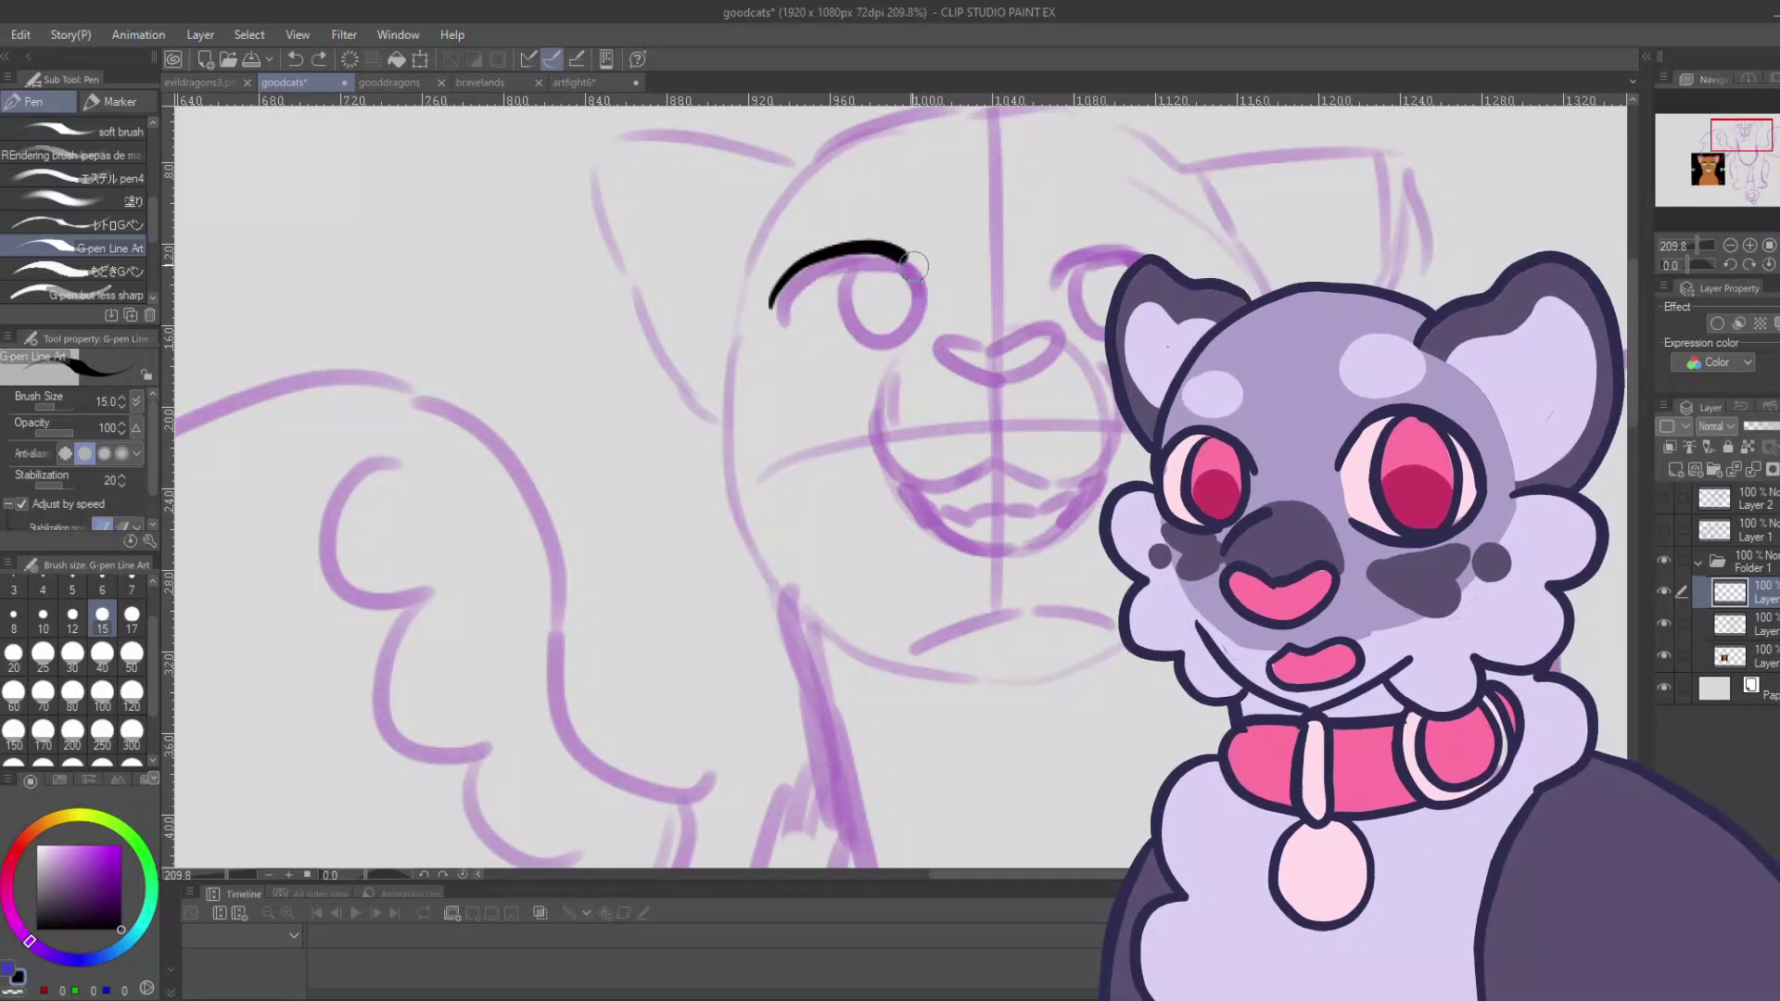
Ink the left-side eye, nose, muzzle, cheek and ear of the winged cat over the sketch, redoing unsatisfactory strokes.
{"action": "key", "text": "ctrl+z"}
{"action": "left_click_drag", "start_coordinate": [771, 310], "coordinate": [838, 248]}
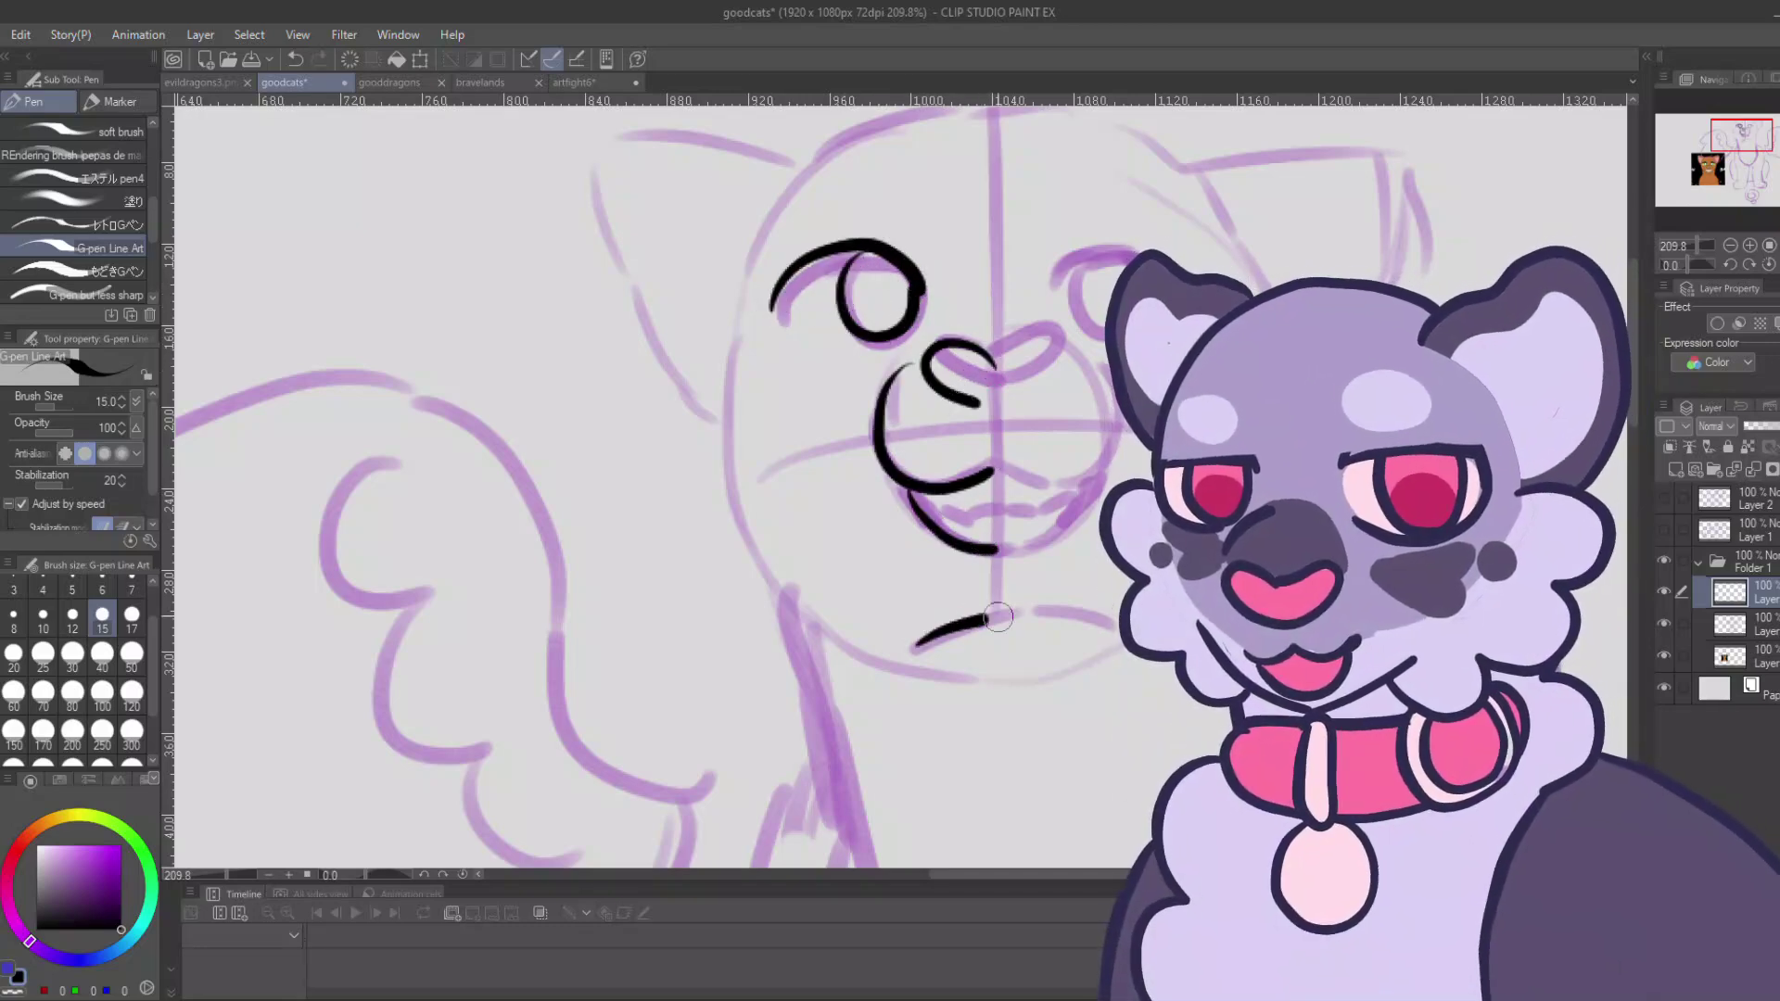
{"action": "left_click_drag", "start_coordinate": [1706, 176], "coordinate": [1737, 134]}
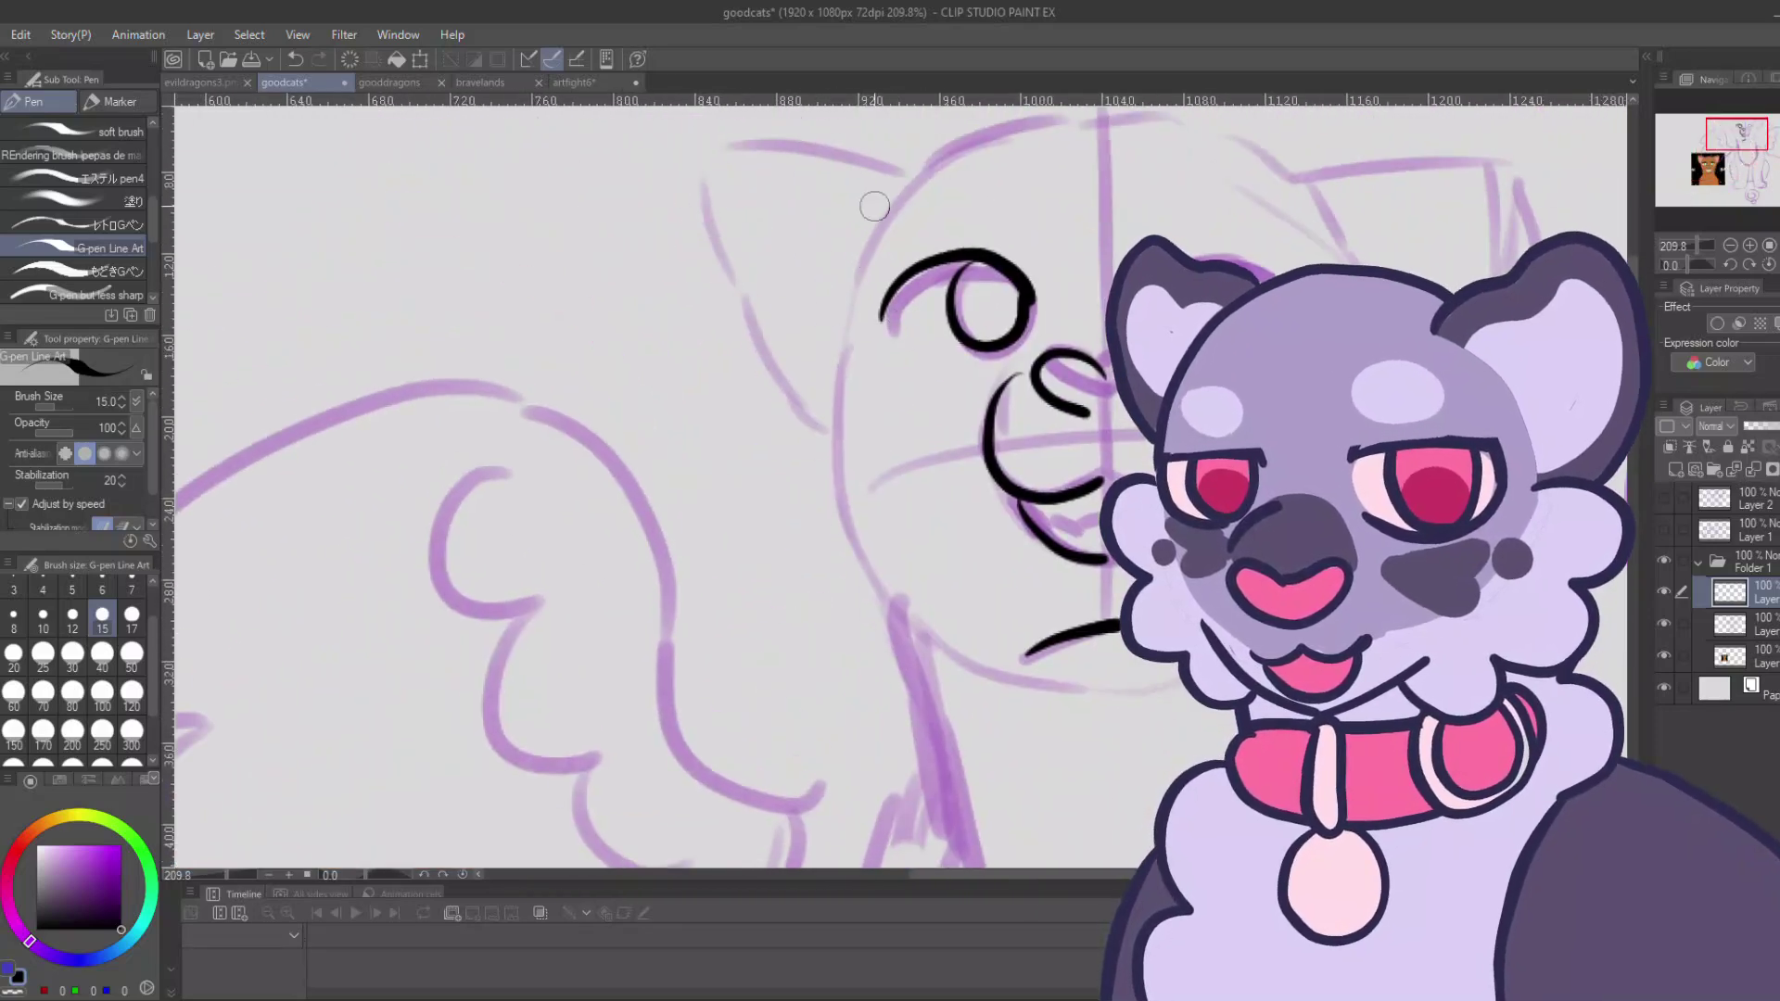
{"action": "key", "text": "ctrl+z"}
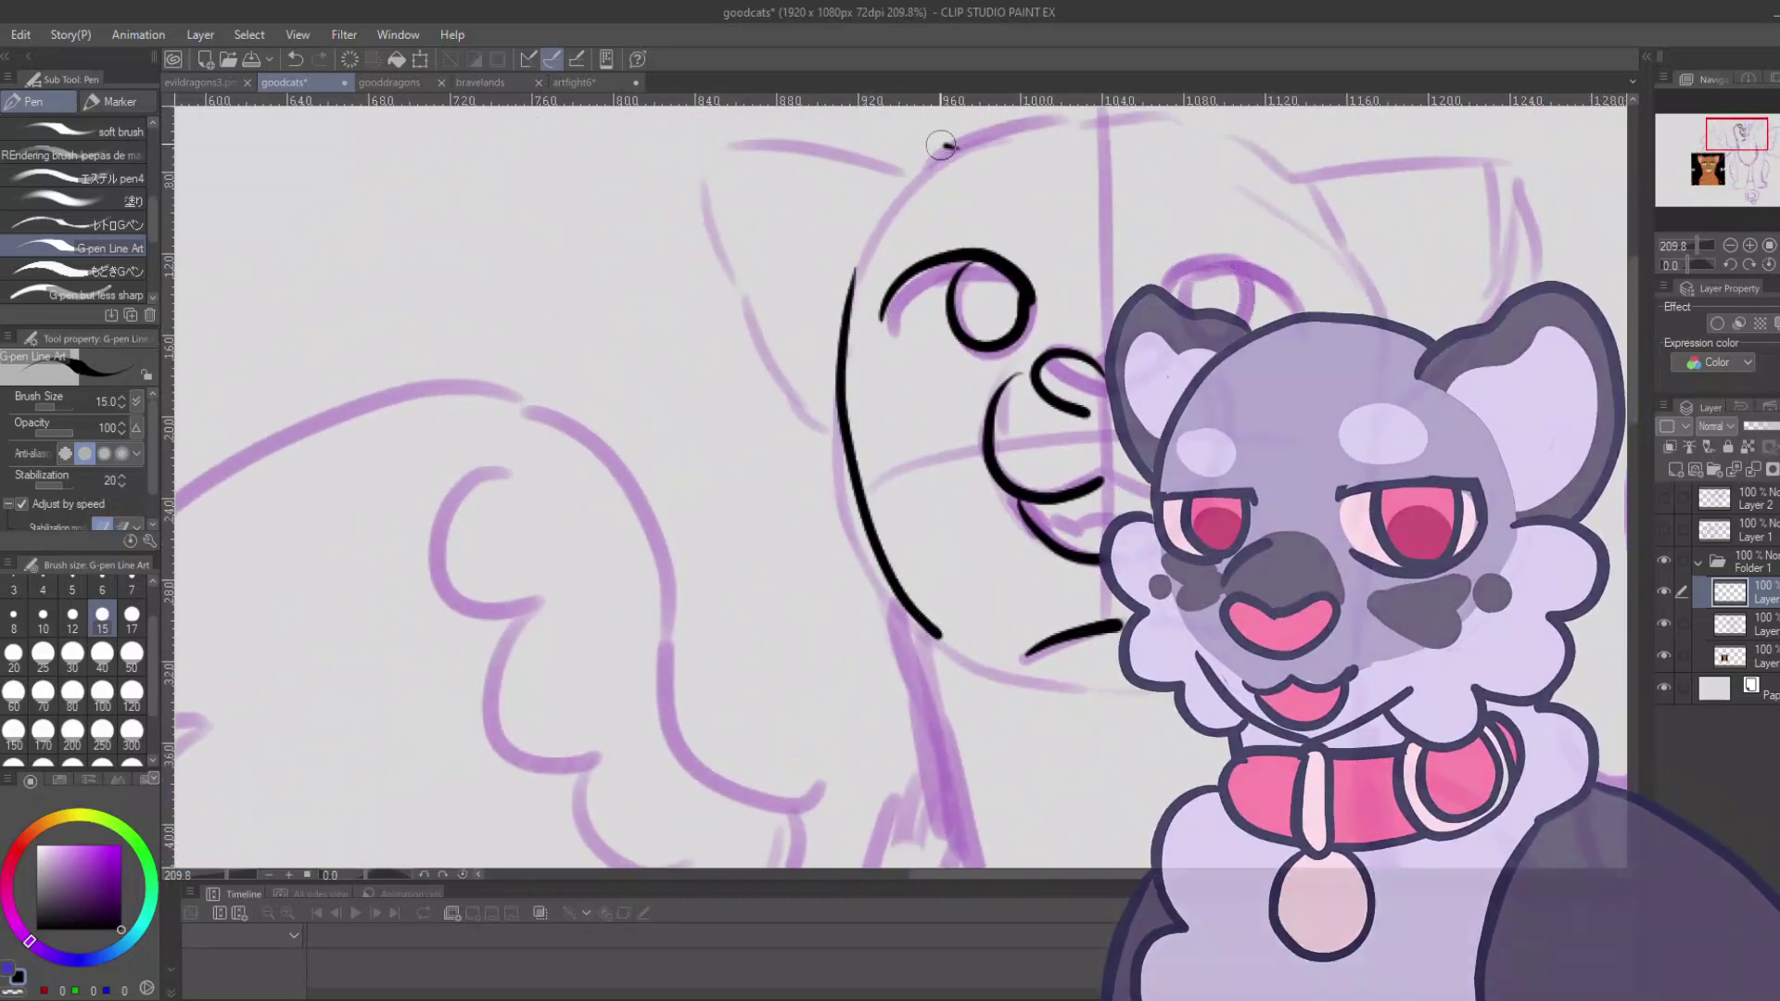
{"action": "mouse_move", "coordinate": [955, 146]}
{"action": "left_mouse_down"}
{"action": "mouse_move", "coordinate": [717, 140]}
{"action": "mouse_move", "coordinate": [739, 292]}
{"action": "left_mouse_up"}
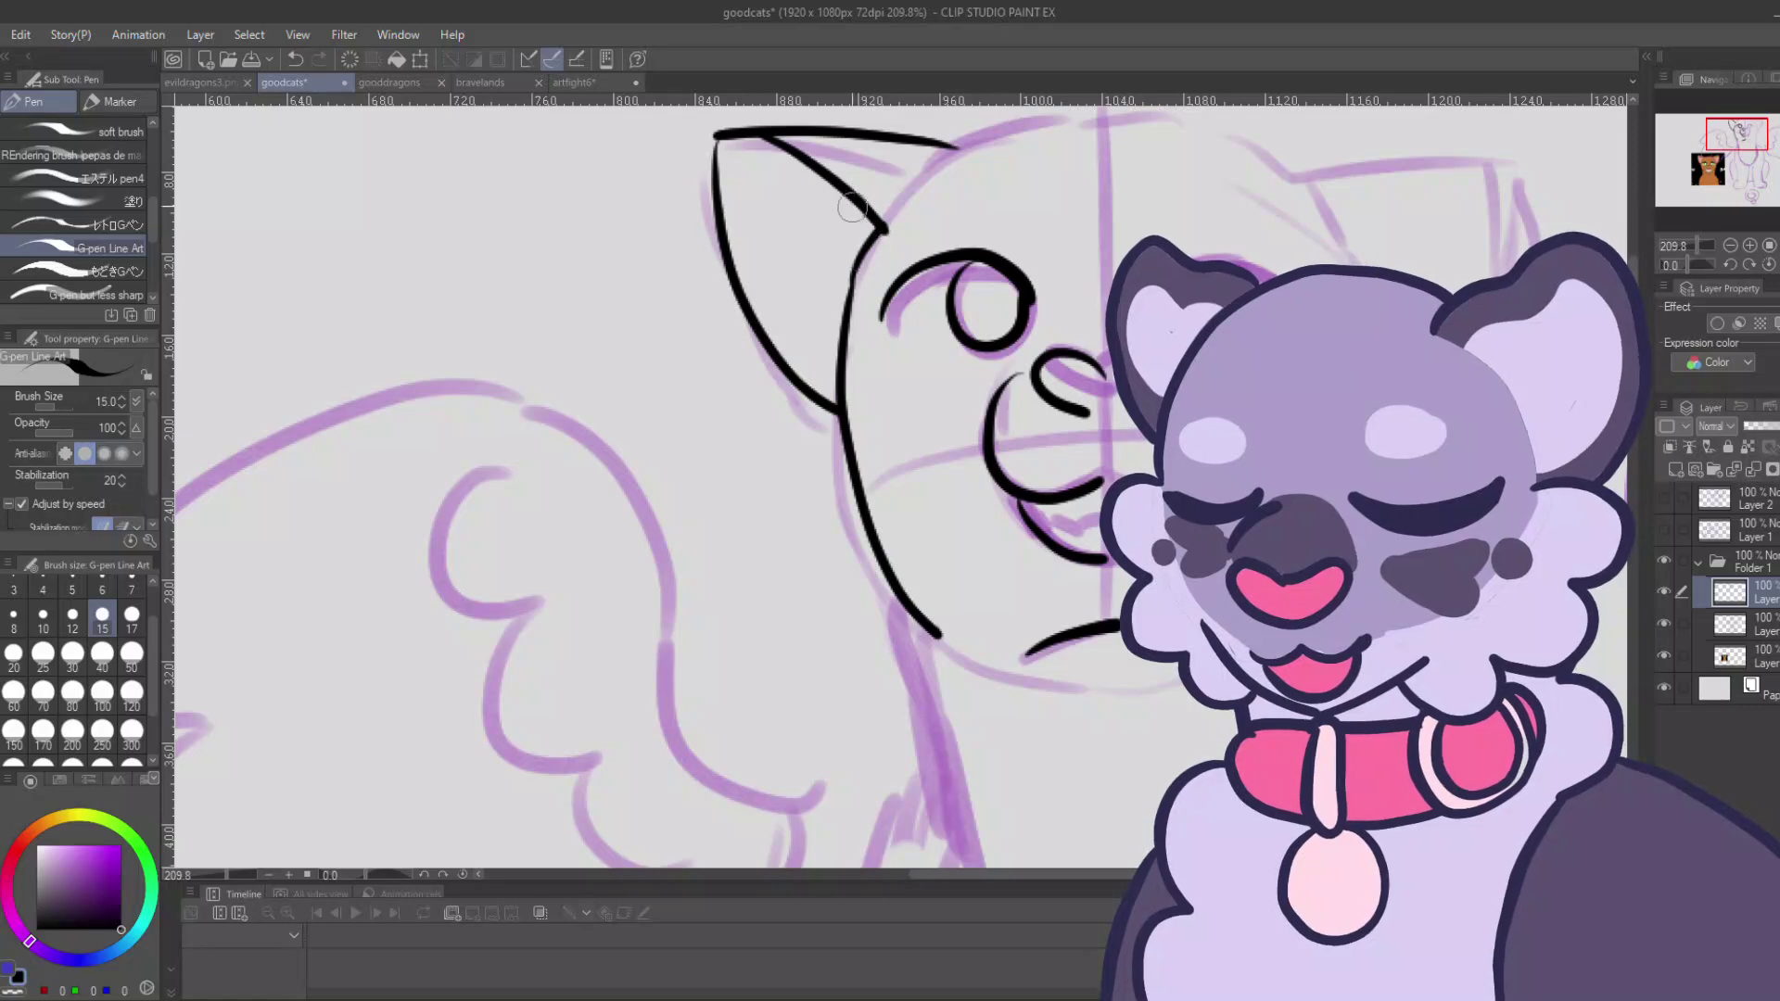
Ink the cat's left-side chest, front leg, paw and haunch over the sketch.
{"action": "left_click_drag", "start_coordinate": [1697, 245], "coordinate": [1695, 247]}
{"action": "left_click_drag", "start_coordinate": [1729, 131], "coordinate": [1726, 149]}
{"action": "left_click_drag", "start_coordinate": [1149, 754], "coordinate": [1152, 753]}
{"action": "left_click_drag", "start_coordinate": [1727, 149], "coordinate": [1720, 162]}
{"action": "left_click_drag", "start_coordinate": [1093, 167], "coordinate": [1057, 209]}
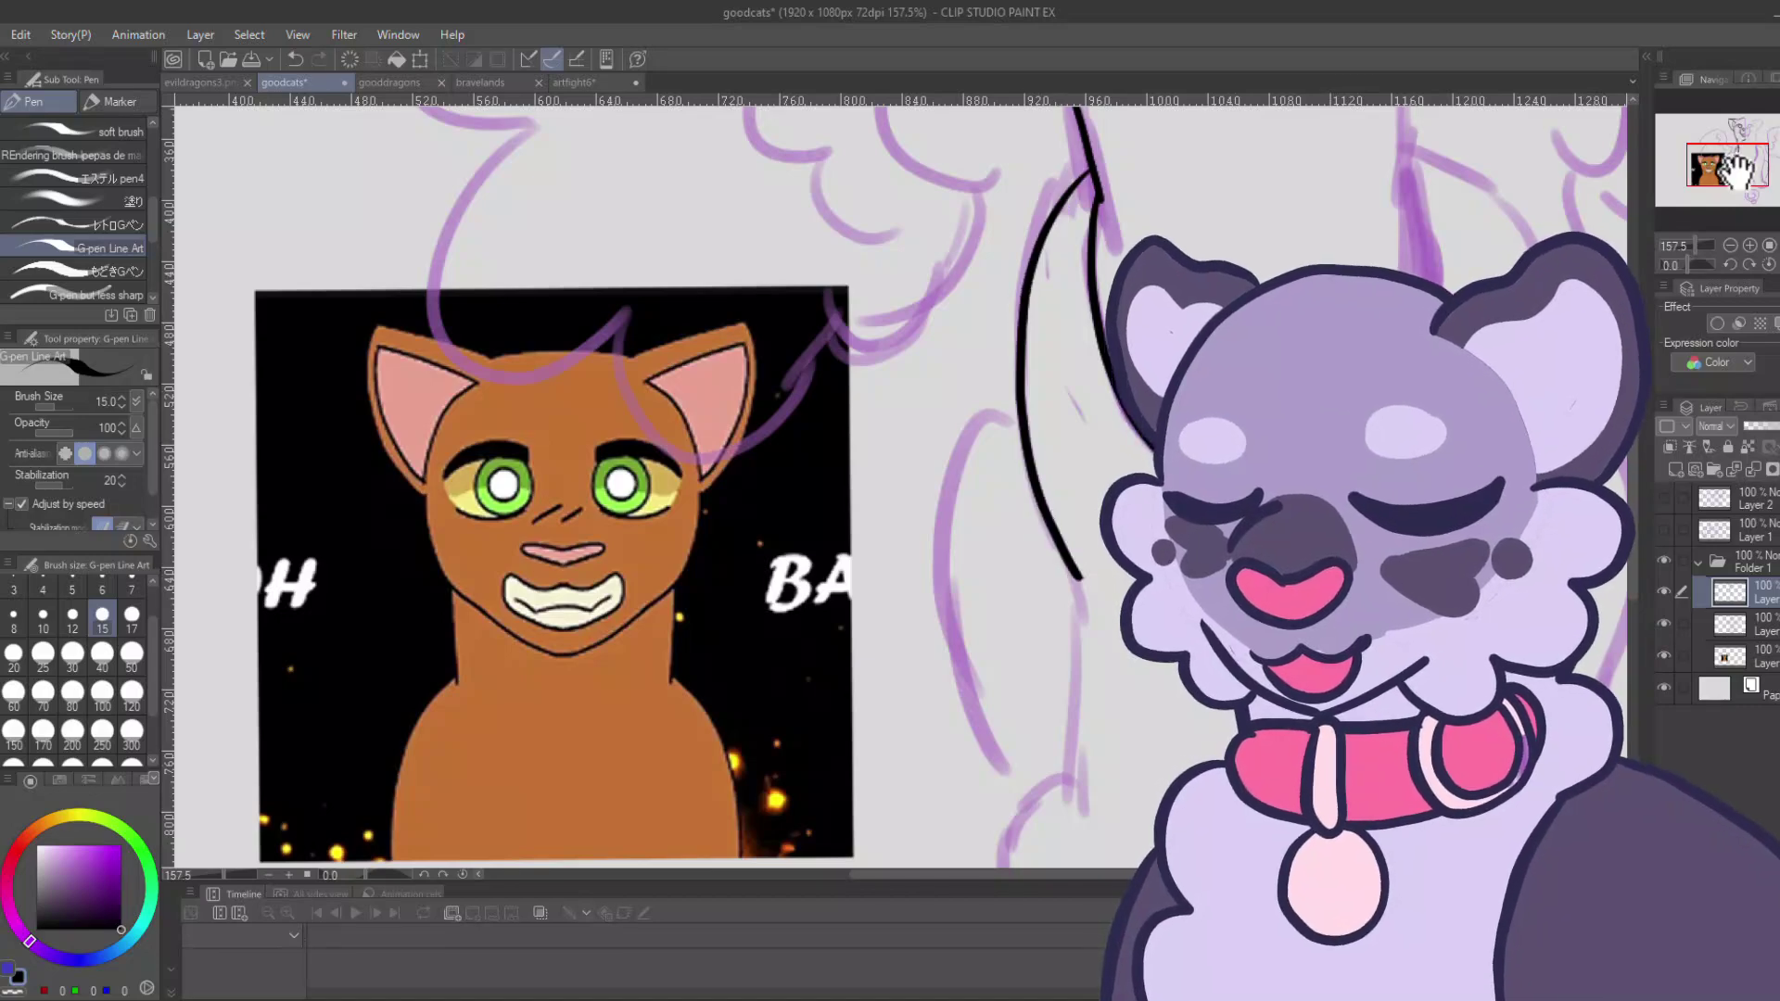
{"action": "left_click_drag", "start_coordinate": [1735, 167], "coordinate": [1732, 178]}
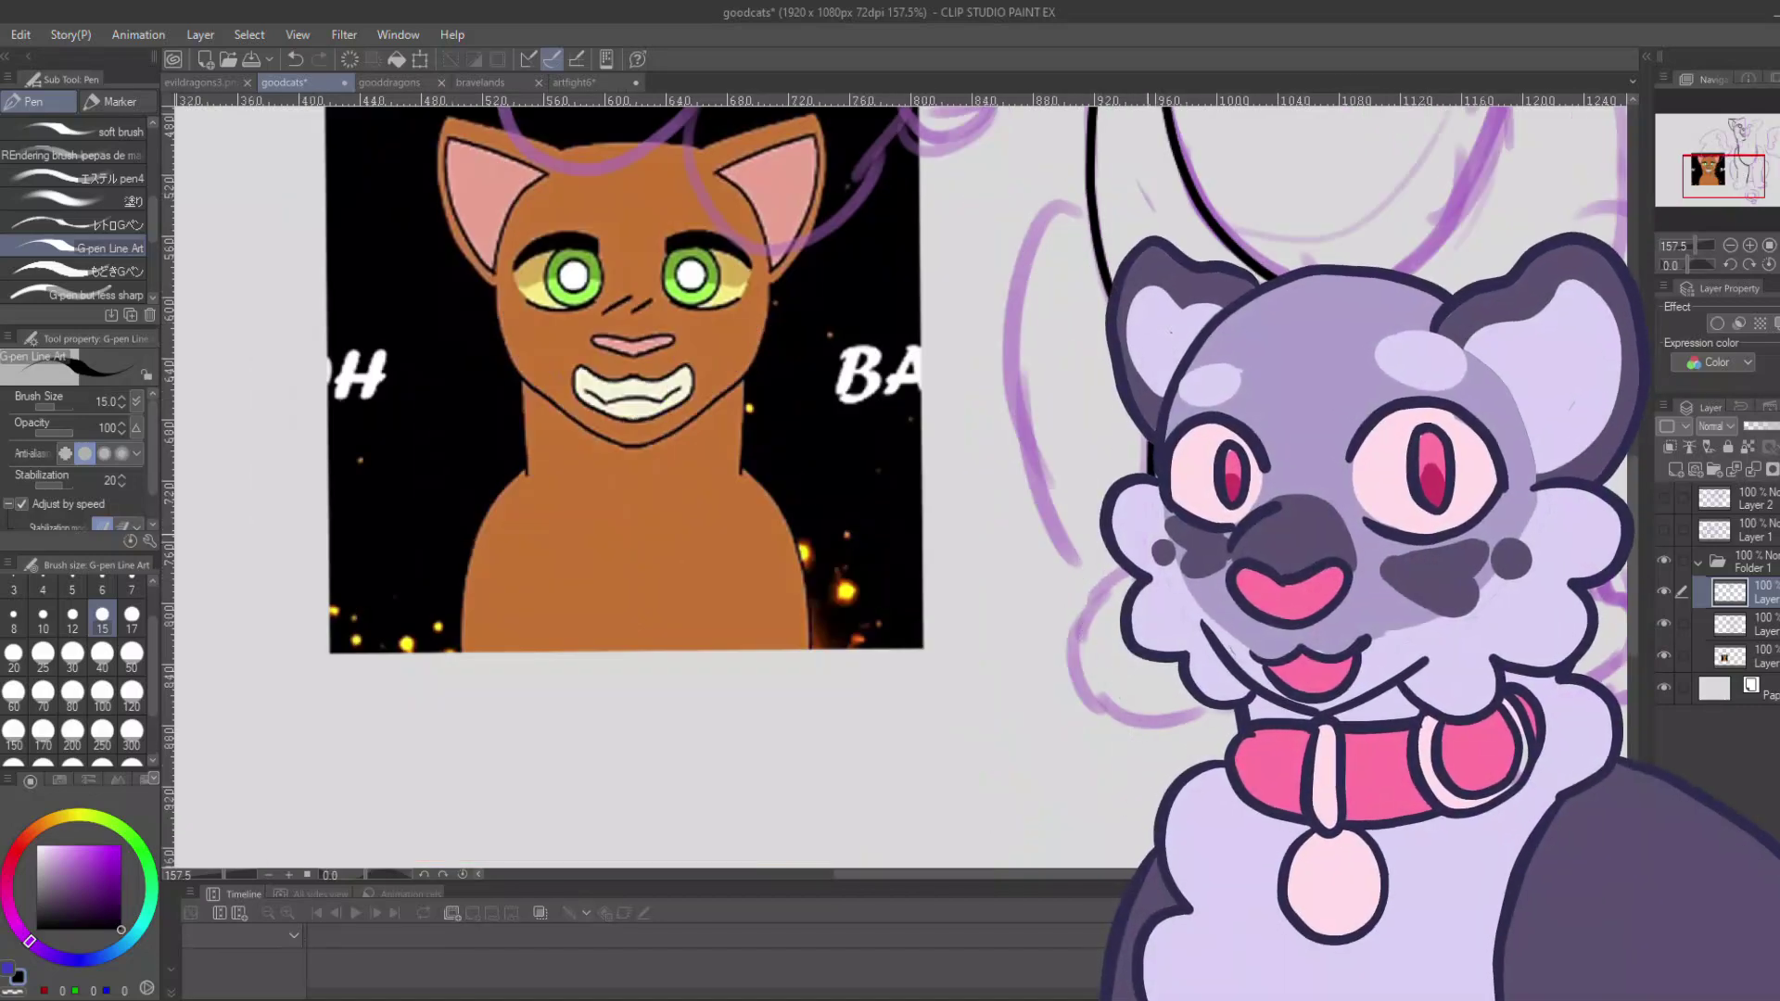
{"action": "left_click_drag", "start_coordinate": [1104, 543], "coordinate": [1167, 683]}
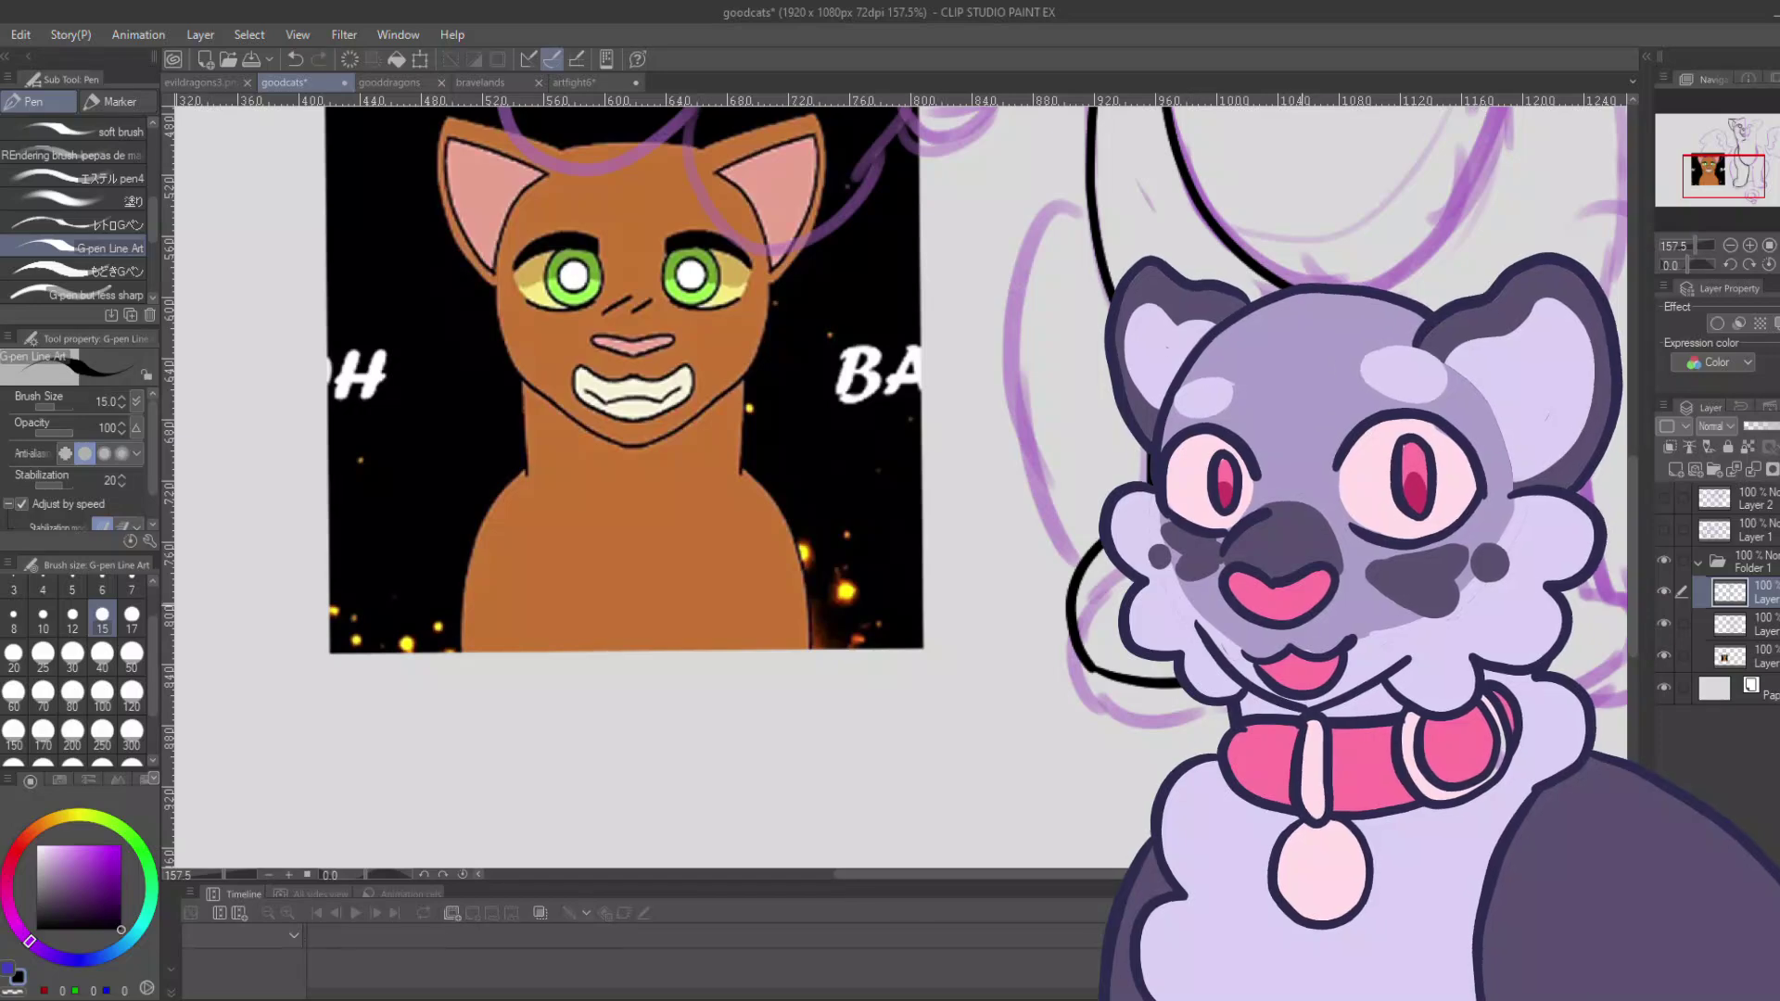
{"action": "mouse_move", "coordinate": [1090, 204]}
{"action": "left_mouse_down"}
{"action": "mouse_move", "coordinate": [1005, 309]}
{"action": "mouse_move", "coordinate": [1076, 569]}
{"action": "left_mouse_up"}
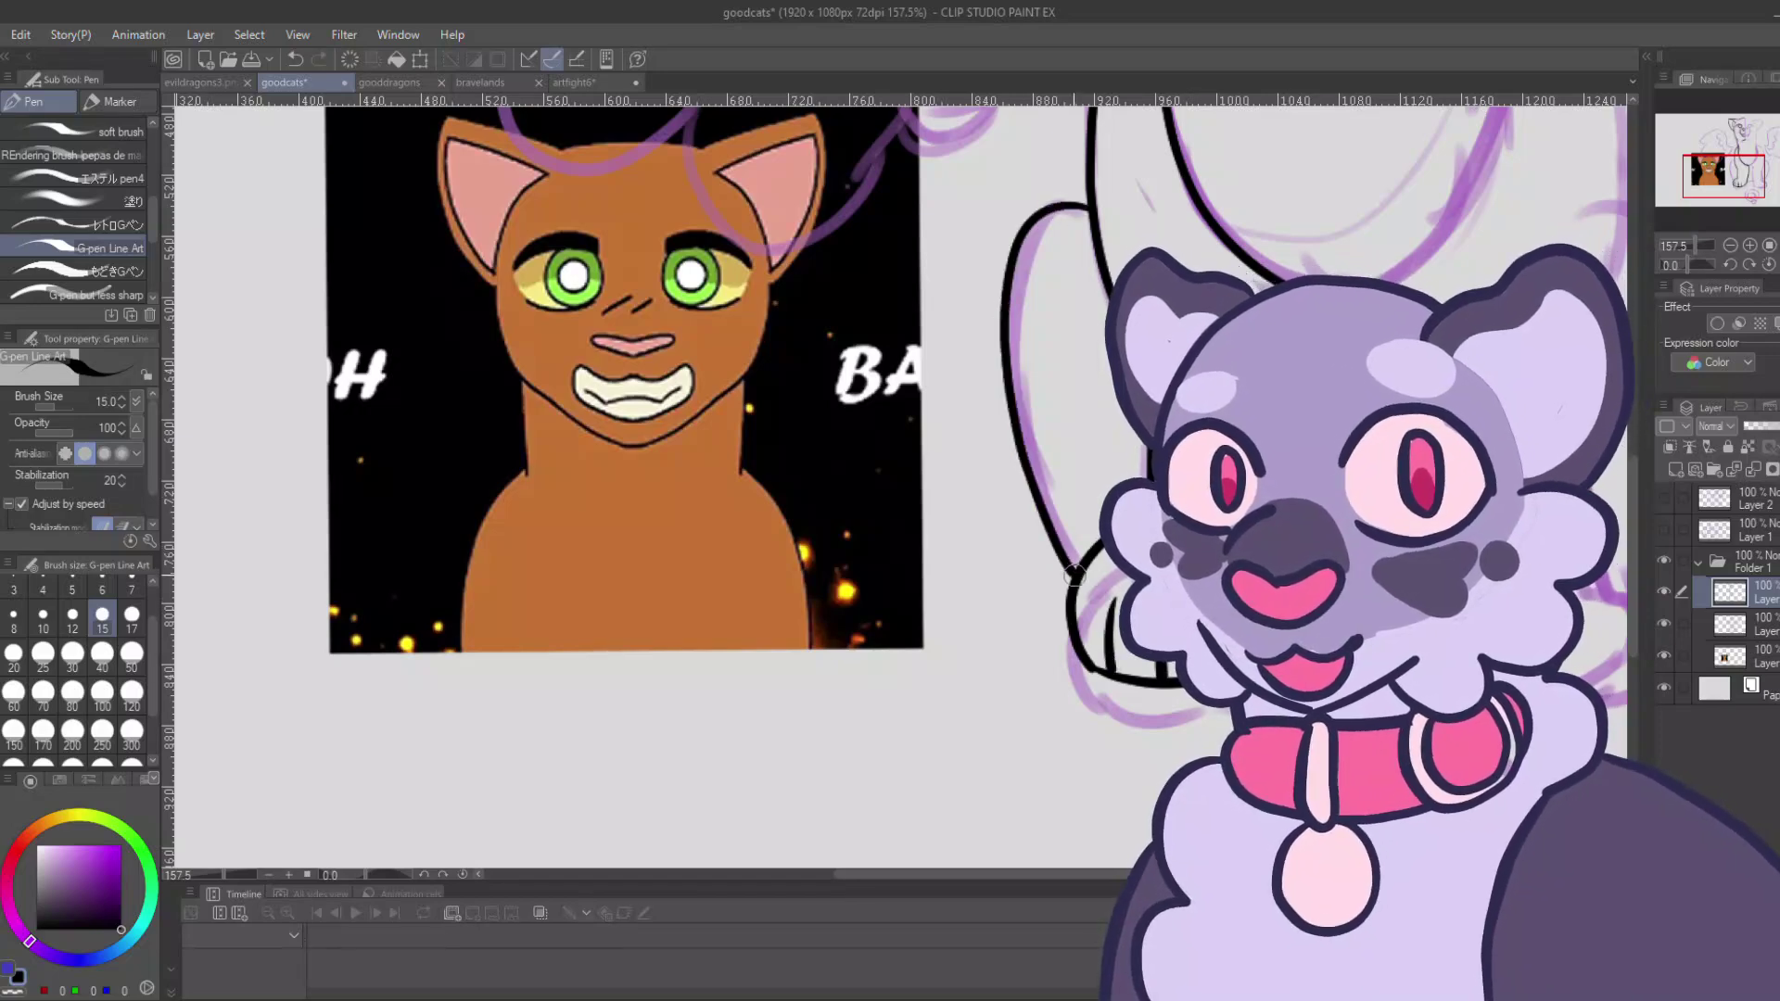
Ink the left-side wing, following the outer contour and feather scallops of the sketch.
{"action": "left_click_drag", "start_coordinate": [1695, 247], "coordinate": [1690, 248]}
{"action": "left_click_drag", "start_coordinate": [1732, 185], "coordinate": [1733, 166]}
{"action": "left_click_drag", "start_coordinate": [1691, 248], "coordinate": [1699, 247]}
{"action": "left_click_drag", "start_coordinate": [1721, 157], "coordinate": [1710, 149]}
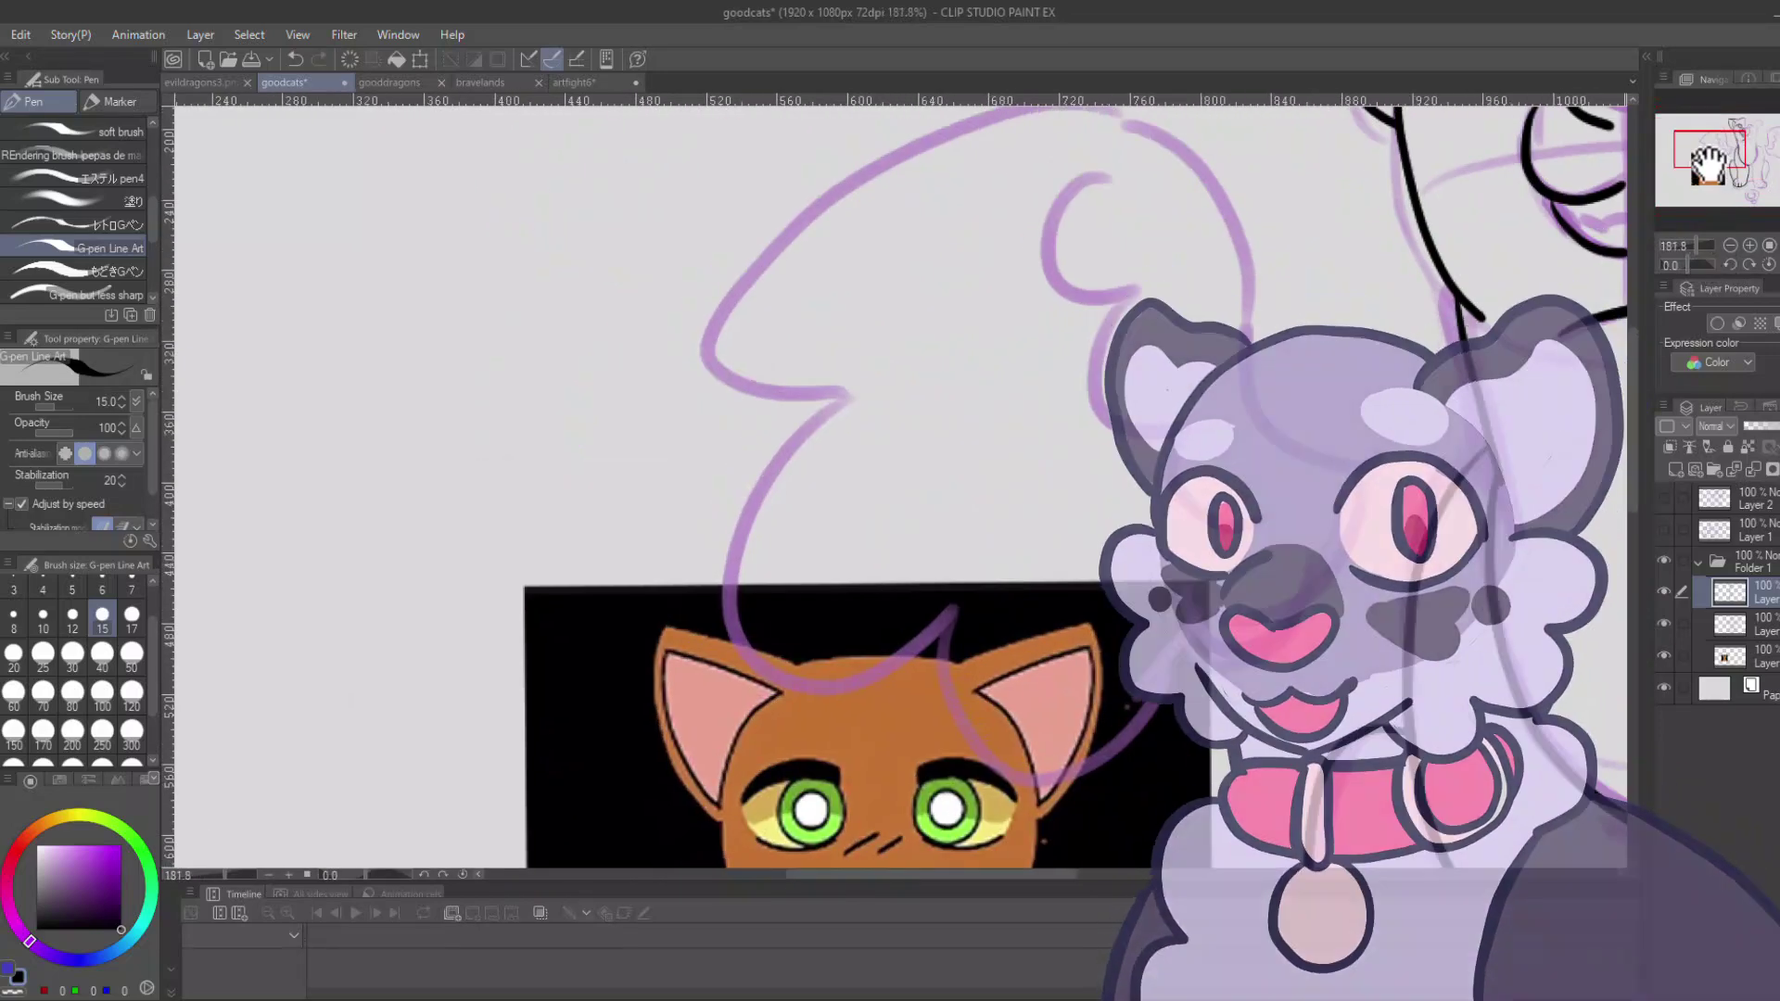
{"action": "left_click_drag", "start_coordinate": [1368, 458], "coordinate": [1276, 399]}
{"action": "mouse_move", "coordinate": [723, 315]}
{"action": "left_mouse_down"}
{"action": "mouse_move", "coordinate": [1013, 112]}
{"action": "mouse_move", "coordinate": [1184, 143]}
{"action": "mouse_move", "coordinate": [1250, 278]}
{"action": "left_mouse_up"}
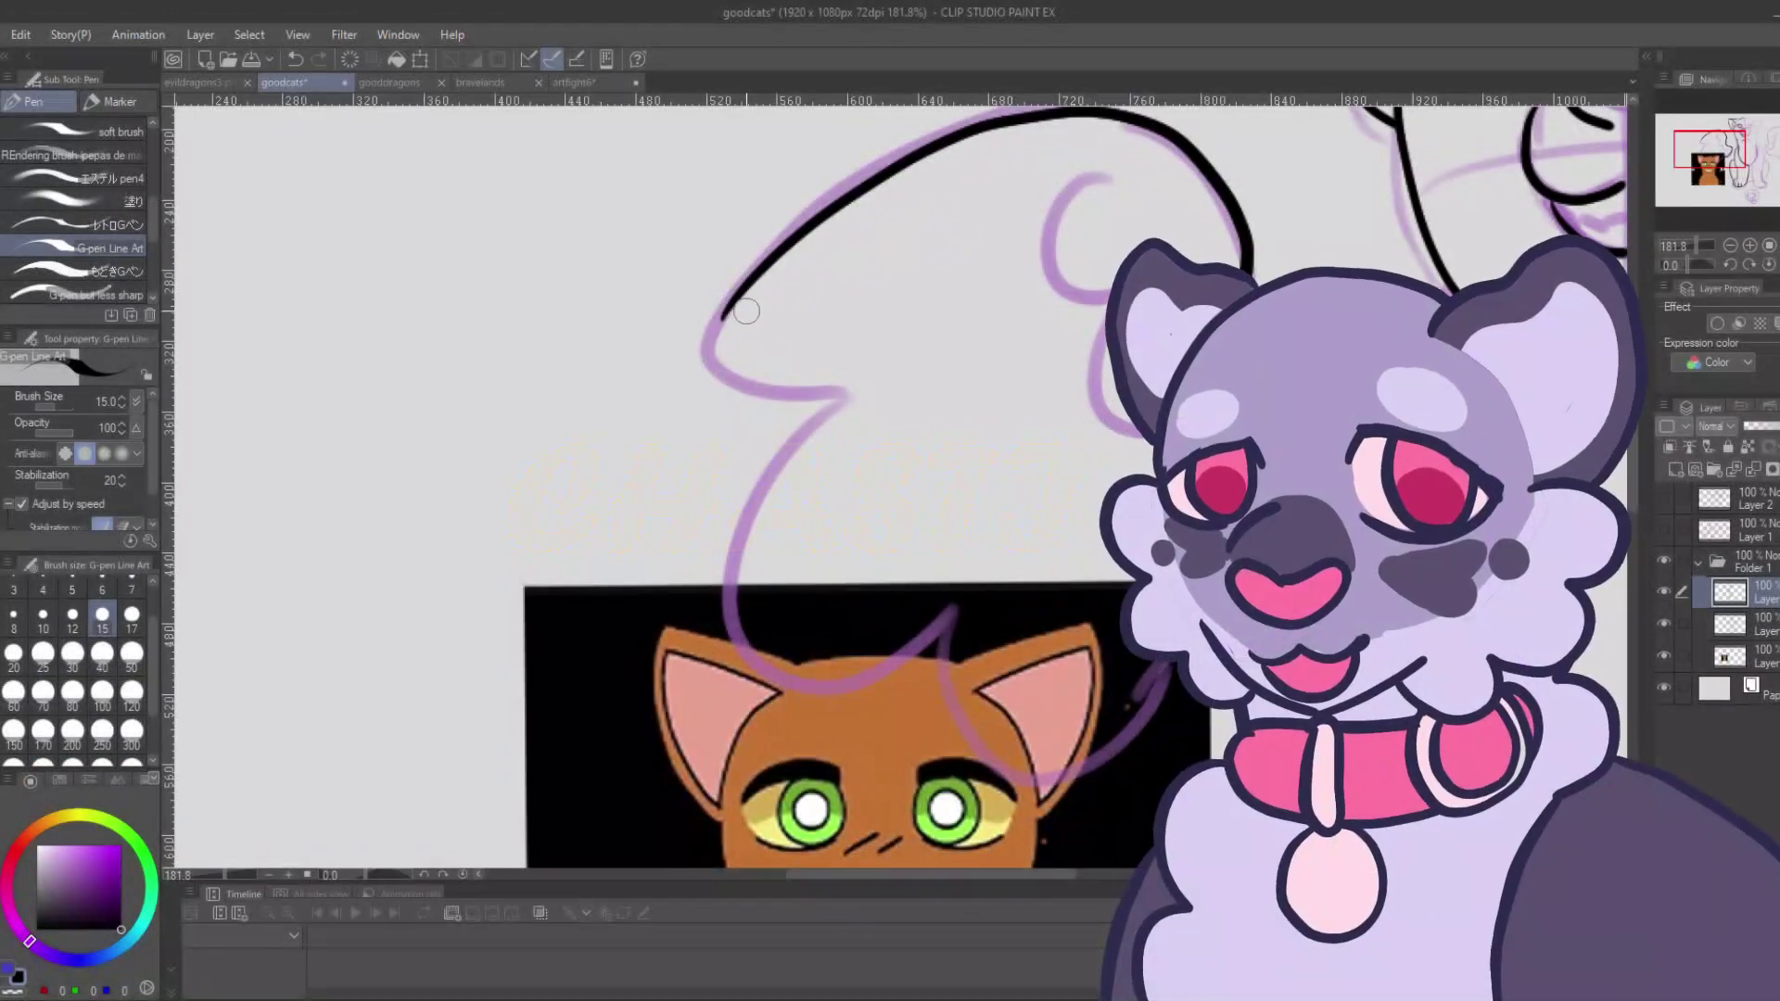
{"action": "mouse_move", "coordinate": [723, 320]}
{"action": "left_mouse_down"}
{"action": "mouse_move", "coordinate": [835, 390]}
{"action": "mouse_move", "coordinate": [890, 663]}
{"action": "left_mouse_up"}
{"action": "left_click_drag", "start_coordinate": [1250, 278], "coordinate": [1179, 649]}
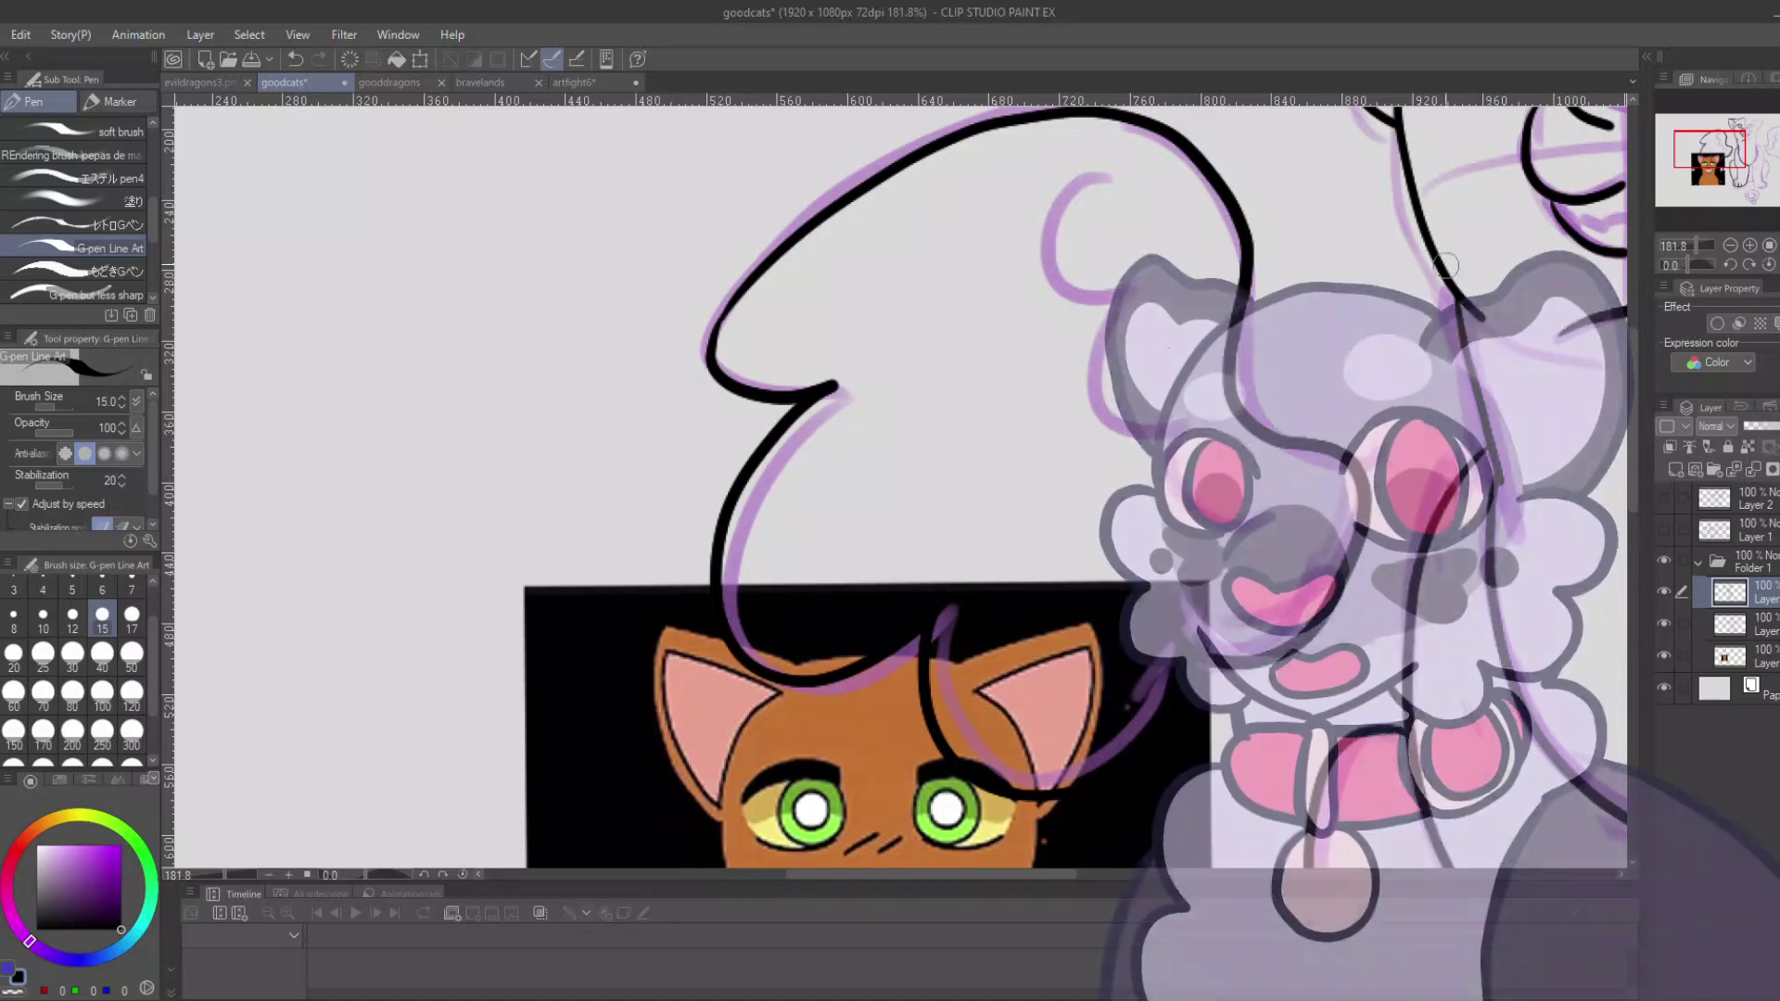
Copy the inked half with a rectangular selection onto a new layer and flip it horizontally.
{"action": "left_click_drag", "start_coordinate": [1706, 246], "coordinate": [1689, 249]}
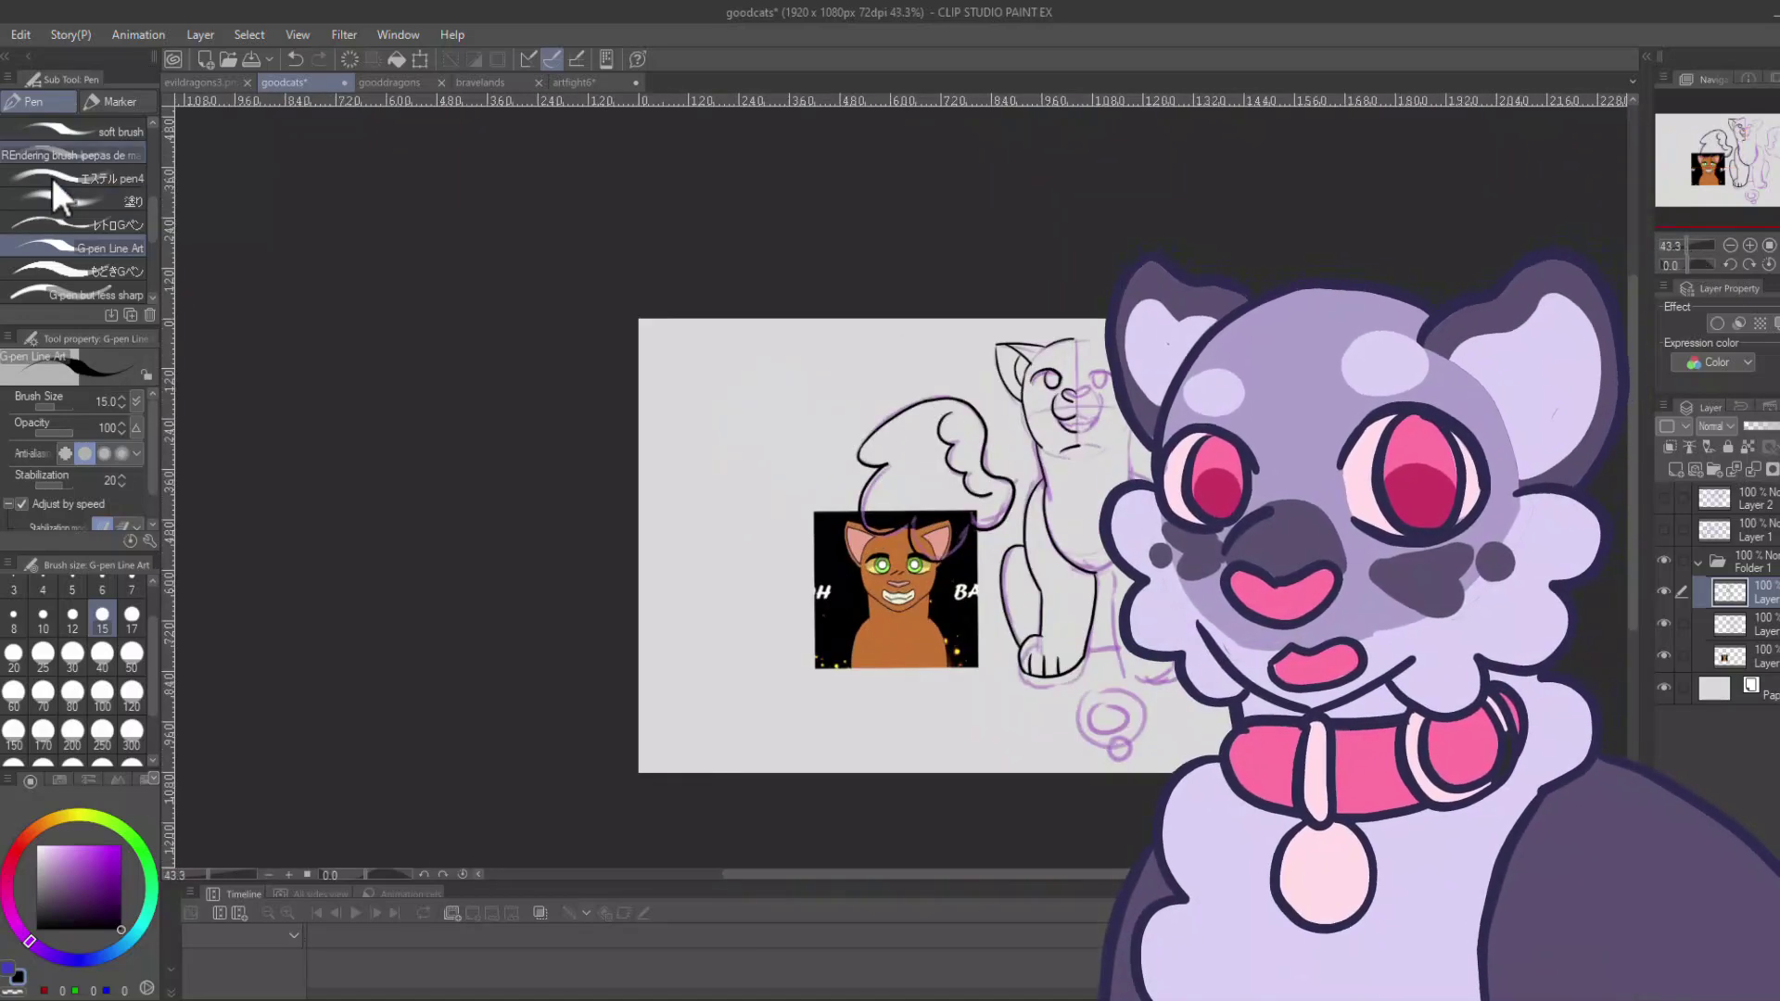
{"action": "left_click", "coordinate": [2, 176]}
{"action": "left_click_drag", "start_coordinate": [745, 266], "coordinate": [1221, 784]}
{"action": "left_click", "coordinate": [1009, 801]}
{"action": "left_click", "coordinate": [1040, 803]}
{"action": "left_click", "coordinate": [57, 401]}
Move the flipped copy across the canvas to form the cat's opposite half and apply the transformation.
{"action": "key", "text": "Right"}
{"action": "key", "text": "Right"}
{"action": "key", "text": "Right"}
{"action": "key", "text": "Right"}
{"action": "key", "text": "Right"}
{"action": "key", "text": "Right"}
{"action": "key", "text": "Right"}
{"action": "key", "text": "Right"}
{"action": "key", "text": "Right"}
{"action": "key", "text": "Right"}
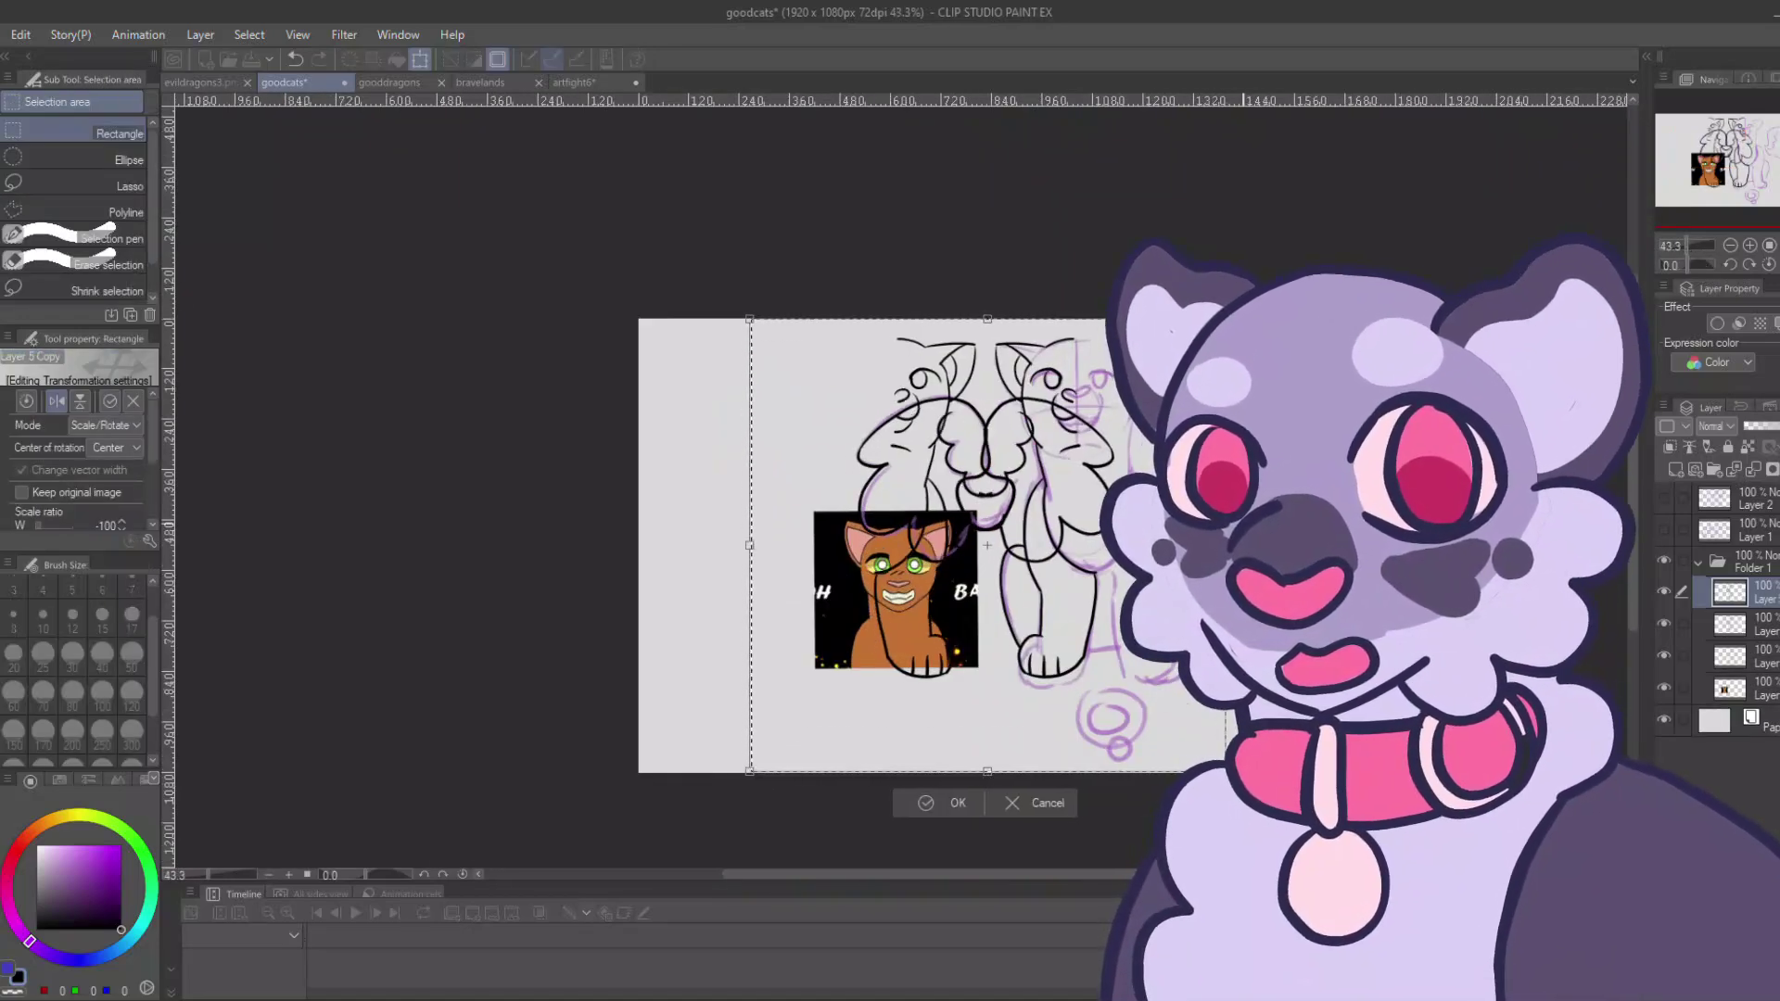
{"action": "left_click_drag", "start_coordinate": [1687, 247], "coordinate": [1698, 243]}
{"action": "key", "text": "Right"}
{"action": "key", "text": "Right"}
{"action": "key", "text": "Right"}
{"action": "key", "text": "Right"}
{"action": "key", "text": "Right"}
{"action": "key", "text": "Right"}
{"action": "key", "text": "Right"}
{"action": "key", "text": "Right"}
{"action": "key", "text": "Right"}
{"action": "key", "text": "Right"}
{"action": "key", "text": "Right"}
{"action": "key", "text": "Right"}
{"action": "key", "text": "Right"}
{"action": "key", "text": "Right"}
{"action": "key", "text": "Right"}
{"action": "key", "text": "Right"}
{"action": "key", "text": "Right"}
{"action": "key", "text": "Right"}
{"action": "key", "text": "Right"}
{"action": "key", "text": "Right"}
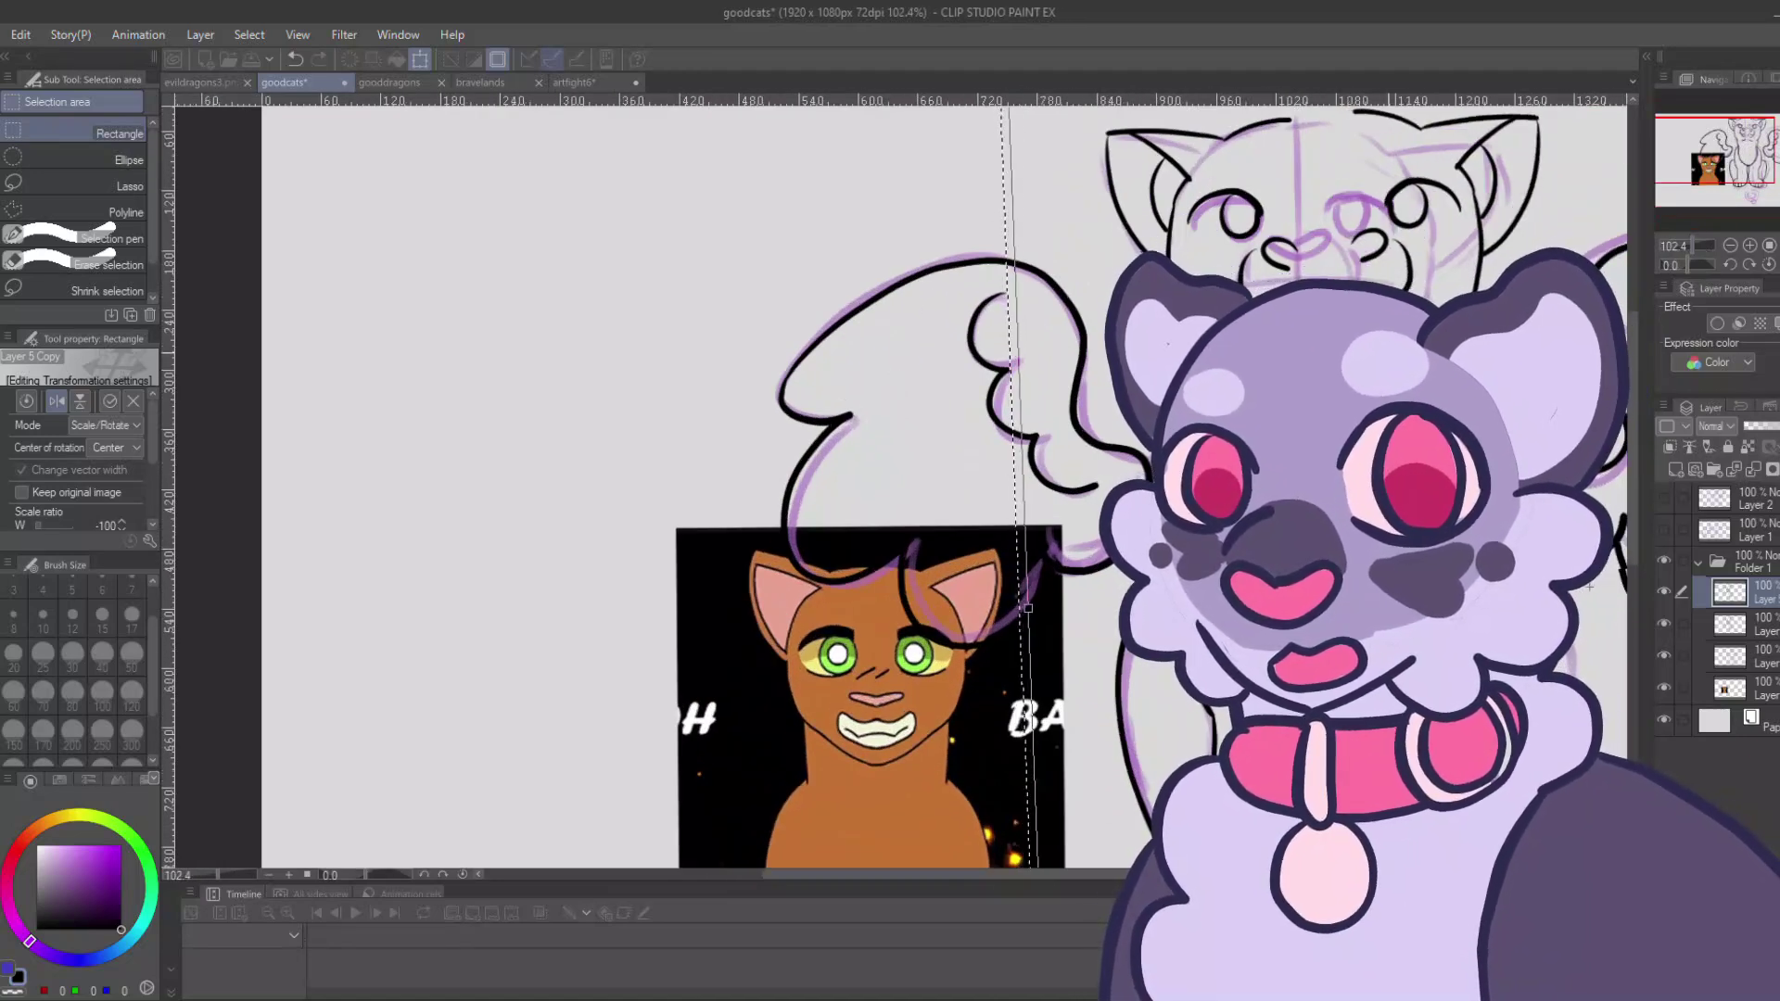
{"action": "key", "text": "Return"}
Transform the original half's layer to bring its line art closer to the mirrored half.
{"action": "left_click", "coordinate": [1748, 620]}
{"action": "key", "text": "ctrl+t"}
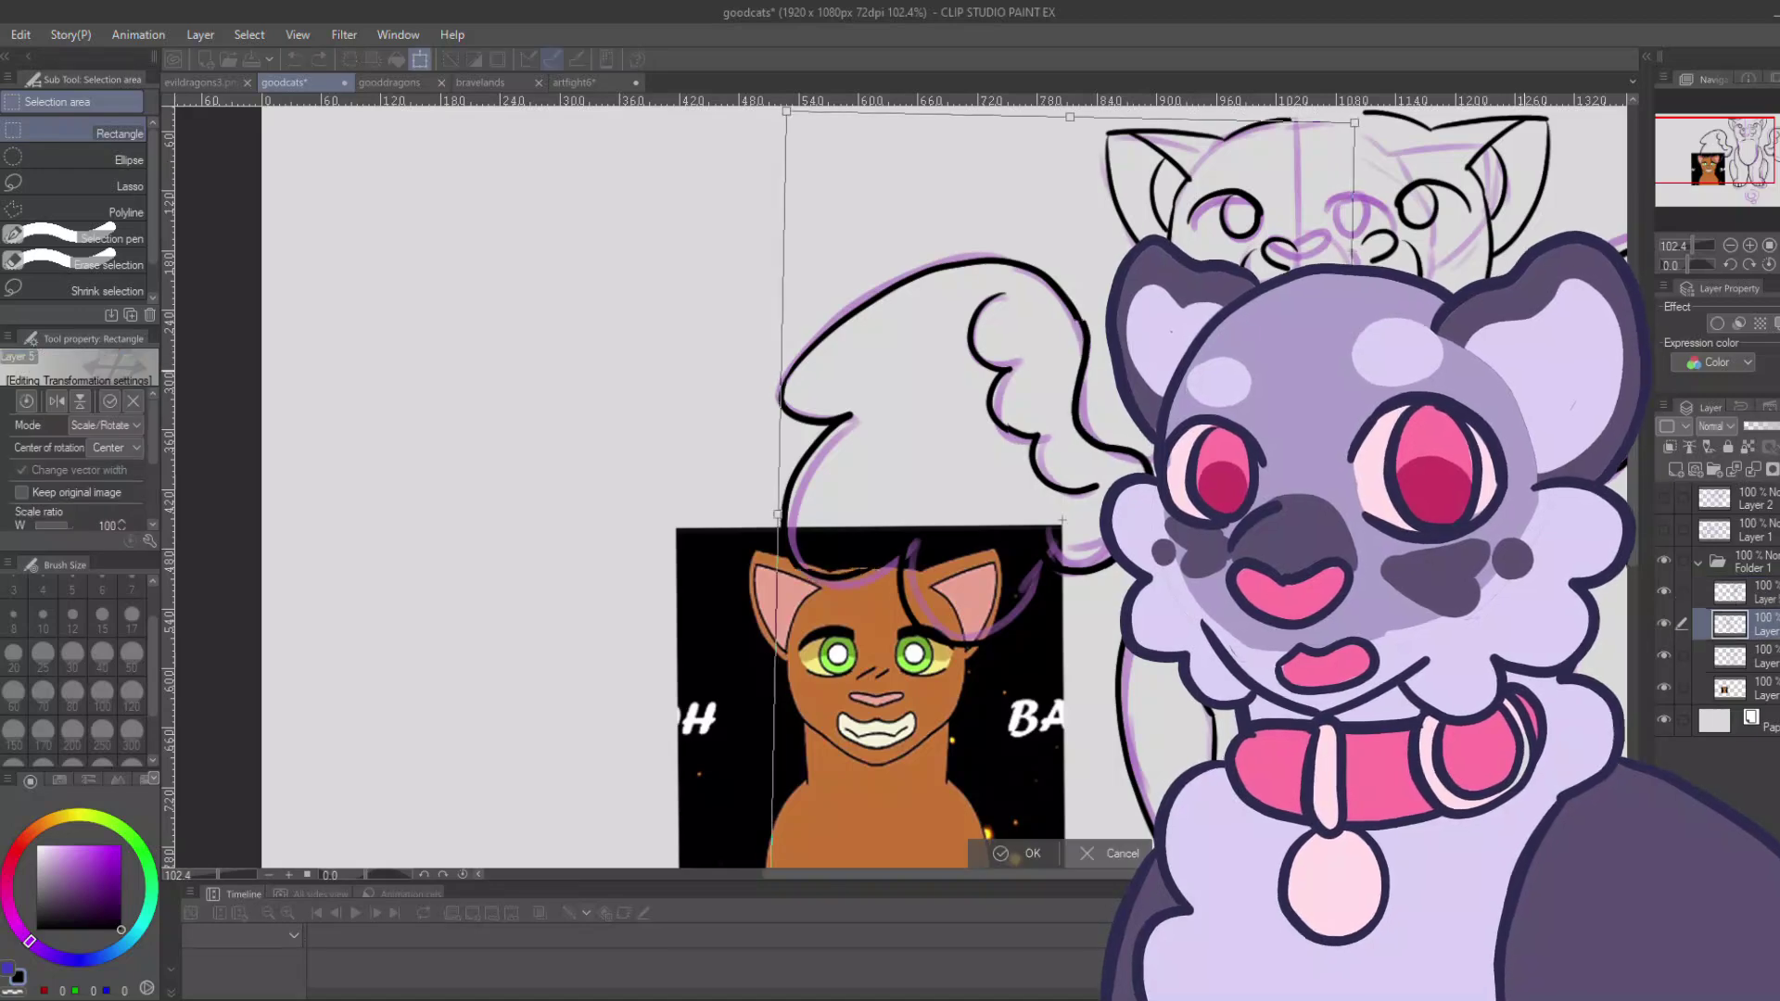
{"action": "left_click_drag", "start_coordinate": [1323, 461], "coordinate": [1317, 472]}
{"action": "left_click", "coordinate": [1166, 851]}
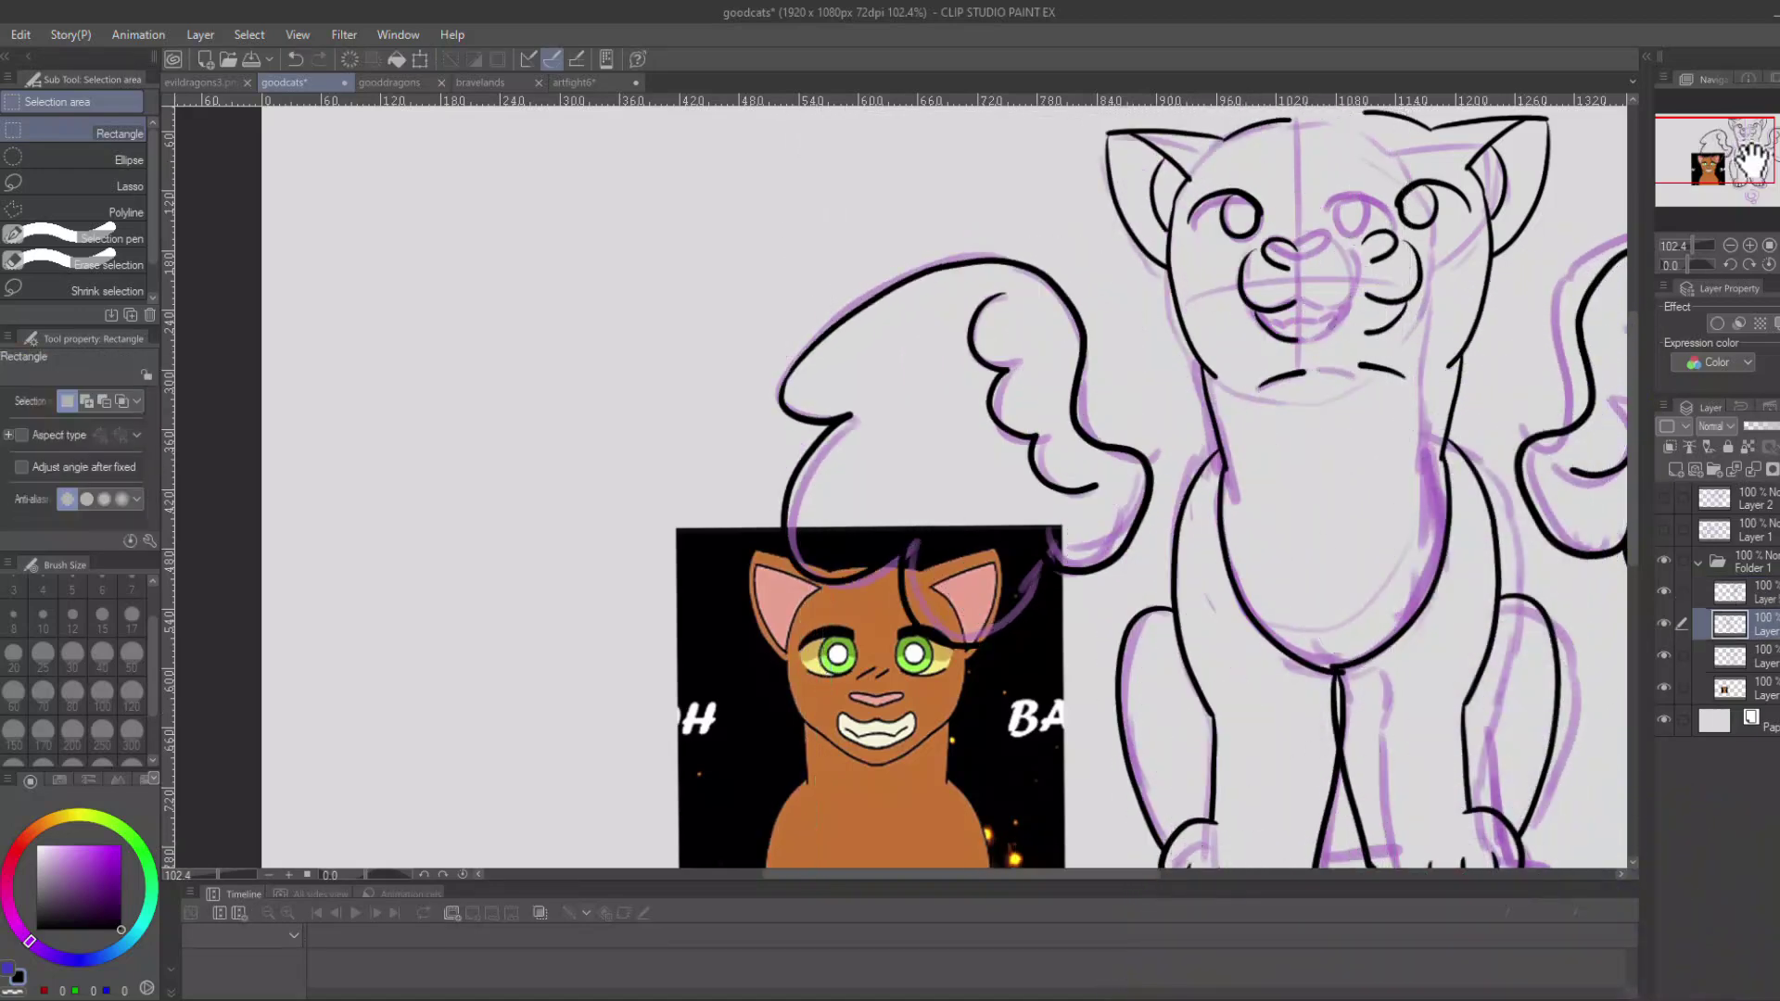
{"action": "left_click_drag", "start_coordinate": [1751, 161], "coordinate": [1759, 158]}
{"action": "key", "text": "ctrl+t"}
{"action": "left_click_drag", "start_coordinate": [1463, 452], "coordinate": [1460, 479]}
{"action": "left_click", "coordinate": [822, 852]}
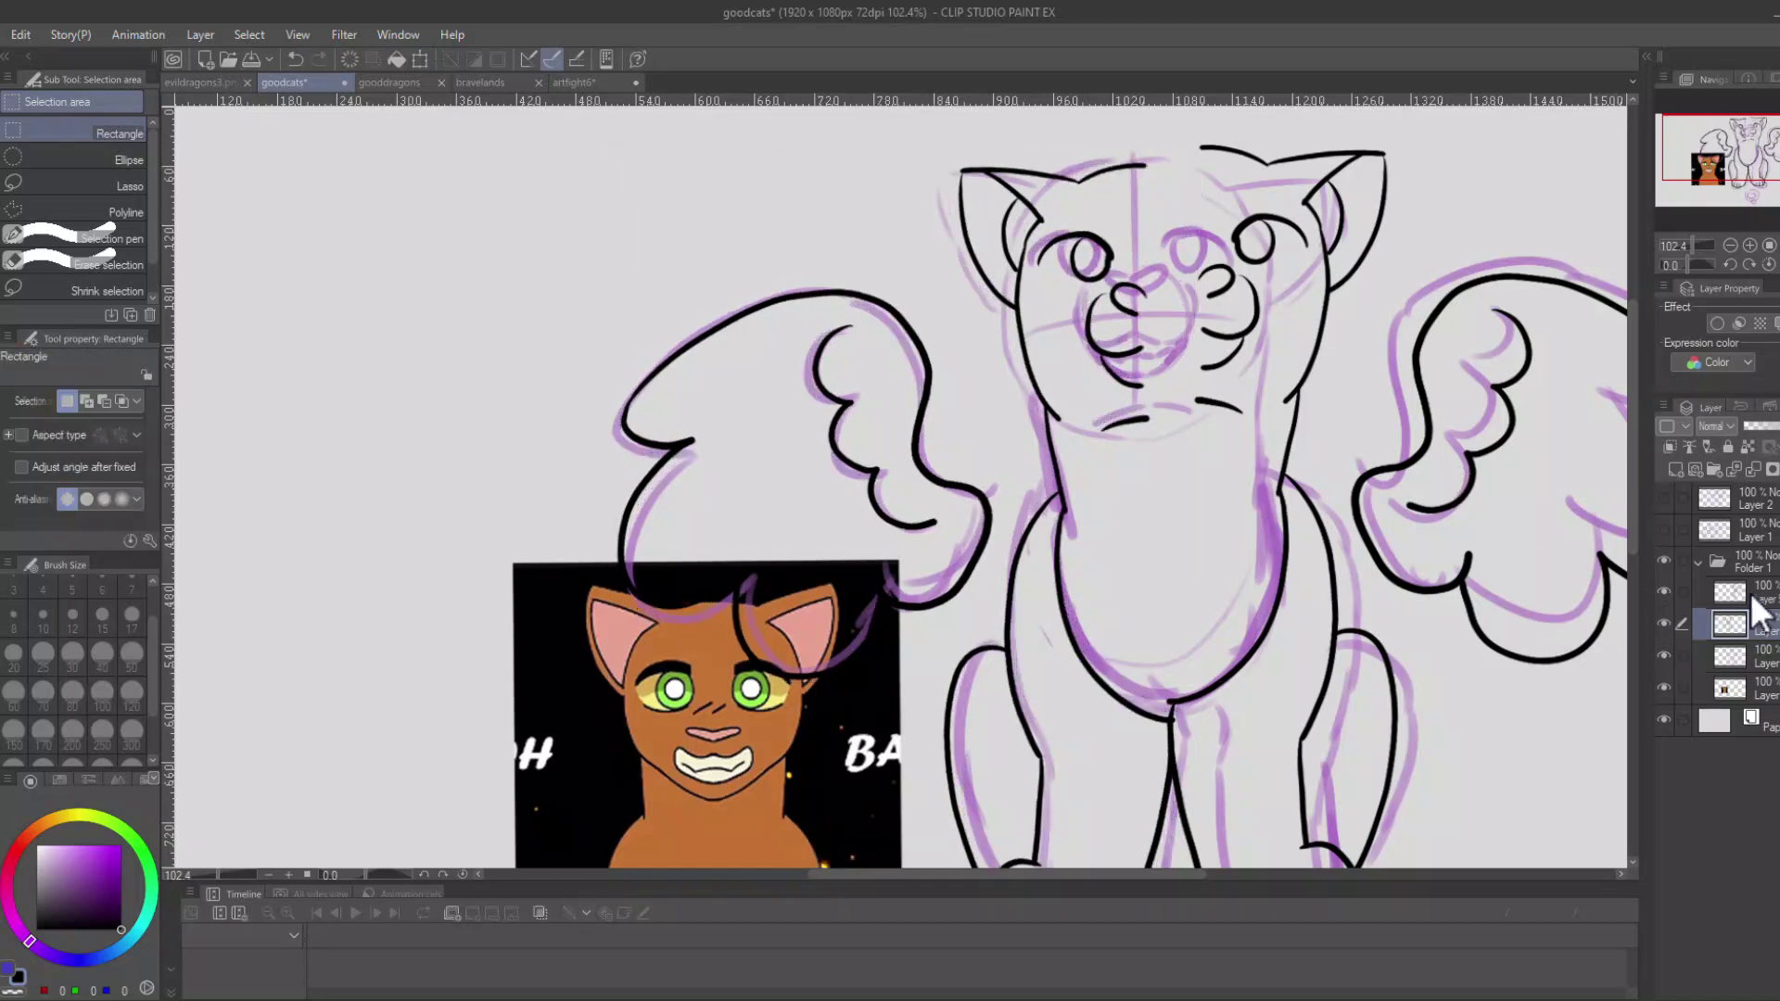
Fit the mirrored half against the original half along the cat's centre line and merge it with the layer below.
{"action": "left_click", "coordinate": [1752, 598]}
{"action": "key", "text": "ctrl+t"}
{"action": "left_click_drag", "start_coordinate": [874, 467], "coordinate": [875, 504]}
{"action": "left_click_drag", "start_coordinate": [1304, 463], "coordinate": [1304, 492]}
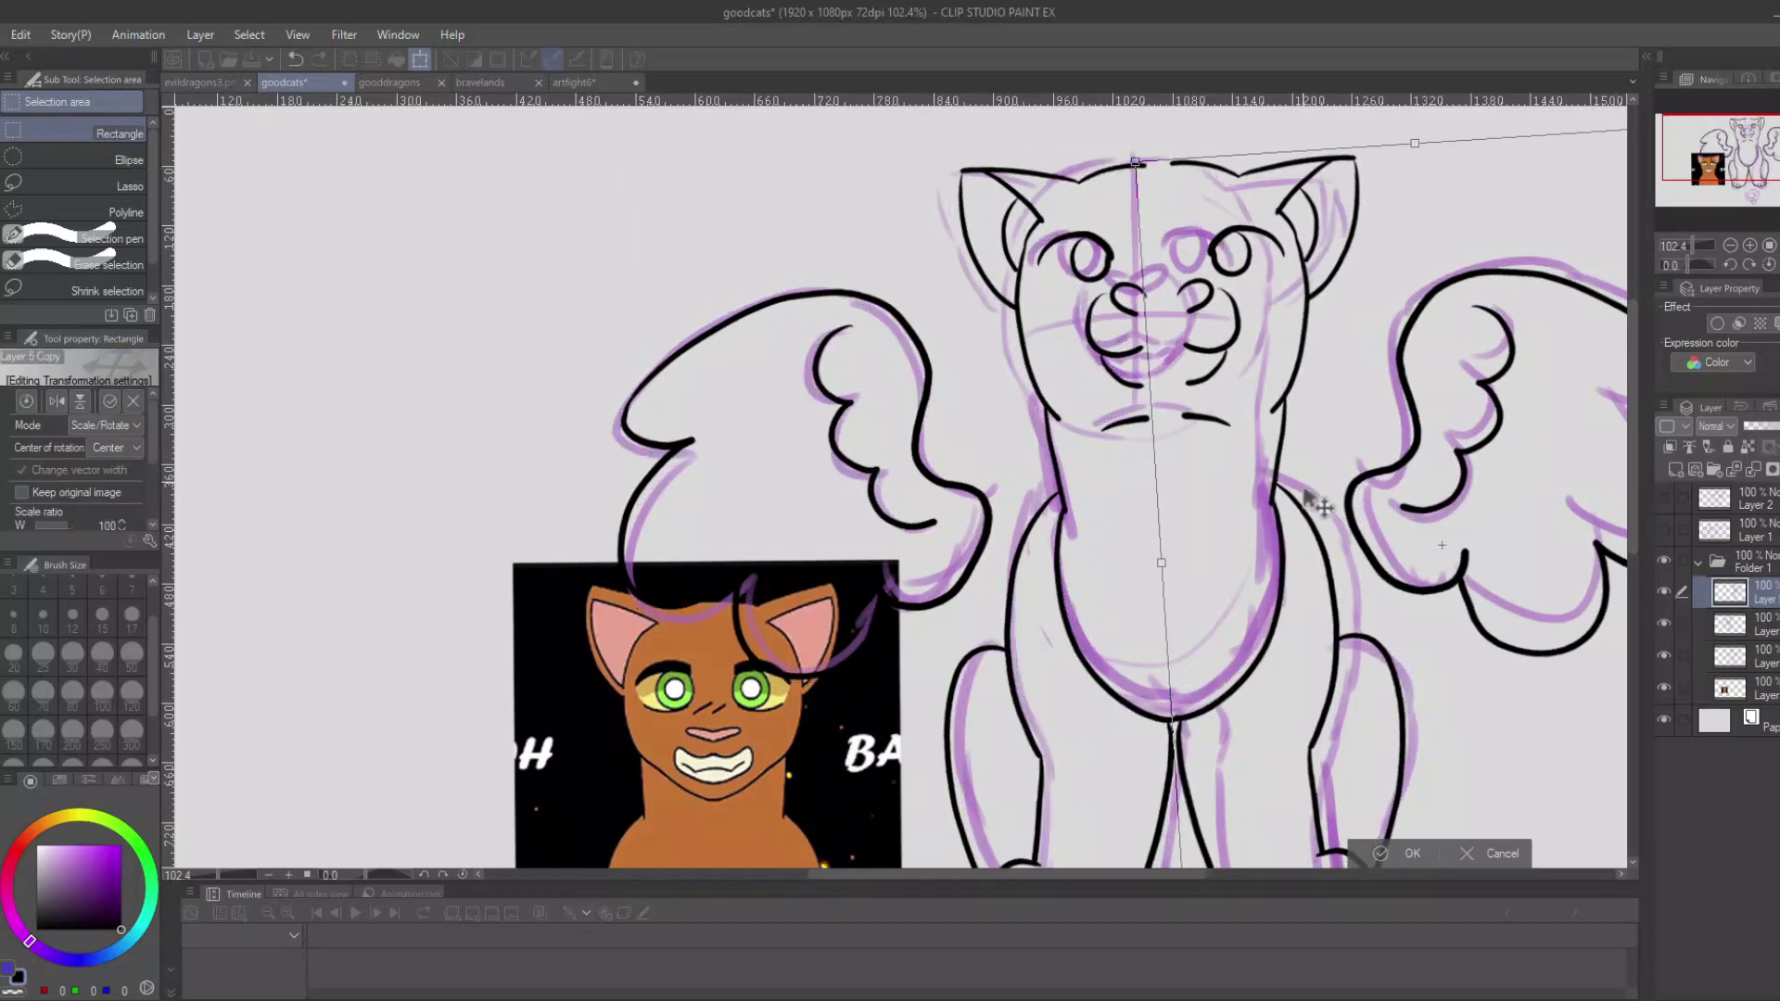
{"action": "left_click", "coordinate": [1378, 851]}
{"action": "mouse_move", "coordinate": [1685, 167]}
{"action": "left_mouse_down"}
{"action": "mouse_move", "coordinate": [1695, 181]}
{"action": "mouse_move", "coordinate": [1696, 160]}
{"action": "left_mouse_up"}
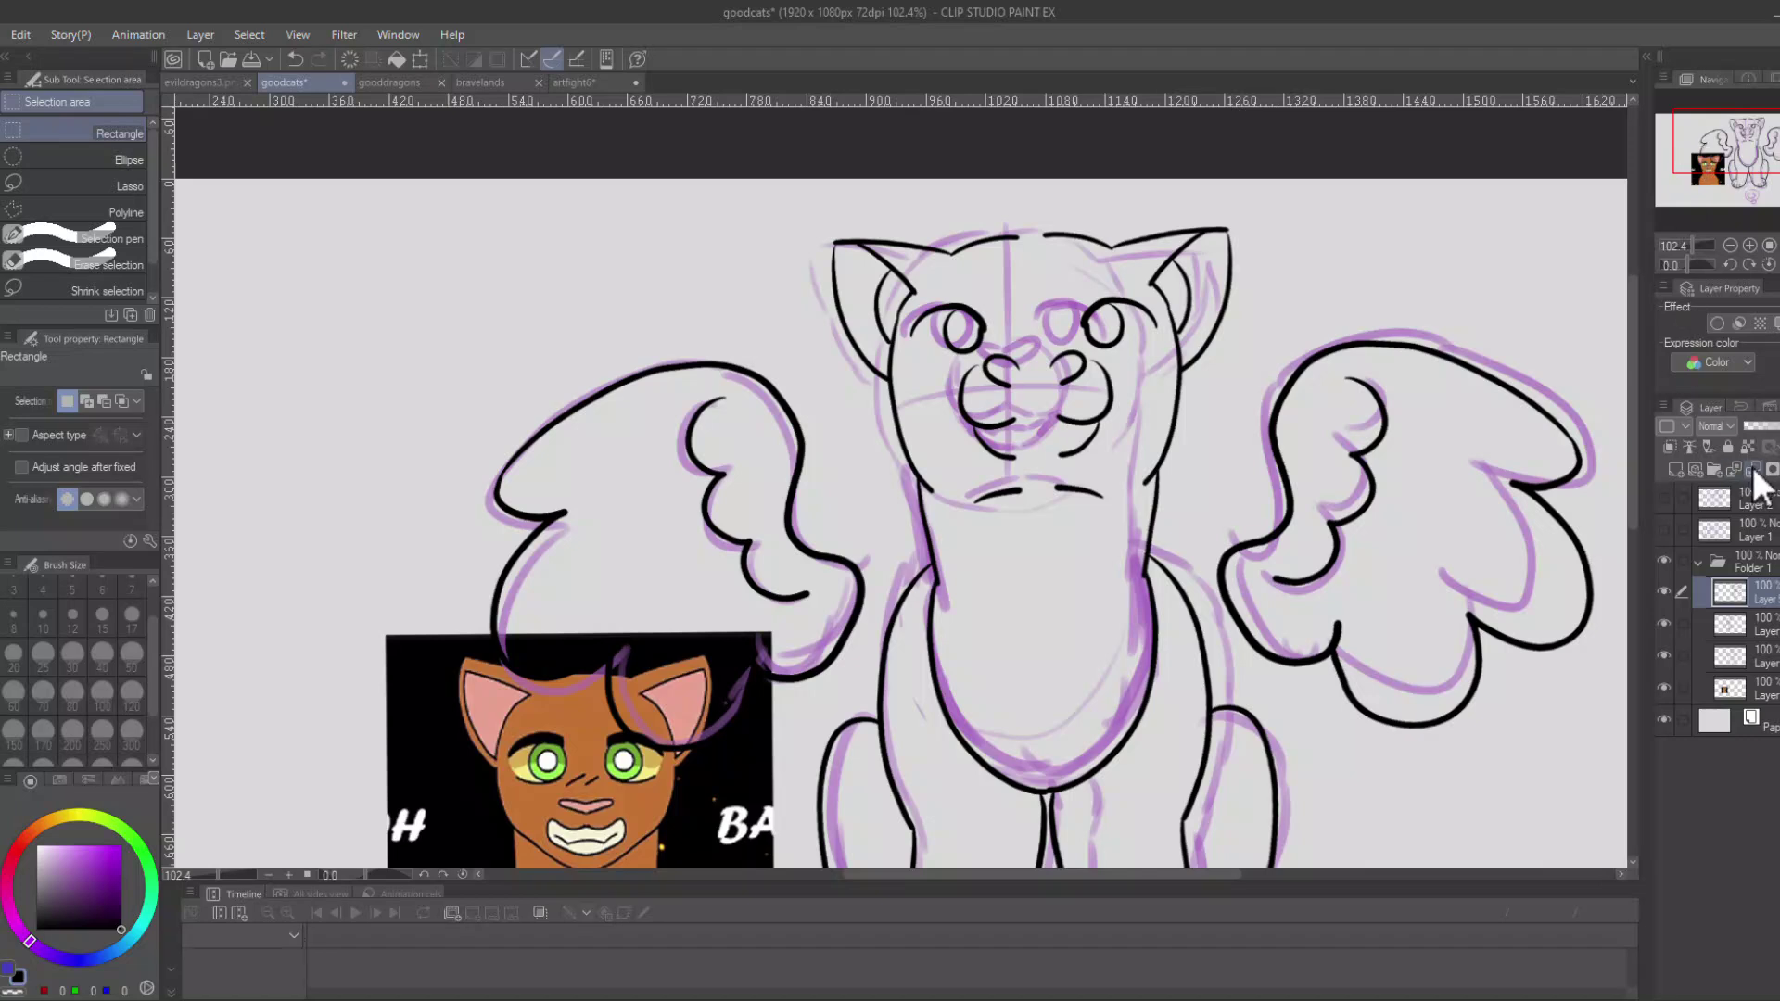
{"action": "left_click", "coordinate": [1755, 471]}
Lasso the left half of the cat's head and move it inward to meet the right half.
{"action": "left_click", "coordinate": [92, 185]}
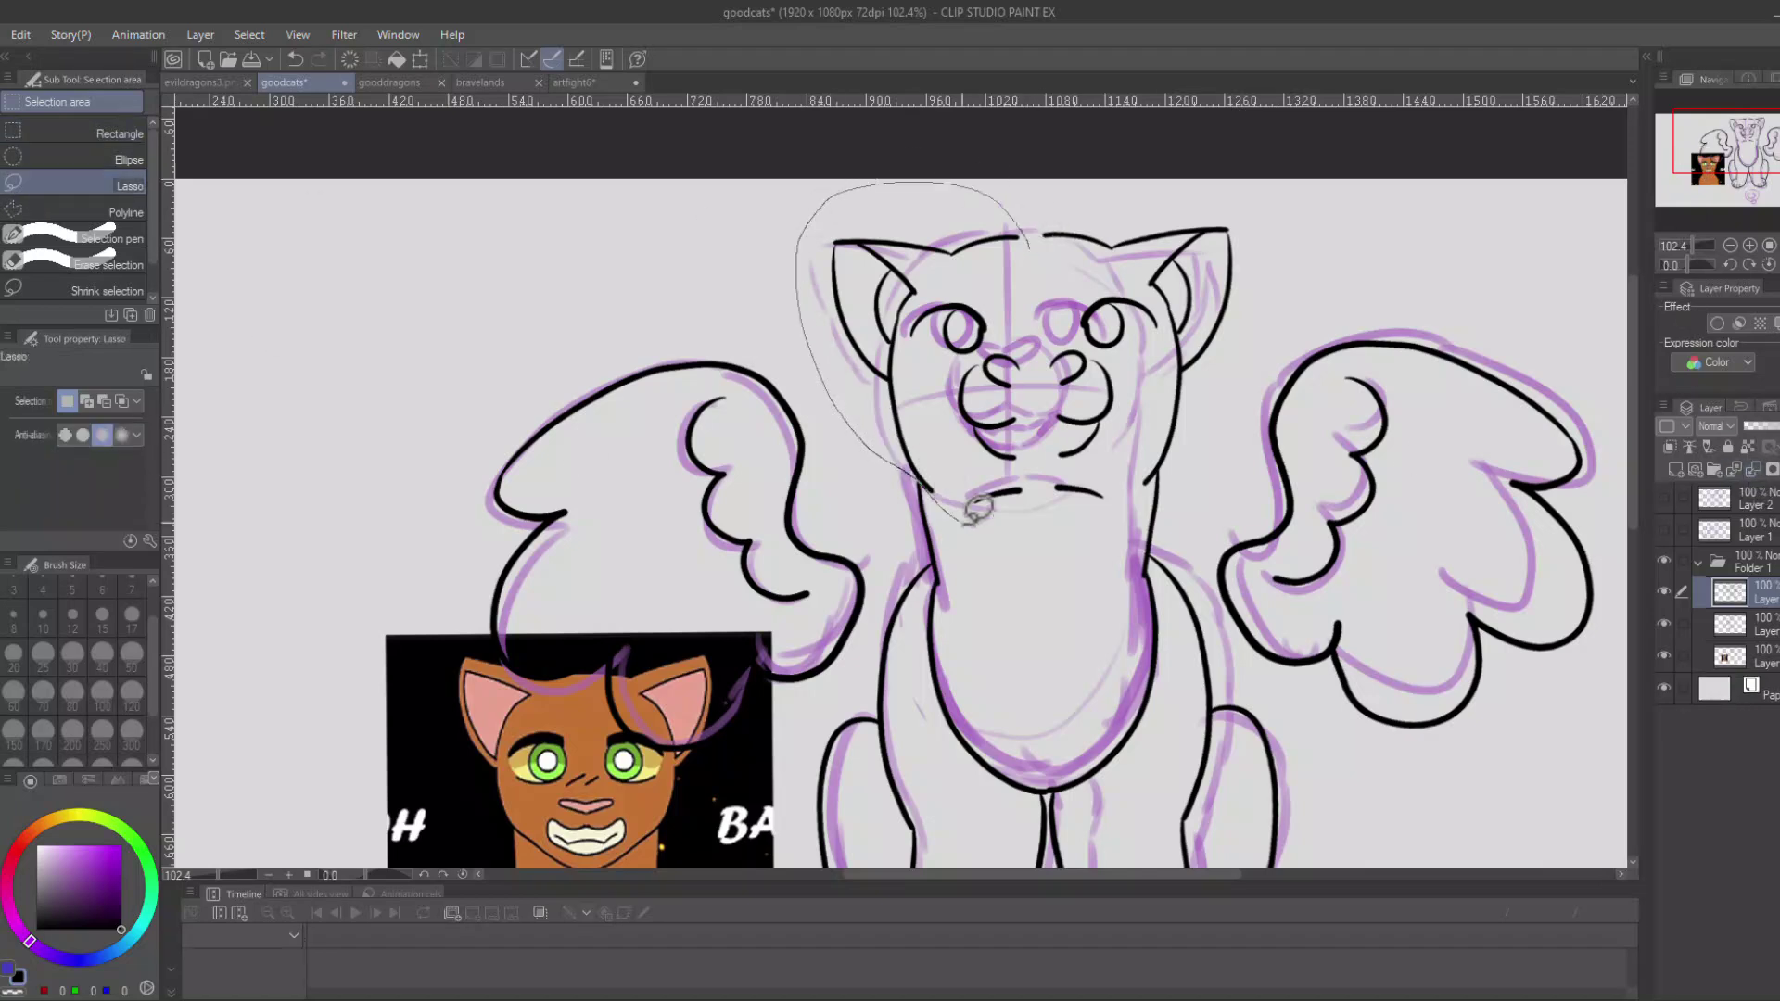
{"action": "key", "text": "ctrl+t"}
{"action": "left_click_drag", "start_coordinate": [963, 522], "coordinate": [1058, 440]}
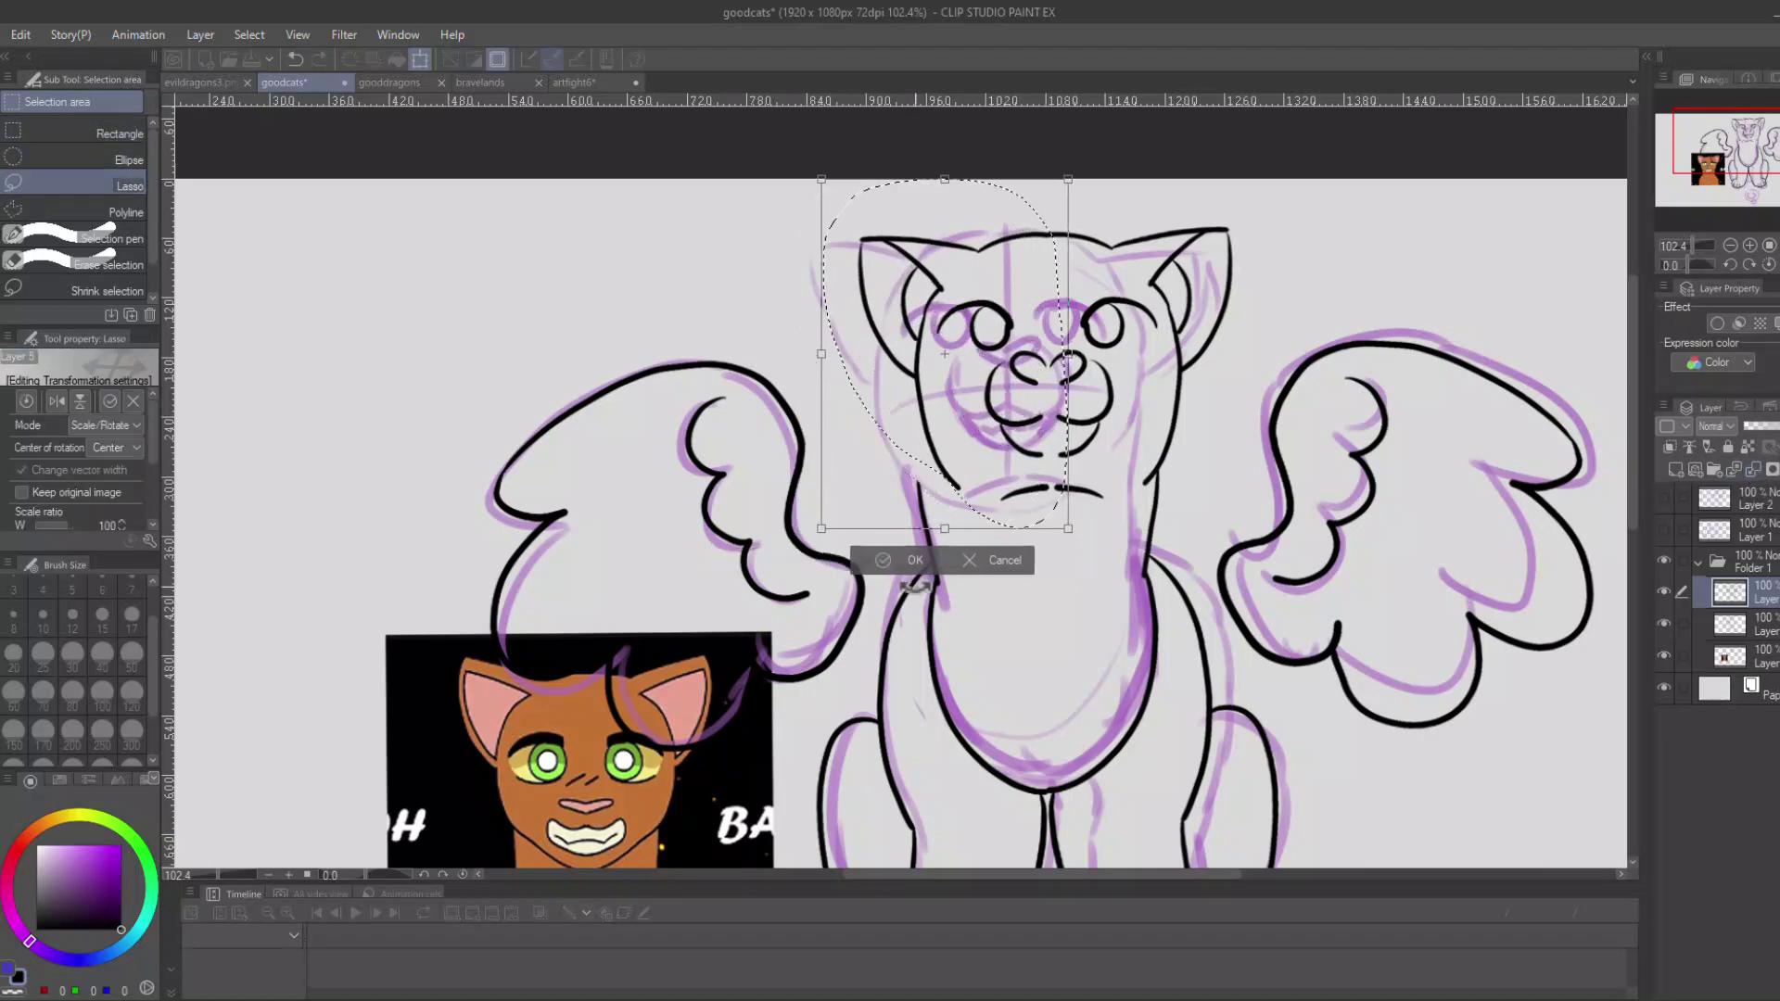
{"action": "key", "text": "Return"}
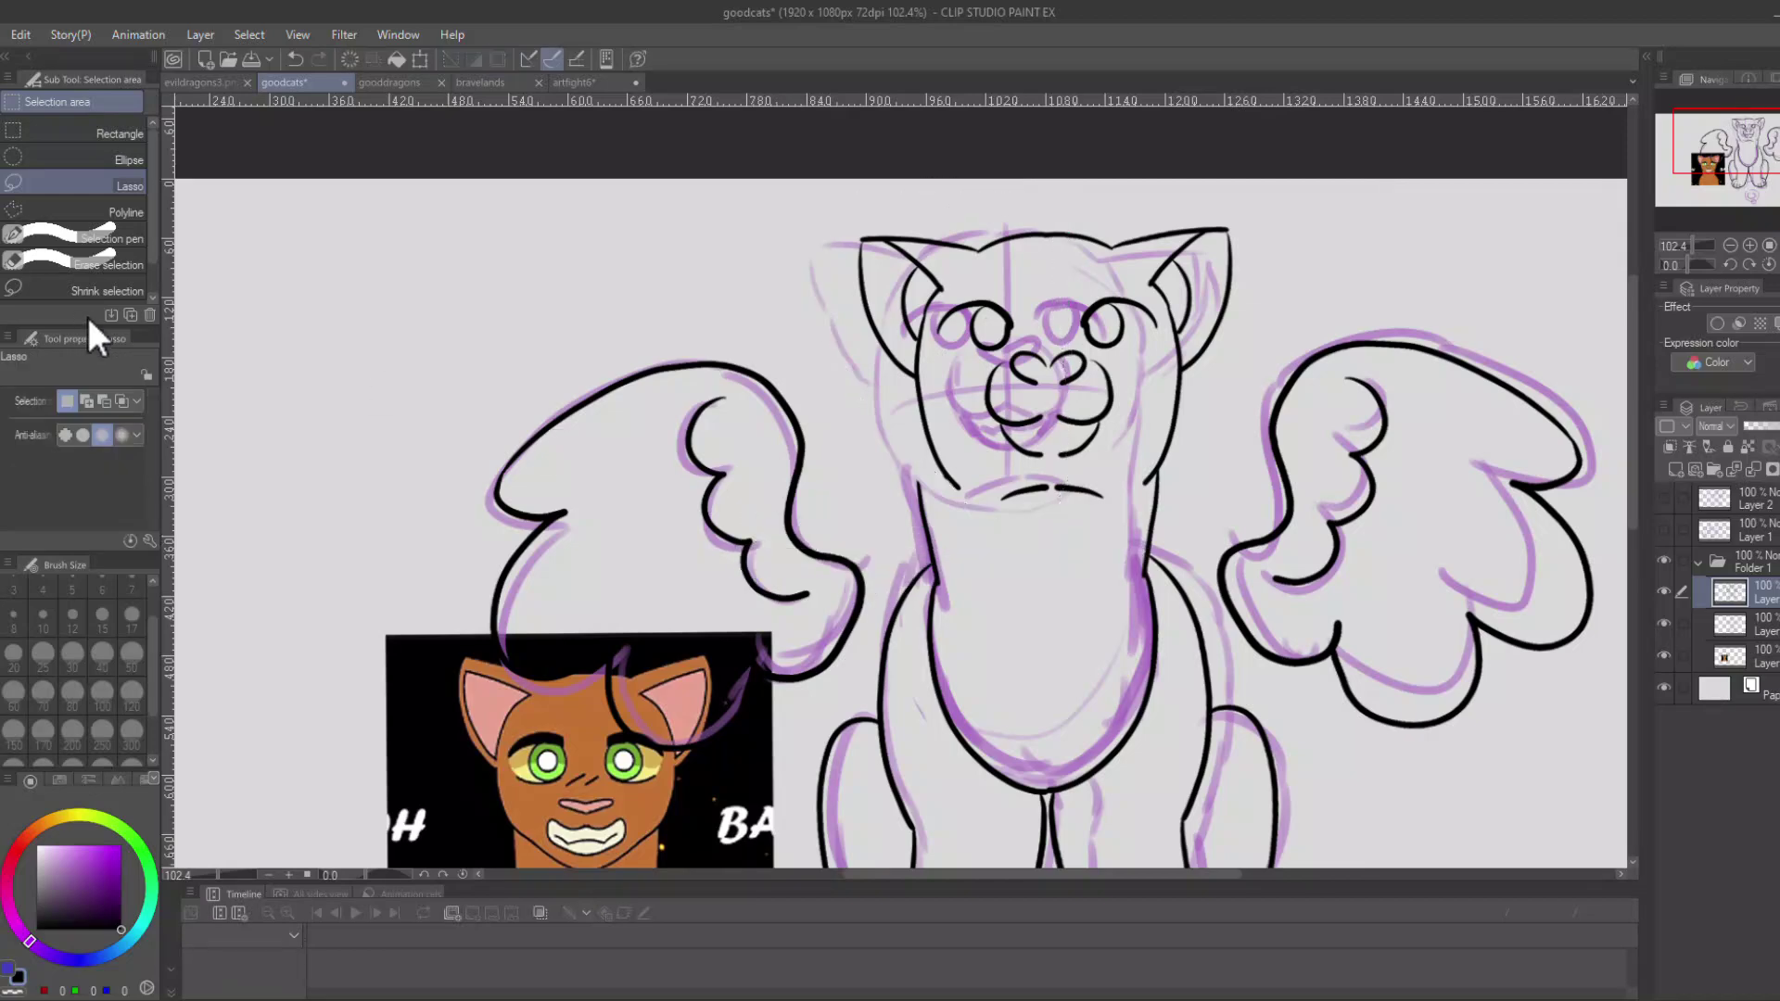
Join the two halves of the nose, muzzle and lower jaw with G-pen Line Art strokes.
{"action": "key", "text": "p"}
{"action": "scroll", "coordinate": [1130, 341], "scroll_direction": "up", "scroll_amount": 4}
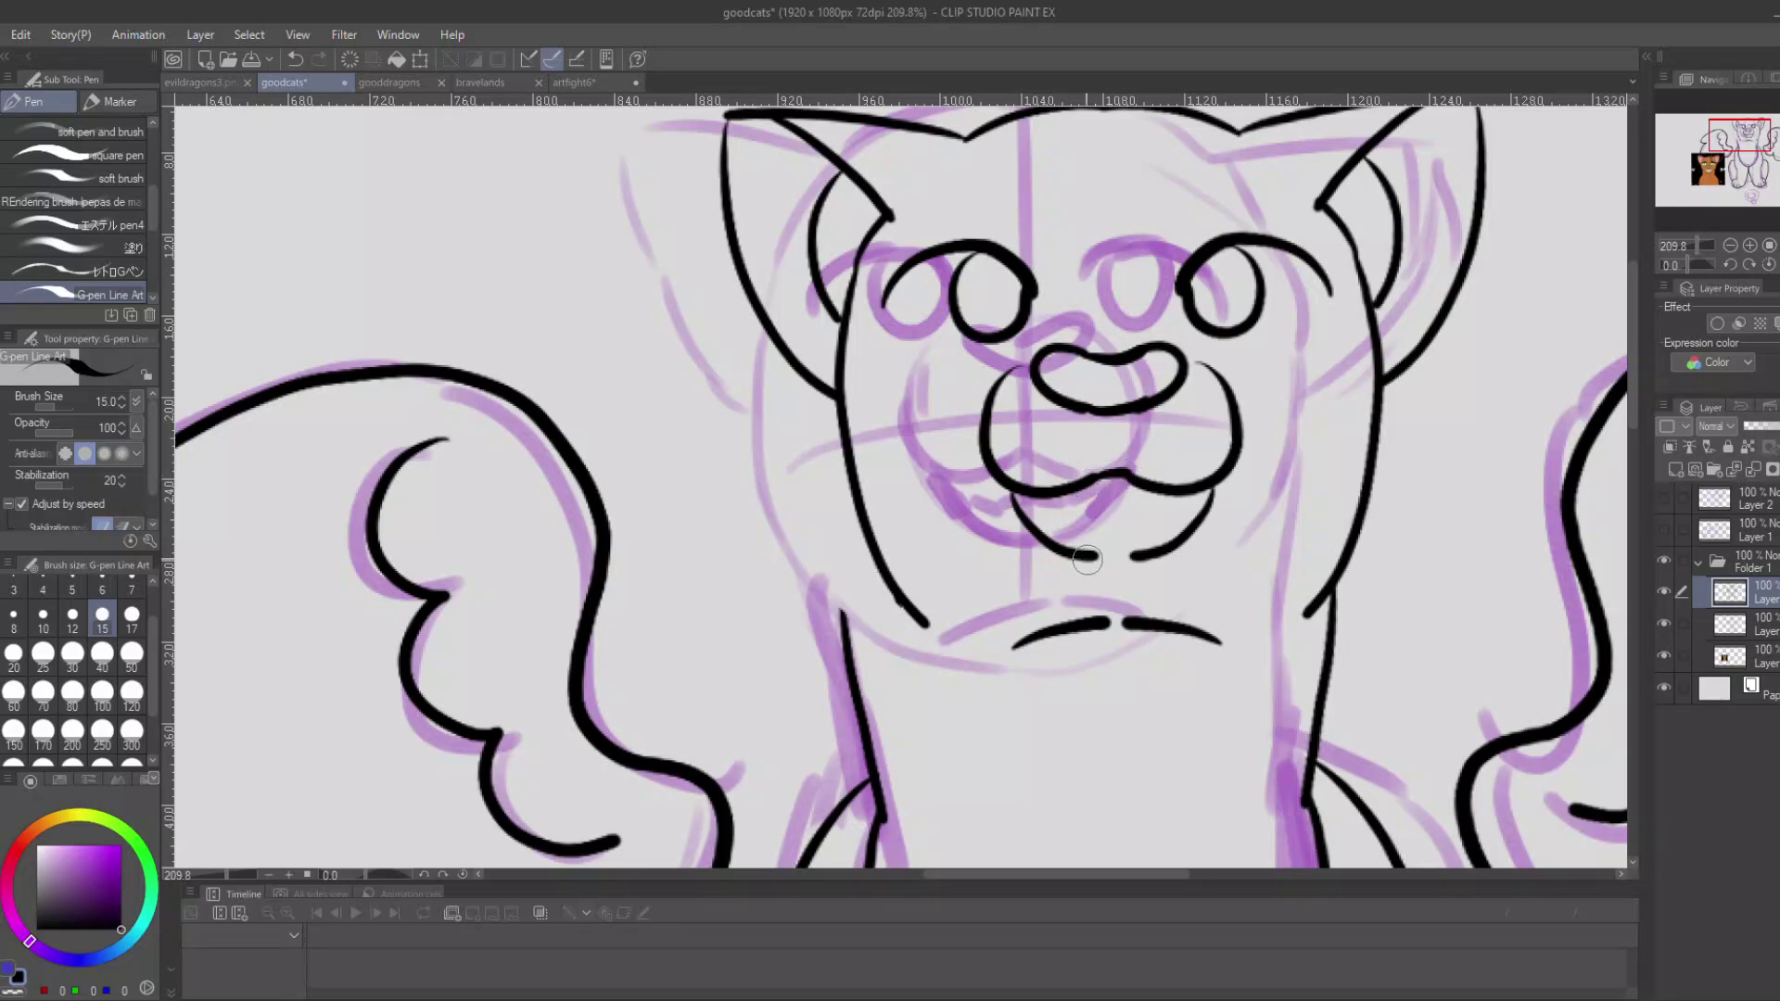
{"action": "left_click_drag", "start_coordinate": [1698, 245], "coordinate": [1694, 246]}
{"action": "left_click_drag", "start_coordinate": [1730, 160], "coordinate": [1737, 136]}
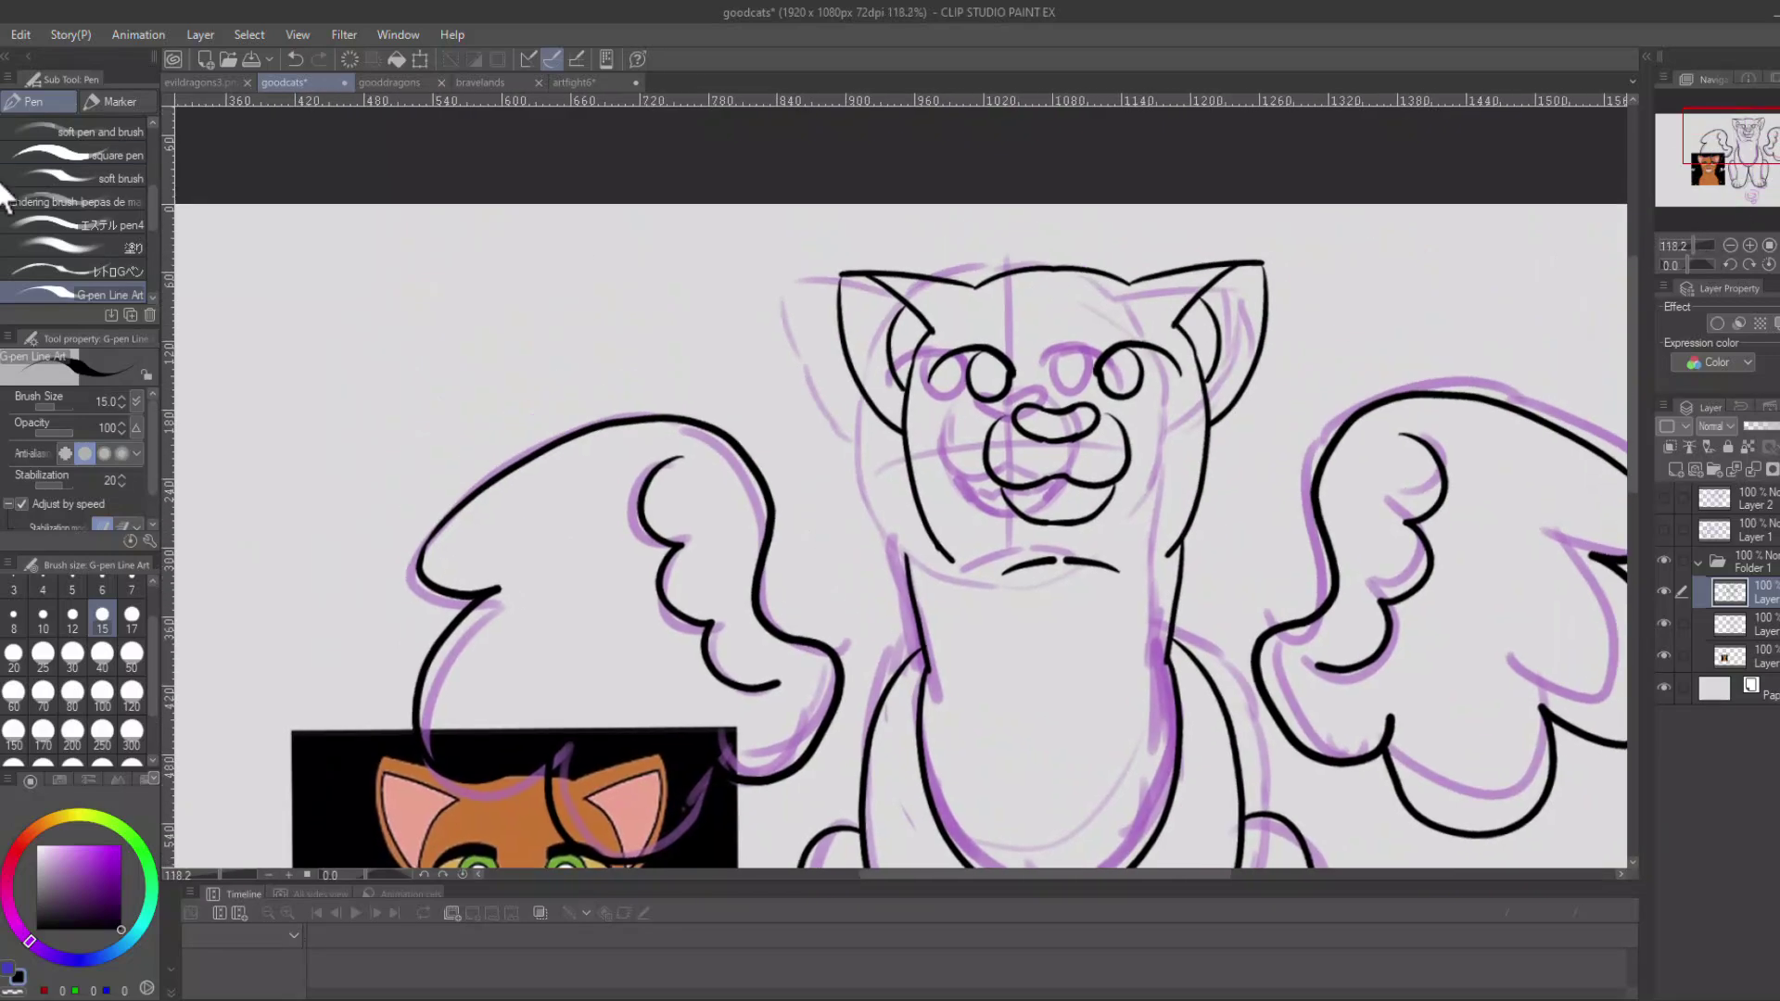
Lasso the whole head and shift it slightly to the left to centre it over the body.
{"action": "left_click", "coordinate": [3, 188]}
{"action": "left_click_drag", "start_coordinate": [875, 209], "coordinate": [758, 366]}
{"action": "left_click_drag", "start_coordinate": [1187, 543], "coordinate": [890, 206]}
{"action": "key", "text": "ctrl+t"}
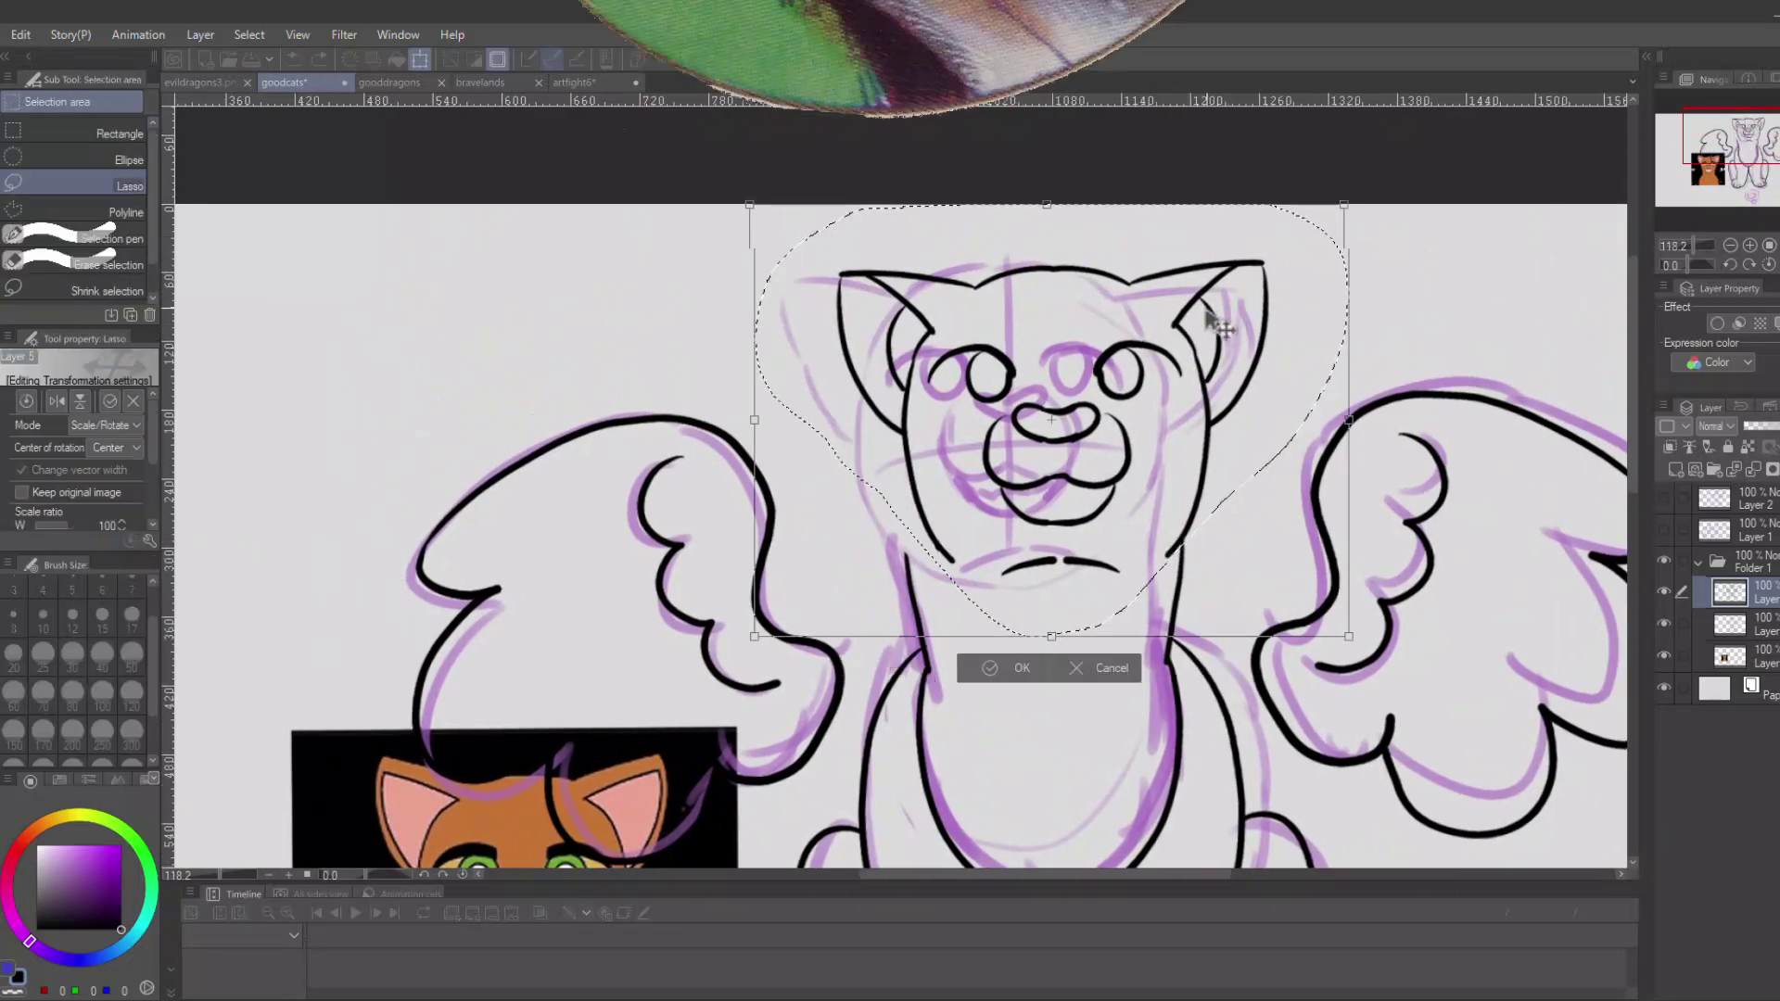
{"action": "key", "text": "Return"}
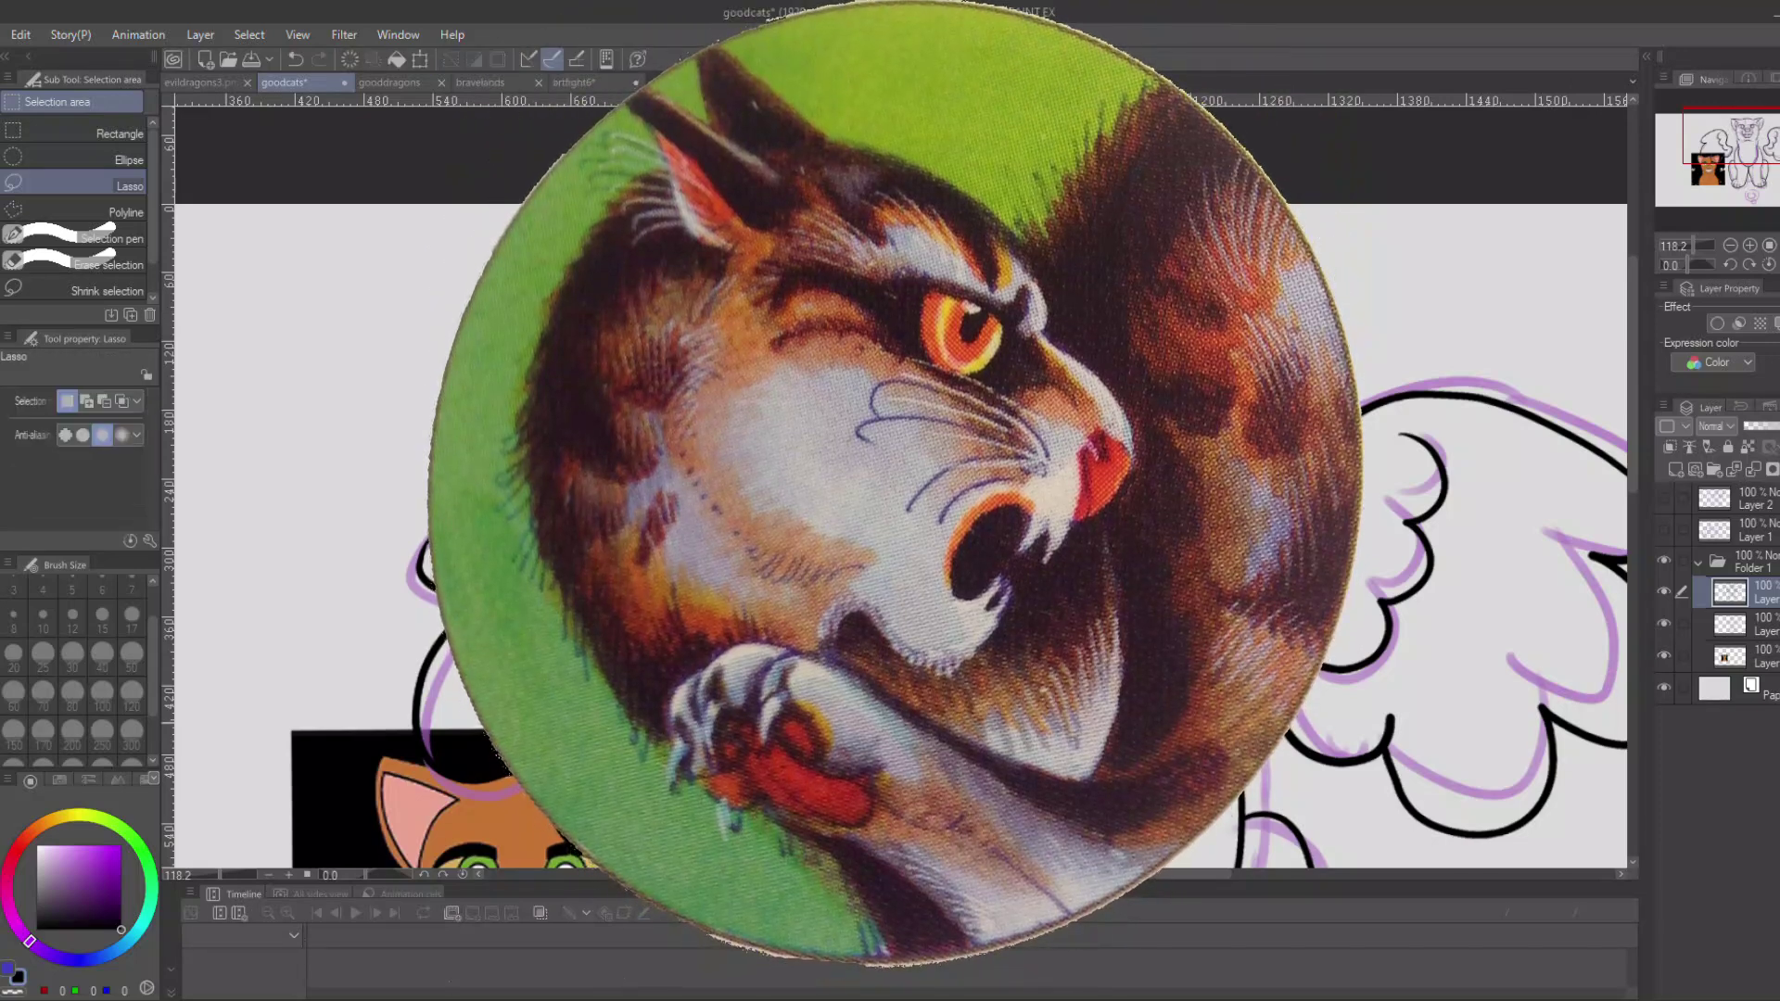
Redraw the neck lines below the repositioned head and reshape the cat's nose with the pen.
{"action": "key", "text": "p"}
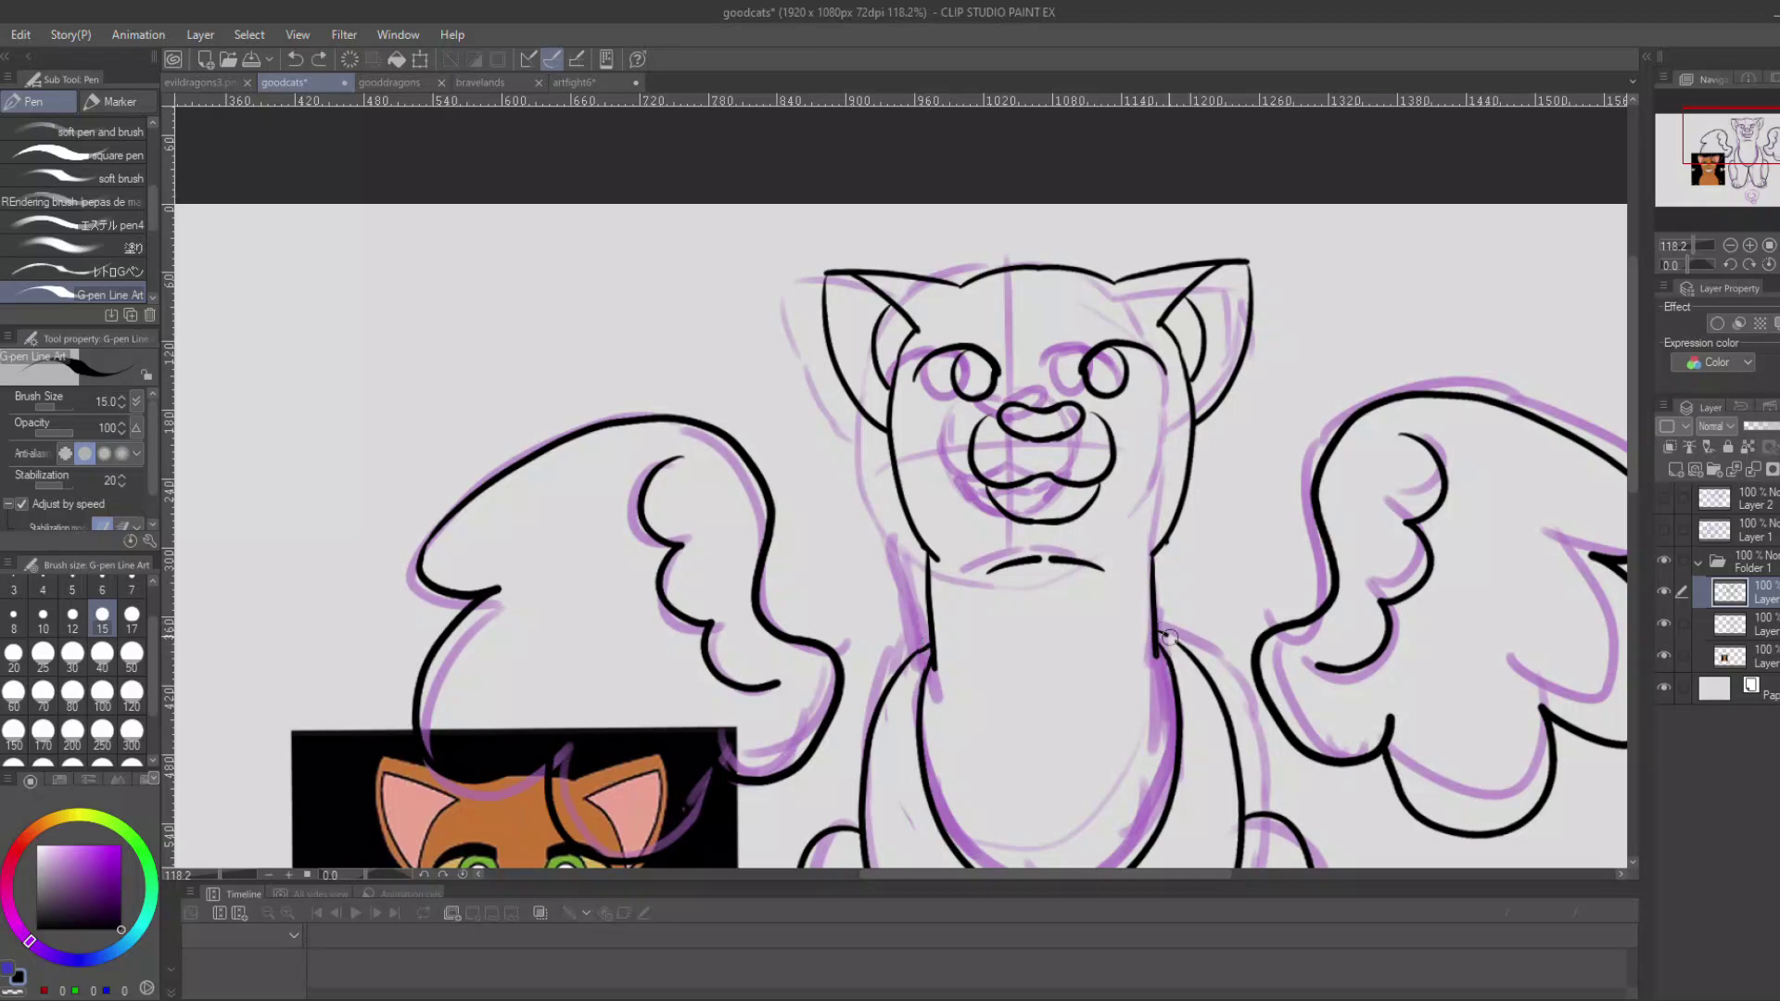
{"action": "left_click_drag", "start_coordinate": [1693, 245], "coordinate": [1699, 245]}
{"action": "mouse_move", "coordinate": [1165, 329]}
{"action": "left_mouse_down"}
{"action": "mouse_move", "coordinate": [1302, 315]}
{"action": "mouse_move", "coordinate": [1149, 343]}
{"action": "mouse_move", "coordinate": [1315, 338]}
{"action": "left_mouse_up"}
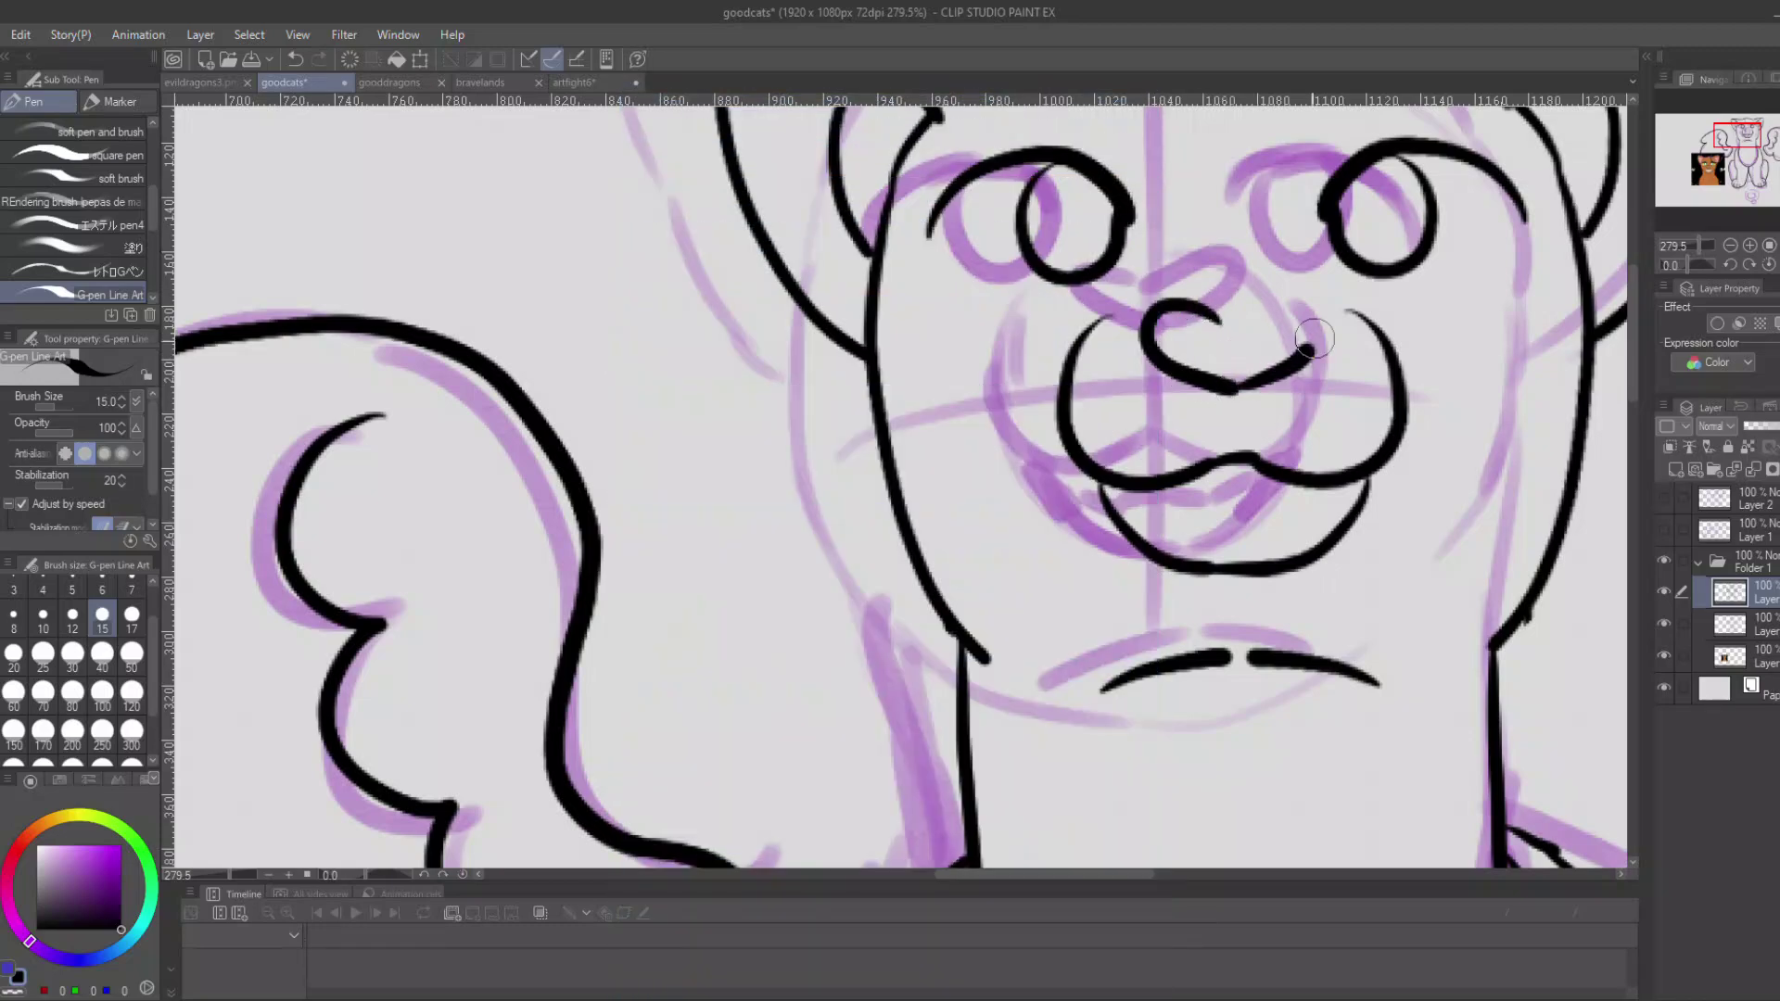
Hide the purple sketch layer to view the clean line art on its own.
{"action": "left_click", "coordinate": [1692, 244]}
{"action": "left_click", "coordinate": [1664, 624]}
{"action": "mouse_move", "coordinate": [1744, 141]}
{"action": "left_mouse_down"}
{"action": "mouse_move", "coordinate": [1745, 158]}
{"action": "mouse_move", "coordinate": [1744, 141]}
{"action": "left_mouse_up"}
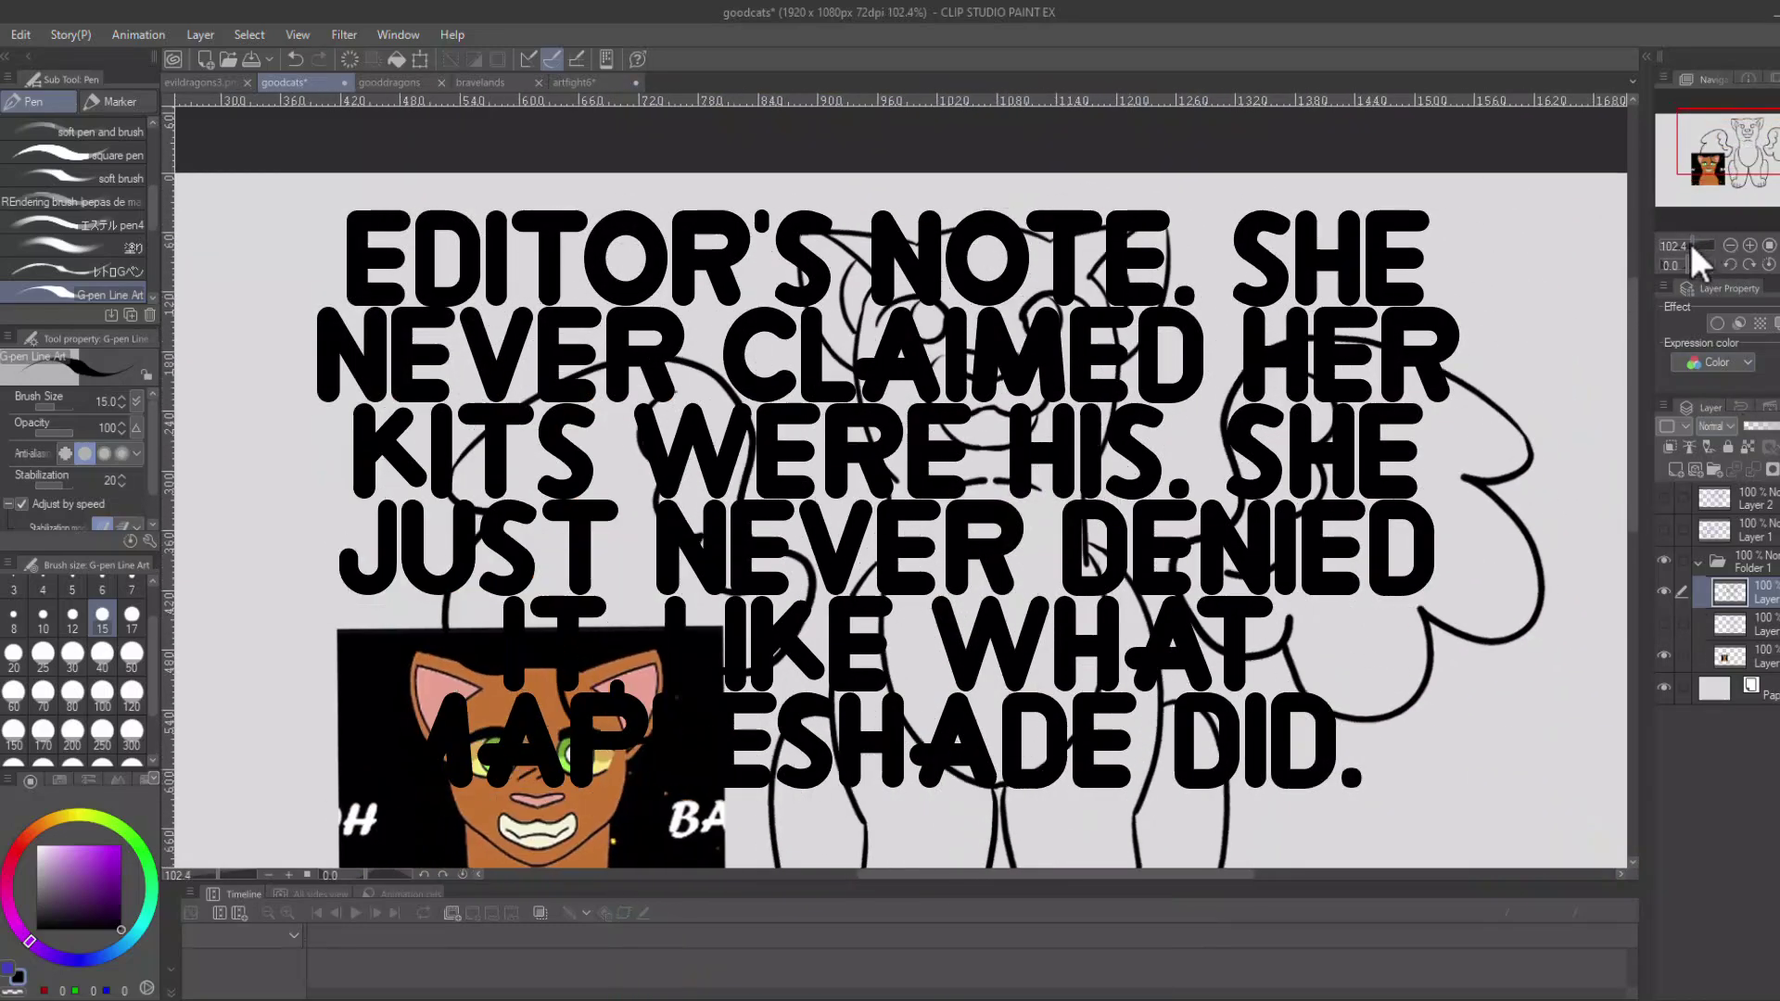
{"action": "left_click", "coordinate": [1693, 251]}
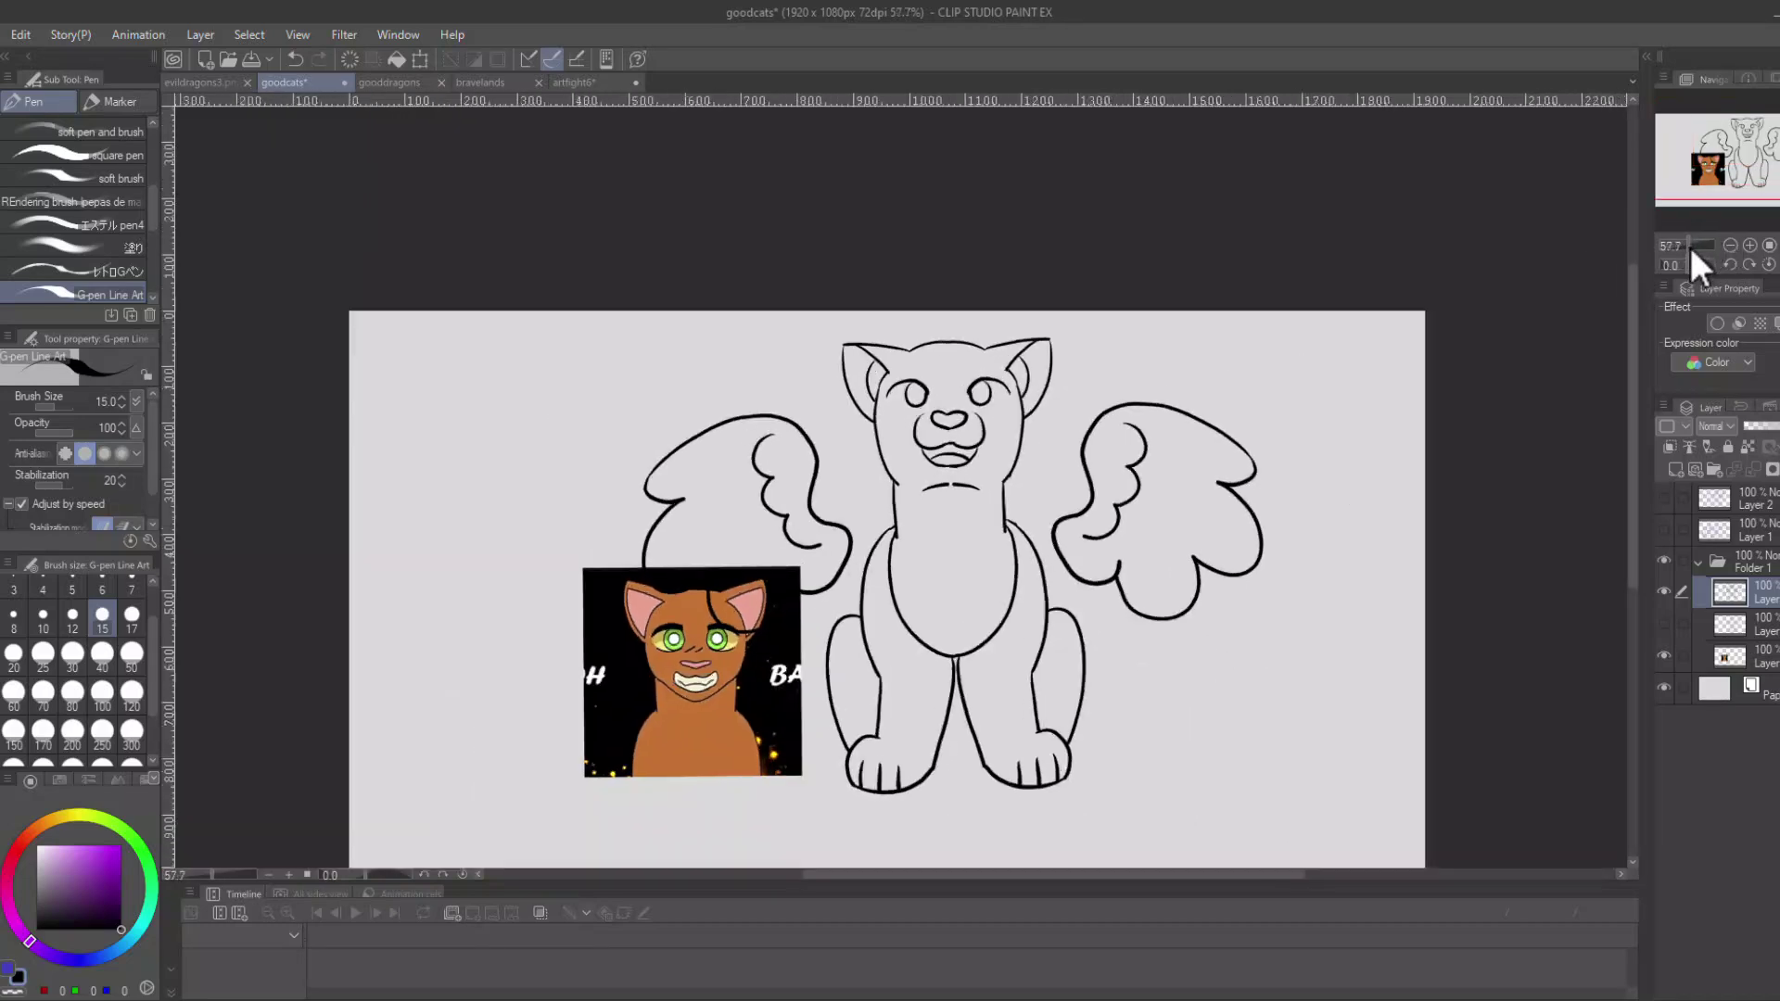
Undo the latest strokes and redraw the chin as a short curved line under the mouth.
{"action": "left_click_drag", "start_coordinate": [1691, 249], "coordinate": [1703, 241]}
{"action": "key", "text": "ctrl+z"}
{"action": "key", "text": "ctrl+z"}
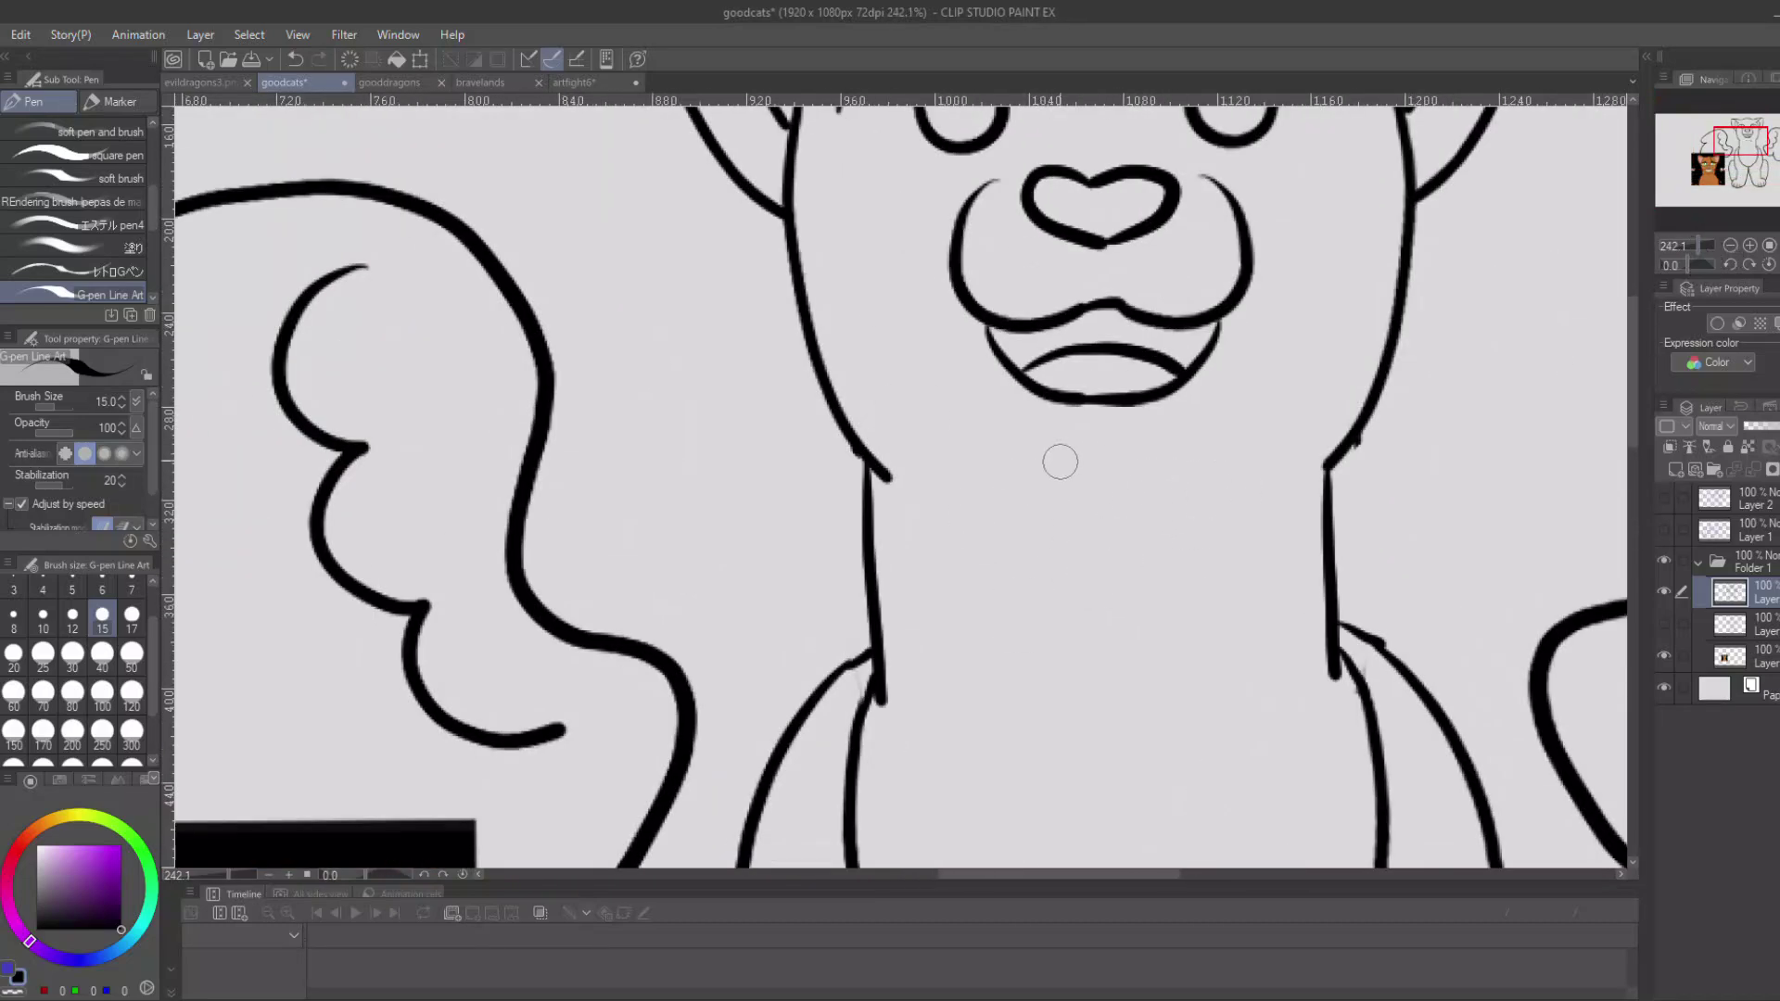
{"action": "left_click_drag", "start_coordinate": [1139, 475], "coordinate": [1152, 481]}
{"action": "left_click", "coordinate": [1691, 249]}
{"action": "left_click_drag", "start_coordinate": [1718, 166], "coordinate": [1714, 181]}
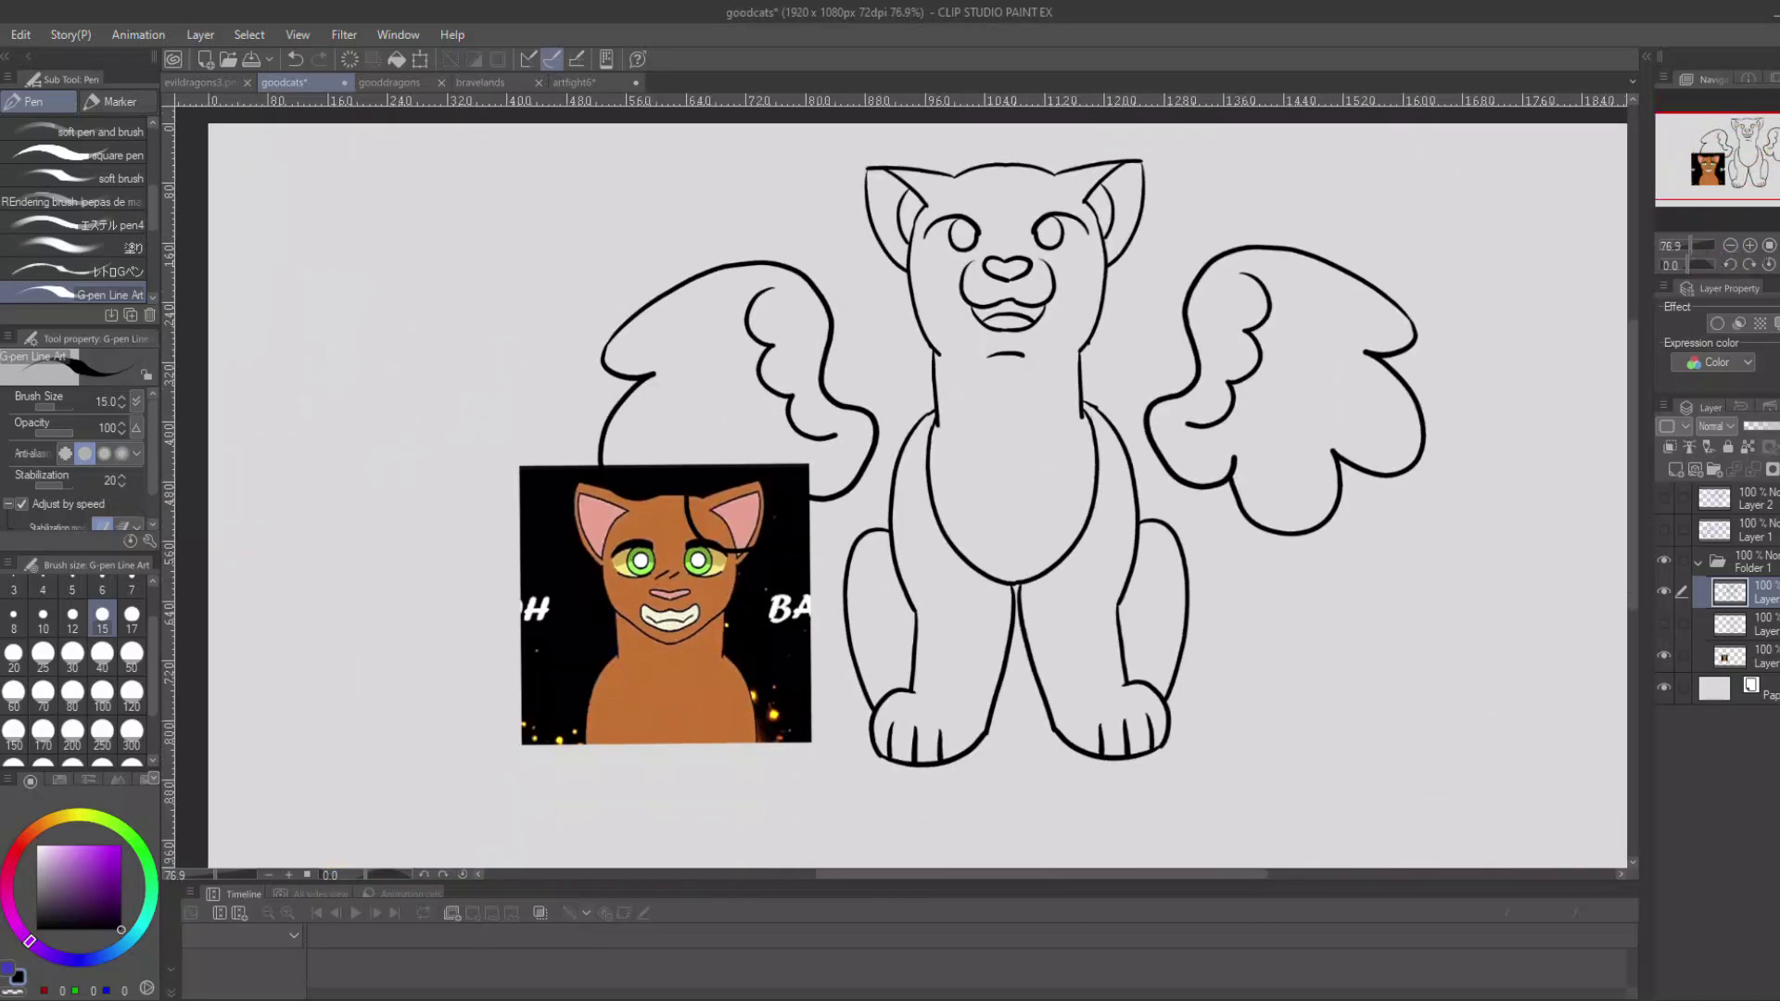
{"action": "key", "text": "w"}
{"action": "left_click", "coordinate": [986, 601]}
{"action": "key", "text": "ctrl+d"}
Add a new layer and ink a crescent-shaped collar band below the cat's paws.
{"action": "key", "text": "p"}
{"action": "left_click", "coordinate": [1676, 471]}
{"action": "left_click", "coordinate": [1738, 184]}
{"action": "left_click", "coordinate": [1695, 245]}
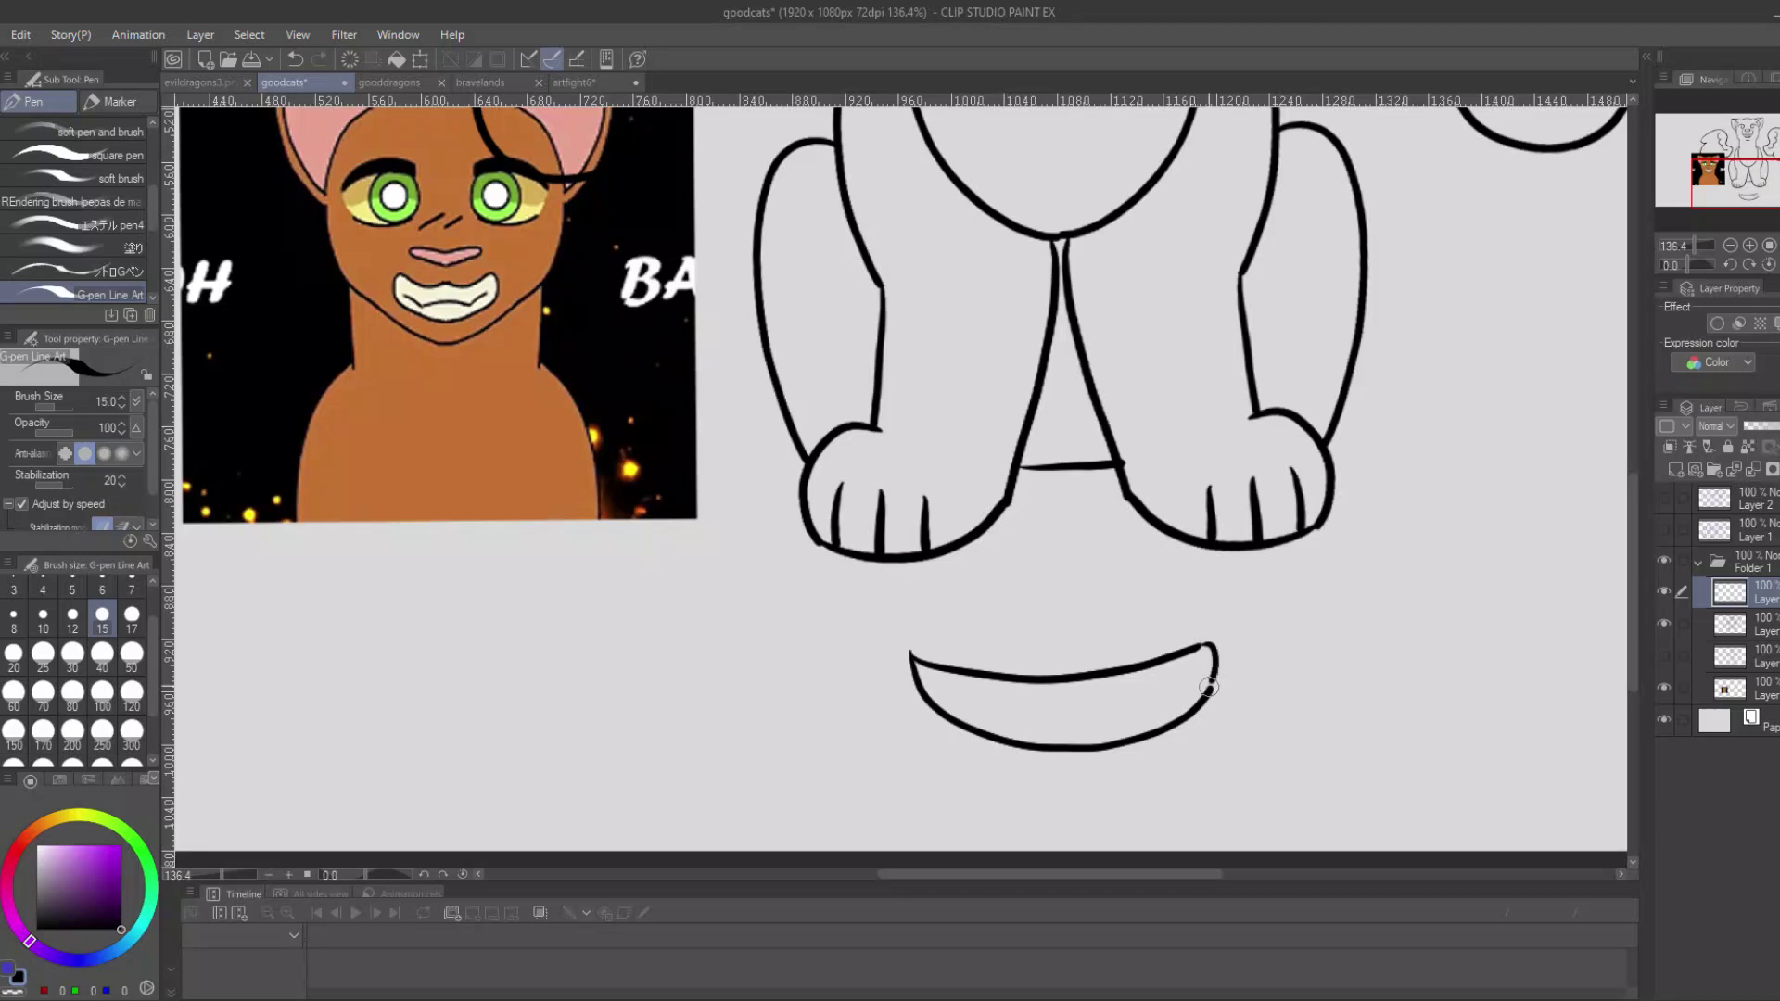
Adjust the crescent's placement with a transform and complete the collar with an arched upper rim.
{"action": "key", "text": "ctrl+t"}
{"action": "left_click_drag", "start_coordinate": [1252, 619], "coordinate": [1257, 632]}
{"action": "key", "text": "Return"}
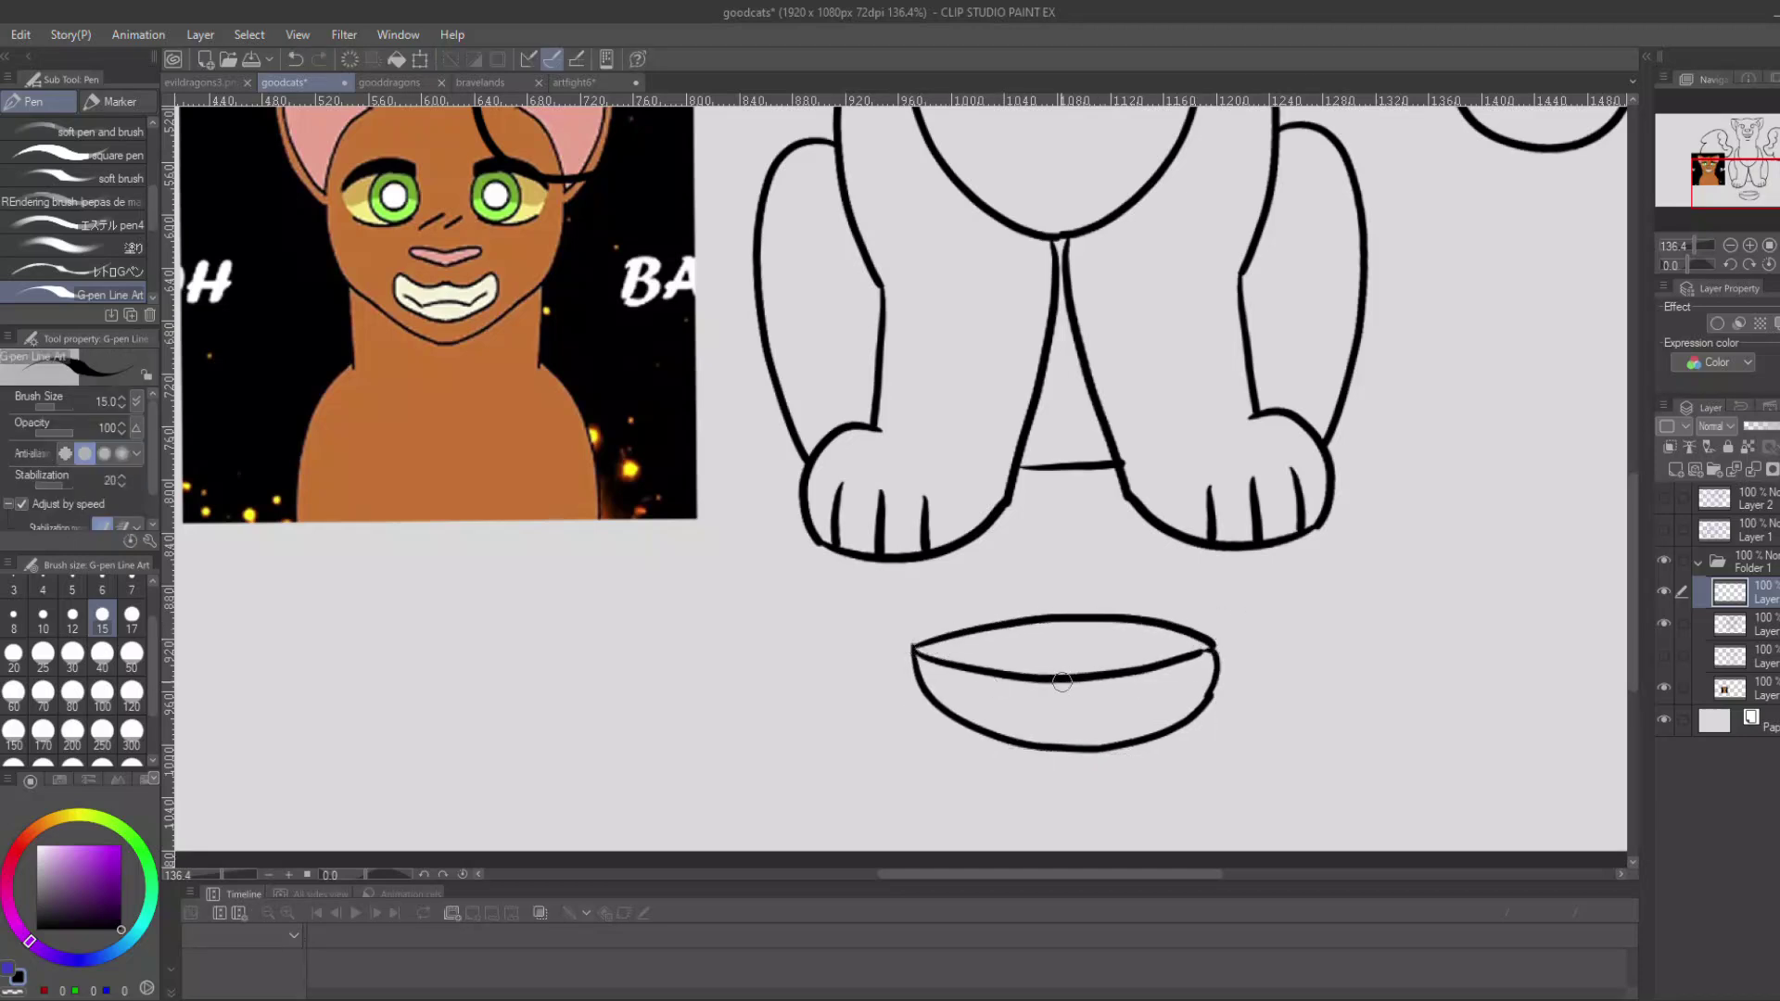
Adjust the collar with a transform and ink a narrow strap with a round tag hanging below it.
{"action": "key", "text": "ctrl+t"}
{"action": "mouse_move", "coordinate": [1078, 721]}
{"action": "left_mouse_down"}
{"action": "mouse_move", "coordinate": [1081, 681]}
{"action": "mouse_move", "coordinate": [1108, 682]}
{"action": "mouse_move", "coordinate": [1117, 786]}
{"action": "left_mouse_up"}
{"action": "key", "text": "Return"}
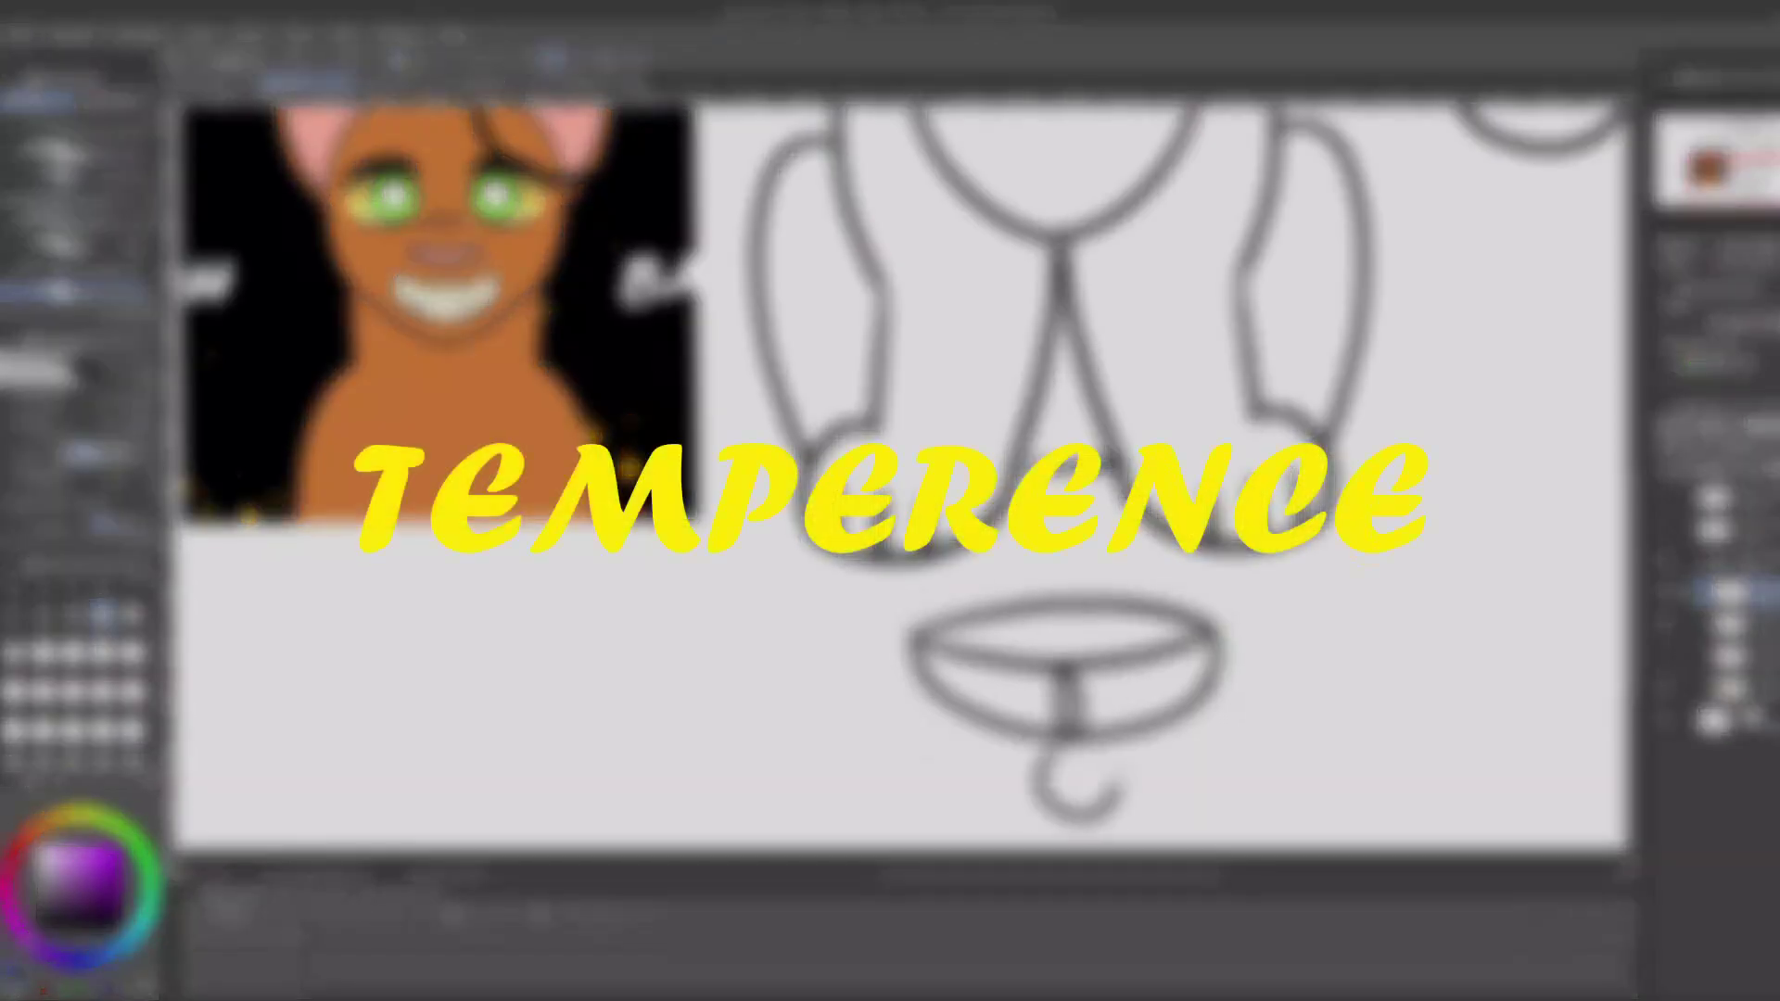
Auto-select the cat's body areas and fill them with the orange-brown fur color on the layer below the line art.
{"action": "left_click", "coordinate": [3, 234]}
{"action": "left_click", "coordinate": [935, 296]}
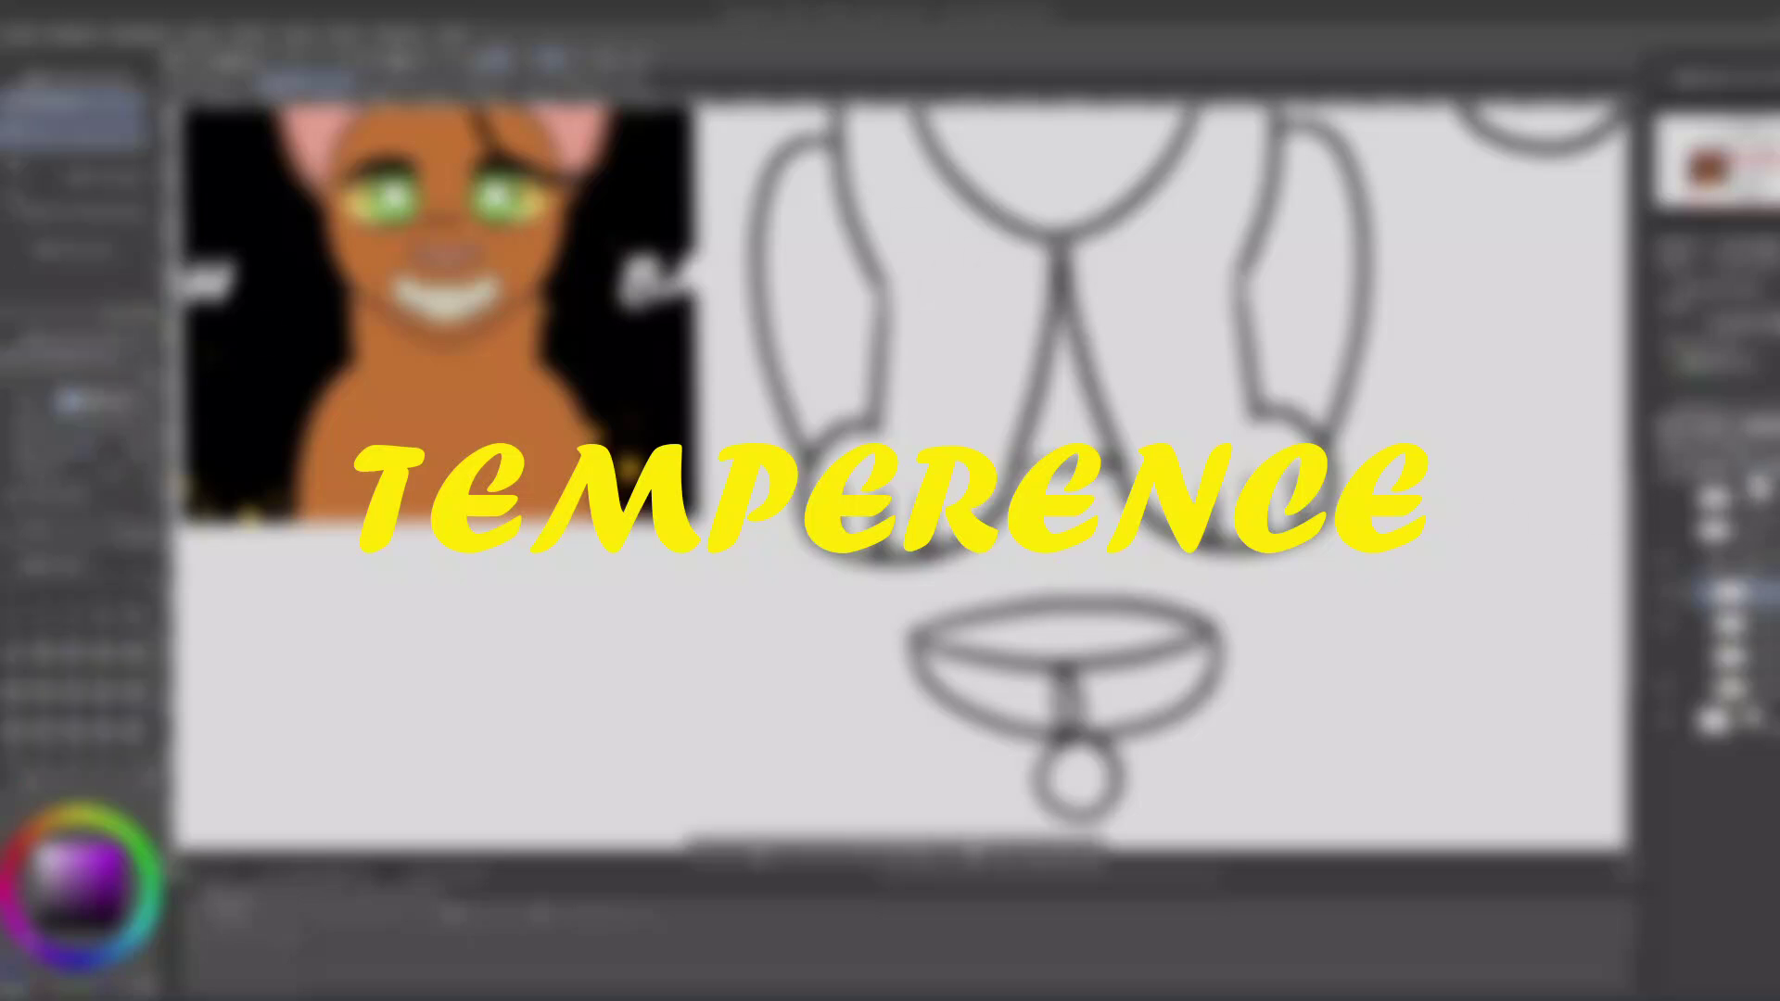
{"action": "left_click", "coordinate": [1065, 258]}
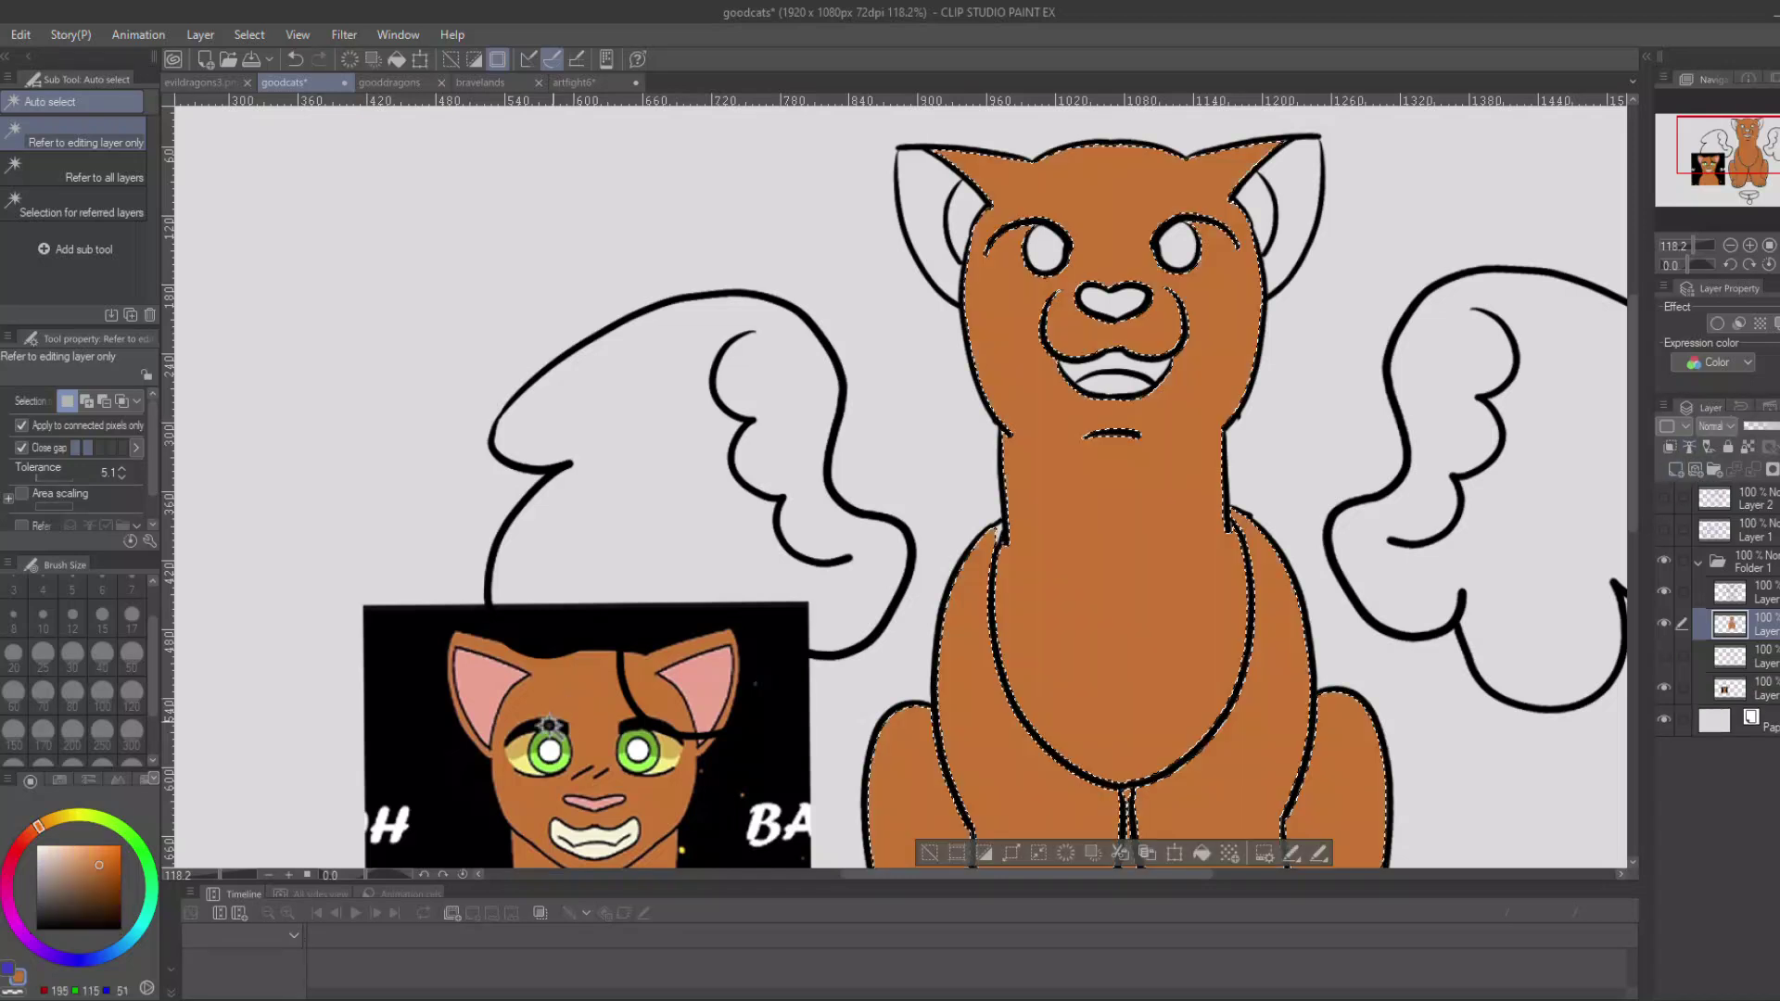
Fill the nose, upper mouth and outer ear areas with the pink sampled from the reference cat.
{"action": "right_click", "coordinate": [696, 688]}
{"action": "left_click", "coordinate": [1765, 598]}
{"action": "left_click", "coordinate": [1118, 364]}
{"action": "left_click", "coordinate": [1115, 304], "text": "shift"}
{"action": "left_click", "coordinate": [920, 205], "text": "shift"}
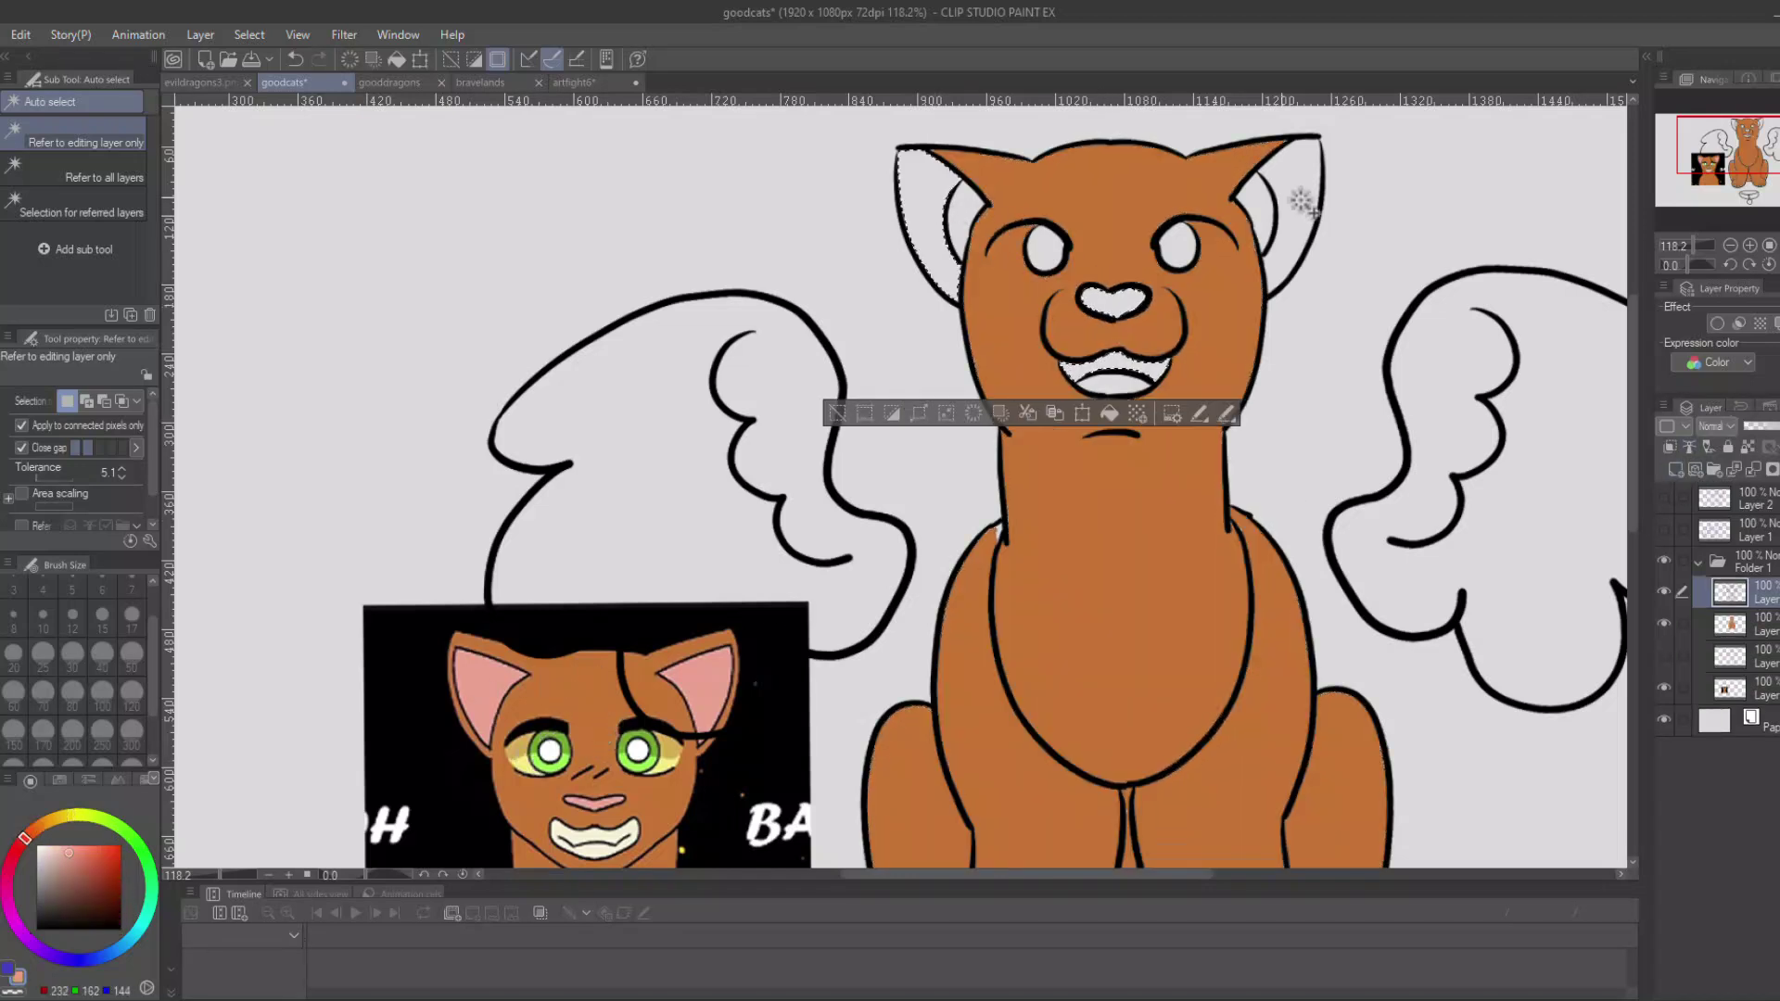
{"action": "left_click", "coordinate": [1301, 201], "text": "shift"}
{"action": "left_click", "coordinate": [1758, 623]}
{"action": "key", "text": "alt+Delete"}
Select the tongue and both inner ear areas and fill them with a darker, muted pink.
{"action": "left_click", "coordinate": [1758, 595]}
{"action": "left_click", "coordinate": [1115, 383]}
{"action": "left_click", "coordinate": [966, 218], "text": "shift"}
{"action": "left_click", "coordinate": [1258, 200], "text": "shift"}
{"action": "left_click", "coordinate": [1758, 624]}
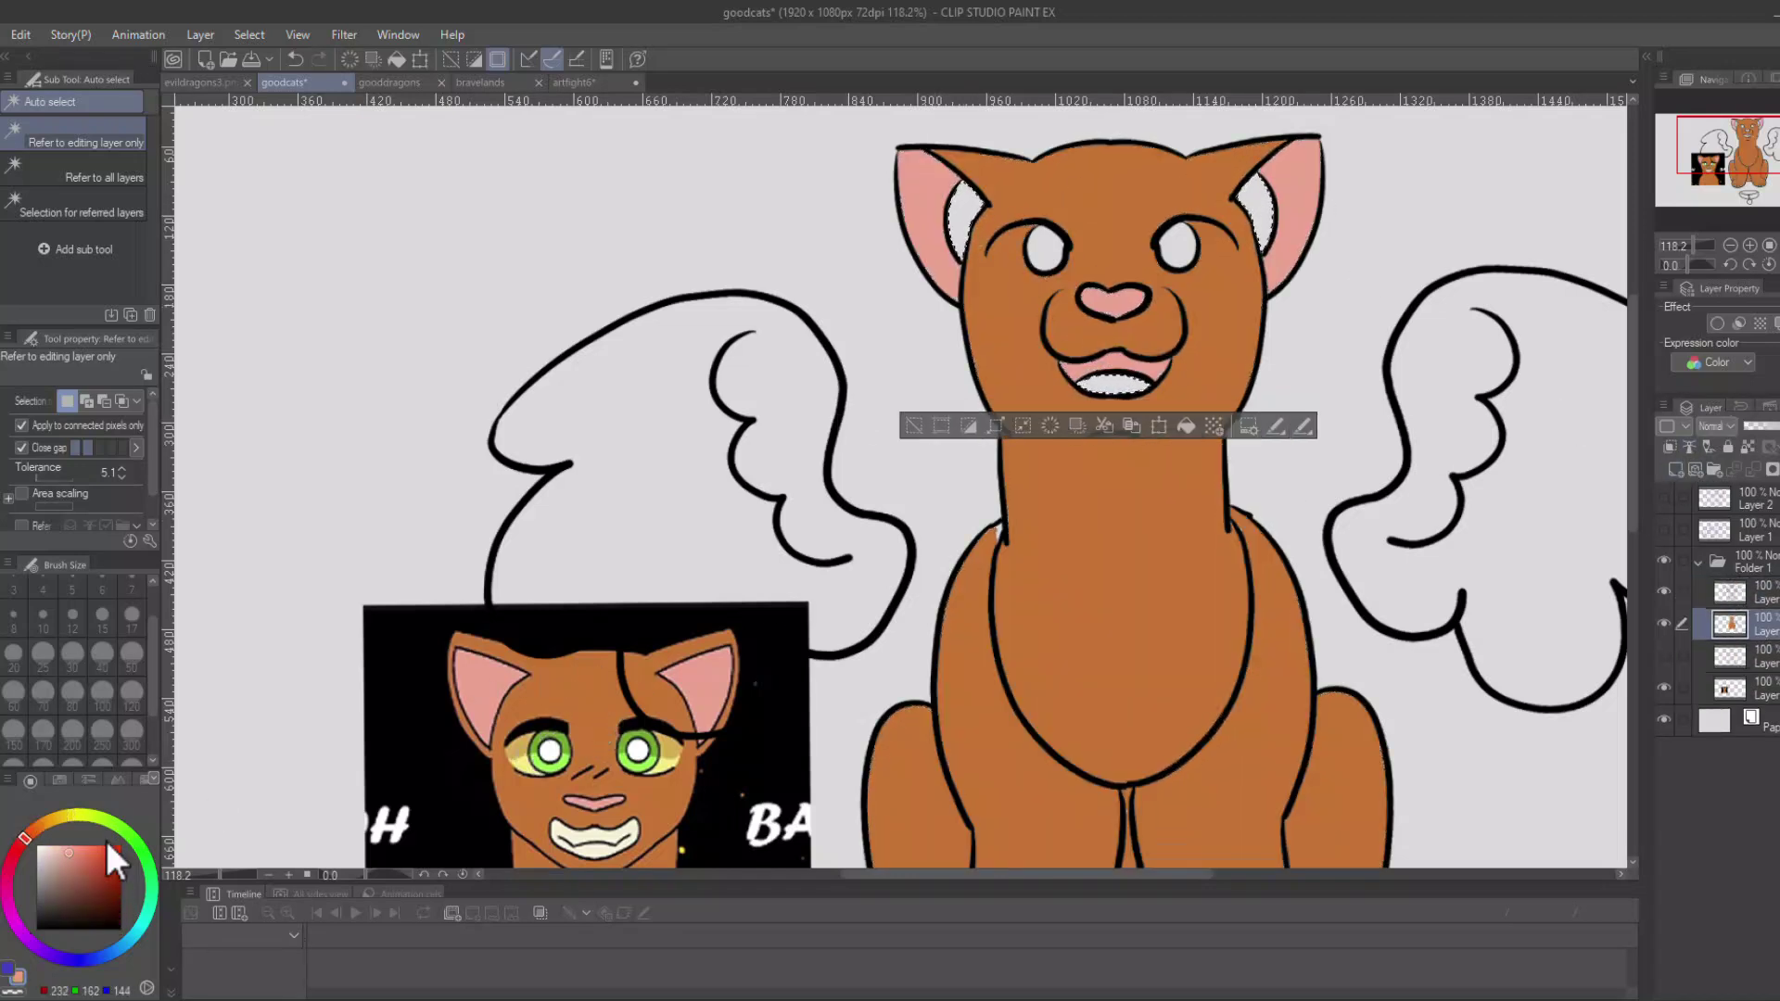
{"action": "key", "text": "alt+BackSpace"}
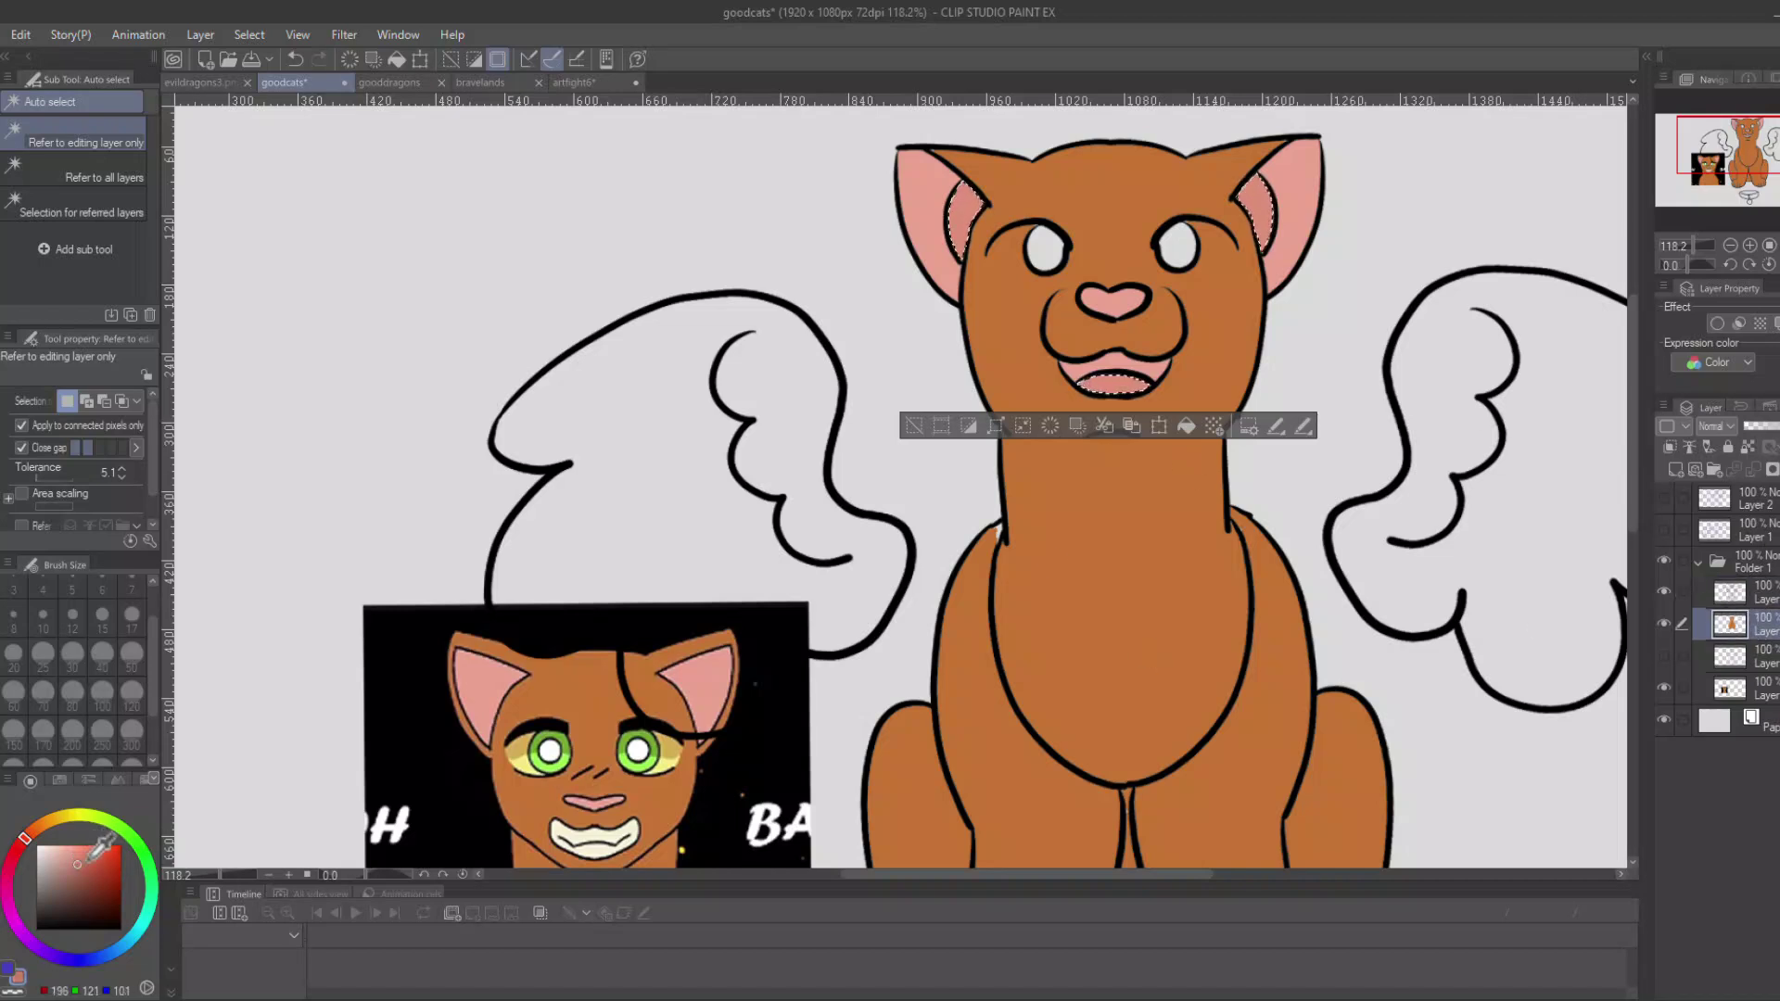
{"action": "key", "text": "alt+BackSpace"}
Fill both wings, plus the collar's strap and round tag, with a pale yellow based on the reference cat's eye color.
{"action": "left_click", "coordinate": [1470, 544]}
{"action": "left_click", "coordinate": [524, 766], "text": "alt"}
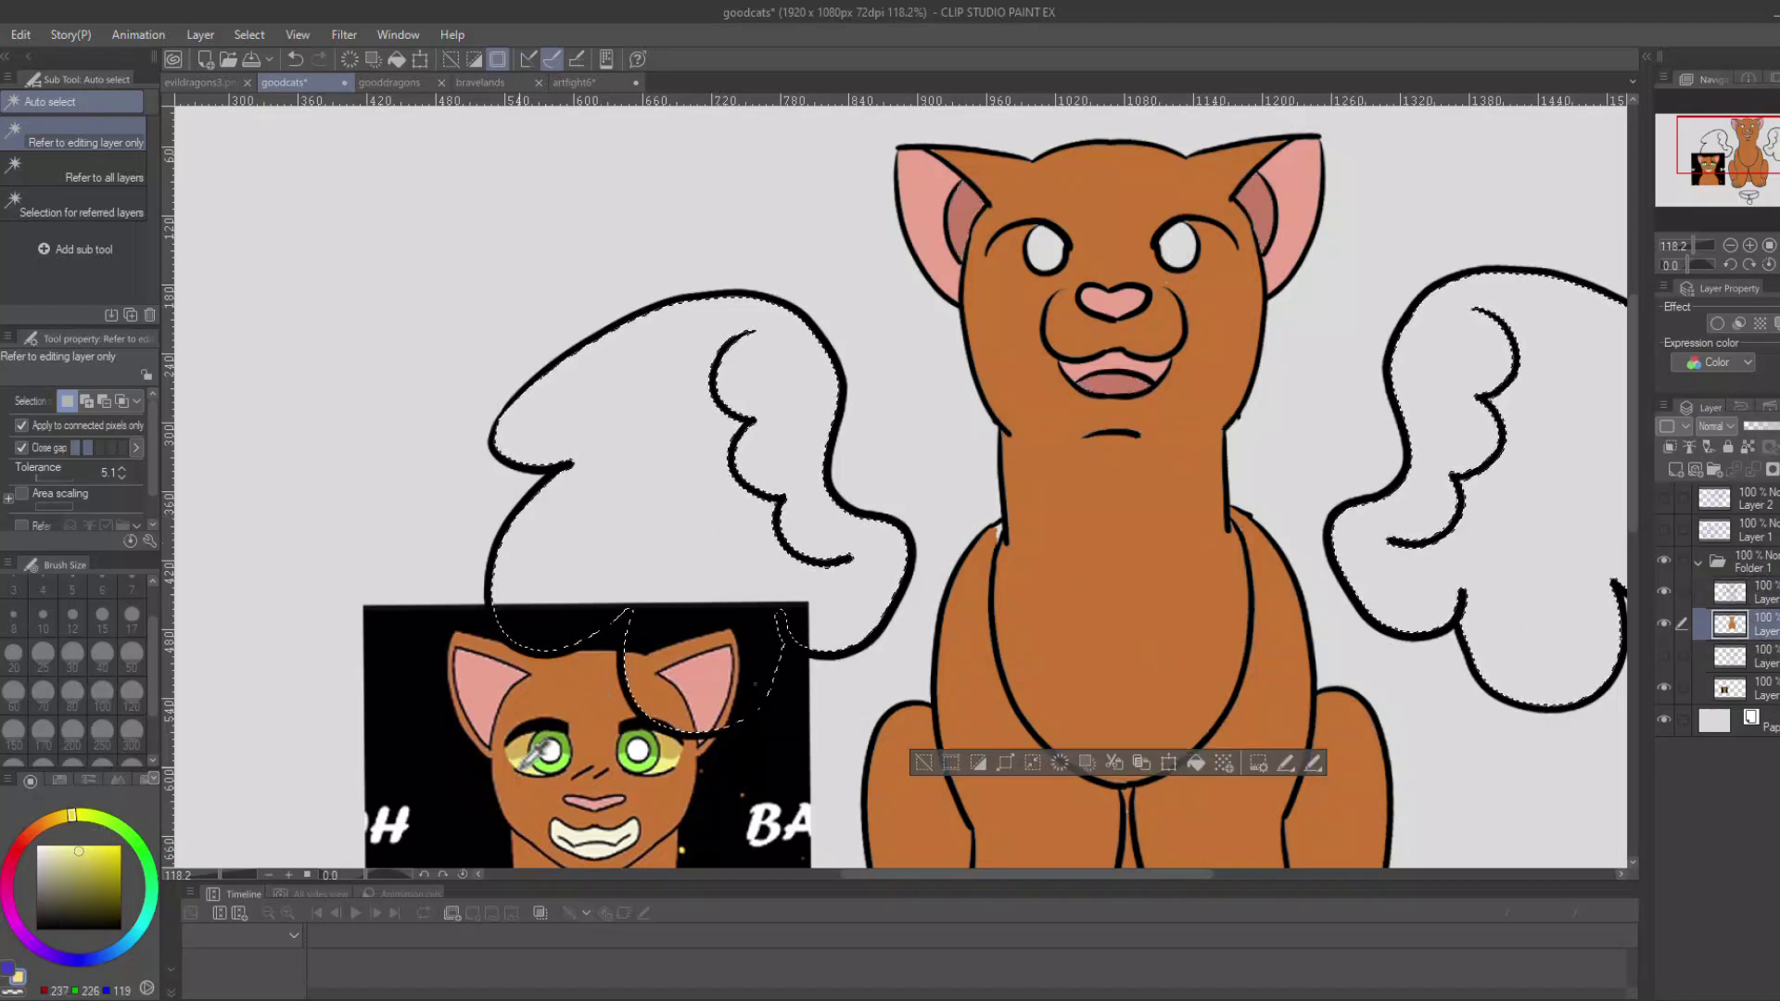
{"action": "key", "text": "alt+Delete"}
{"action": "left_click_drag", "start_coordinate": [538, 779], "coordinate": [450, 332]}
{"action": "left_click", "coordinate": [1758, 593]}
{"action": "left_click", "coordinate": [1054, 805]}
{"action": "left_click", "coordinate": [1046, 744], "text": "shift"}
{"action": "left_click", "coordinate": [1758, 624]}
{"action": "key", "text": "alt+Delete"}
Select both wings and refill them with pale cream, RGB 255, 251, 217, on the color layer.
{"action": "left_click", "coordinate": [1758, 593]}
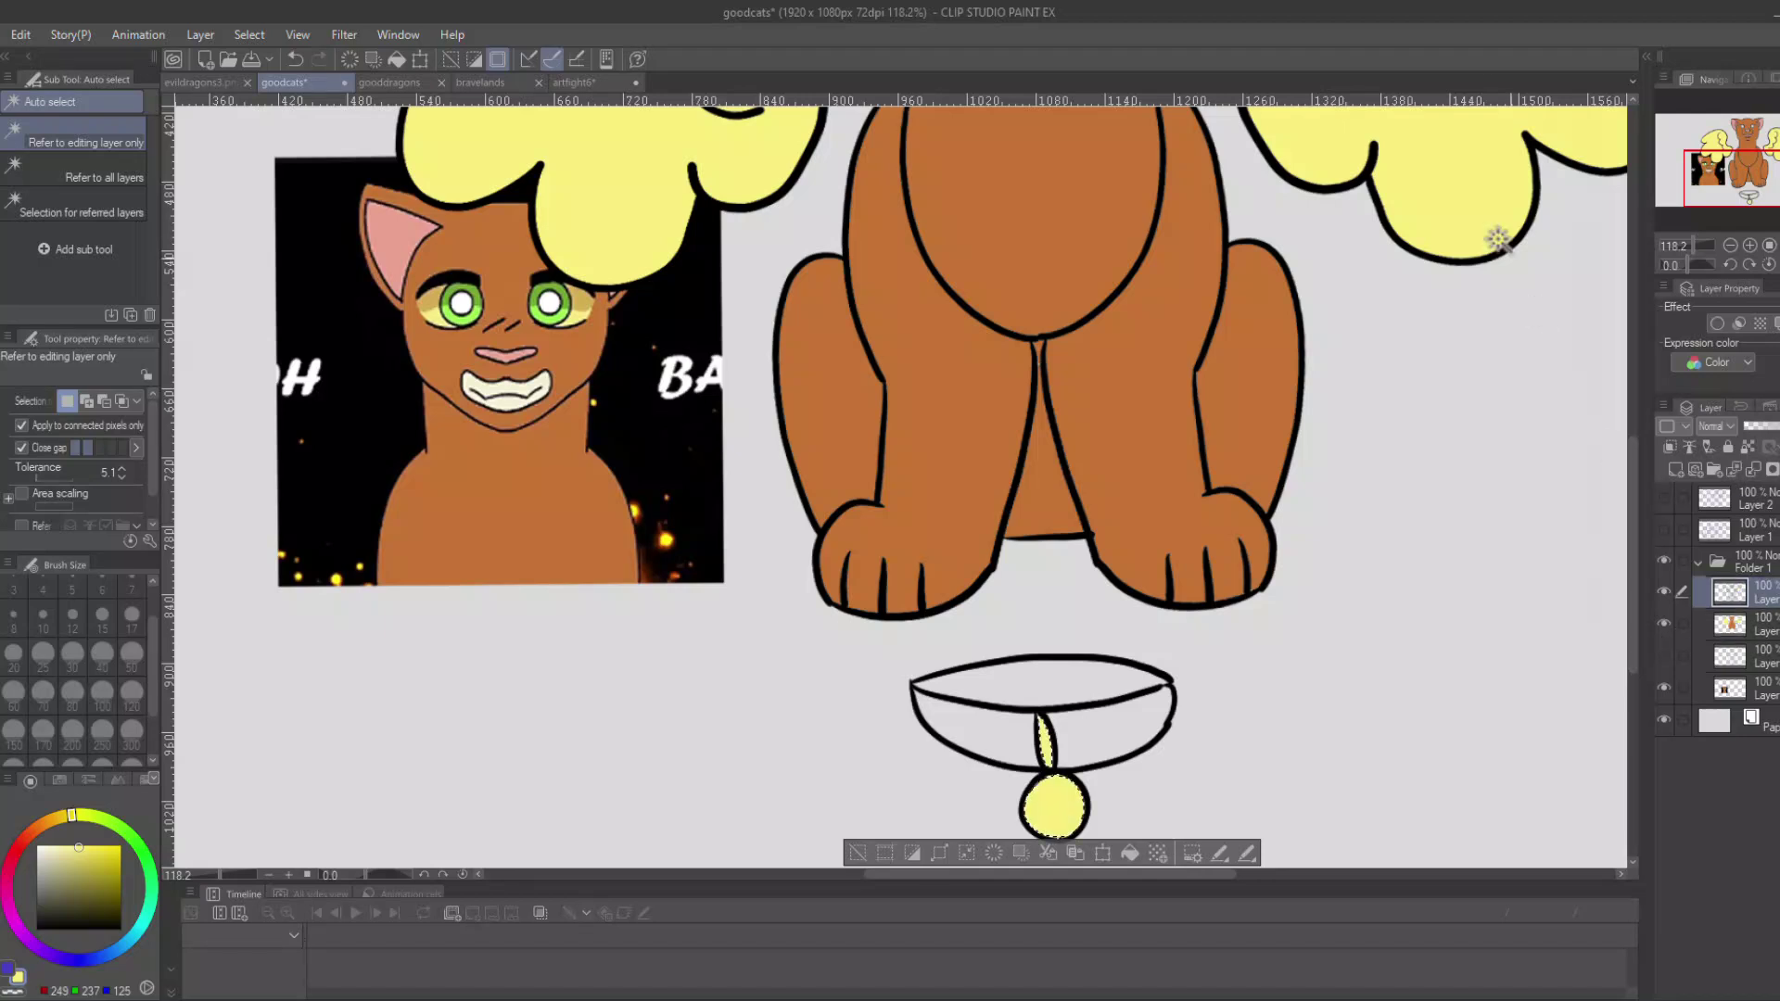
{"action": "left_click", "coordinate": [1499, 240]}
{"action": "left_click", "coordinate": [659, 169], "text": "shift"}
{"action": "left_click", "coordinate": [1741, 620]}
{"action": "left_click", "coordinate": [49, 845]}
{"action": "key", "text": "alt+Delete"}
{"action": "left_click", "coordinate": [838, 309]}
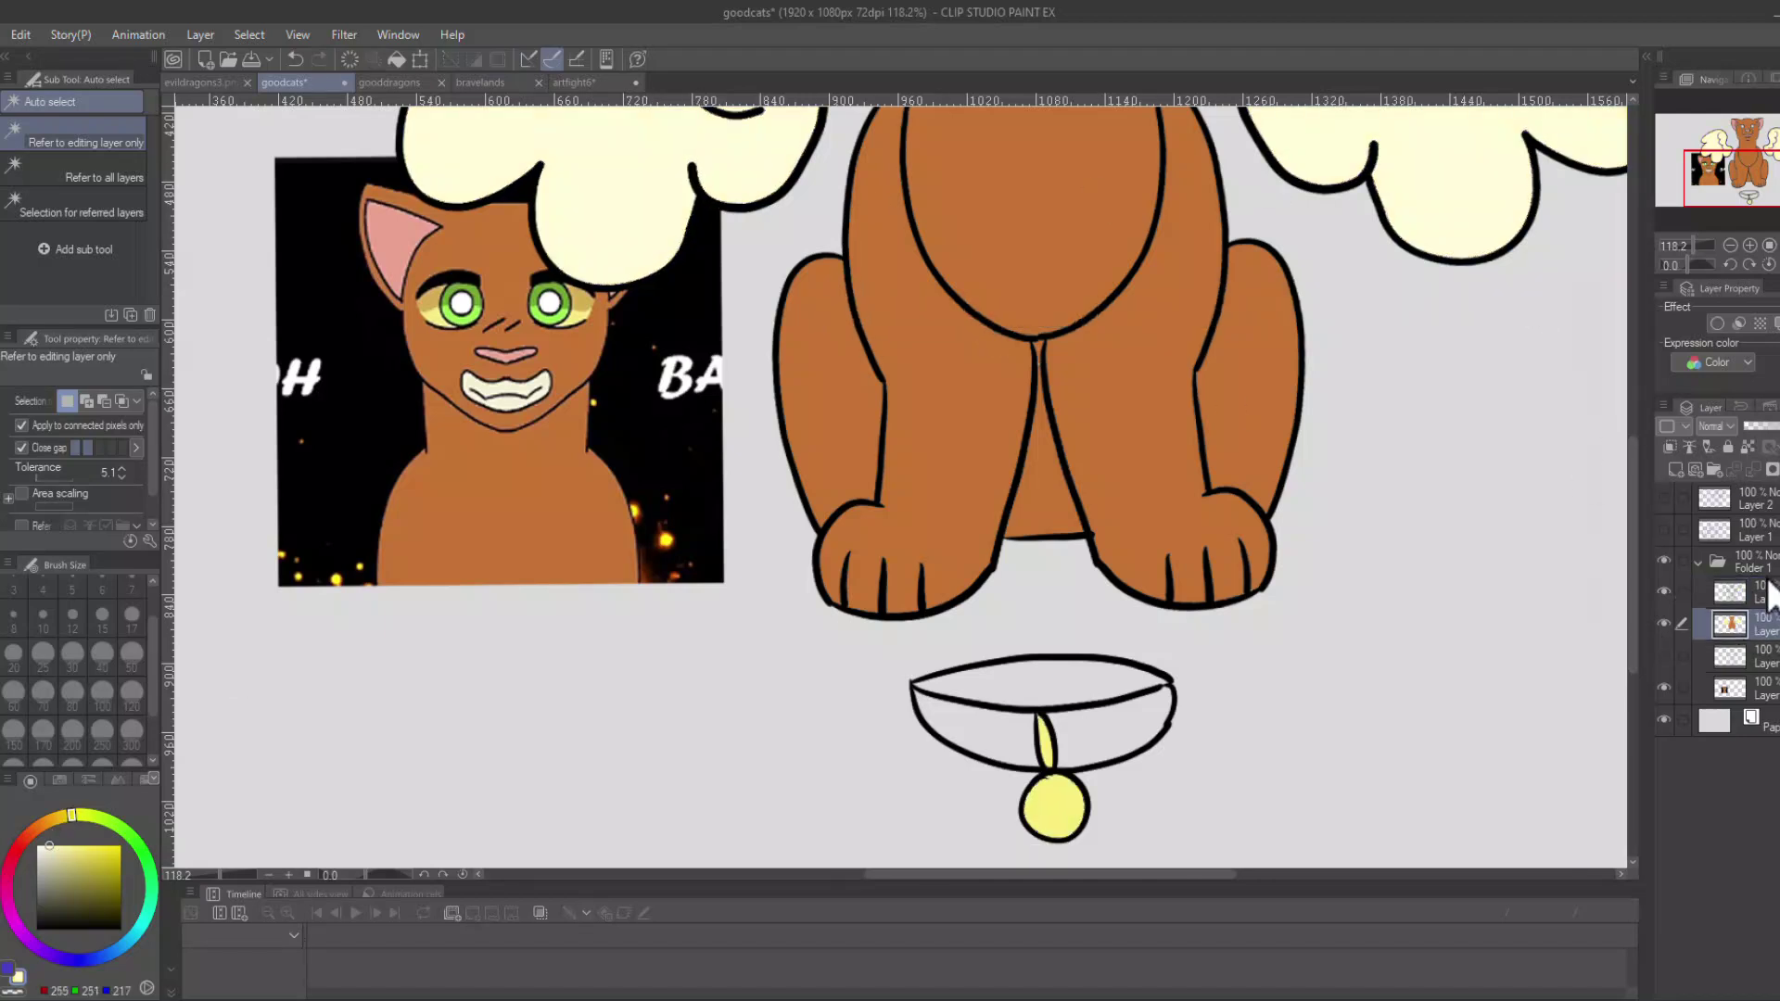
Select the collar's front band halves and inner area, and fill them with light blue on the color layer.
{"action": "left_click", "coordinate": [1758, 594]}
{"action": "left_click", "coordinate": [983, 728]}
{"action": "left_click", "coordinate": [1104, 718], "text": "shift"}
{"action": "left_click", "coordinate": [1099, 682], "text": "shift"}
{"action": "mouse_move", "coordinate": [1753, 176]}
{"action": "left_mouse_down"}
{"action": "mouse_move", "coordinate": [1751, 132]}
{"action": "mouse_move", "coordinate": [1762, 171]}
{"action": "left_mouse_up"}
{"action": "left_click", "coordinate": [1758, 624]}
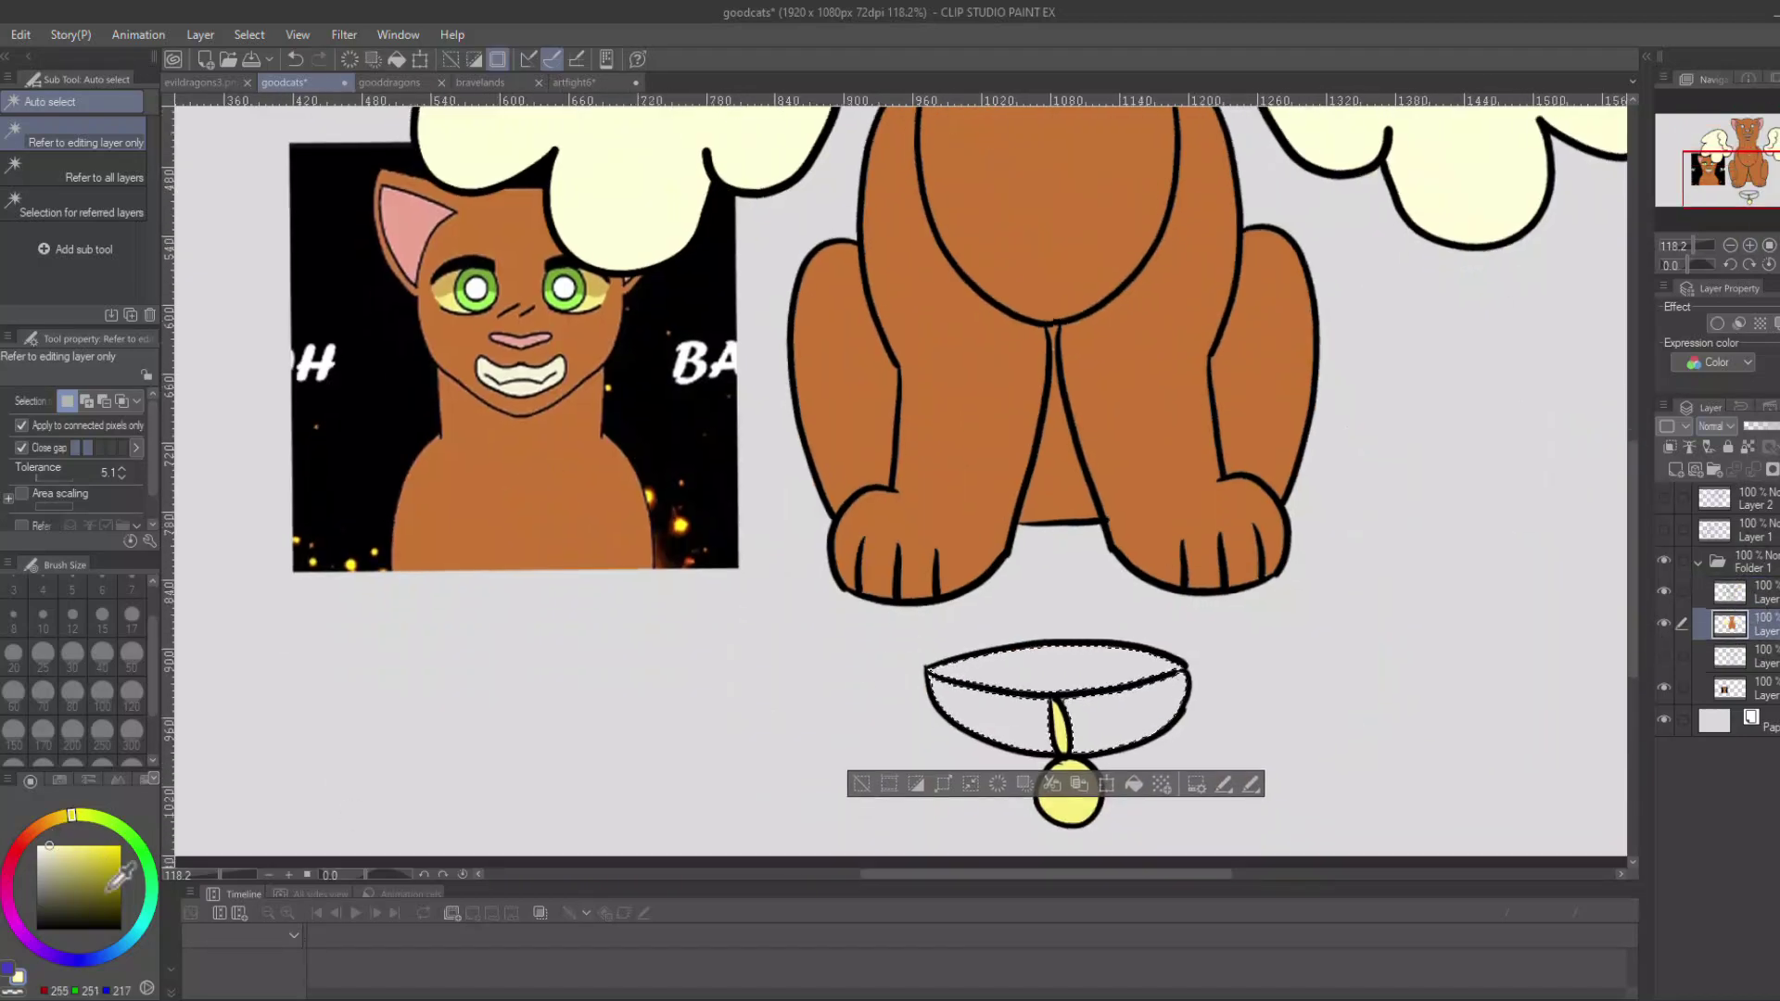
{"action": "left_click", "coordinate": [111, 954]}
{"action": "left_click", "coordinate": [80, 848]}
{"action": "key", "text": "alt+Delete"}
{"action": "left_click", "coordinate": [91, 853]}
{"action": "key", "text": "alt+Delete"}
Fill the collar's inner area with a deeper blue and clear the selection.
{"action": "left_click", "coordinate": [87, 961]}
{"action": "left_click", "coordinate": [98, 858]}
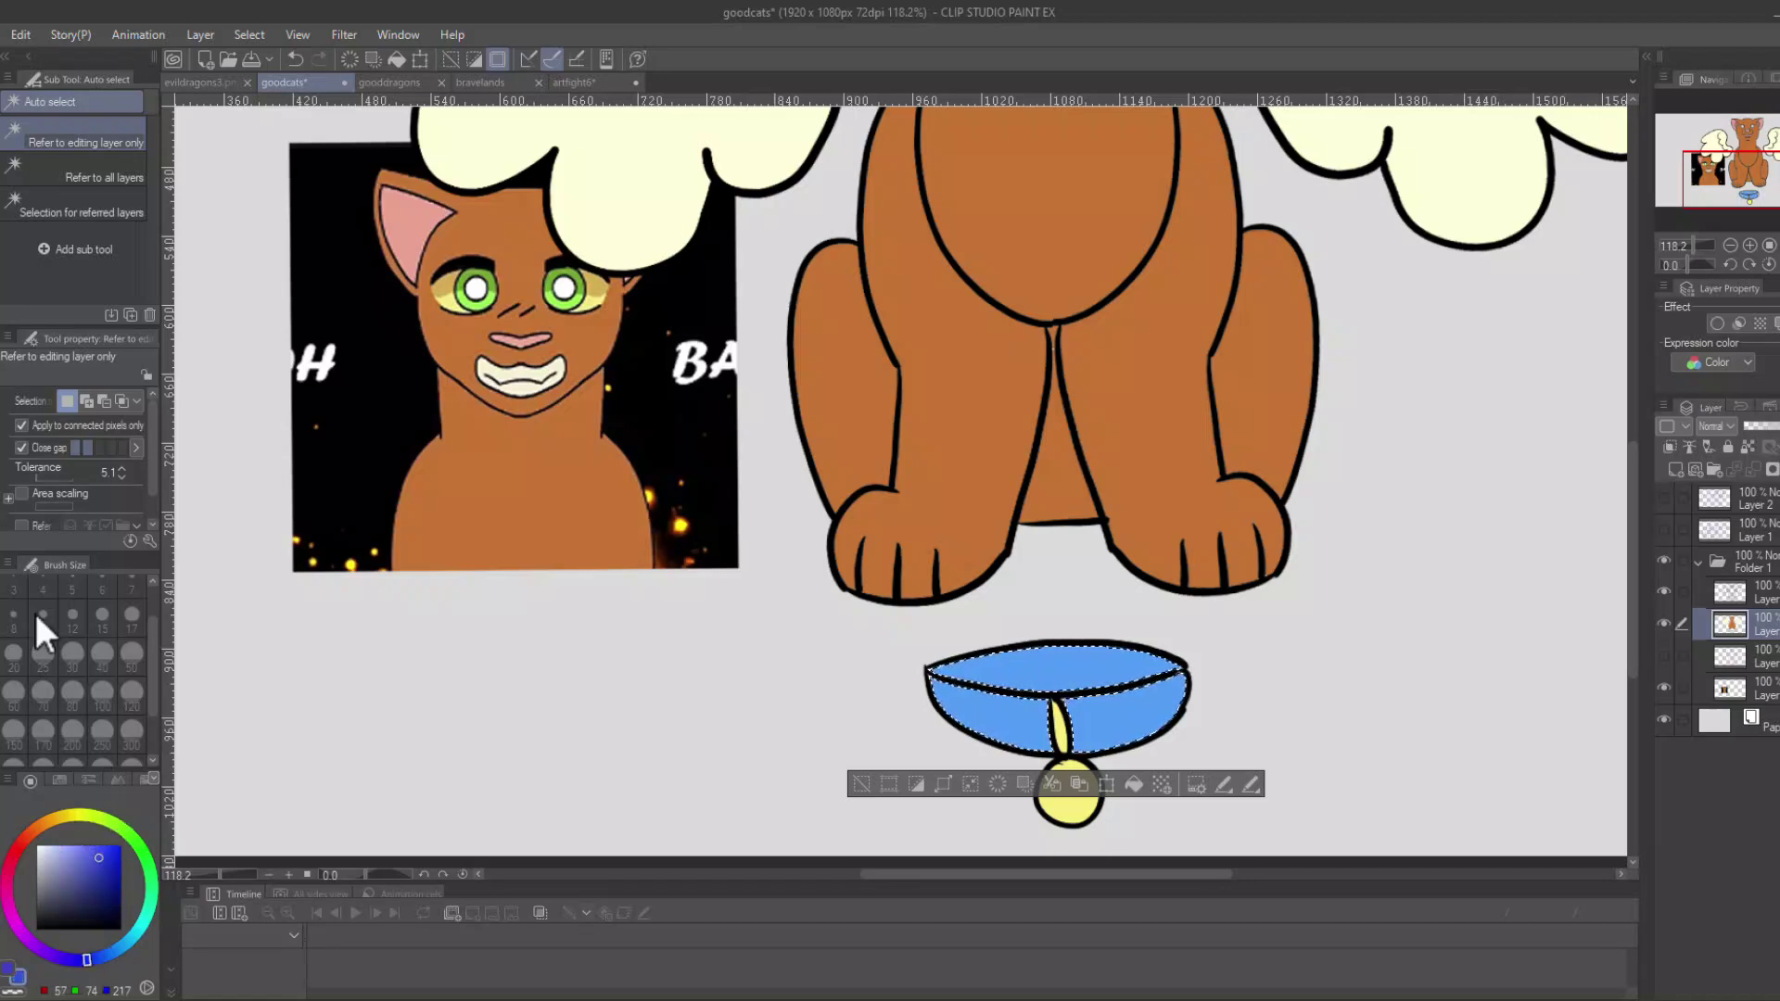
{"action": "key", "text": "g"}
{"action": "left_click", "coordinate": [1048, 659]}
{"action": "left_click", "coordinate": [869, 782]}
Ink a narrow curved opening inside the collar's dark blue area in black, undoing stray strokes, and clear its color.
{"action": "left_click", "coordinate": [1739, 601]}
{"action": "left_click", "coordinate": [122, 931]}
{"action": "key", "text": "p"}
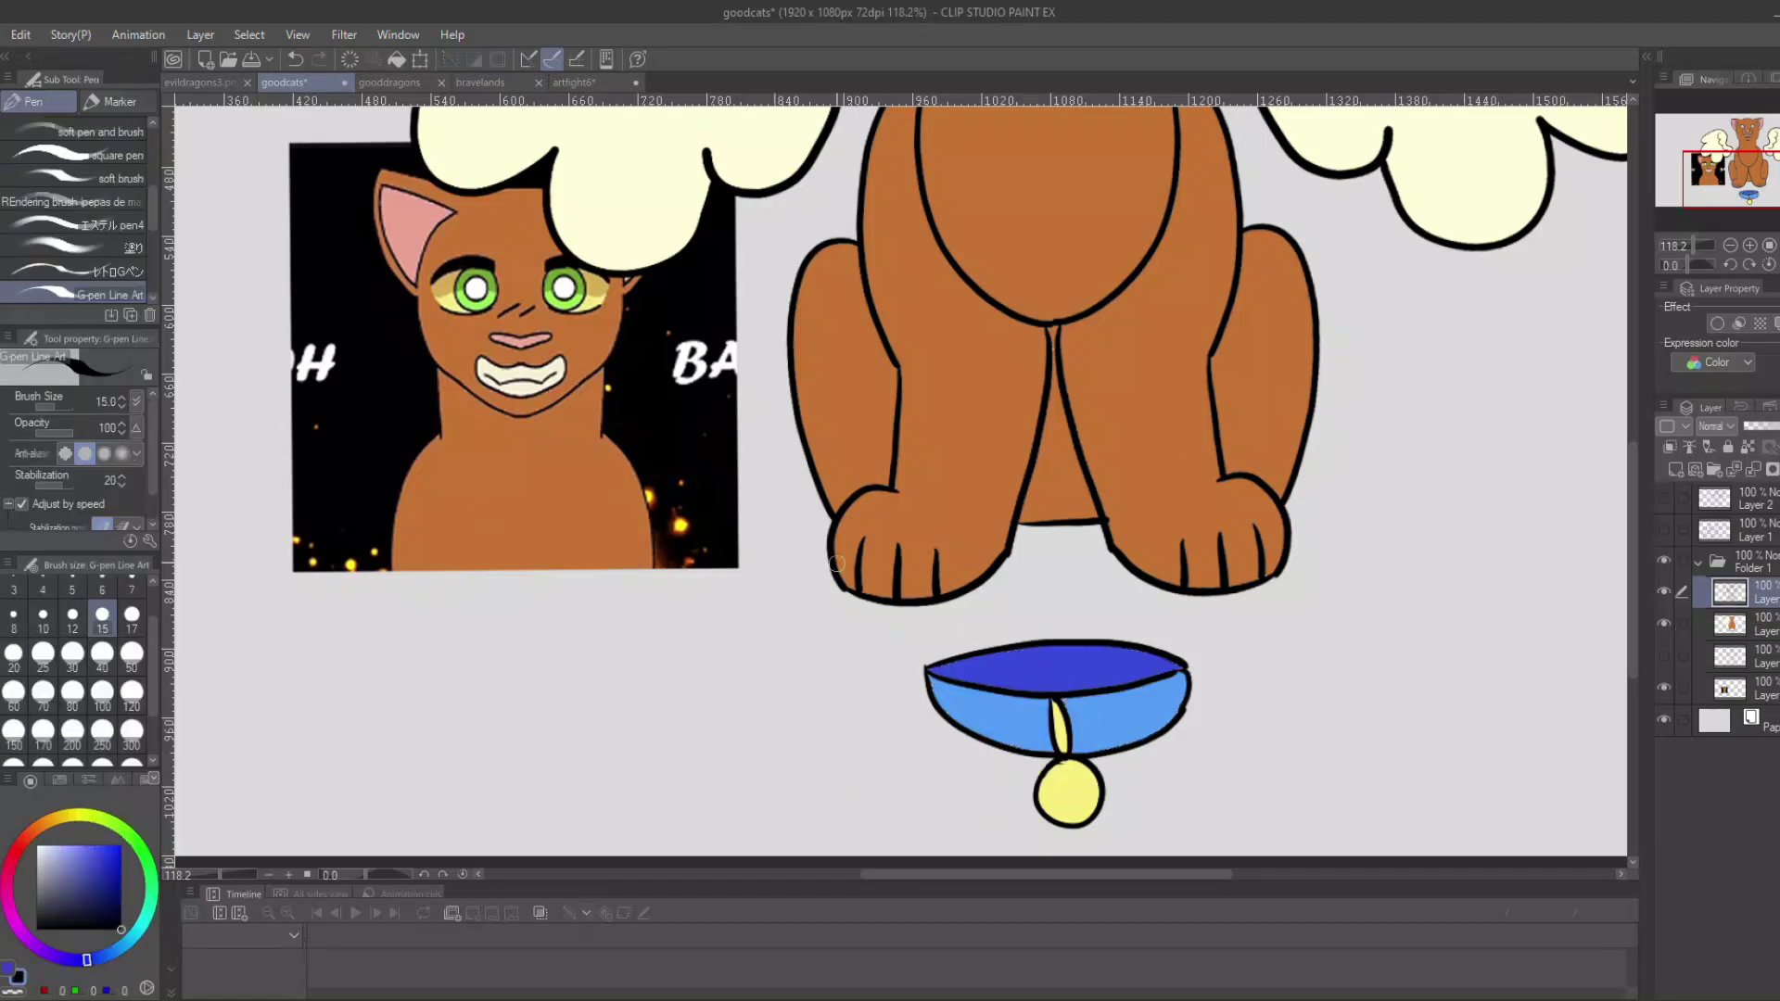
{"action": "key", "text": "alt+["}
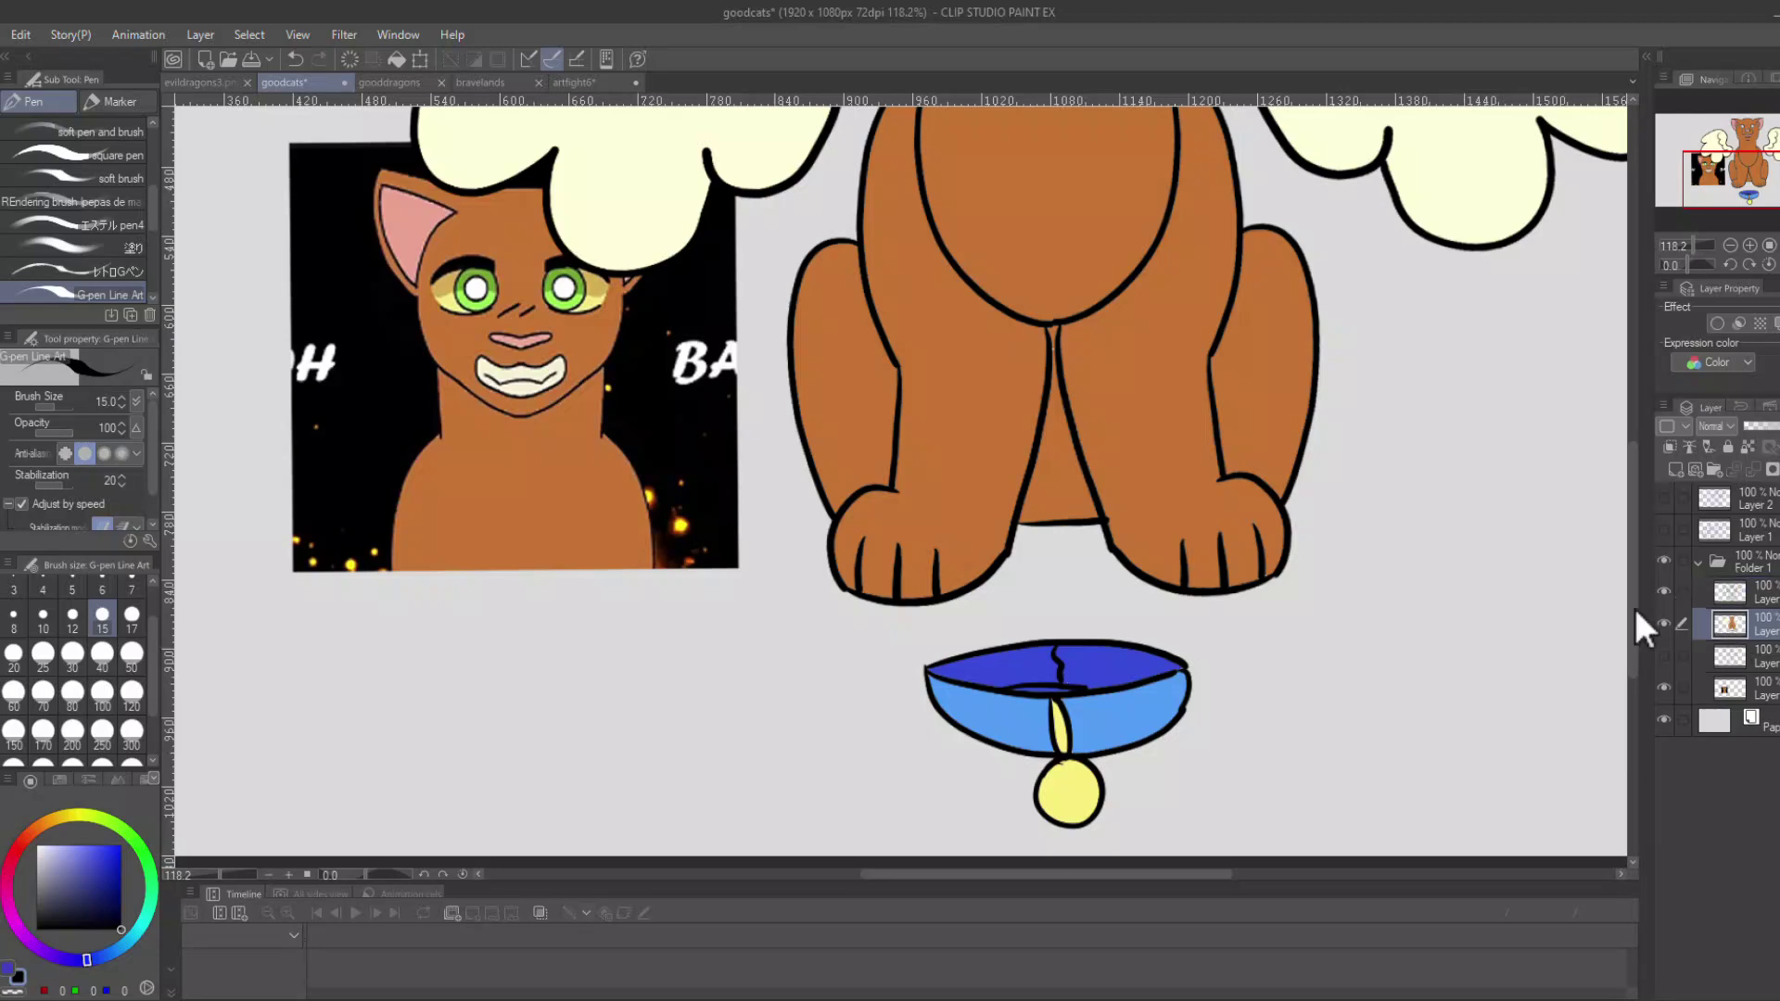
{"action": "key", "text": "ctrl+z"}
{"action": "key", "text": "ctrl+z"}
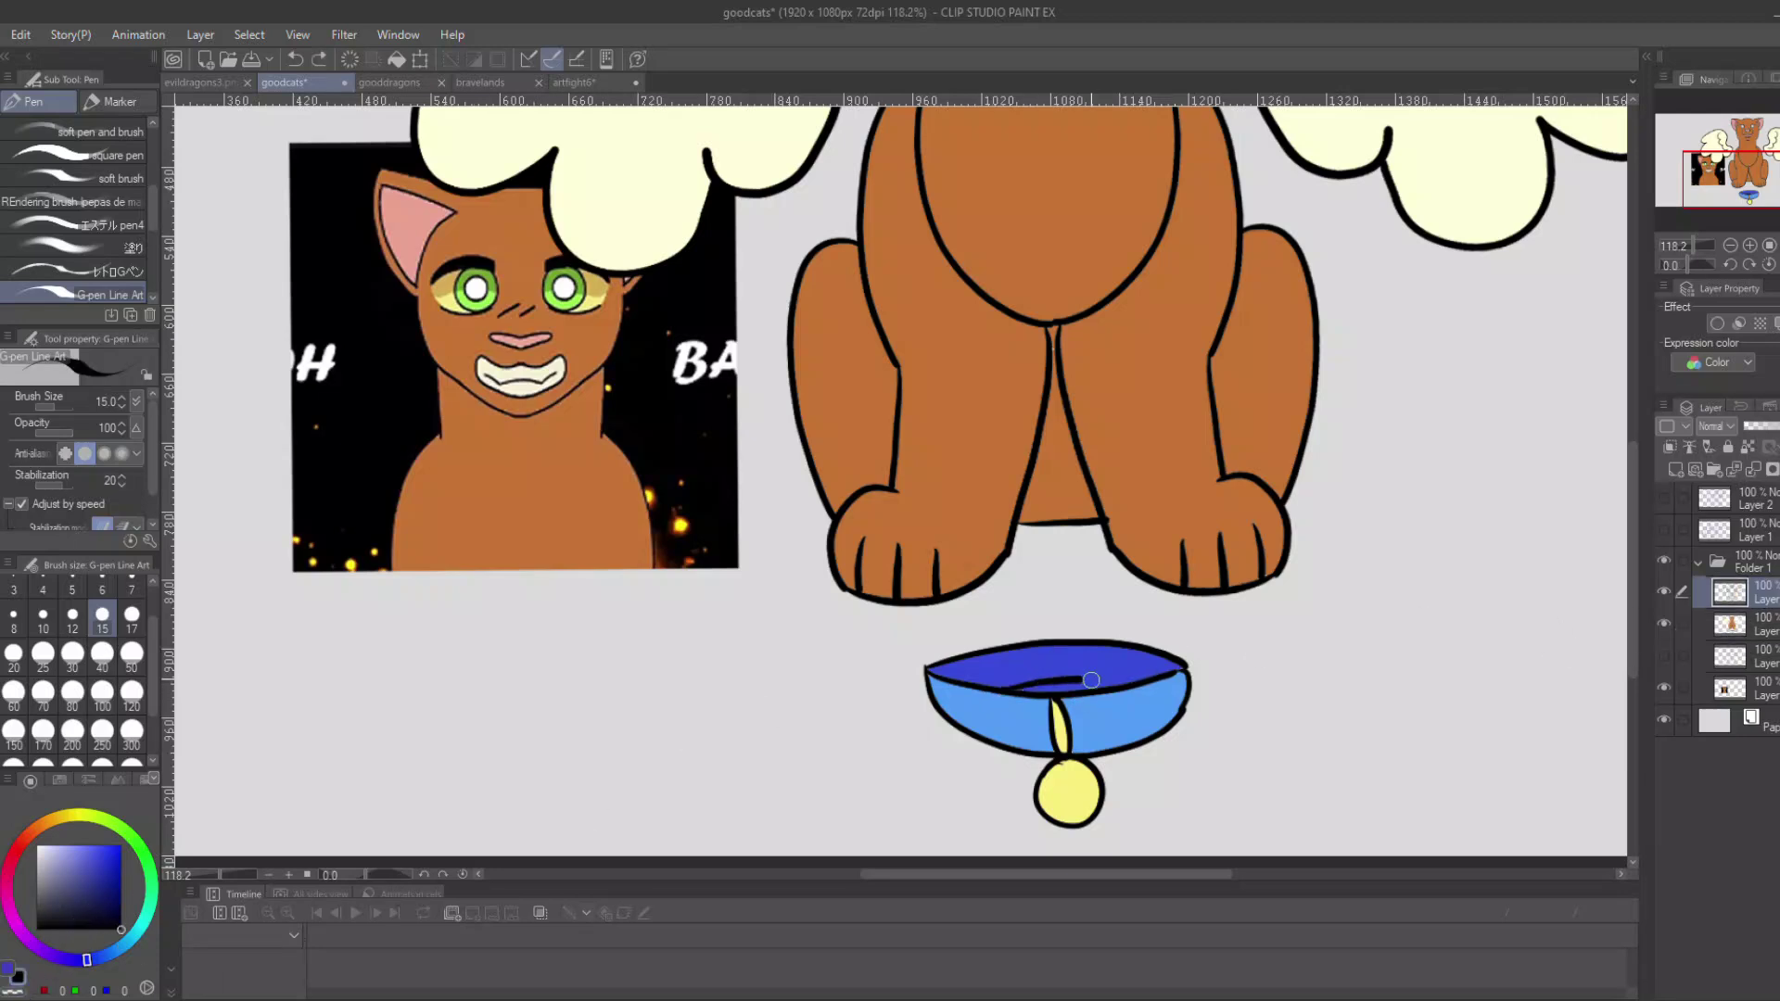
{"action": "key", "text": "alt+["}
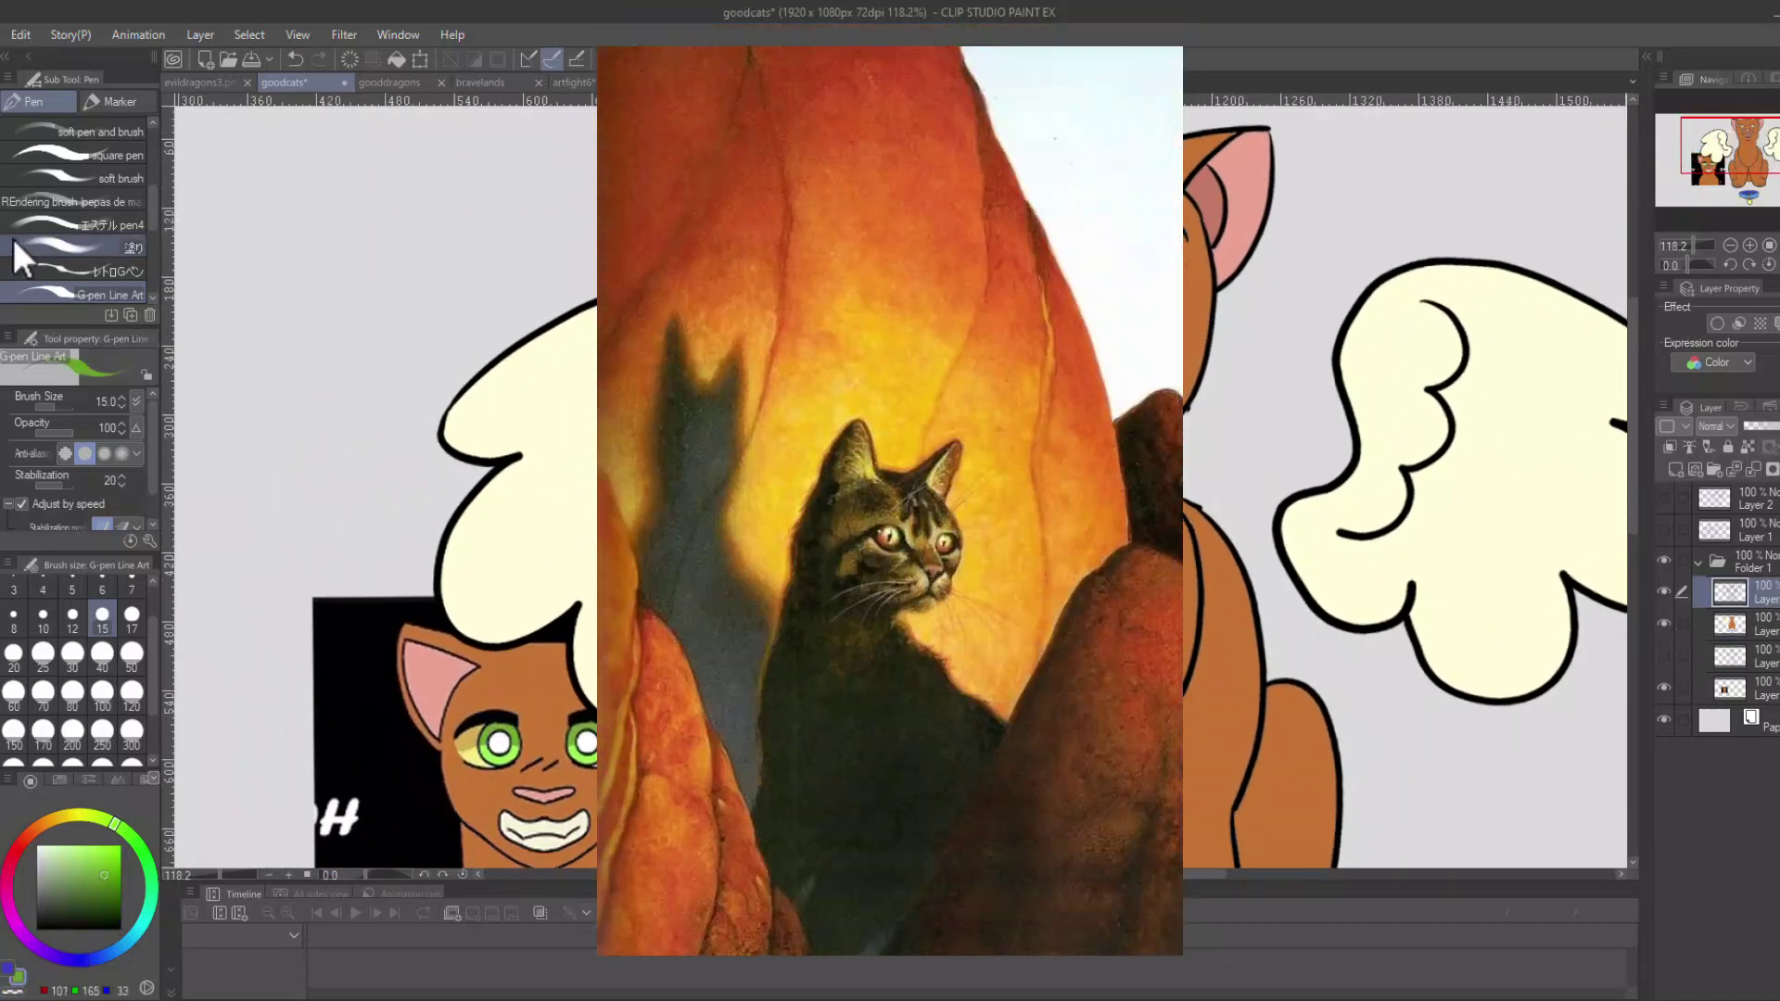
Fill the cat's eyes with the reference cat's green and add a new layer above the line art.
{"action": "left_click", "coordinate": [1126, 239]}
{"action": "left_click", "coordinate": [1753, 625]}
{"action": "left_click", "coordinate": [1752, 596]}
{"action": "left_click", "coordinate": [1675, 470]}
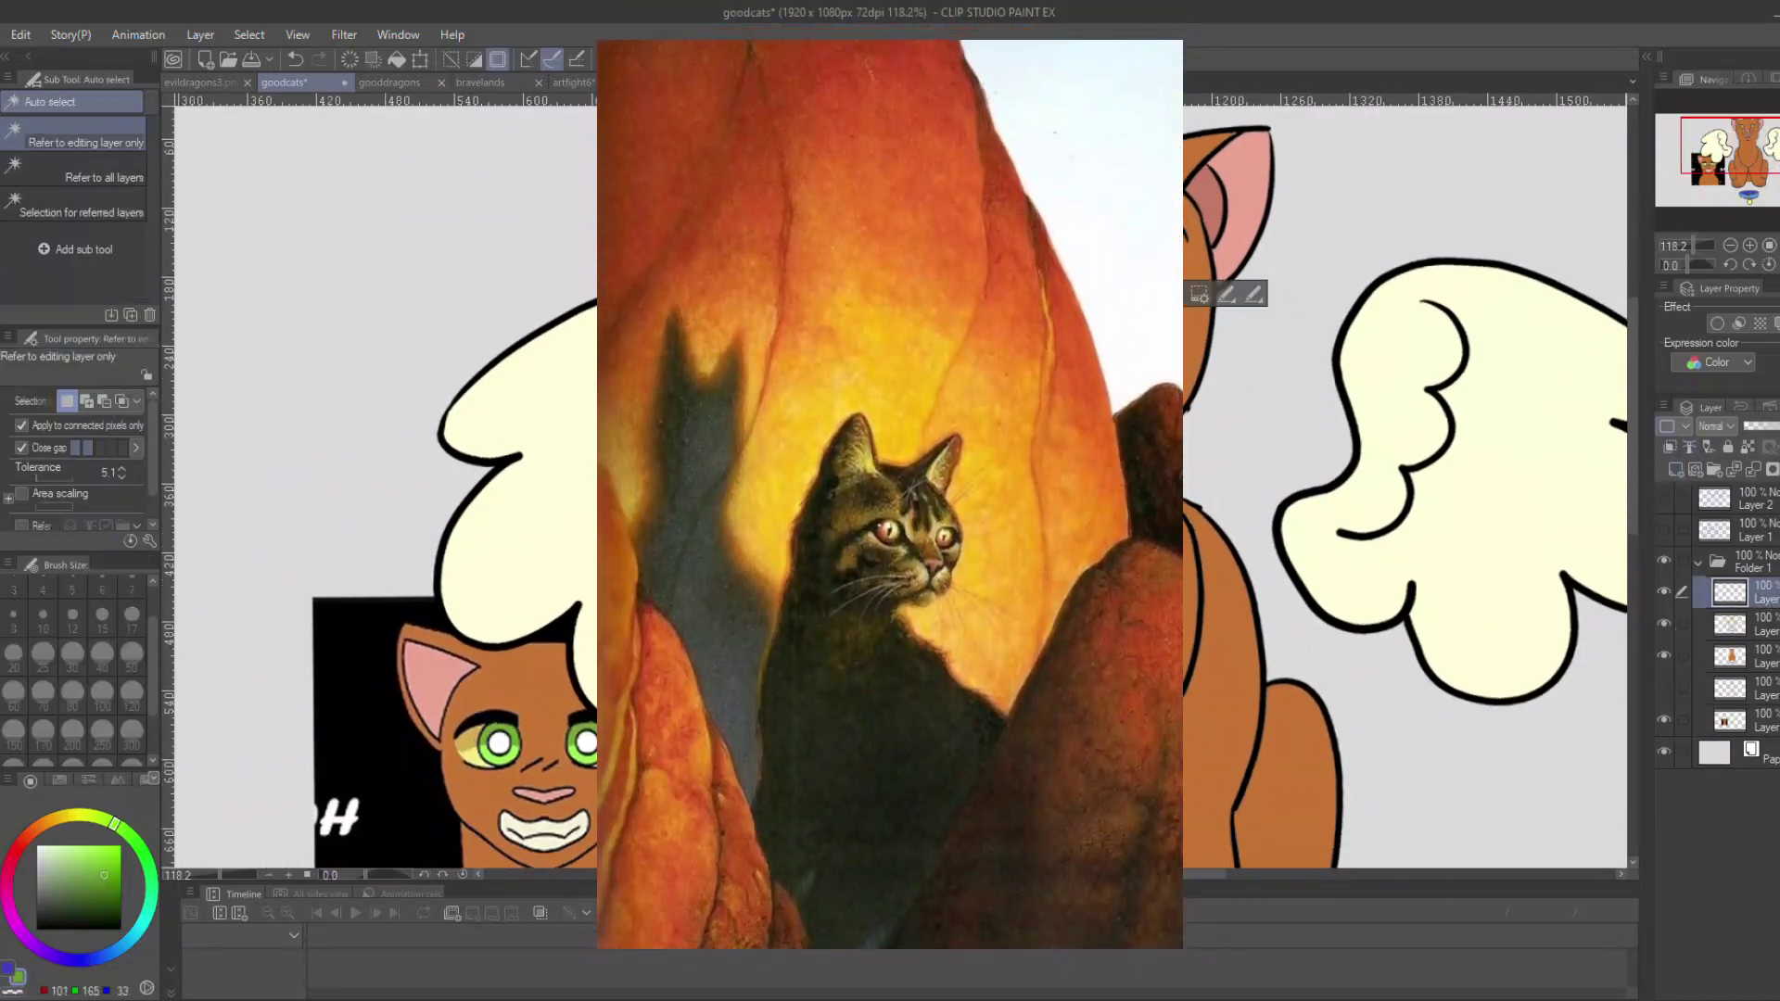
{"action": "key", "text": "alt+Delete"}
{"action": "key", "text": "ctrl+d"}
Recolor the line art dark brown on a clipped layer above it, and paint the collar's outlines dark blue.
{"action": "left_click", "coordinate": [1062, 556], "text": "alt"}
{"action": "key", "text": "p"}
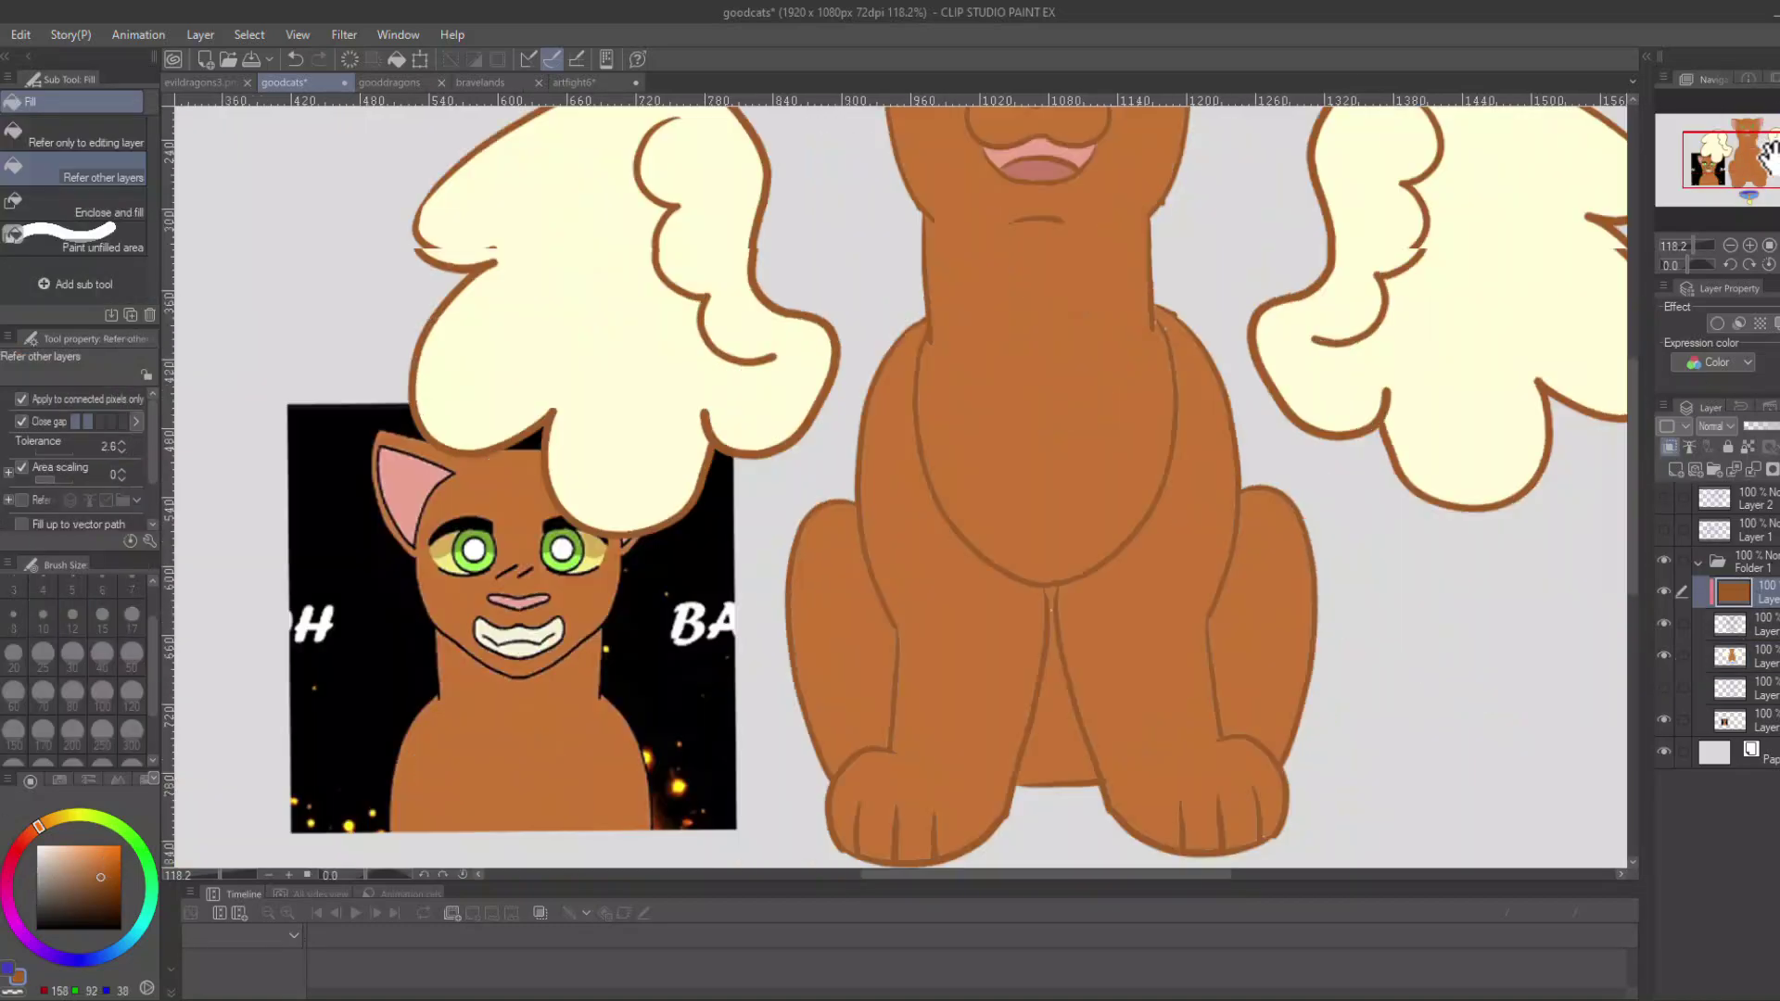
{"action": "left_click_drag", "start_coordinate": [1738, 167], "coordinate": [1737, 185]}
{"action": "left_click", "coordinate": [1072, 624], "text": "alt"}
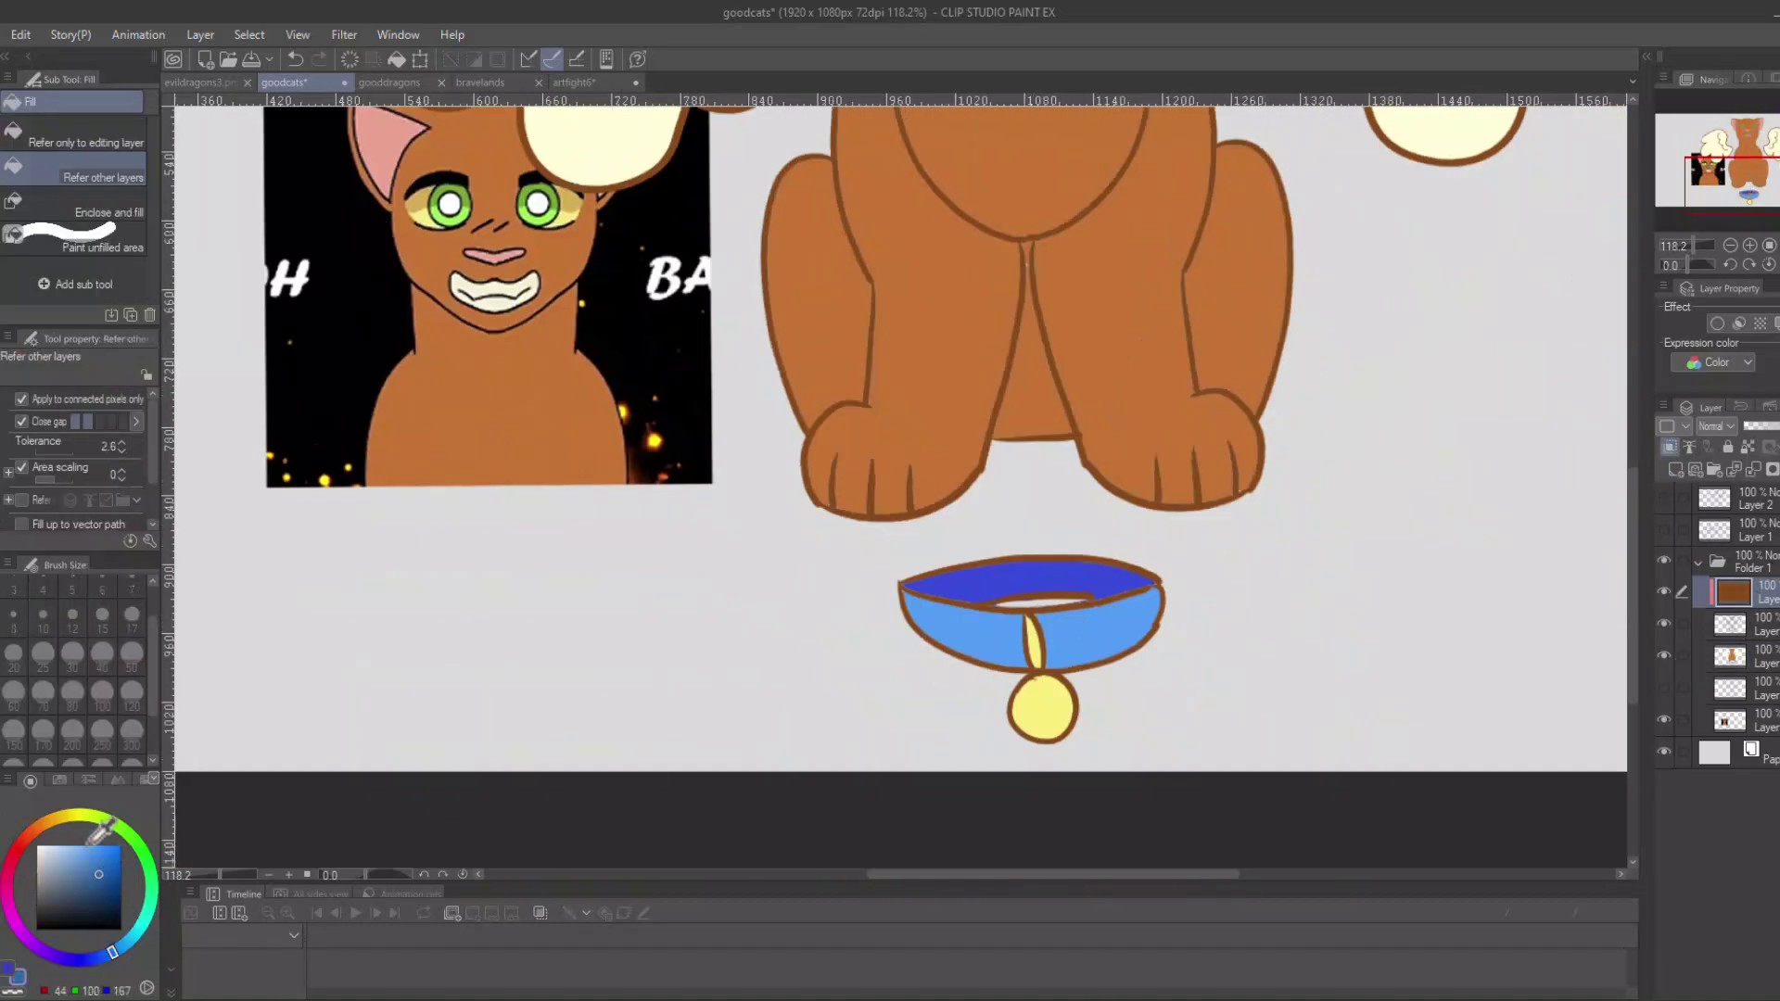
{"action": "key", "text": "p"}
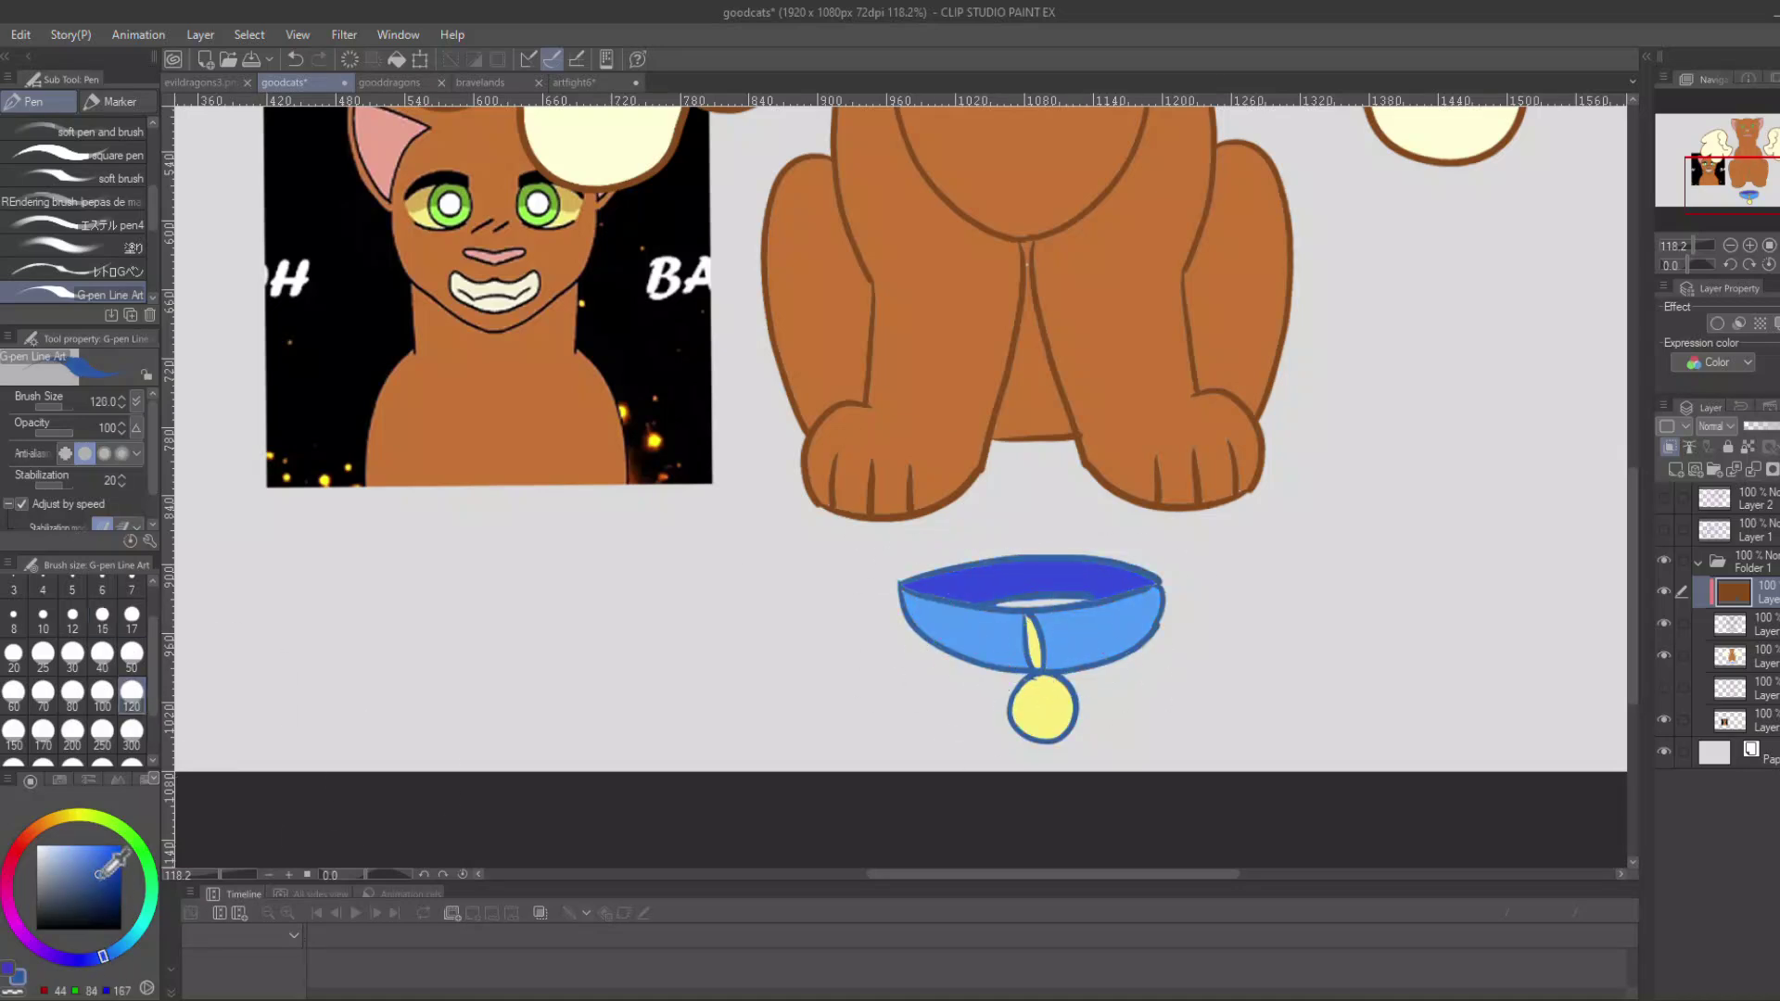
{"action": "left_click", "coordinate": [99, 878]}
Recolor the outlines of the collar's tag and strap in gold, RGB 214, 187, 91, using brush size 40.
{"action": "left_click_drag", "start_coordinate": [1715, 190], "coordinate": [1715, 154]}
{"action": "left_click", "coordinate": [1307, 432], "text": "alt"}
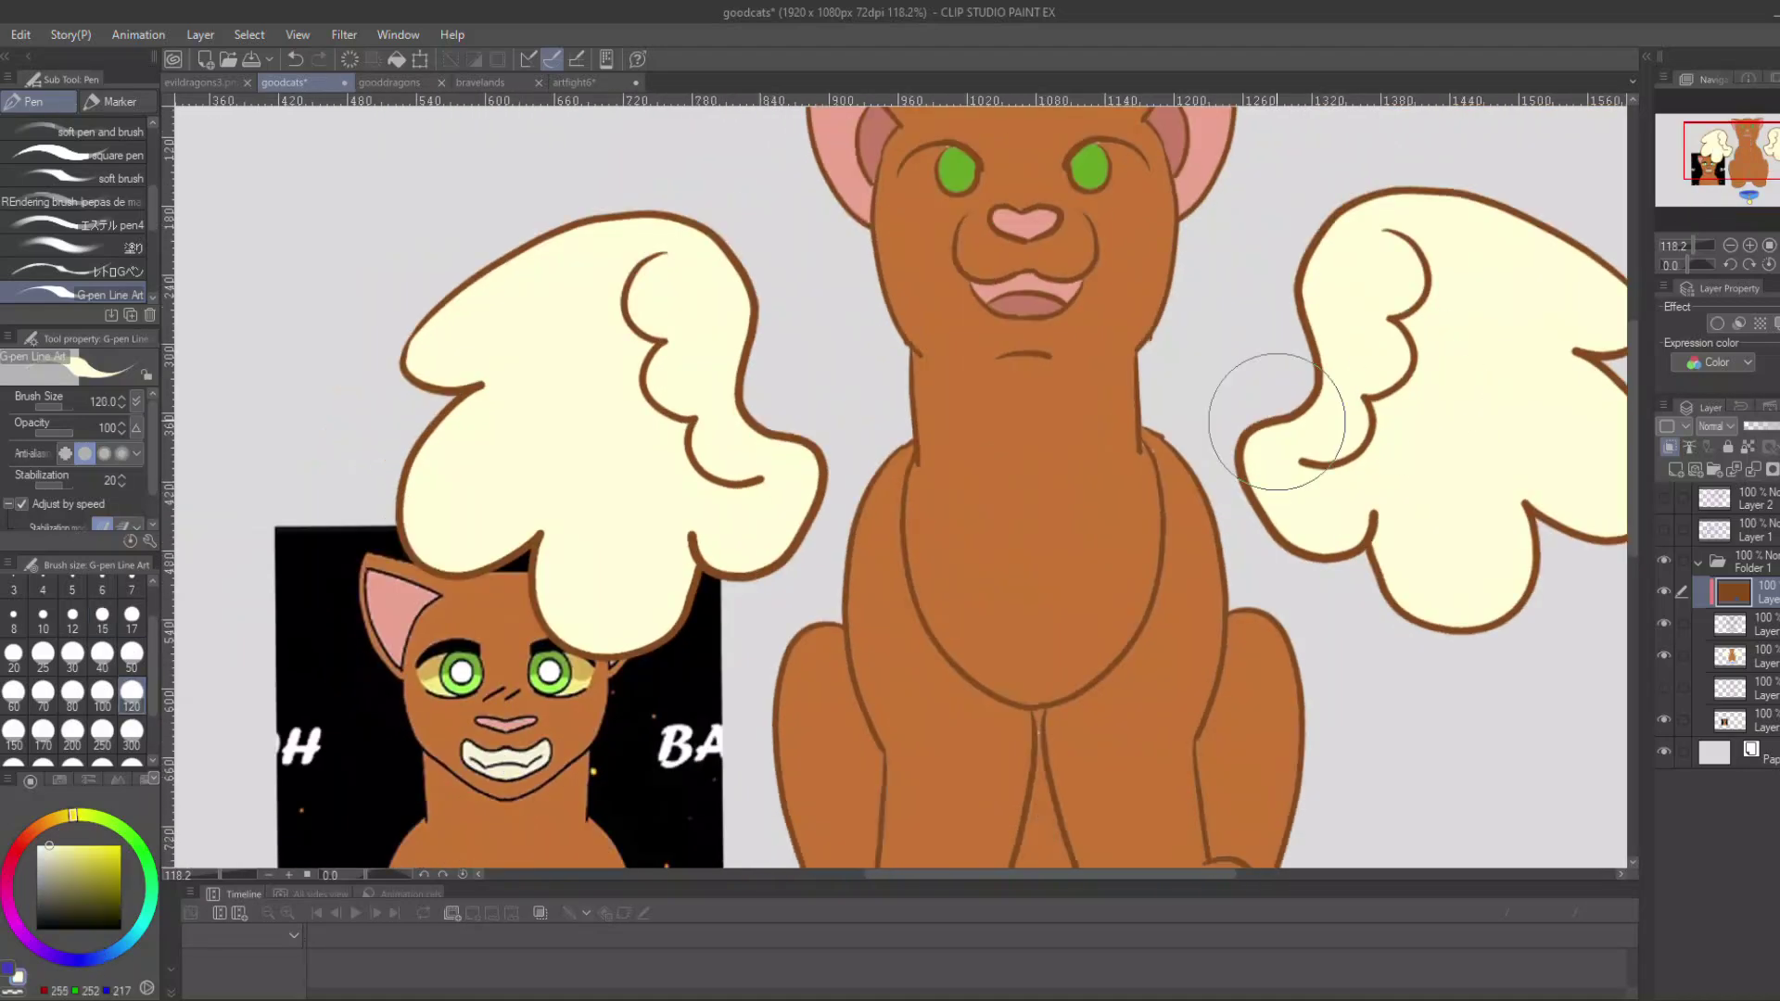
{"action": "left_click", "coordinate": [102, 657]}
{"action": "left_click_drag", "start_coordinate": [1590, 754], "coordinate": [1563, 286]}
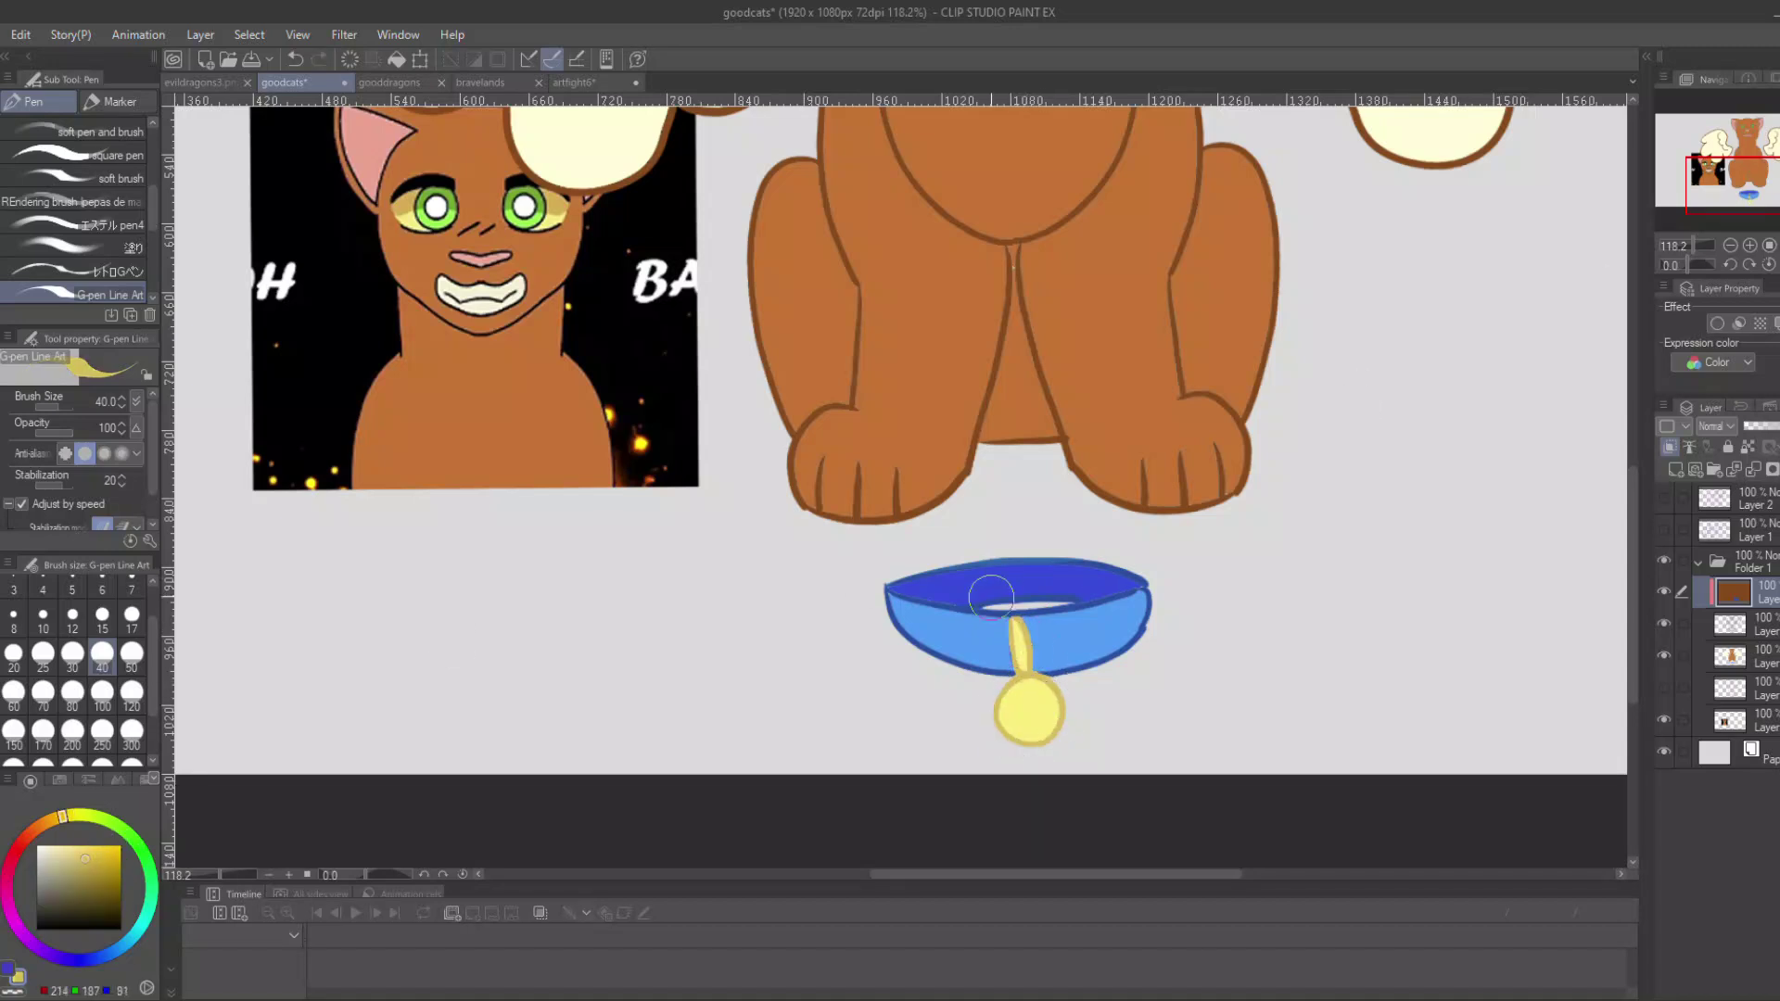
Recolor the outlines of both wings in the same gold with the brush at size 120.
{"action": "left_click_drag", "start_coordinate": [1726, 181], "coordinate": [1730, 139]}
{"action": "left_click", "coordinate": [131, 691]}
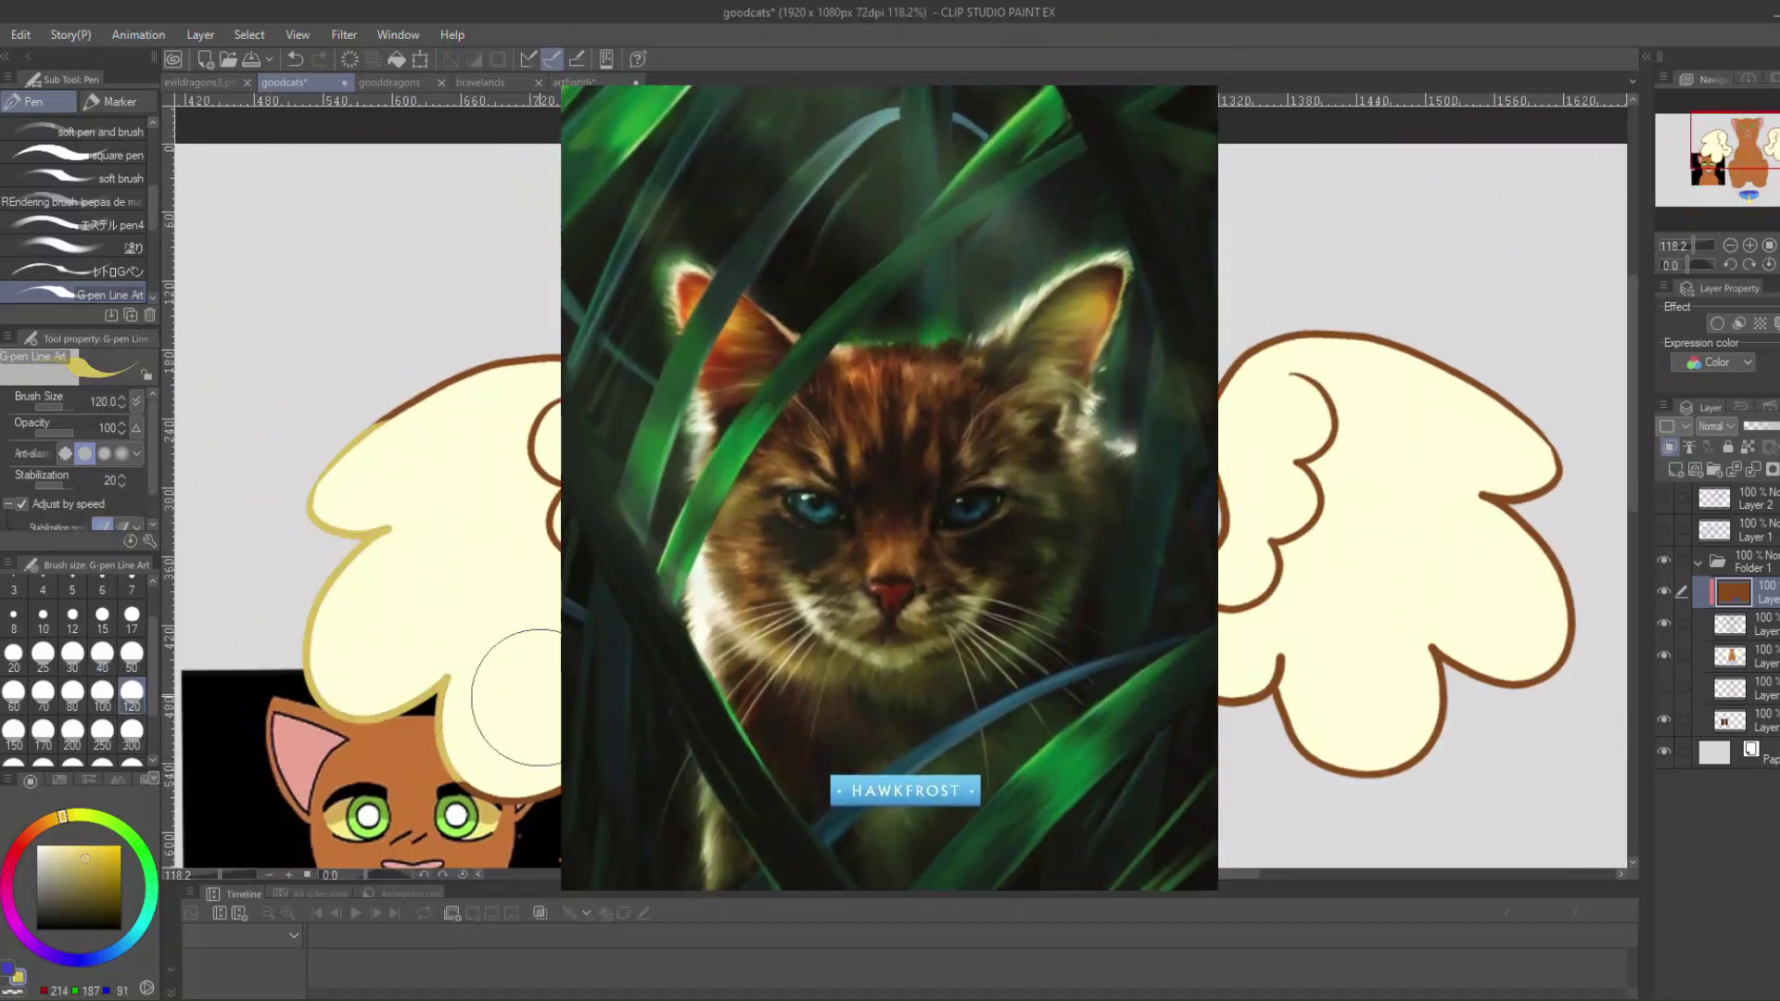
{"action": "mouse_move", "coordinate": [621, 649]}
{"action": "left_mouse_down"}
{"action": "mouse_move", "coordinate": [482, 537]}
{"action": "mouse_move", "coordinate": [621, 594]}
{"action": "left_mouse_up"}
{"action": "mouse_move", "coordinate": [1191, 574]}
{"action": "left_mouse_down"}
{"action": "mouse_move", "coordinate": [1415, 621]}
{"action": "mouse_move", "coordinate": [1521, 542]}
{"action": "mouse_move", "coordinate": [1293, 430]}
{"action": "left_mouse_up"}
Paint the ear outlines a darker pink at brush size 50, sample the eye green and undo the last stroke.
{"action": "left_click", "coordinate": [751, 274], "text": "alt"}
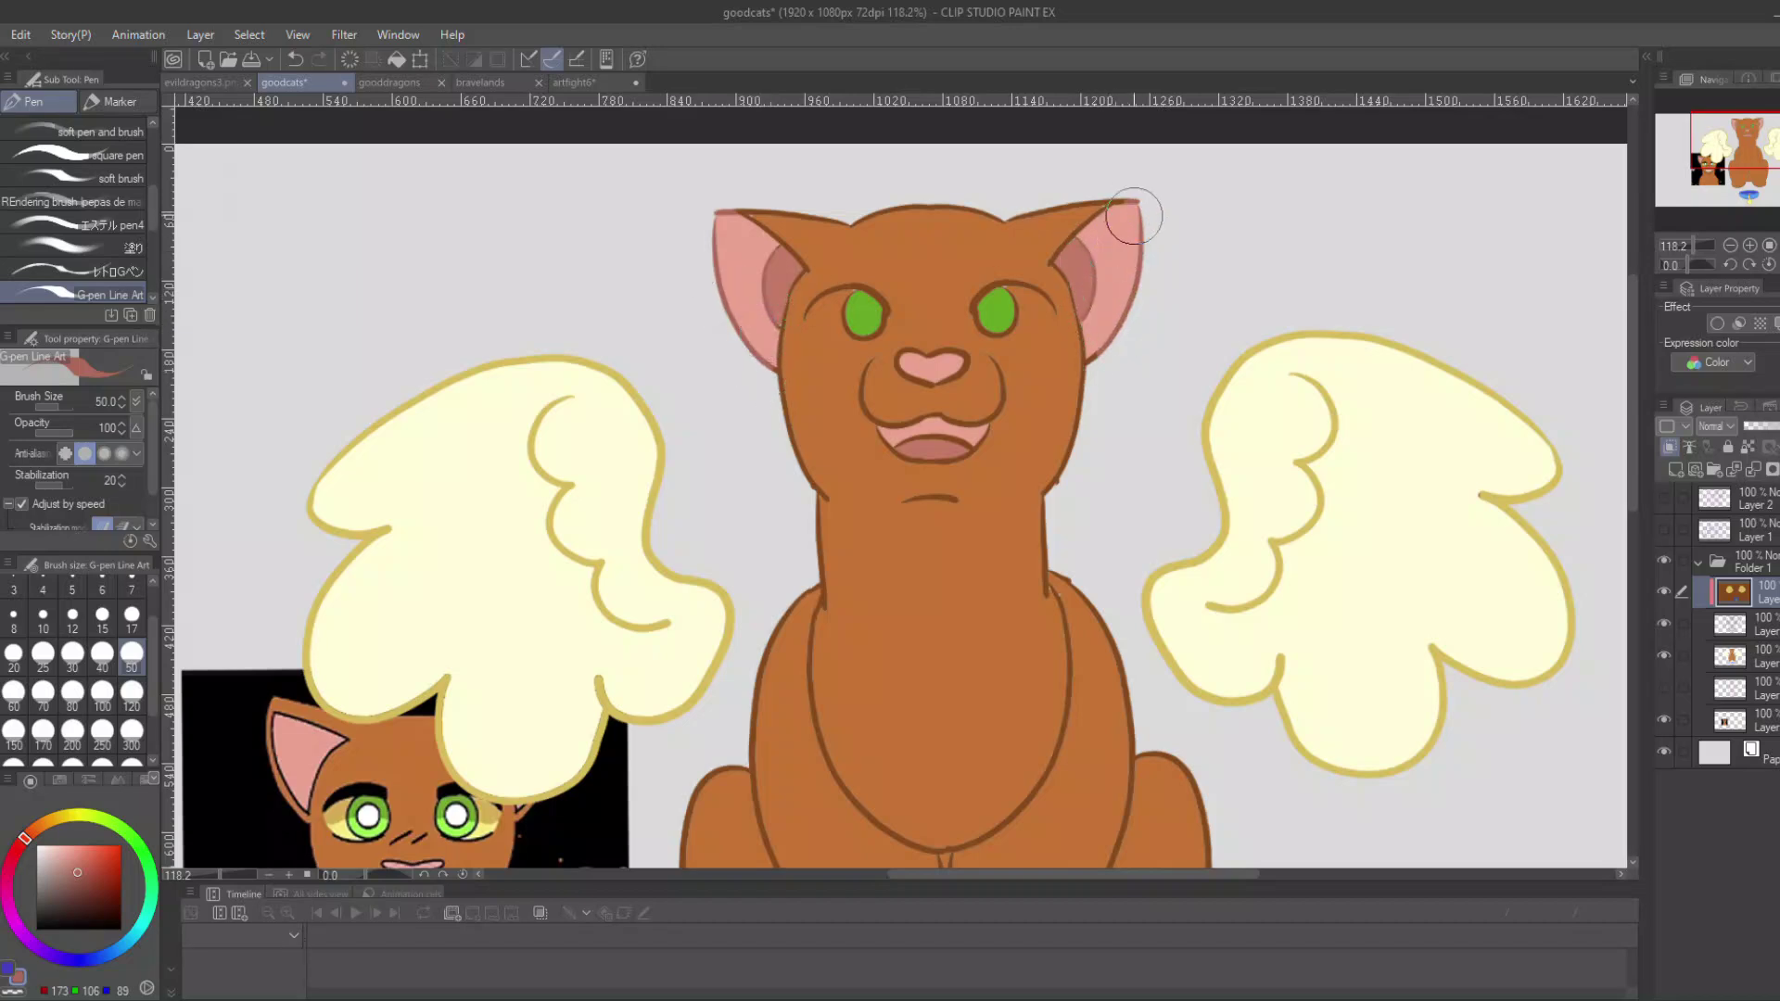
{"action": "left_click", "coordinate": [997, 311], "text": "alt"}
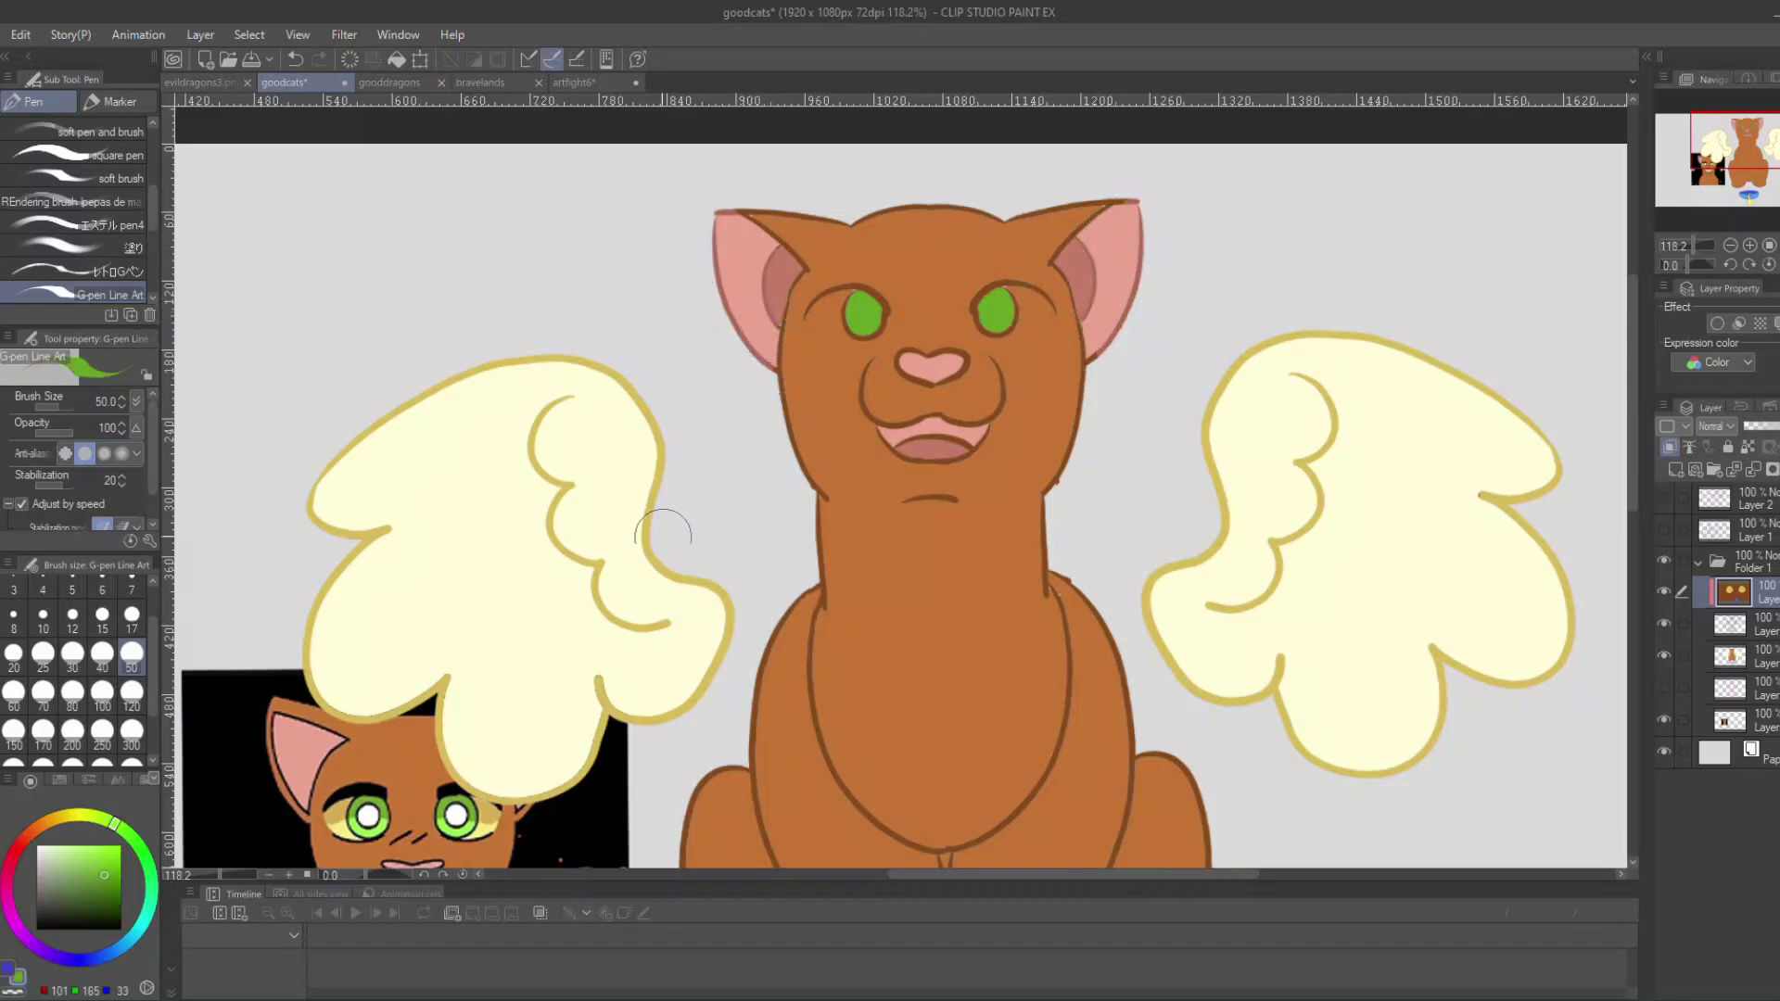
{"action": "key", "text": "ctrl+z"}
Unclip the outline color layer, fill both ear patches with a dark muted red, and clip the layer again.
{"action": "left_click", "coordinate": [1108, 268], "text": "alt"}
{"action": "left_click", "coordinate": [83, 884]}
{"action": "left_click", "coordinate": [1667, 447]}
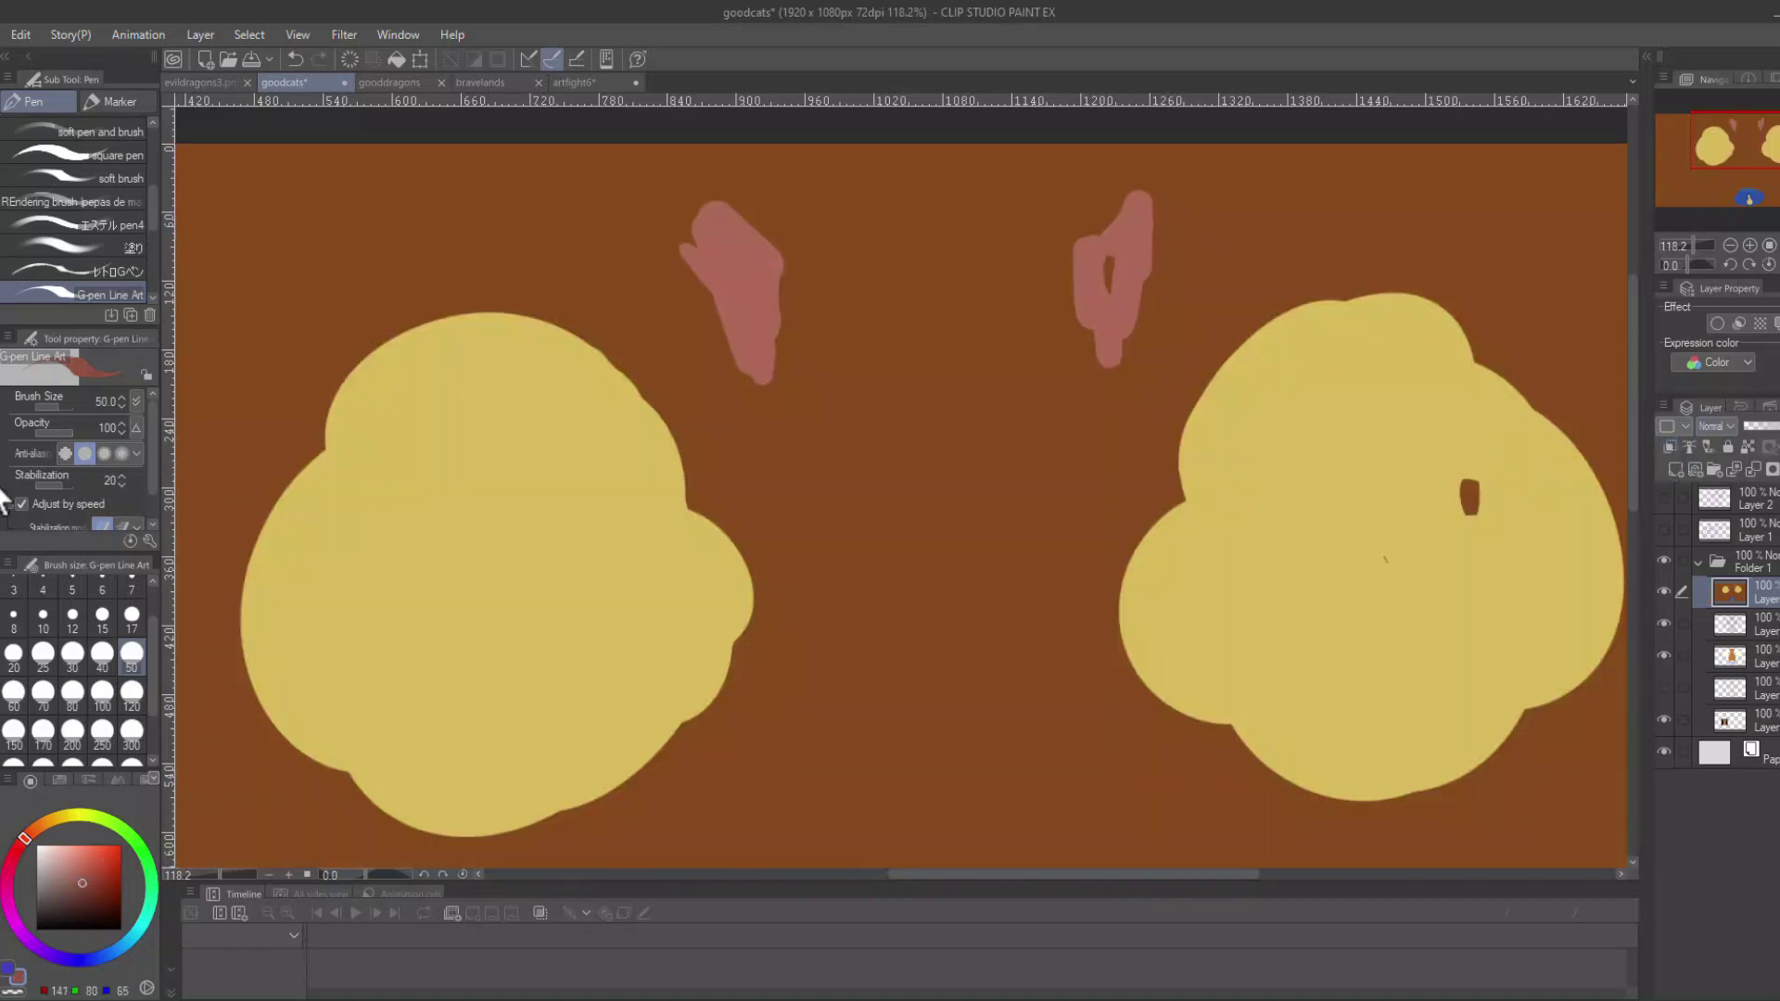
{"action": "left_click", "coordinate": [2, 494]}
{"action": "left_click", "coordinate": [742, 268]}
{"action": "left_click", "coordinate": [1139, 232]}
{"action": "left_click", "coordinate": [1670, 447]}
{"action": "left_click", "coordinate": [2, 257]}
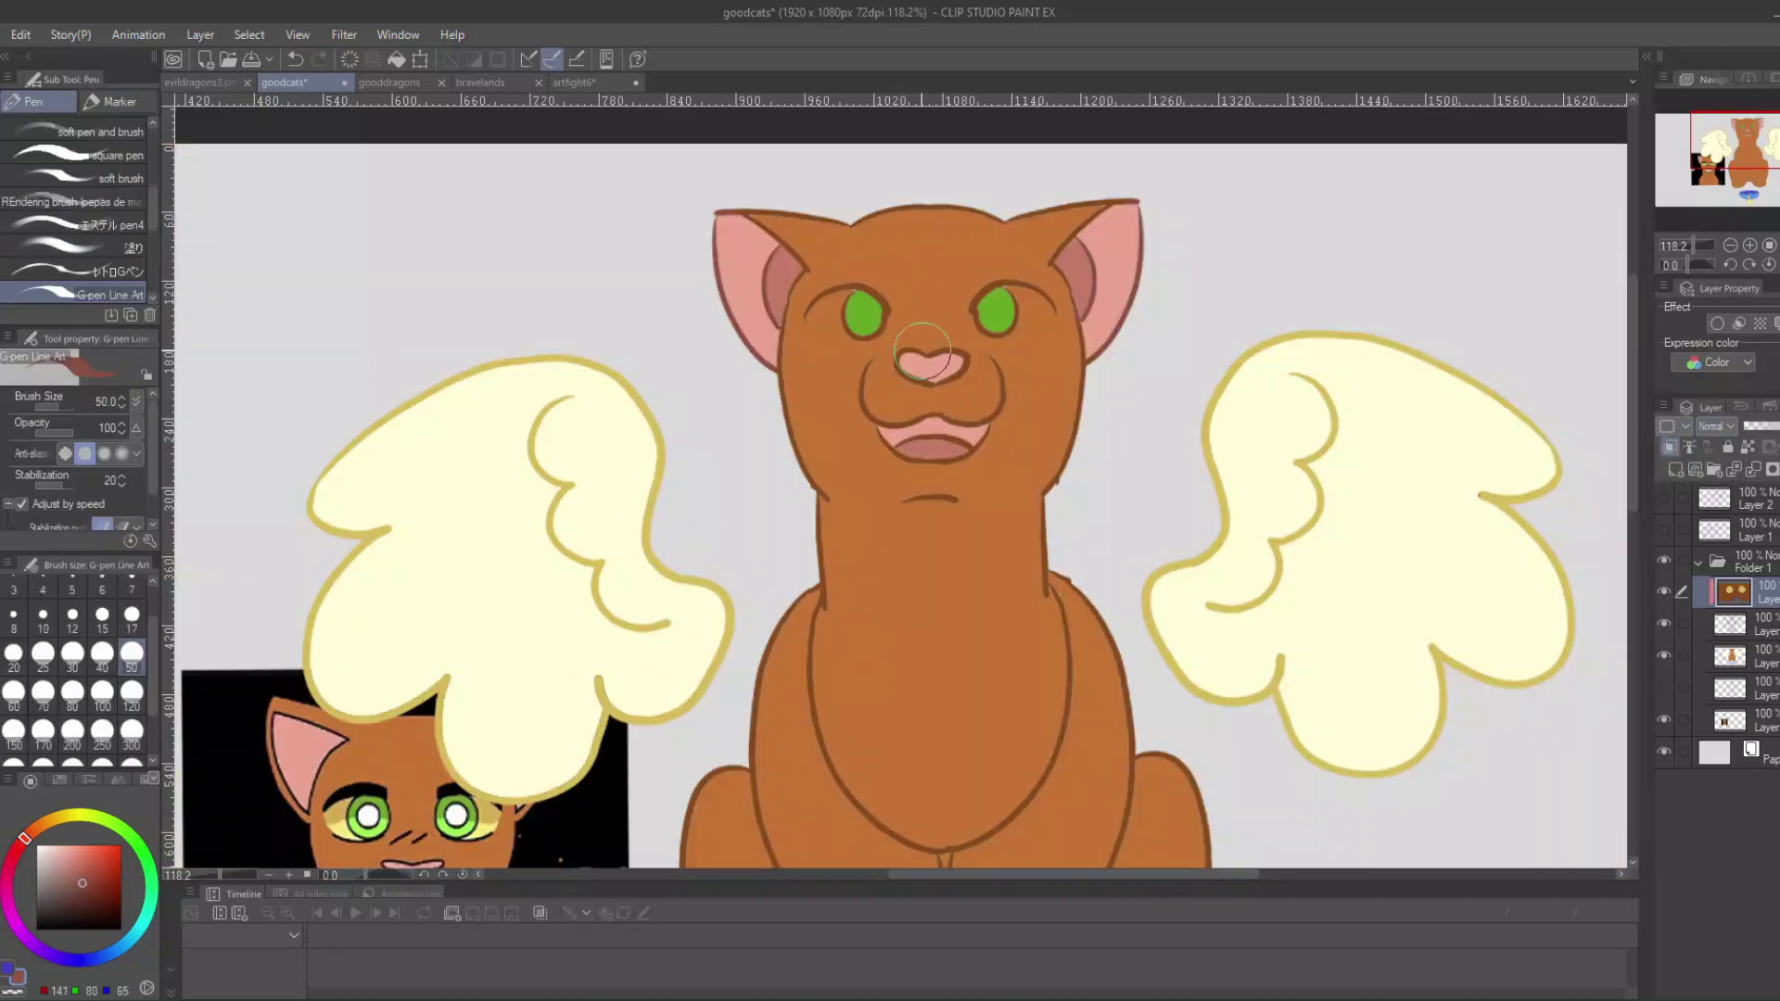
Add a clipped layer above the flat colors, set it to an Add blending mode and choose a golden hue.
{"action": "left_click_drag", "start_coordinate": [1748, 191], "coordinate": [1749, 139]}
{"action": "left_click_drag", "start_coordinate": [1693, 244], "coordinate": [1692, 244]}
{"action": "left_click_drag", "start_coordinate": [1746, 142], "coordinate": [1747, 145]}
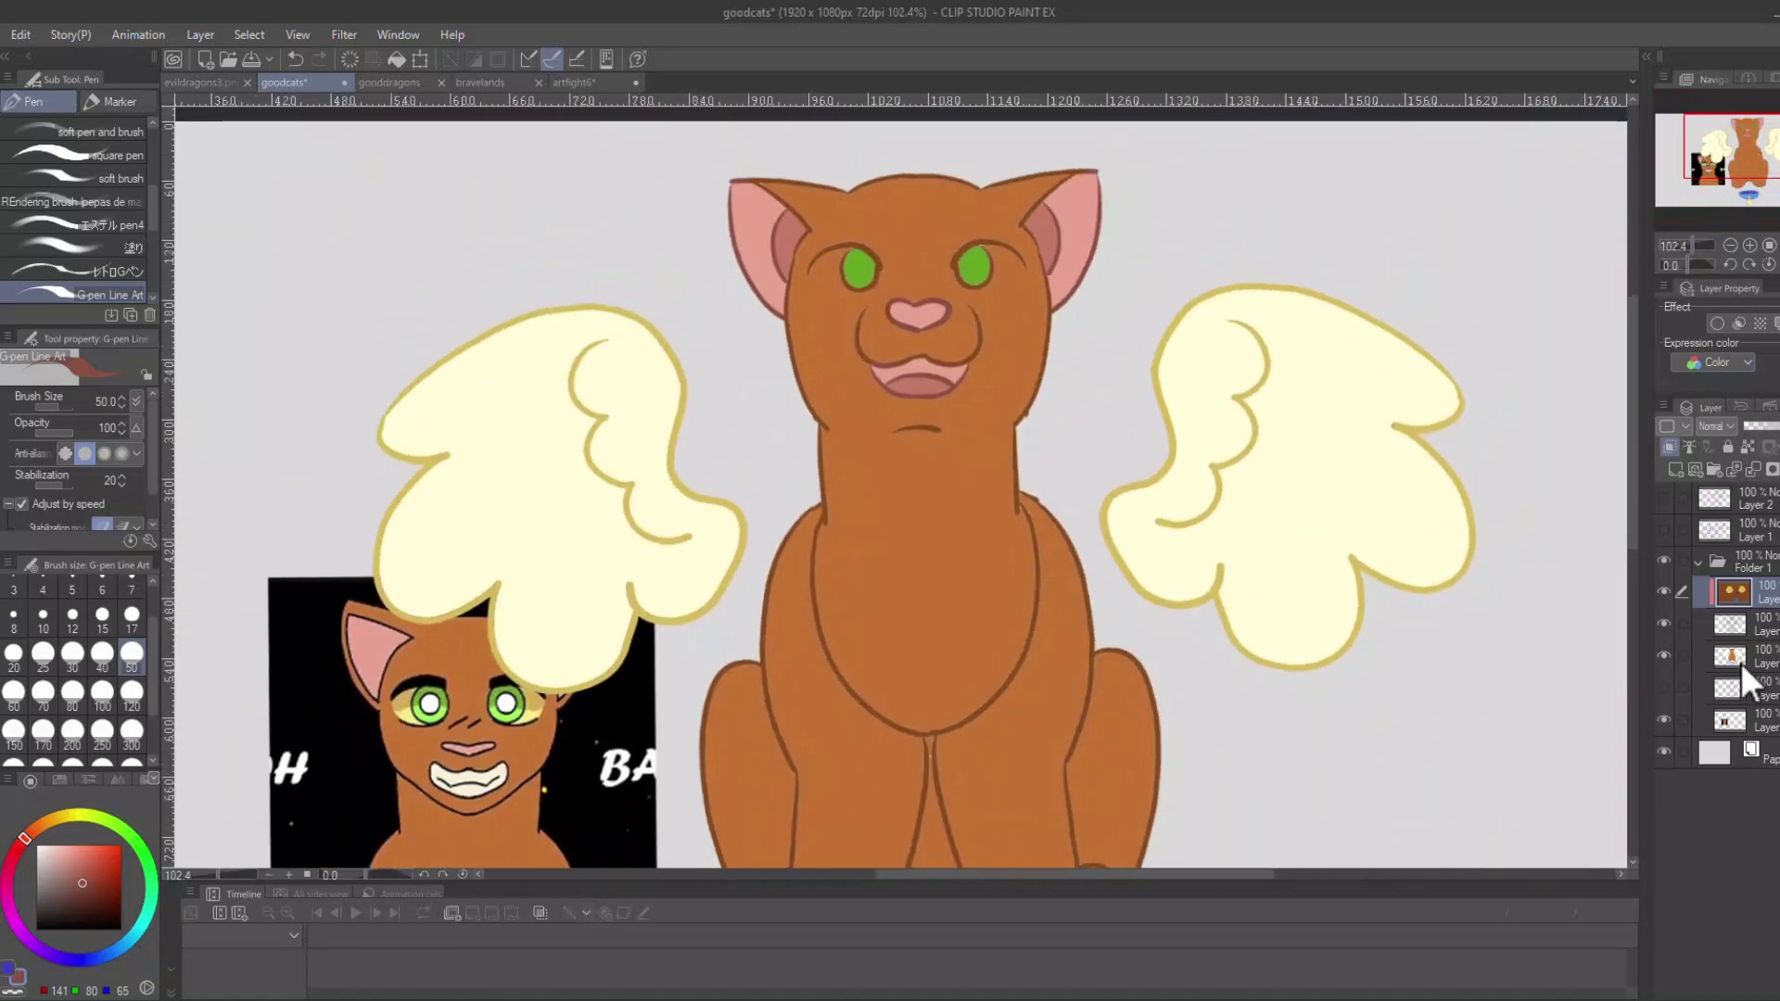
{"action": "left_click", "coordinate": [1741, 664]}
{"action": "left_click", "coordinate": [1676, 470]}
{"action": "left_click", "coordinate": [1670, 446]}
{"action": "left_click", "coordinate": [1717, 426]}
{"action": "left_click", "coordinate": [1723, 649]}
{"action": "left_click", "coordinate": [58, 816]}
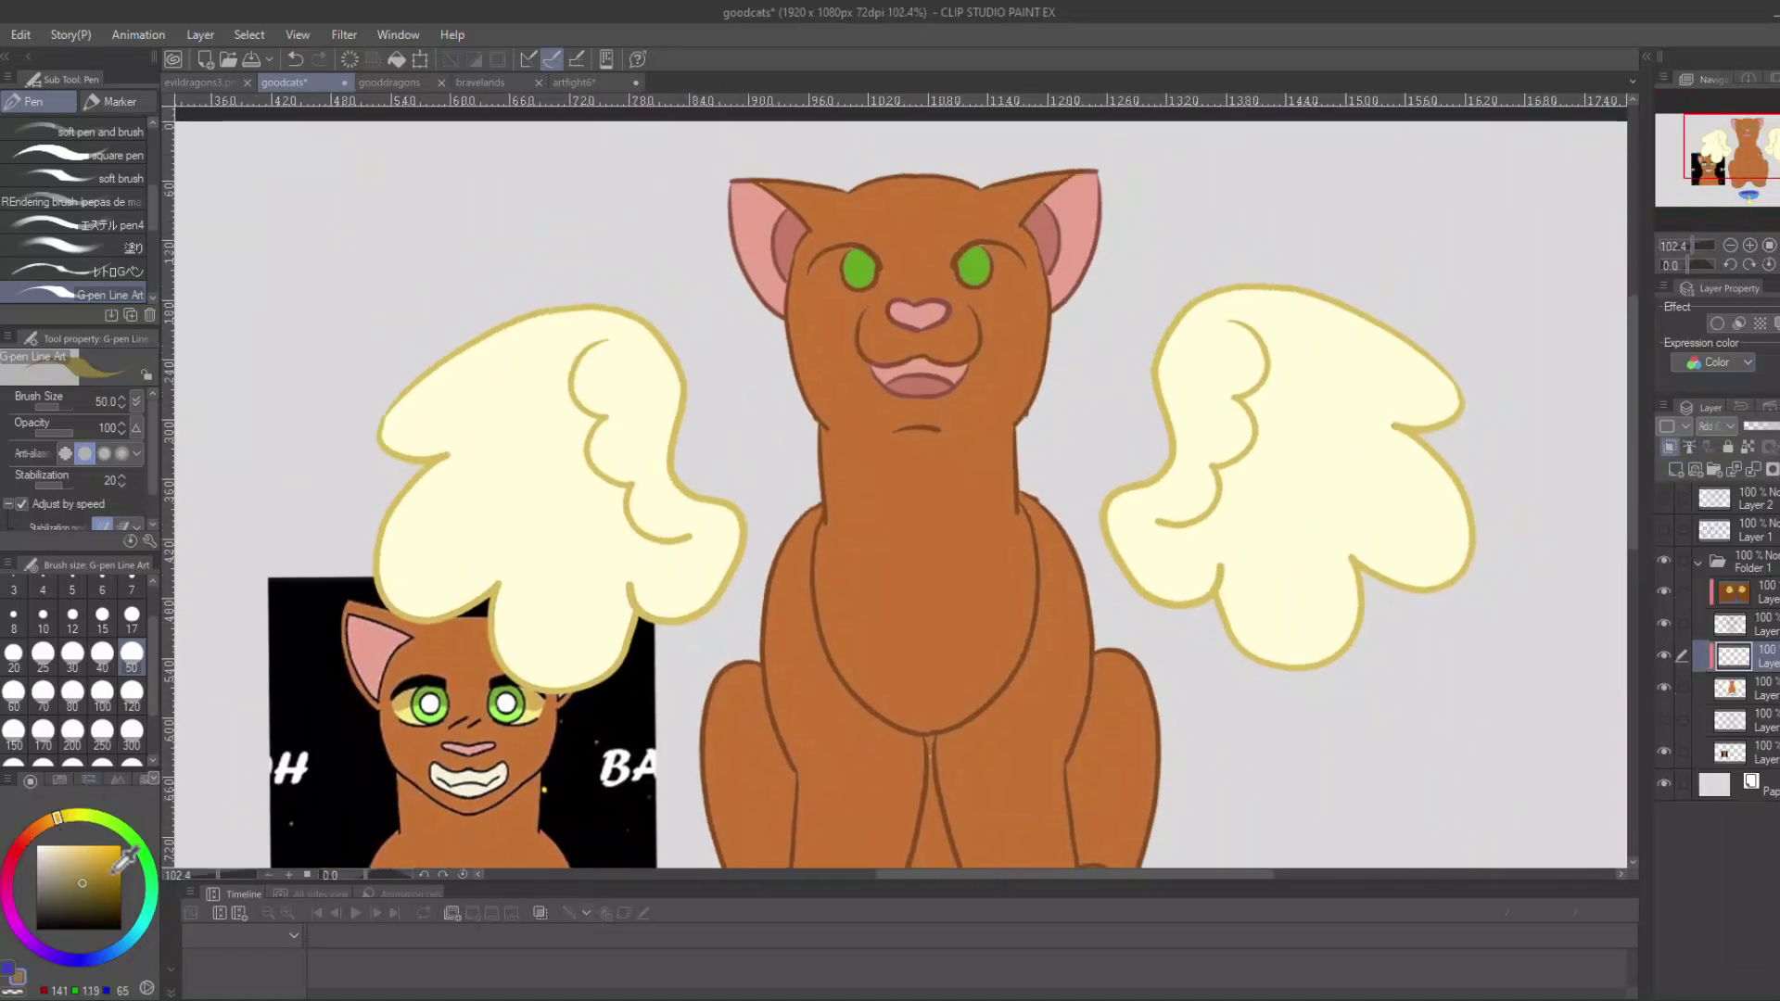
Paint golden highlights along the left shoulder and left chest edge, undoing and redrawing the chest stroke.
{"action": "key", "text": "ctrl+z"}
{"action": "mouse_move", "coordinate": [787, 535]}
{"action": "left_mouse_down"}
{"action": "mouse_move", "coordinate": [775, 691]}
{"action": "mouse_move", "coordinate": [806, 516]}
{"action": "left_mouse_up"}
{"action": "left_click_drag", "start_coordinate": [818, 521], "coordinate": [861, 669]}
{"action": "key", "text": "ctrl+z"}
{"action": "left_click_drag", "start_coordinate": [818, 521], "coordinate": [858, 668]}
{"action": "key", "text": "ctrl+z"}
{"action": "left_click_drag", "start_coordinate": [817, 524], "coordinate": [848, 656]}
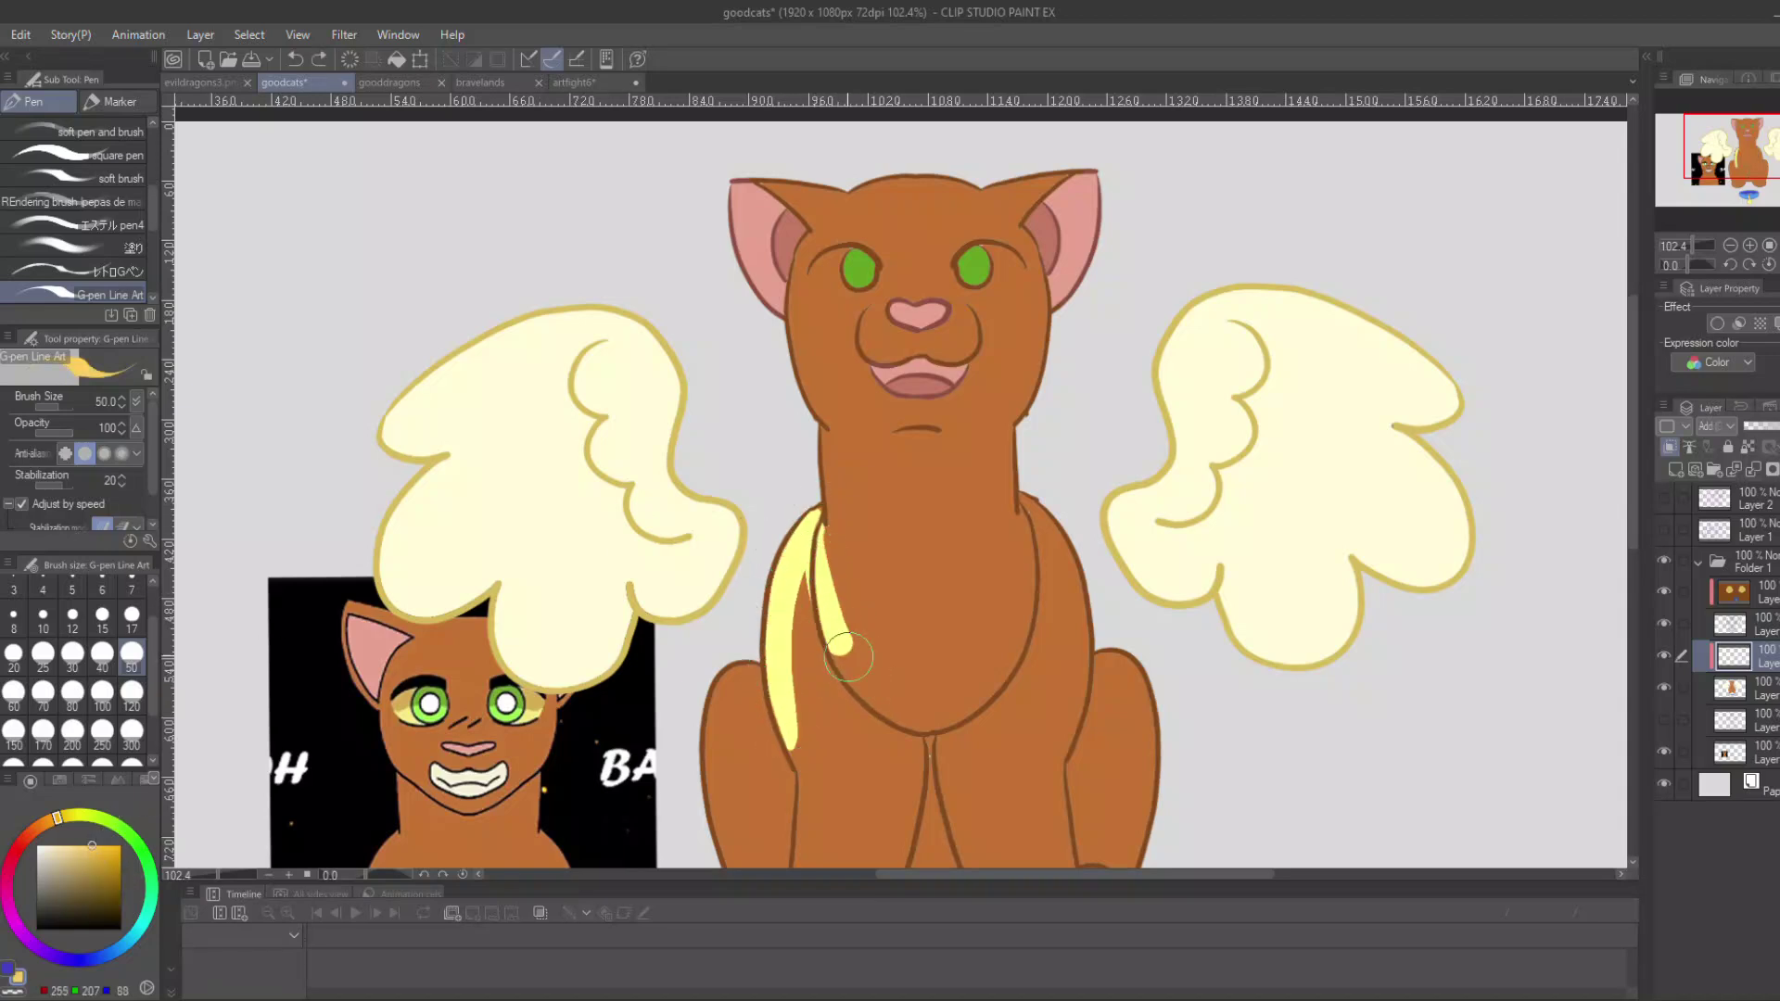
Paint a highlight along the chest's right edge, undoing the first attempts and restarting from the lower end.
{"action": "left_click_drag", "start_coordinate": [1006, 659], "coordinate": [1026, 512]}
{"action": "mouse_move", "coordinate": [1029, 511]}
{"action": "left_mouse_down"}
{"action": "mouse_move", "coordinate": [1072, 692]}
{"action": "mouse_move", "coordinate": [1027, 561]}
{"action": "left_mouse_up"}
{"action": "key", "text": "ctrl+z"}
{"action": "key", "text": "ctrl+z"}
{"action": "key", "text": "ctrl+z"}
{"action": "left_click_drag", "start_coordinate": [990, 690], "coordinate": [1024, 612]}
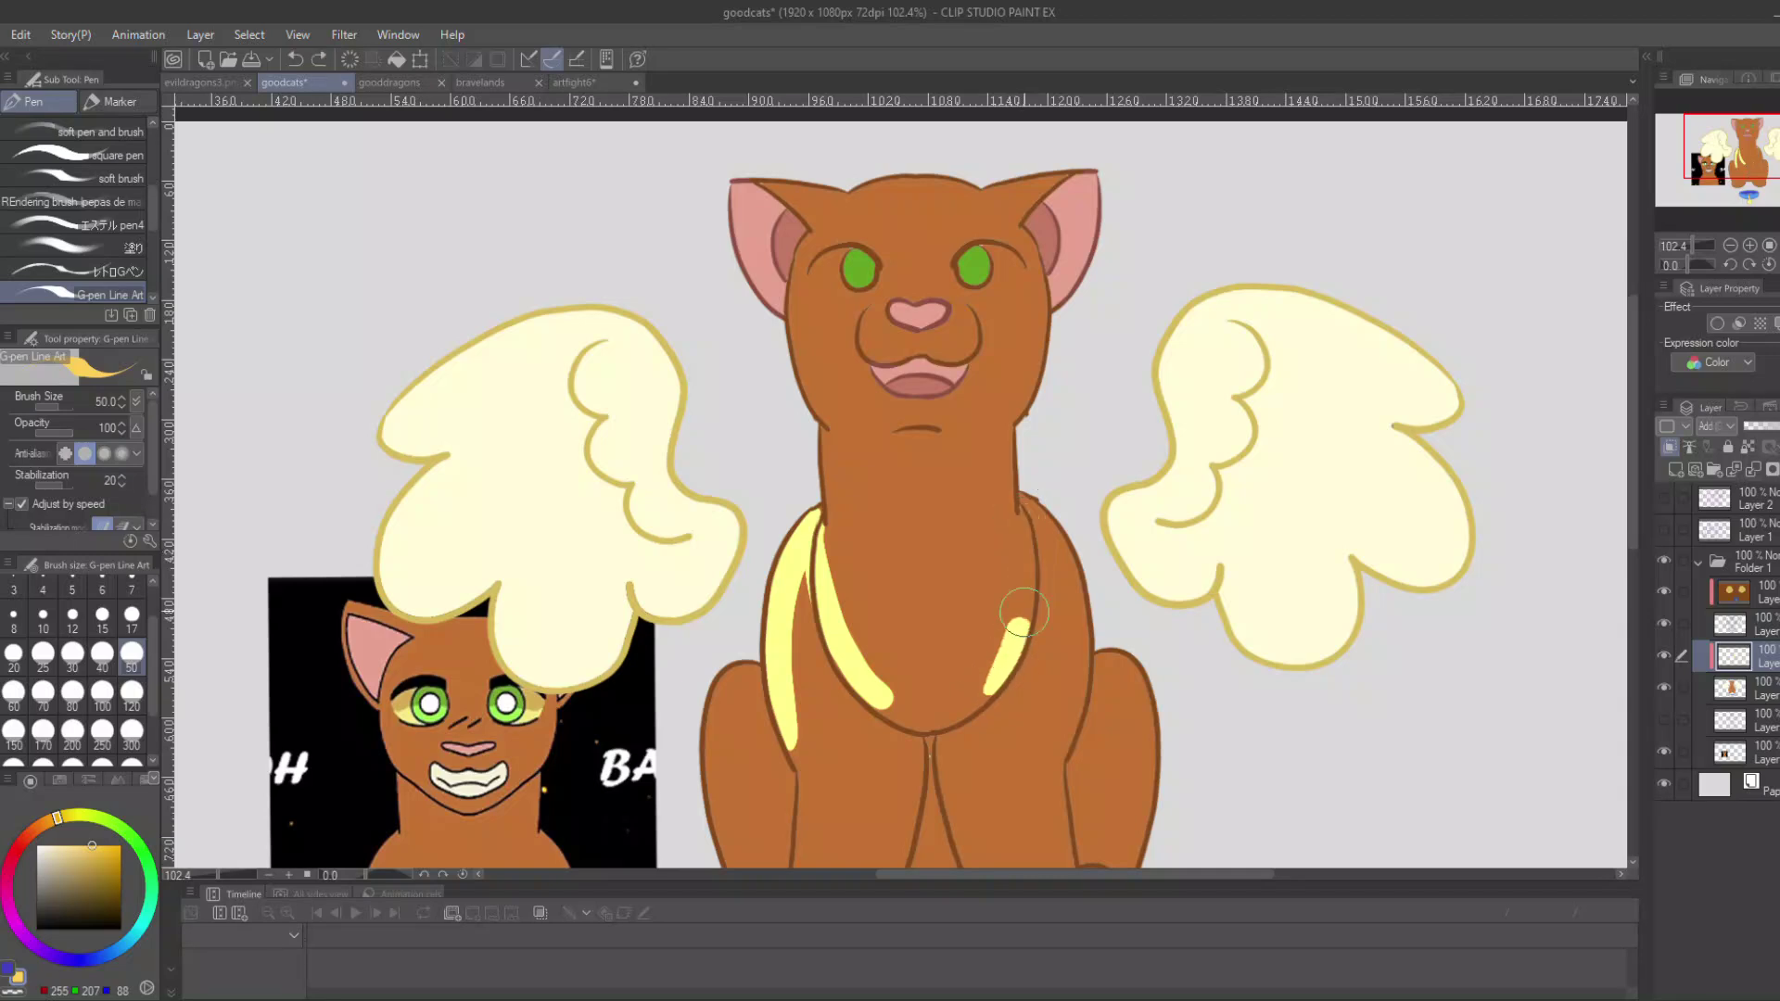
Highlight the right shoulder and the outer edges of both hind legs, undoing the first shoulder stroke.
{"action": "mouse_move", "coordinate": [1044, 529]}
{"action": "left_mouse_down"}
{"action": "mouse_move", "coordinate": [1086, 728]}
{"action": "mouse_move", "coordinate": [1061, 725]}
{"action": "left_mouse_up"}
{"action": "key", "text": "ctrl+z"}
{"action": "left_click_drag", "start_coordinate": [1094, 688], "coordinate": [1149, 803]}
{"action": "mouse_move", "coordinate": [759, 673]}
{"action": "left_mouse_down"}
{"action": "mouse_move", "coordinate": [738, 685]}
{"action": "mouse_move", "coordinate": [721, 831]}
{"action": "left_mouse_up"}
Paint highlights on the cheeks, muzzle and forehead, and lower the highlight layer's opacity to 26%.
{"action": "mouse_move", "coordinate": [795, 303]}
{"action": "left_mouse_down"}
{"action": "mouse_move", "coordinate": [828, 414]}
{"action": "mouse_move", "coordinate": [846, 321]}
{"action": "left_mouse_up"}
{"action": "left_click_drag", "start_coordinate": [985, 306], "coordinate": [1020, 315]}
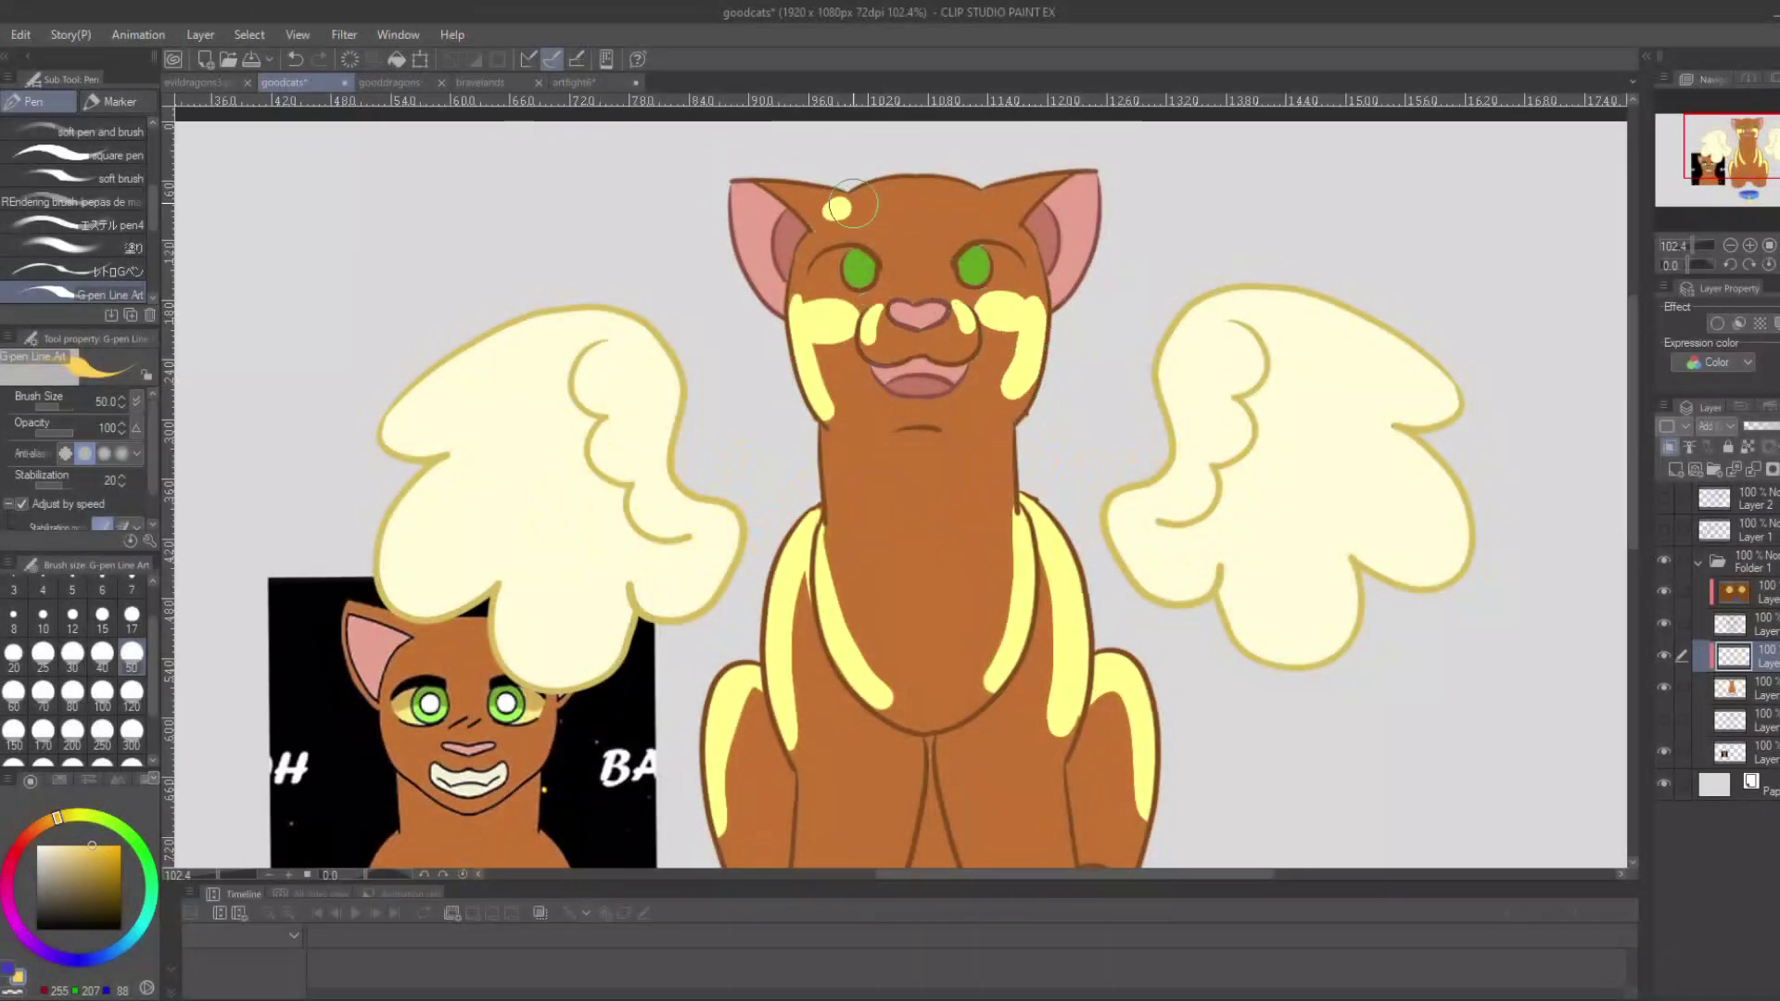
{"action": "left_click_drag", "start_coordinate": [853, 204], "coordinate": [986, 168]}
{"action": "left_click", "coordinate": [1756, 426]}
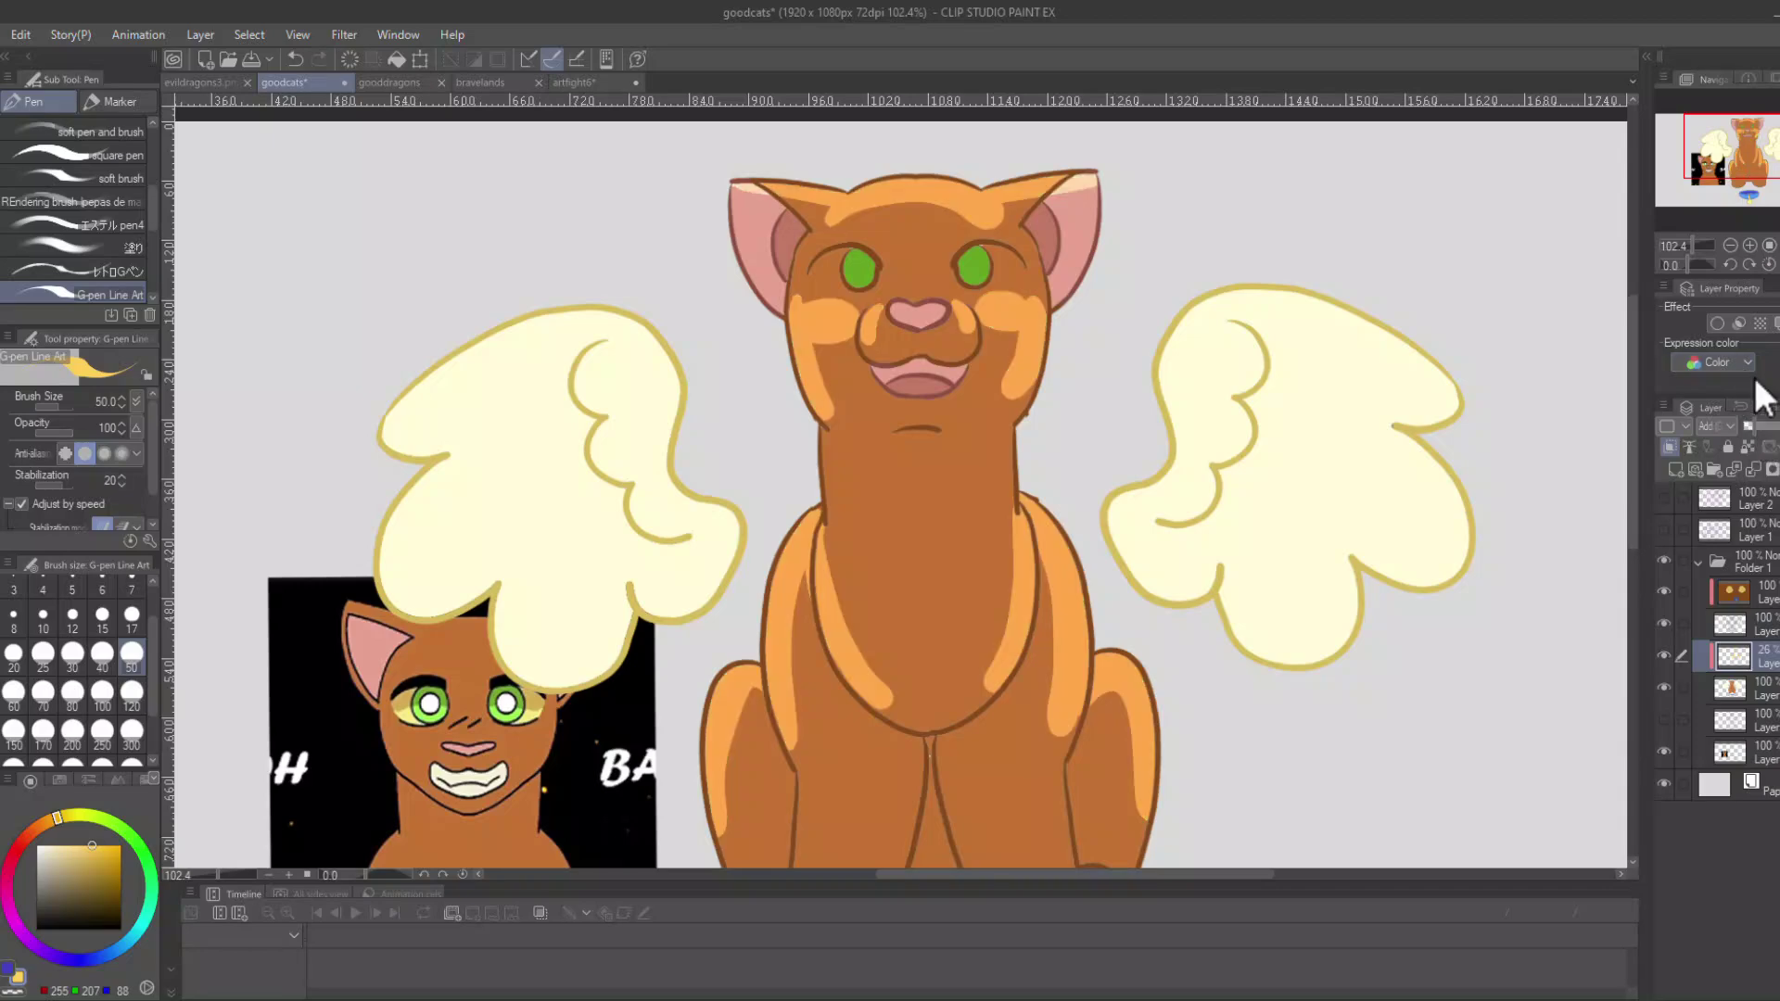
Paint highlights on both front paws and along the collar's front band, undoing a misplaced stroke.
{"action": "left_click_drag", "start_coordinate": [1753, 197], "coordinate": [1735, 178]}
{"action": "left_click_drag", "start_coordinate": [913, 544], "coordinate": [957, 520]}
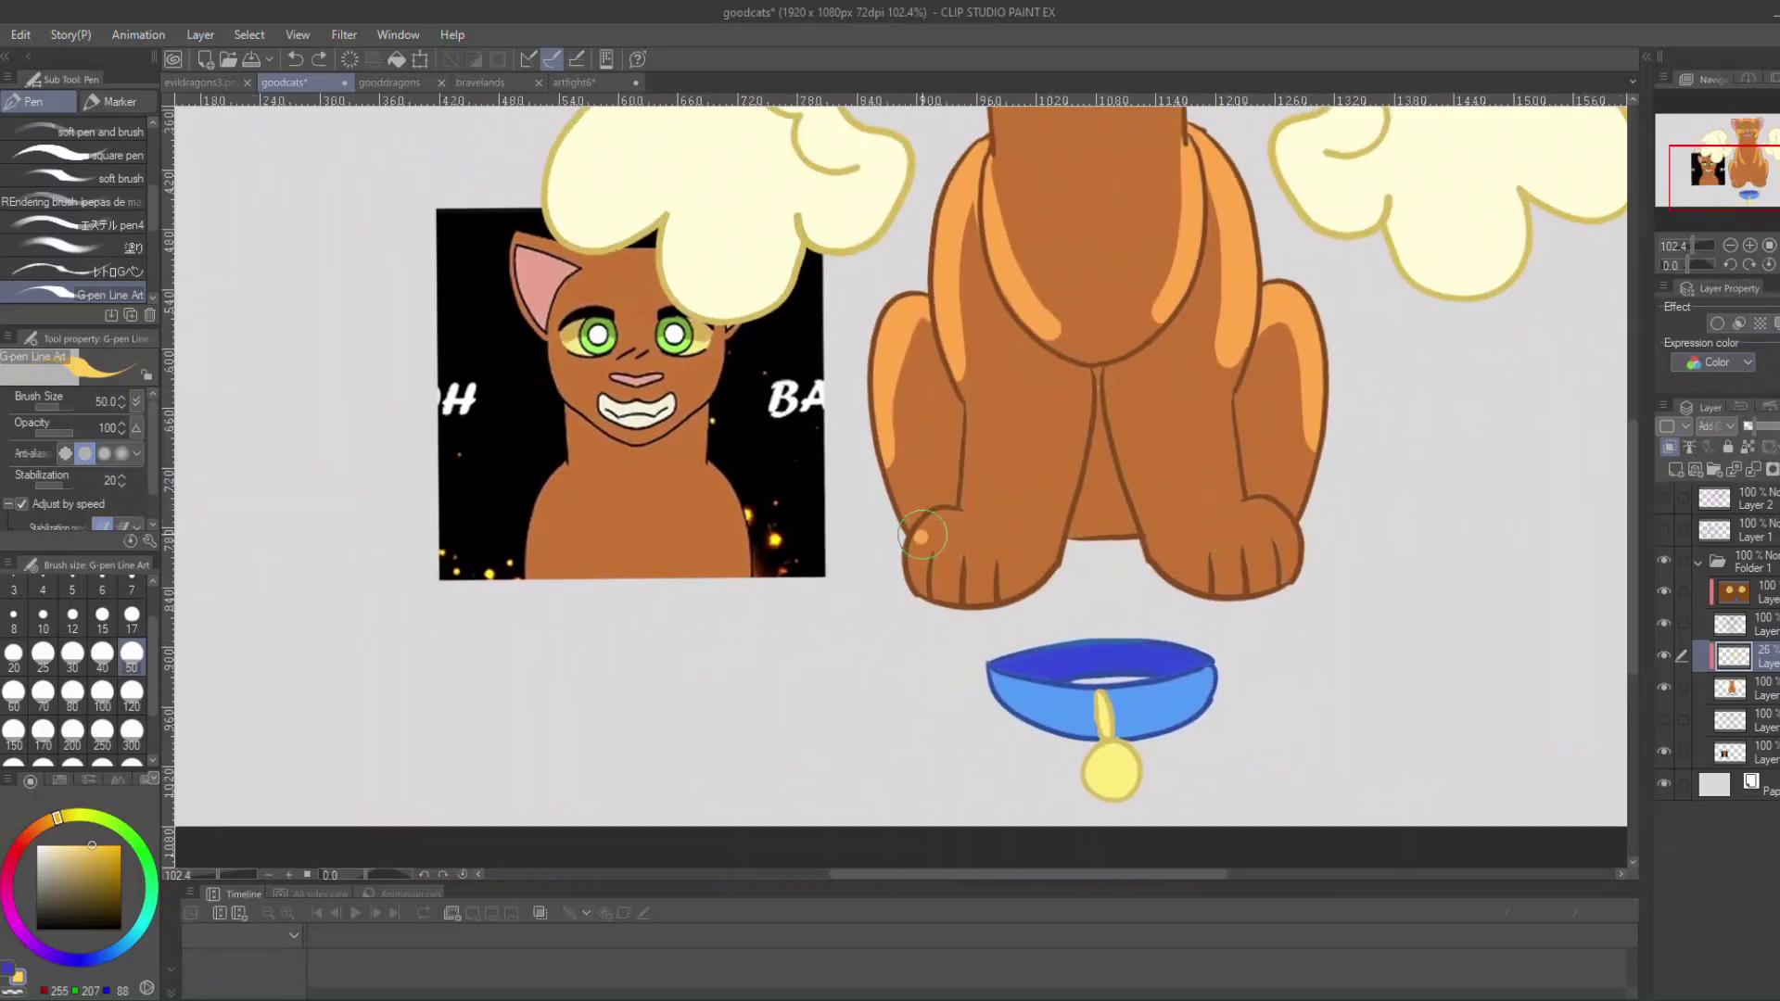
{"action": "key", "text": "ctrl+z"}
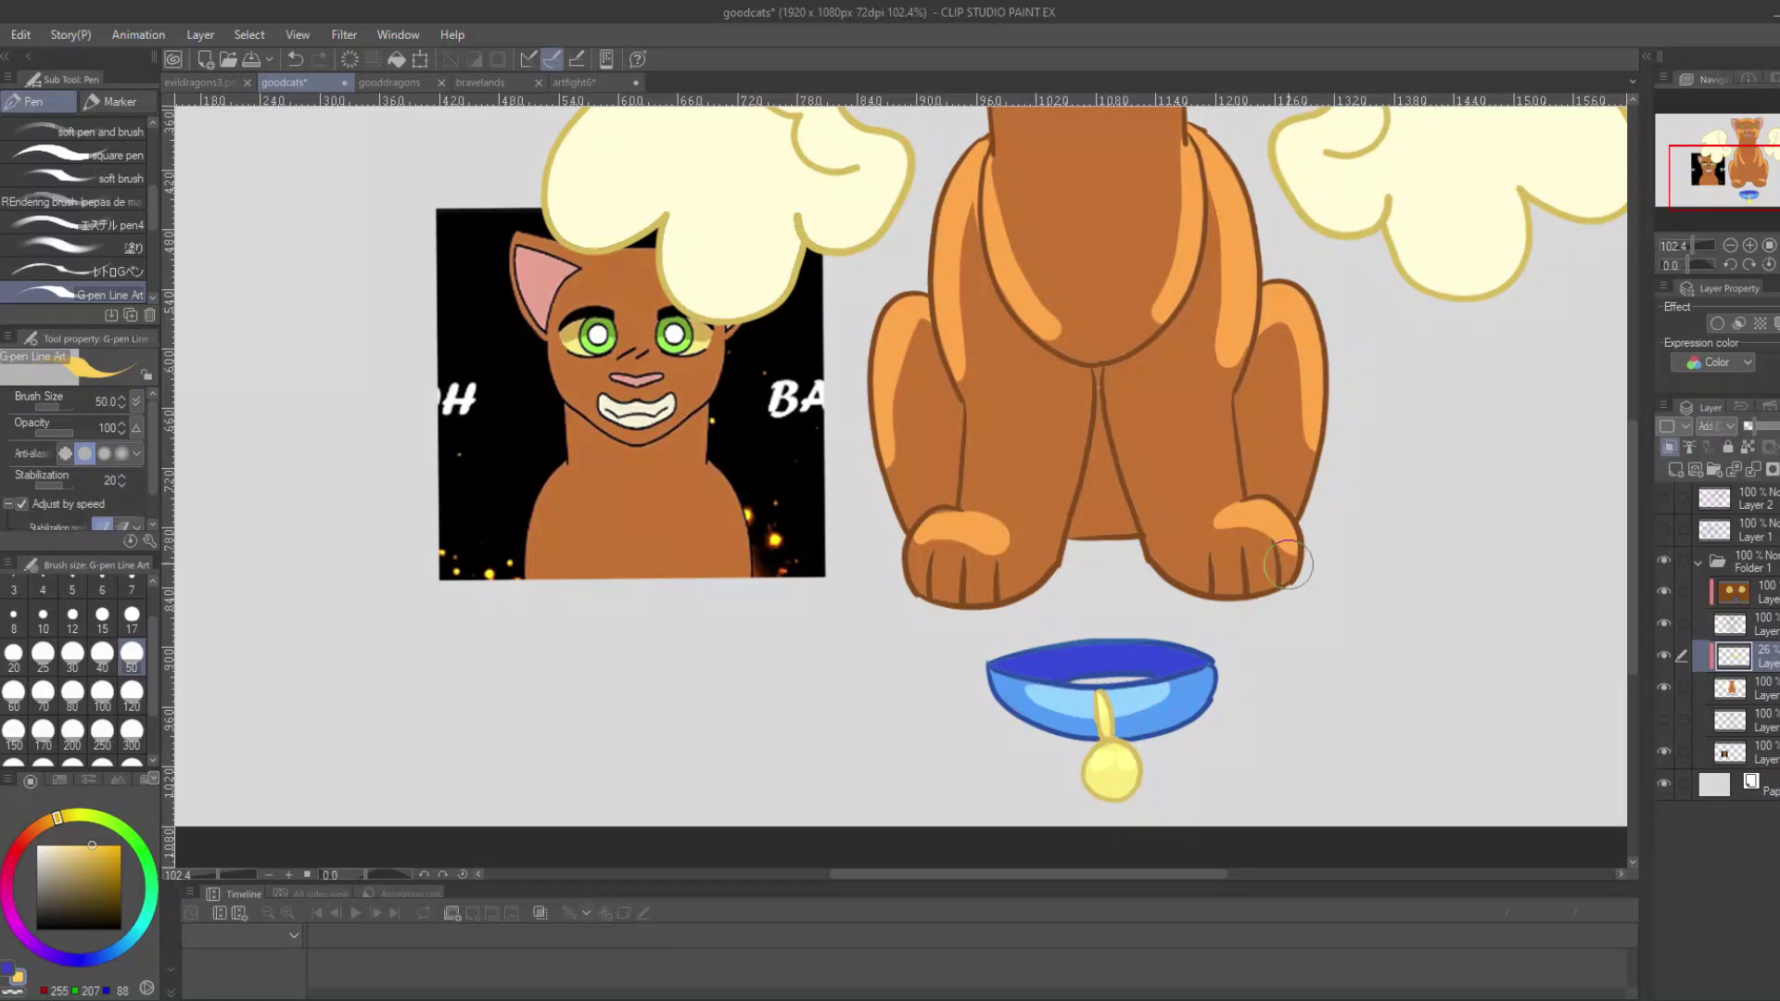
Fine-tune the highlight layer's opacity to balance the highlights across the whole cat.
{"action": "left_click_drag", "start_coordinate": [1739, 174], "coordinate": [1737, 156]}
{"action": "left_click", "coordinate": [1751, 428]}
{"action": "left_click", "coordinate": [1691, 247]}
{"action": "left_click_drag", "start_coordinate": [1756, 427], "coordinate": [1759, 427]}
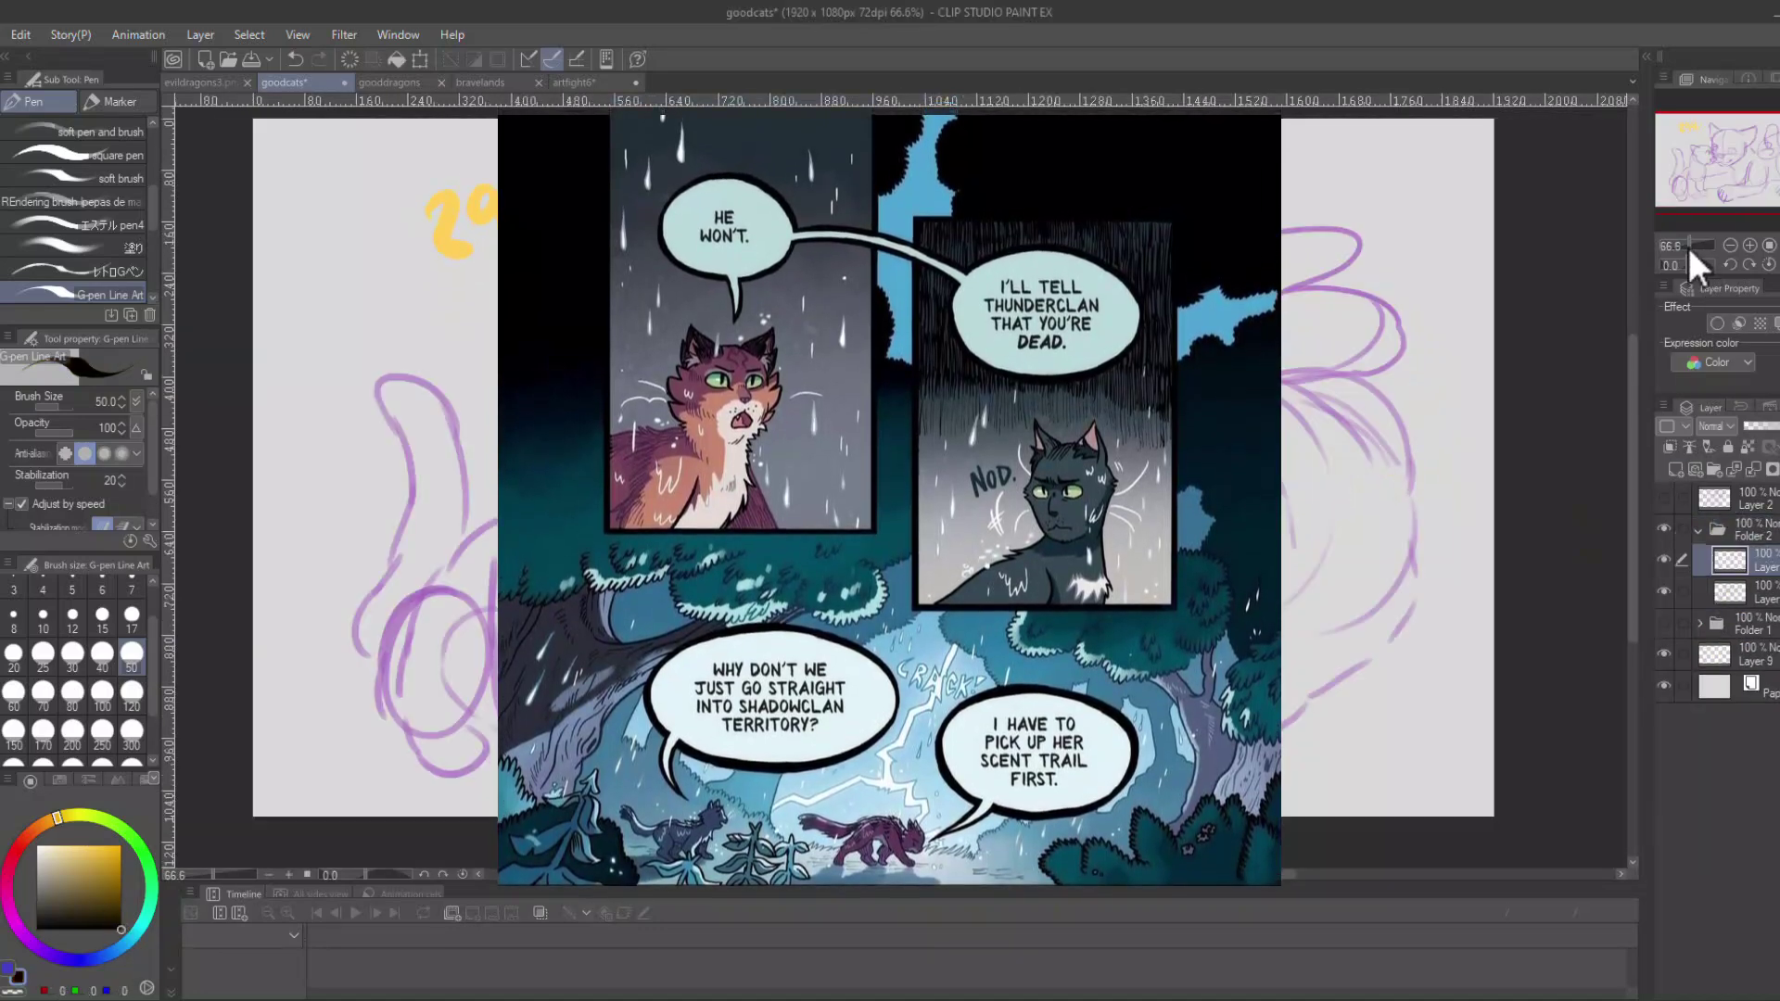
Set the pen size to 15 and ink the large cat's muzzle, smiling mouth and jaw over the sketch.
{"action": "left_click_drag", "start_coordinate": [1690, 248], "coordinate": [1696, 247]}
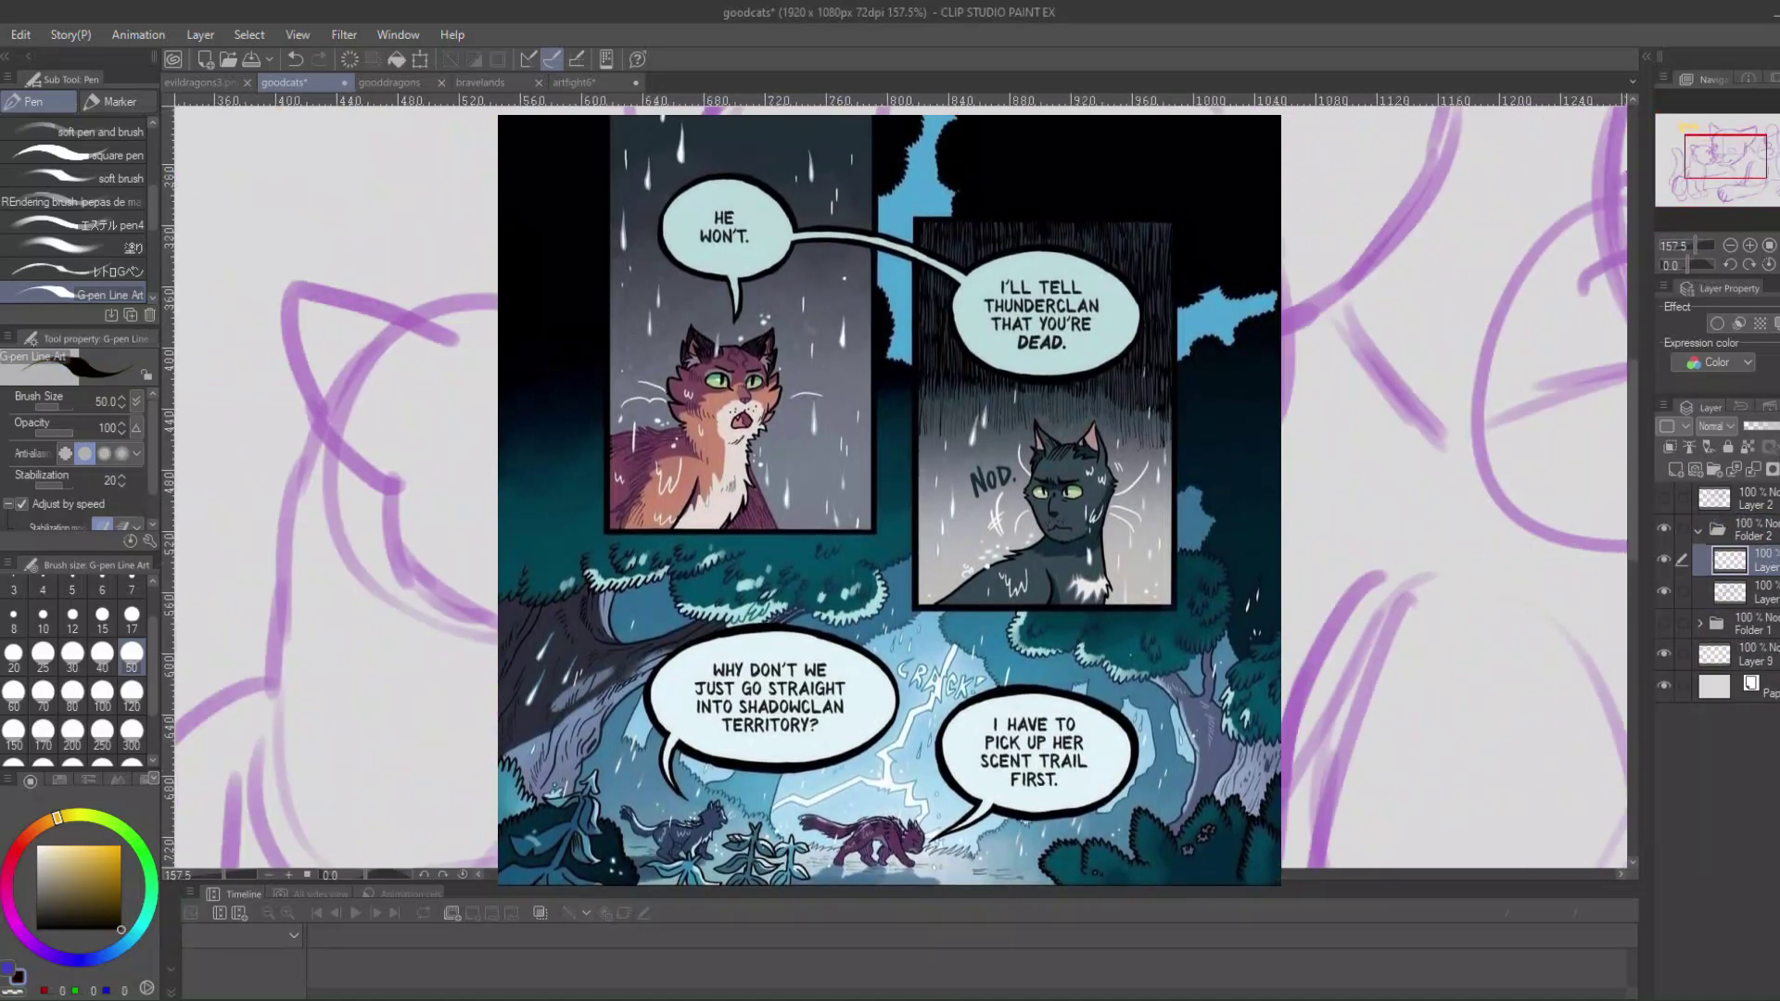
{"action": "left_click", "coordinate": [129, 619]}
{"action": "left_click", "coordinate": [106, 618]}
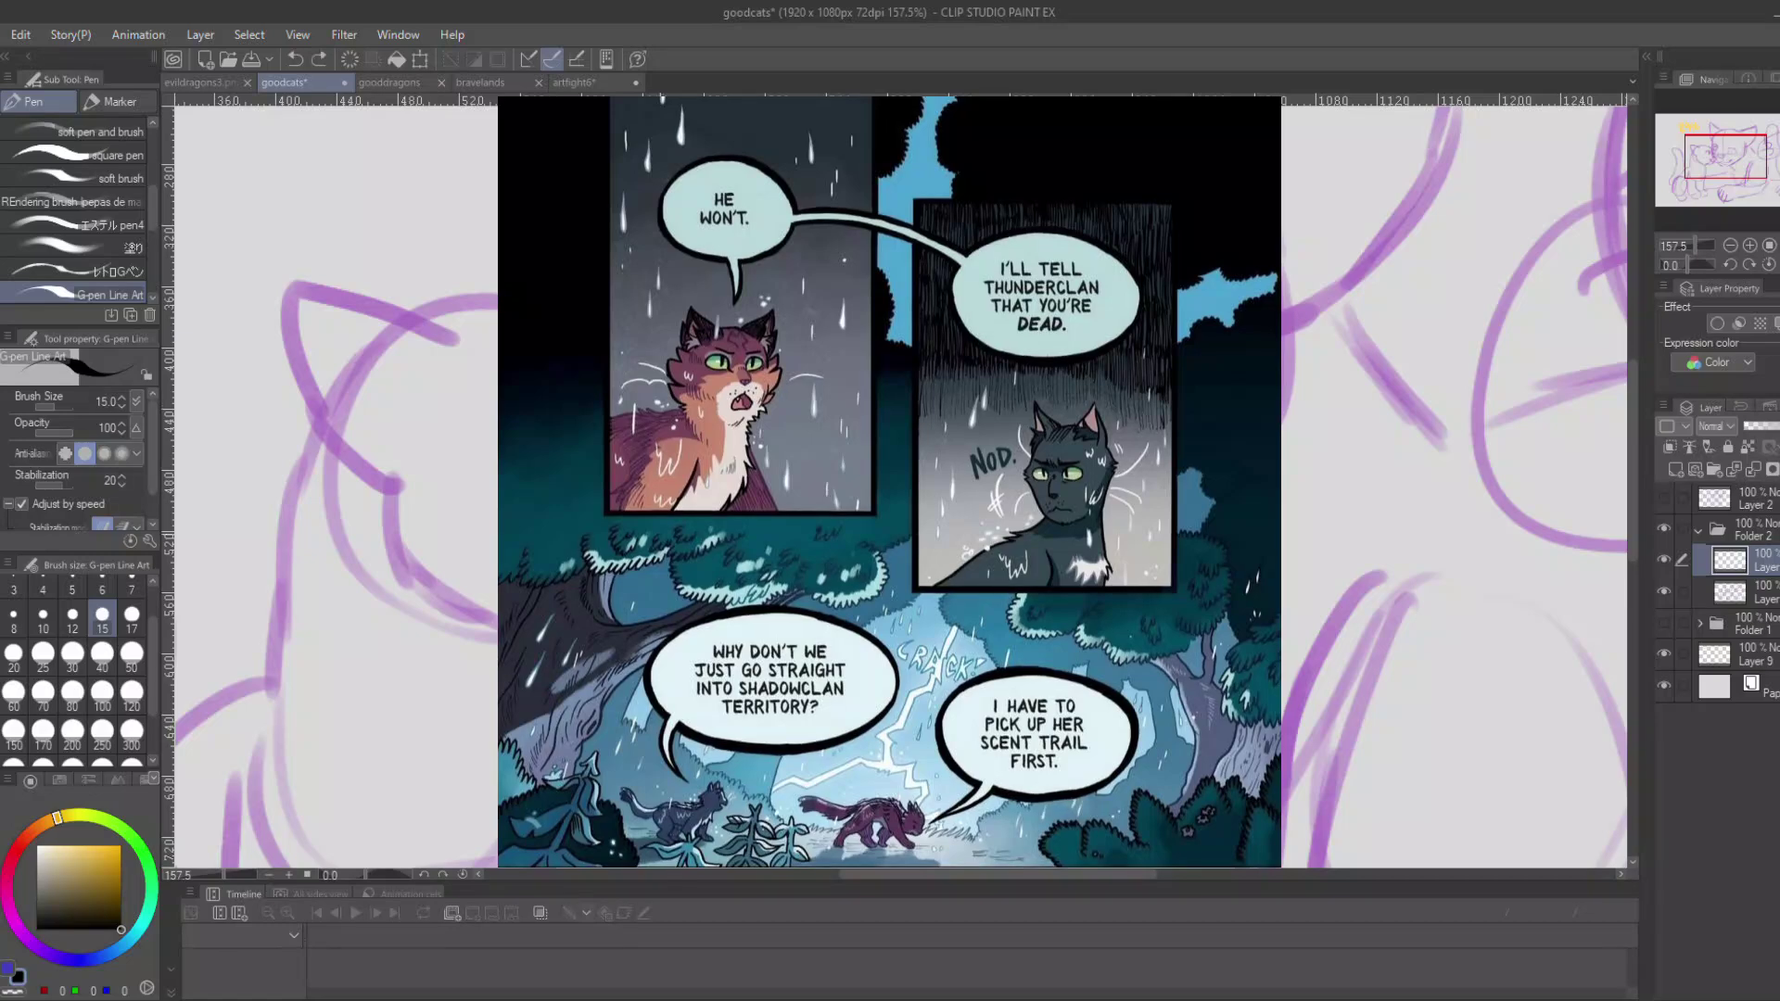
{"action": "left_click_drag", "start_coordinate": [807, 598], "coordinate": [961, 563]}
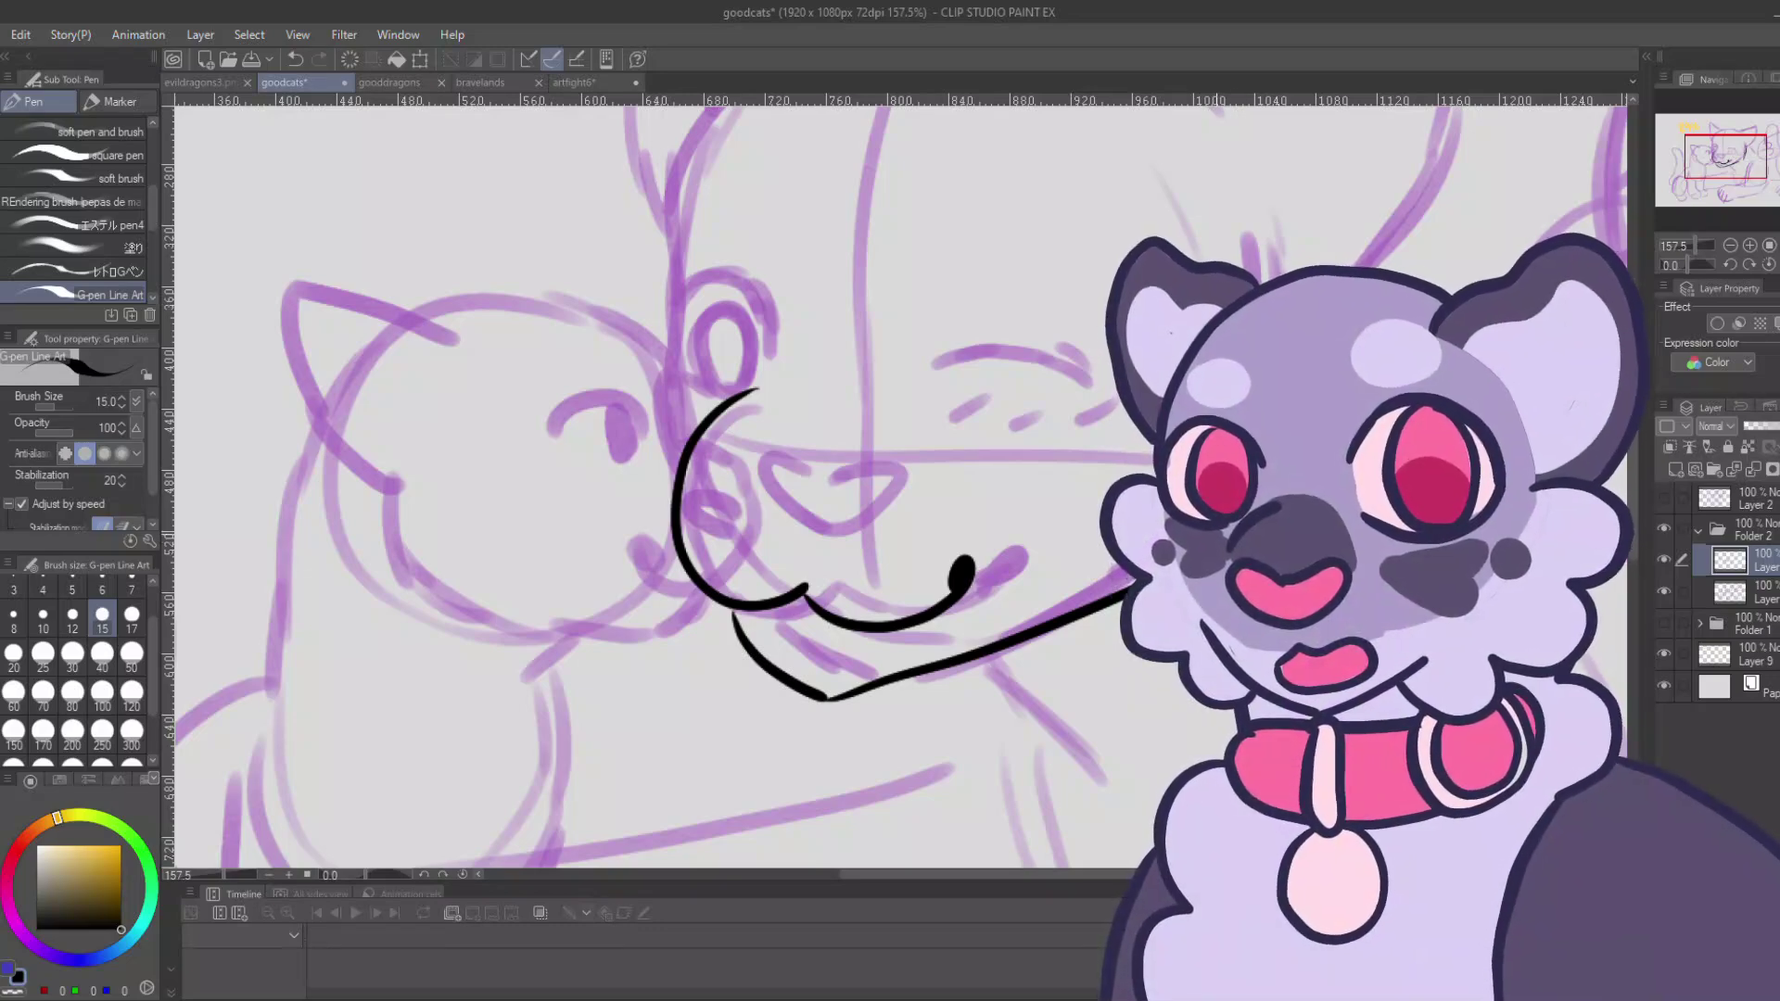
Ink the side and top of the large cat's head and its near ear with inner-ear lines, redoing faulty strokes.
{"action": "left_click_drag", "start_coordinate": [1714, 163], "coordinate": [1706, 152]}
{"action": "left_click_drag", "start_coordinate": [820, 640], "coordinate": [815, 550]}
{"action": "mouse_move", "coordinate": [816, 554]}
{"action": "left_mouse_down"}
{"action": "mouse_move", "coordinate": [813, 402]}
{"action": "mouse_move", "coordinate": [1273, 274]}
{"action": "mouse_move", "coordinate": [1565, 160]}
{"action": "left_mouse_up"}
{"action": "key", "text": "ctrl+z"}
{"action": "left_click_drag", "start_coordinate": [1254, 251], "coordinate": [1568, 162]}
{"action": "left_click_drag", "start_coordinate": [1568, 162], "coordinate": [1565, 273]}
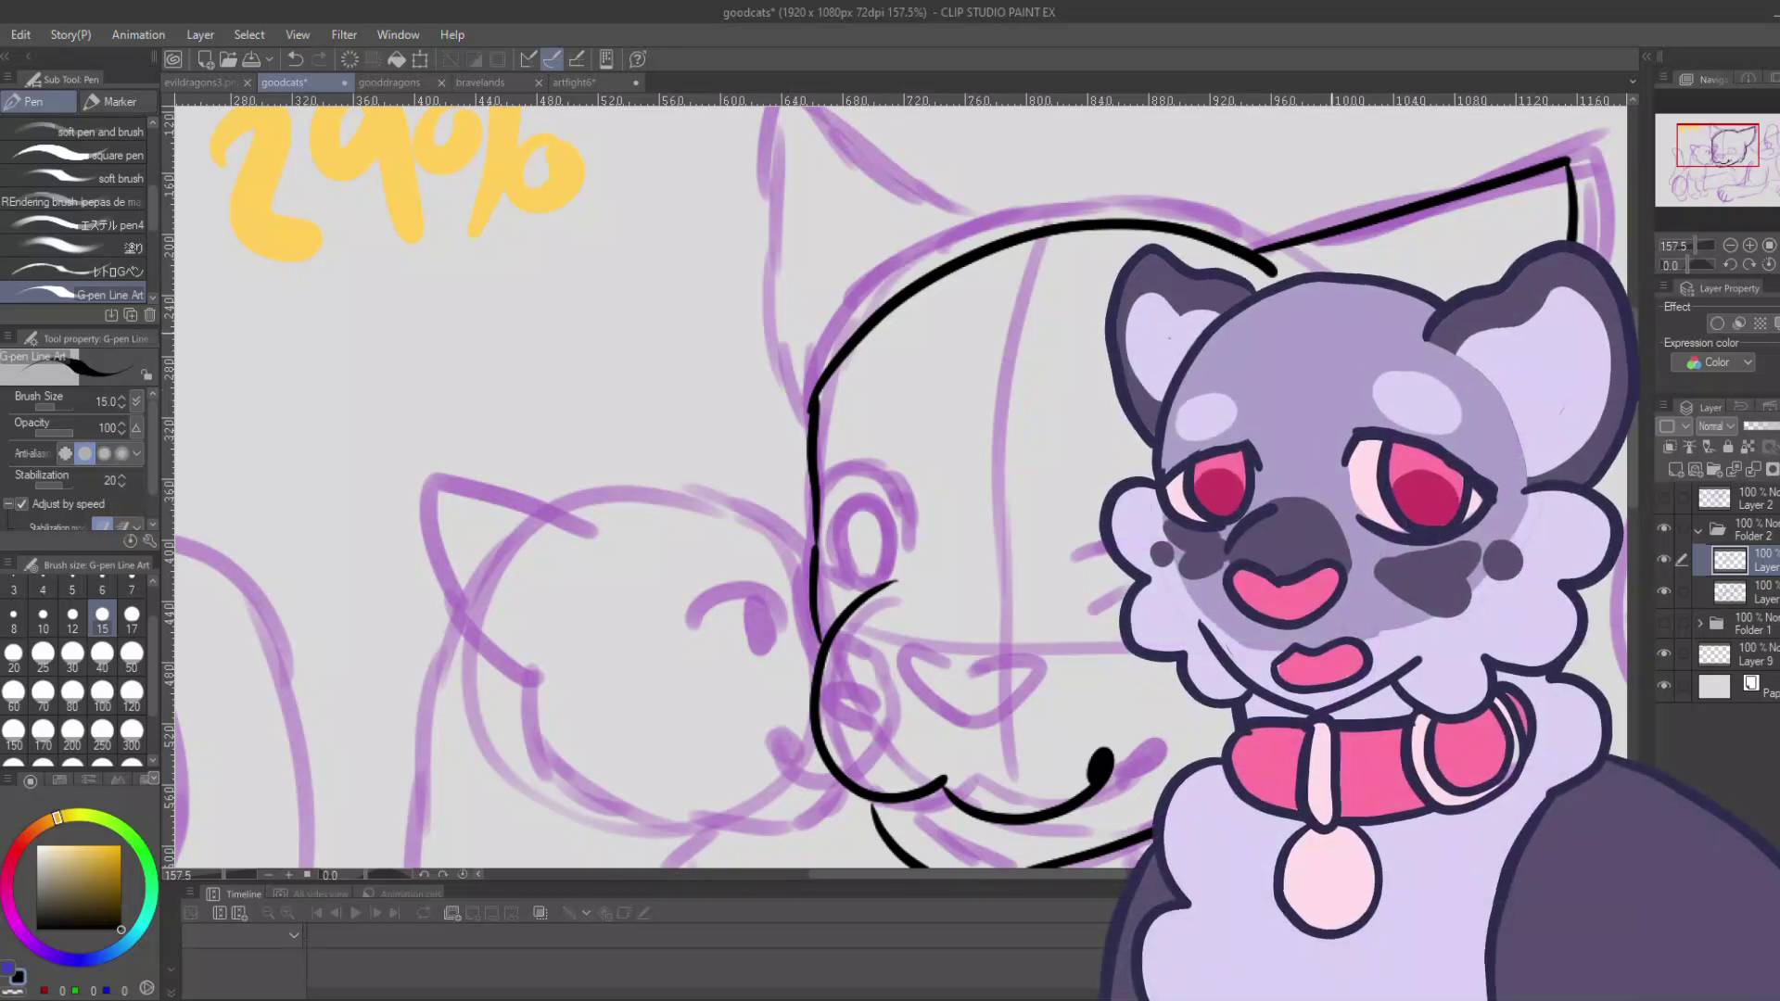
{"action": "mouse_move", "coordinate": [1344, 357]}
{"action": "left_mouse_down"}
{"action": "mouse_move", "coordinate": [1482, 234]}
{"action": "mouse_move", "coordinate": [1553, 204]}
{"action": "left_mouse_up"}
{"action": "left_click_drag", "start_coordinate": [1553, 204], "coordinate": [1556, 259]}
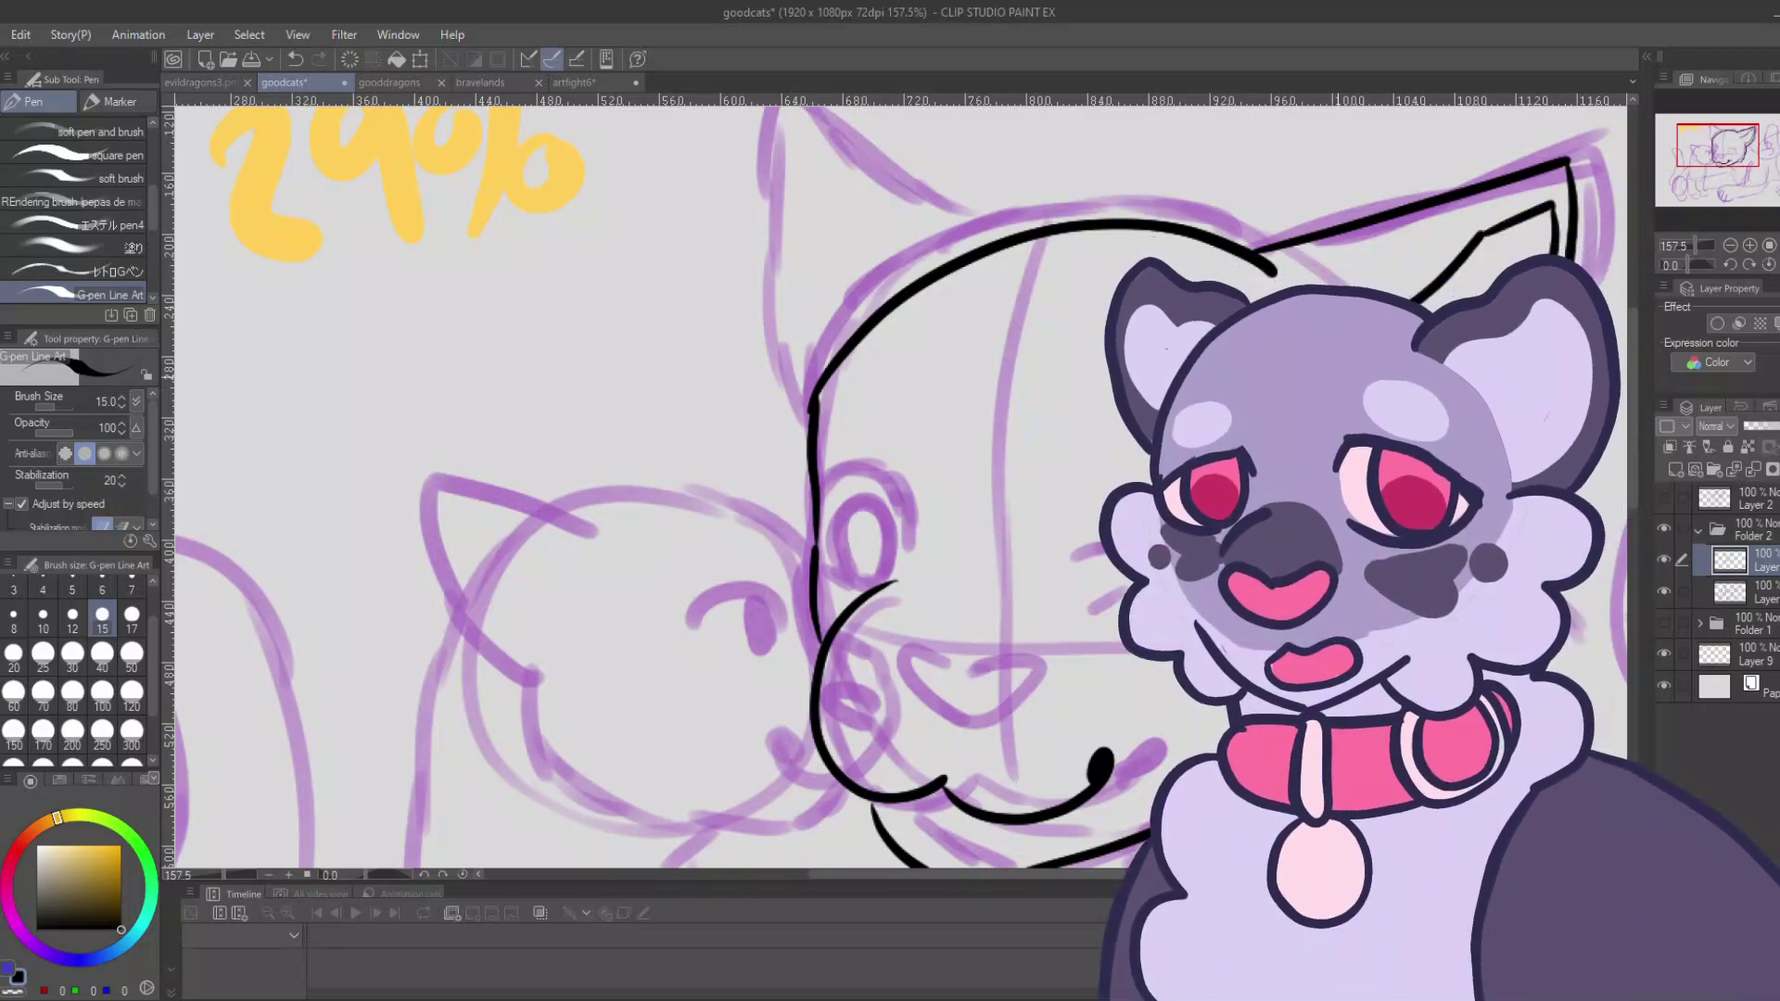
{"action": "key", "text": "ctrl+z"}
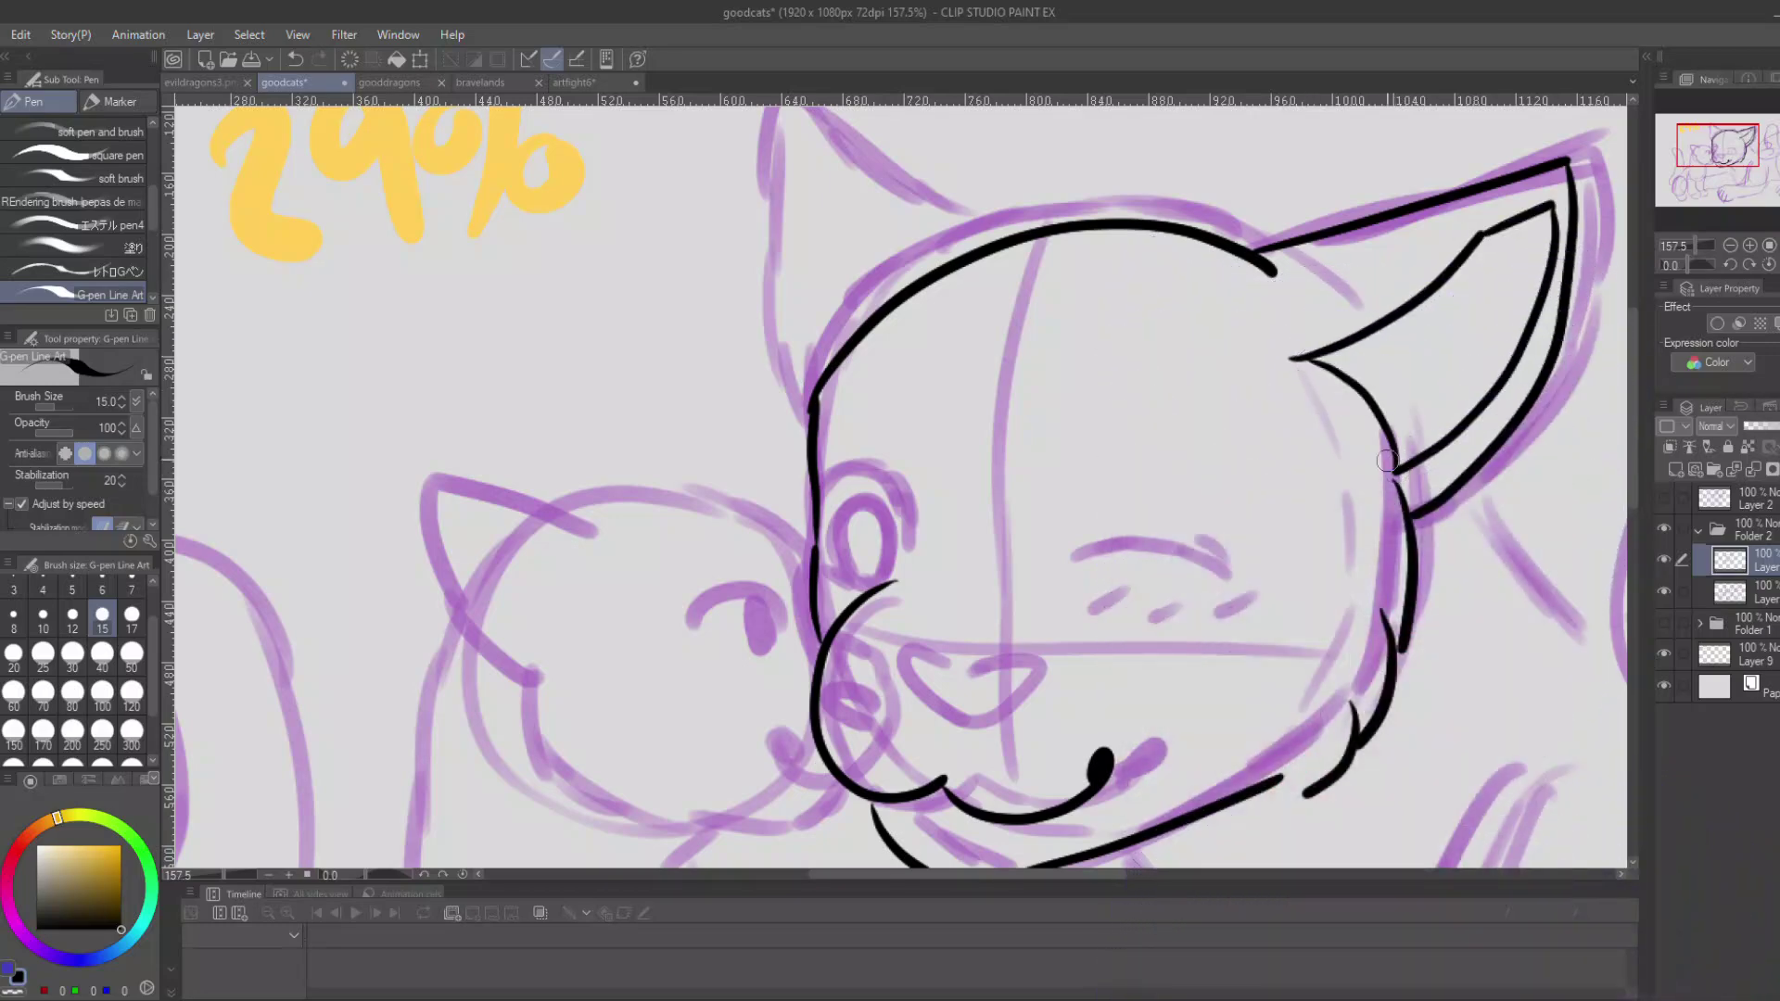
Ink the large cat's far ear, nose, winking eye and the lid of its open eye, undoing one stray stroke.
{"action": "left_click_drag", "start_coordinate": [1717, 153], "coordinate": [1709, 145]}
{"action": "left_click_drag", "start_coordinate": [1111, 401], "coordinate": [1083, 368]}
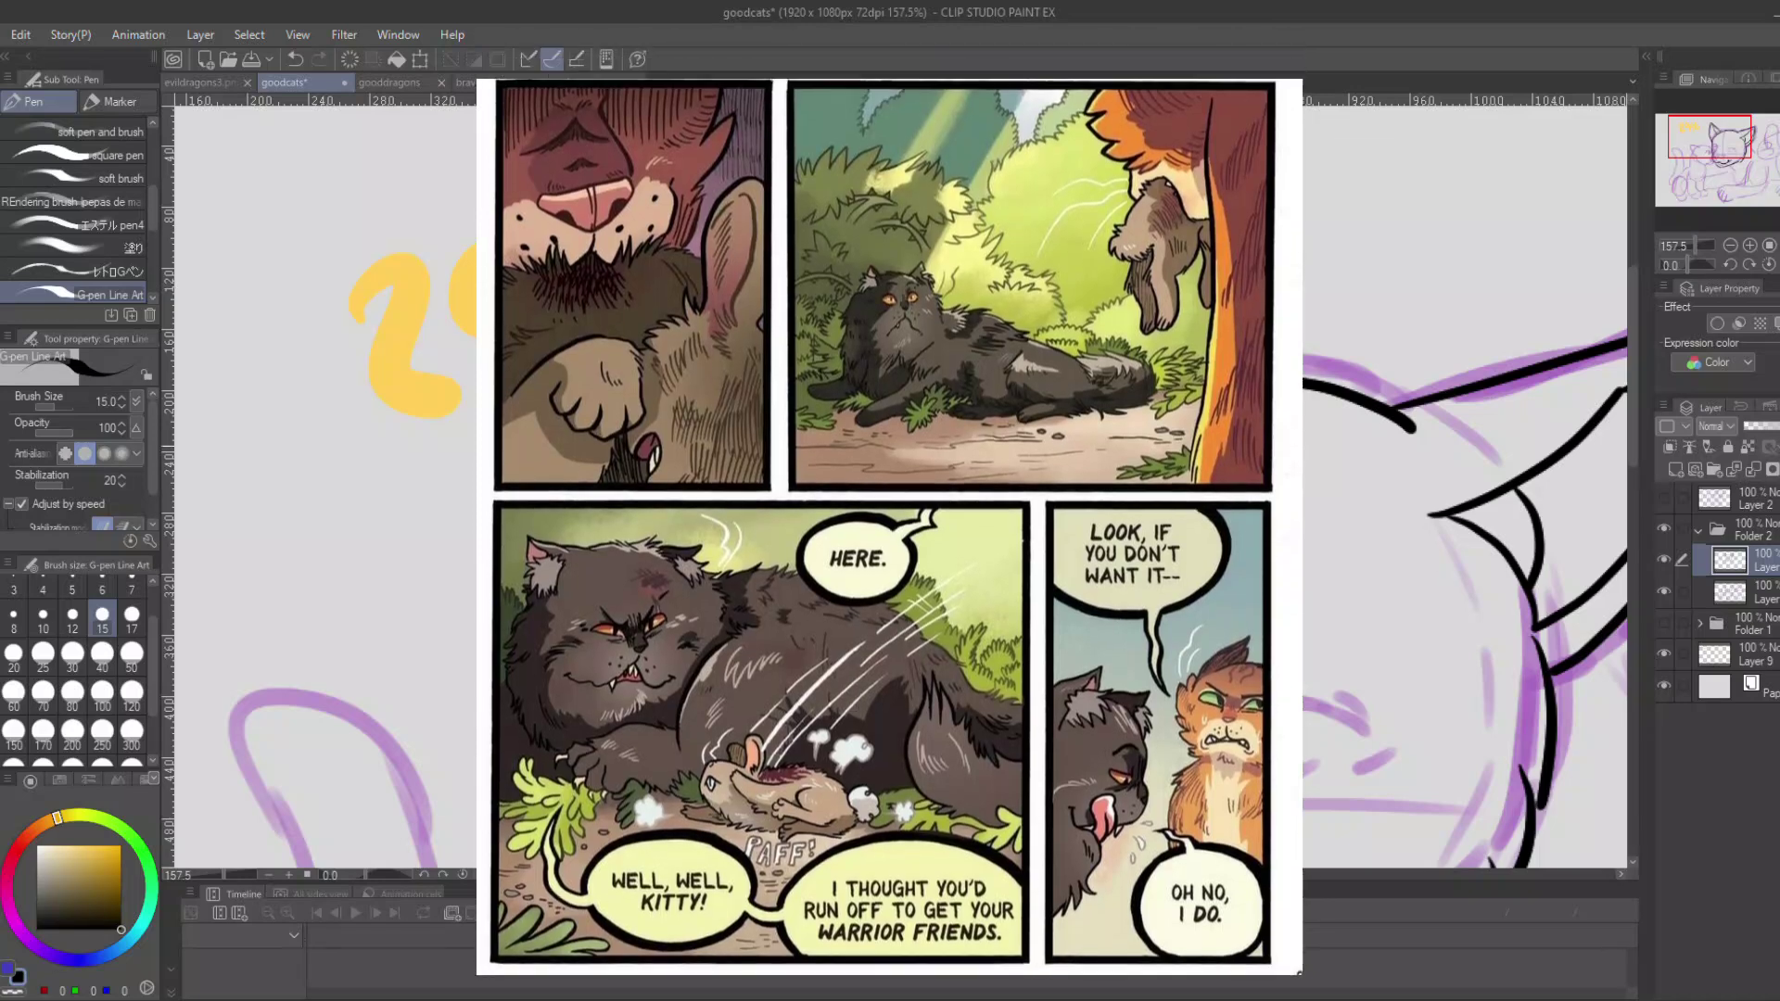
{"action": "key", "text": "ctrl+z"}
{"action": "left_click_drag", "start_coordinate": [940, 270], "coordinate": [923, 363]}
{"action": "left_click_drag", "start_coordinate": [977, 467], "coordinate": [974, 505]}
{"action": "left_click_drag", "start_coordinate": [1733, 145], "coordinate": [1745, 159]}
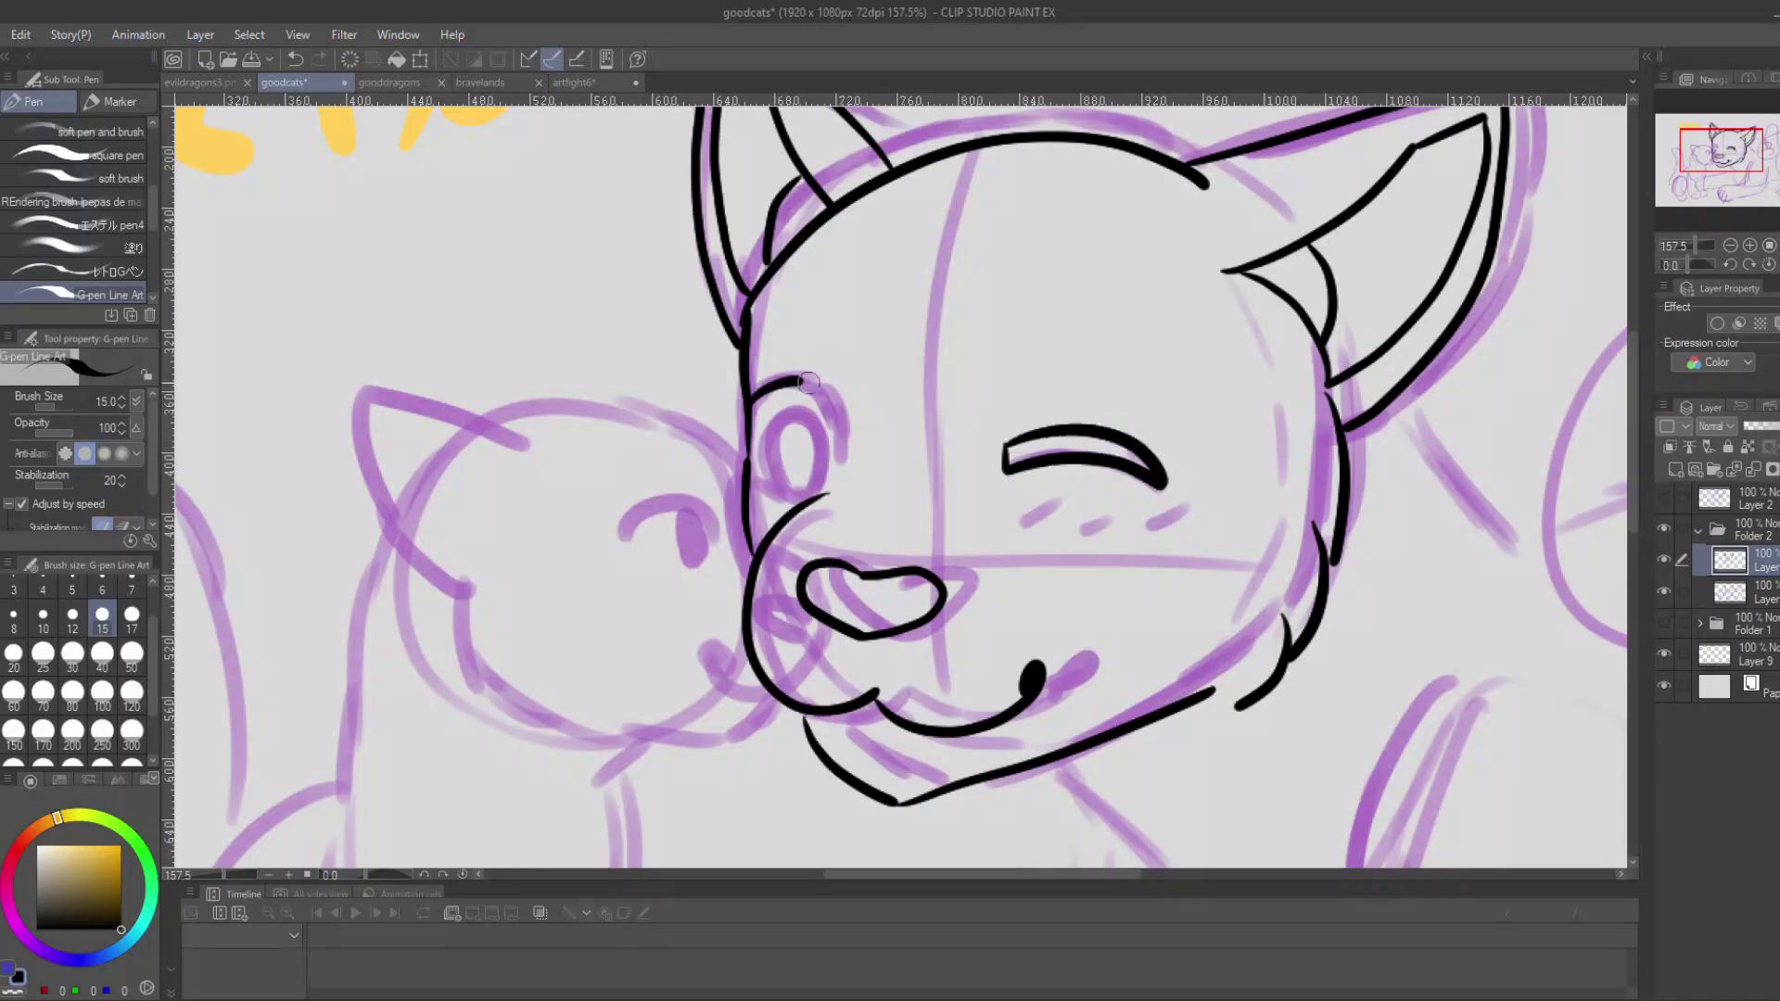
Ink the large cat's near front leg from the shoulder along the forearm and around the paw.
{"action": "left_click_drag", "start_coordinate": [1724, 148], "coordinate": [1742, 171]}
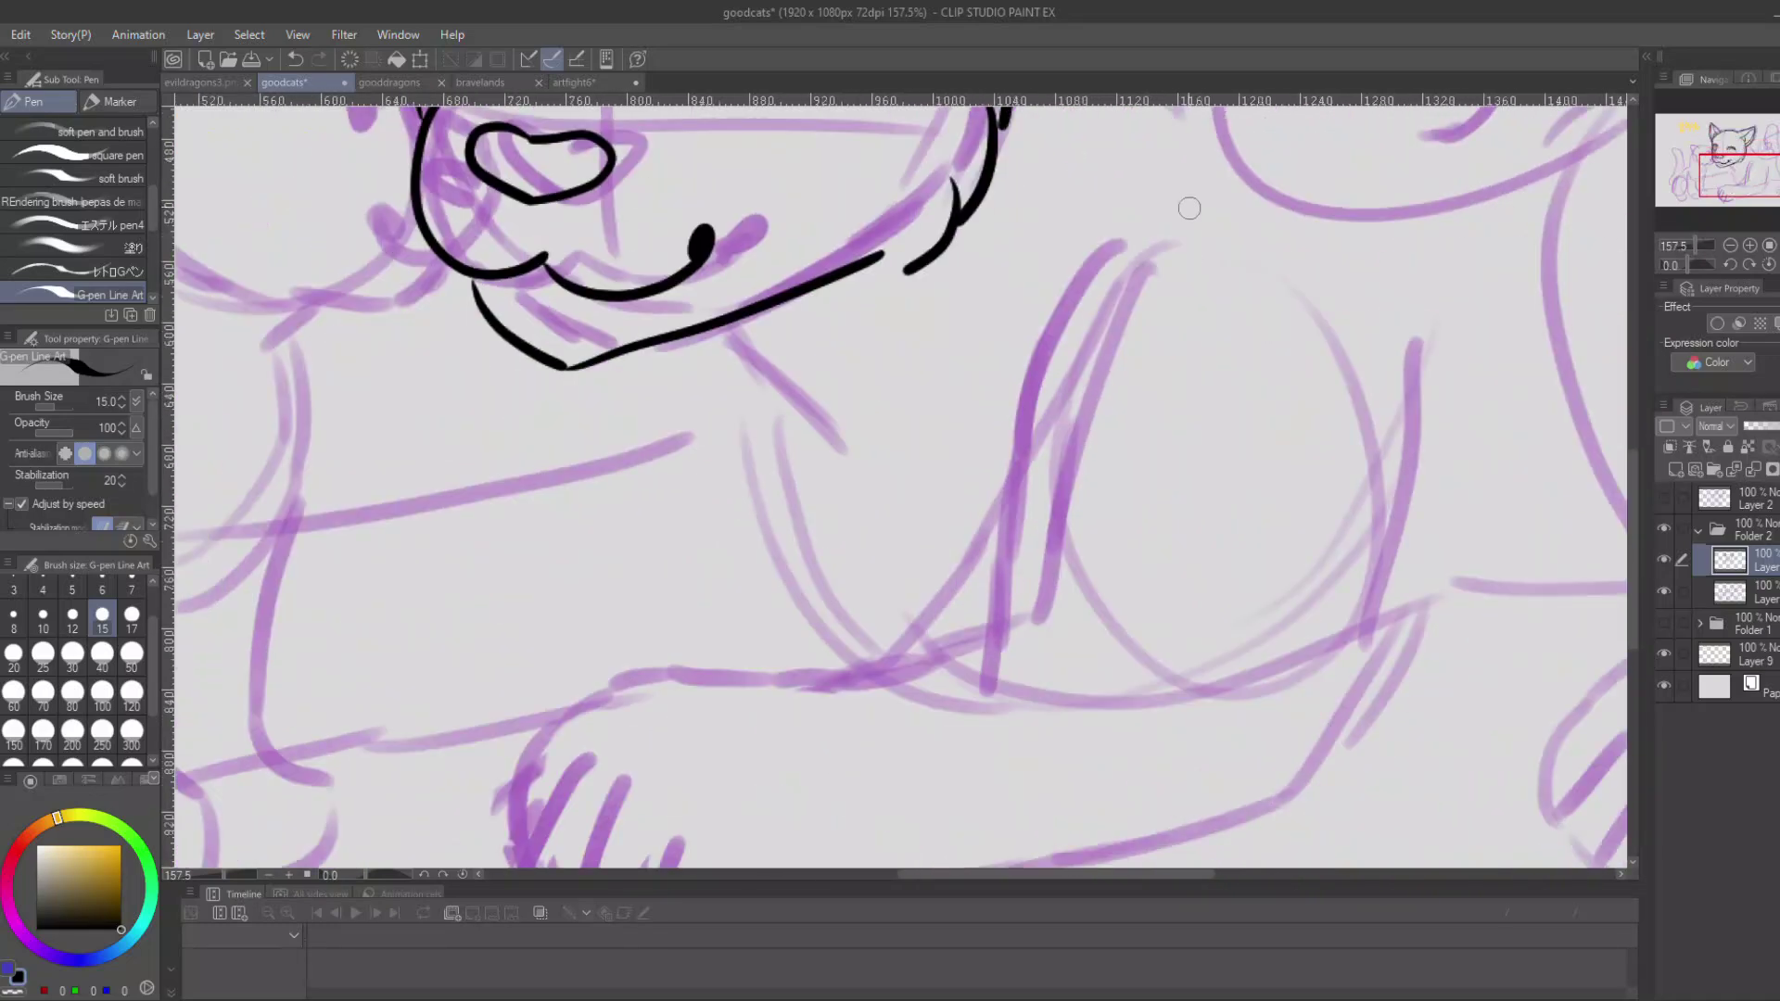
{"action": "key", "text": "ctrl+z"}
{"action": "left_click_drag", "start_coordinate": [1261, 250], "coordinate": [1094, 258]}
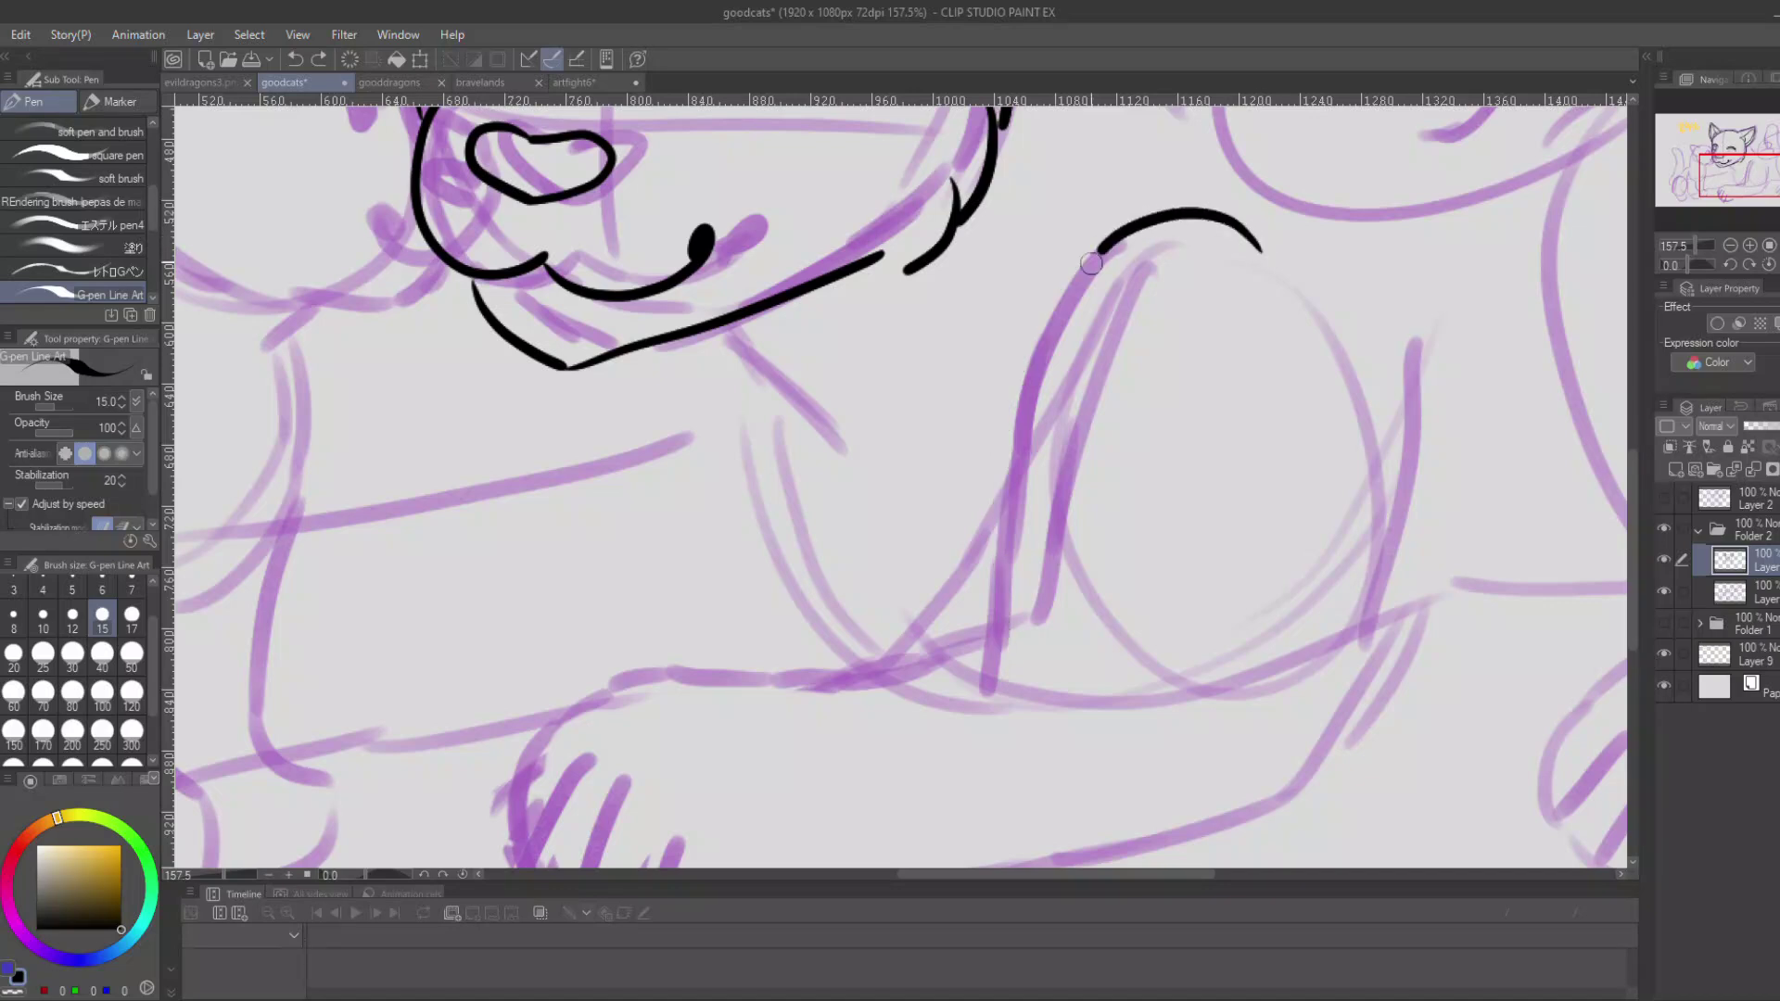
{"action": "left_click_drag", "start_coordinate": [987, 673], "coordinate": [986, 678]}
{"action": "left_click_drag", "start_coordinate": [922, 611], "coordinate": [1235, 419]}
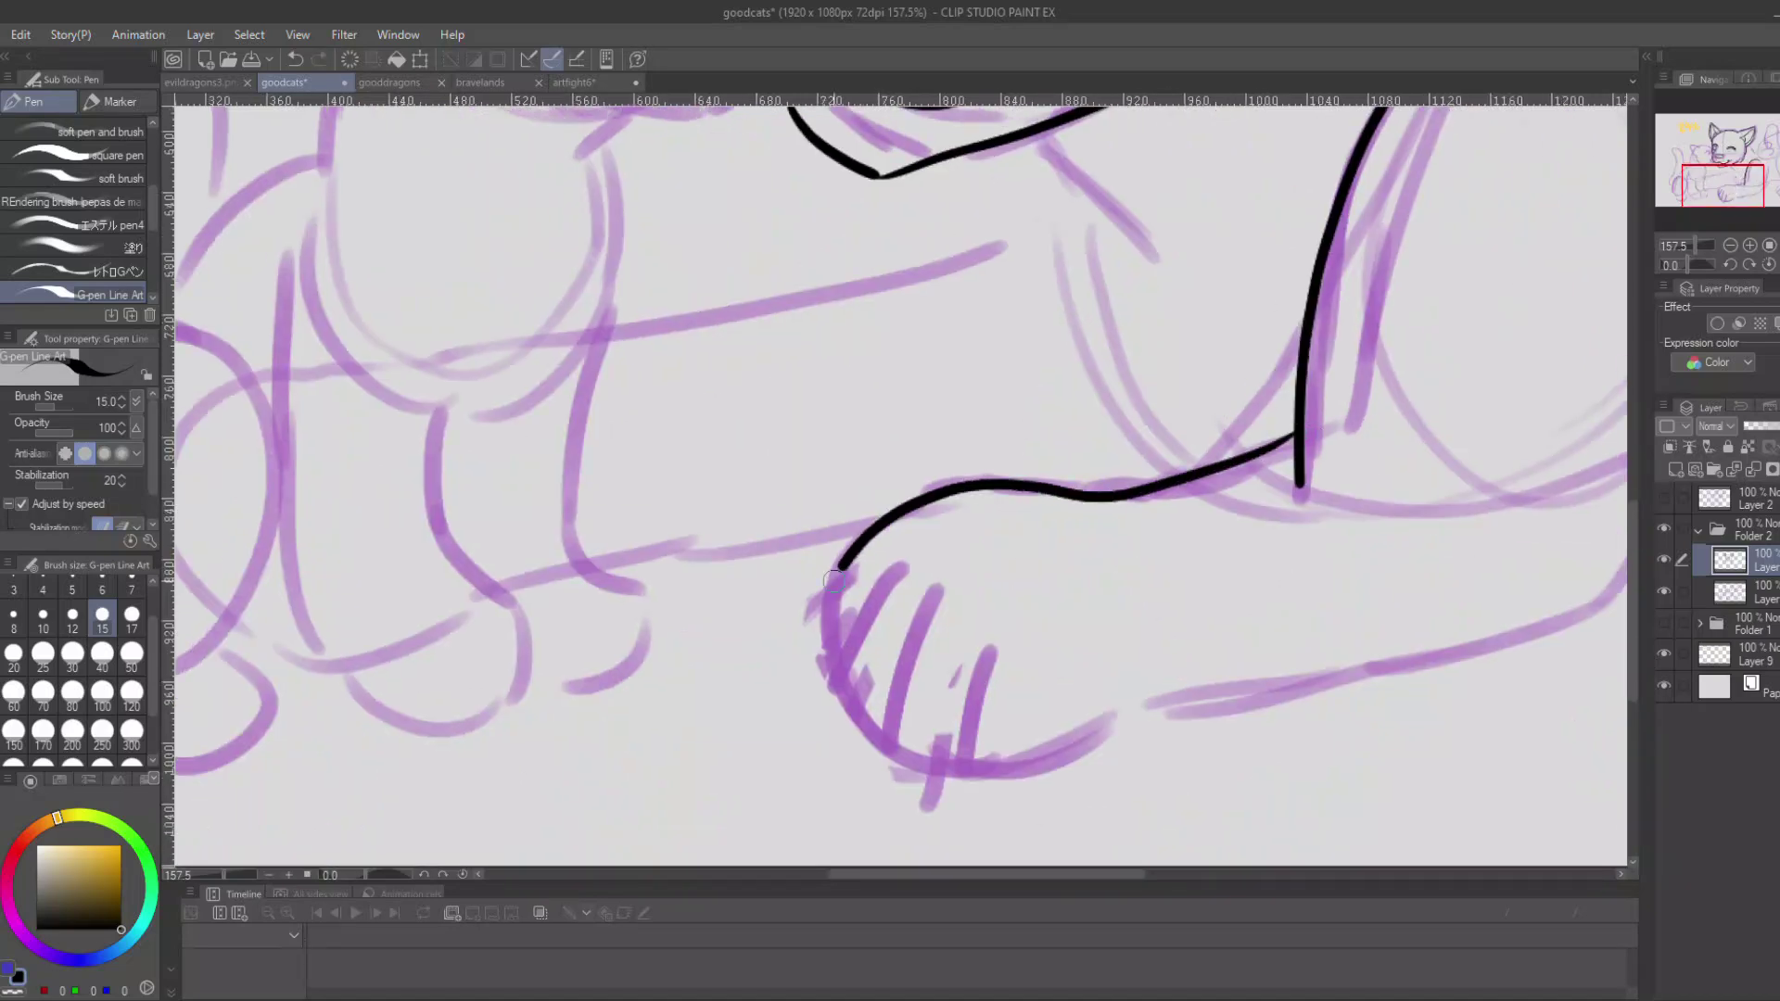
{"action": "left_click_drag", "start_coordinate": [1052, 758], "coordinate": [1655, 582]}
Ink the back edge of the near front leg, redoing the first try, and add toe and chest lines.
{"action": "left_click_drag", "start_coordinate": [1567, 390], "coordinate": [1252, 460]}
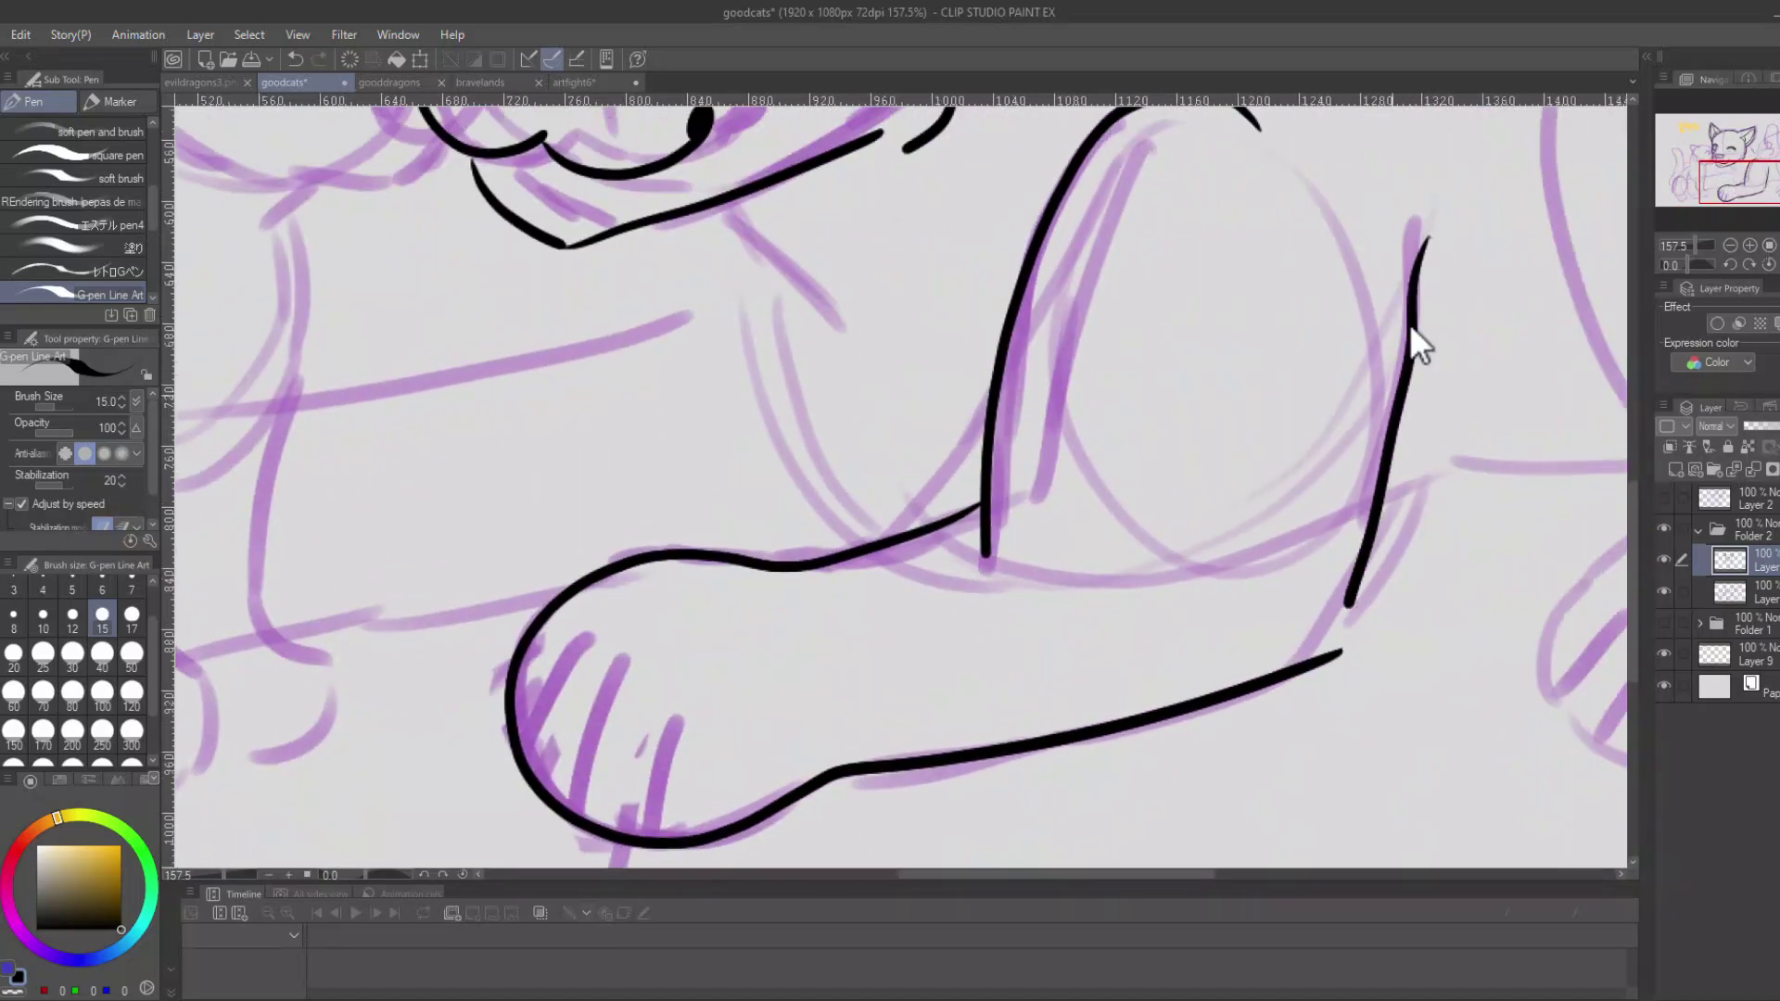
{"action": "key", "text": "ctrl+z"}
{"action": "left_click_drag", "start_coordinate": [1416, 227], "coordinate": [1394, 424]}
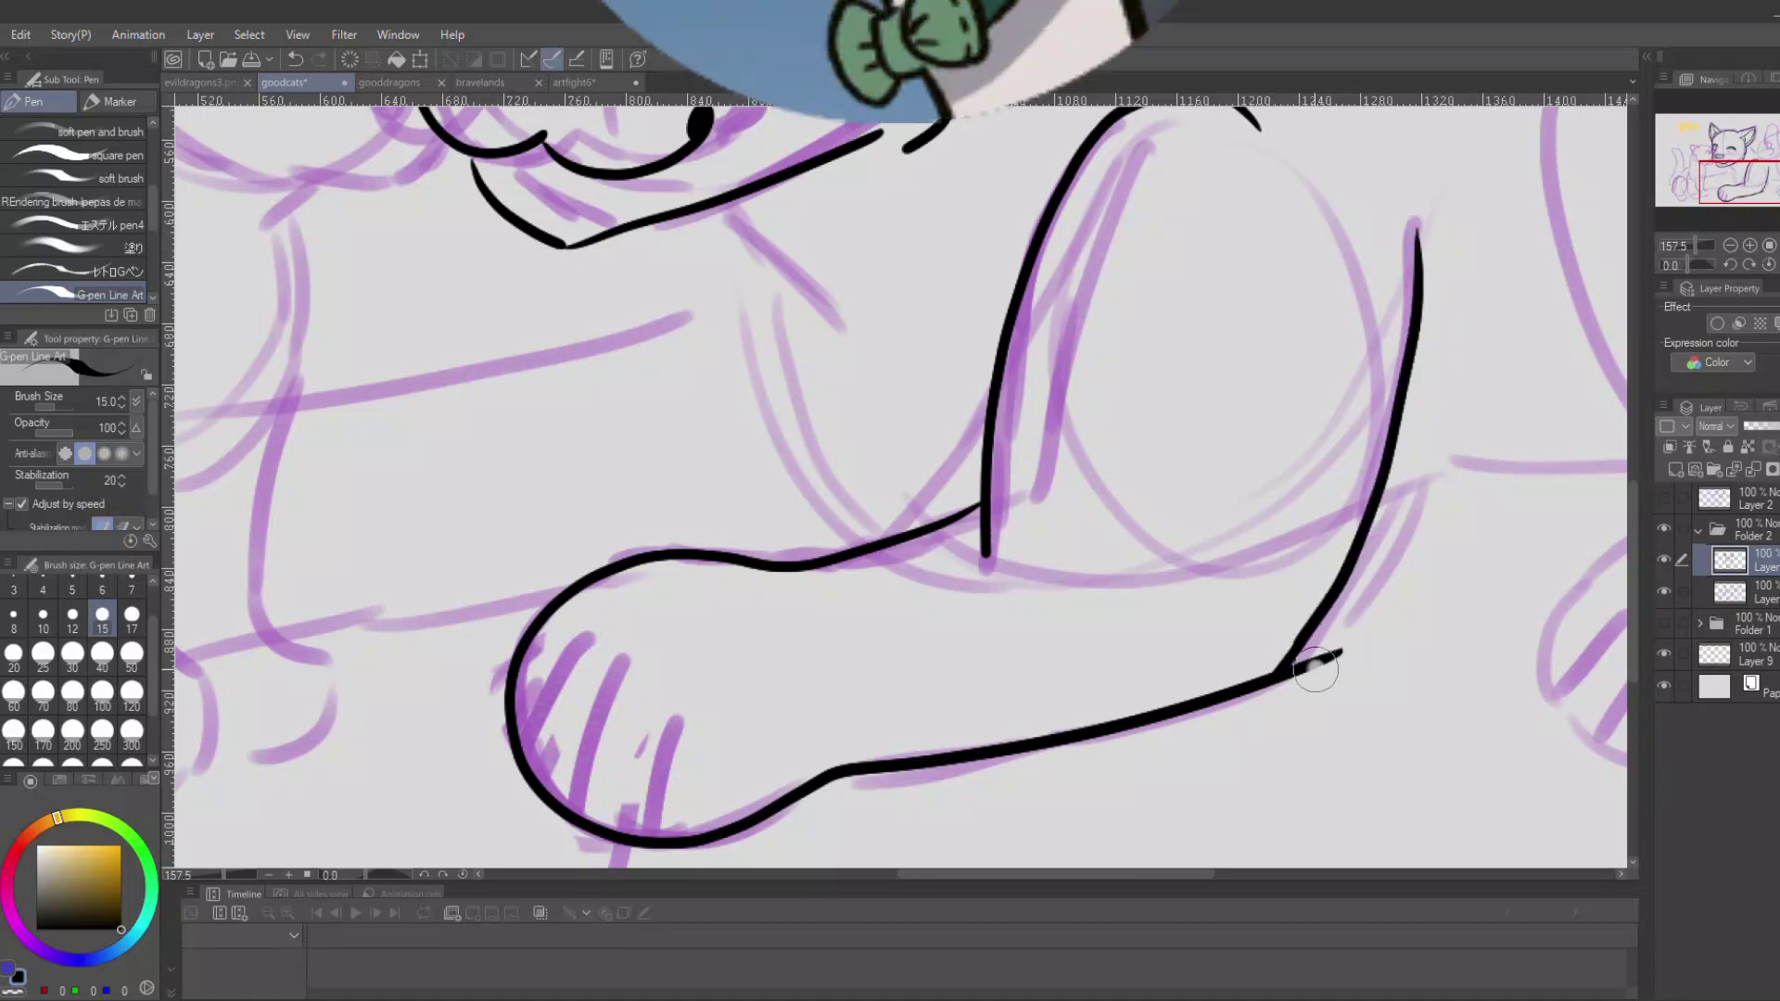
{"action": "mouse_move", "coordinate": [542, 730]}
{"action": "left_mouse_down"}
{"action": "mouse_move", "coordinate": [579, 785]}
{"action": "mouse_move", "coordinate": [573, 828]}
{"action": "left_mouse_up"}
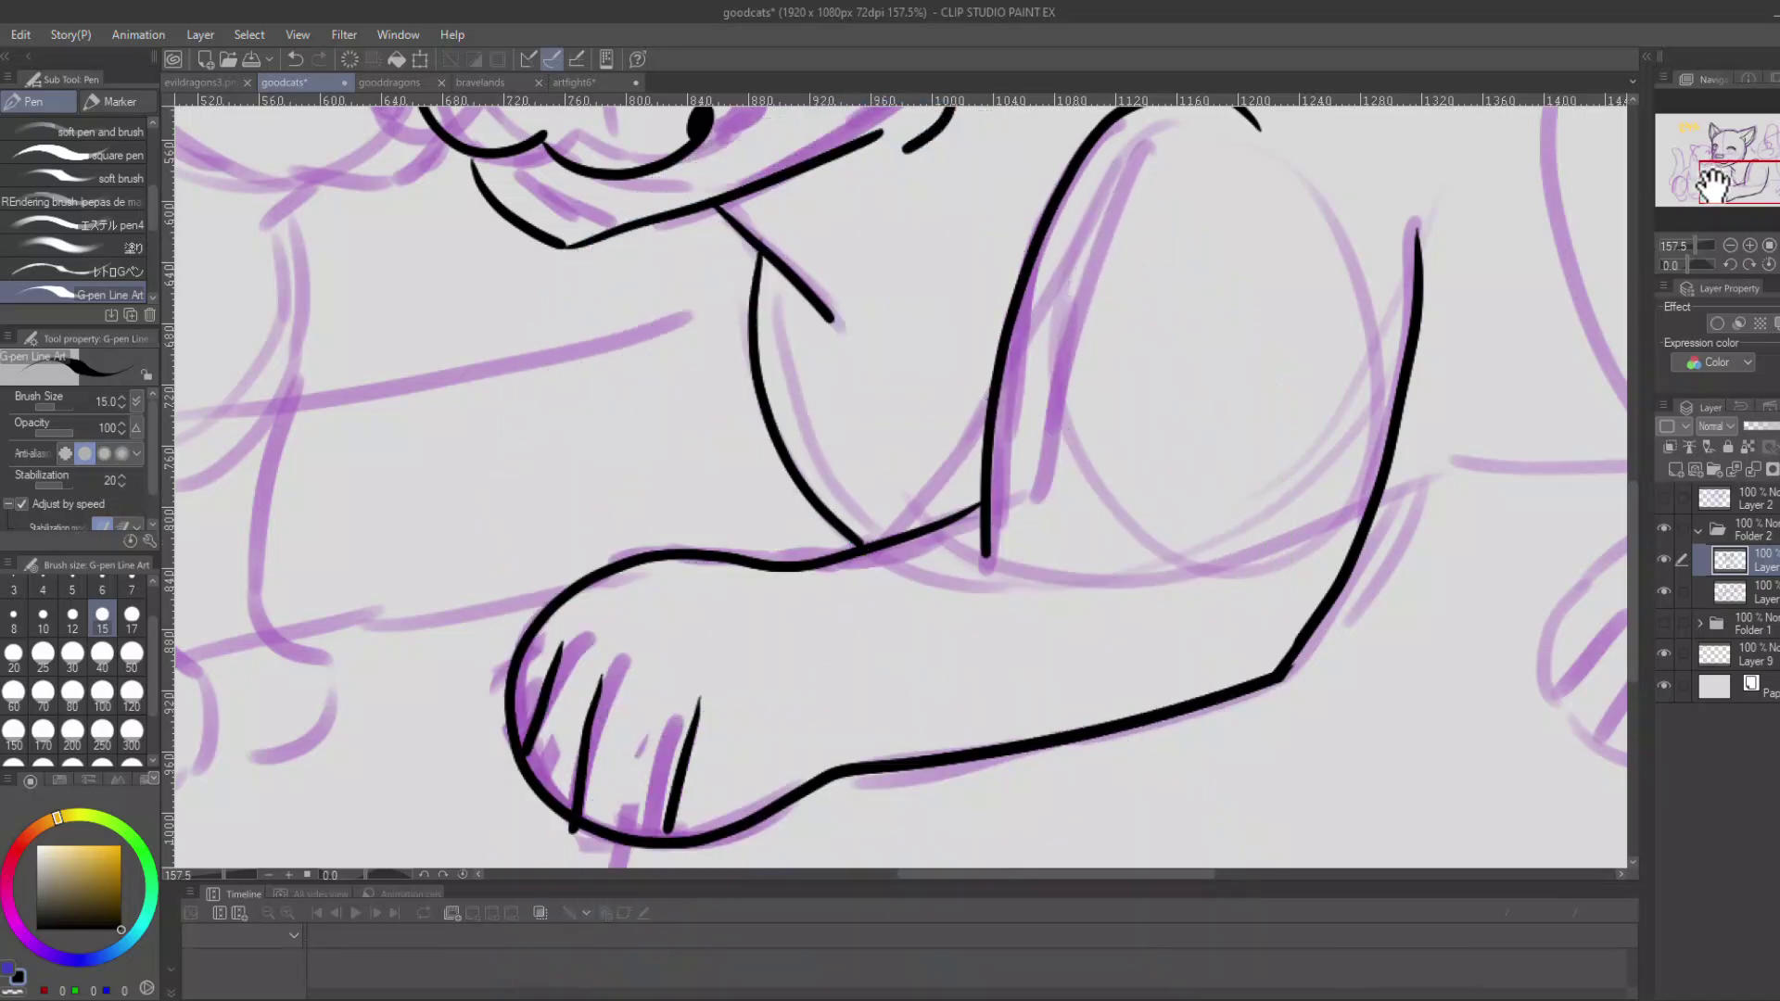
Ink the large cat's far outstretched front leg and the neck line behind its ear.
{"action": "left_click_drag", "start_coordinate": [1713, 181], "coordinate": [1672, 183]}
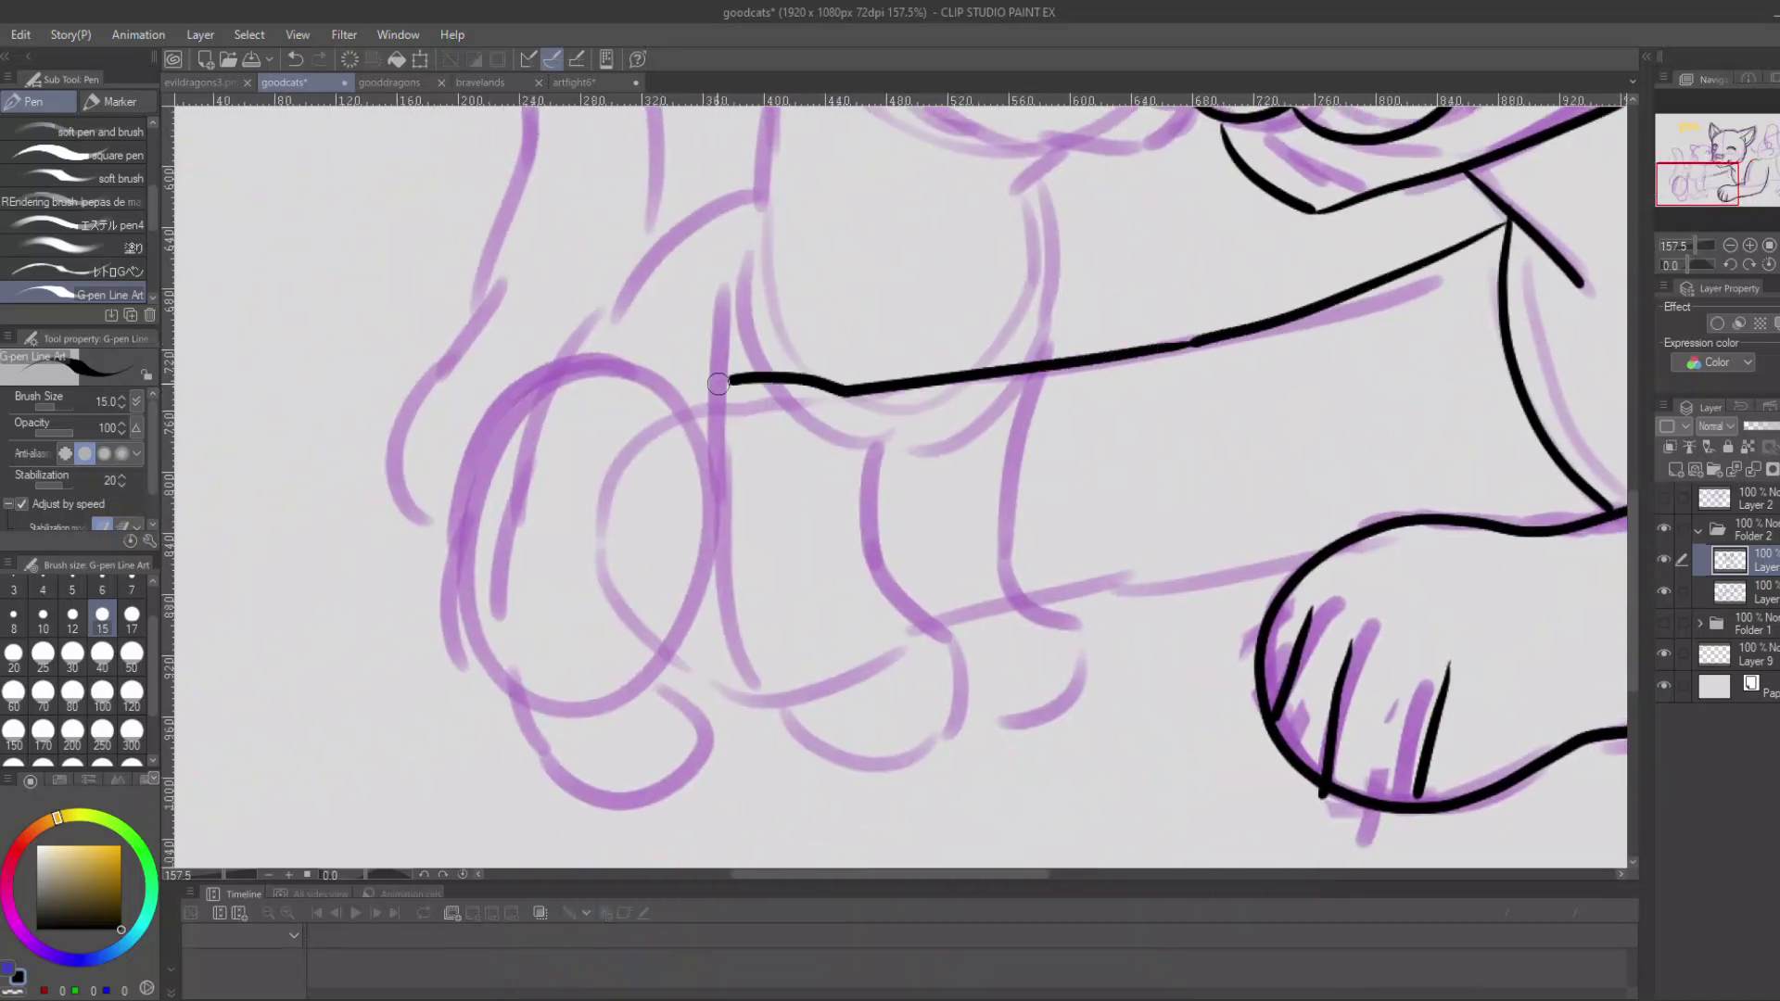
{"action": "left_click_drag", "start_coordinate": [1754, 183], "coordinate": [1750, 154]}
{"action": "left_click_drag", "start_coordinate": [1694, 246], "coordinate": [1641, 264]}
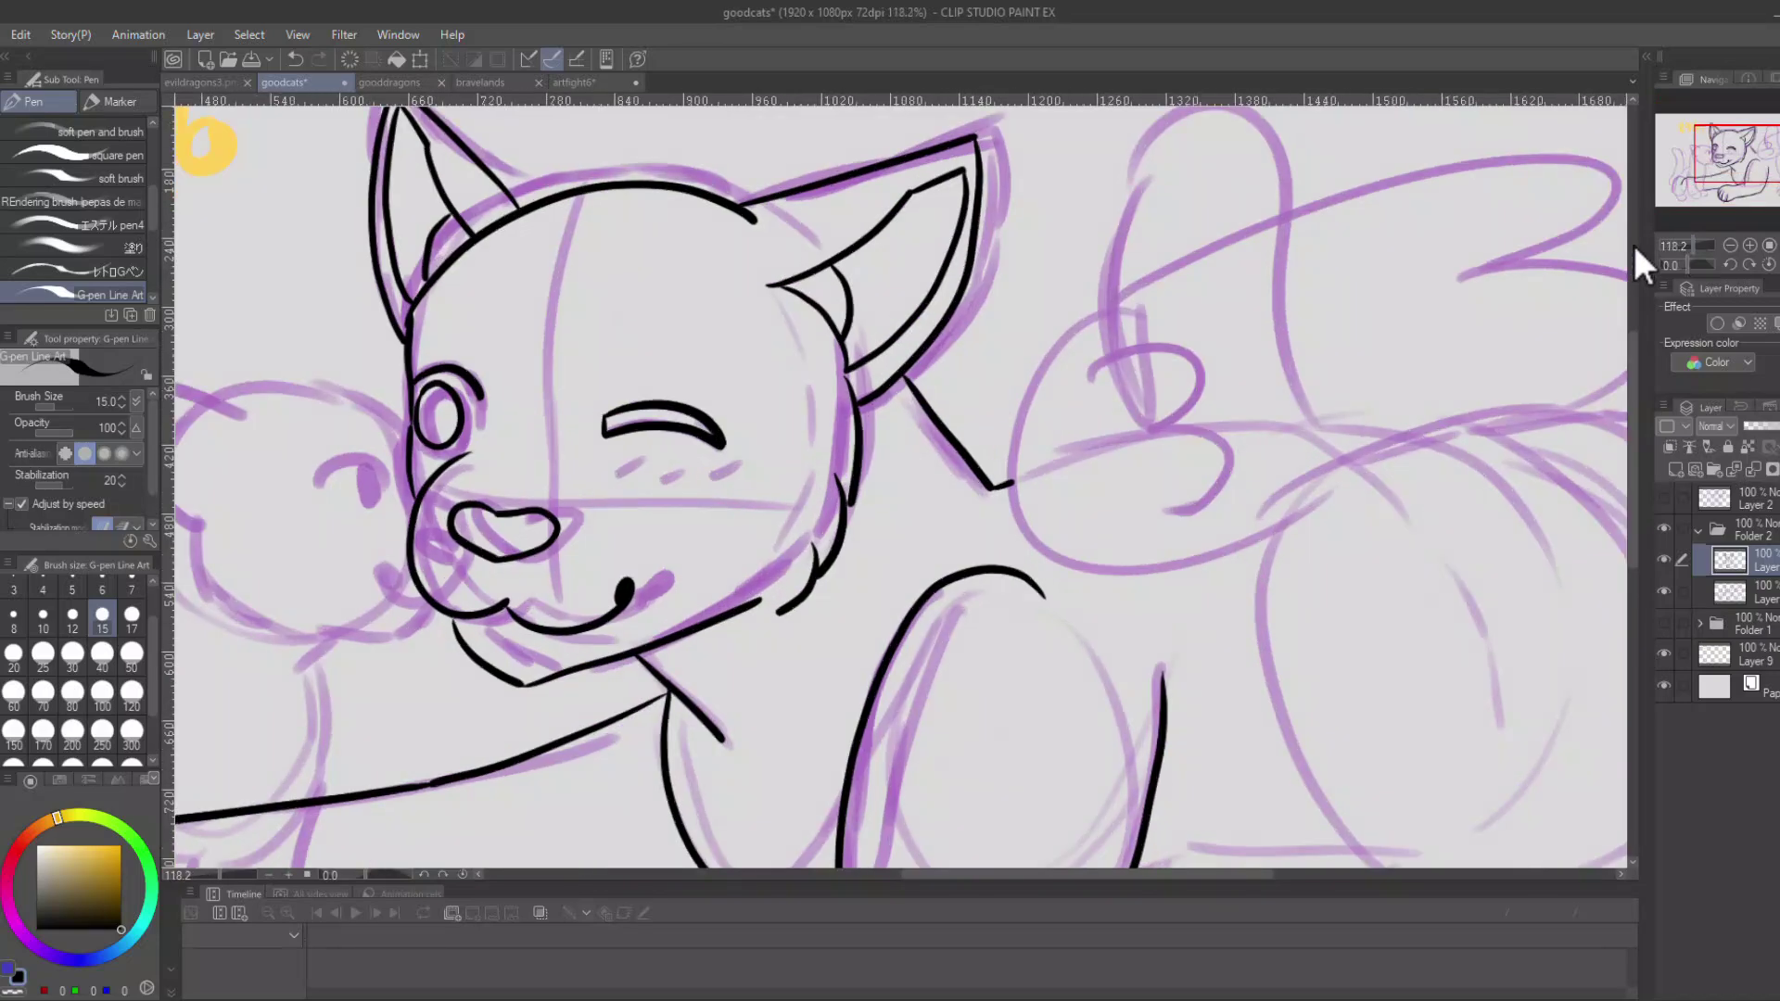
Ink the wing with its inner feather scallops and the tufted tail tip behind it, undoing one stroke.
{"action": "left_click", "coordinate": [1763, 151]}
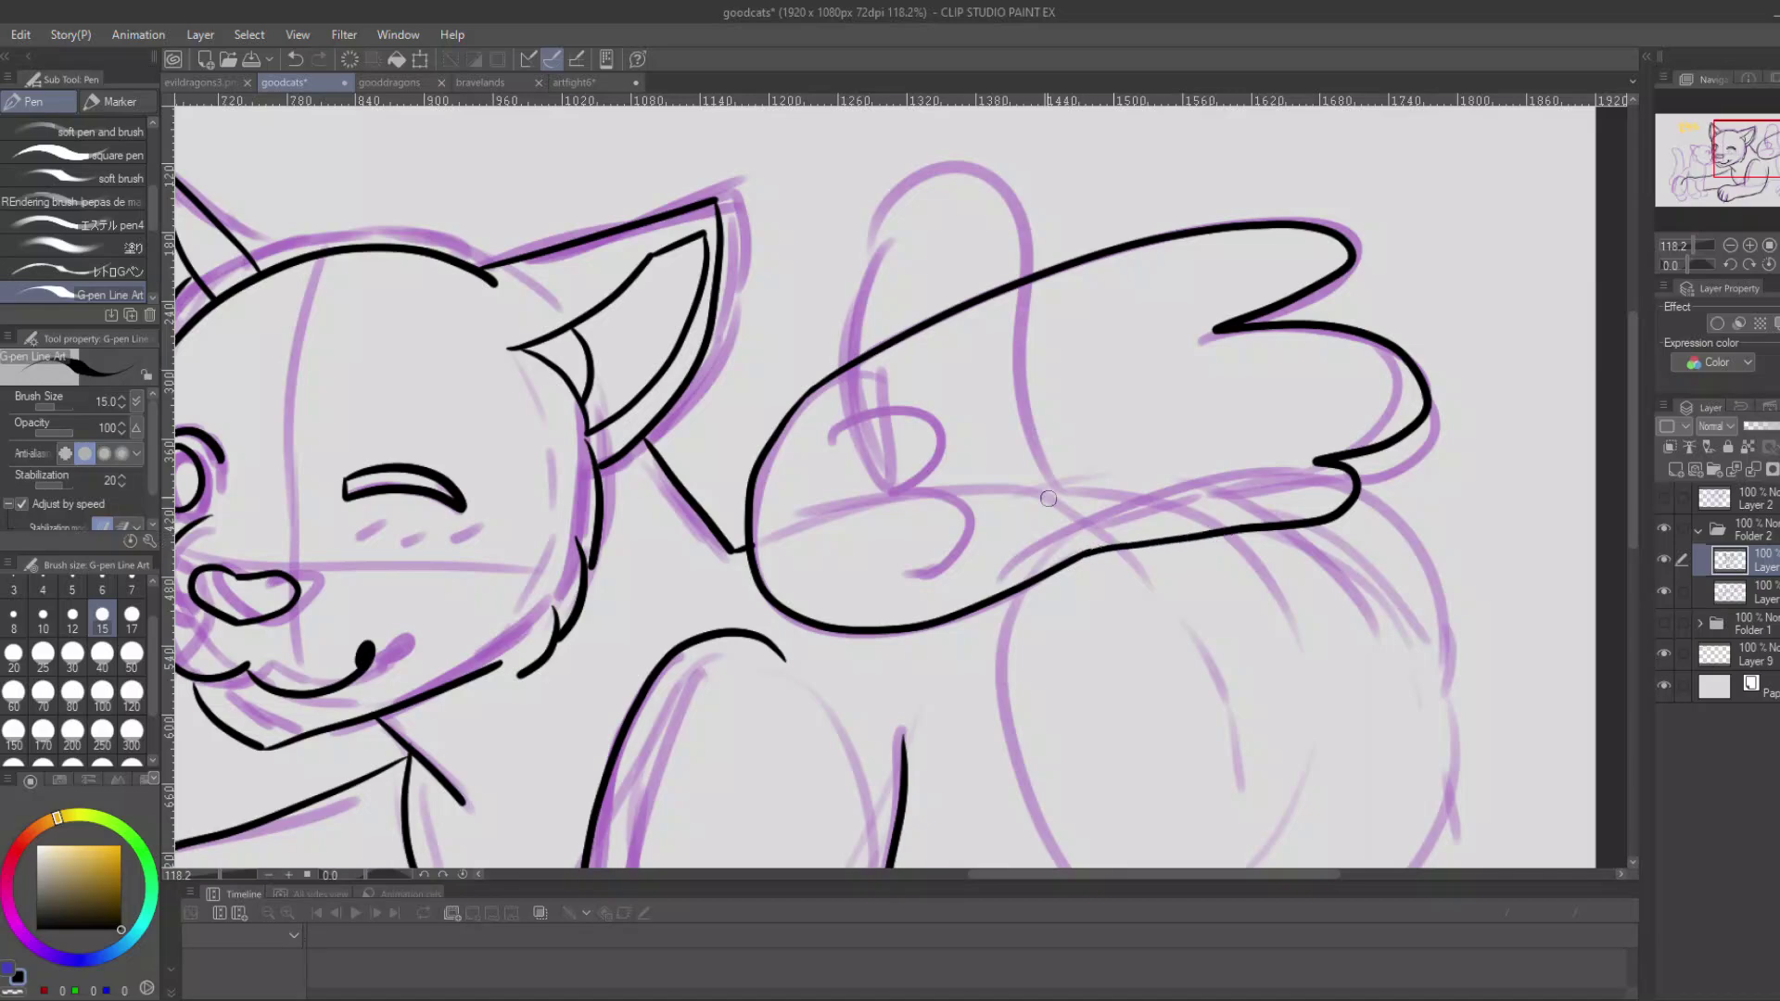
{"action": "mouse_move", "coordinate": [830, 408]}
{"action": "left_mouse_down"}
{"action": "mouse_move", "coordinate": [927, 482]}
{"action": "mouse_move", "coordinate": [913, 570]}
{"action": "left_mouse_up"}
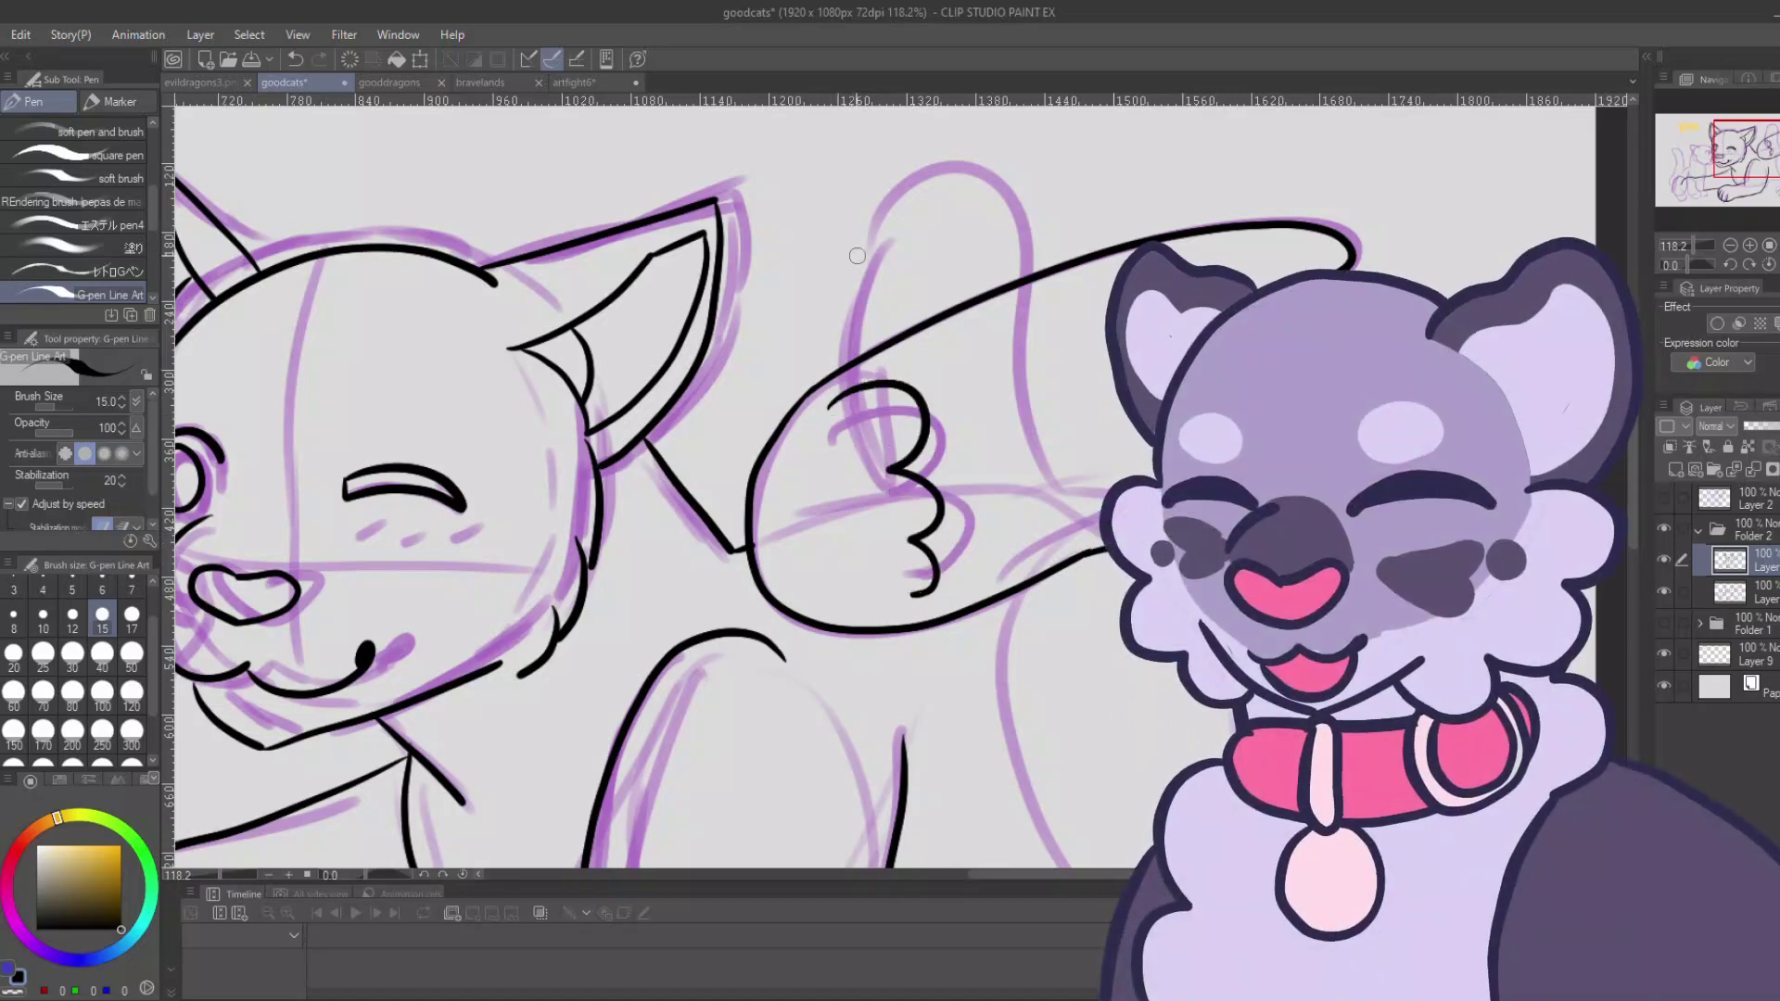
{"action": "key", "text": "ctrl+z"}
{"action": "mouse_move", "coordinate": [849, 321]}
{"action": "left_mouse_down"}
{"action": "mouse_move", "coordinate": [842, 359]}
{"action": "mouse_move", "coordinate": [825, 227]}
{"action": "left_mouse_up"}
{"action": "mouse_move", "coordinate": [845, 267]}
{"action": "left_mouse_down"}
{"action": "mouse_move", "coordinate": [1019, 118]}
{"action": "mouse_move", "coordinate": [1043, 232]}
{"action": "left_mouse_up"}
{"action": "left_click_drag", "start_coordinate": [1017, 232], "coordinate": [1048, 278]}
Ink the large cat's thigh, belly line, rump and hind paw with its toes.
{"action": "left_click_drag", "start_coordinate": [1720, 145], "coordinate": [1722, 162]}
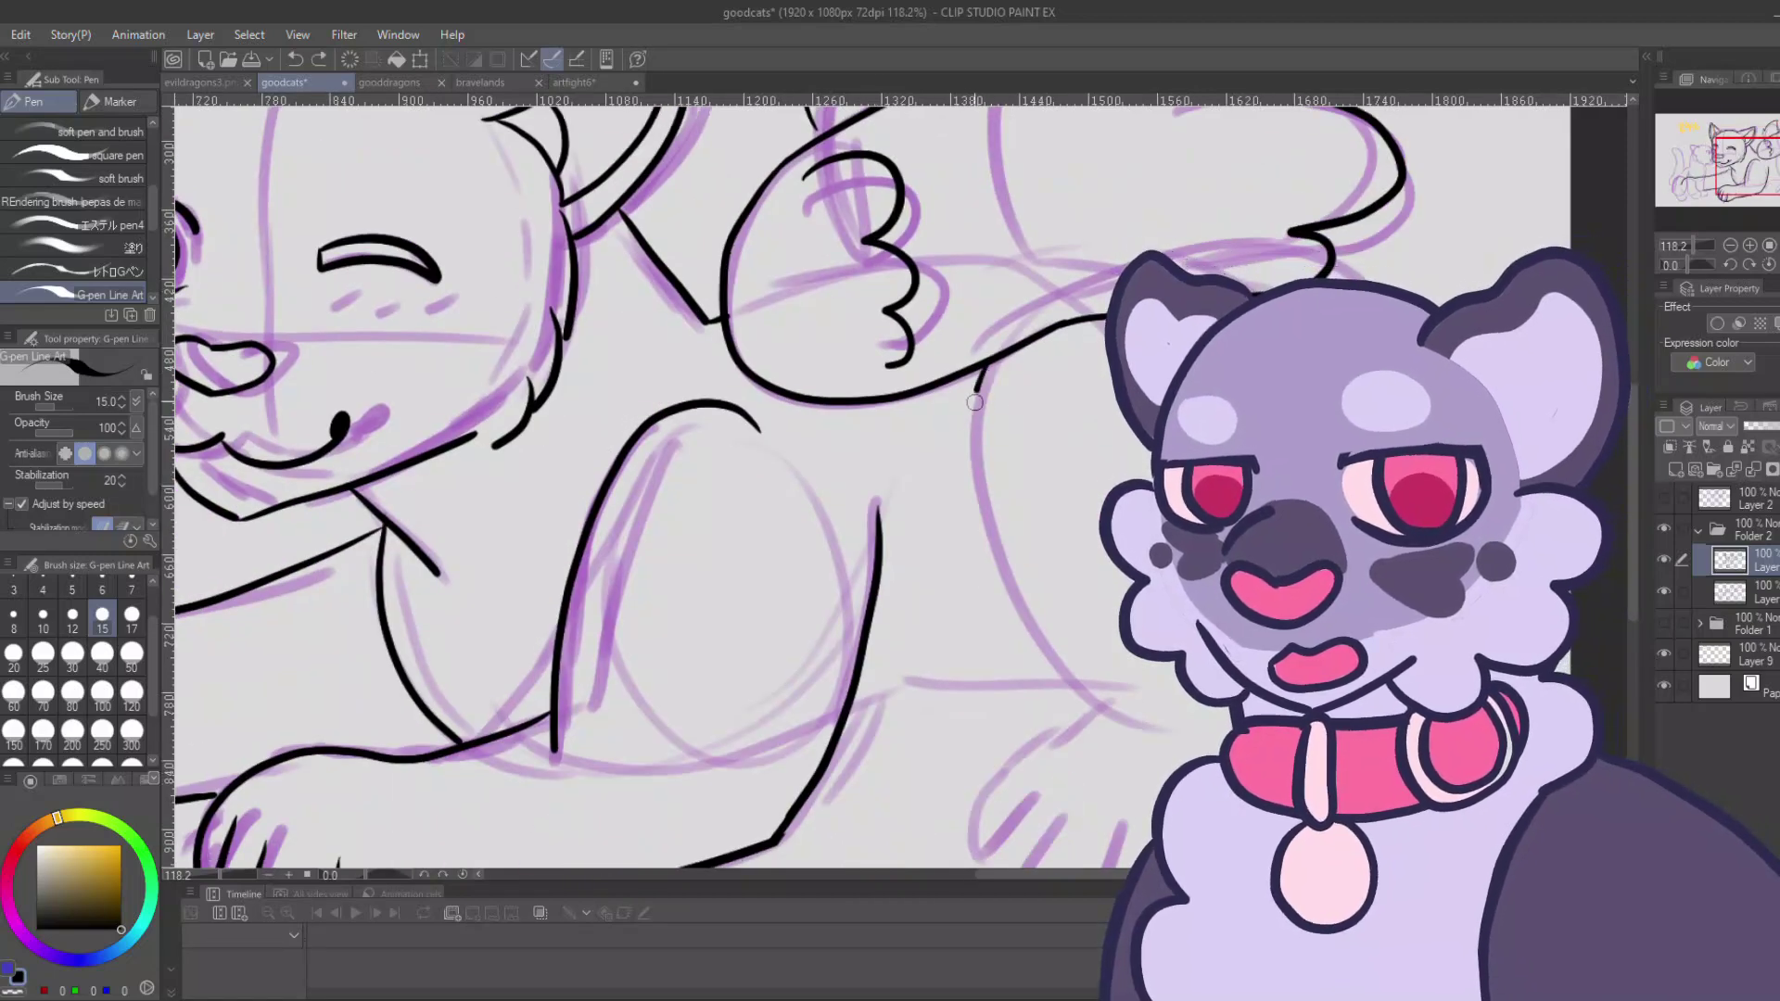
{"action": "mouse_move", "coordinate": [990, 367]}
{"action": "left_mouse_down"}
{"action": "mouse_move", "coordinate": [1012, 582]}
{"action": "mouse_move", "coordinate": [1136, 732]}
{"action": "left_mouse_up"}
{"action": "left_click_drag", "start_coordinate": [848, 716], "coordinate": [1091, 696]}
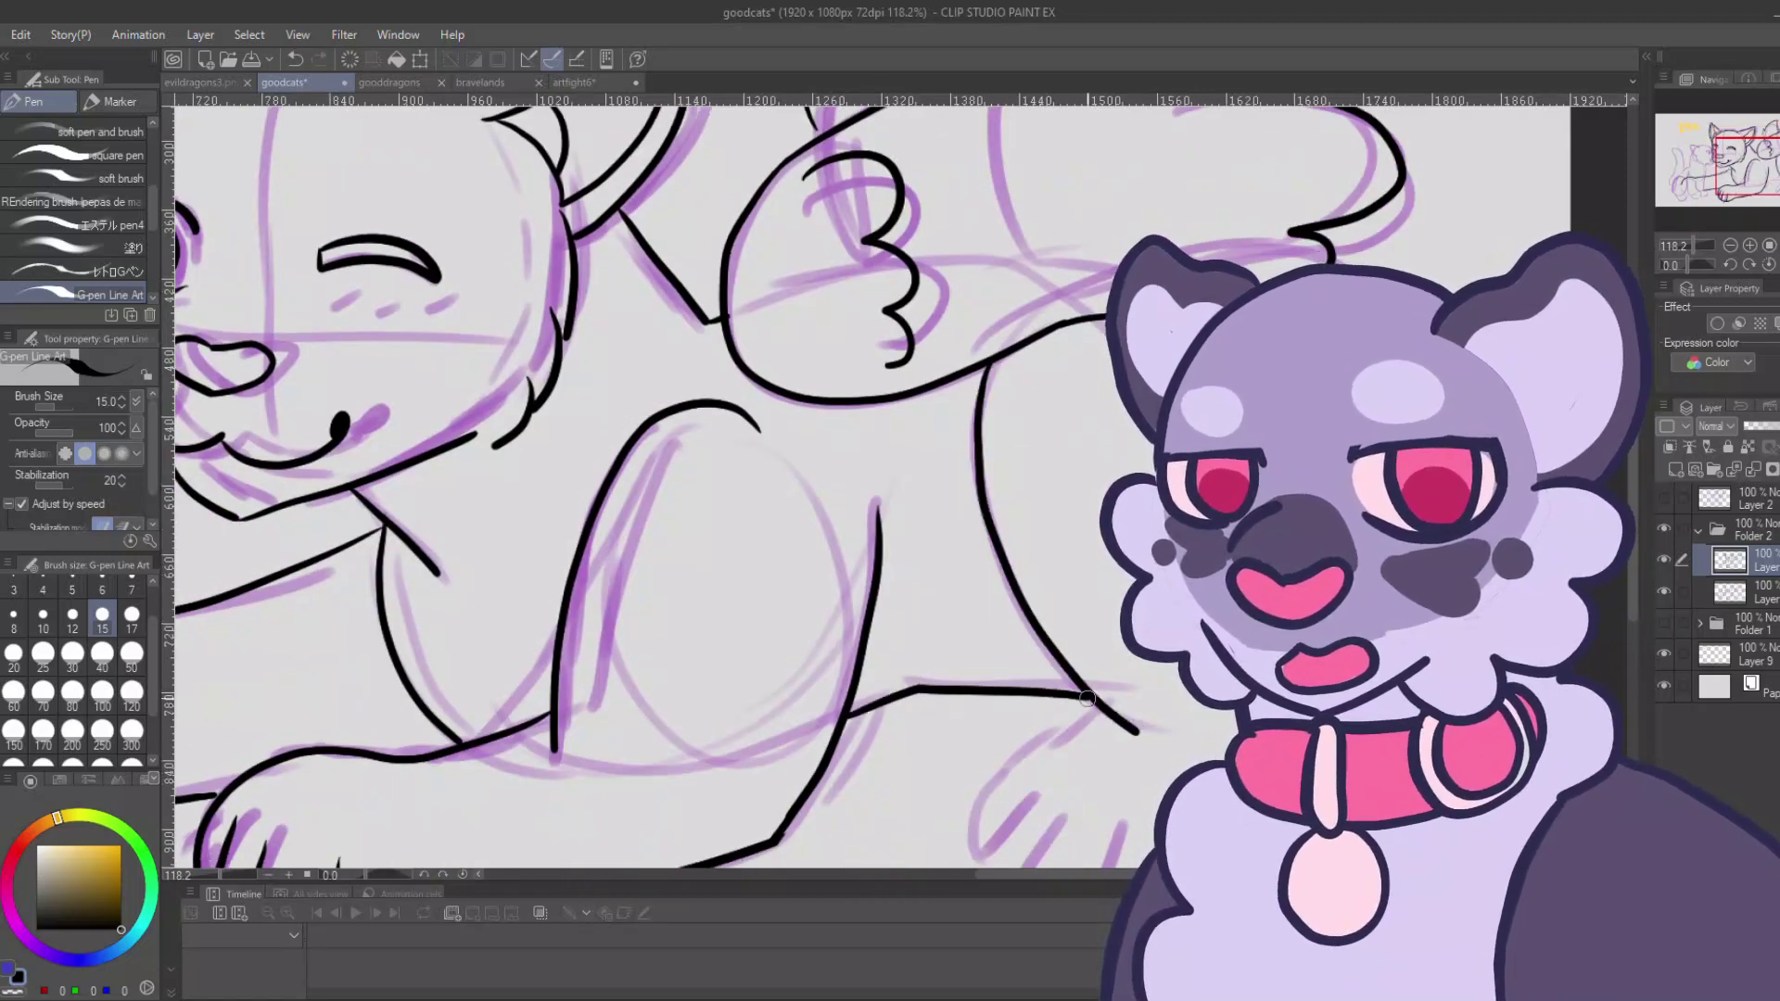
{"action": "left_click_drag", "start_coordinate": [1410, 583], "coordinate": [1311, 782]}
{"action": "left_click_drag", "start_coordinate": [1739, 163], "coordinate": [1732, 174]}
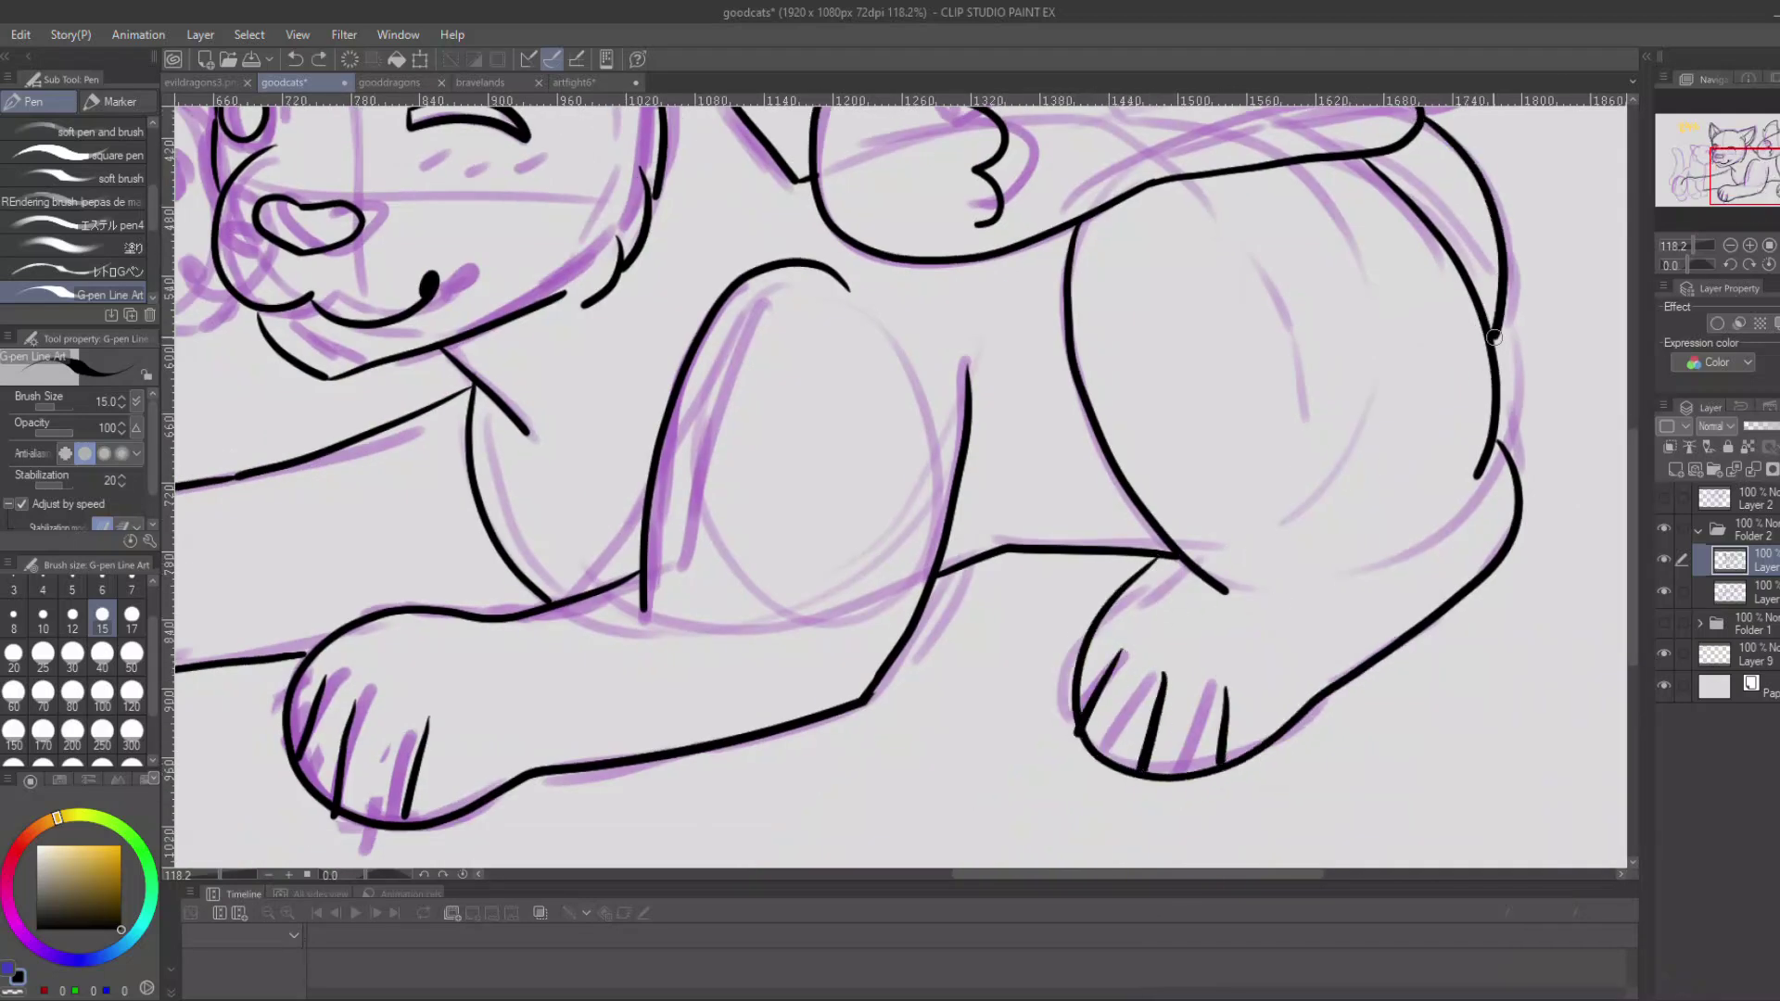
Clean up the line ends where the tufted tail meets the wing.
{"action": "left_click_drag", "start_coordinate": [1693, 246], "coordinate": [1692, 246]}
{"action": "left_click_drag", "start_coordinate": [1736, 175], "coordinate": [1728, 139]}
{"action": "left_click", "coordinate": [1698, 246]}
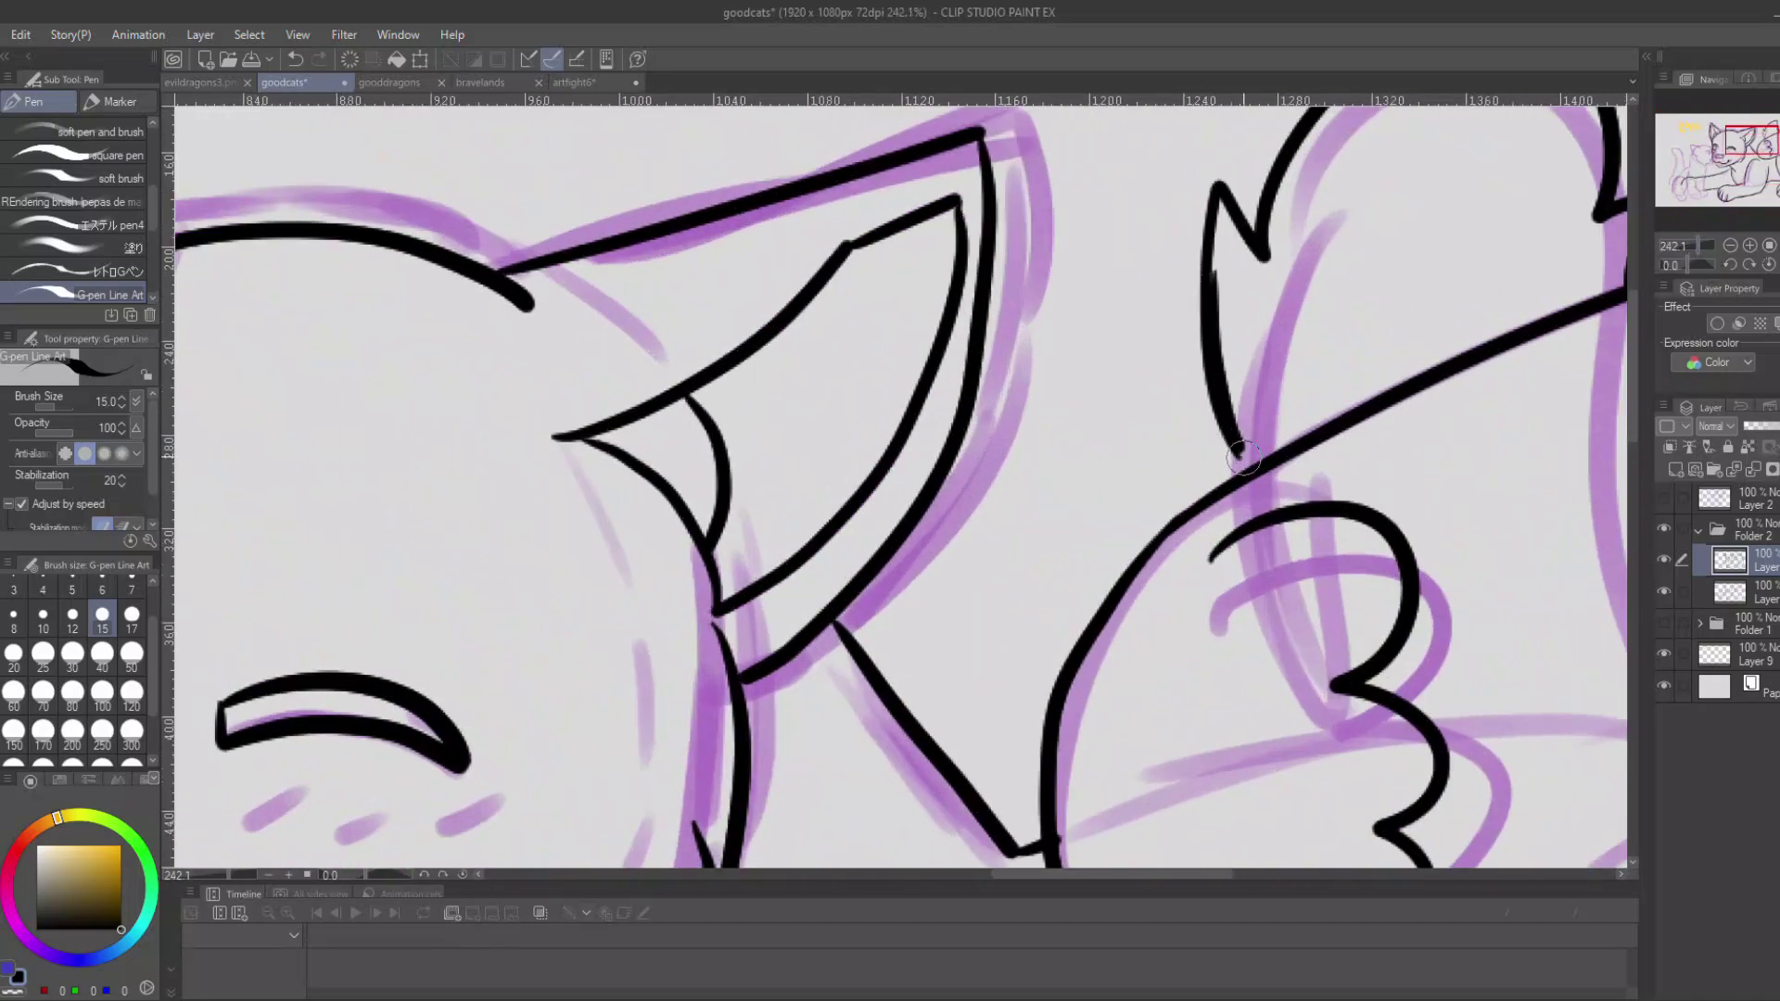
{"action": "left_click_drag", "start_coordinate": [1688, 246], "coordinate": [1693, 245]}
{"action": "left_click_drag", "start_coordinate": [1734, 153], "coordinate": [1705, 172]}
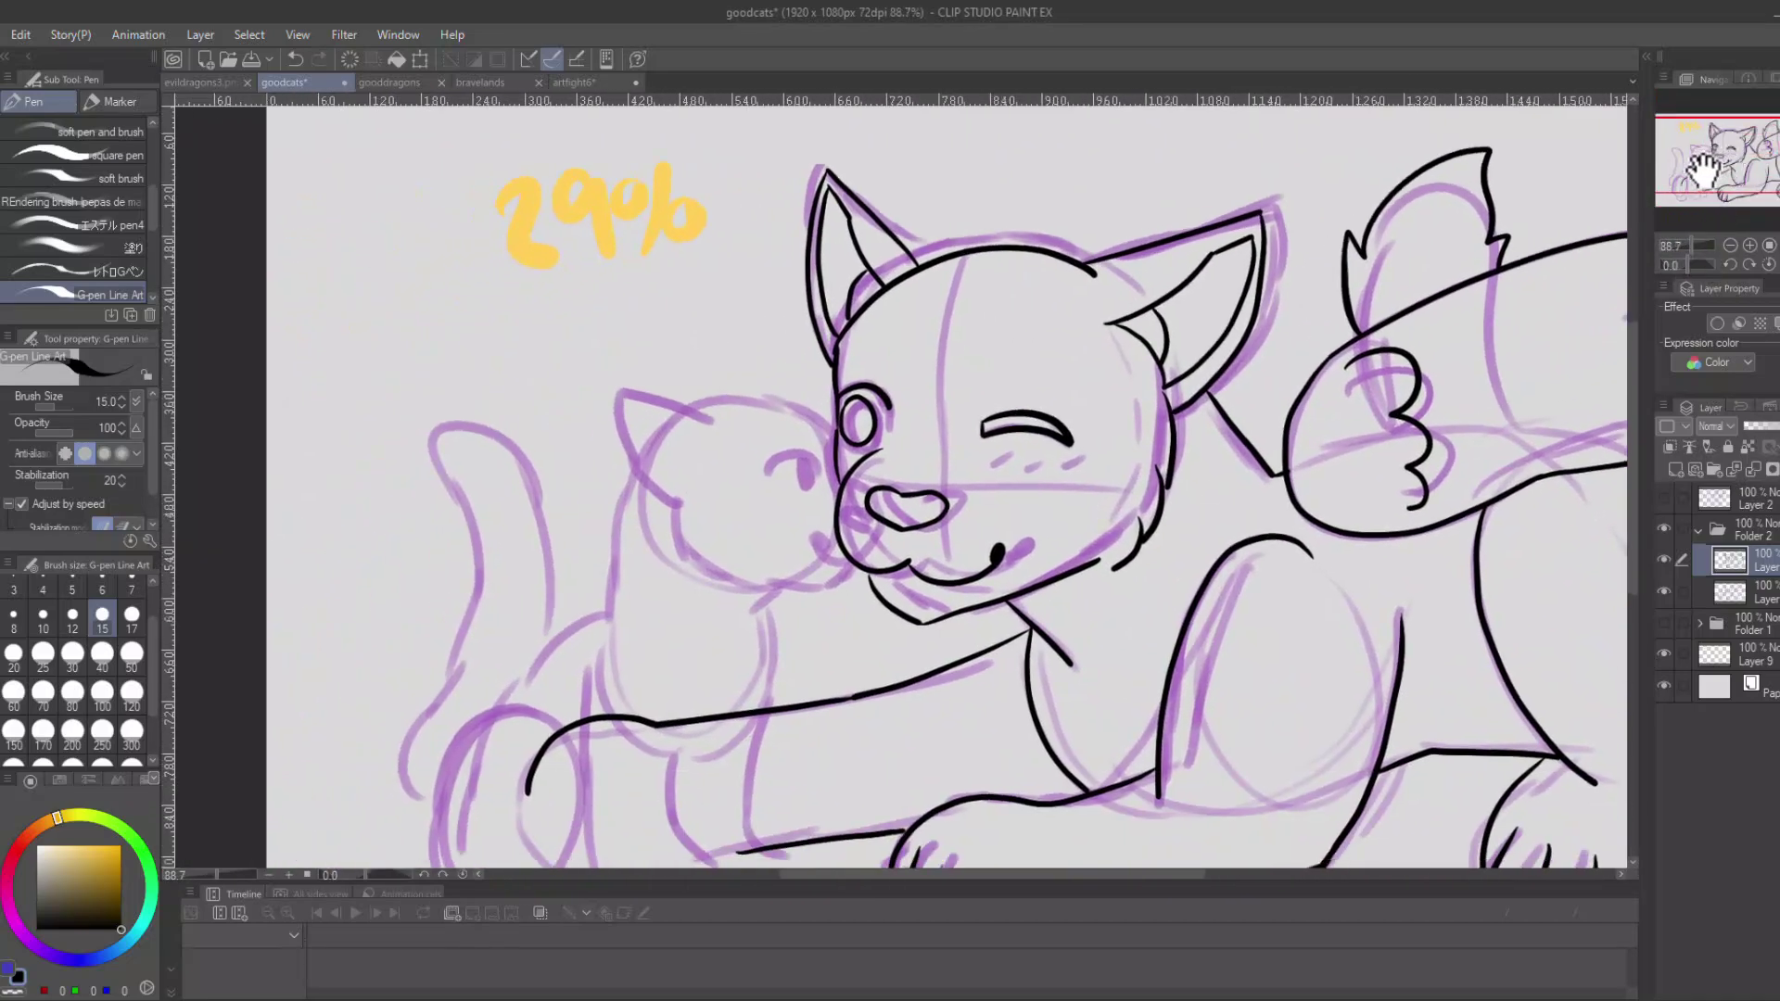
Fill the large cat's winking eye with black and check the line art with the sketch briefly hidden.
{"action": "left_click", "coordinate": [0, 510]}
{"action": "left_click", "coordinate": [1031, 423]}
{"action": "left_click", "coordinate": [1665, 591]}
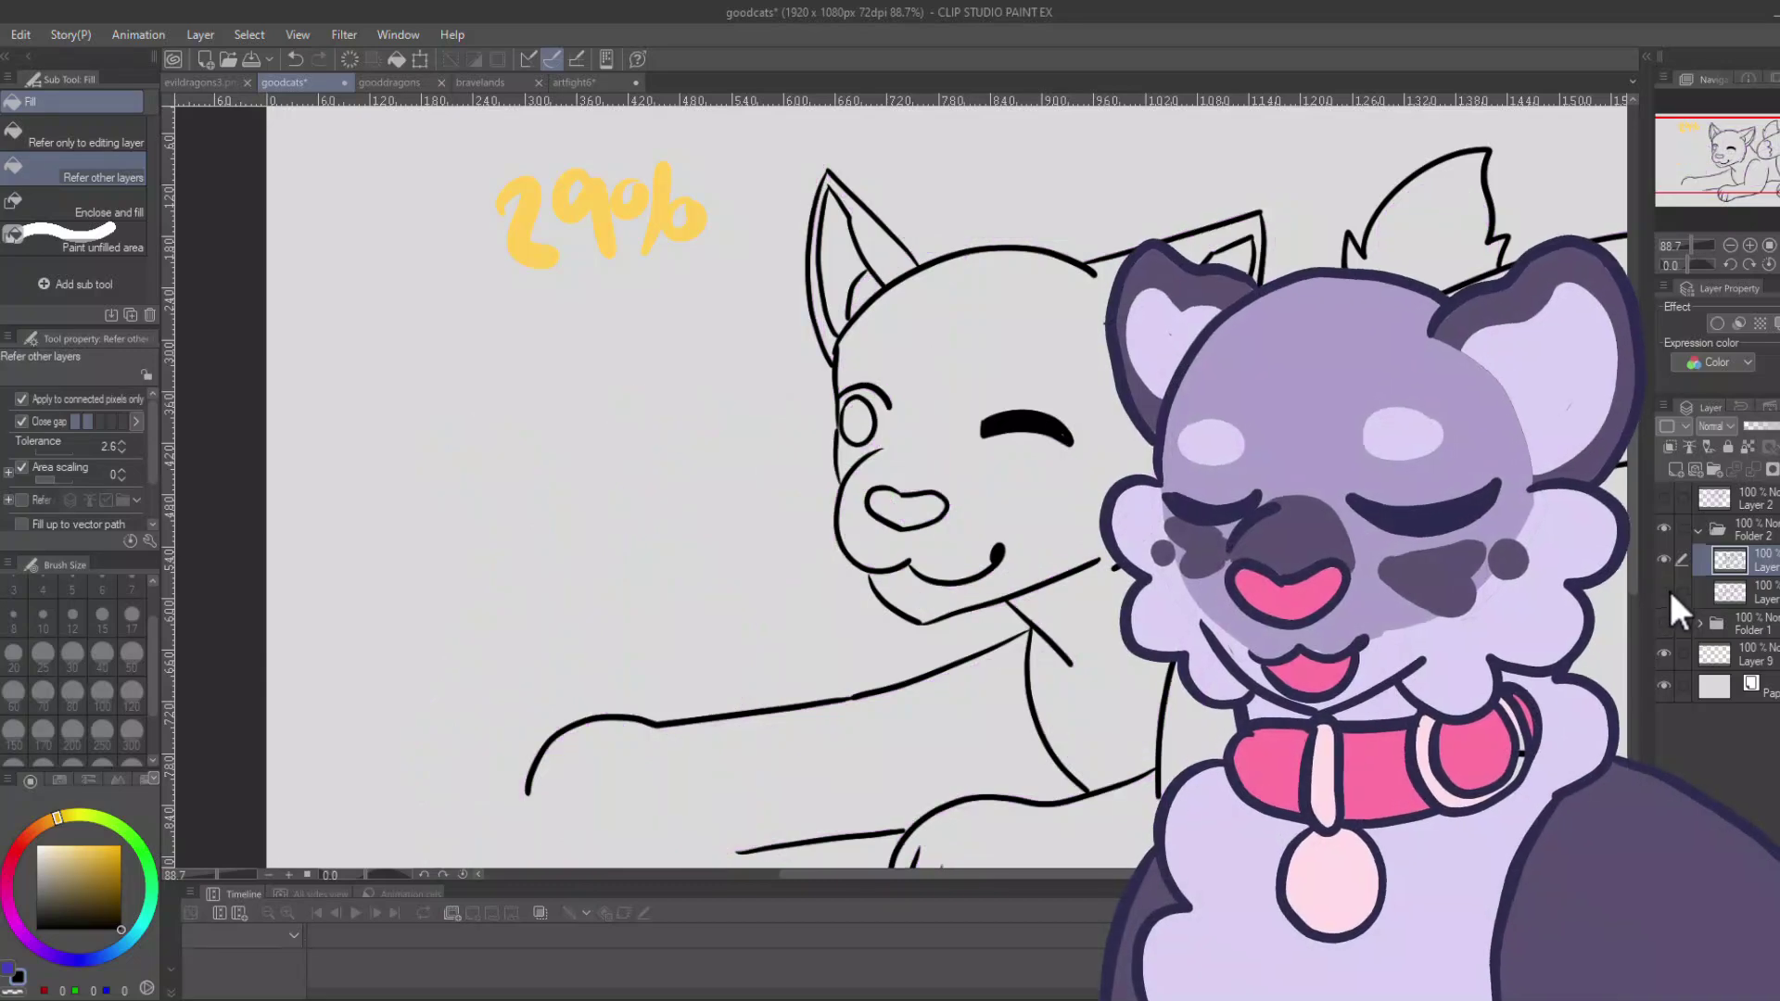
{"action": "left_click", "coordinate": [1666, 591]}
Mirror the canvas view and add a new layer above the large cat's line art.
{"action": "left_click", "coordinate": [1779, 264]}
{"action": "left_click_drag", "start_coordinate": [1759, 150], "coordinate": [1751, 156]}
{"action": "left_click_drag", "start_coordinate": [1691, 246], "coordinate": [1698, 245]}
{"action": "left_click", "coordinate": [1675, 470]}
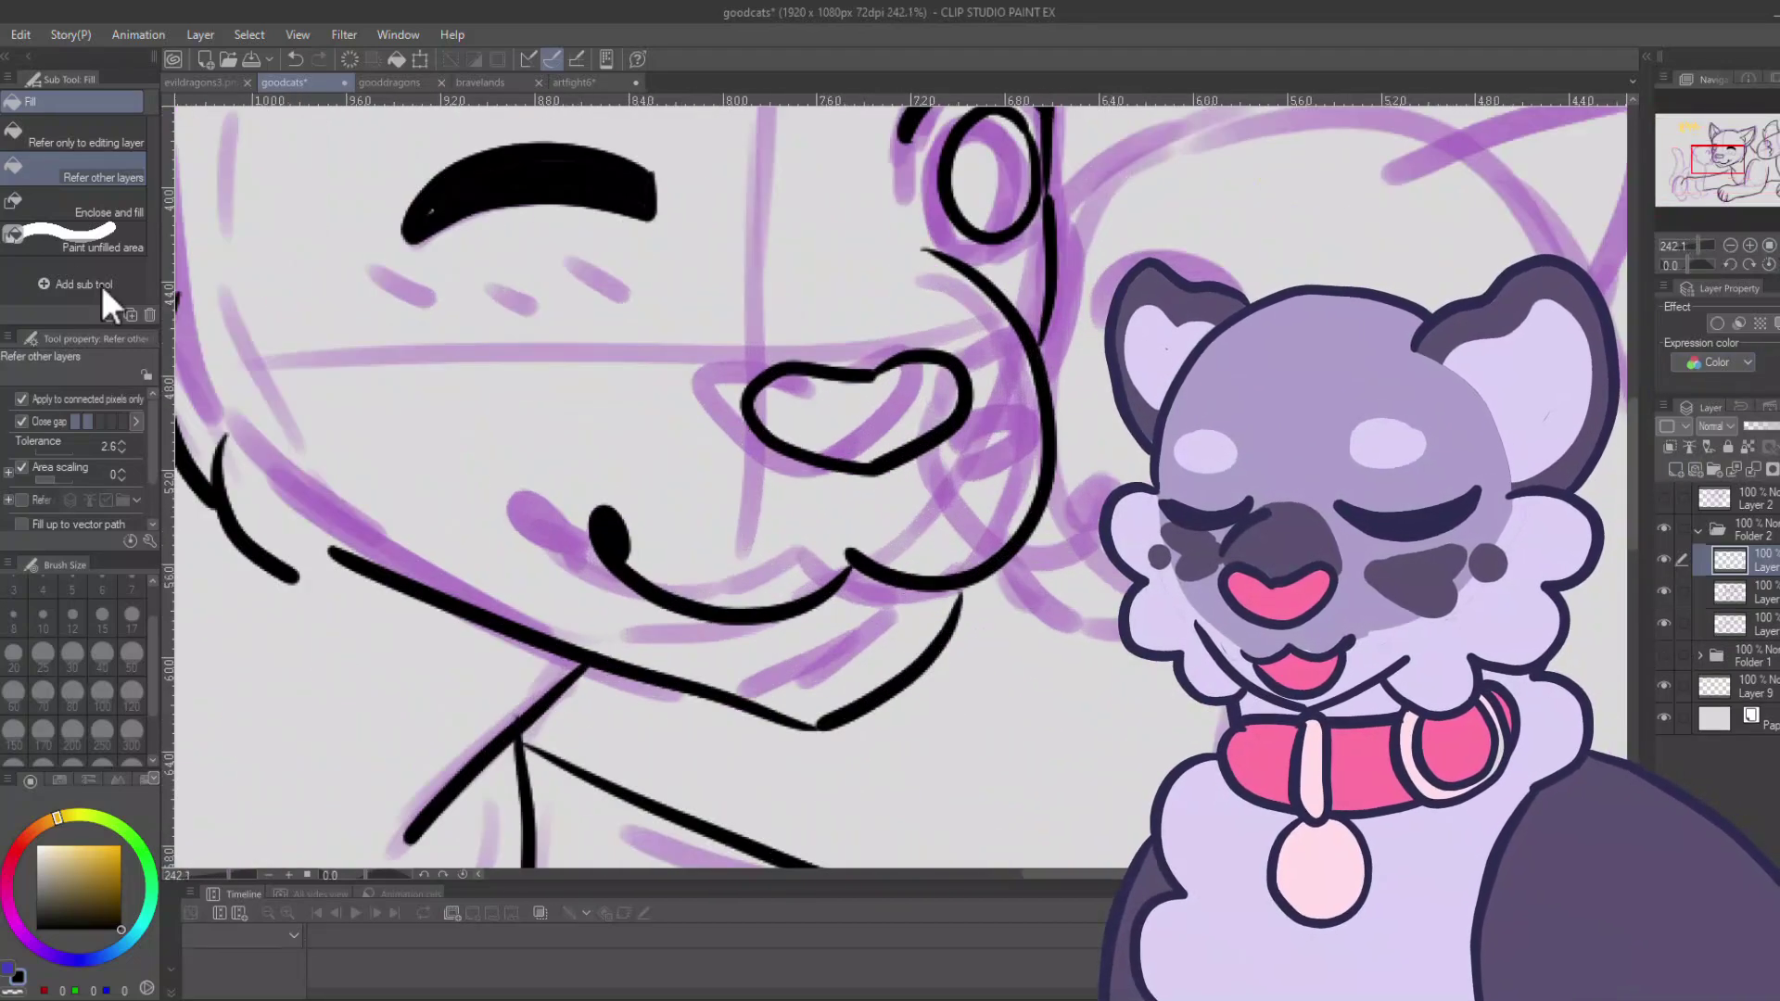
Ink the kitten's muzzle, mouth, jaw and head with the G-pen on the new layer.
{"action": "left_click", "coordinate": [0, 320]}
{"action": "mouse_move", "coordinate": [1020, 332]}
{"action": "left_mouse_down"}
{"action": "mouse_move", "coordinate": [927, 455]}
{"action": "mouse_move", "coordinate": [1003, 561]}
{"action": "left_mouse_up"}
{"action": "mouse_move", "coordinate": [1006, 563]}
{"action": "left_mouse_down"}
{"action": "mouse_move", "coordinate": [1107, 500]}
{"action": "mouse_move", "coordinate": [1098, 632]}
{"action": "mouse_move", "coordinate": [1342, 594]}
{"action": "left_mouse_up"}
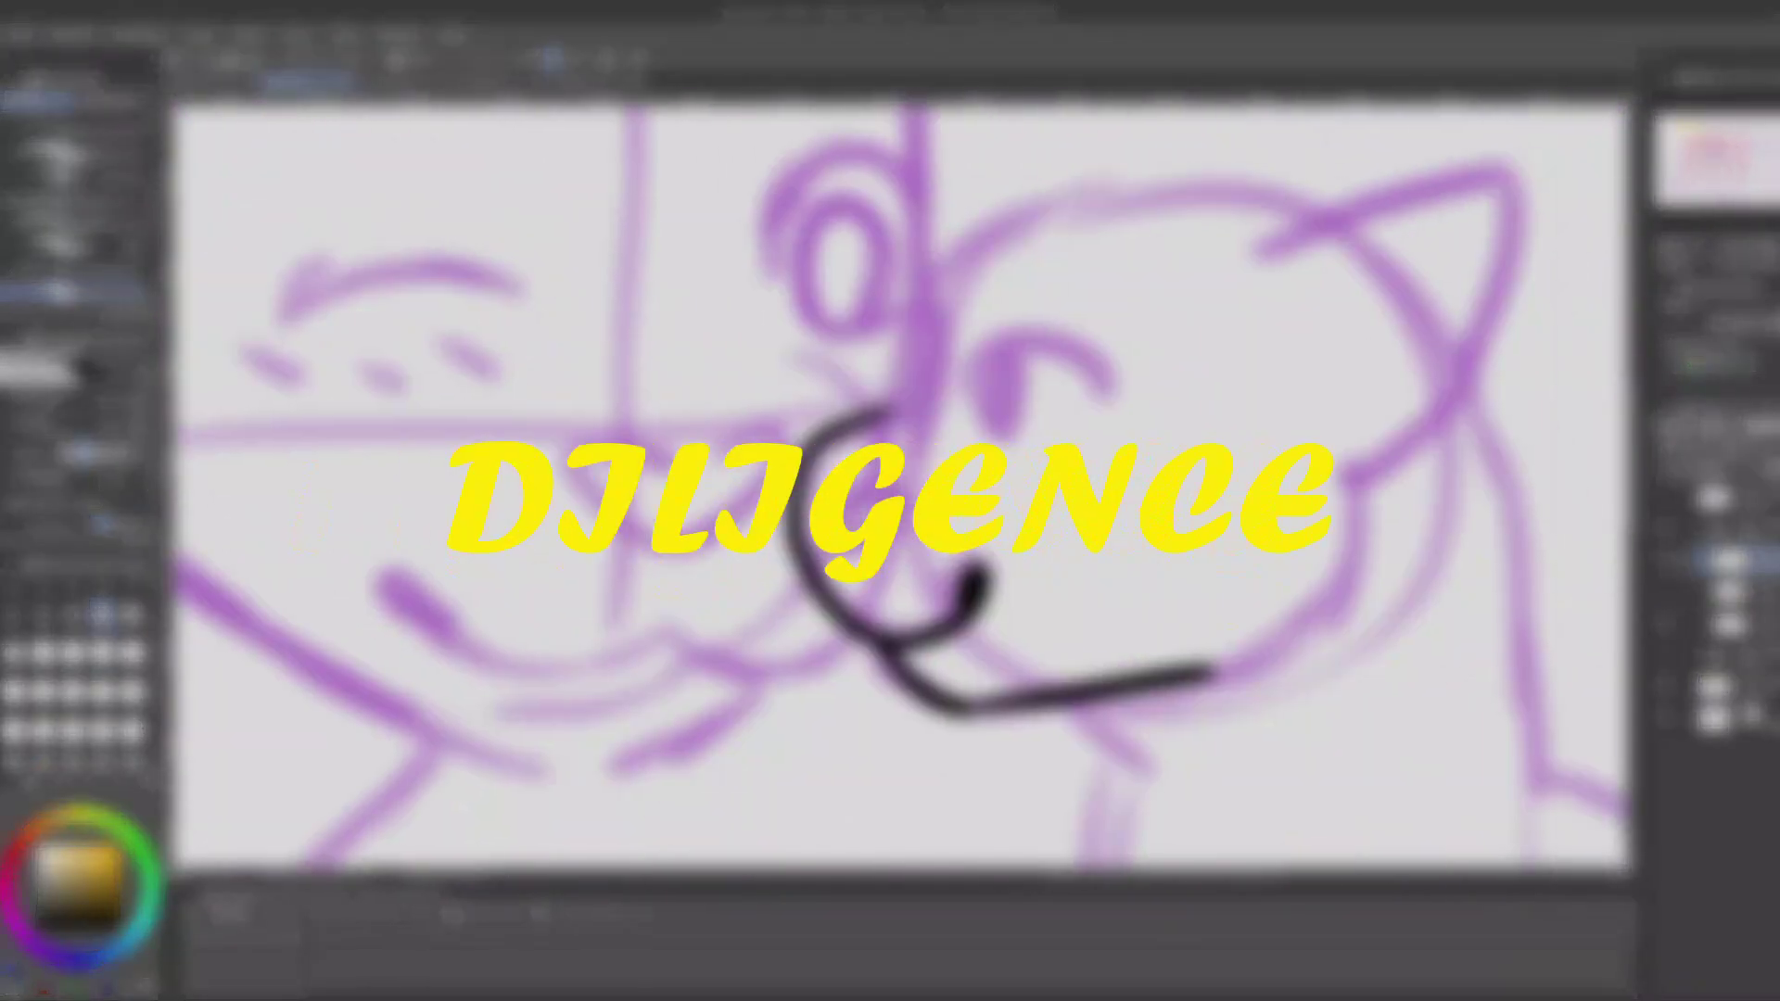
{"action": "left_click_drag", "start_coordinate": [923, 404], "coordinate": [1167, 209]}
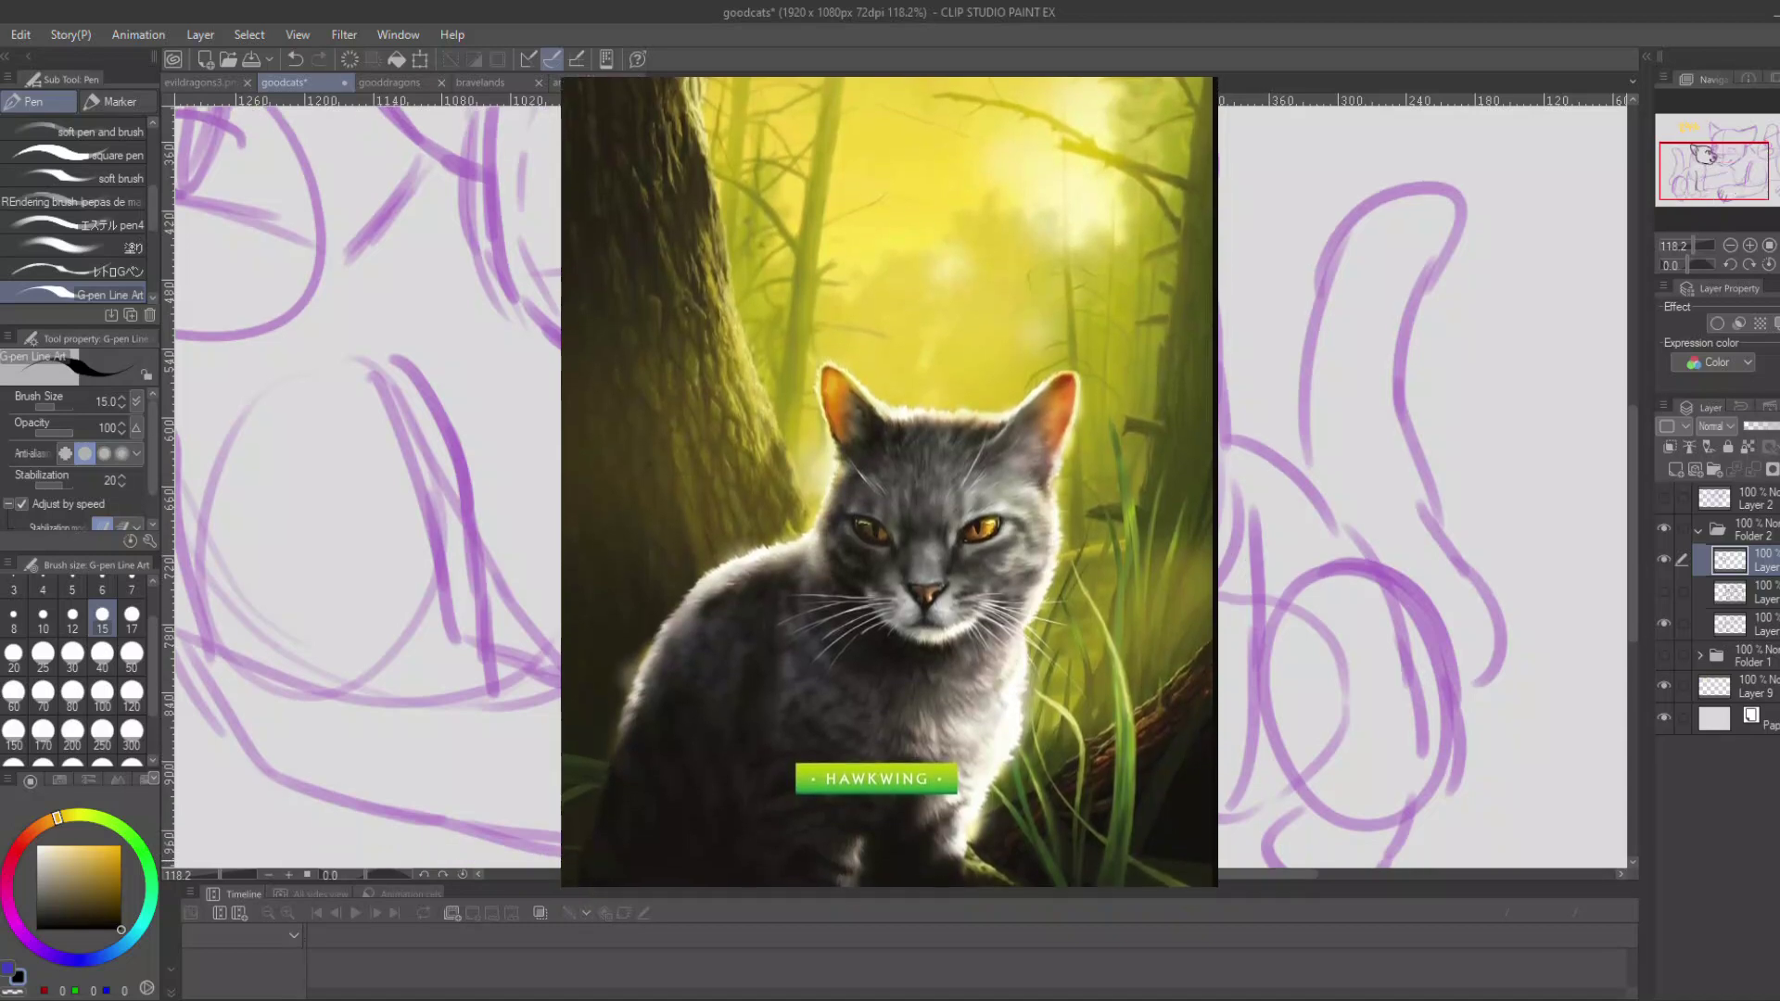
Ink the kitten's chest, front legs, back, haunch, toes and curved tail.
{"action": "mouse_move", "coordinate": [1254, 506]}
{"action": "left_mouse_down"}
{"action": "mouse_move", "coordinate": [1265, 635]}
{"action": "mouse_move", "coordinate": [1199, 842]}
{"action": "left_mouse_up"}
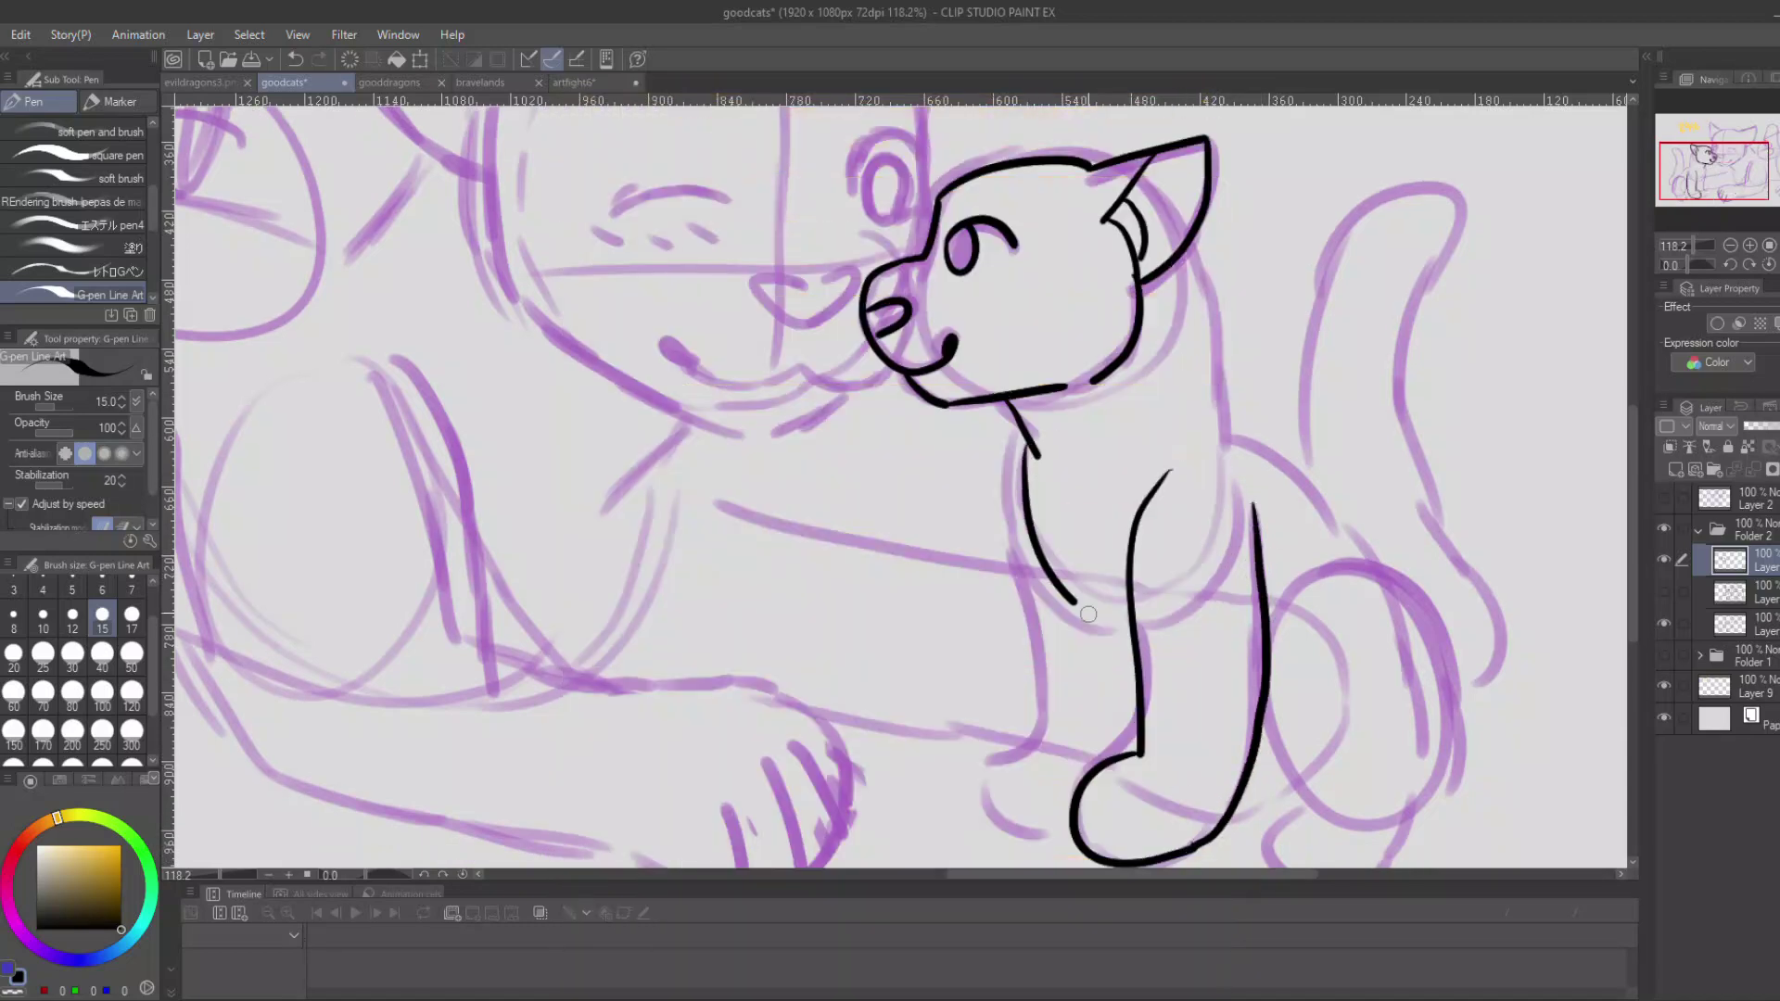
{"action": "left_click_drag", "start_coordinate": [1437, 766], "coordinate": [1435, 781]}
{"action": "left_click_drag", "start_coordinate": [1370, 579], "coordinate": [1331, 476]}
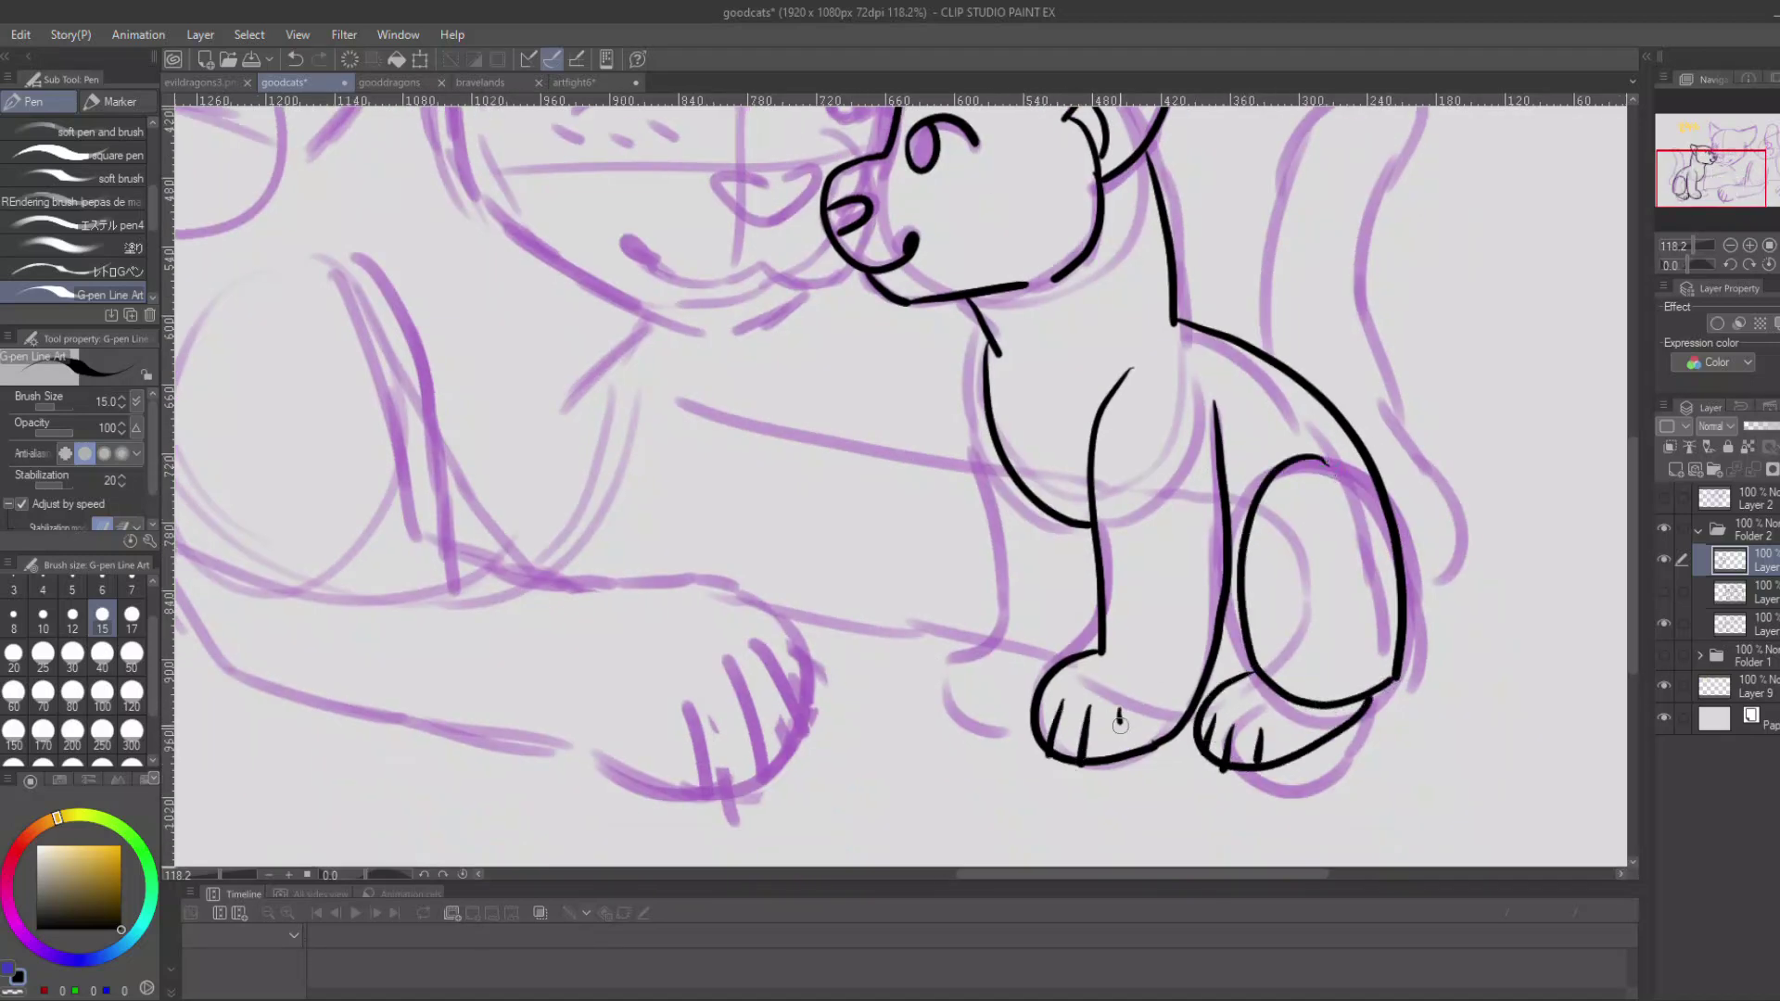
{"action": "left_click_drag", "start_coordinate": [1011, 686], "coordinate": [1014, 722]}
{"action": "left_click_drag", "start_coordinate": [1737, 181], "coordinate": [1723, 178]}
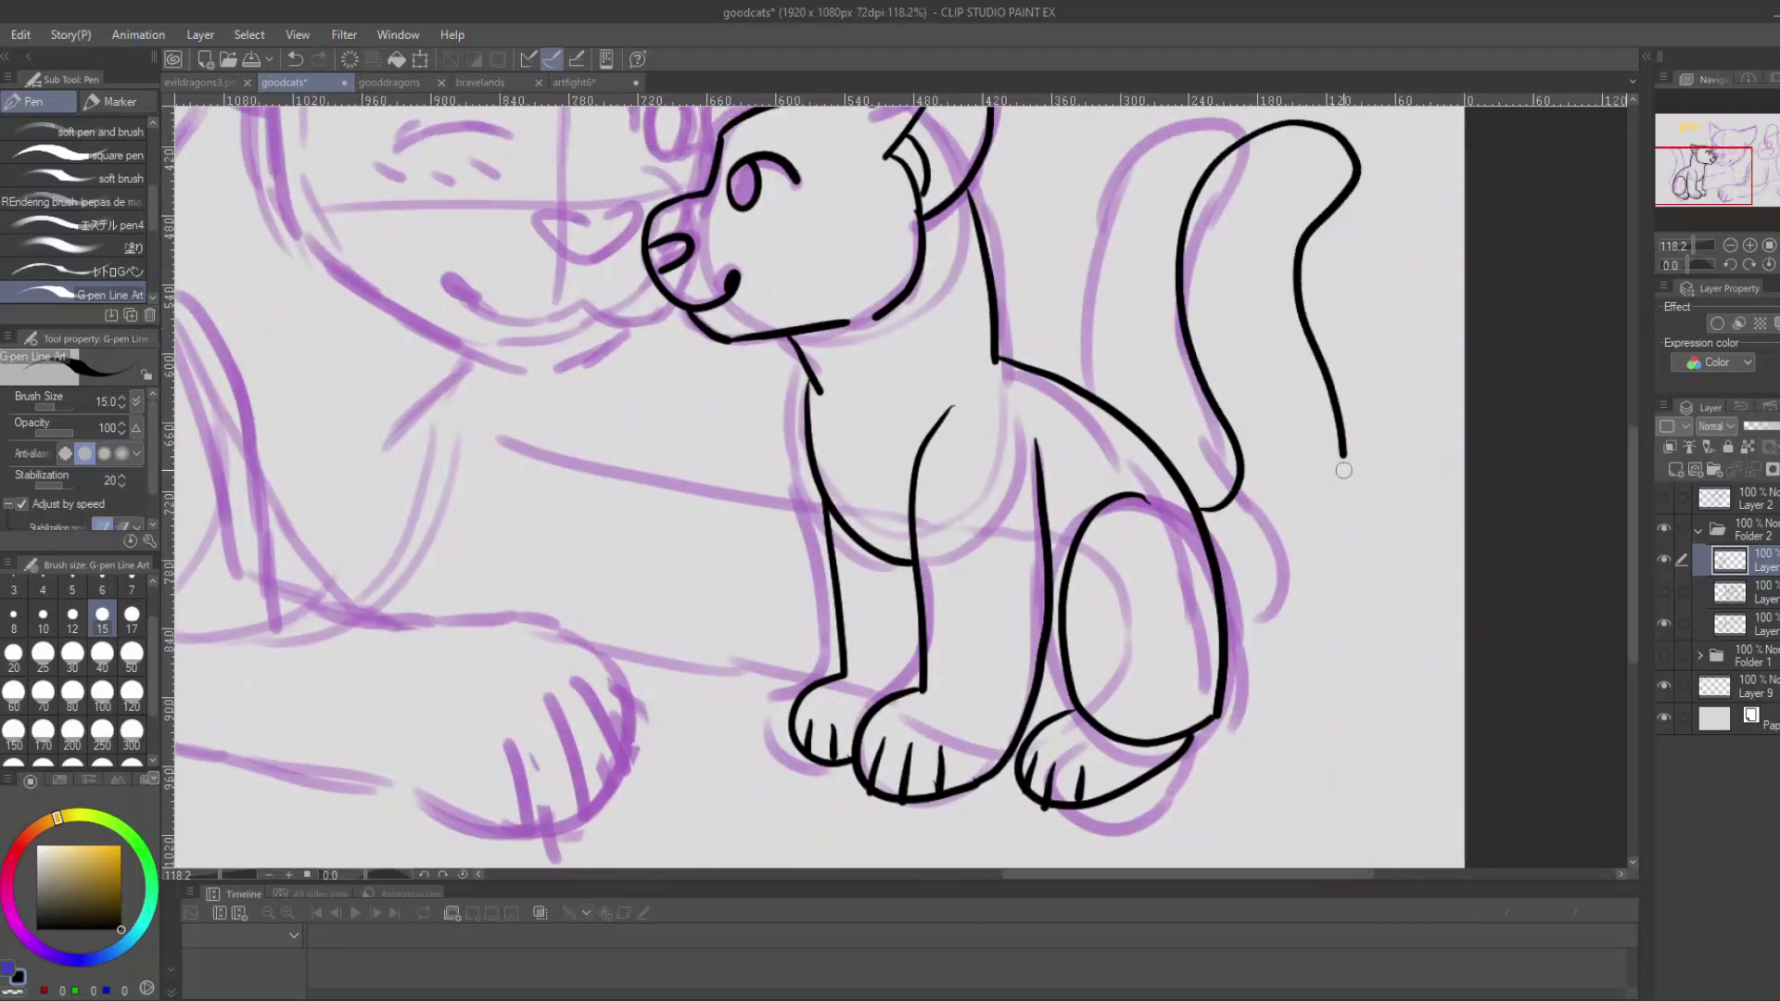
Show the large cat's line art again, select its layer and compare it with the kitten's lines.
{"action": "left_click", "coordinate": [1666, 593]}
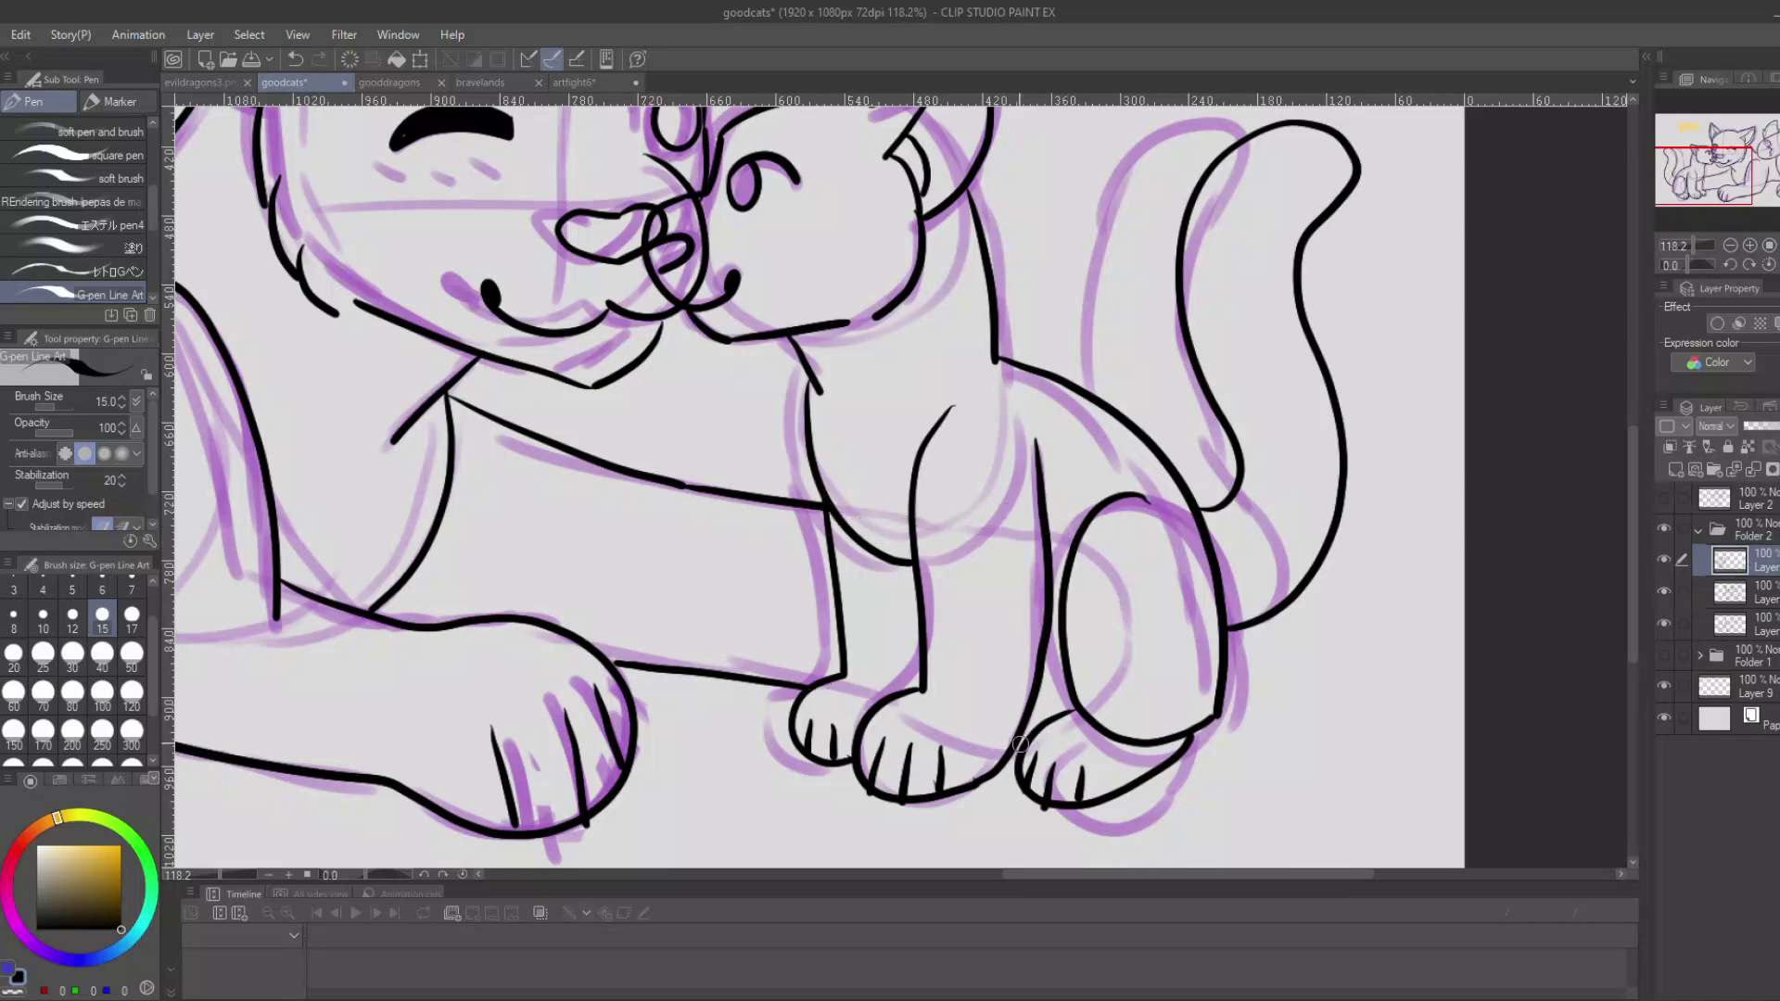
{"action": "left_click", "coordinate": [1690, 245]}
{"action": "left_click_drag", "start_coordinate": [1729, 167], "coordinate": [1722, 156]}
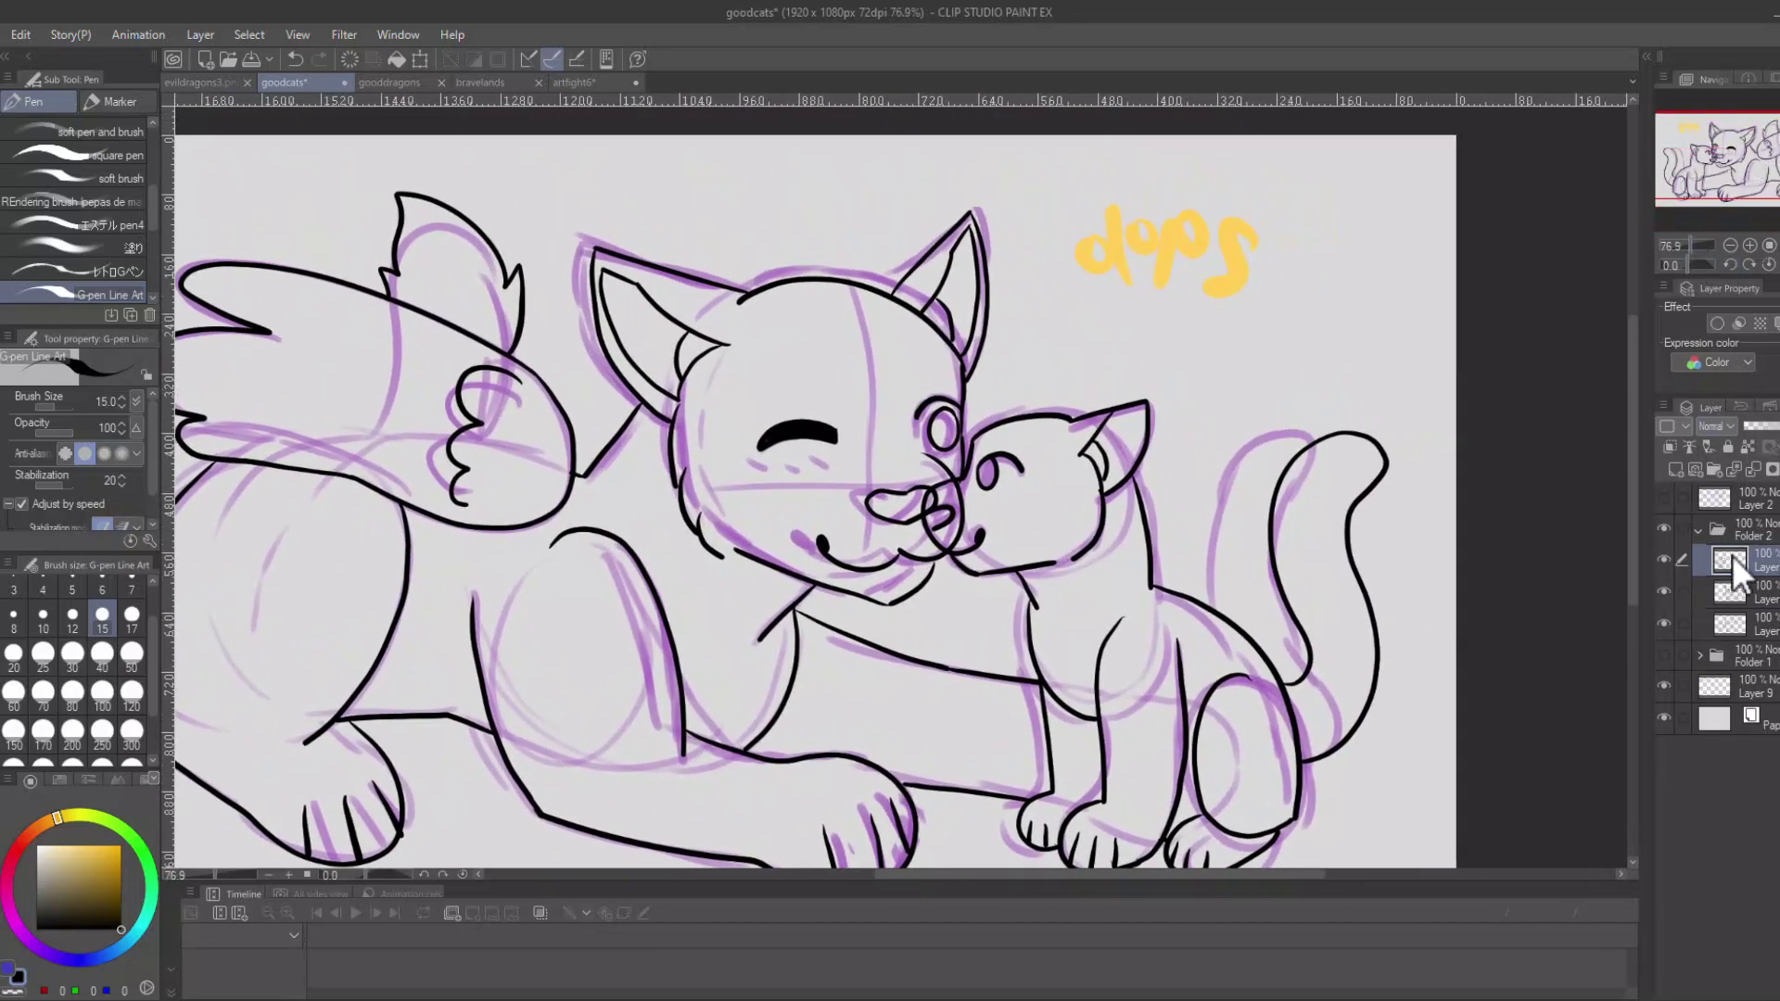
{"action": "left_click", "coordinate": [1725, 592]}
{"action": "left_click", "coordinate": [1665, 591]}
{"action": "left_click", "coordinate": [1665, 592]}
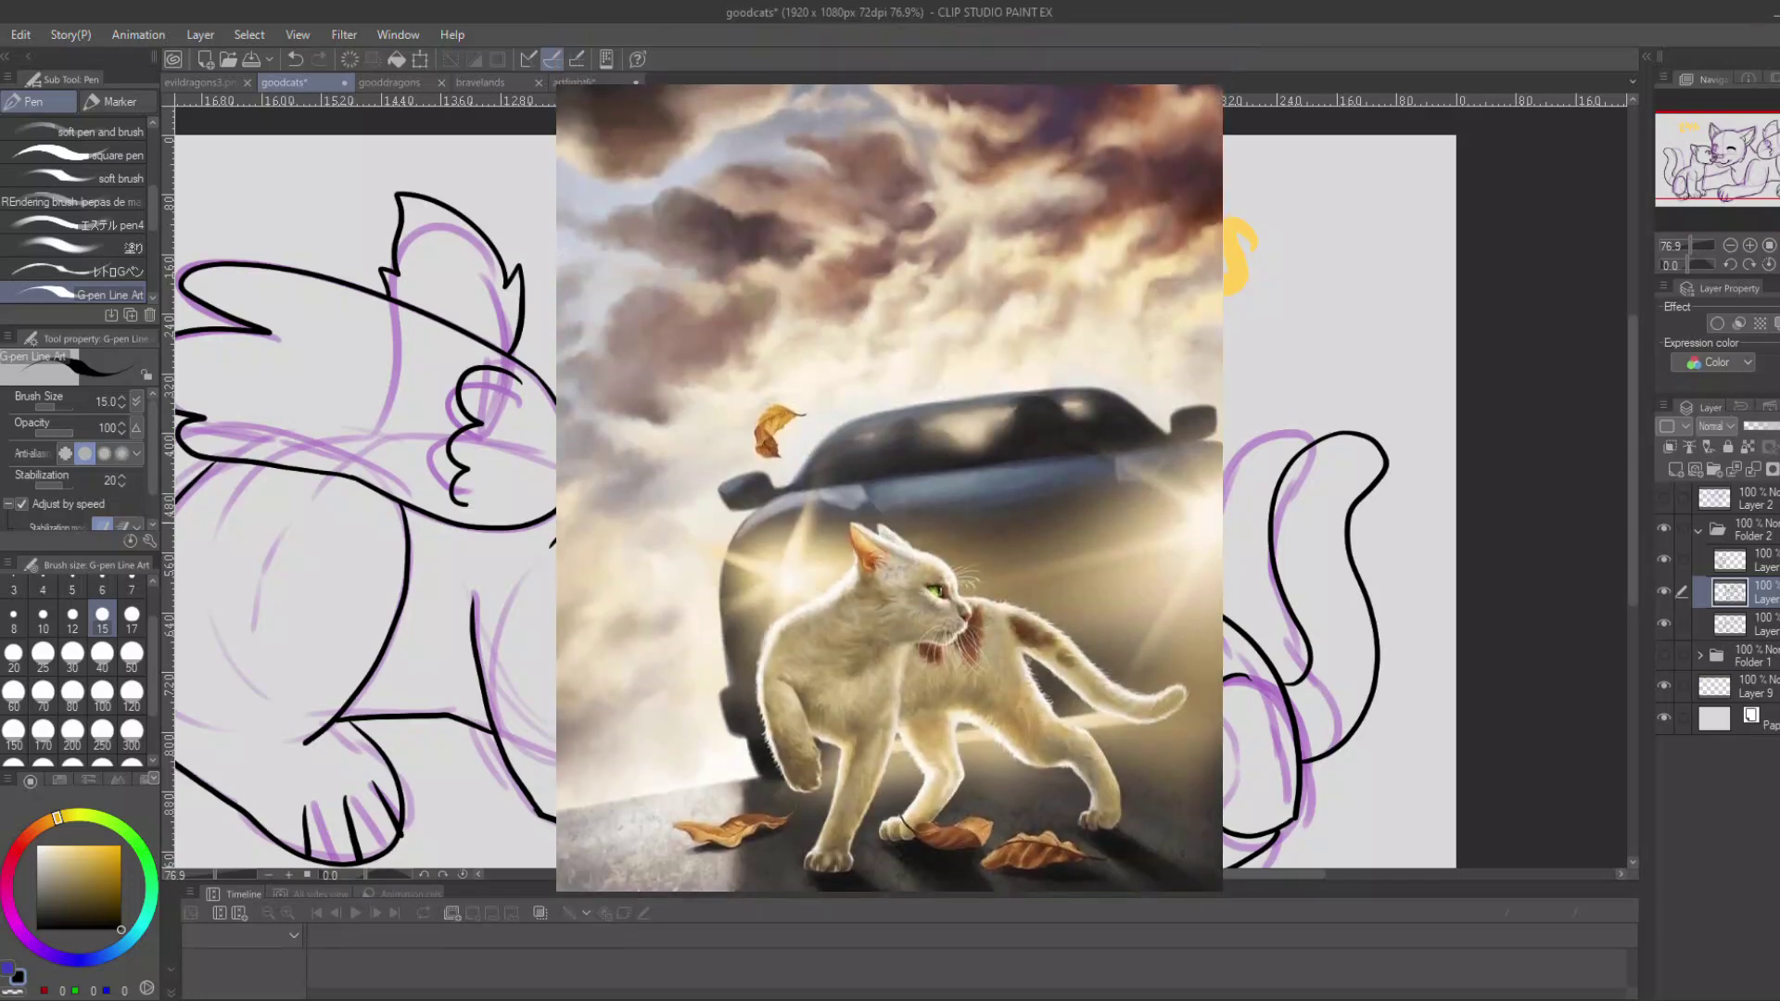
Return the canvas view to its unmirrored orientation and merge the kitten's lines into the large cat's line layer.
{"action": "left_click", "coordinate": [1772, 265]}
{"action": "left_click_drag", "start_coordinate": [1762, 194], "coordinate": [1772, 208]}
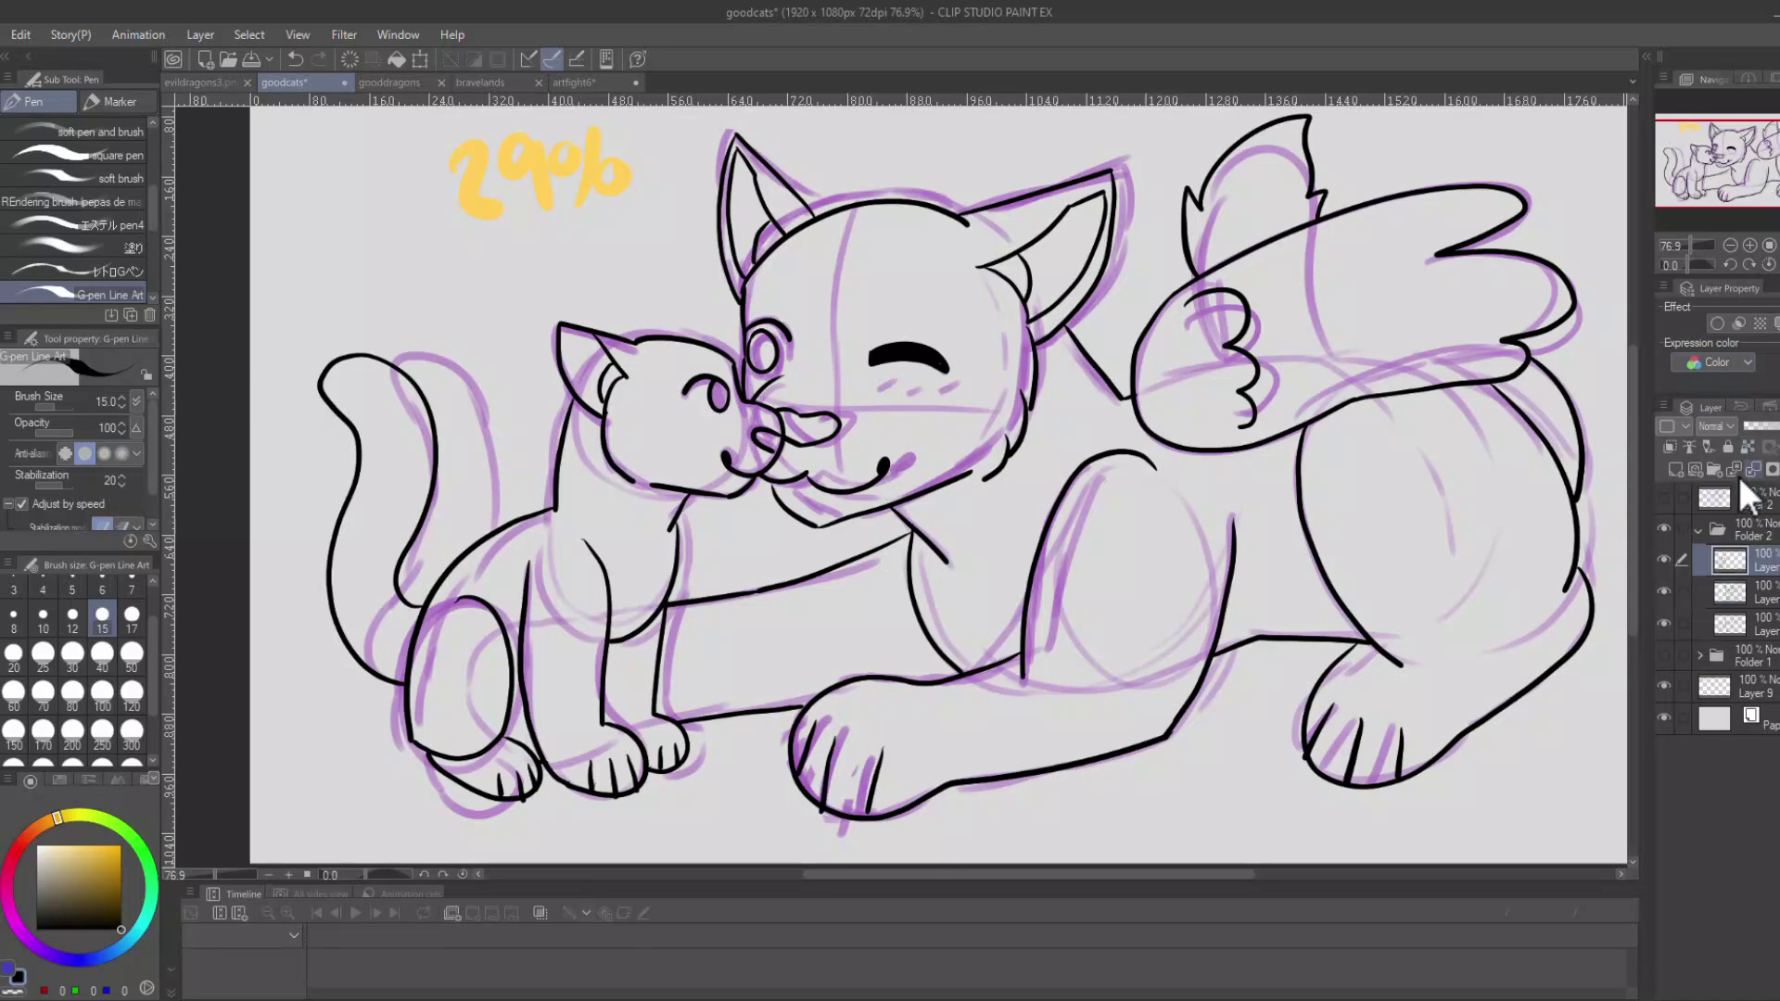
{"action": "left_click", "coordinate": [1751, 471]}
Hide the sketch and pick the cream color RGB 255, 250, 217 from the artwork in Folder 1, showing that folder only briefly.
{"action": "left_click", "coordinate": [1664, 592]}
{"action": "left_click", "coordinate": [1664, 624]}
{"action": "left_click", "coordinate": [1359, 269], "text": "alt"}
{"action": "left_click", "coordinate": [1665, 624]}
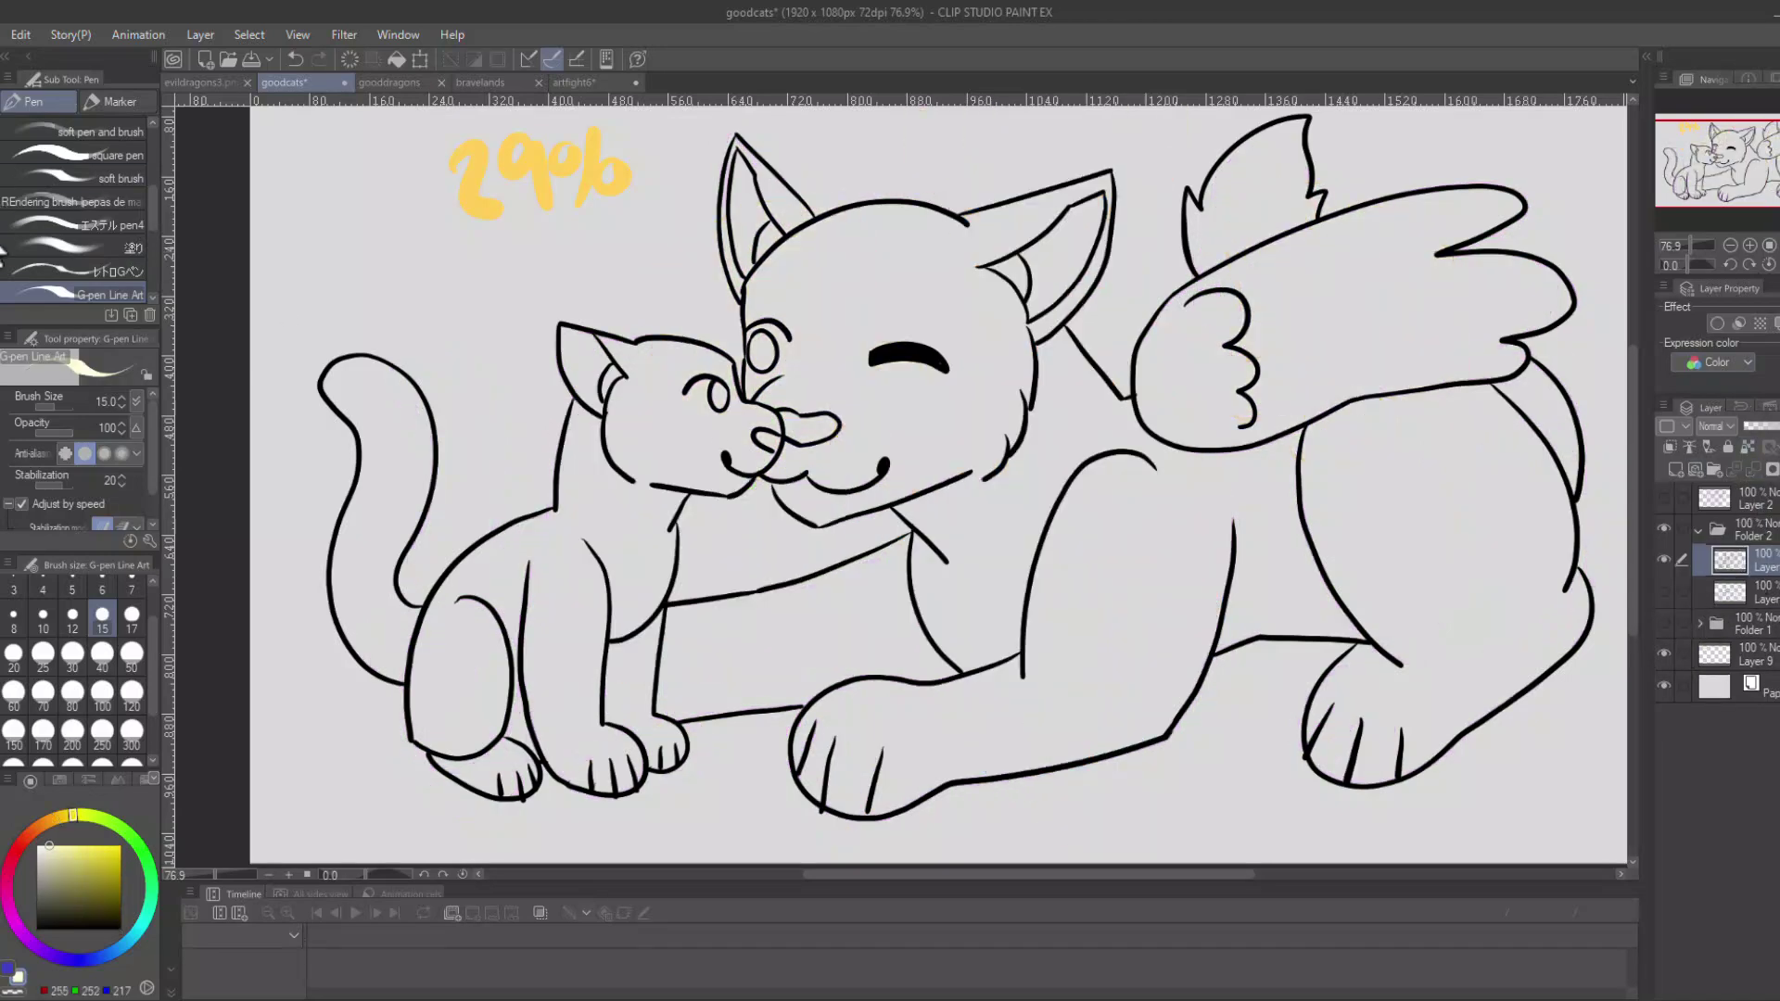
Fill the wing with cream on a new layer below the line art and the large cat's body with tan RGB 208, 194, 167.
{"action": "left_click", "coordinate": [2, 254]}
{"action": "left_click", "coordinate": [1316, 362]}
{"action": "left_click", "coordinate": [1732, 592]}
{"action": "left_click", "coordinate": [1676, 470]}
{"action": "key", "text": "alt+Delete"}
{"action": "left_click", "coordinate": [1730, 558]}
{"action": "left_click", "coordinate": [958, 561]}
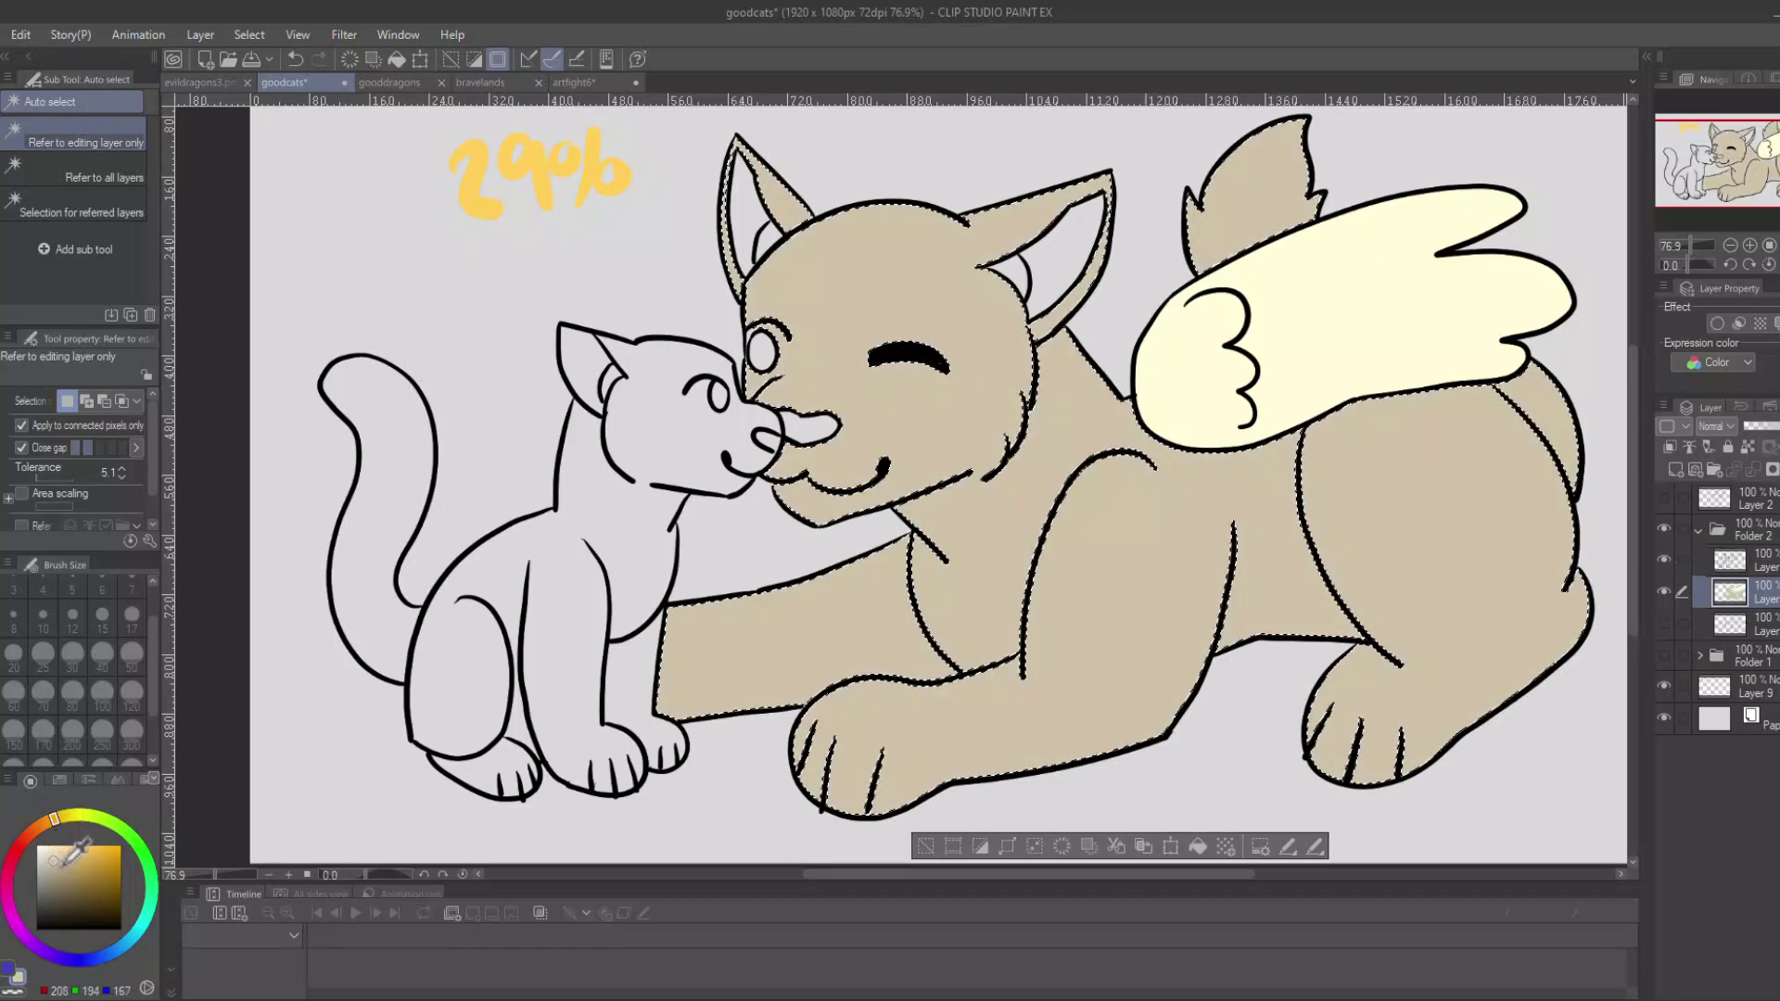
Outline and fill a fluffy cheek patch under the closed eye and a chest patch on the large cat in pale cream RGB 243, 236, 220.
{"action": "key", "text": "p"}
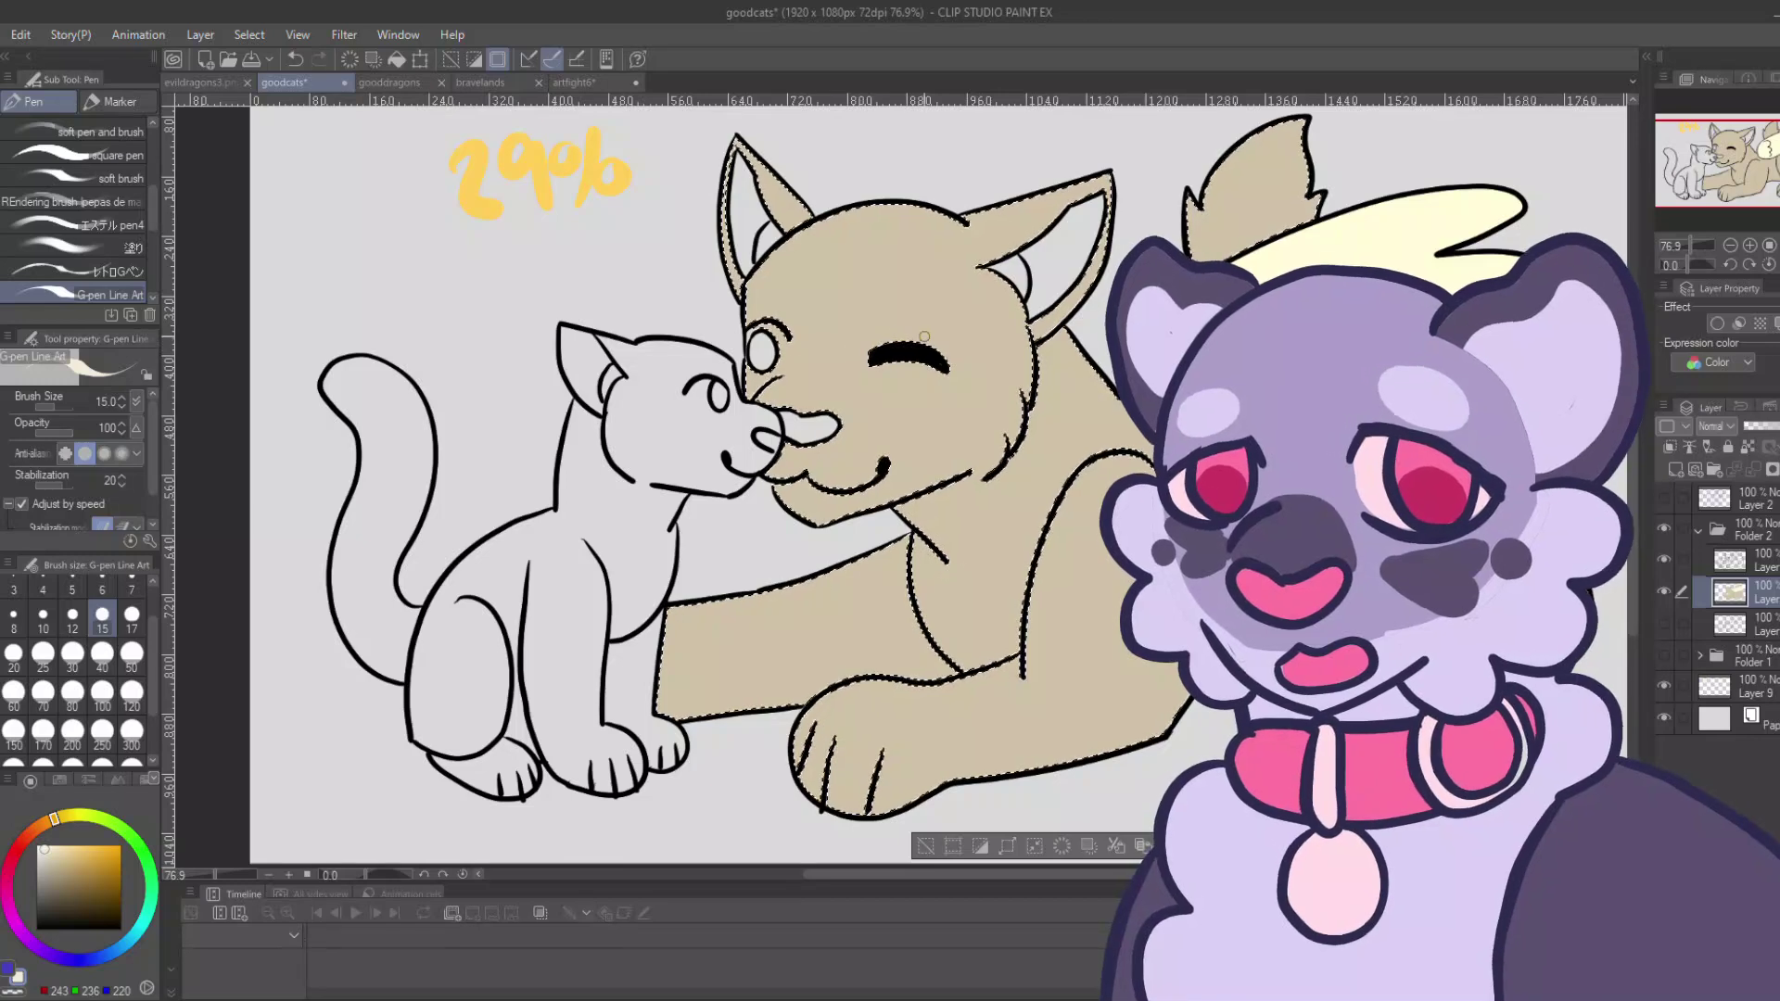
{"action": "mouse_move", "coordinate": [940, 365]}
{"action": "left_mouse_down"}
{"action": "mouse_move", "coordinate": [969, 404]}
{"action": "mouse_move", "coordinate": [872, 367]}
{"action": "left_mouse_up"}
{"action": "left_click_drag", "start_coordinate": [892, 464], "coordinate": [931, 487]}
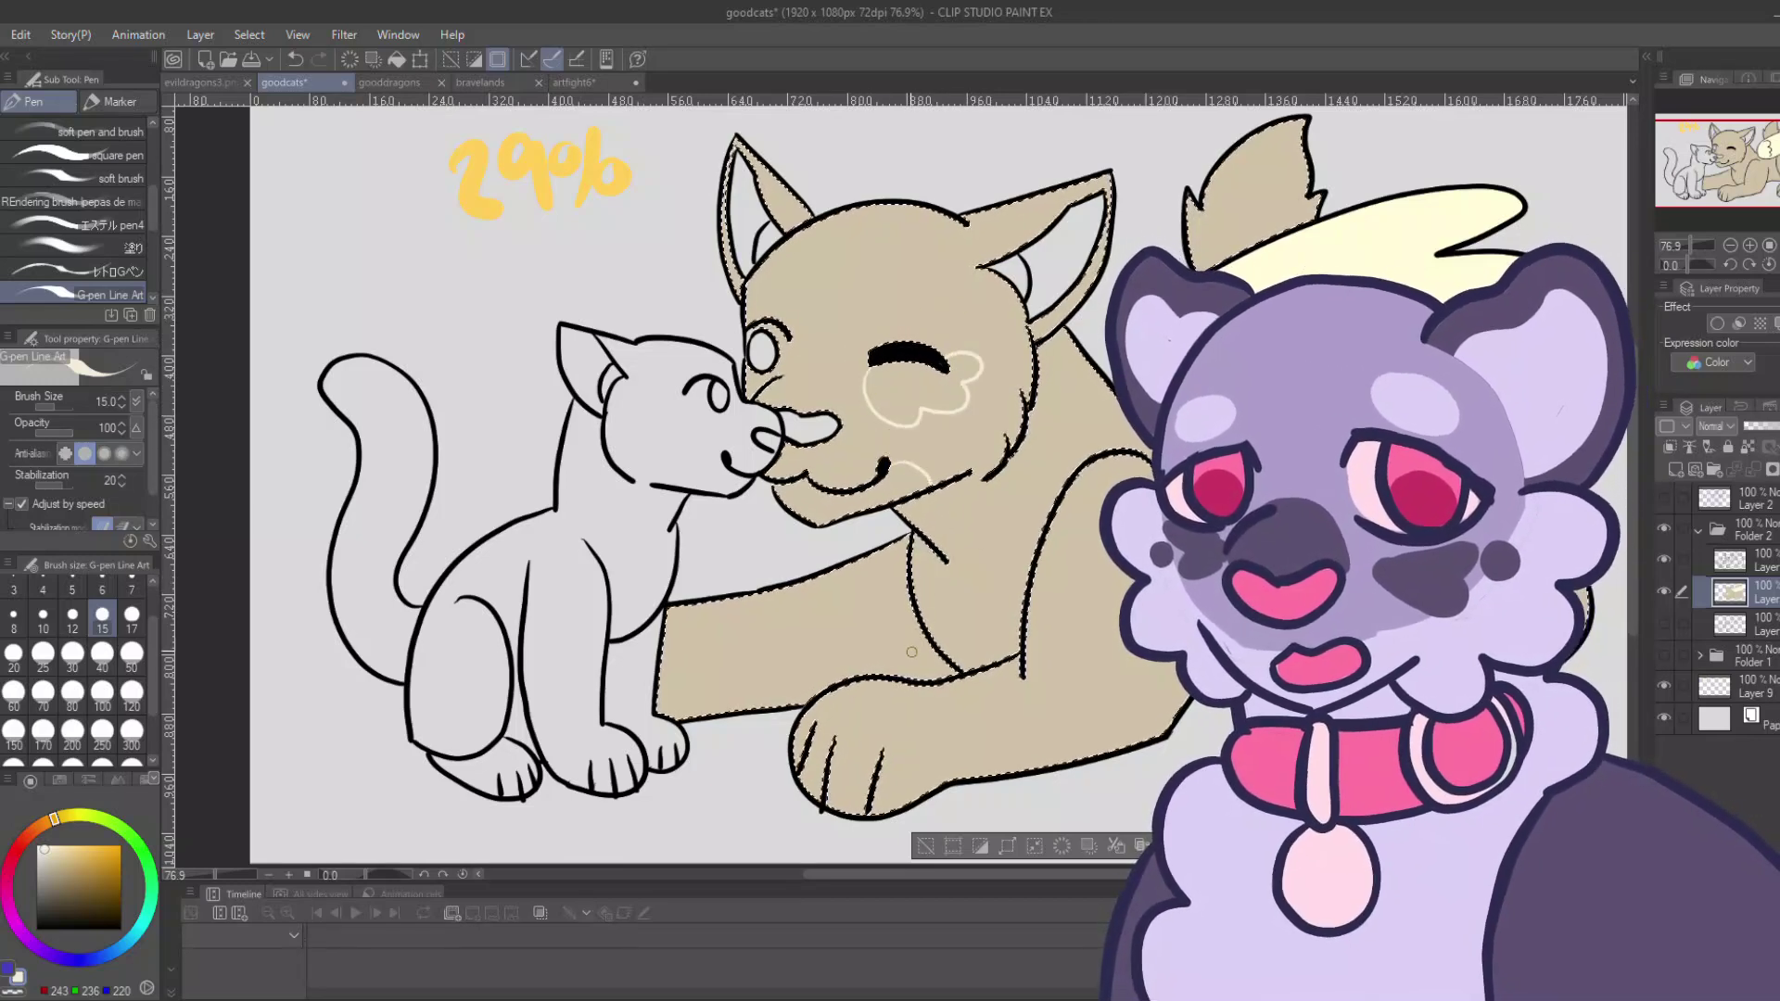
{"action": "key", "text": "ctrl+z"}
{"action": "mouse_move", "coordinate": [918, 596]}
{"action": "left_mouse_down"}
{"action": "mouse_move", "coordinate": [993, 580]}
{"action": "mouse_move", "coordinate": [1027, 594]}
{"action": "left_mouse_up"}
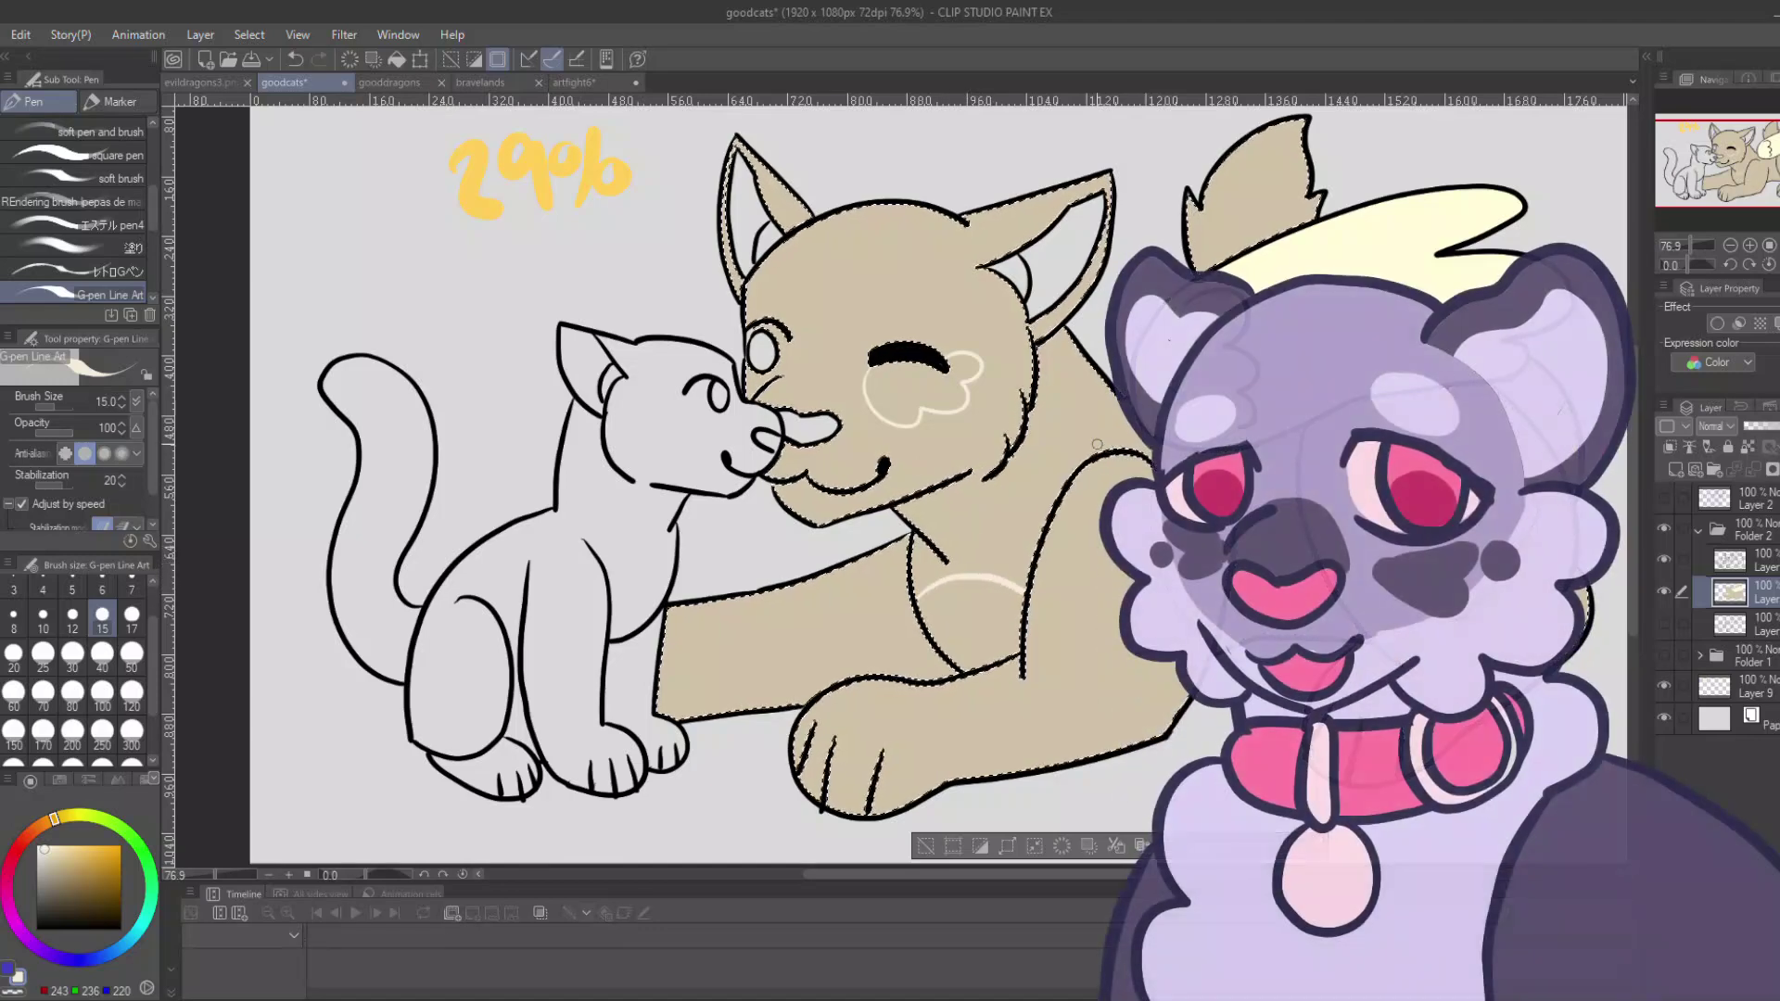
{"action": "key", "text": "g"}
{"action": "left_click", "coordinate": [906, 401]}
{"action": "left_click", "coordinate": [972, 623]}
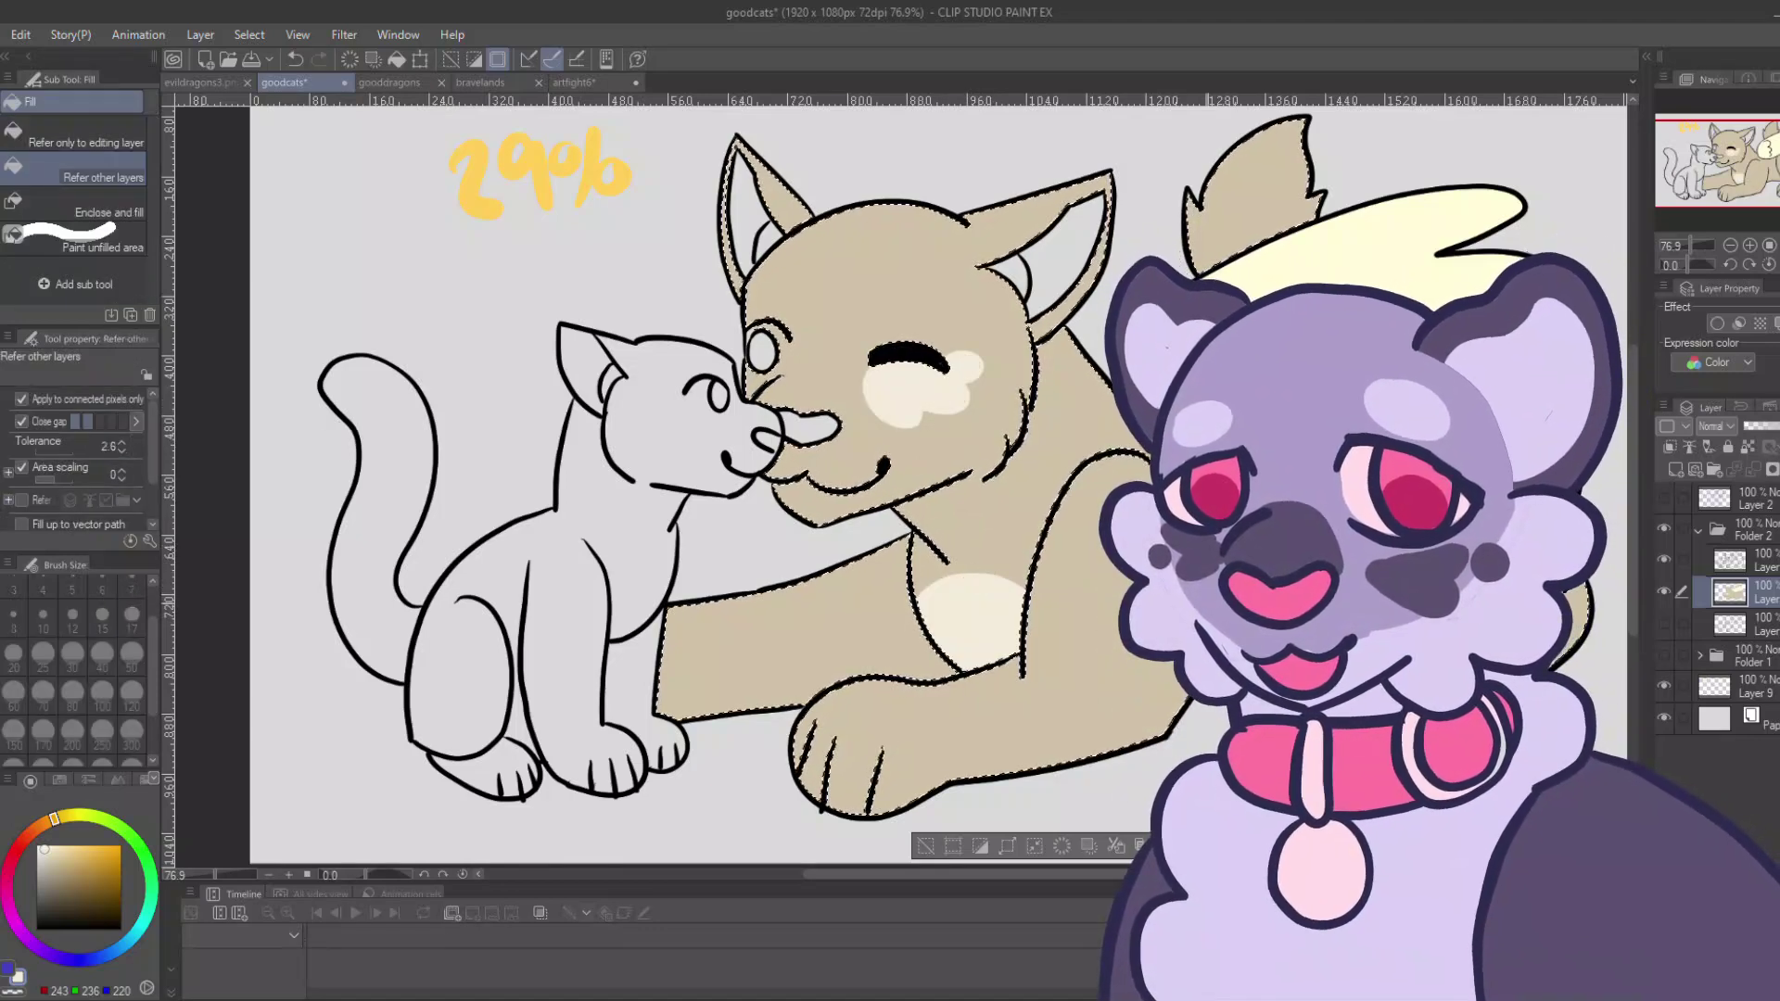
Color the large cat's tail, belly patch and open-eye surround in the same pale cream and clear the selection.
{"action": "left_click", "coordinate": [1249, 197]}
{"action": "key", "text": "p"}
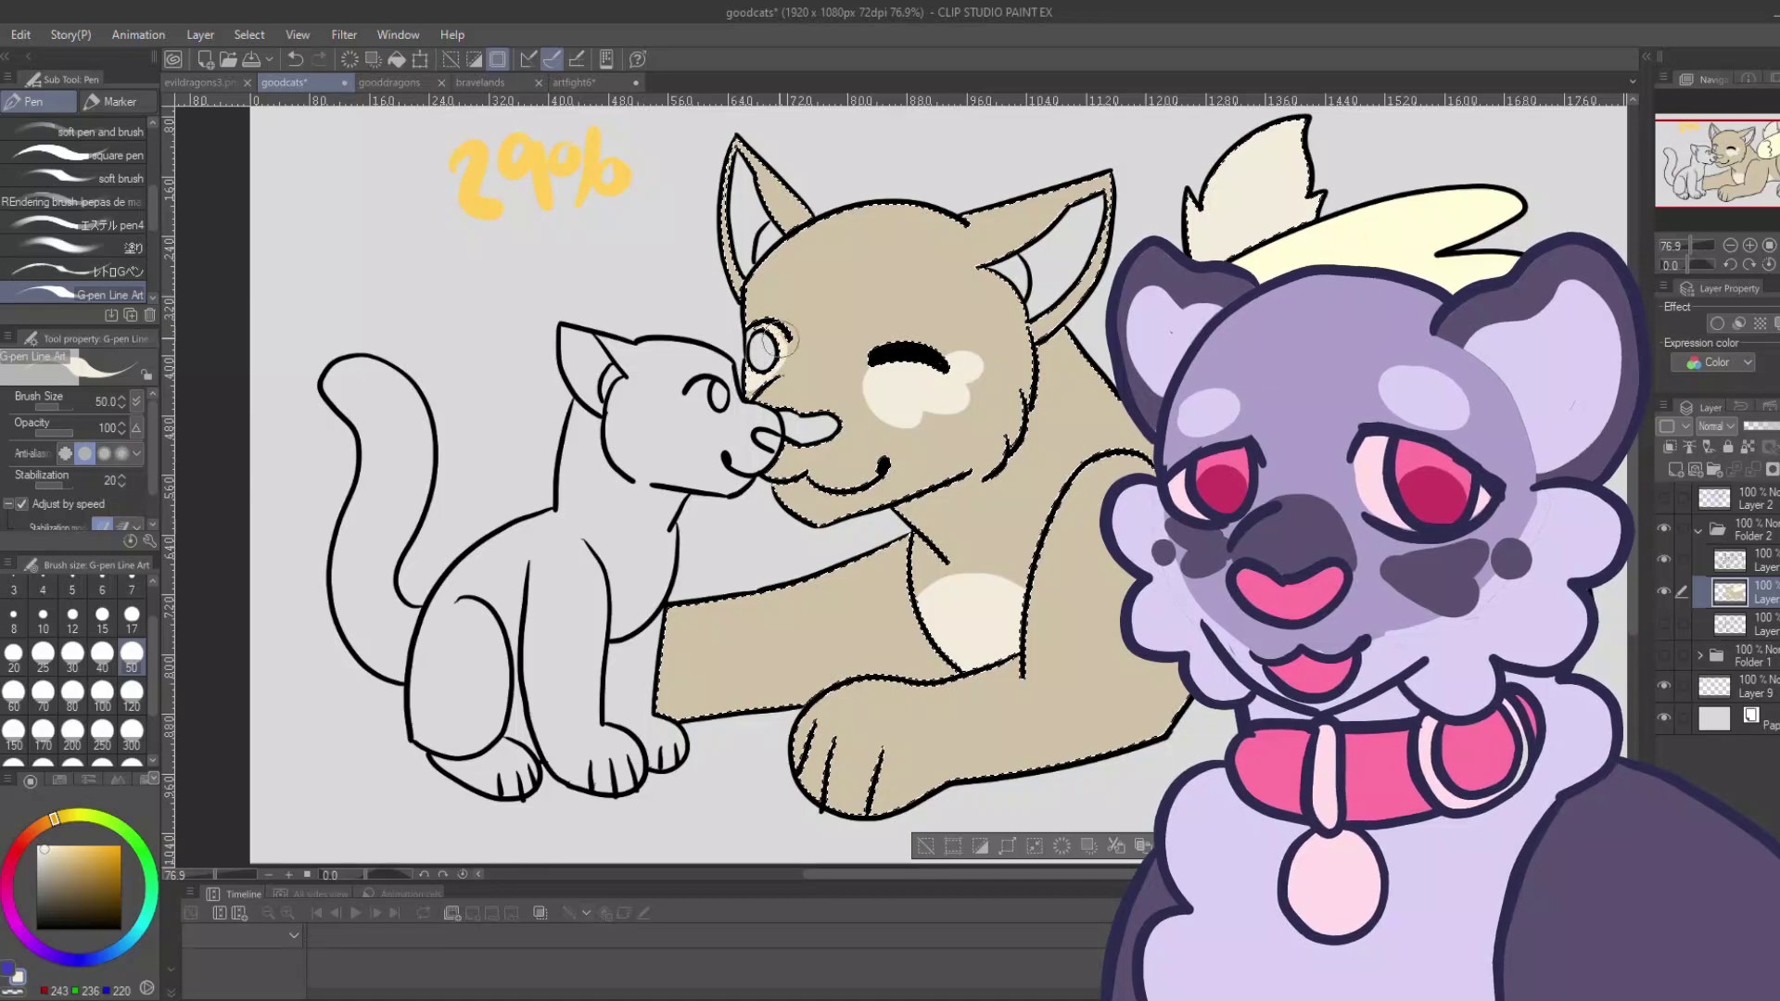
{"action": "key", "text": "ctrl+d"}
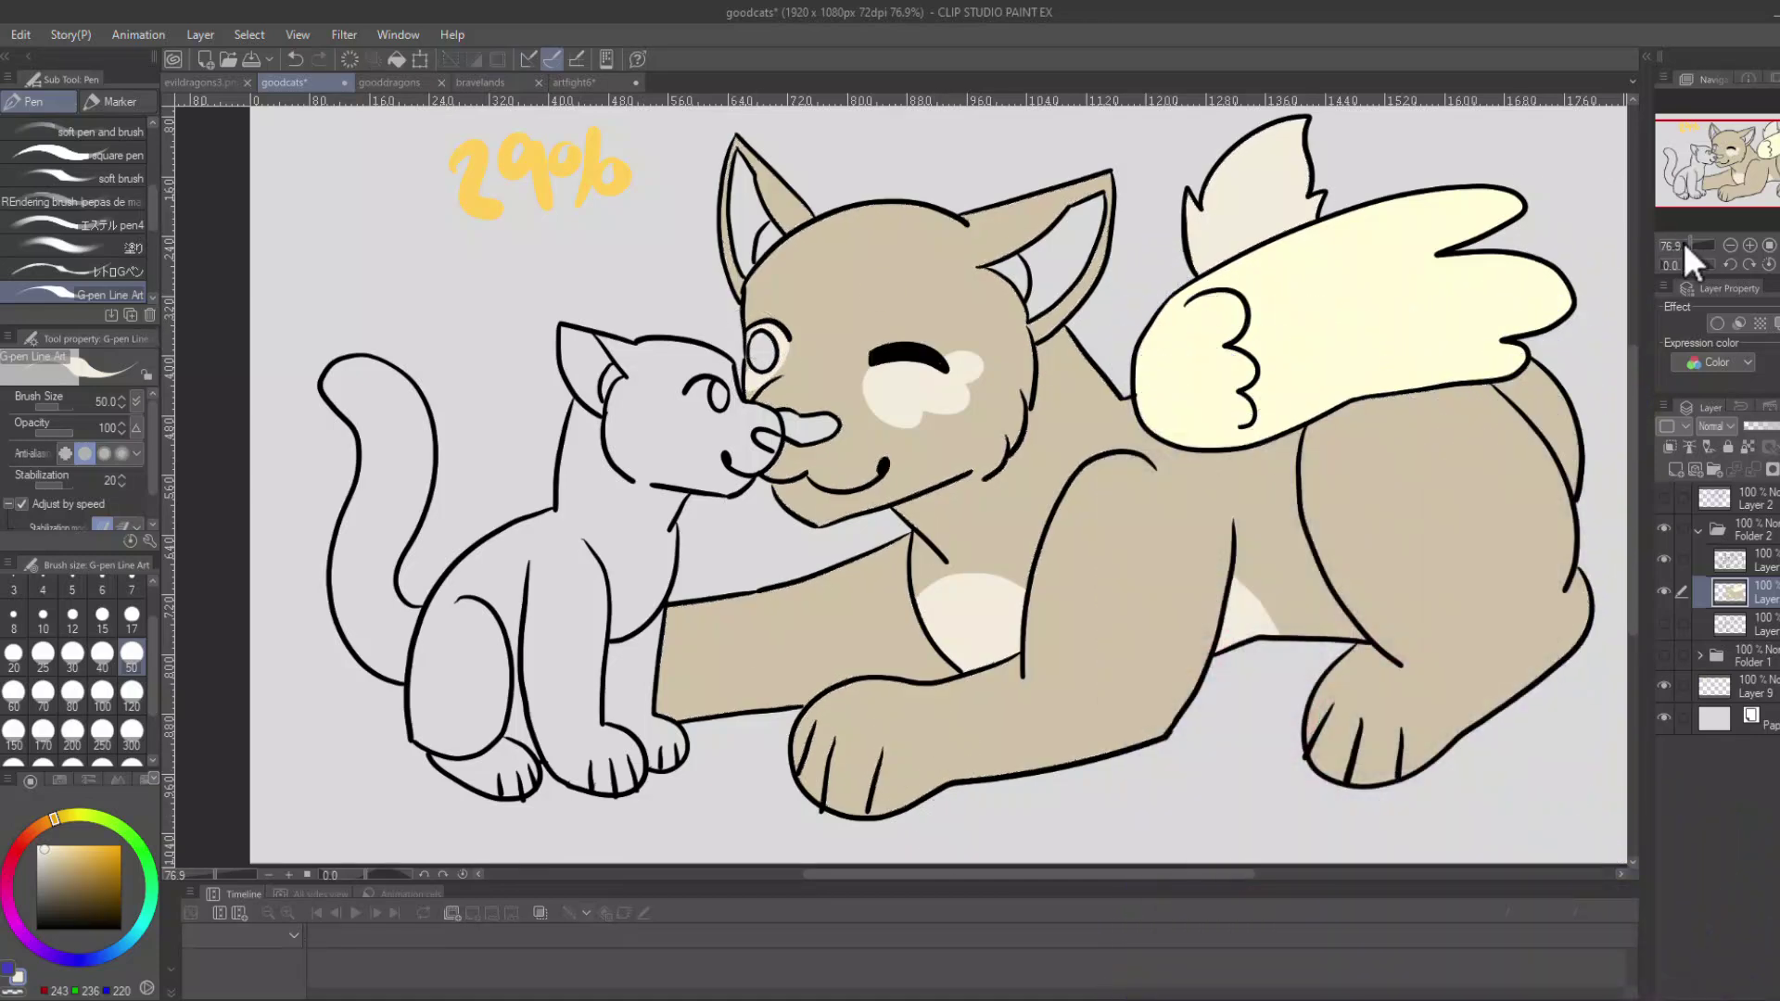
{"action": "left_click_drag", "start_coordinate": [1684, 242], "coordinate": [1693, 242]}
{"action": "key", "text": "g"}
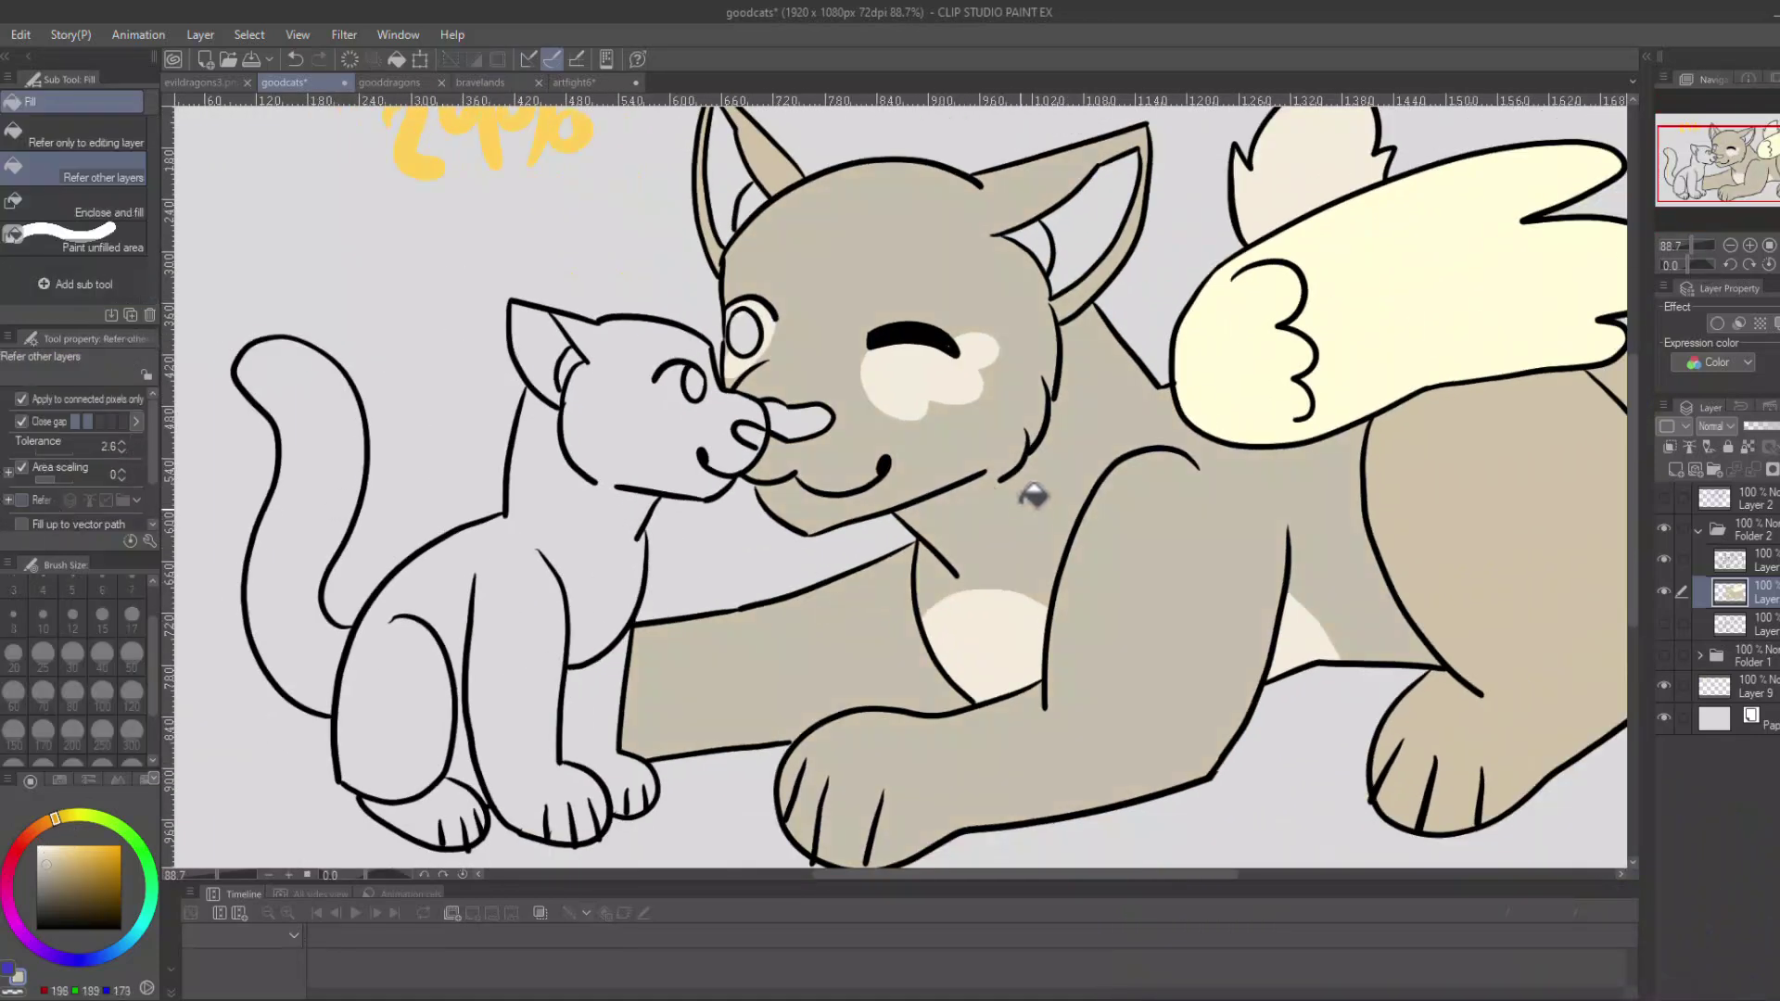
{"action": "left_click", "coordinate": [890, 598]}
{"action": "left_click", "coordinate": [1066, 455]}
{"action": "key", "text": "ctrl+z"}
{"action": "key", "text": "ctrl+z"}
{"action": "left_click", "coordinate": [851, 239], "text": "alt"}
{"action": "left_click", "coordinate": [904, 239]}
{"action": "key", "text": "ctrl+z"}
Recolor the large cat's body, head and far front leg with a darker greyish brown.
{"action": "left_click", "coordinate": [53, 874]}
{"action": "left_click", "coordinate": [735, 651]}
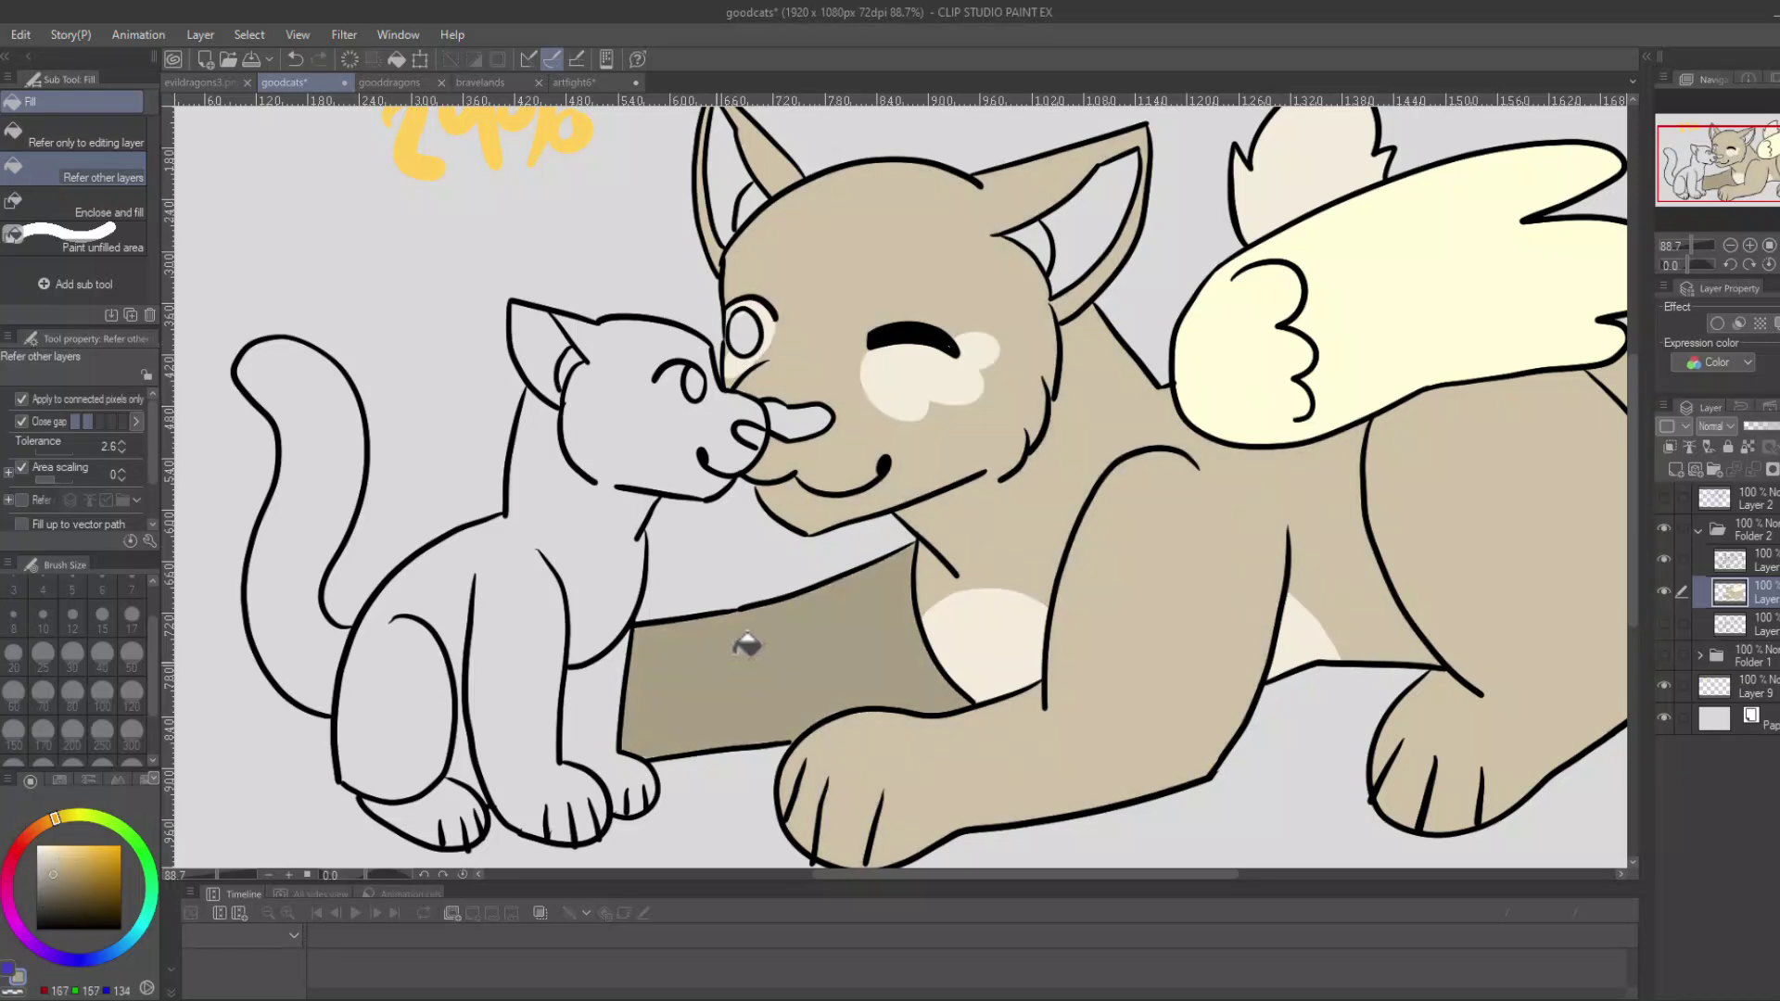
{"action": "left_click", "coordinate": [1022, 491]}
{"action": "left_click_drag", "start_coordinate": [1707, 171], "coordinate": [1713, 167]}
{"action": "left_click", "coordinate": [924, 440]}
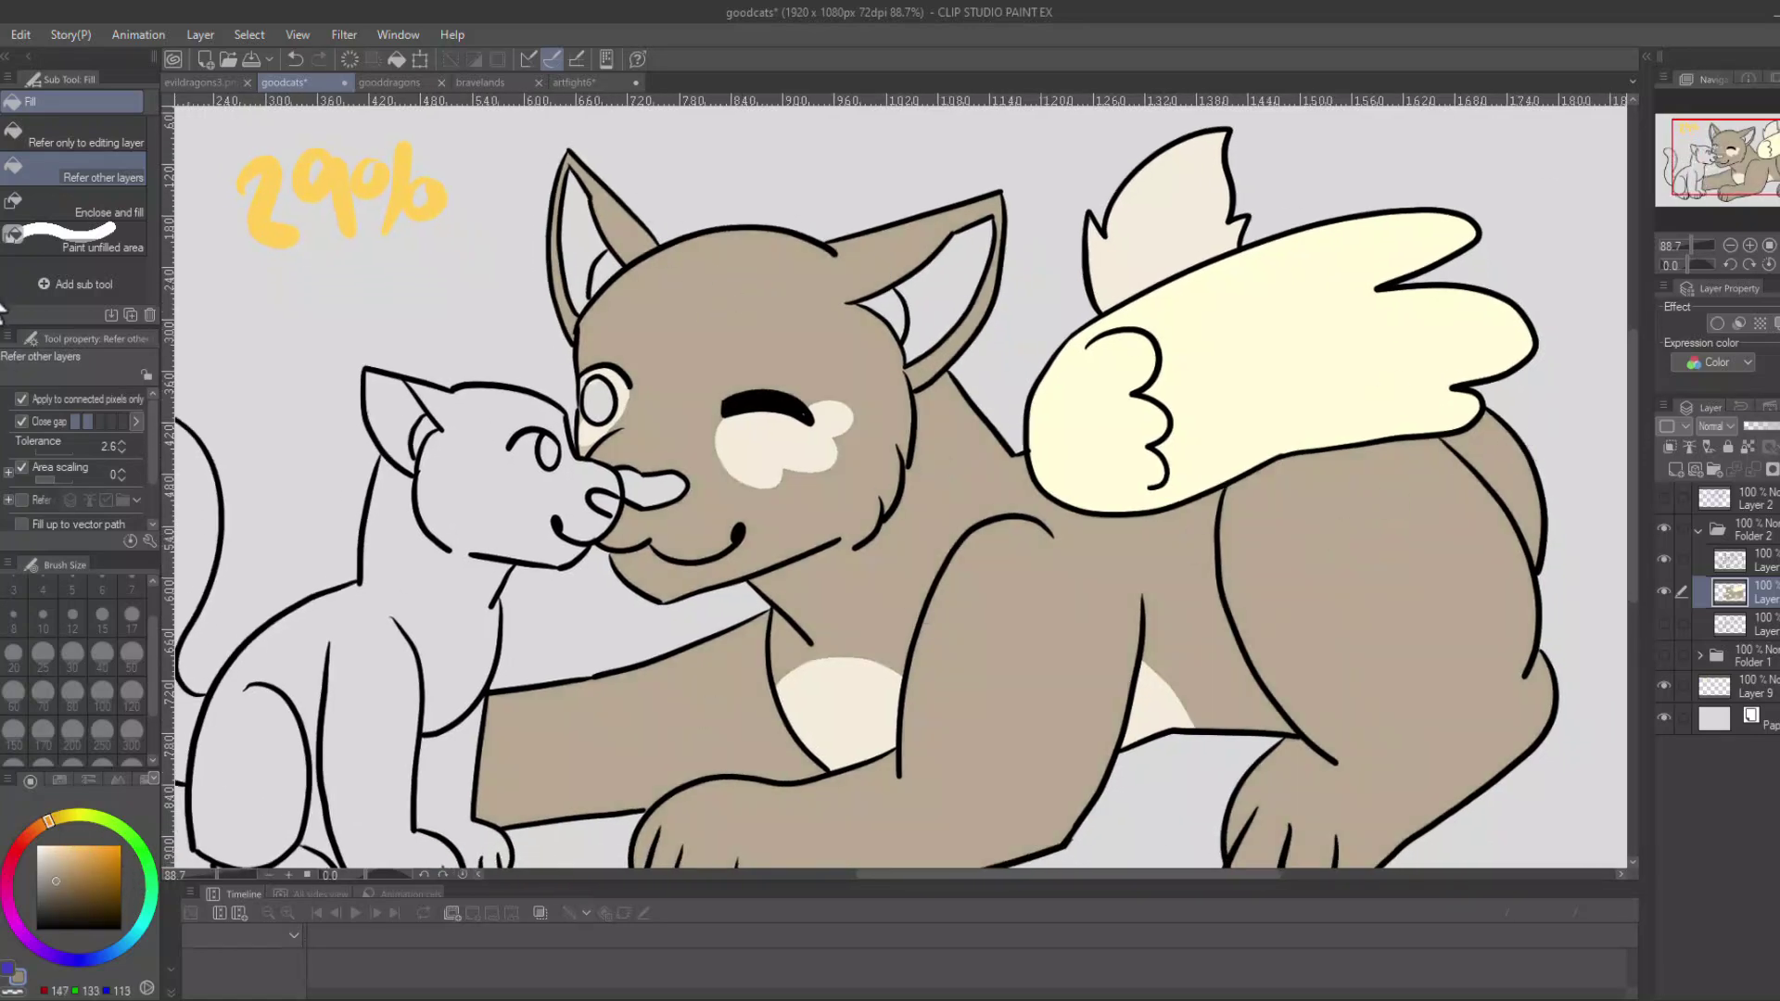
Close off the ear base and fill the backs of the large cat's ears with dark brown RGB 114, 105, 91.
{"action": "key", "text": "p"}
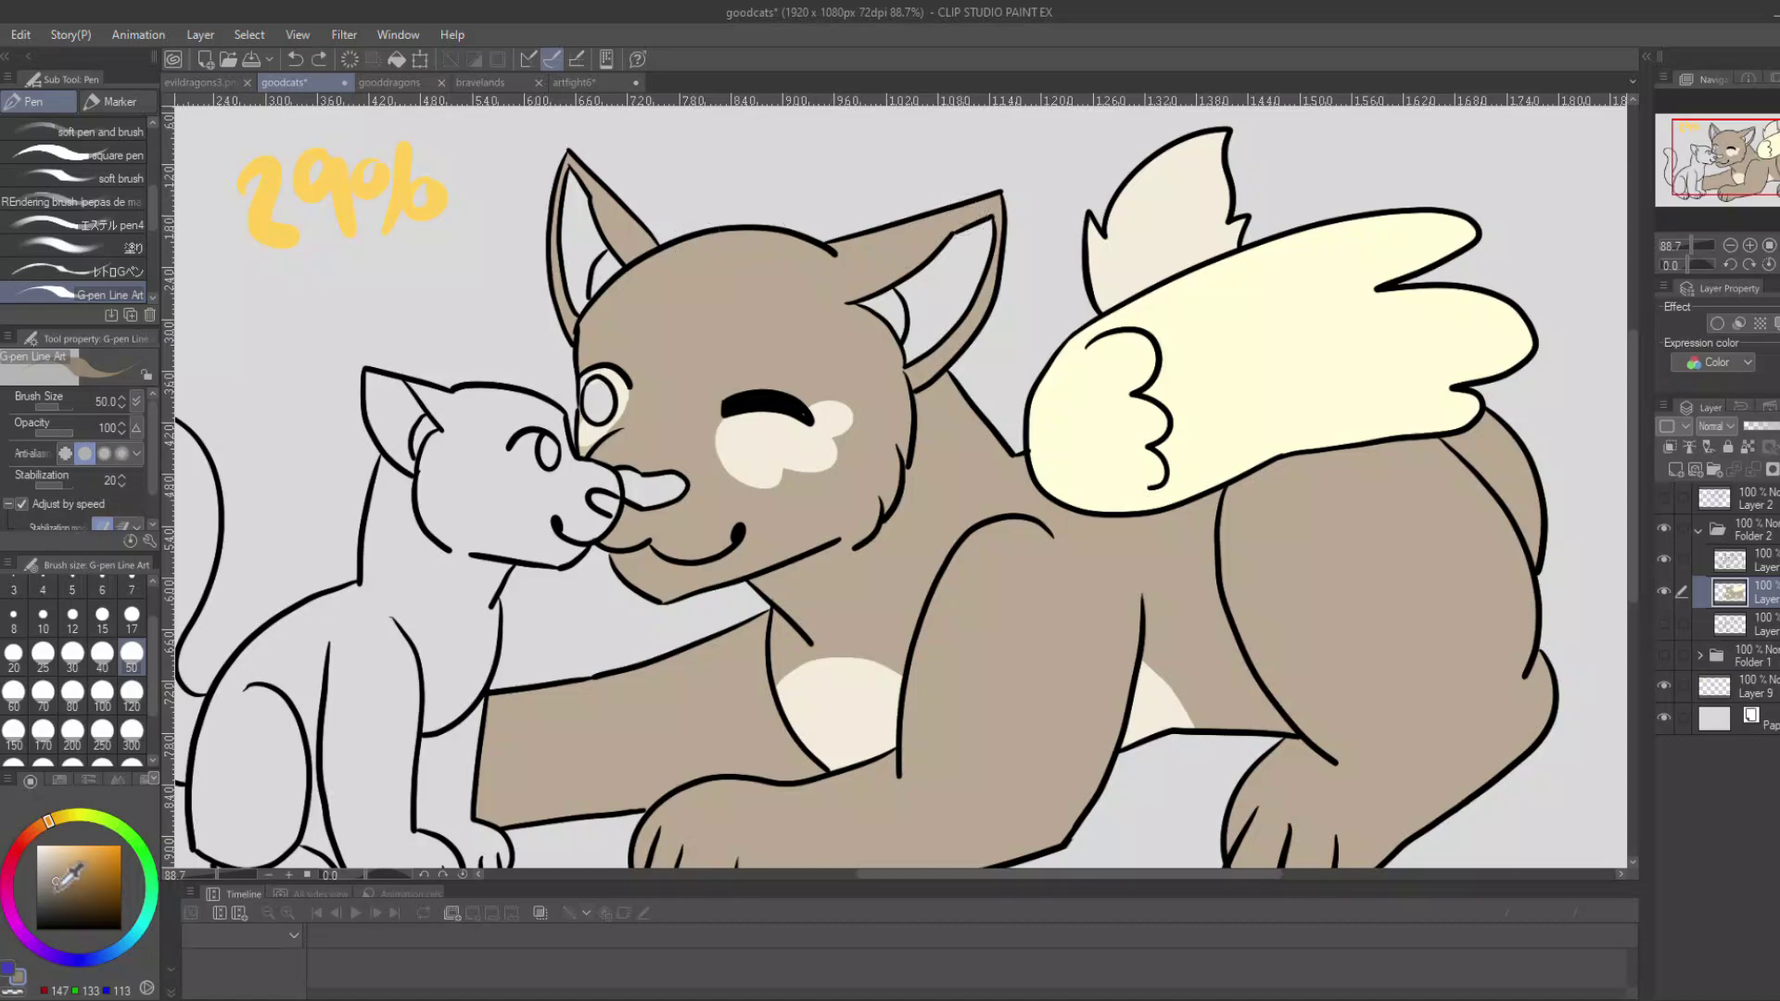
{"action": "key", "text": "g"}
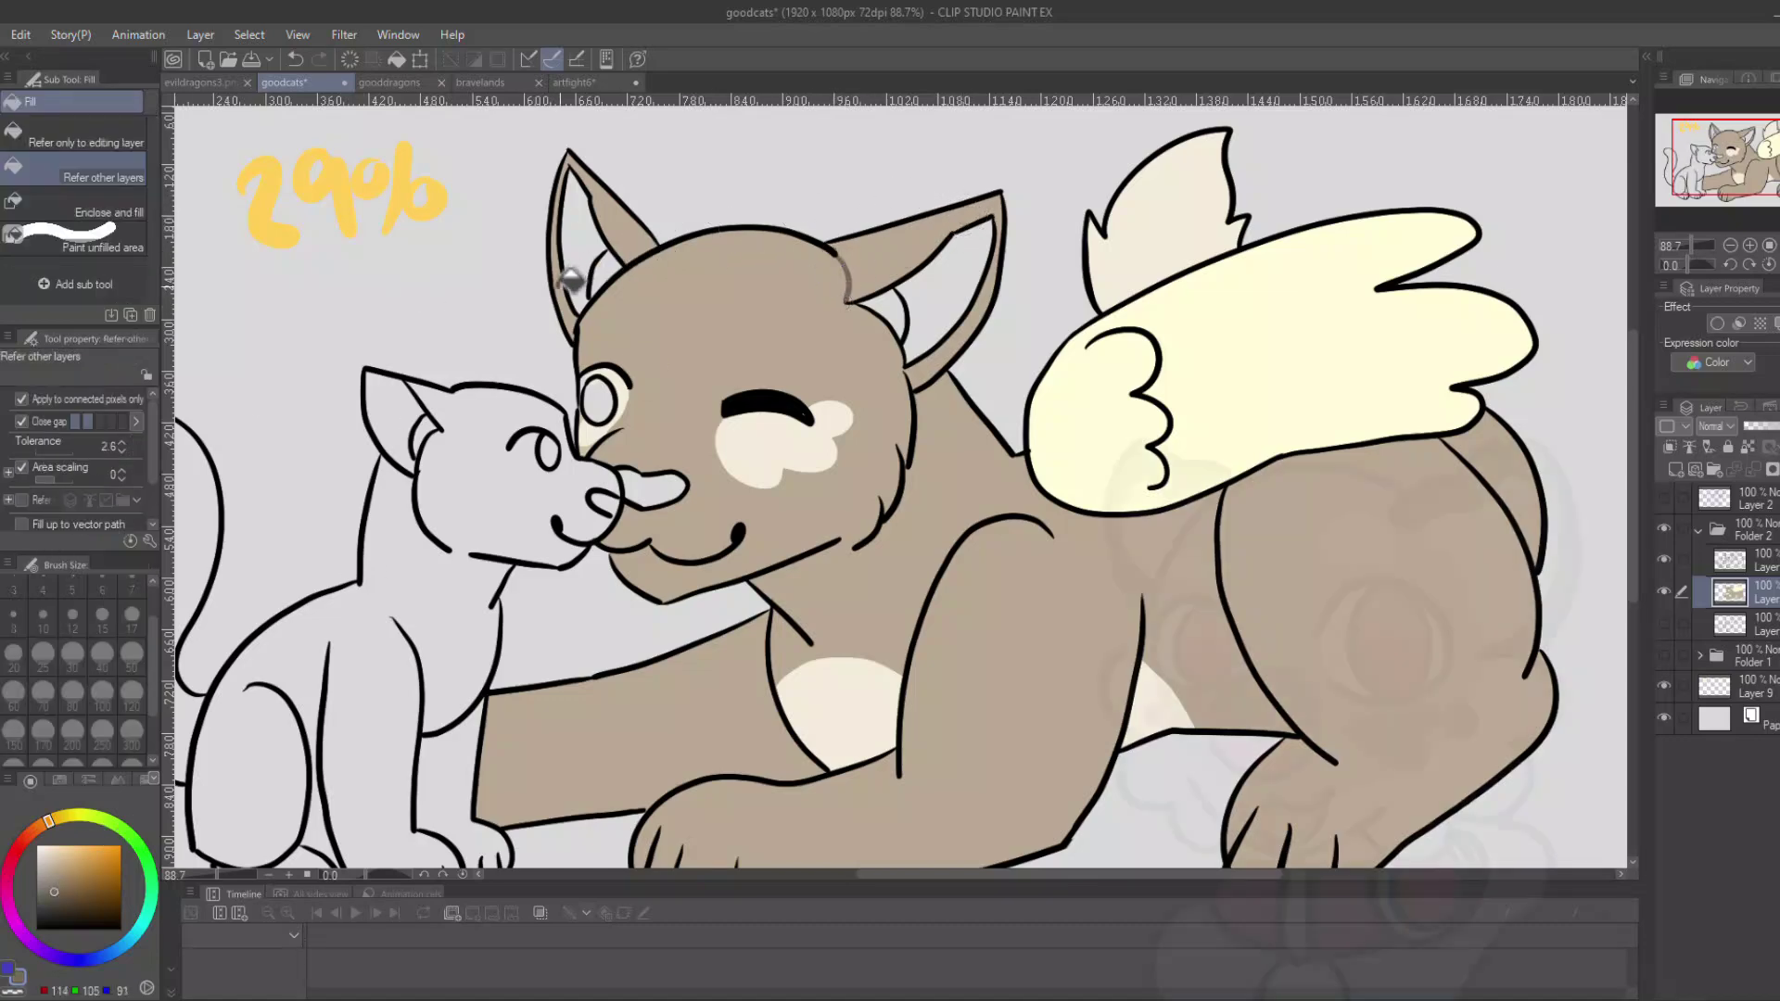
{"action": "left_click", "coordinate": [562, 282]}
{"action": "left_click", "coordinate": [894, 262]}
Dot dark brown freckles across the large cat's pale cheek patch with a size 17 pen.
{"action": "key", "text": "p"}
{"action": "left_click", "coordinate": [736, 441]}
{"action": "left_click", "coordinate": [755, 460]}
{"action": "left_click", "coordinate": [779, 446]}
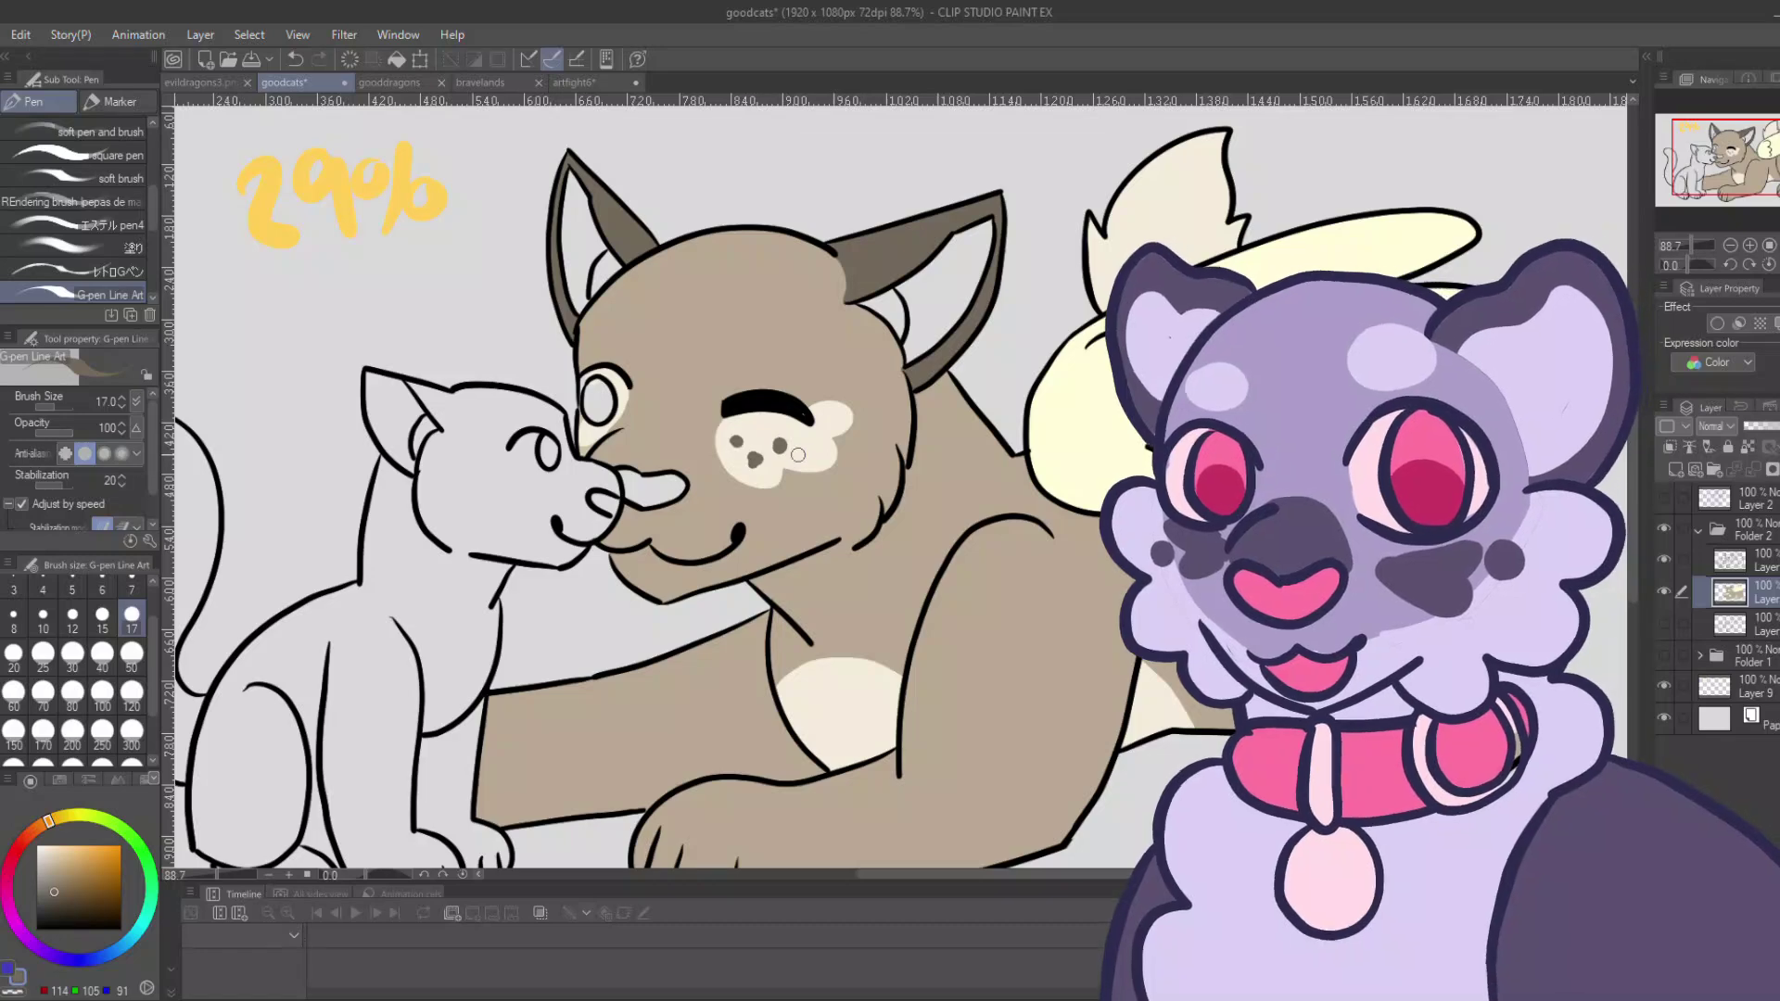
{"action": "left_click", "coordinate": [804, 455]}
{"action": "left_click", "coordinate": [818, 444]}
Draw a sock edge across the large cat's near front paw and fill the toes with the pale cream of its markings.
{"action": "left_click_drag", "start_coordinate": [861, 691], "coordinate": [870, 584]}
{"action": "left_click", "coordinate": [871, 586], "text": "alt"}
{"action": "left_click_drag", "start_coordinate": [666, 706], "coordinate": [807, 793]}
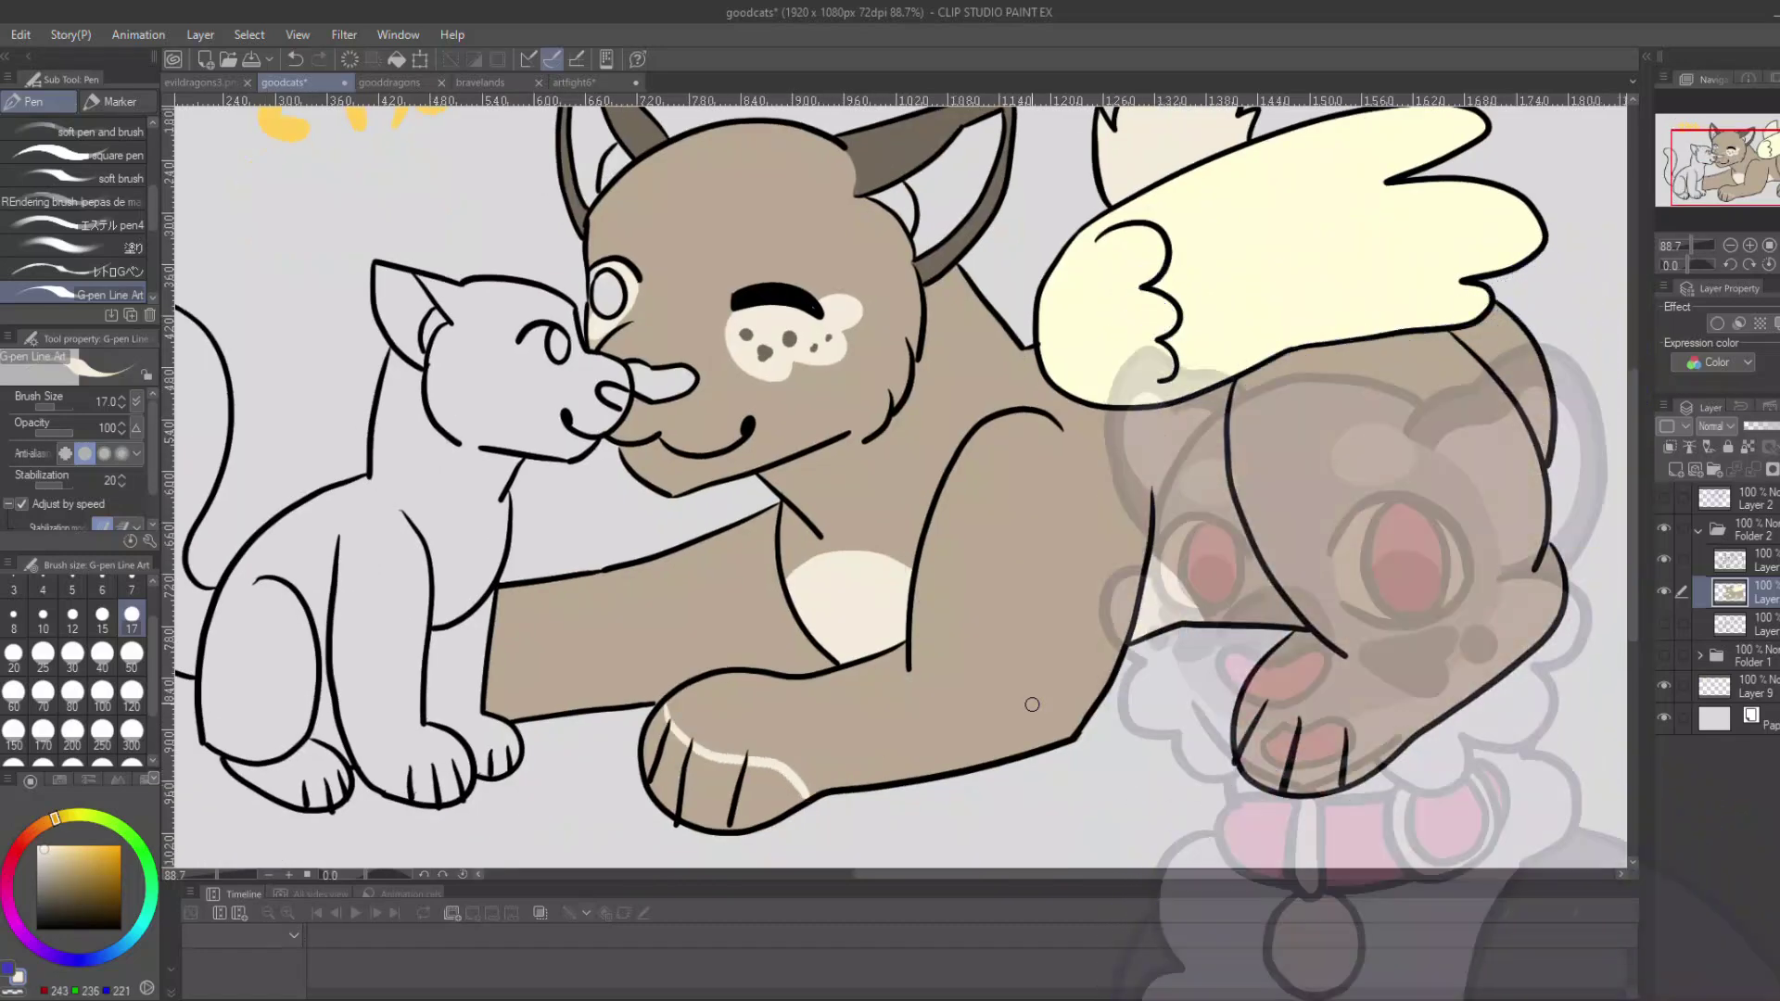
{"action": "key", "text": "g"}
{"action": "left_click", "coordinate": [768, 788]}
{"action": "left_click", "coordinate": [714, 784]}
{"action": "left_click", "coordinate": [672, 742]}
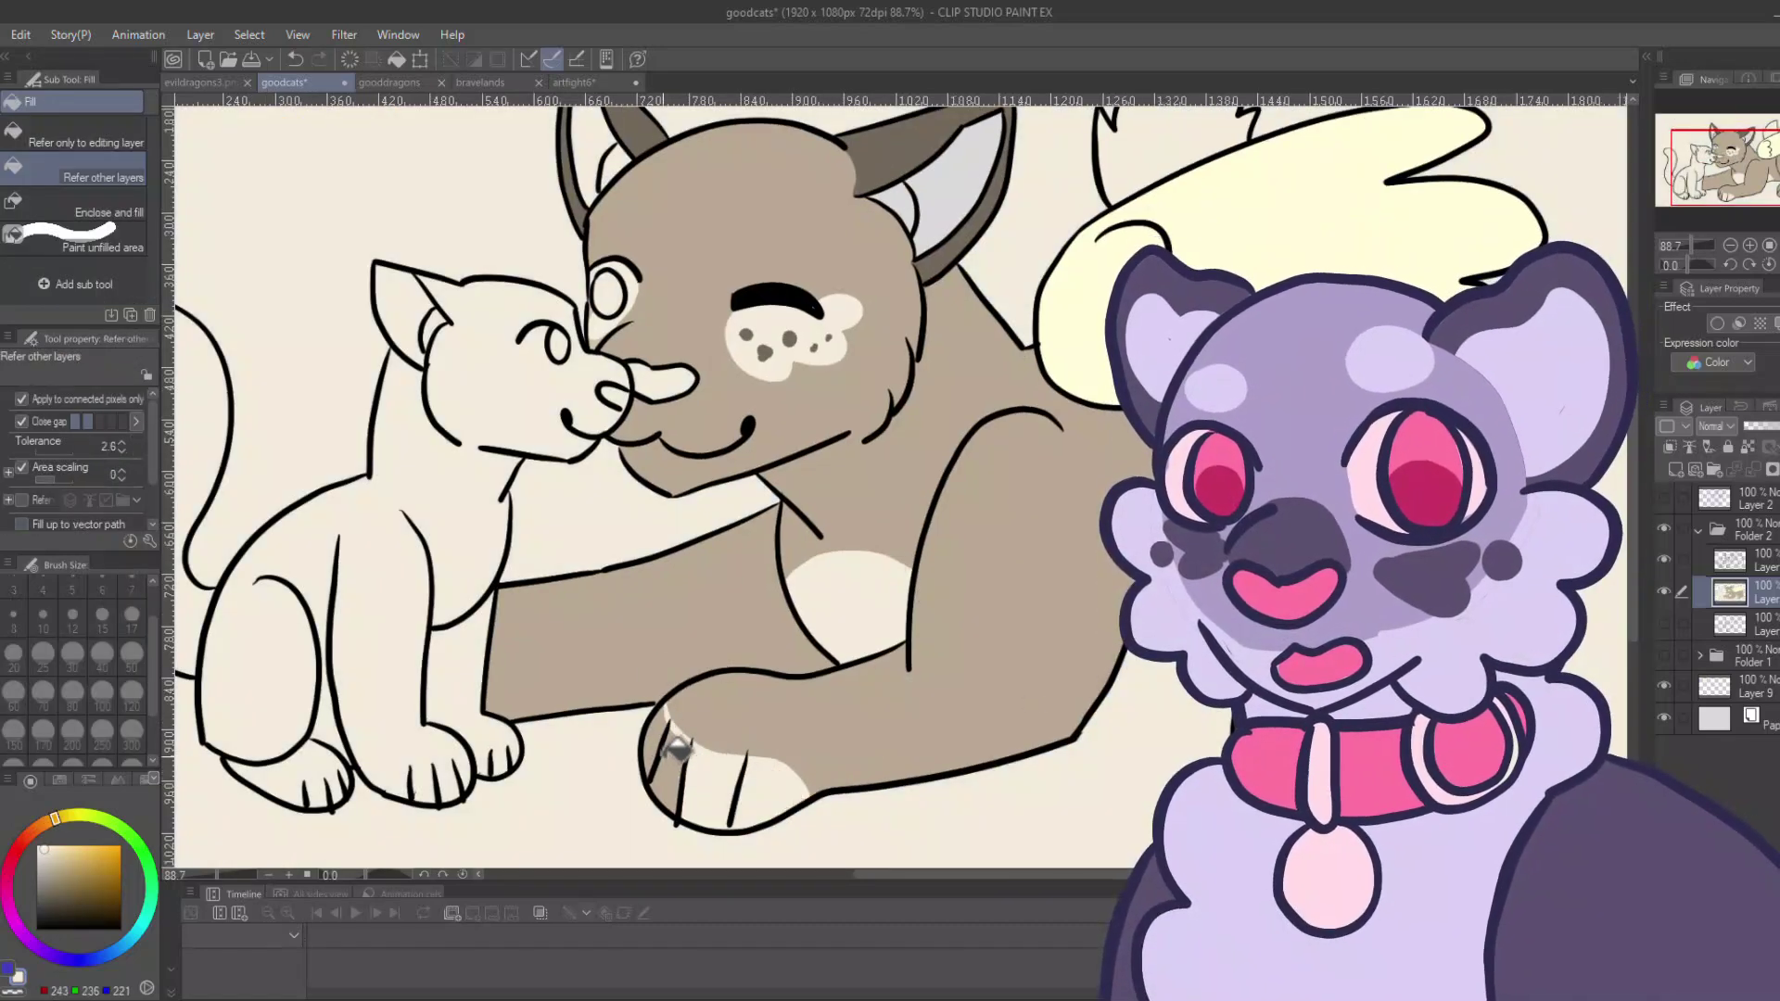
{"action": "key", "text": "ctrl+z"}
{"action": "left_click", "coordinate": [670, 769]}
Add dark freckles beneath the large cat's open eye and color its inner ears and nose peach.
{"action": "left_click", "coordinate": [951, 141], "text": "alt"}
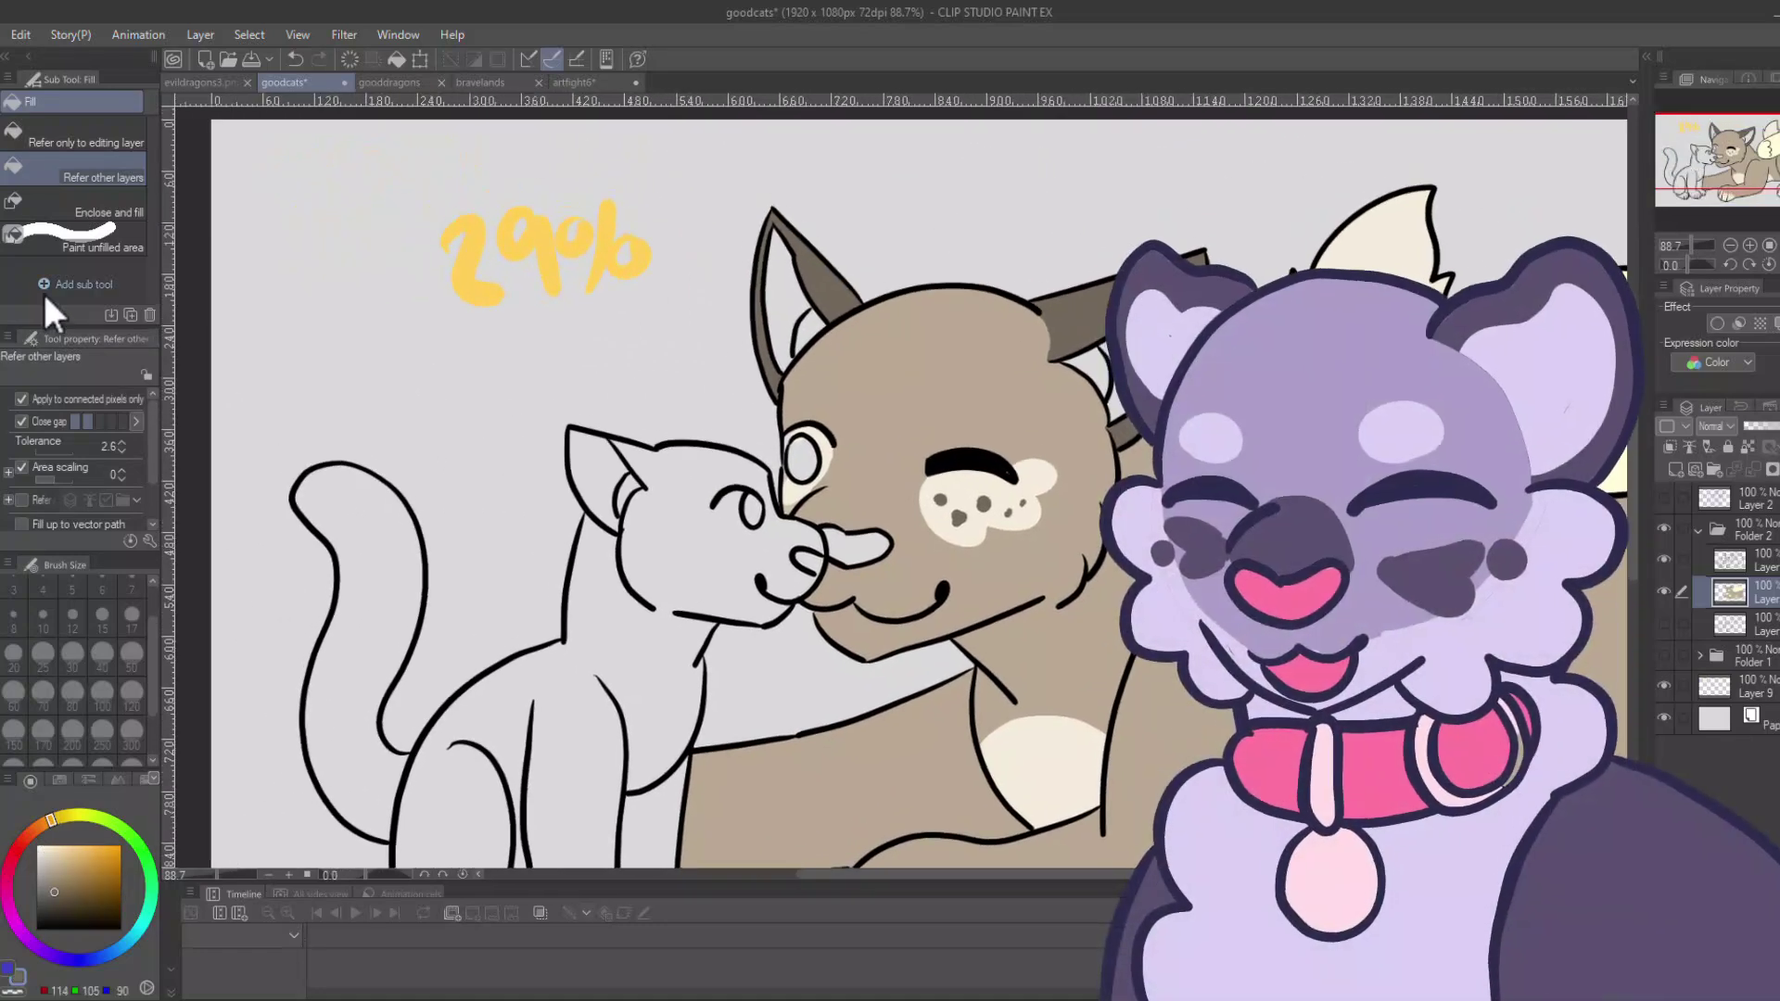
{"action": "key", "text": "p"}
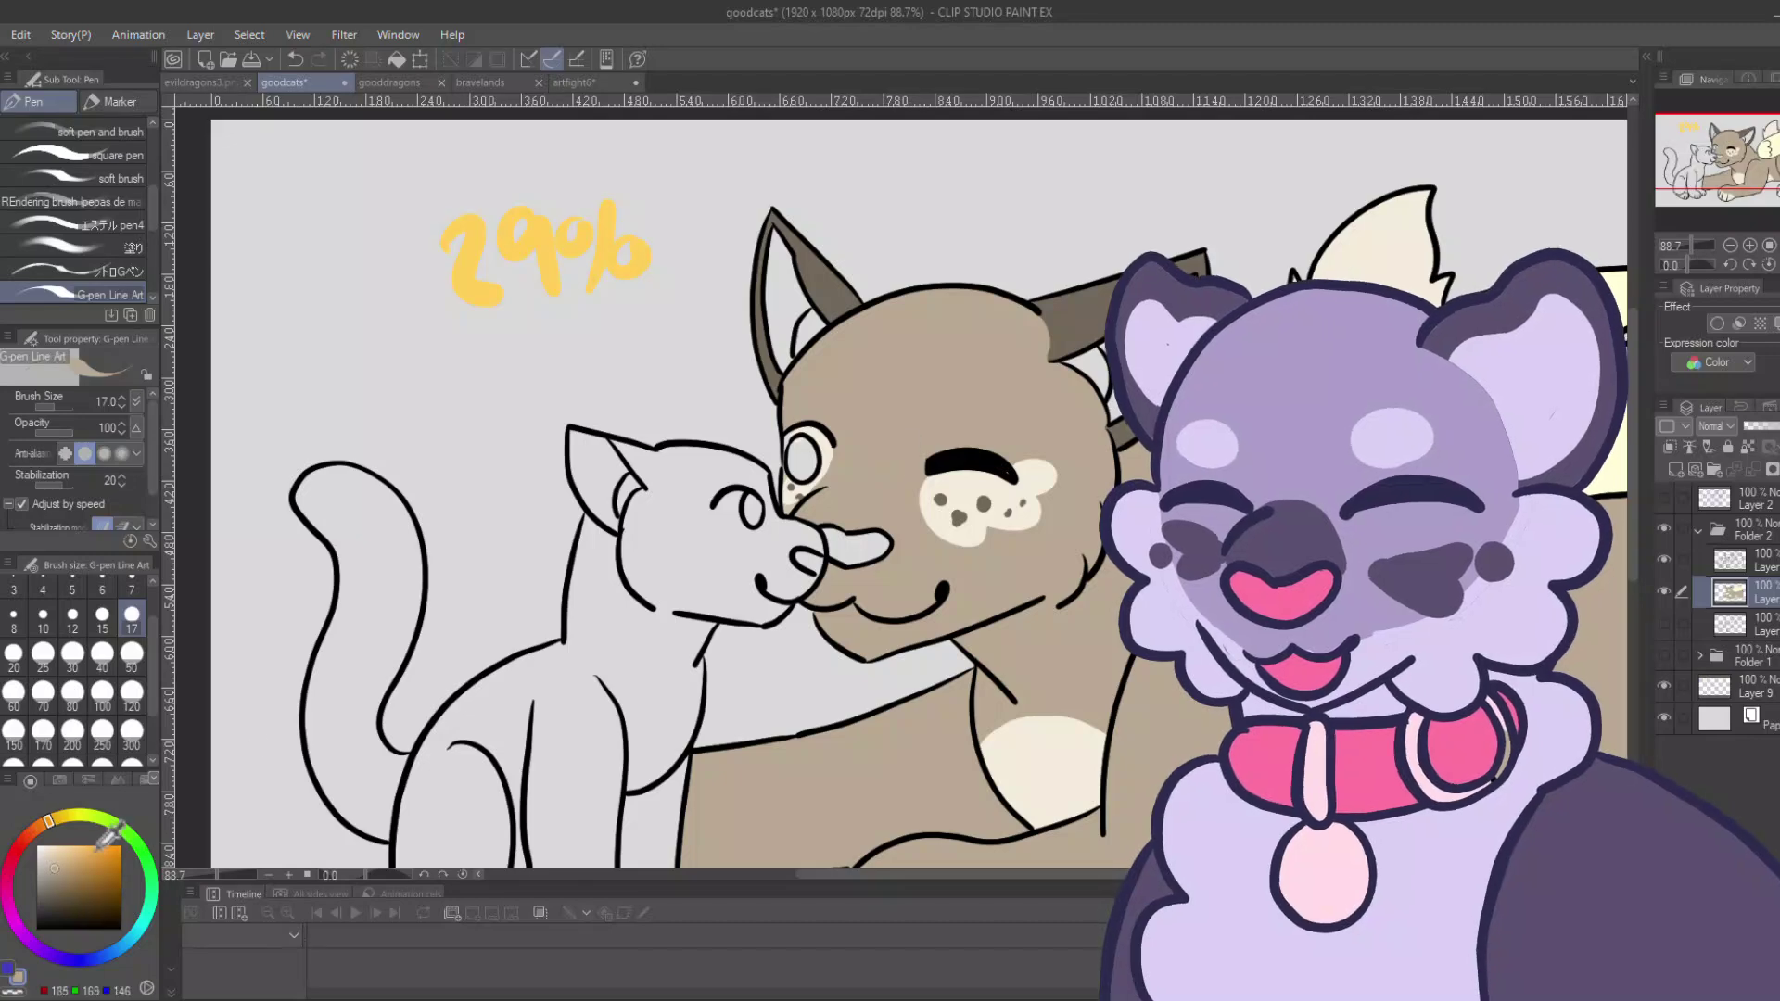
{"action": "key", "text": "w"}
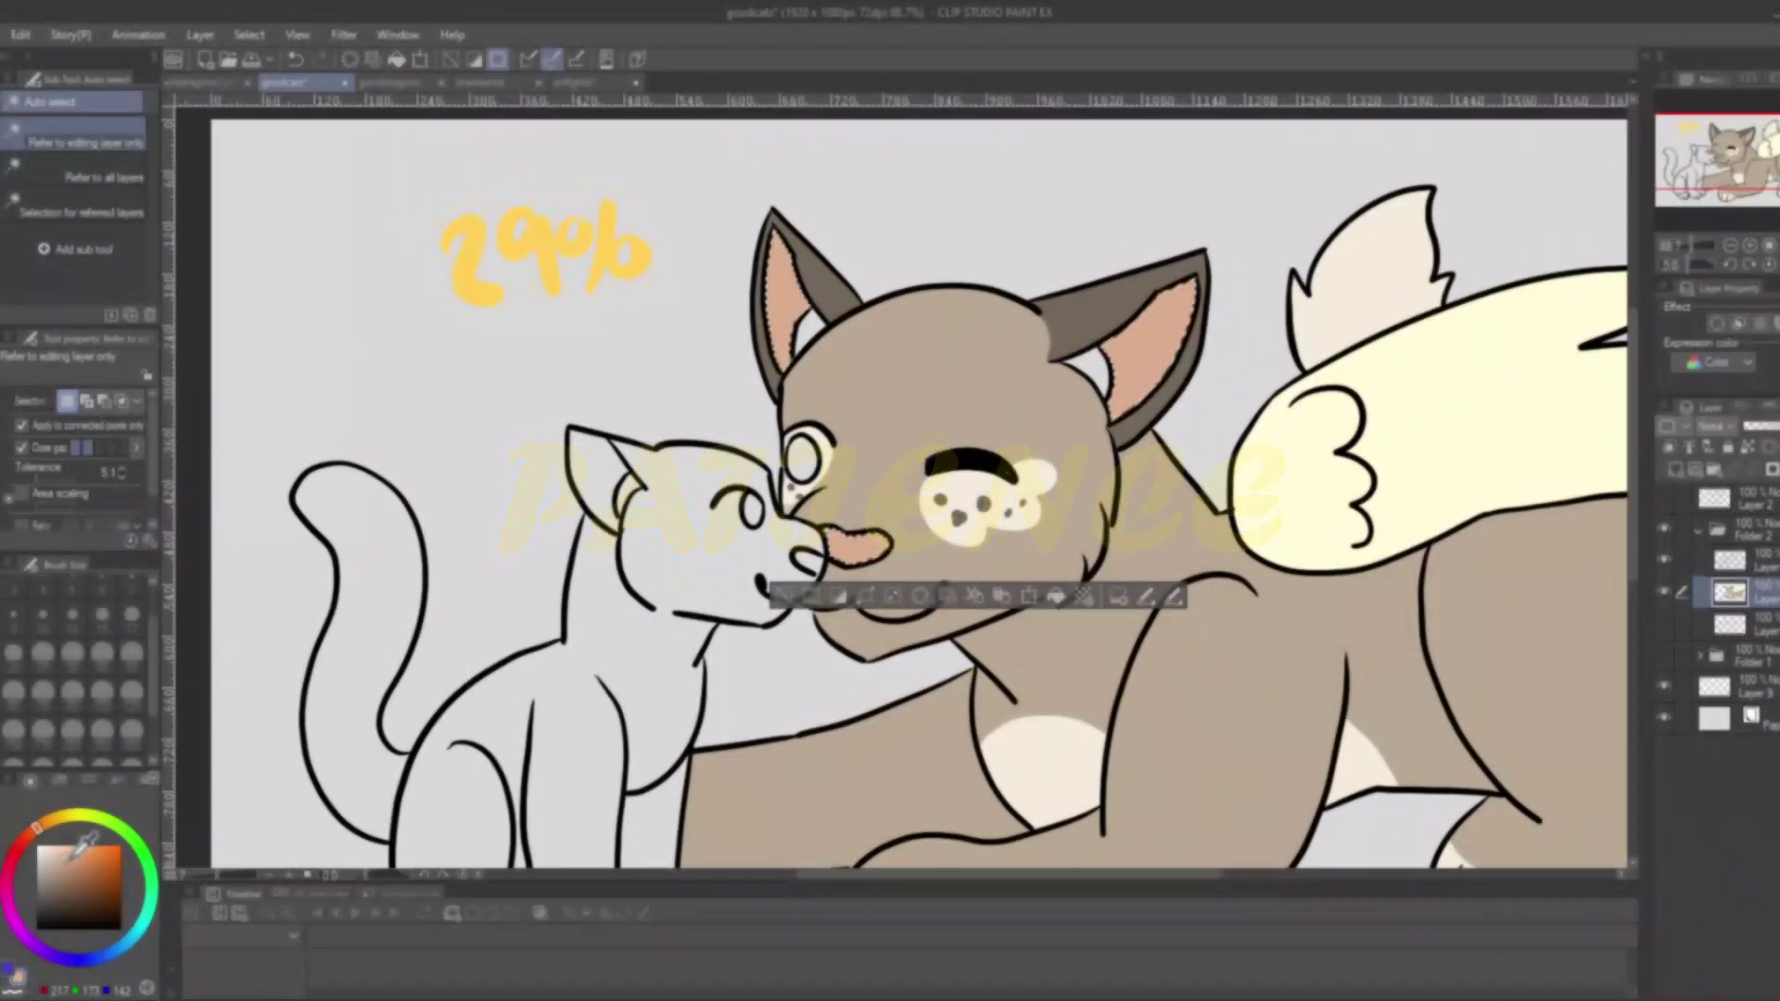
Fill the large cat's inner ear folds with brown RGB 190, 136, 98 and its open eye's iris with green RGB 157, 217, 60.
{"action": "left_click", "coordinate": [1764, 560]}
{"action": "left_click", "coordinate": [814, 330]}
{"action": "left_click", "coordinate": [1096, 368], "text": "shift"}
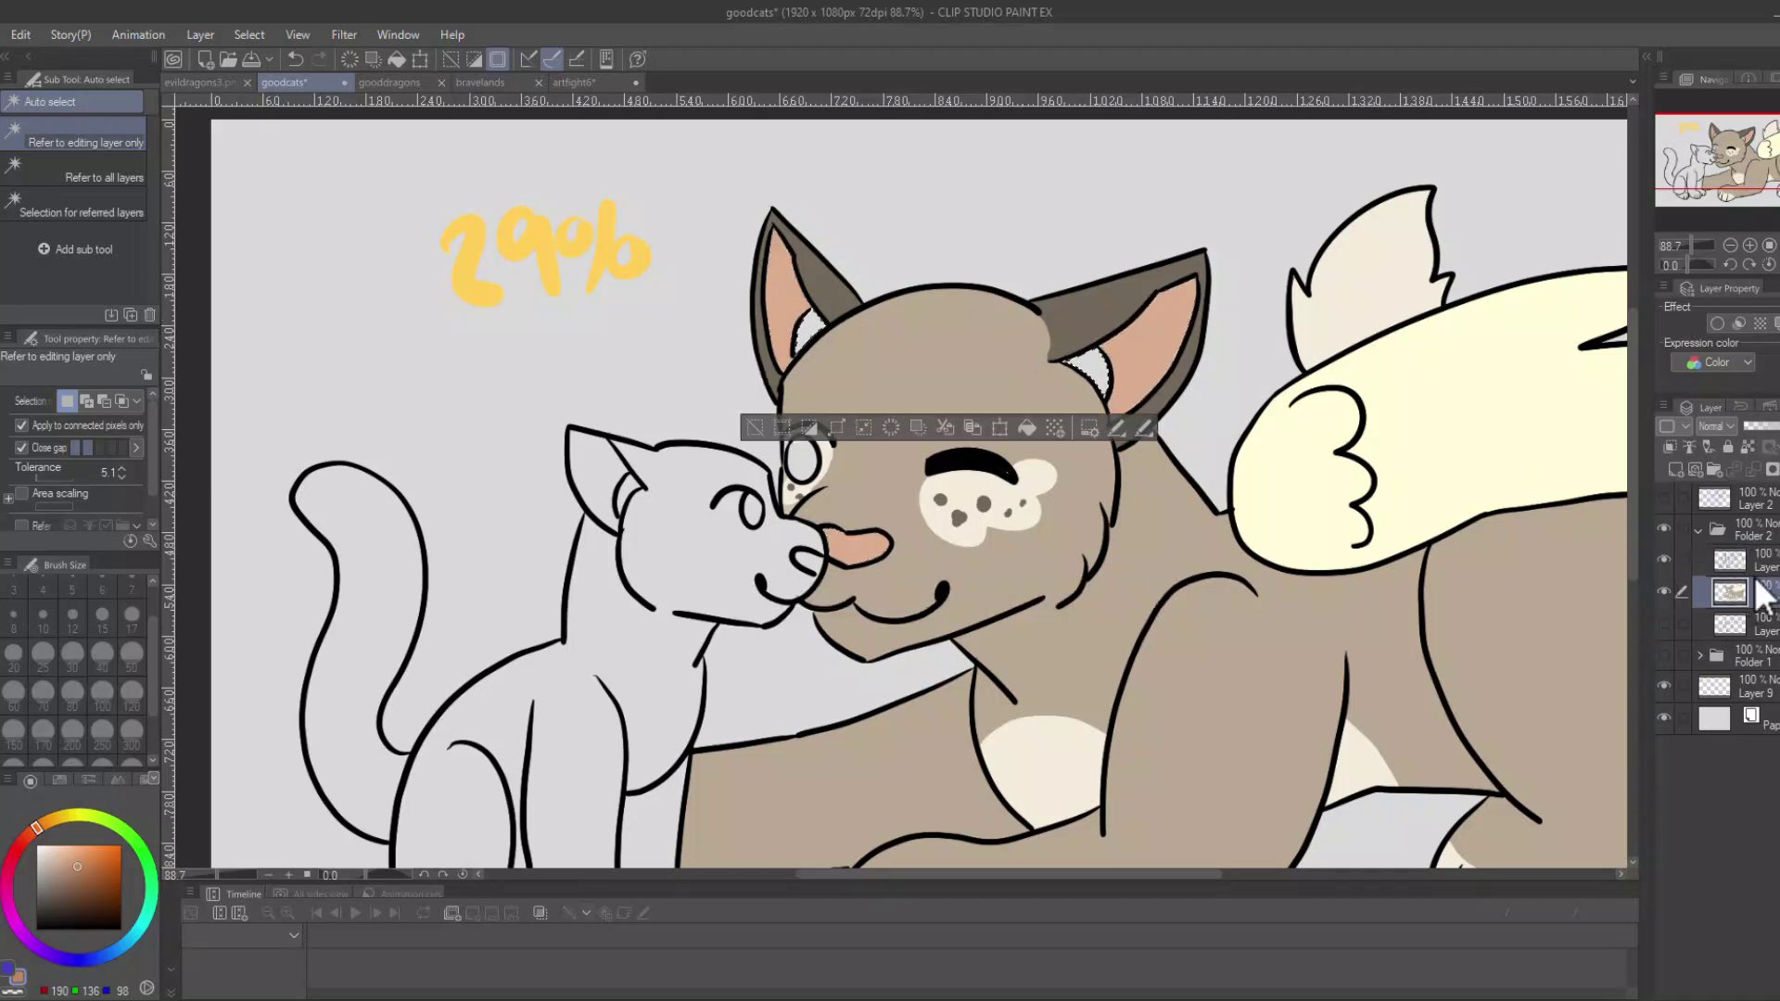
{"action": "left_click", "coordinate": [803, 454]}
{"action": "left_click", "coordinate": [107, 822]}
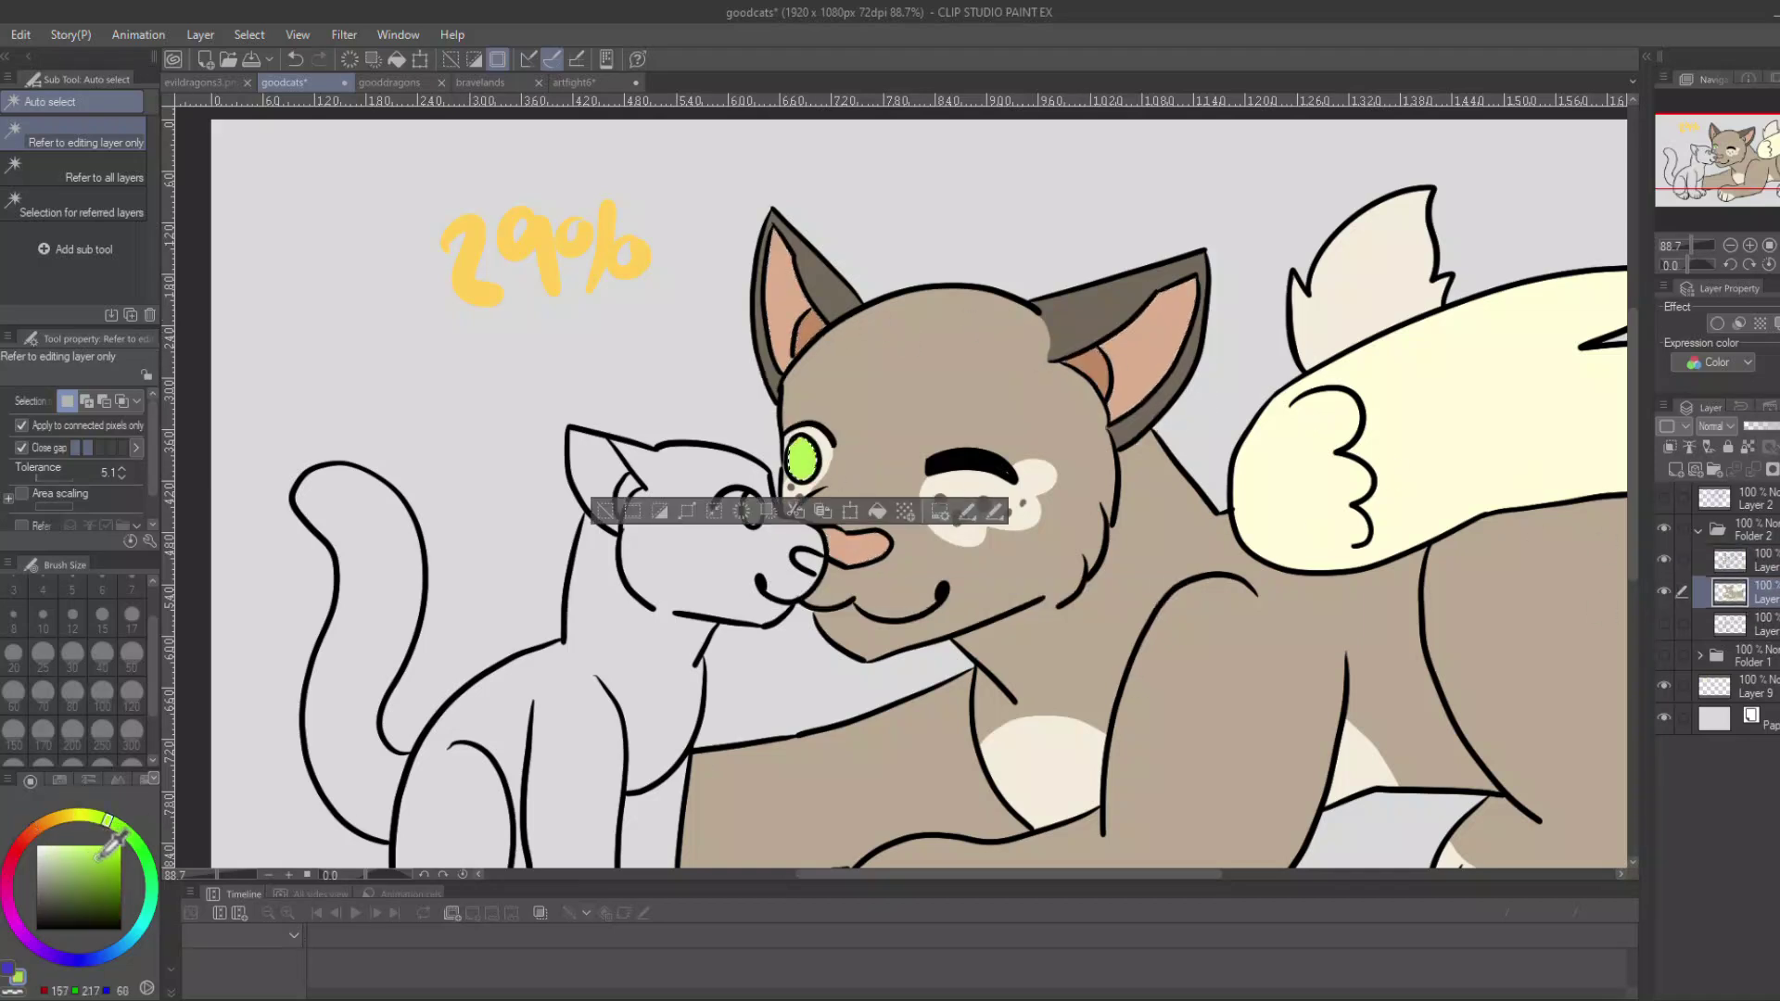
{"action": "key", "text": "ctrl+d"}
Select the kitten's head, body, legs and tail from the line art and fill them with light purplish blue on the color layer.
{"action": "left_click", "coordinate": [1758, 560]}
{"action": "left_click_drag", "start_coordinate": [813, 497], "coordinate": [1076, 371]}
{"action": "left_click", "coordinate": [929, 503]}
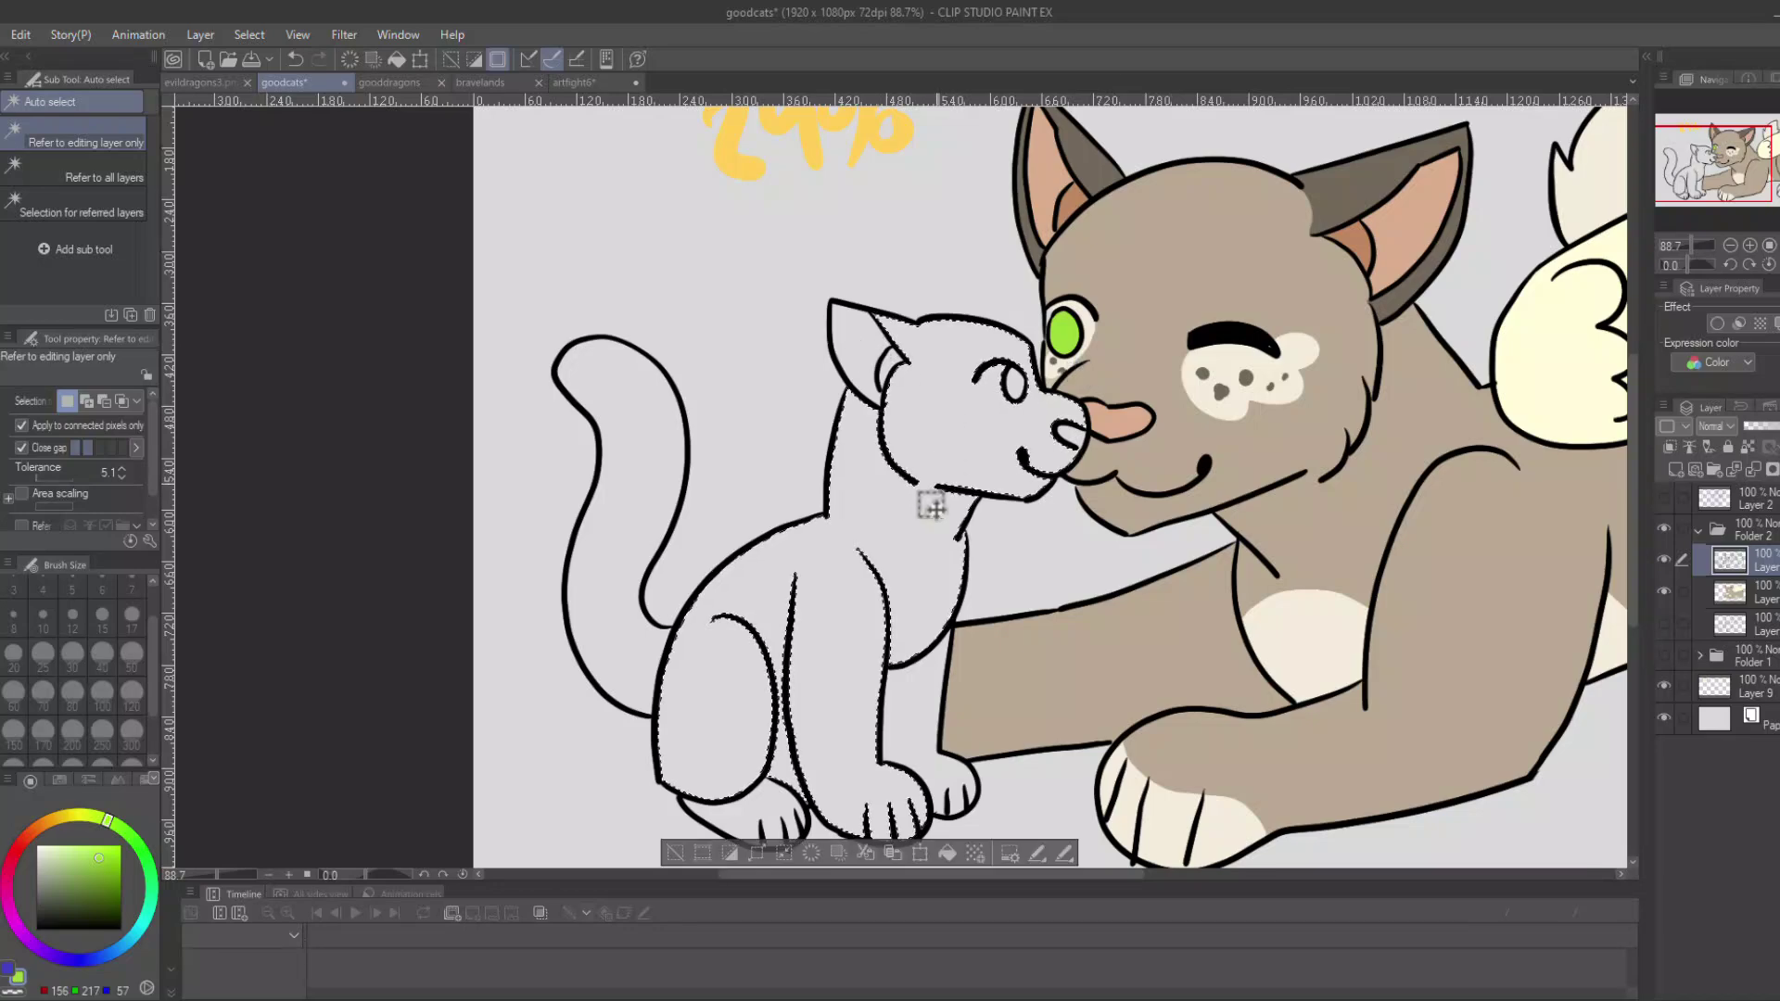
{"action": "left_click", "coordinate": [913, 697], "text": "shift"}
{"action": "left_click", "coordinate": [609, 593], "text": "shift"}
{"action": "left_click", "coordinate": [1758, 592]}
{"action": "left_click", "coordinate": [90, 960]}
{"action": "left_click", "coordinate": [61, 867]}
{"action": "key", "text": "alt+Delete"}
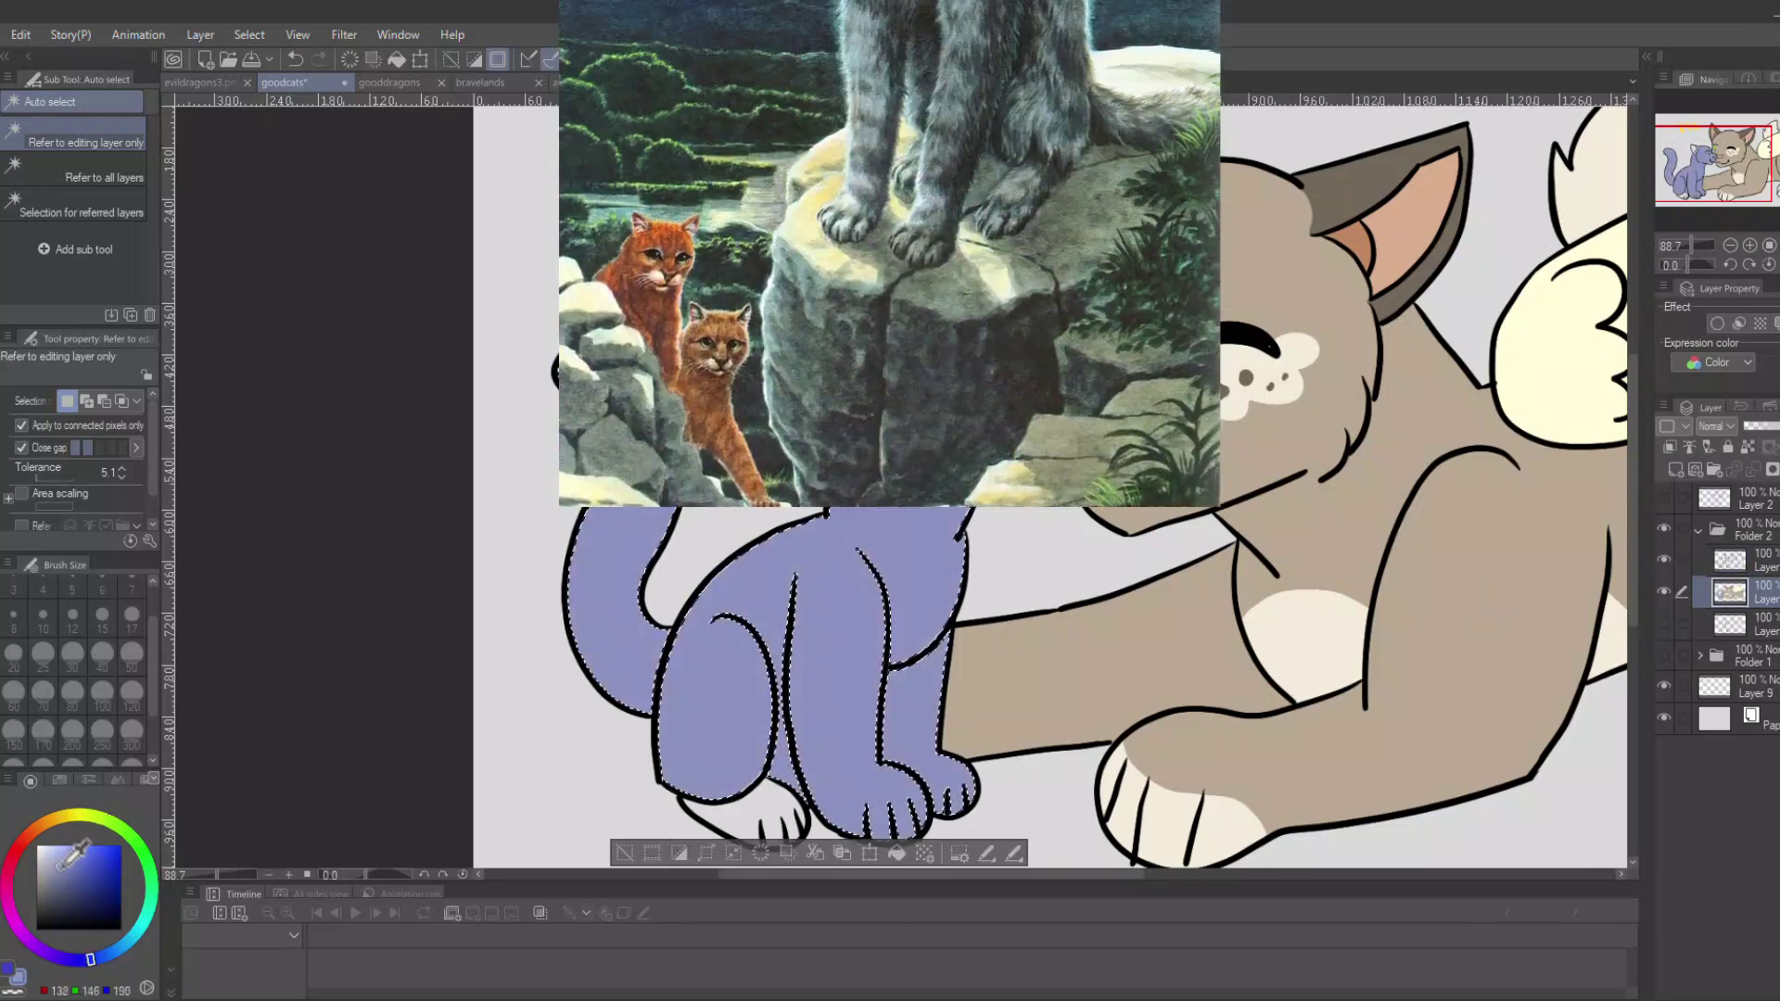
Add the kitten's hind paw to the selection and fill the whole kitten with slate blue RGB 117, 122, 149.
{"action": "left_click", "coordinate": [1758, 560]}
{"action": "left_click", "coordinate": [762, 818], "text": "shift"}
{"action": "left_click", "coordinate": [1731, 593]}
{"action": "key", "text": "alt+Delete"}
{"action": "left_click", "coordinate": [52, 871]}
{"action": "key", "text": "alt+Delete"}
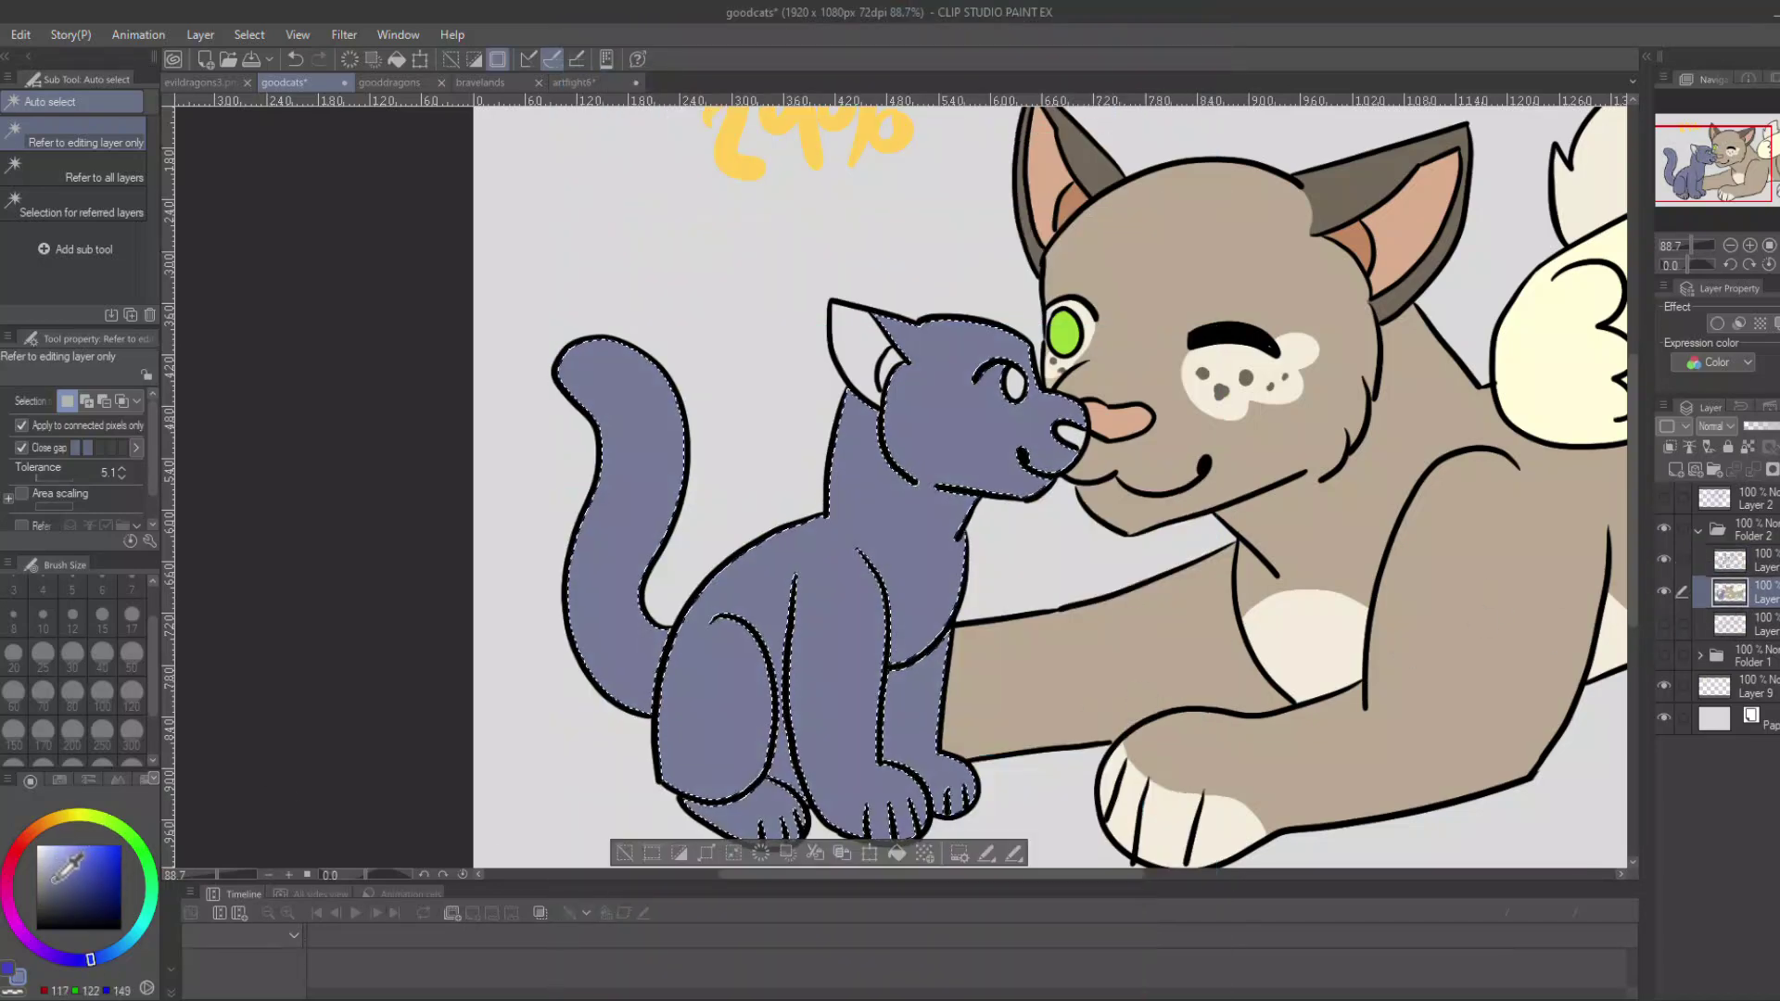
Paint the kitten's chest patch and tail tip with lighter blue RGB 143, 148, 176 using a size 40 pen.
{"action": "key", "text": "p"}
{"action": "mouse_move", "coordinate": [881, 580]}
{"action": "left_mouse_down"}
{"action": "mouse_move", "coordinate": [924, 562]}
{"action": "mouse_move", "coordinate": [924, 638]}
{"action": "left_mouse_up"}
{"action": "mouse_move", "coordinate": [601, 459]}
{"action": "left_mouse_down"}
{"action": "mouse_move", "coordinate": [616, 371]}
{"action": "mouse_move", "coordinate": [615, 393]}
{"action": "left_mouse_up"}
Try lighter blue markings on the kitten's face and undo them.
{"action": "key", "text": "ctrl+z"}
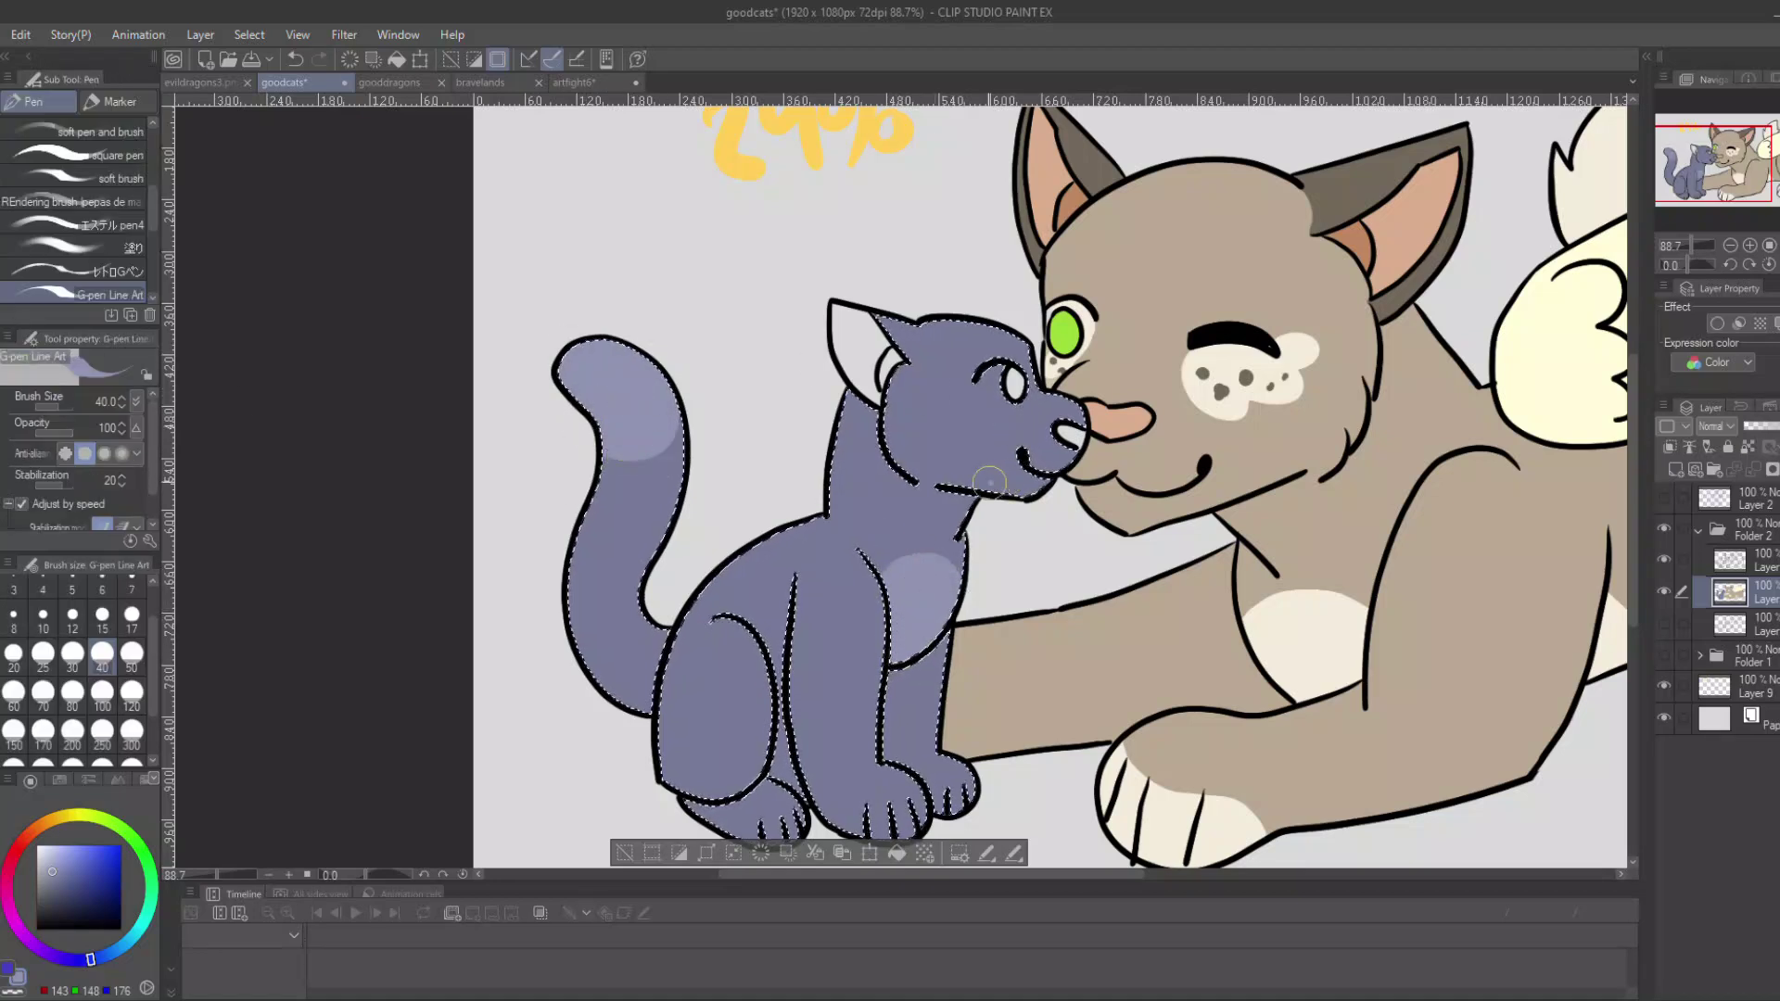
{"action": "key", "text": "ctrl+z"}
{"action": "mouse_move", "coordinate": [1006, 343]}
{"action": "left_mouse_down"}
{"action": "mouse_move", "coordinate": [1060, 475]}
{"action": "mouse_move", "coordinate": [1024, 420]}
{"action": "left_mouse_up"}
{"action": "key", "text": "ctrl+z"}
{"action": "left_click_drag", "start_coordinate": [900, 383], "coordinate": [912, 383]}
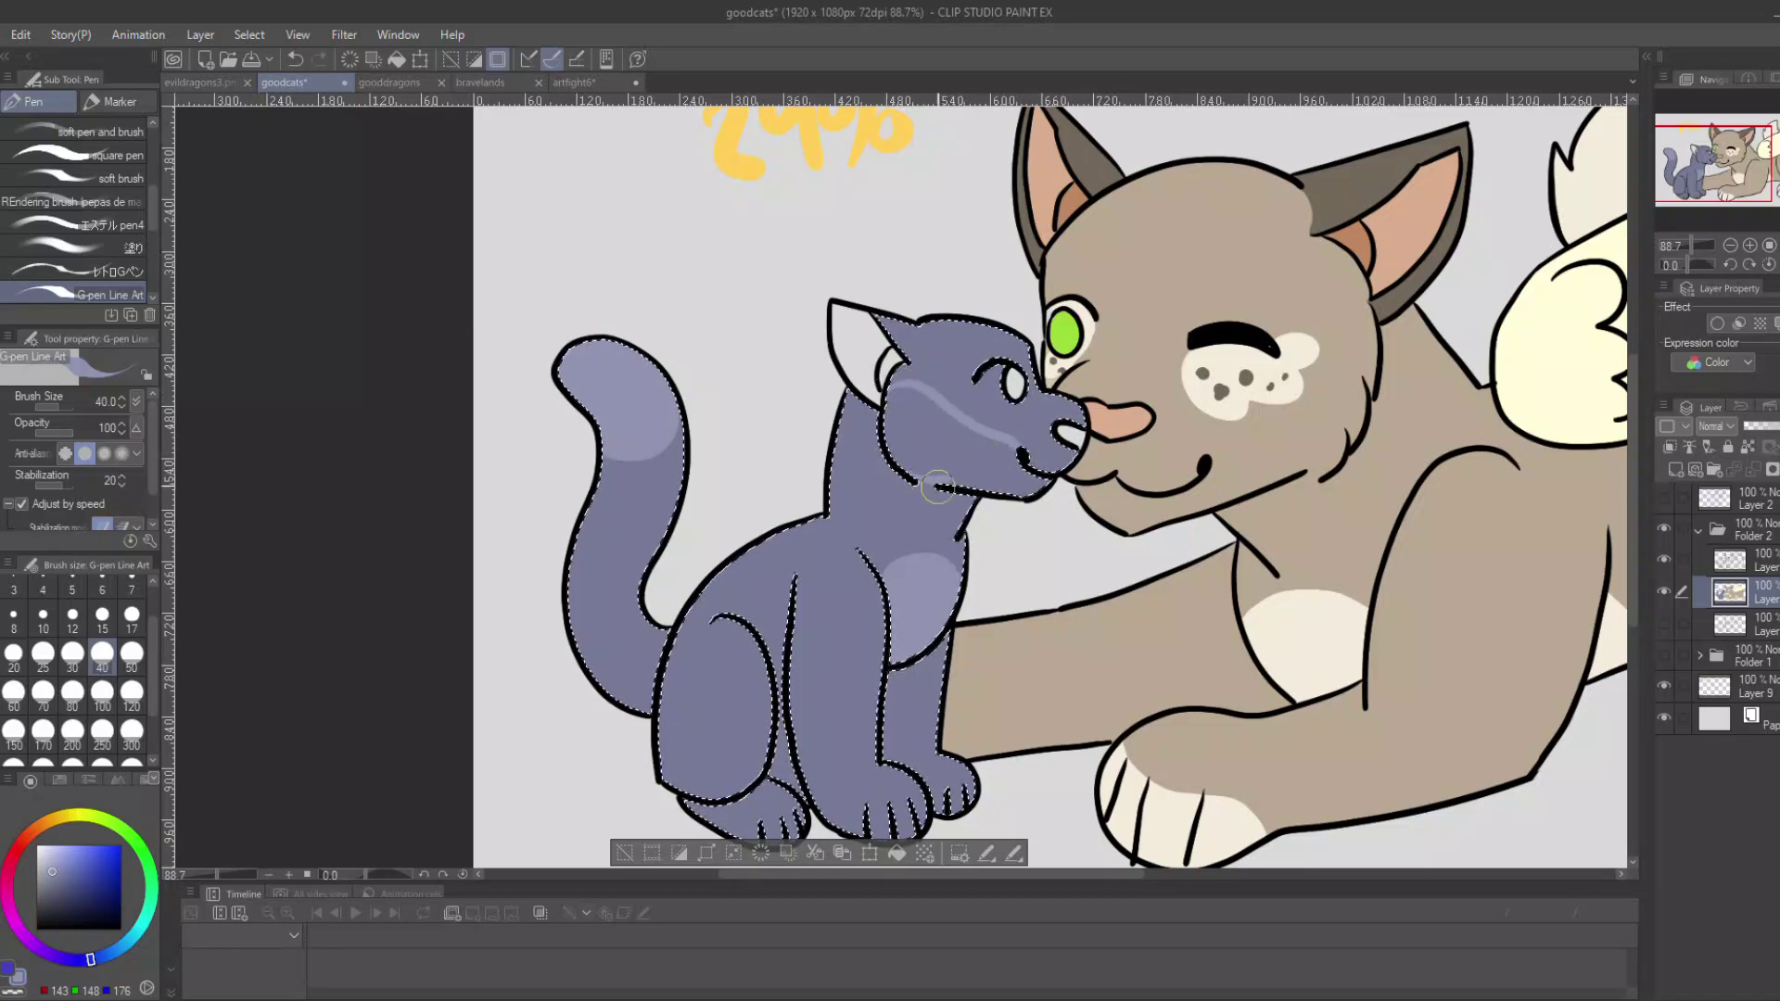
{"action": "key", "text": "ctrl+z"}
Paint the kitten's paws with the lighter blue and clear the selection.
{"action": "scroll", "coordinate": [974, 519], "scroll_direction": "down", "scroll_amount": 3}
{"action": "left_click_drag", "start_coordinate": [844, 675], "coordinate": [884, 653]}
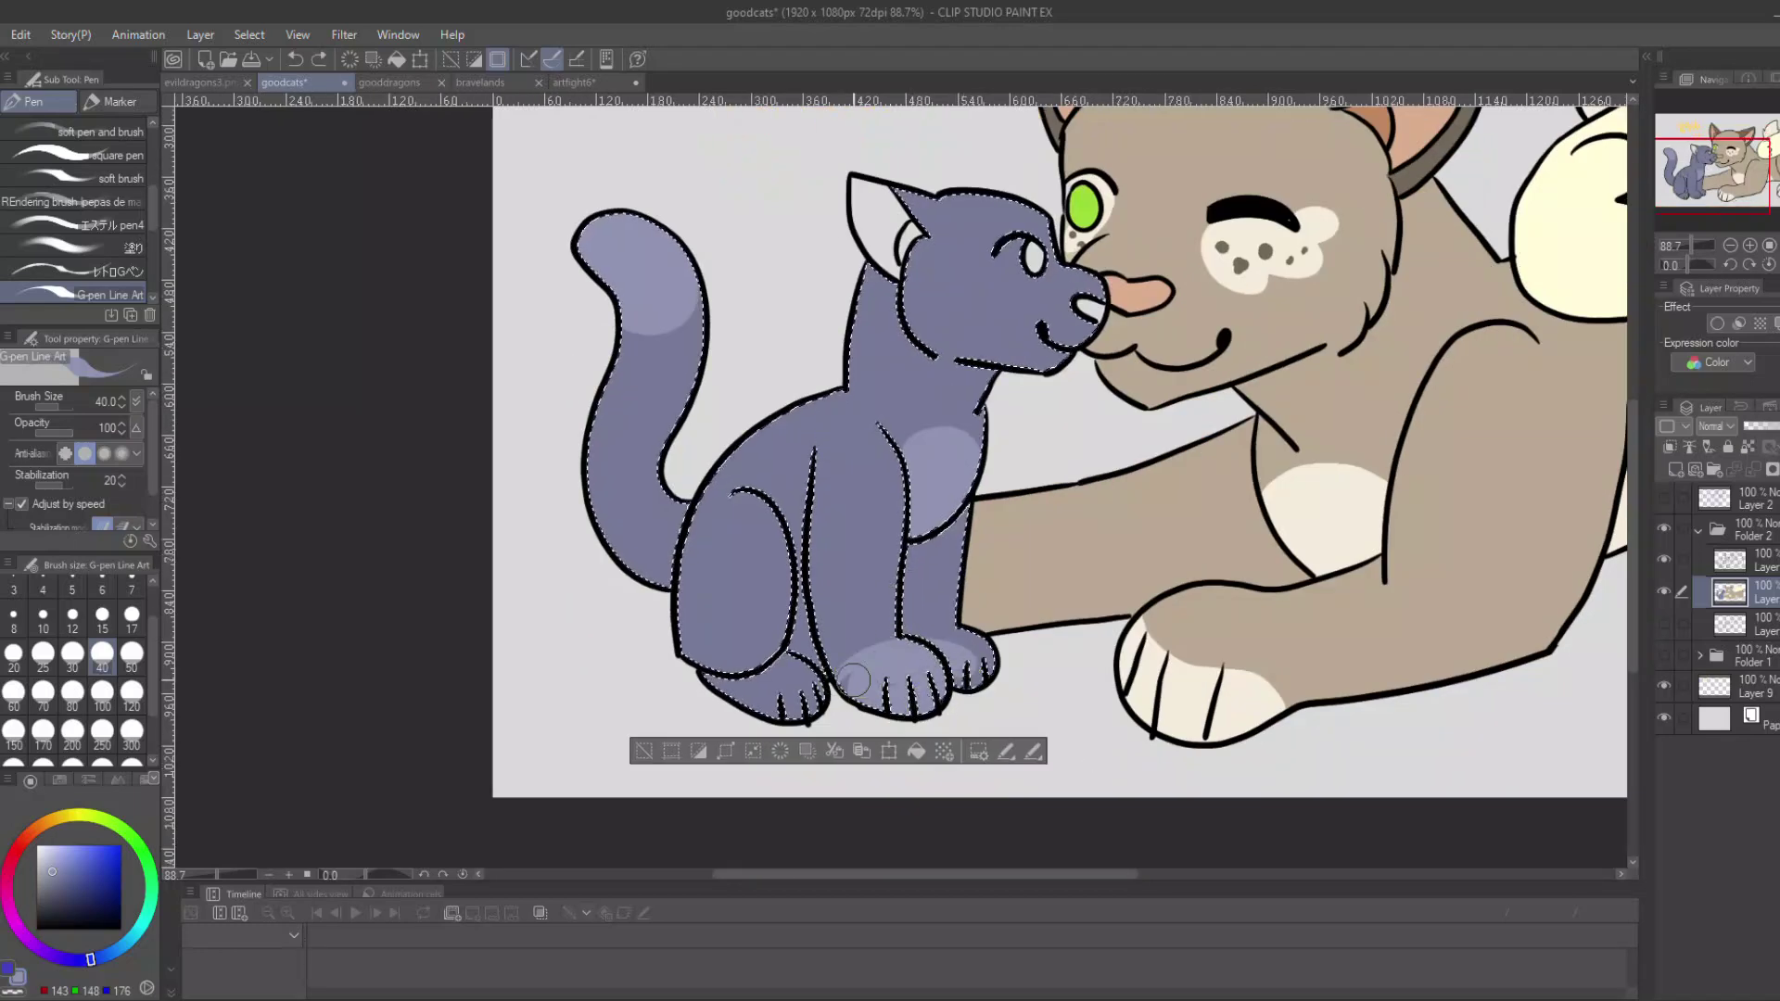
{"action": "left_click", "coordinate": [644, 751]}
Pick a light sky blue and color the kitten's eye with it.
{"action": "left_click_drag", "start_coordinate": [1708, 171], "coordinate": [1714, 150]}
{"action": "left_click_drag", "start_coordinate": [1693, 246], "coordinate": [1697, 246]}
{"action": "left_click", "coordinate": [473, 675], "text": "alt"}
{"action": "left_click_drag", "start_coordinate": [103, 954], "coordinate": [123, 944]}
{"action": "left_click", "coordinate": [81, 851]}
{"action": "left_click_drag", "start_coordinate": [813, 554], "coordinate": [820, 598]}
Paint the kitten's inner ear and nose with peach RGB 217, 169, 144 using a size 17 pen.
{"action": "left_click", "coordinate": [664, 513], "text": "alt"}
{"action": "left_click", "coordinate": [35, 834]}
{"action": "left_click", "coordinate": [65, 858]}
{"action": "left_click", "coordinate": [131, 615]}
{"action": "mouse_move", "coordinate": [491, 464]}
{"action": "left_mouse_down"}
{"action": "mouse_move", "coordinate": [556, 515]}
{"action": "mouse_move", "coordinate": [492, 430]}
{"action": "left_mouse_up"}
{"action": "left_click_drag", "start_coordinate": [461, 510], "coordinate": [527, 554]}
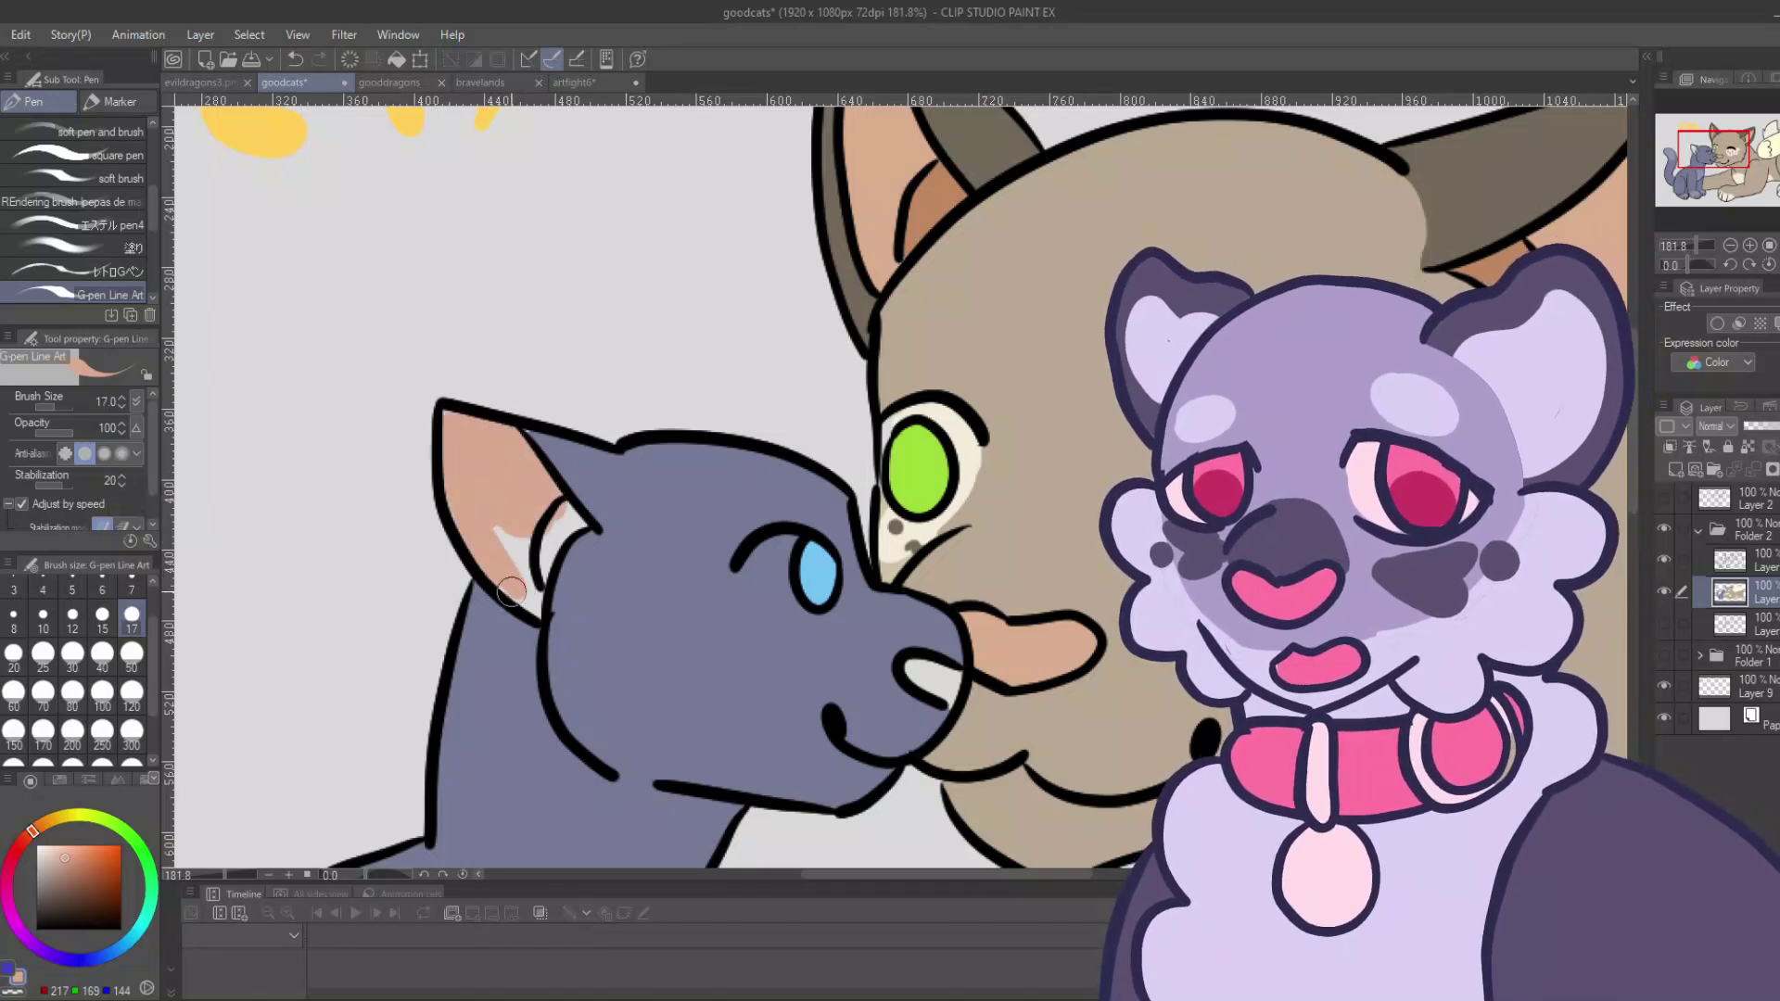
{"action": "left_click_drag", "start_coordinate": [913, 665], "coordinate": [948, 675]}
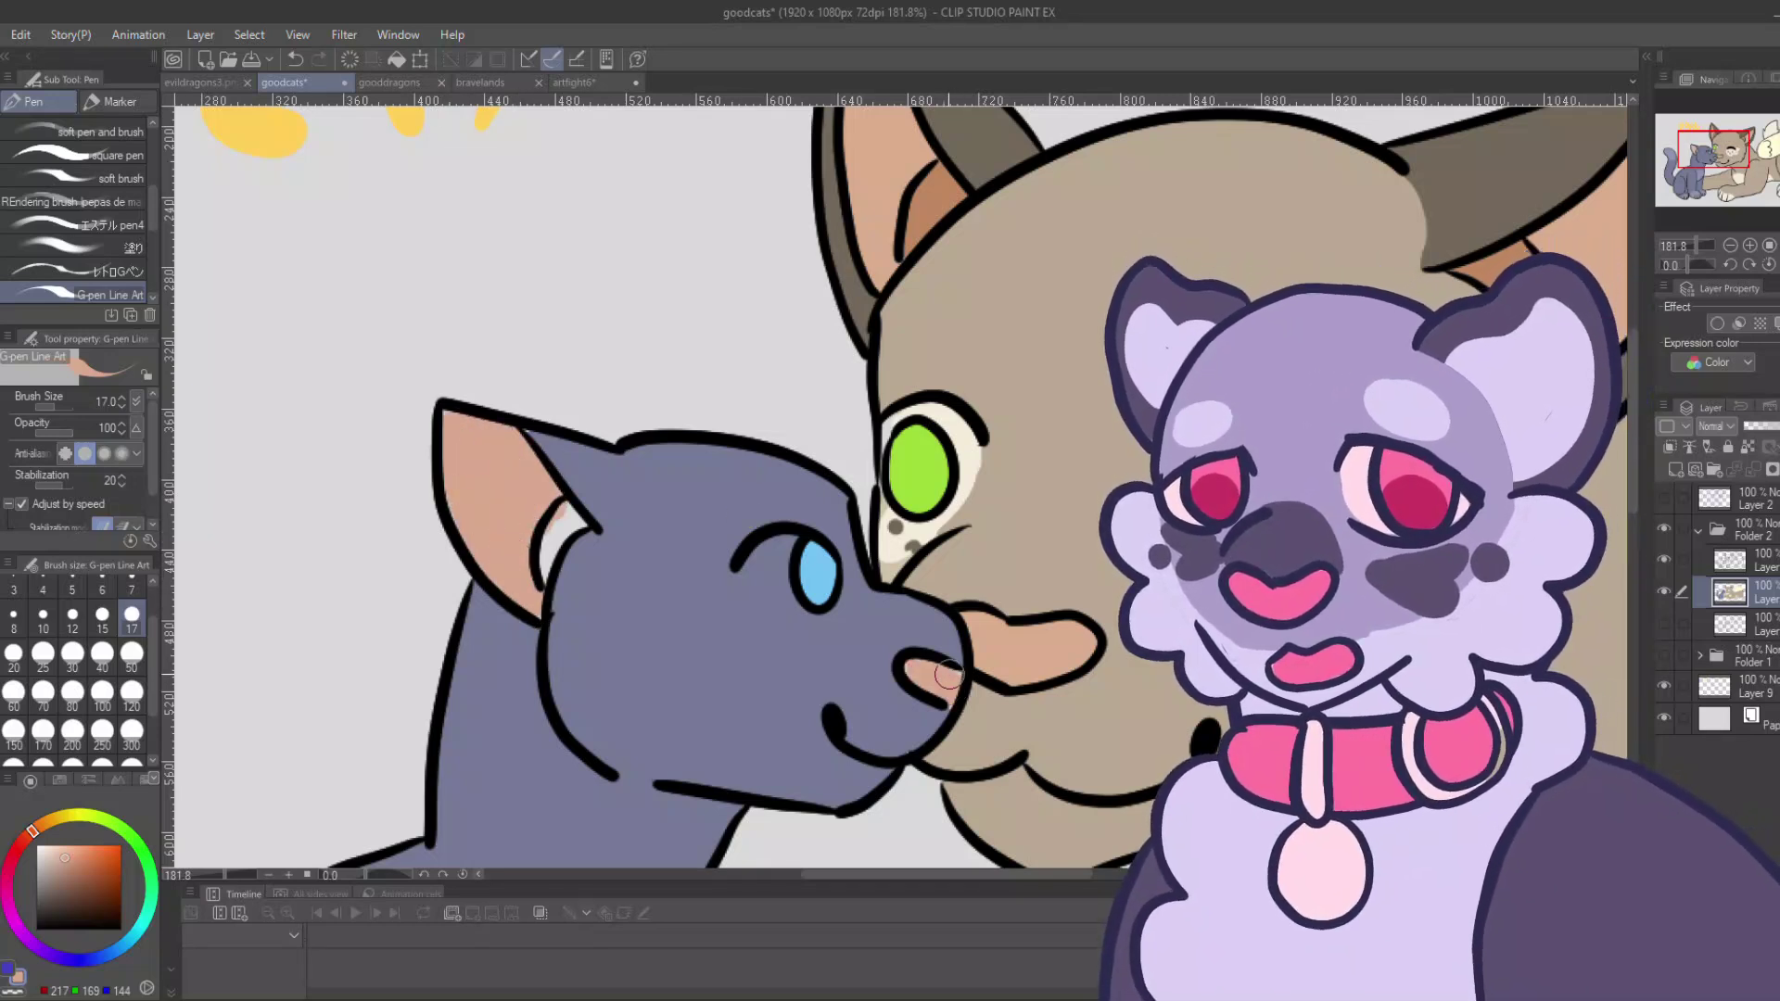
Paint the kitten's inner ear fold with brown RGB 149, 104, 81 using a size 20 pen.
{"action": "left_click", "coordinate": [76, 880]}
{"action": "left_click", "coordinate": [14, 654]}
{"action": "left_click_drag", "start_coordinate": [552, 540], "coordinate": [574, 519]}
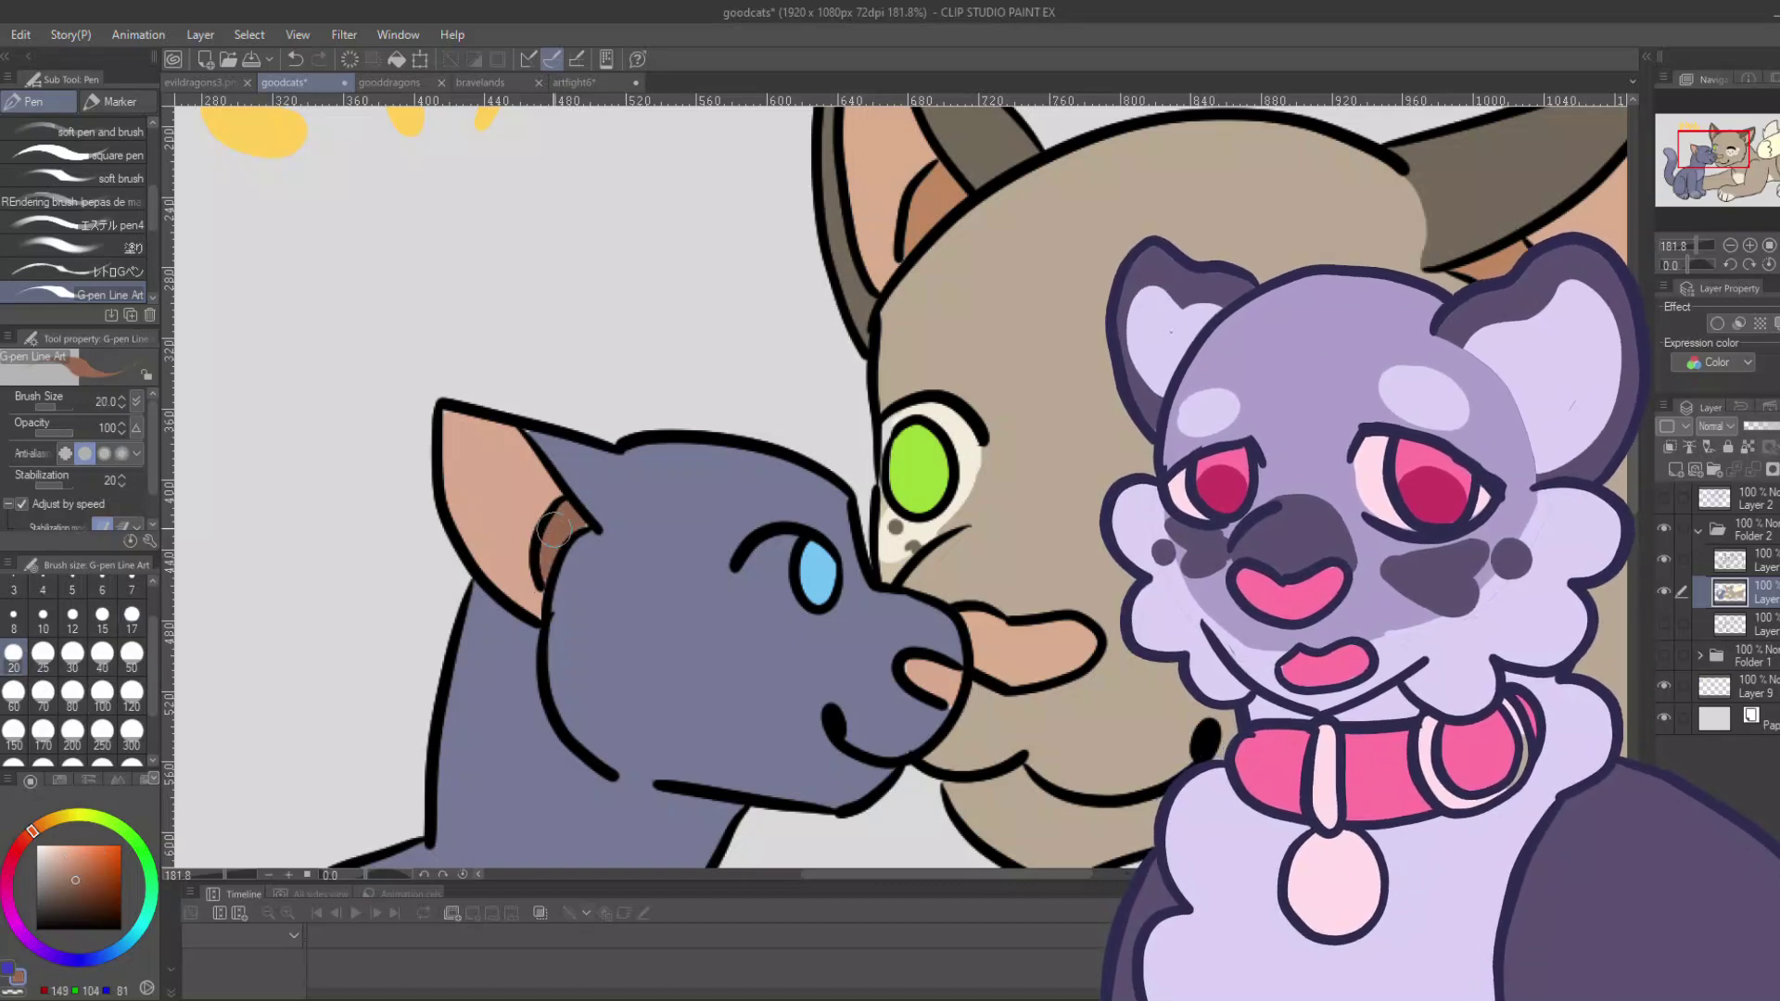
On a new layer between line art and colors, outline and fill a yellow RGB 255, 207, 88 oval on the large cat's cheek patch.
{"action": "left_click_drag", "start_coordinate": [1685, 246], "coordinate": [1692, 246]}
{"action": "left_click_drag", "start_coordinate": [1720, 153], "coordinate": [1735, 161]}
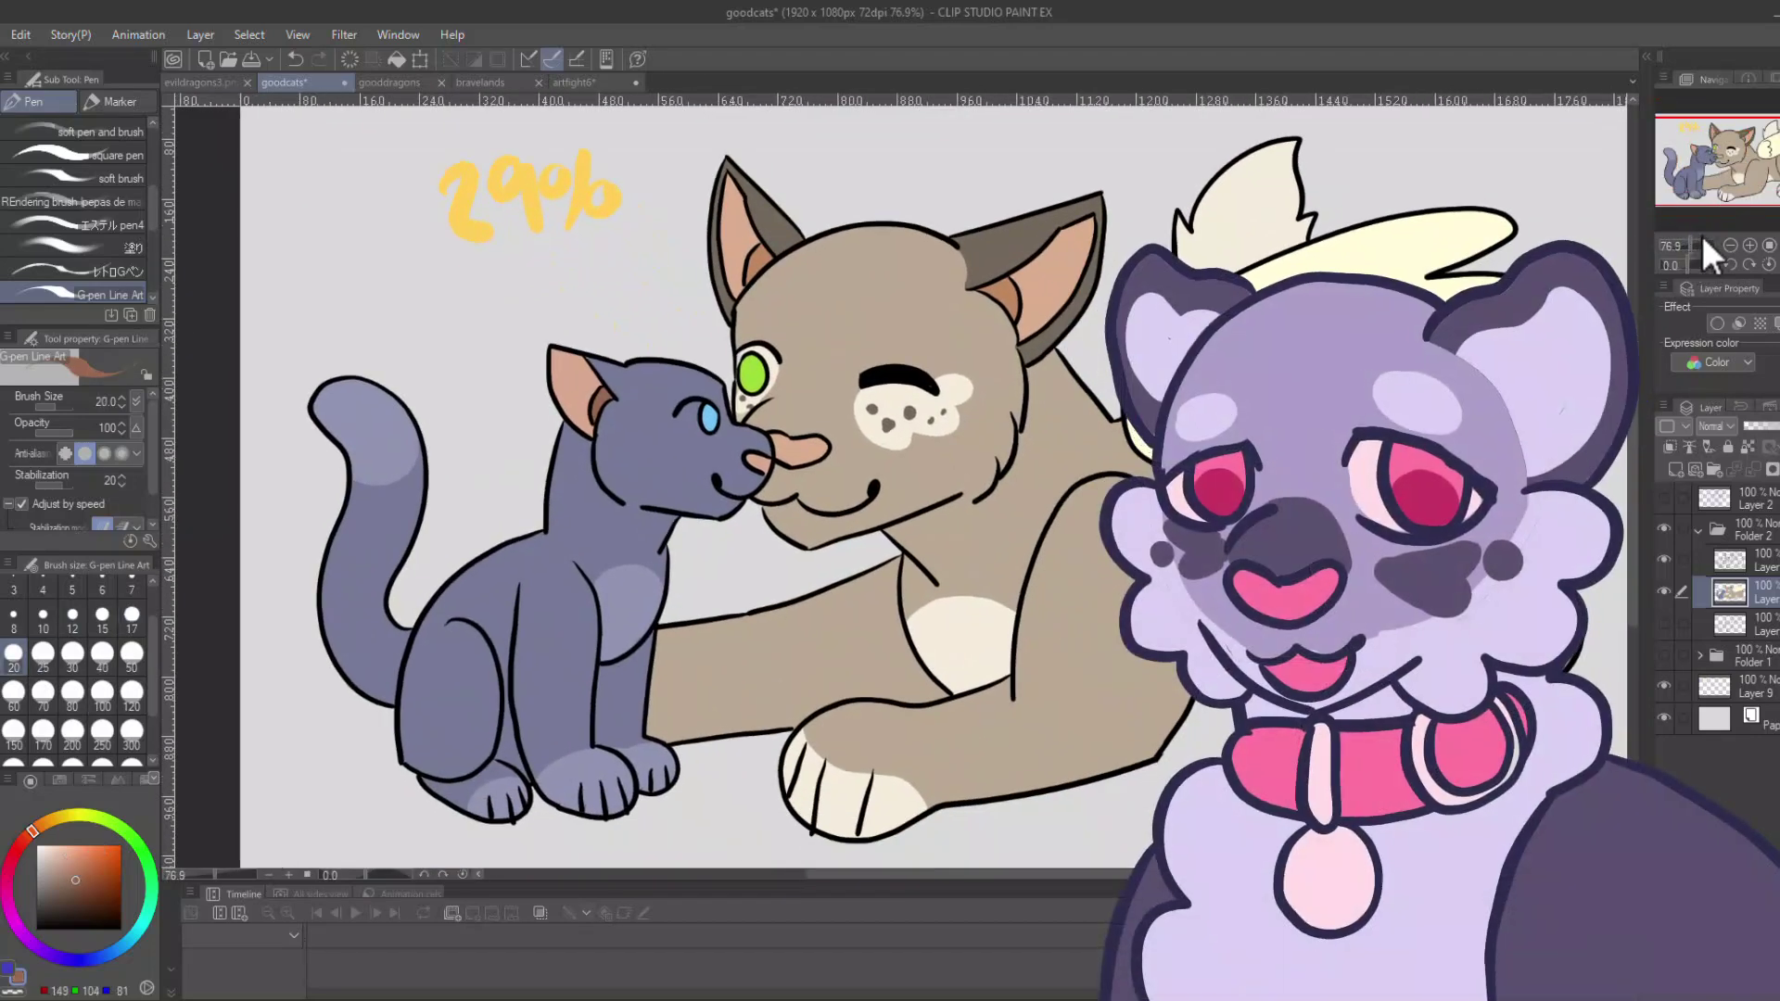
{"action": "left_click_drag", "start_coordinate": [1701, 231], "coordinate": [1694, 241]}
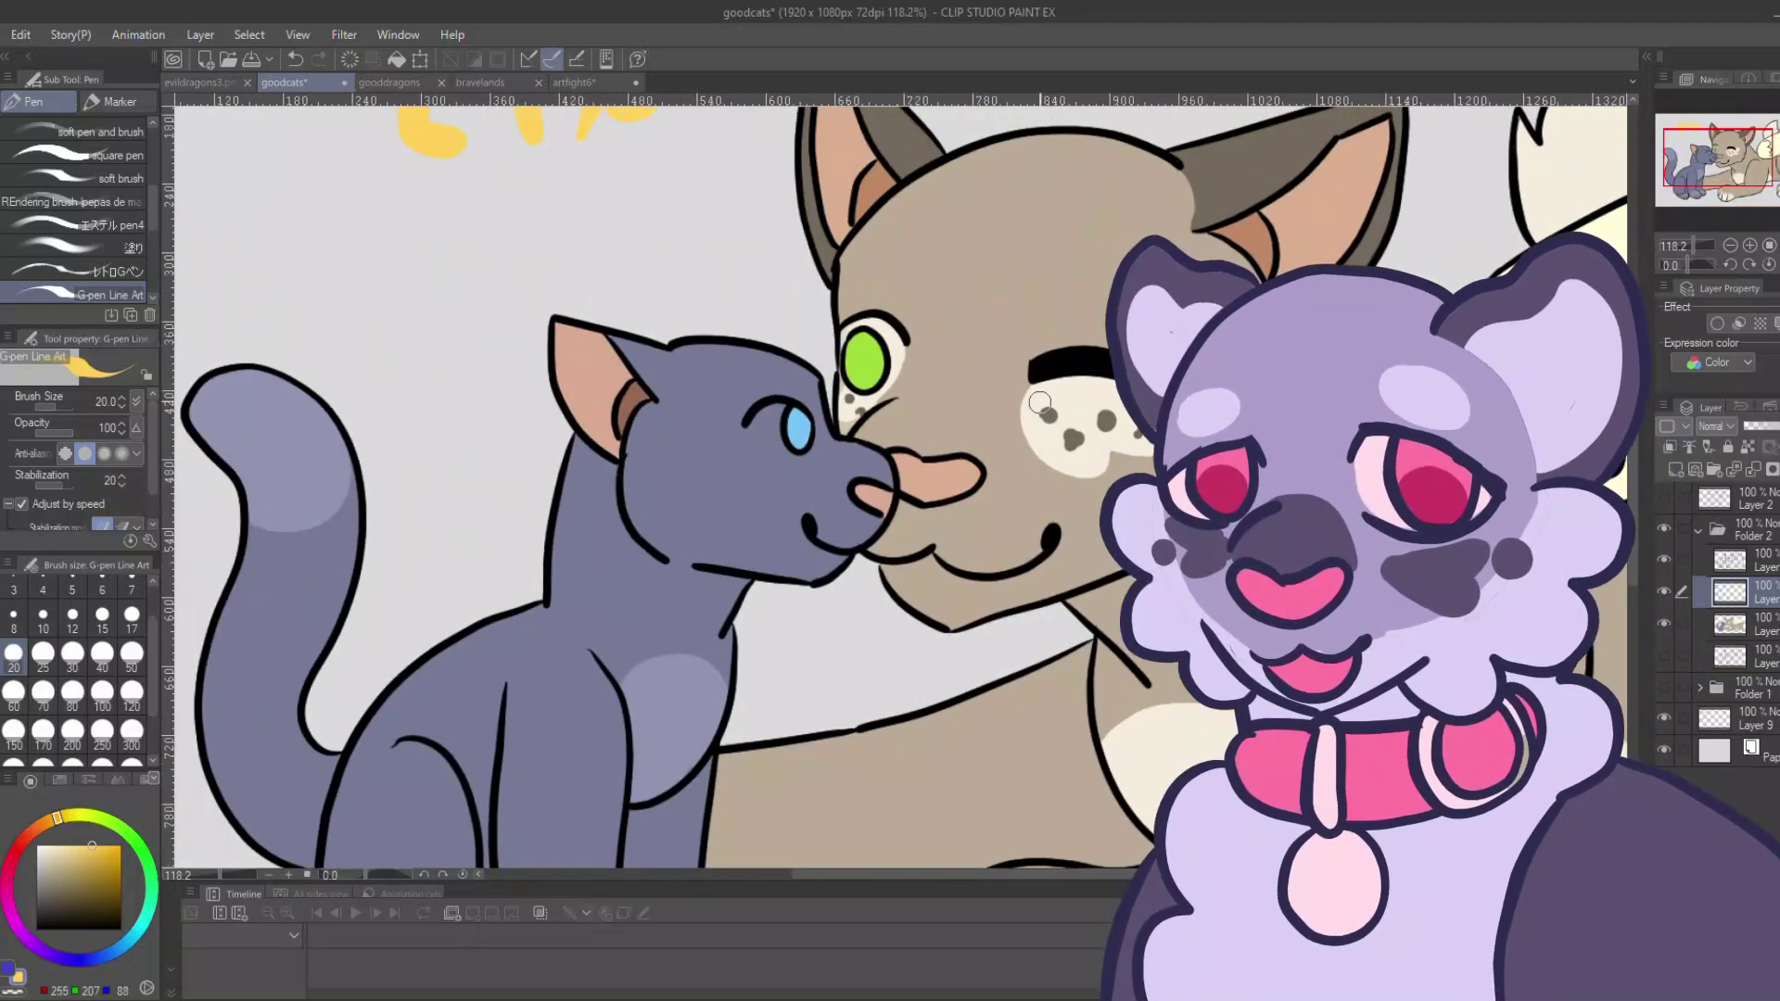
{"action": "mouse_move", "coordinate": [1040, 402]}
{"action": "left_mouse_down"}
{"action": "mouse_move", "coordinate": [1155, 430]}
{"action": "mouse_move", "coordinate": [1040, 406]}
{"action": "left_mouse_up"}
{"action": "left_click_drag", "start_coordinate": [1560, 629], "coordinate": [1417, 591]}
{"action": "left_click", "coordinate": [131, 655]}
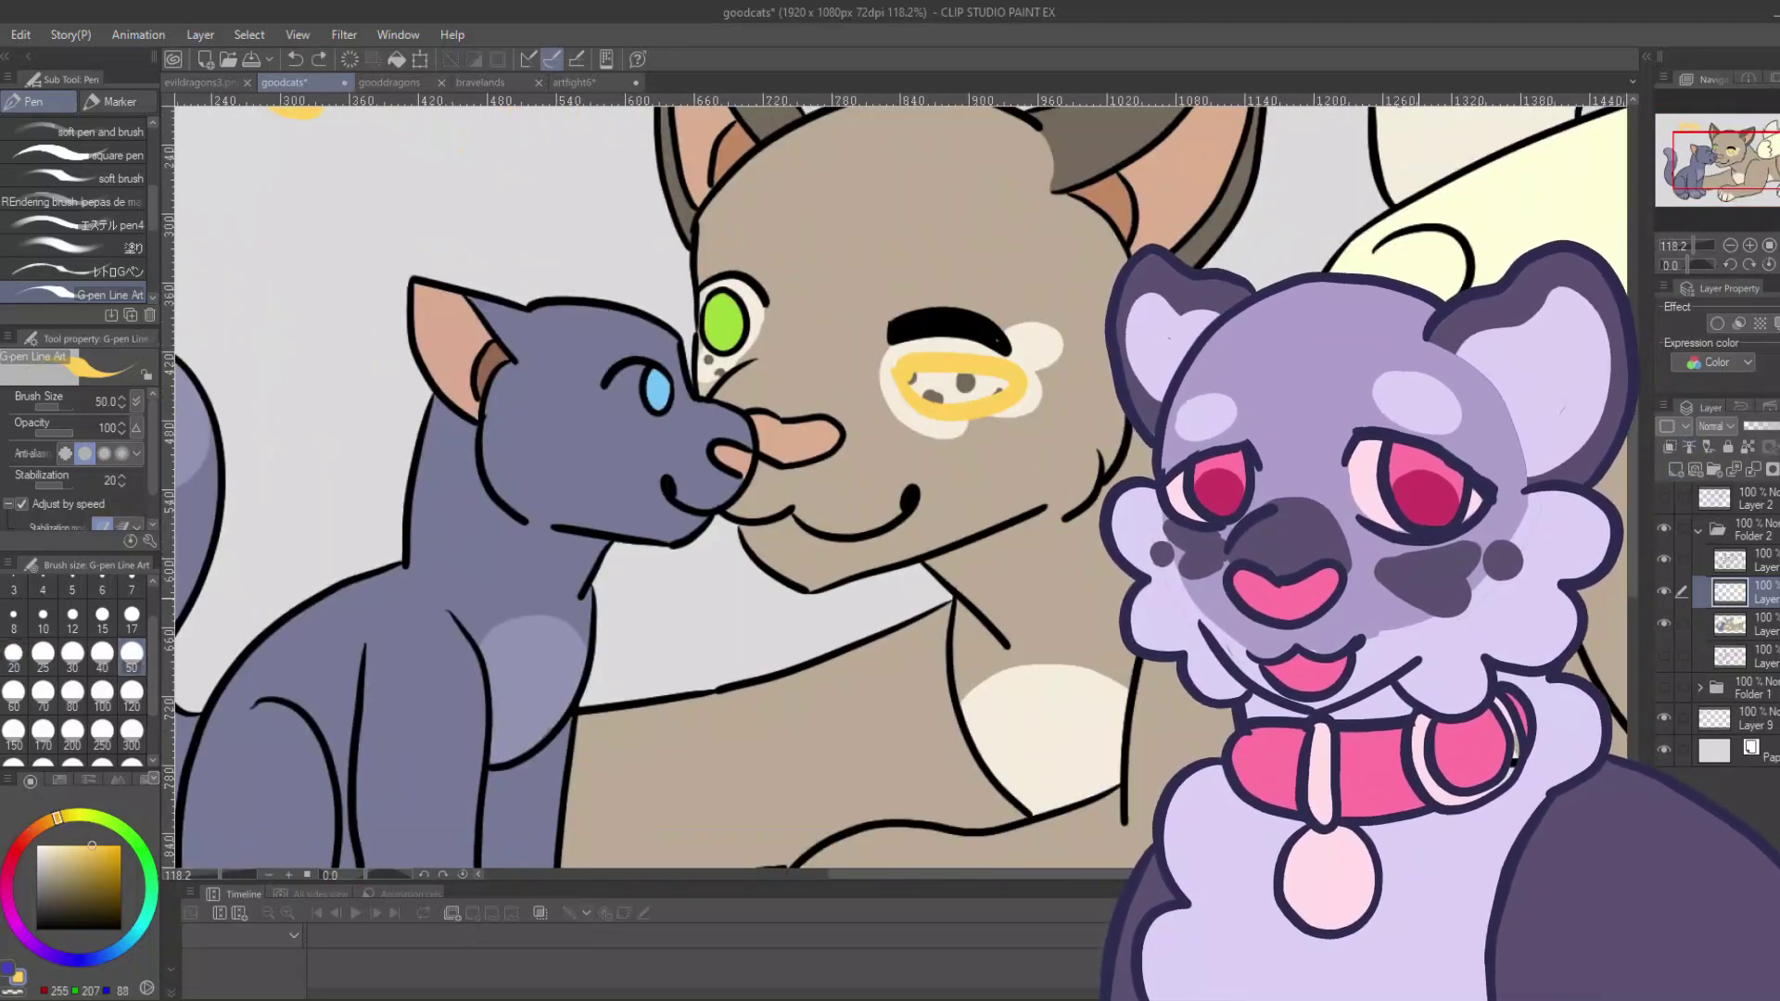
{"action": "left_click_drag", "start_coordinate": [914, 378], "coordinate": [1001, 386]}
Paint yellow accents along the large cat's cheek fur, outer ear edge, shoulder, tail edge and top of the head.
{"action": "mouse_move", "coordinate": [1088, 447]}
{"action": "left_mouse_down"}
{"action": "mouse_move", "coordinate": [1096, 470]}
{"action": "mouse_move", "coordinate": [1101, 286]}
{"action": "left_mouse_up"}
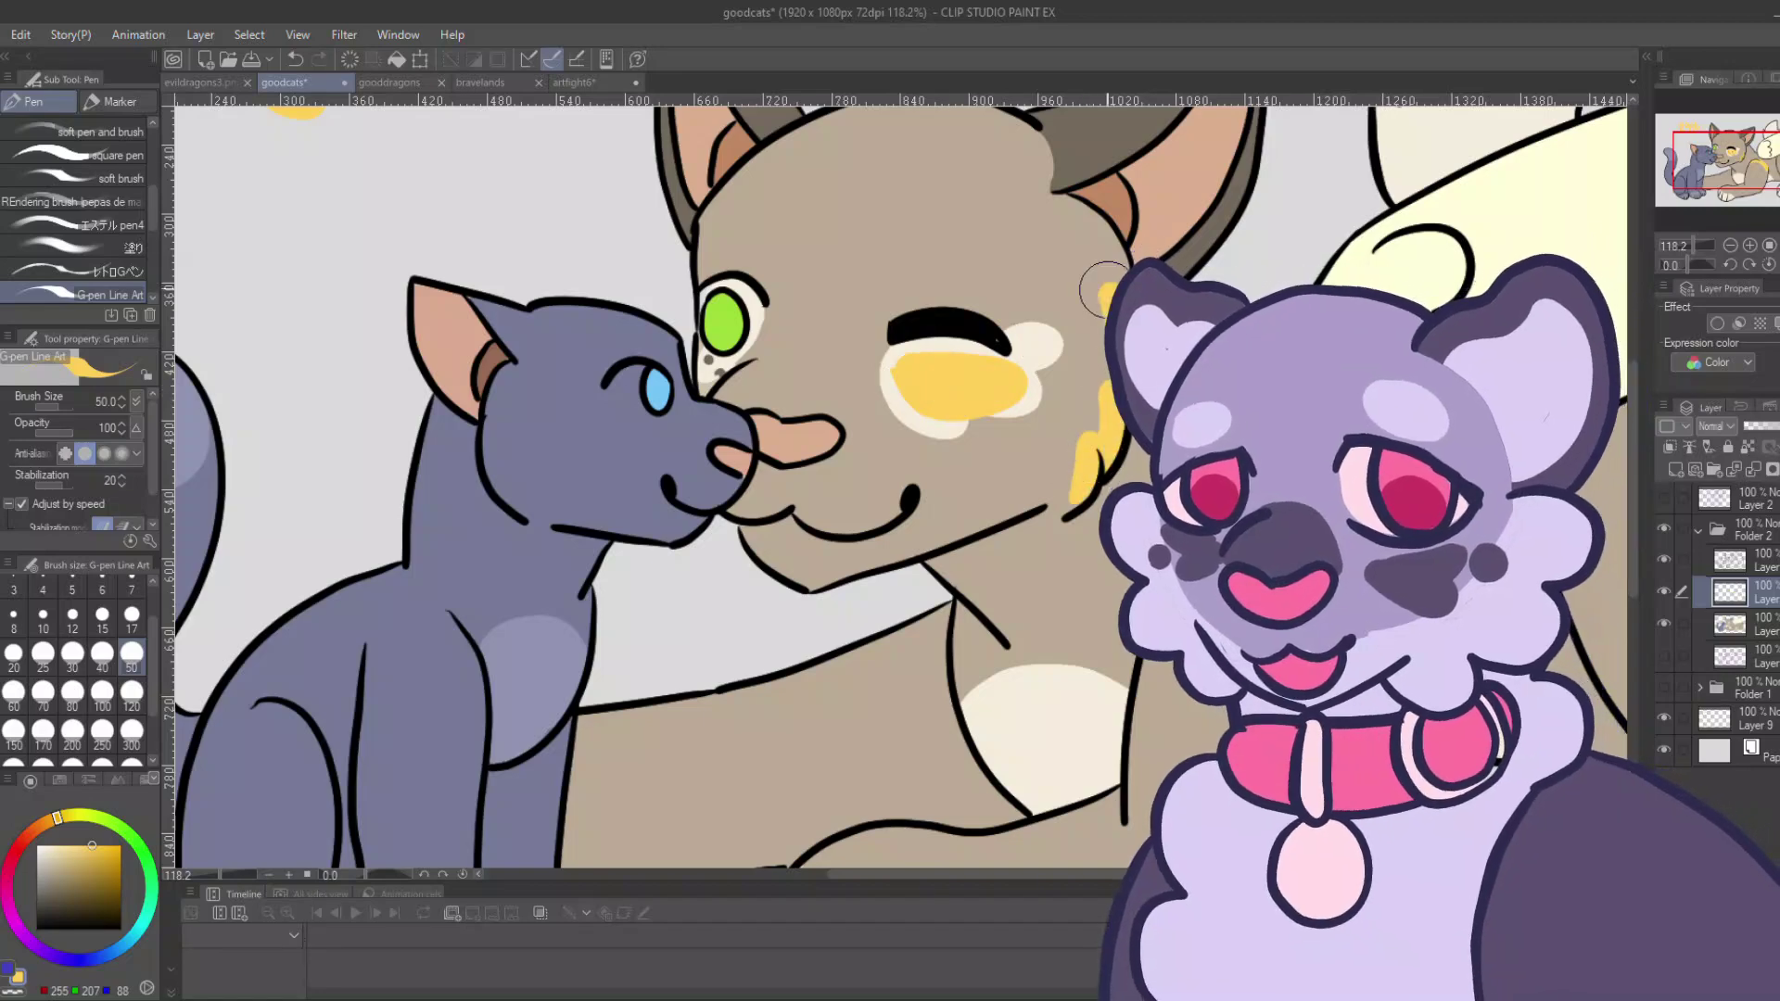
{"action": "left_click_drag", "start_coordinate": [1146, 419], "coordinate": [1324, 470]}
{"action": "left_click_drag", "start_coordinate": [1325, 360], "coordinate": [1426, 115]}
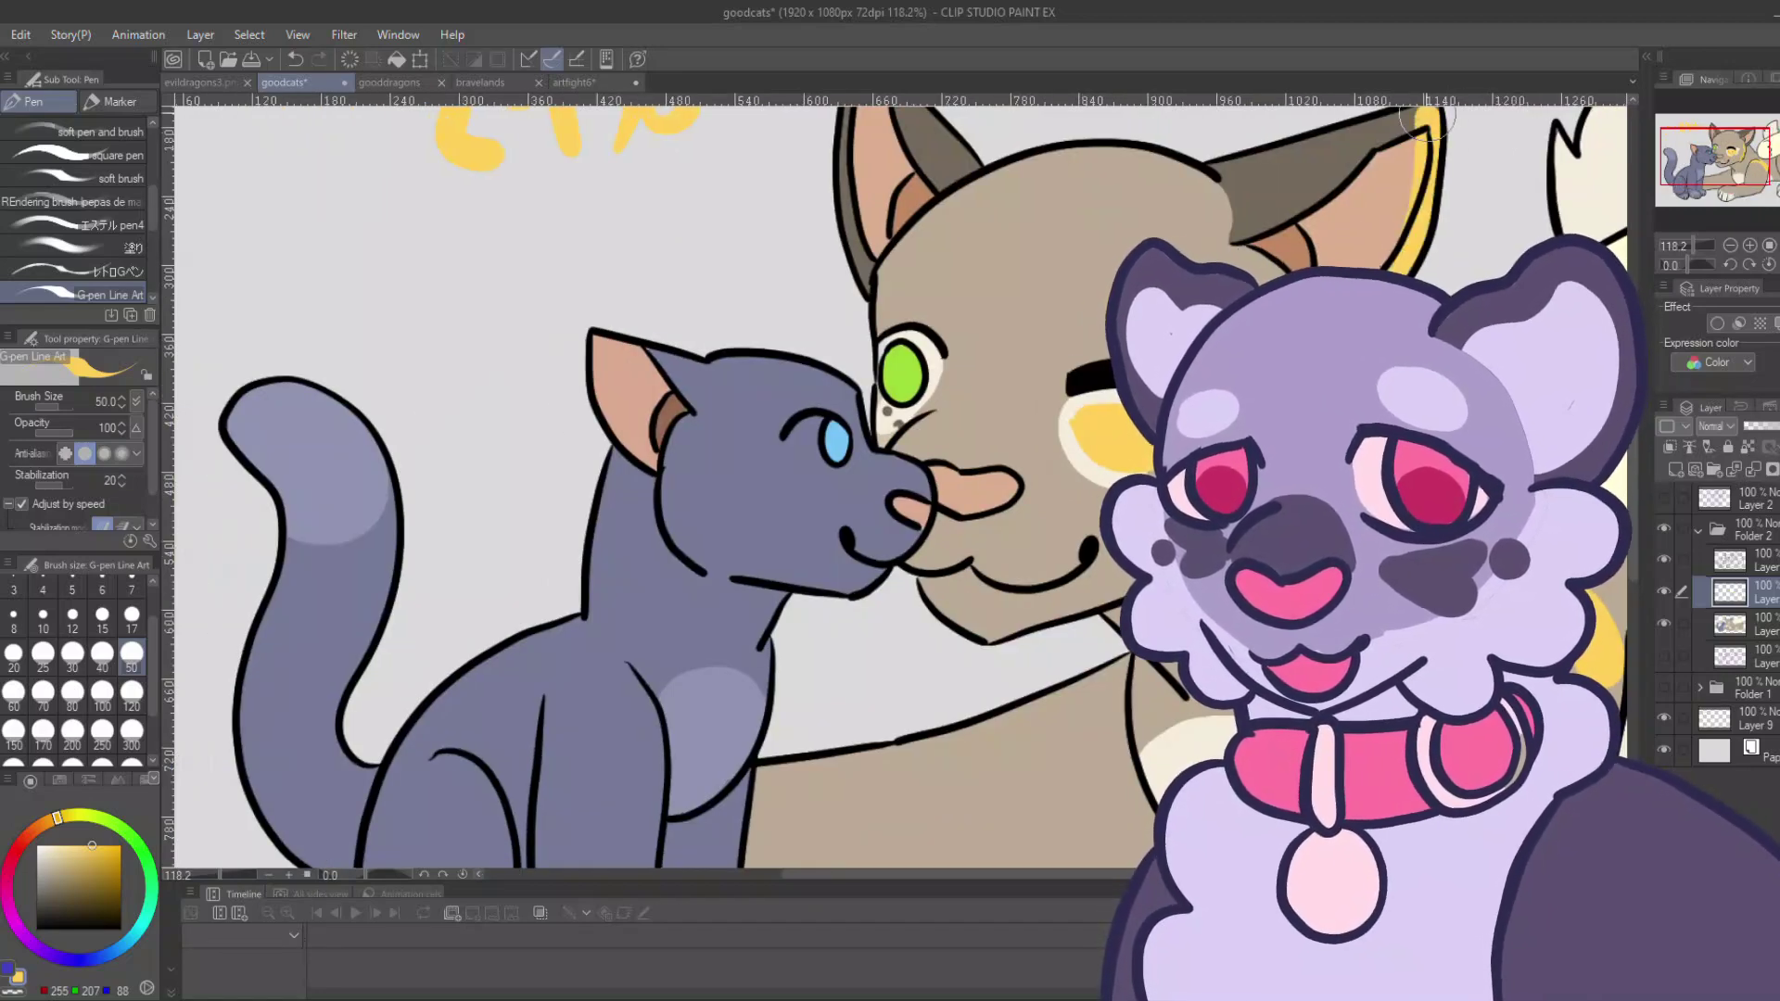
{"action": "left_click_drag", "start_coordinate": [1753, 157], "coordinate": [1752, 142]}
{"action": "left_click_drag", "start_coordinate": [1090, 312], "coordinate": [1091, 406]}
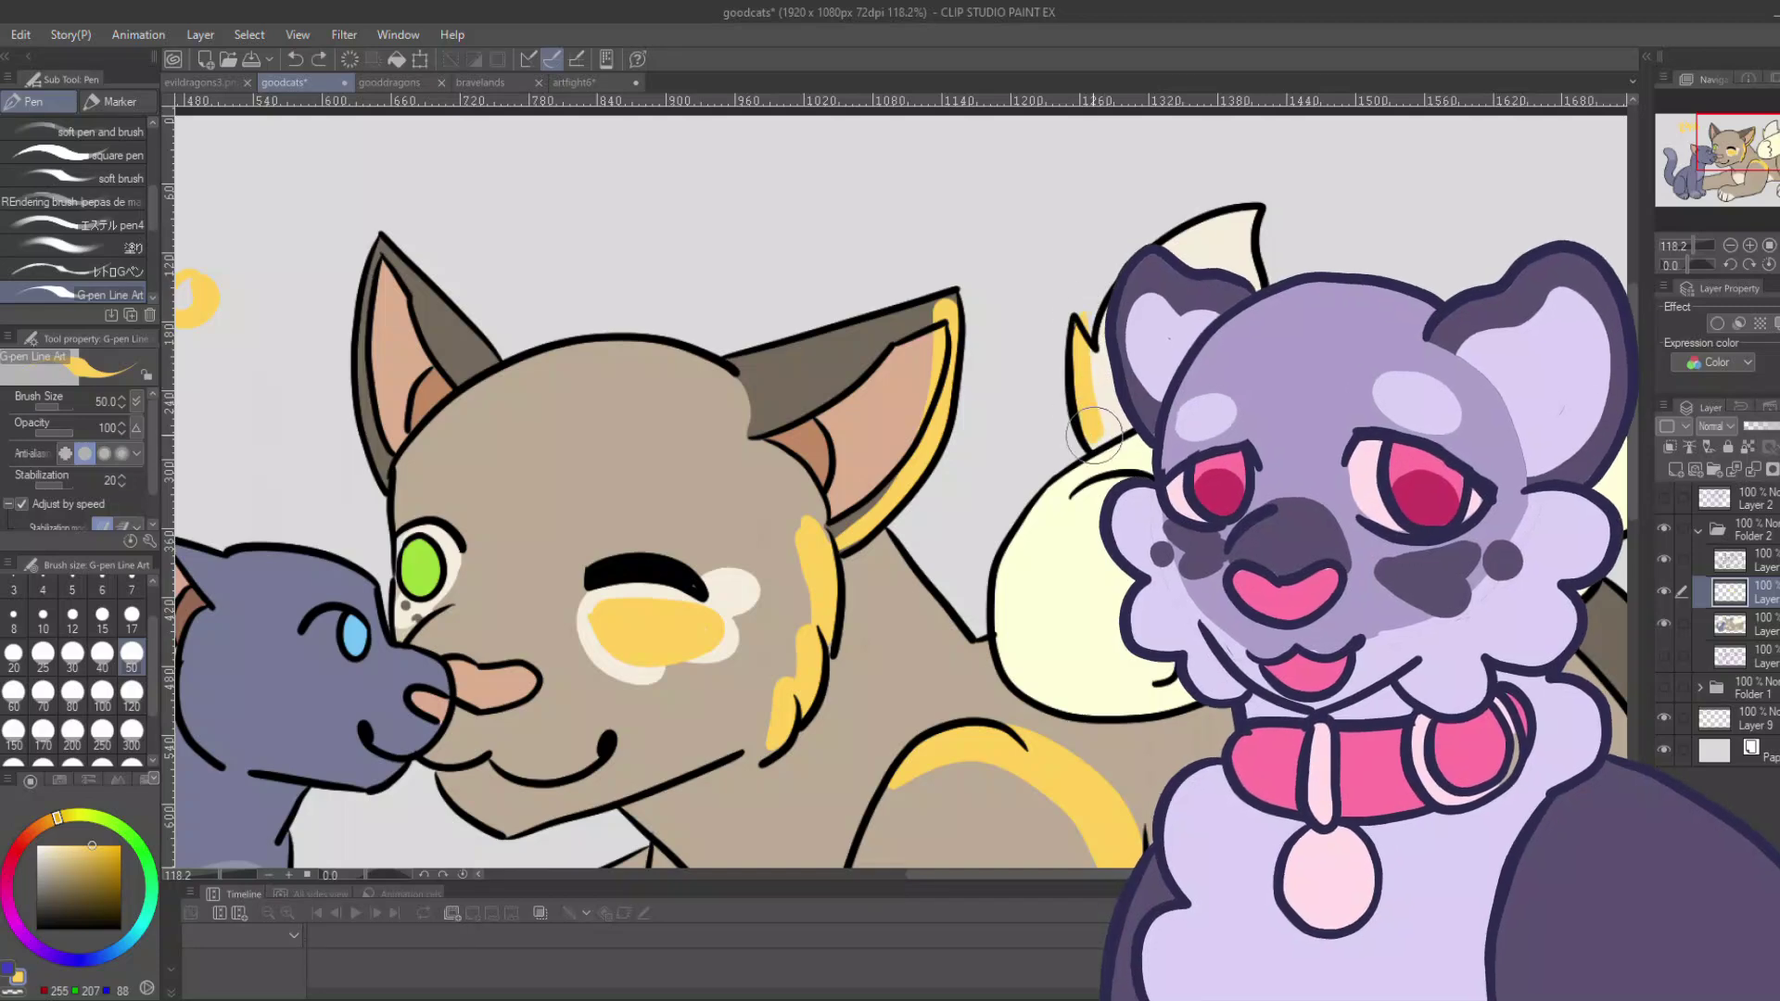
{"action": "mouse_move", "coordinate": [1743, 159]}
{"action": "left_mouse_down"}
{"action": "mouse_move", "coordinate": [1727, 183]}
{"action": "mouse_move", "coordinate": [1726, 168]}
{"action": "left_mouse_up"}
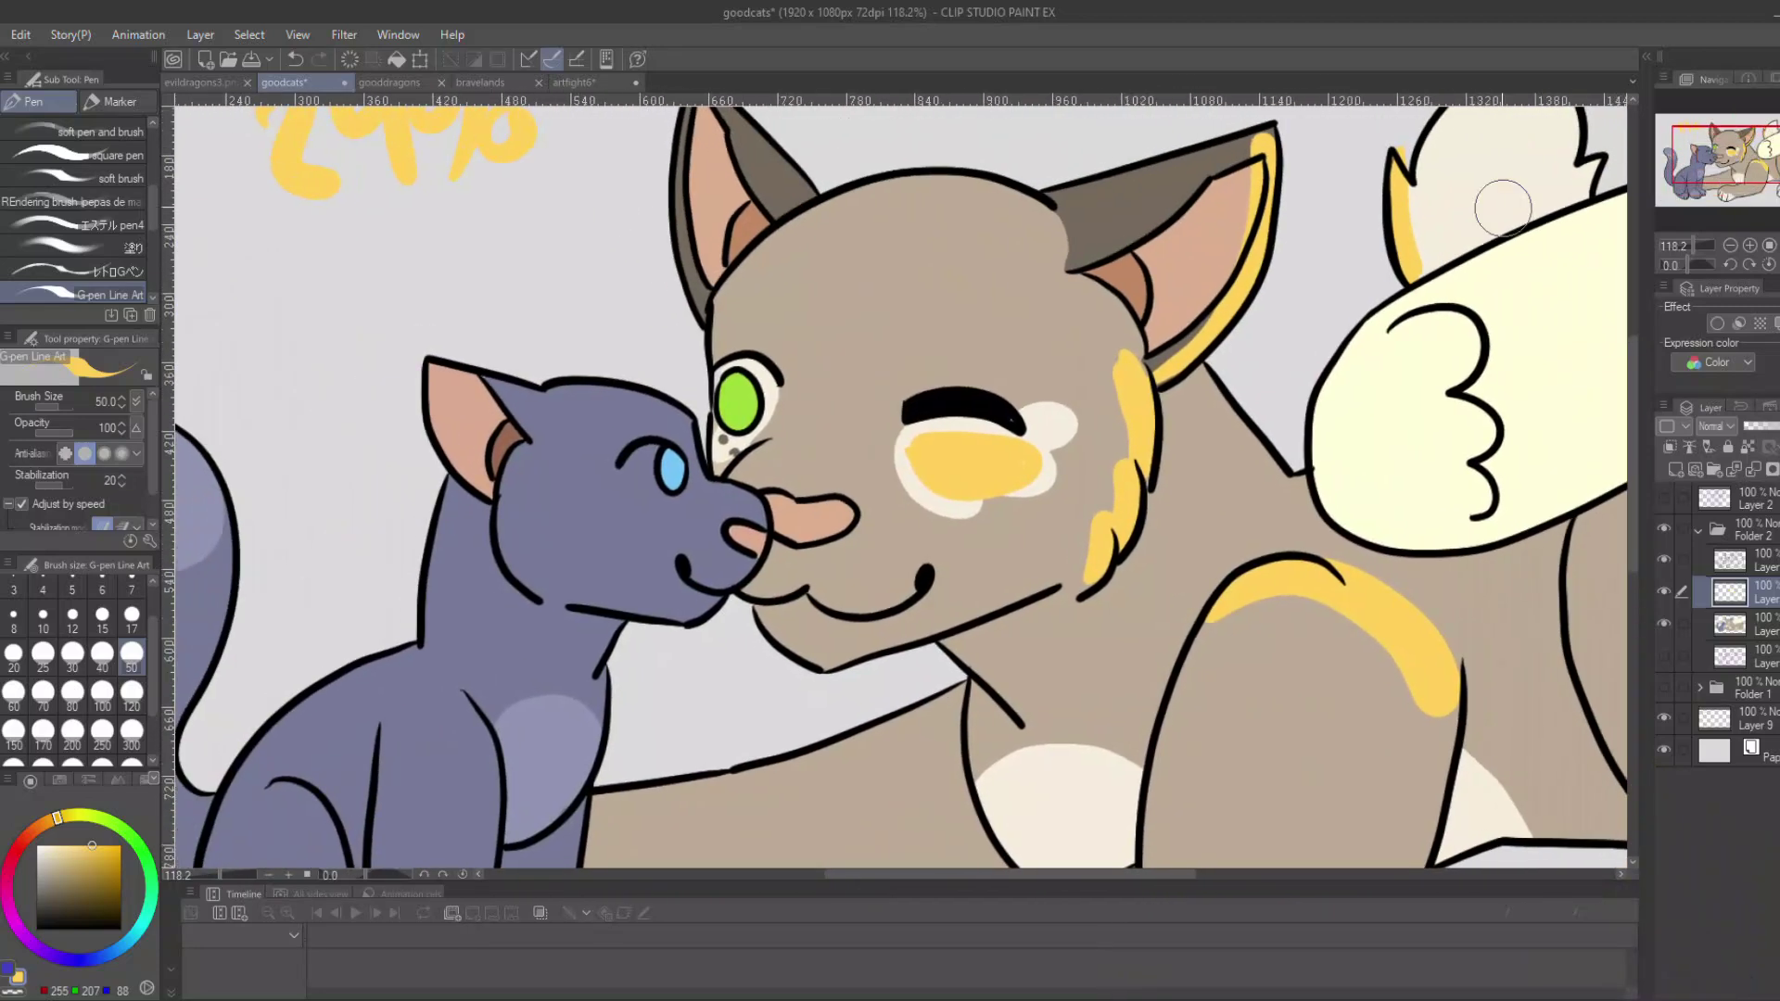
{"action": "left_click_drag", "start_coordinate": [843, 203], "coordinate": [1075, 278]}
Paint yellow accents on the kitten's forehead, muzzle, cheek, chest, front legs and haunch.
{"action": "left_click_drag", "start_coordinate": [1662, 185], "coordinate": [1647, 192]}
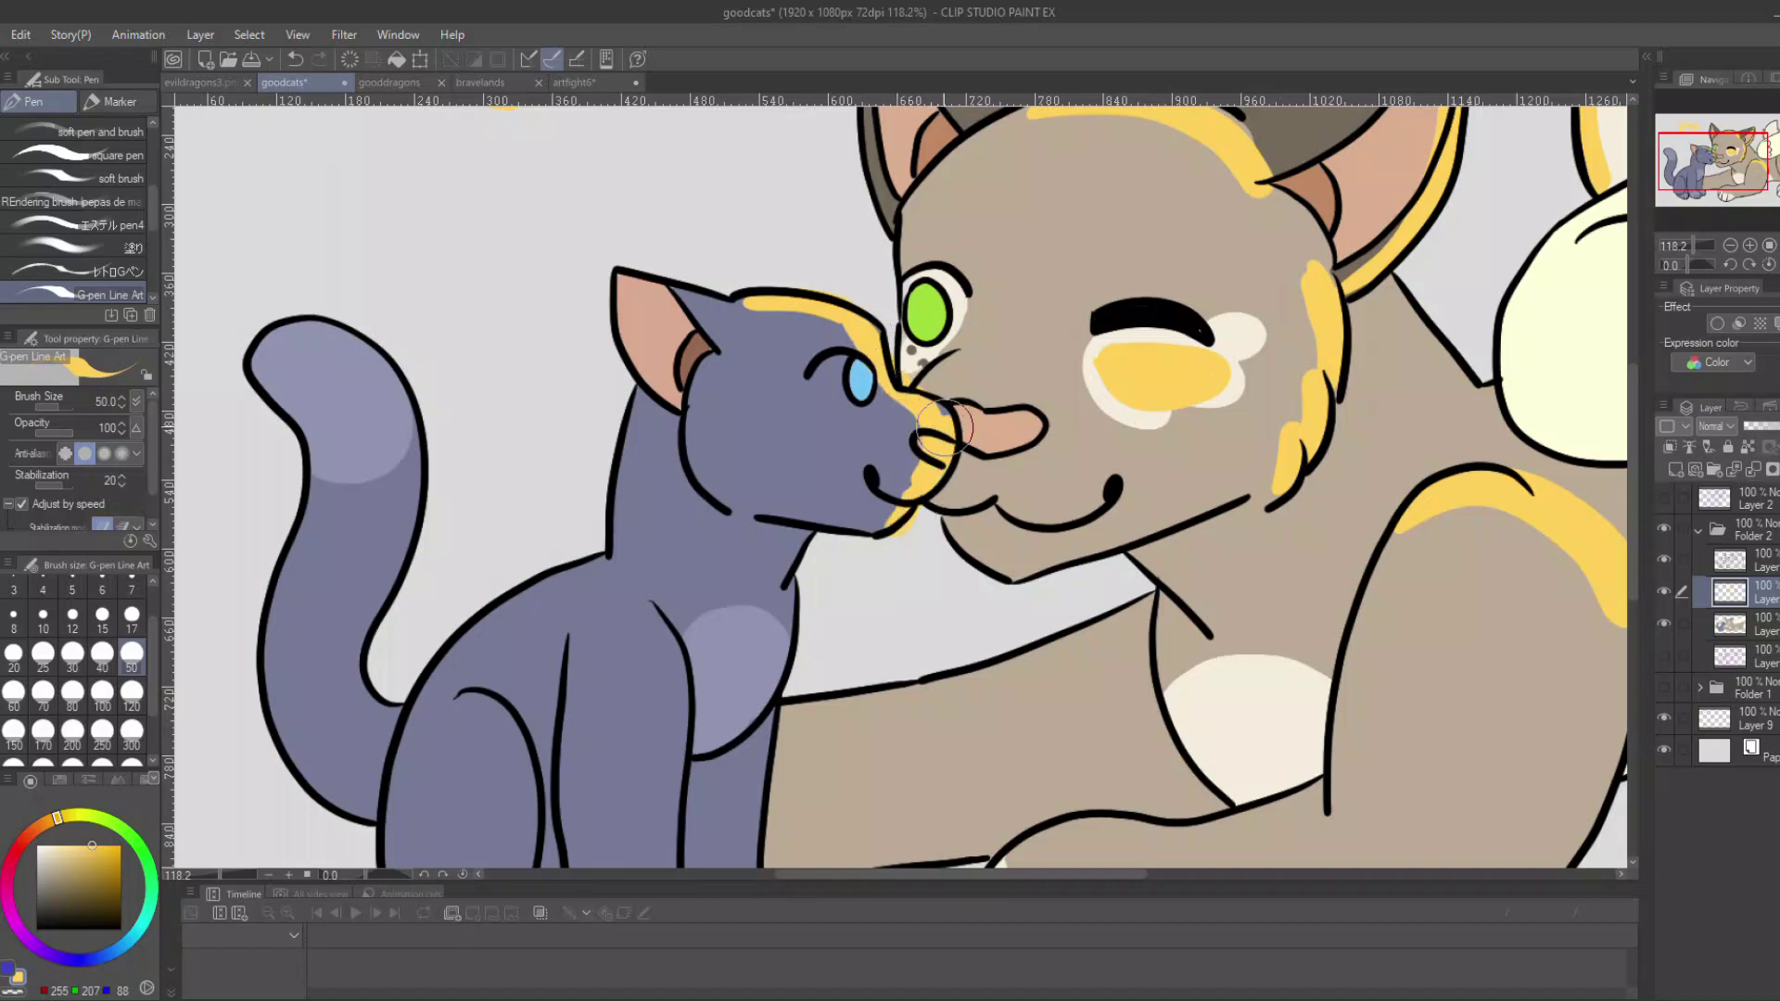
{"action": "left_click_drag", "start_coordinate": [813, 429], "coordinate": [812, 422]}
{"action": "left_click_drag", "start_coordinate": [818, 537], "coordinate": [985, 335]}
{"action": "mouse_move", "coordinate": [957, 386]}
{"action": "left_mouse_down"}
{"action": "mouse_move", "coordinate": [871, 544]}
{"action": "mouse_move", "coordinate": [929, 532]}
{"action": "mouse_move", "coordinate": [927, 663]}
{"action": "left_mouse_up"}
{"action": "mouse_move", "coordinate": [787, 414]}
{"action": "left_mouse_down"}
{"action": "mouse_move", "coordinate": [840, 492]}
{"action": "mouse_move", "coordinate": [895, 774]}
{"action": "left_mouse_up"}
{"action": "mouse_move", "coordinate": [598, 554]}
{"action": "left_mouse_down"}
{"action": "mouse_move", "coordinate": [695, 652]}
{"action": "mouse_move", "coordinate": [658, 513]}
{"action": "left_mouse_up"}
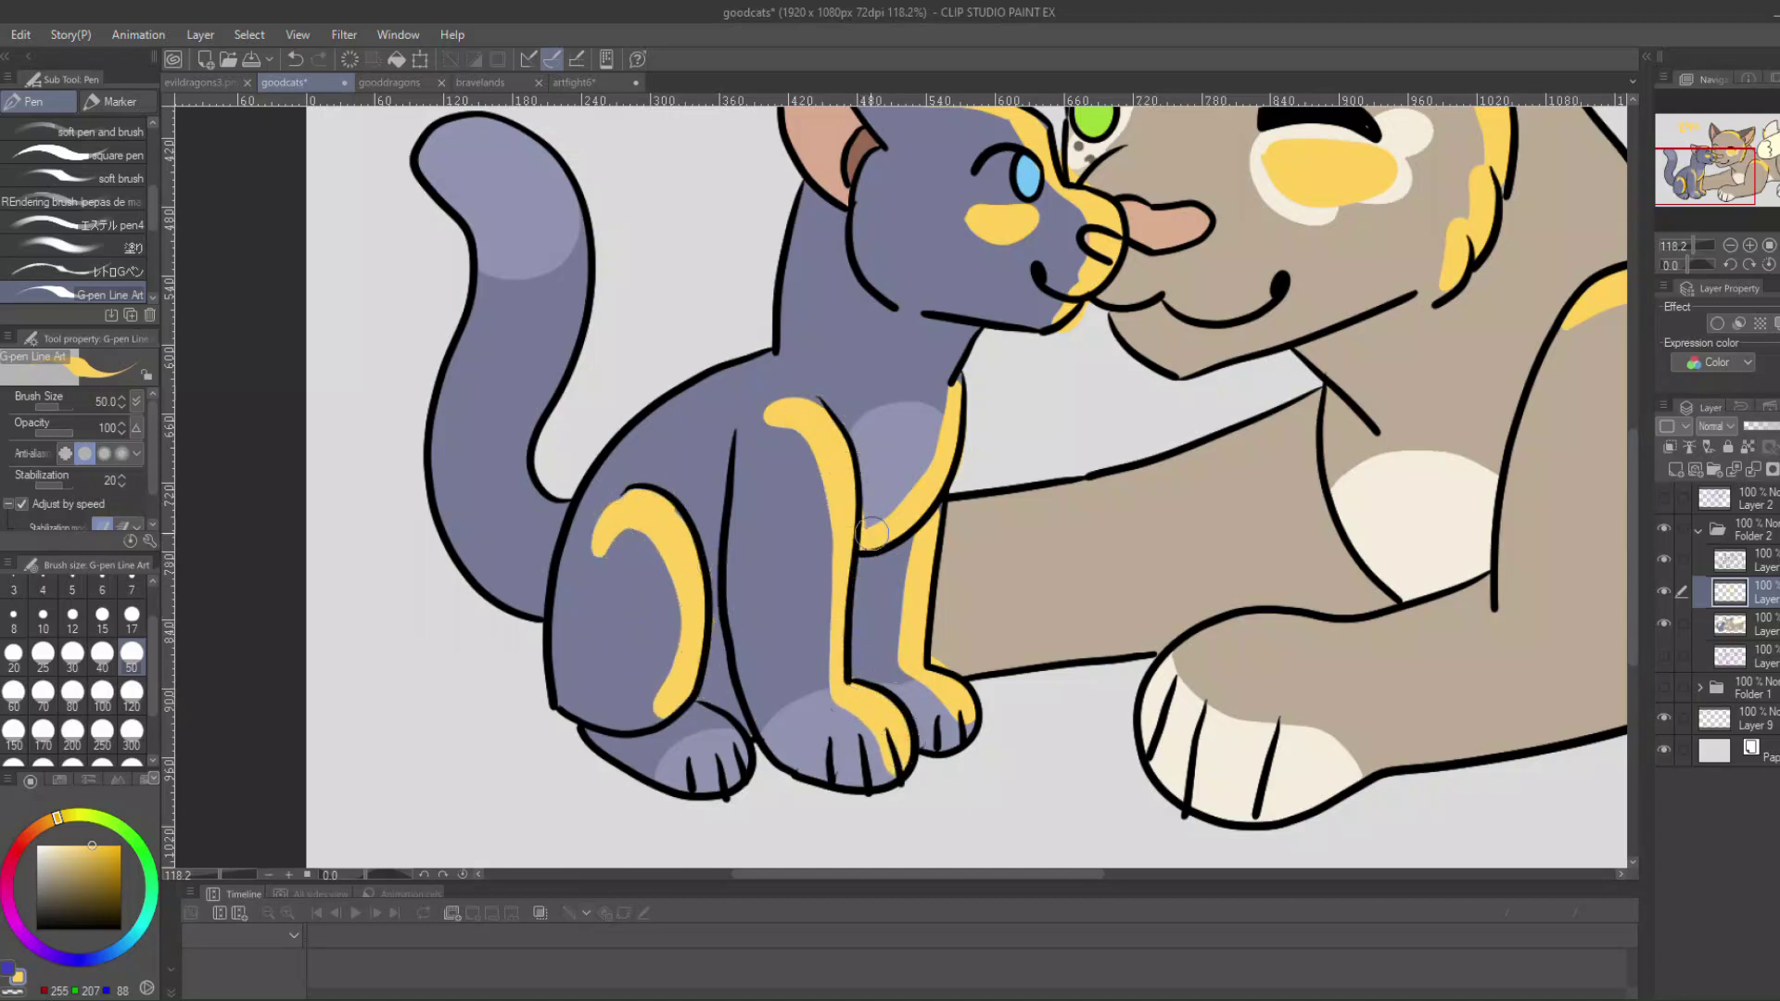
Redraw the kitten's eye as a closed black size 17 line and cover the old blue eye with RGB 117, 122, 150.
{"action": "left_click", "coordinate": [1713, 160]}
{"action": "left_click", "coordinate": [1766, 562]}
{"action": "left_click", "coordinate": [120, 930]}
{"action": "left_click", "coordinate": [132, 615]}
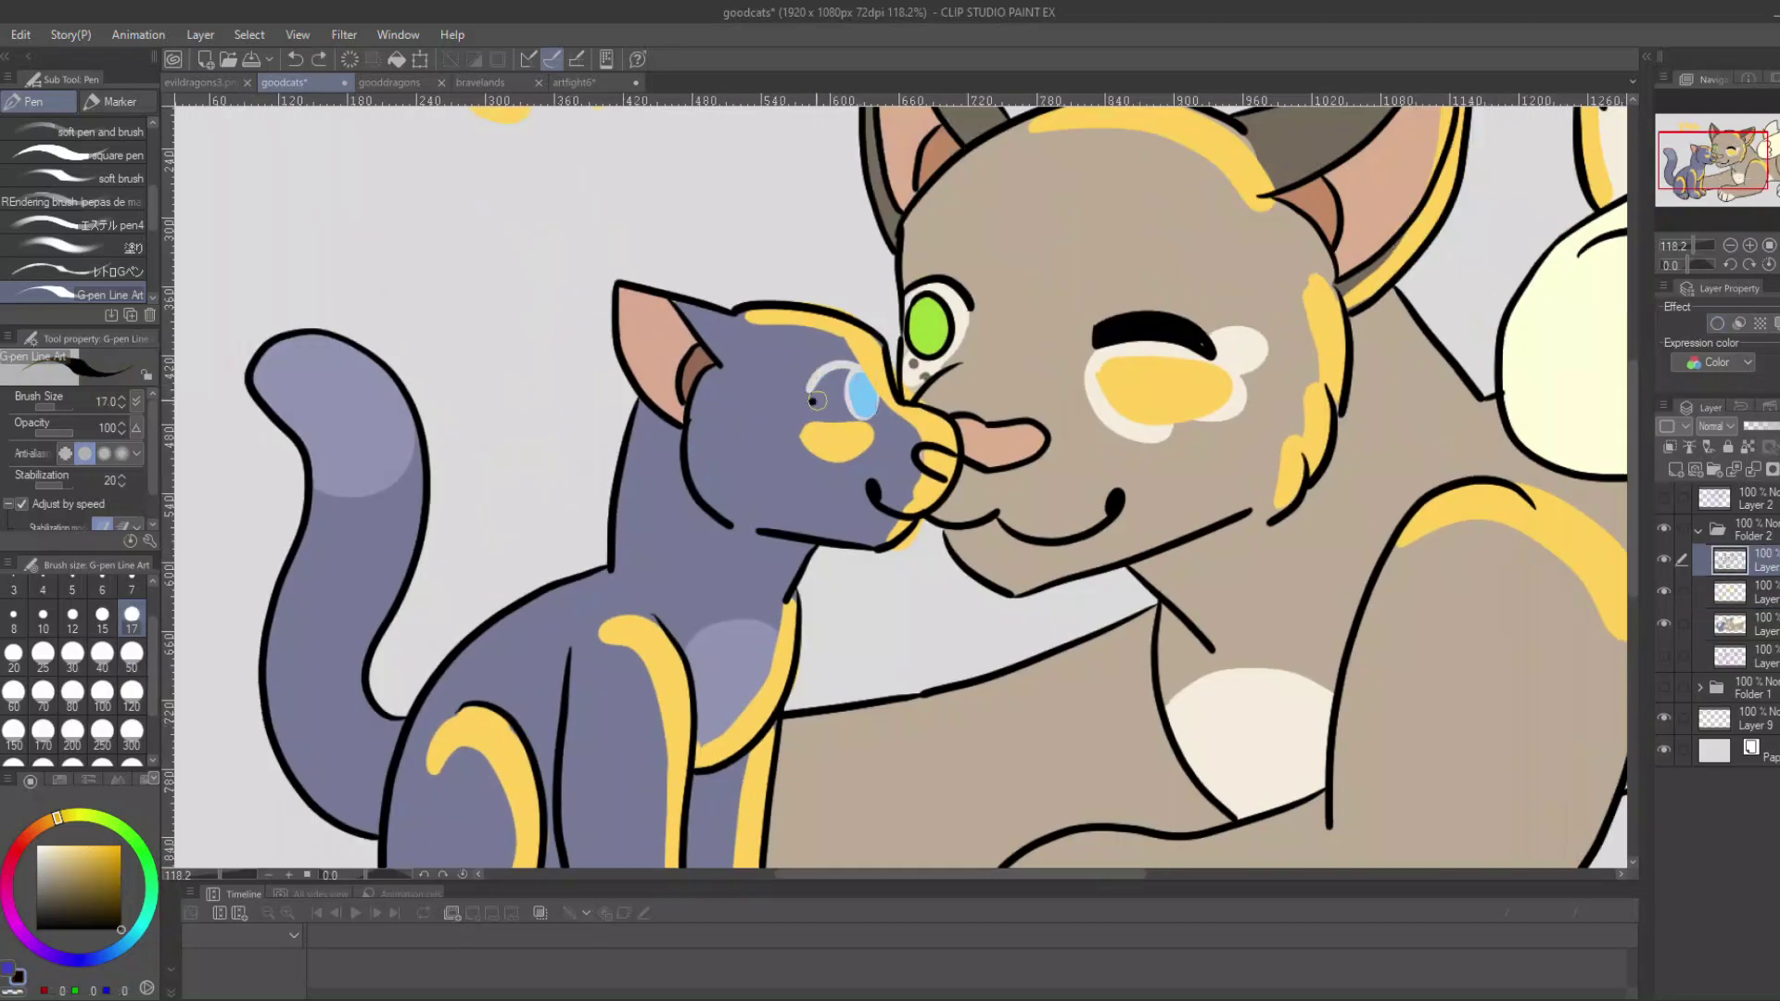
{"action": "left_click", "coordinate": [1767, 629]}
{"action": "left_click", "coordinate": [809, 380], "text": "alt"}
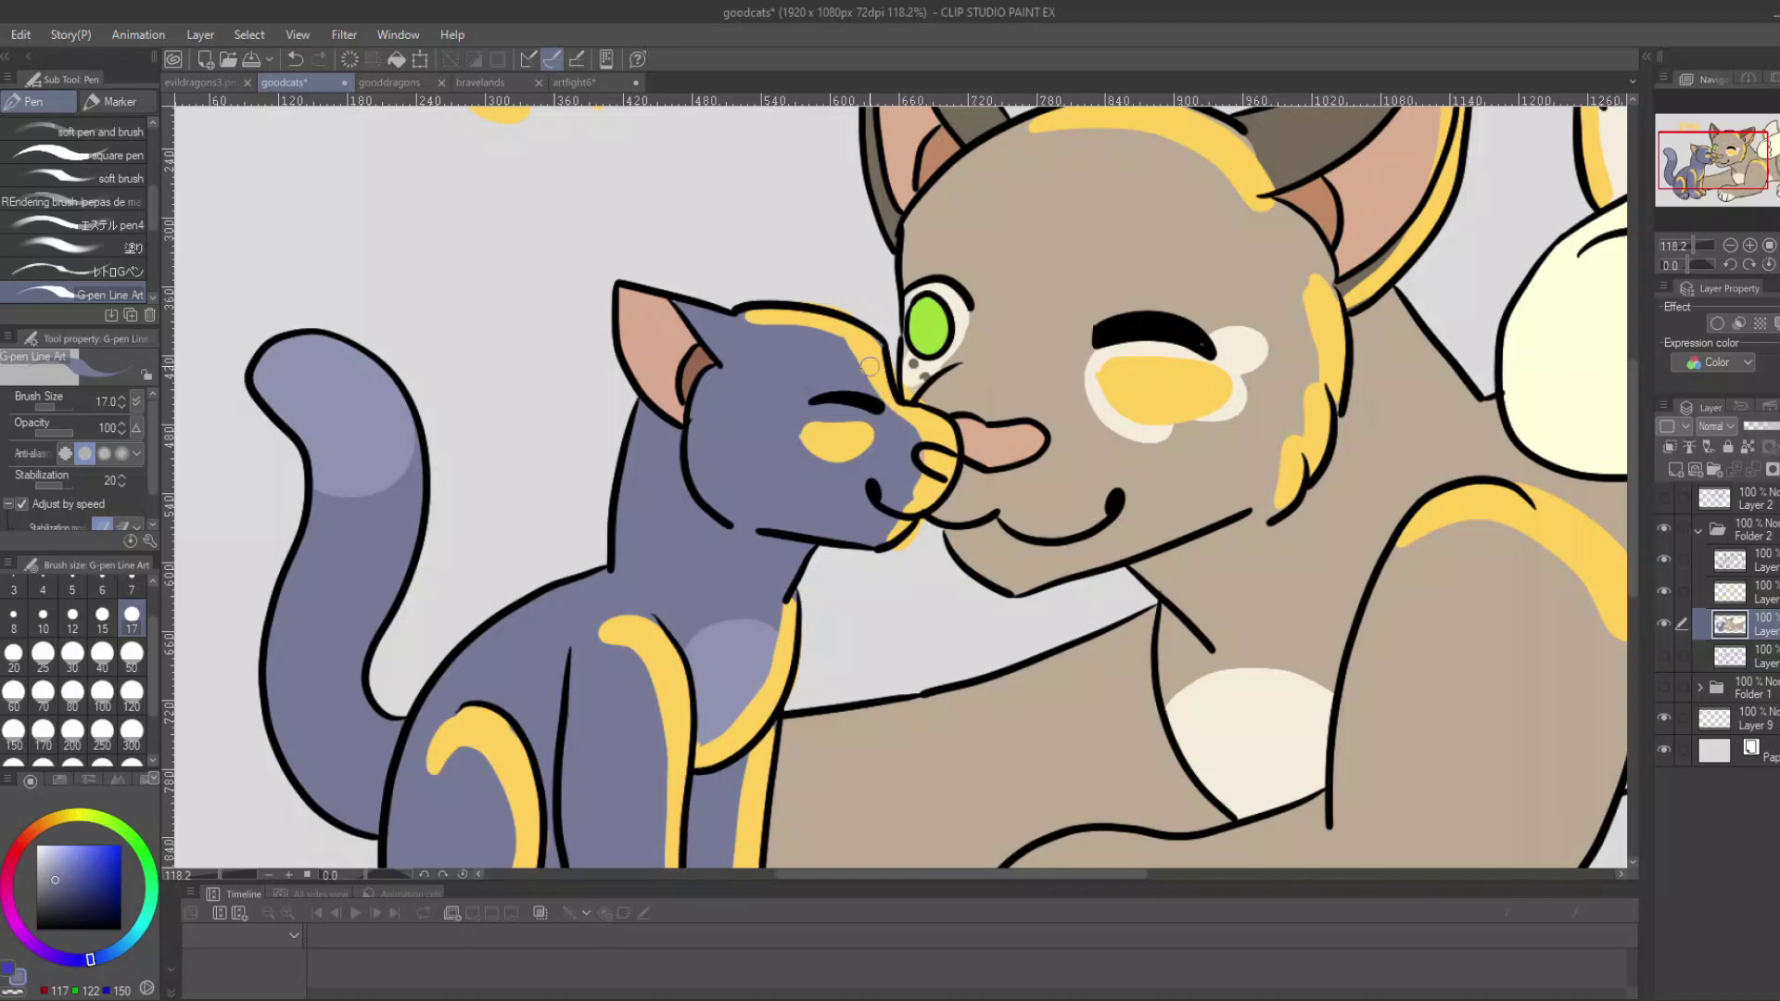
On the accent layer, paint size 50 yellow accents along the kitten's tail and the large cat's neck and haunch.
{"action": "left_click", "coordinate": [1758, 595]}
{"action": "left_click", "coordinate": [869, 343], "text": "alt"}
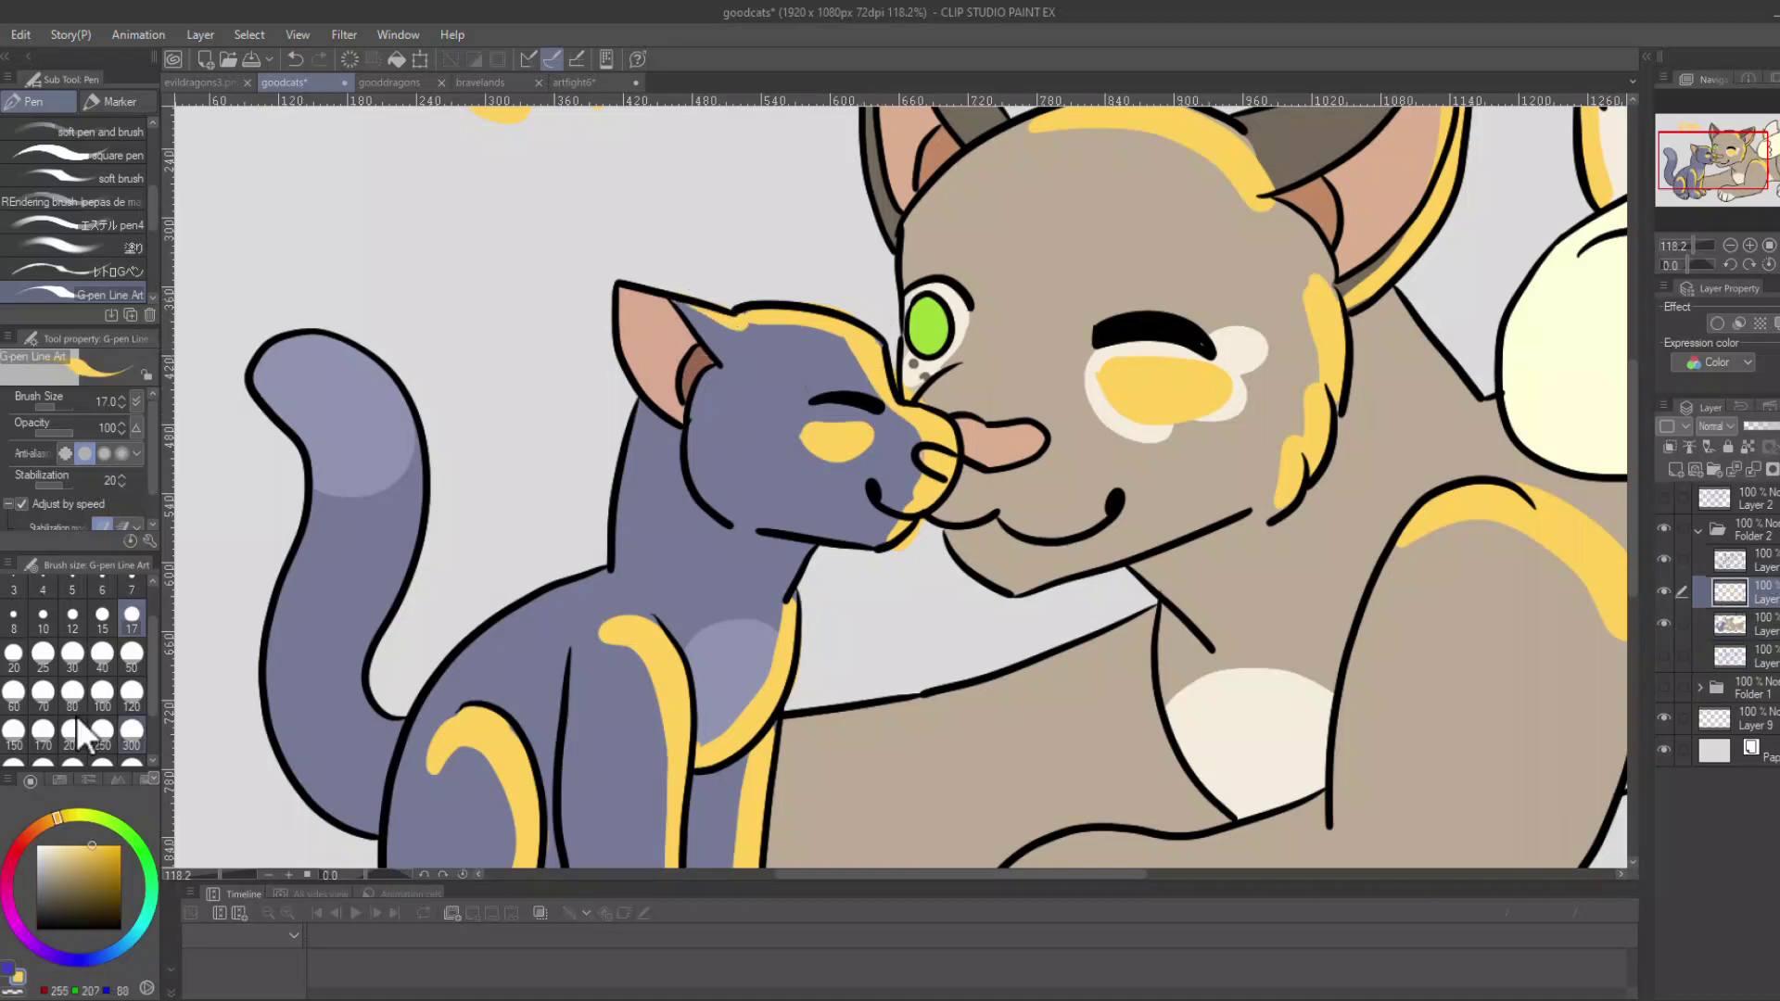
{"action": "left_click", "coordinate": [132, 653]}
{"action": "mouse_move", "coordinate": [329, 338]}
{"action": "left_mouse_down"}
{"action": "mouse_move", "coordinate": [419, 493]}
{"action": "mouse_move", "coordinate": [392, 714]}
{"action": "left_mouse_up"}
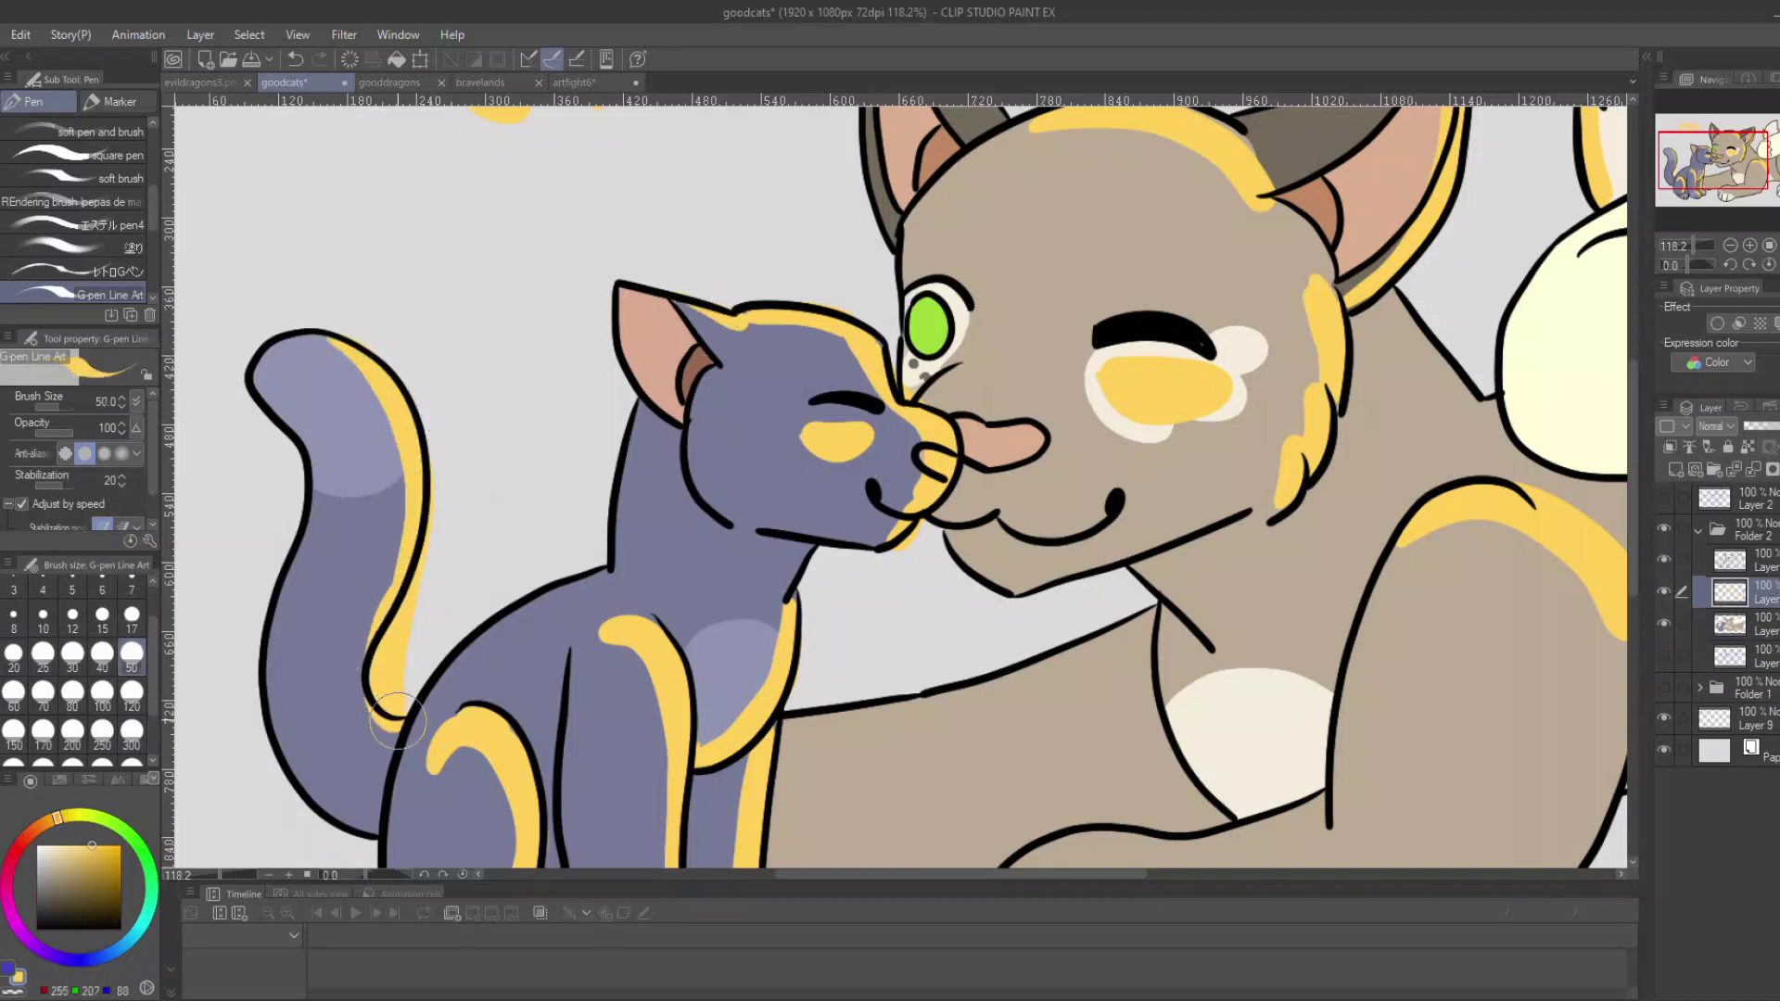
{"action": "left_click_drag", "start_coordinate": [1740, 173], "coordinate": [1745, 181]}
{"action": "left_click_drag", "start_coordinate": [1309, 208], "coordinate": [1392, 306]}
{"action": "left_click_drag", "start_coordinate": [1725, 190], "coordinate": [1752, 169]}
{"action": "mouse_move", "coordinate": [1145, 344]}
{"action": "left_mouse_down"}
{"action": "mouse_move", "coordinate": [1145, 398]}
{"action": "mouse_move", "coordinate": [1238, 635]}
{"action": "left_mouse_up"}
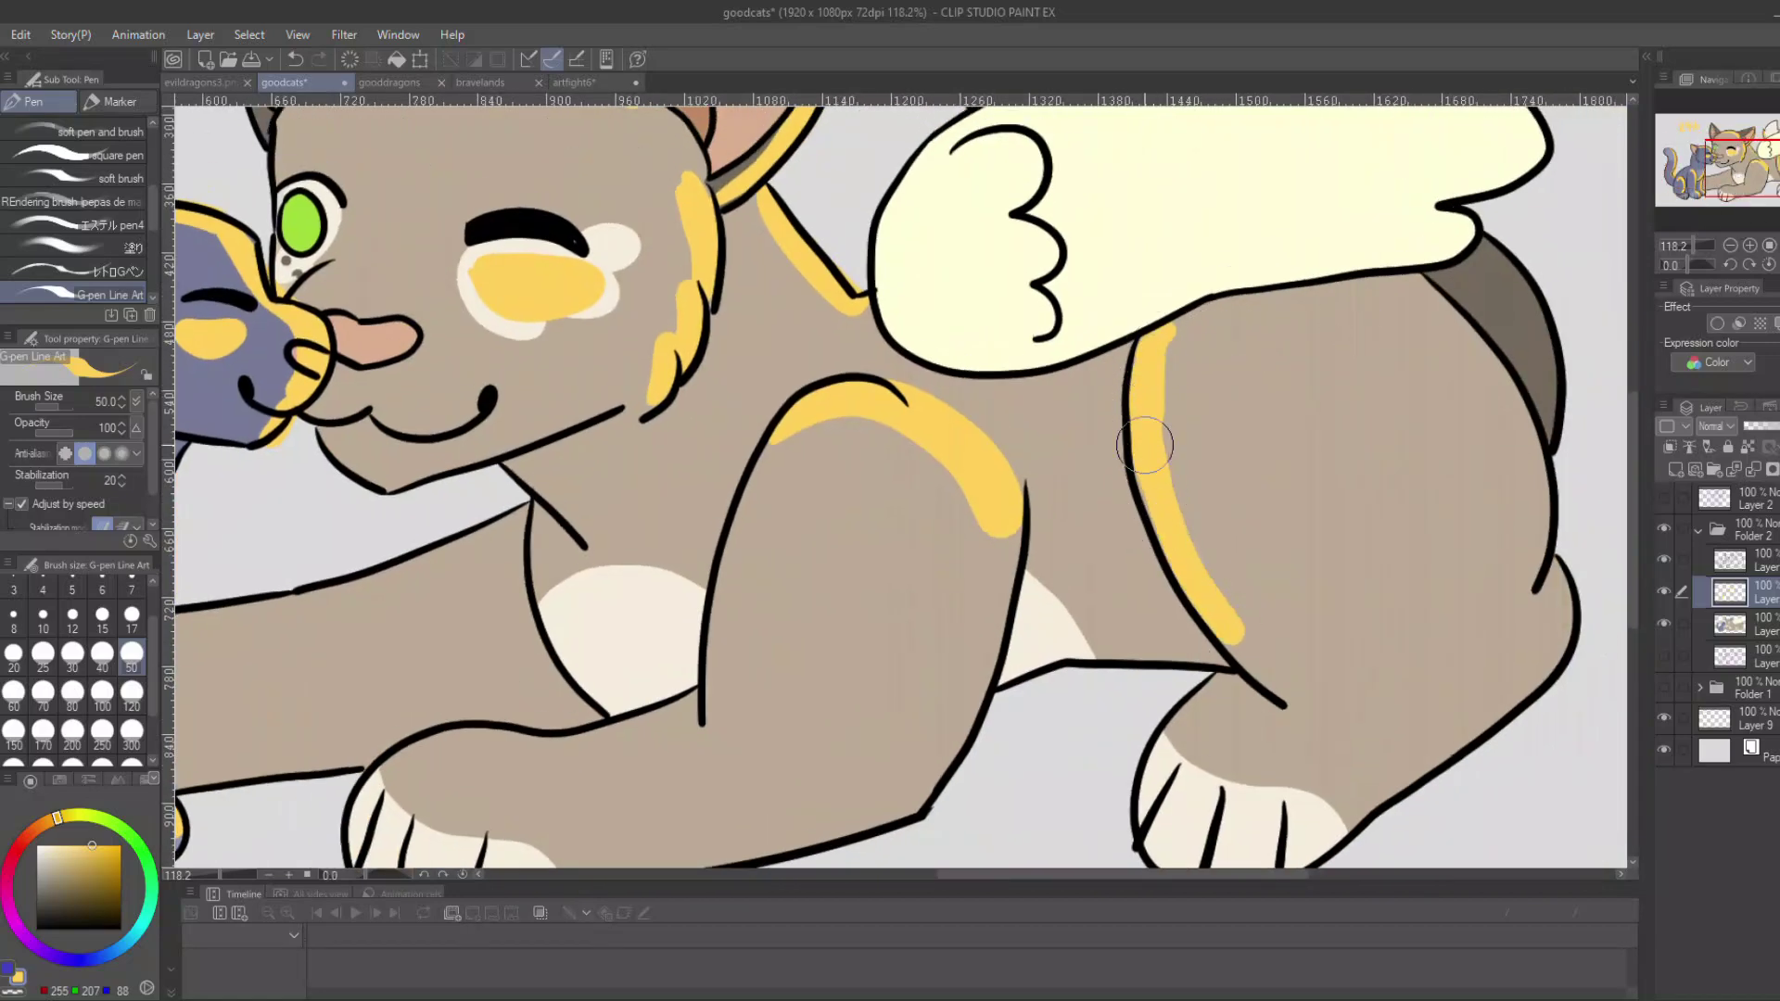
{"action": "left_click_drag", "start_coordinate": [1146, 445], "coordinate": [1155, 508]}
Set the accent layer to Add (Glow), clip it to the colors, lower its opacity to 29% and highlight the large cat's brow.
{"action": "left_click", "coordinate": [1718, 427]}
{"action": "left_click", "coordinate": [1723, 651]}
{"action": "left_click", "coordinate": [1671, 447]}
{"action": "left_click_drag", "start_coordinate": [1734, 151], "coordinate": [1723, 143]}
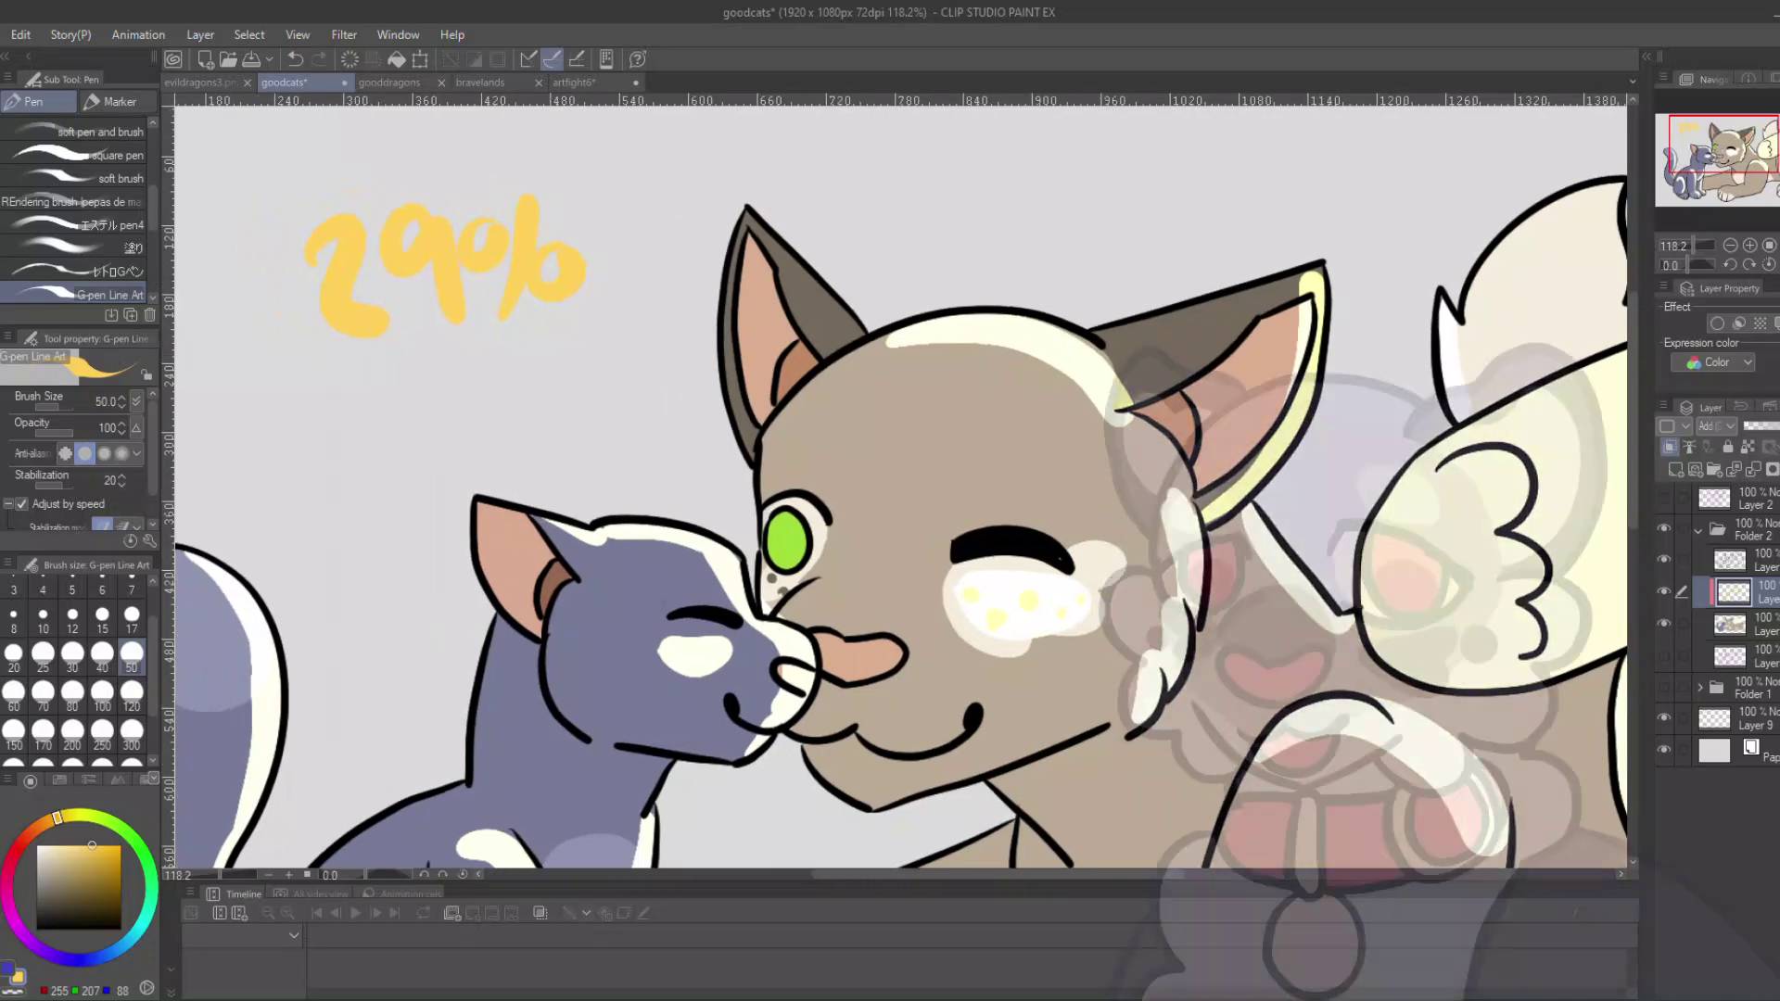
{"action": "left_click", "coordinate": [1754, 427]}
{"action": "mouse_move", "coordinate": [966, 516]}
{"action": "left_mouse_down"}
{"action": "mouse_move", "coordinate": [1033, 497]}
{"action": "mouse_move", "coordinate": [978, 508]}
{"action": "left_mouse_up"}
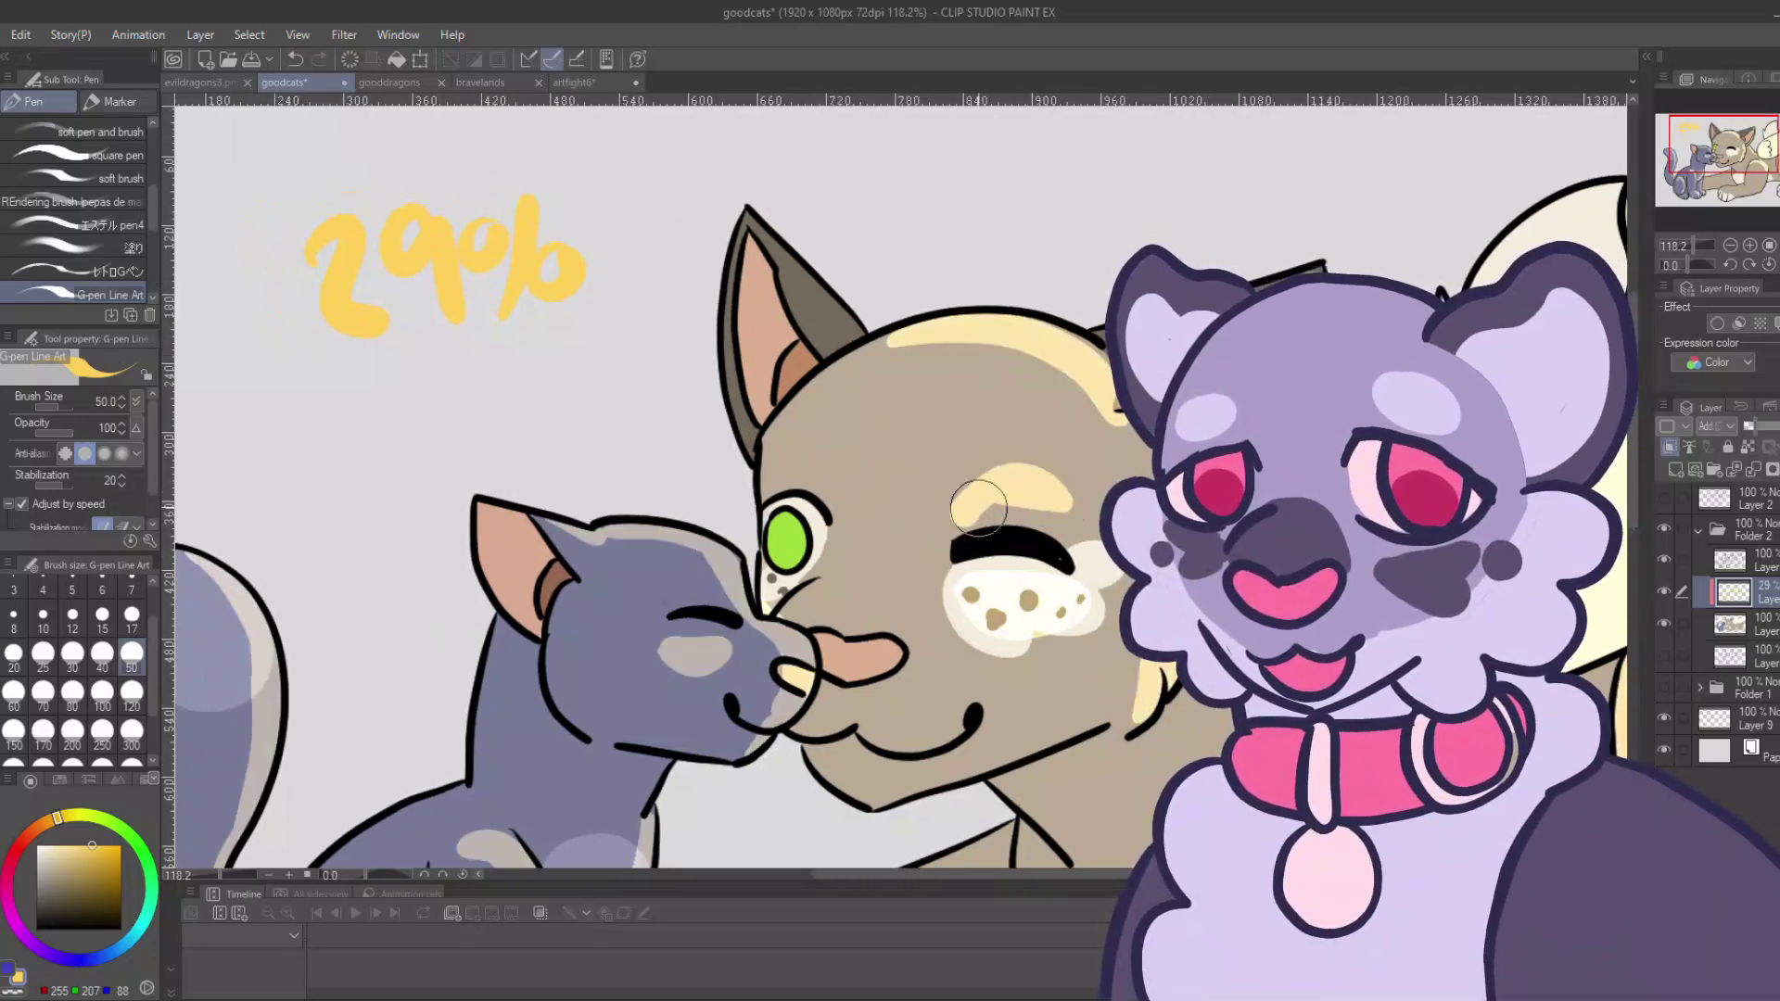
Over the second cat's sketch, ink its muzzle and mouth and the mouse it carries in black at size 15.
{"action": "left_click_drag", "start_coordinate": [1704, 245], "coordinate": [1693, 246]}
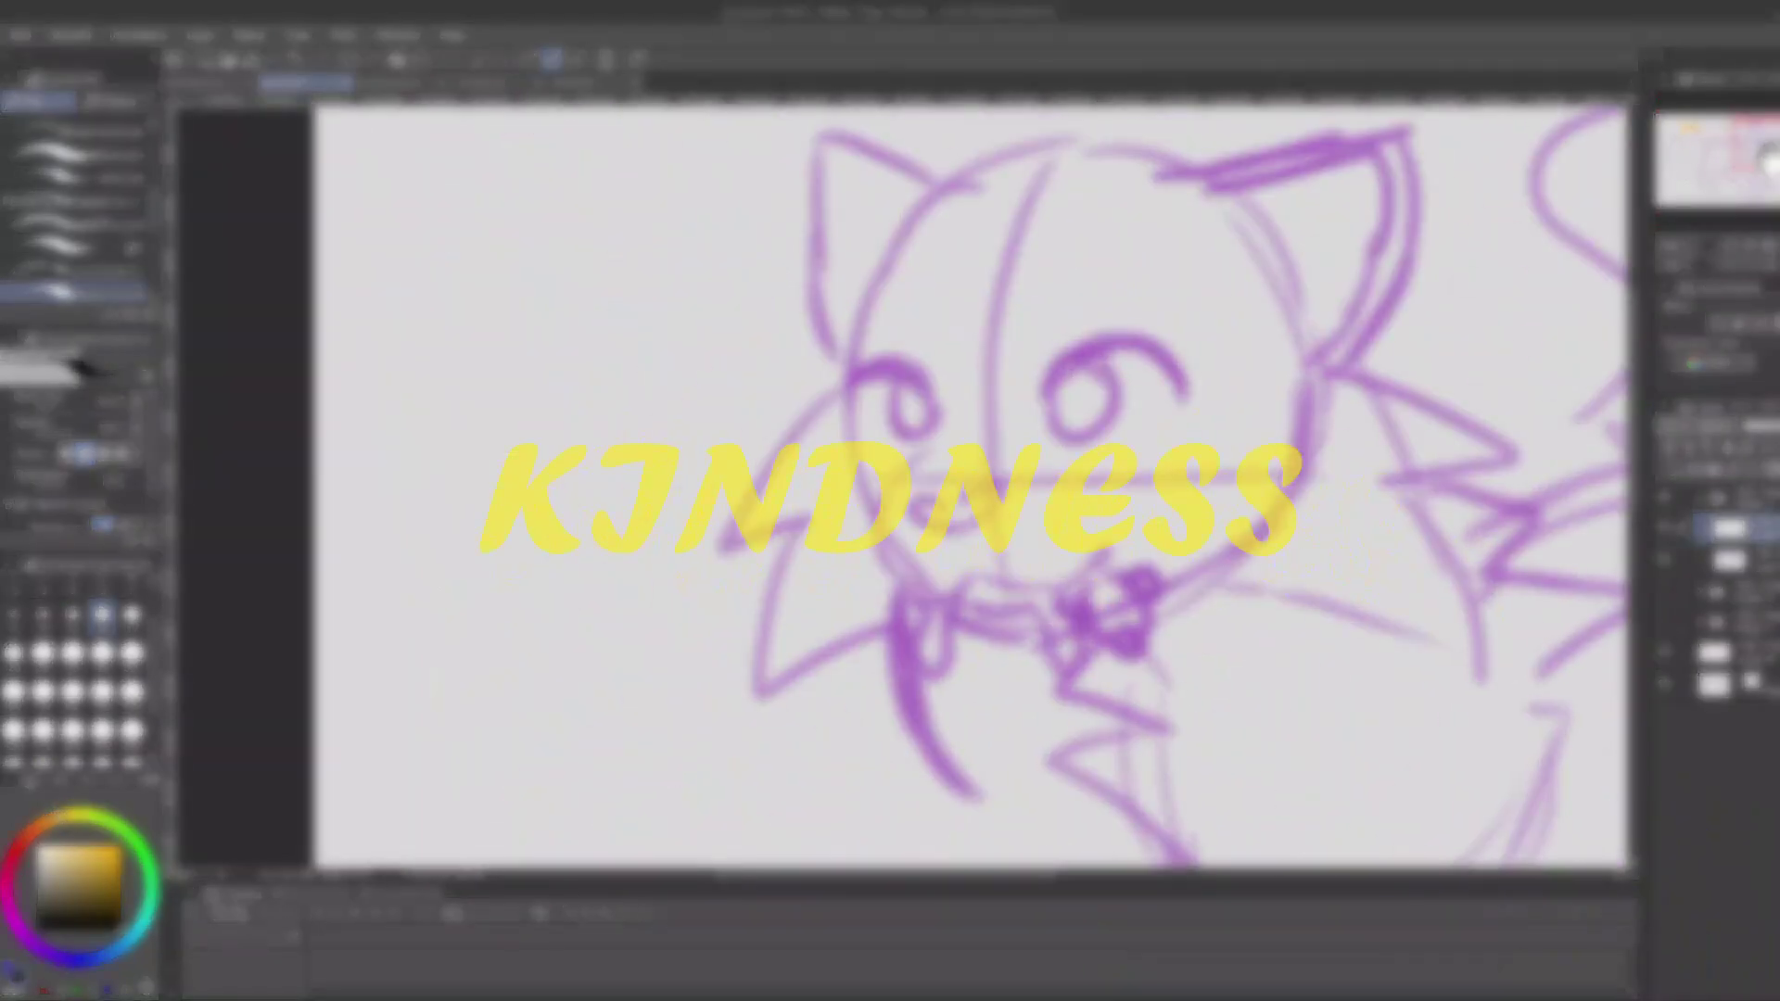
{"action": "mouse_move", "coordinate": [913, 441]}
{"action": "left_mouse_down"}
{"action": "mouse_move", "coordinate": [885, 546]}
{"action": "mouse_move", "coordinate": [969, 577]}
{"action": "left_mouse_up"}
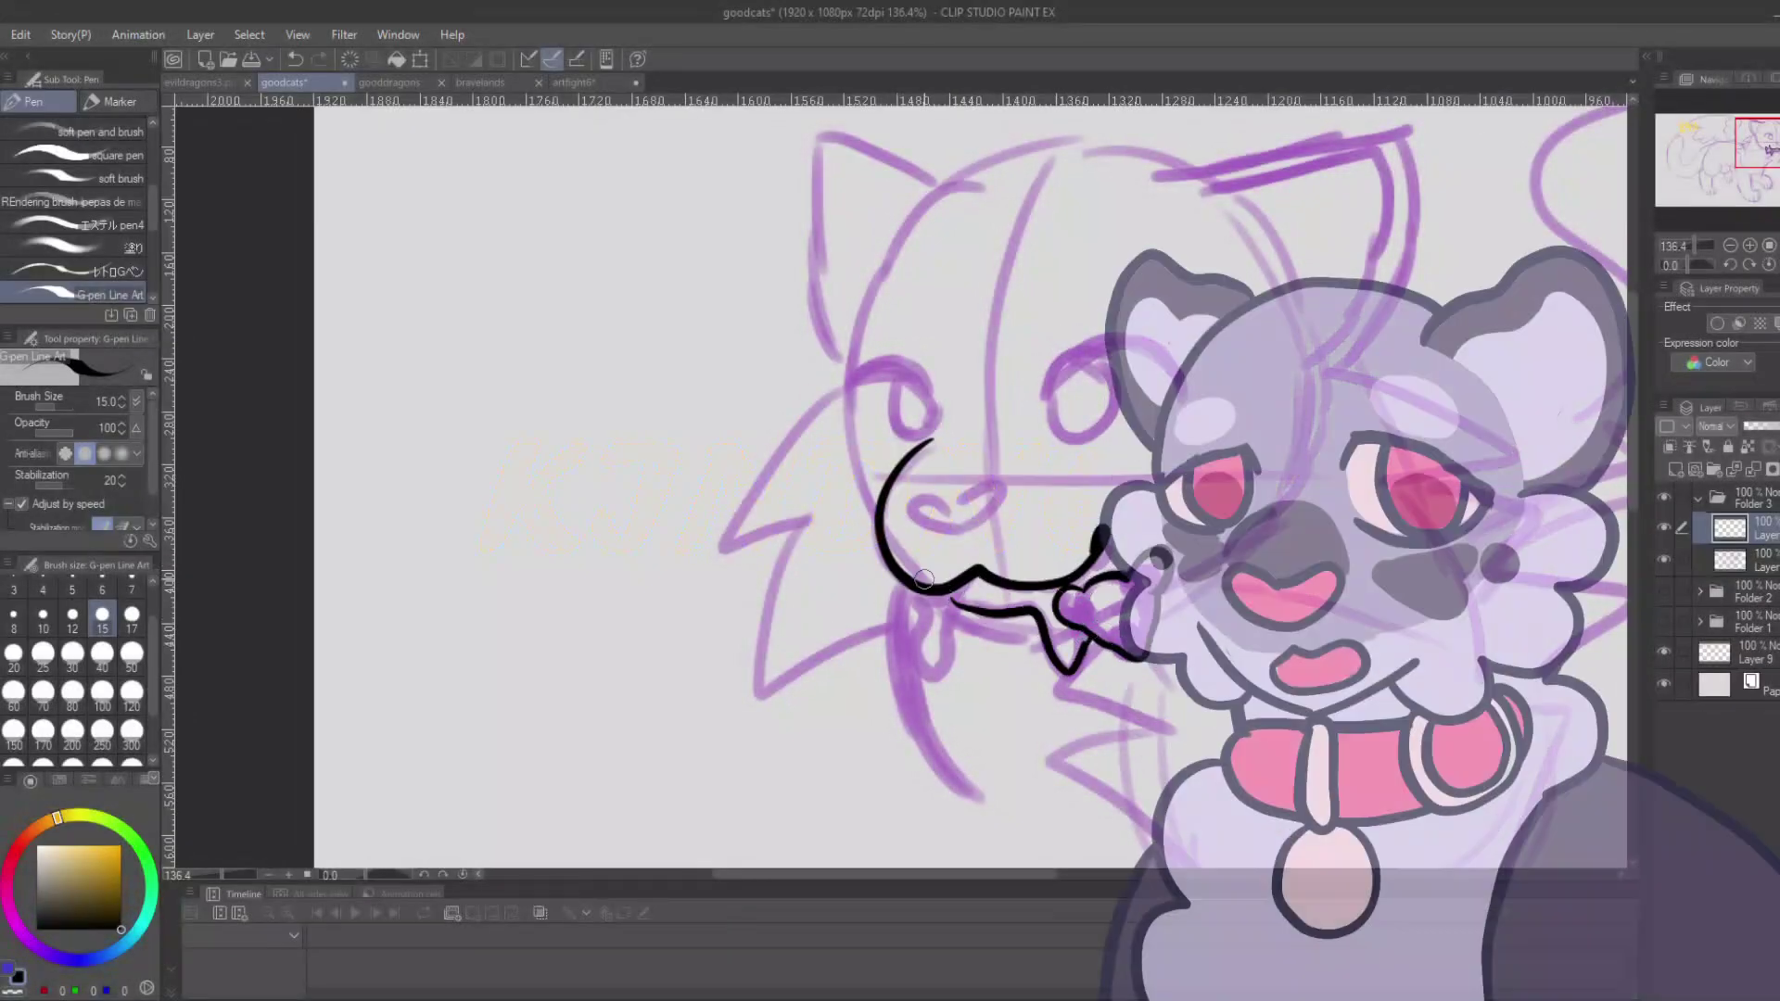
{"action": "mouse_move", "coordinate": [917, 594]}
{"action": "left_mouse_down"}
{"action": "mouse_move", "coordinate": [945, 668]}
{"action": "mouse_move", "coordinate": [963, 609]}
{"action": "left_mouse_up"}
{"action": "mouse_move", "coordinate": [899, 583]}
{"action": "left_mouse_down"}
{"action": "mouse_move", "coordinate": [892, 644]}
{"action": "mouse_move", "coordinate": [937, 740]}
{"action": "mouse_move", "coordinate": [916, 607]}
{"action": "left_mouse_up"}
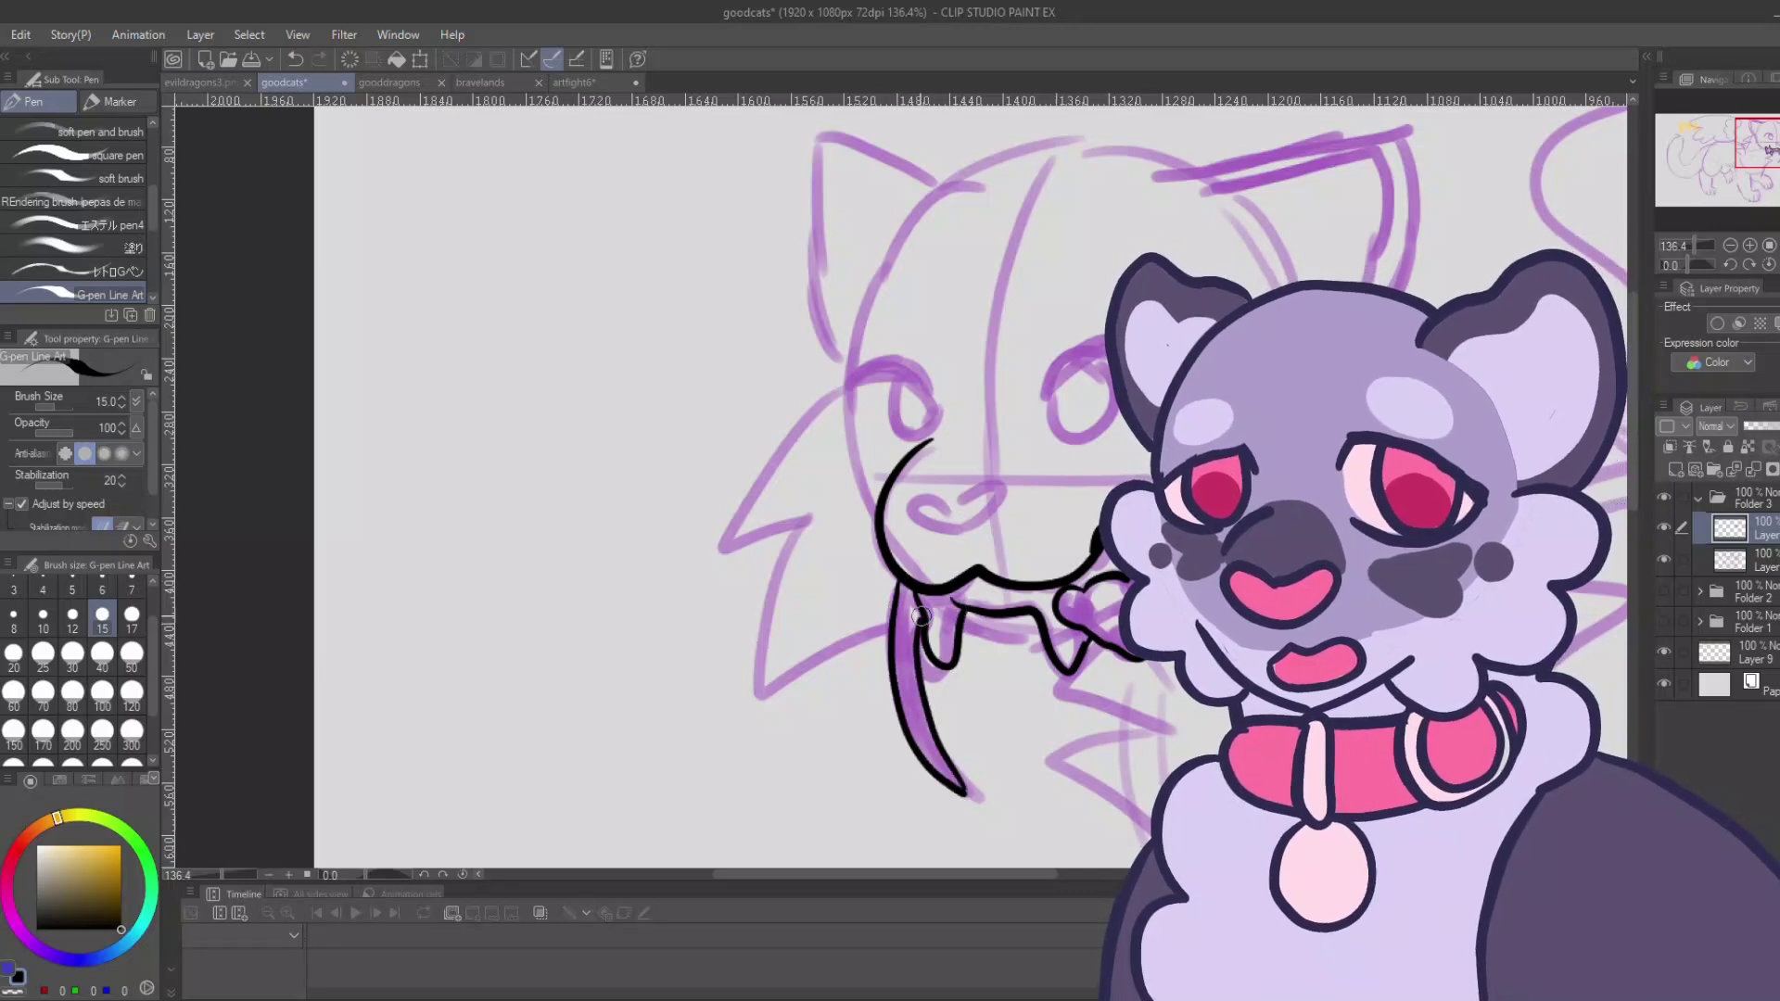
Redo the mouse's long hanging tail in black and add short stripes across it.
{"action": "left_click", "coordinate": [29, 941]}
{"action": "left_click_drag", "start_coordinate": [103, 880], "coordinate": [121, 930]}
{"action": "key", "text": "ctrl+z"}
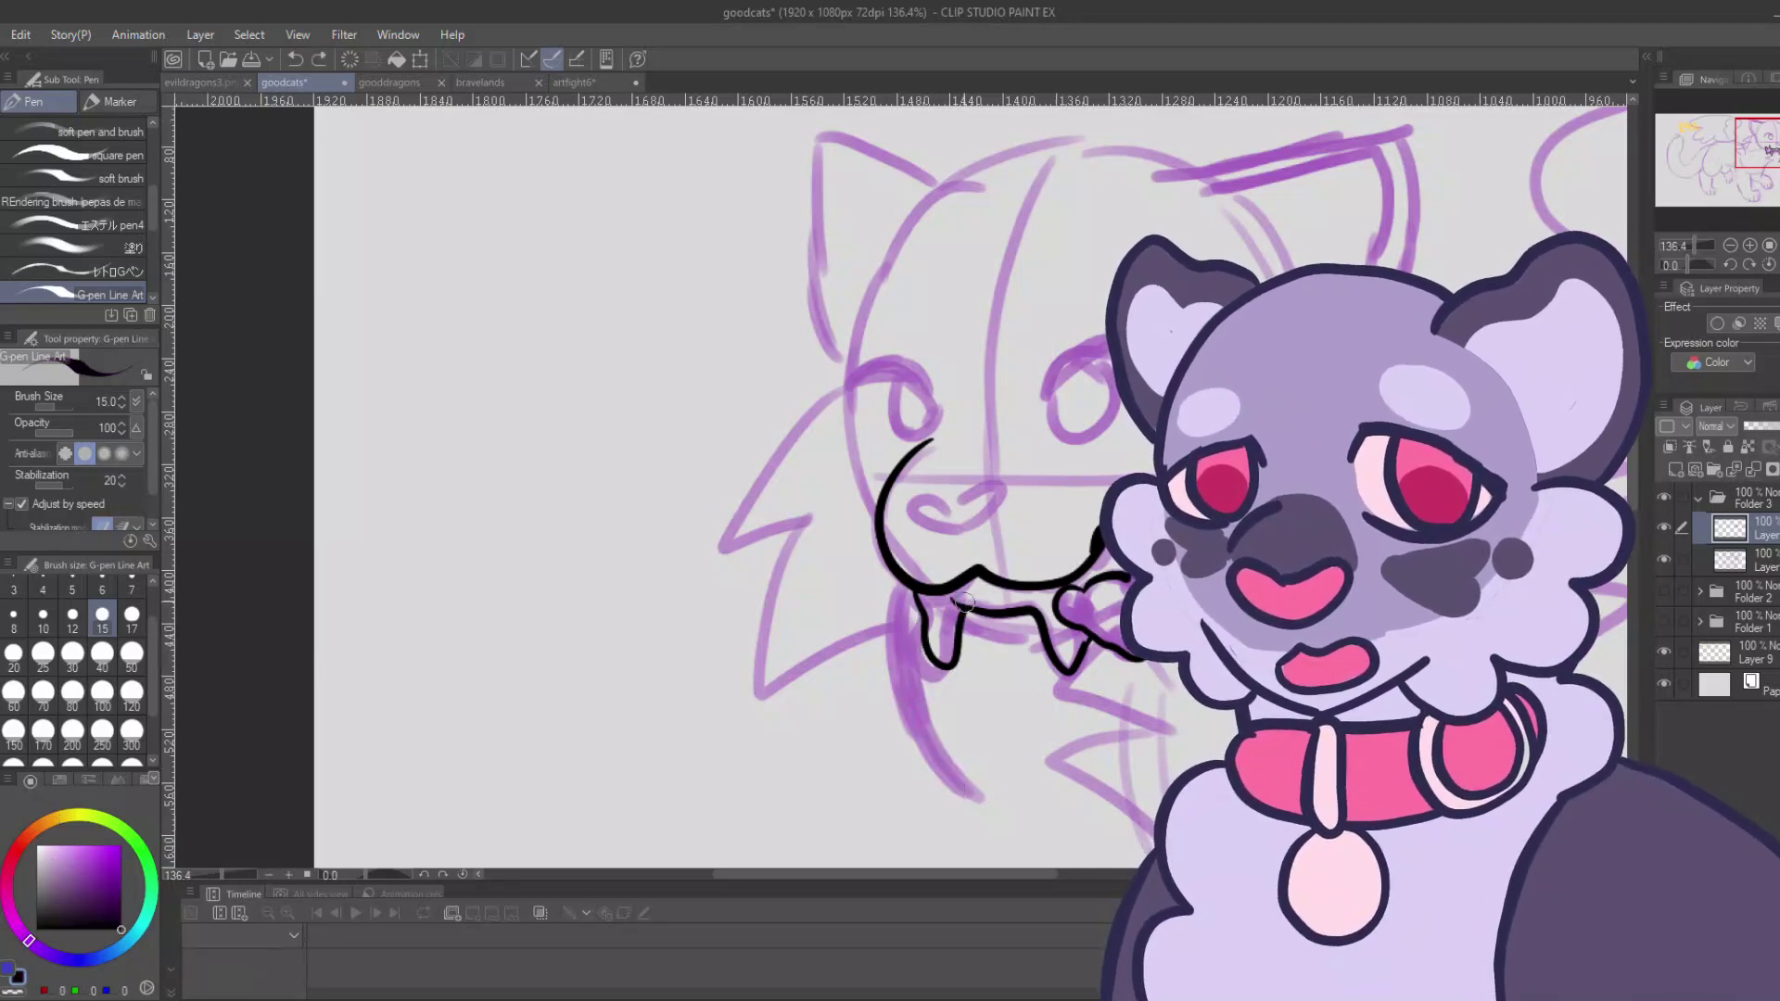
{"action": "mouse_move", "coordinate": [895, 592]}
{"action": "left_mouse_down"}
{"action": "mouse_move", "coordinate": [931, 739]}
{"action": "mouse_move", "coordinate": [939, 715]}
{"action": "mouse_move", "coordinate": [971, 774]}
{"action": "left_mouse_up"}
{"action": "key", "text": "ctrl+z"}
{"action": "left_click_drag", "start_coordinate": [898, 586], "coordinate": [976, 808]}
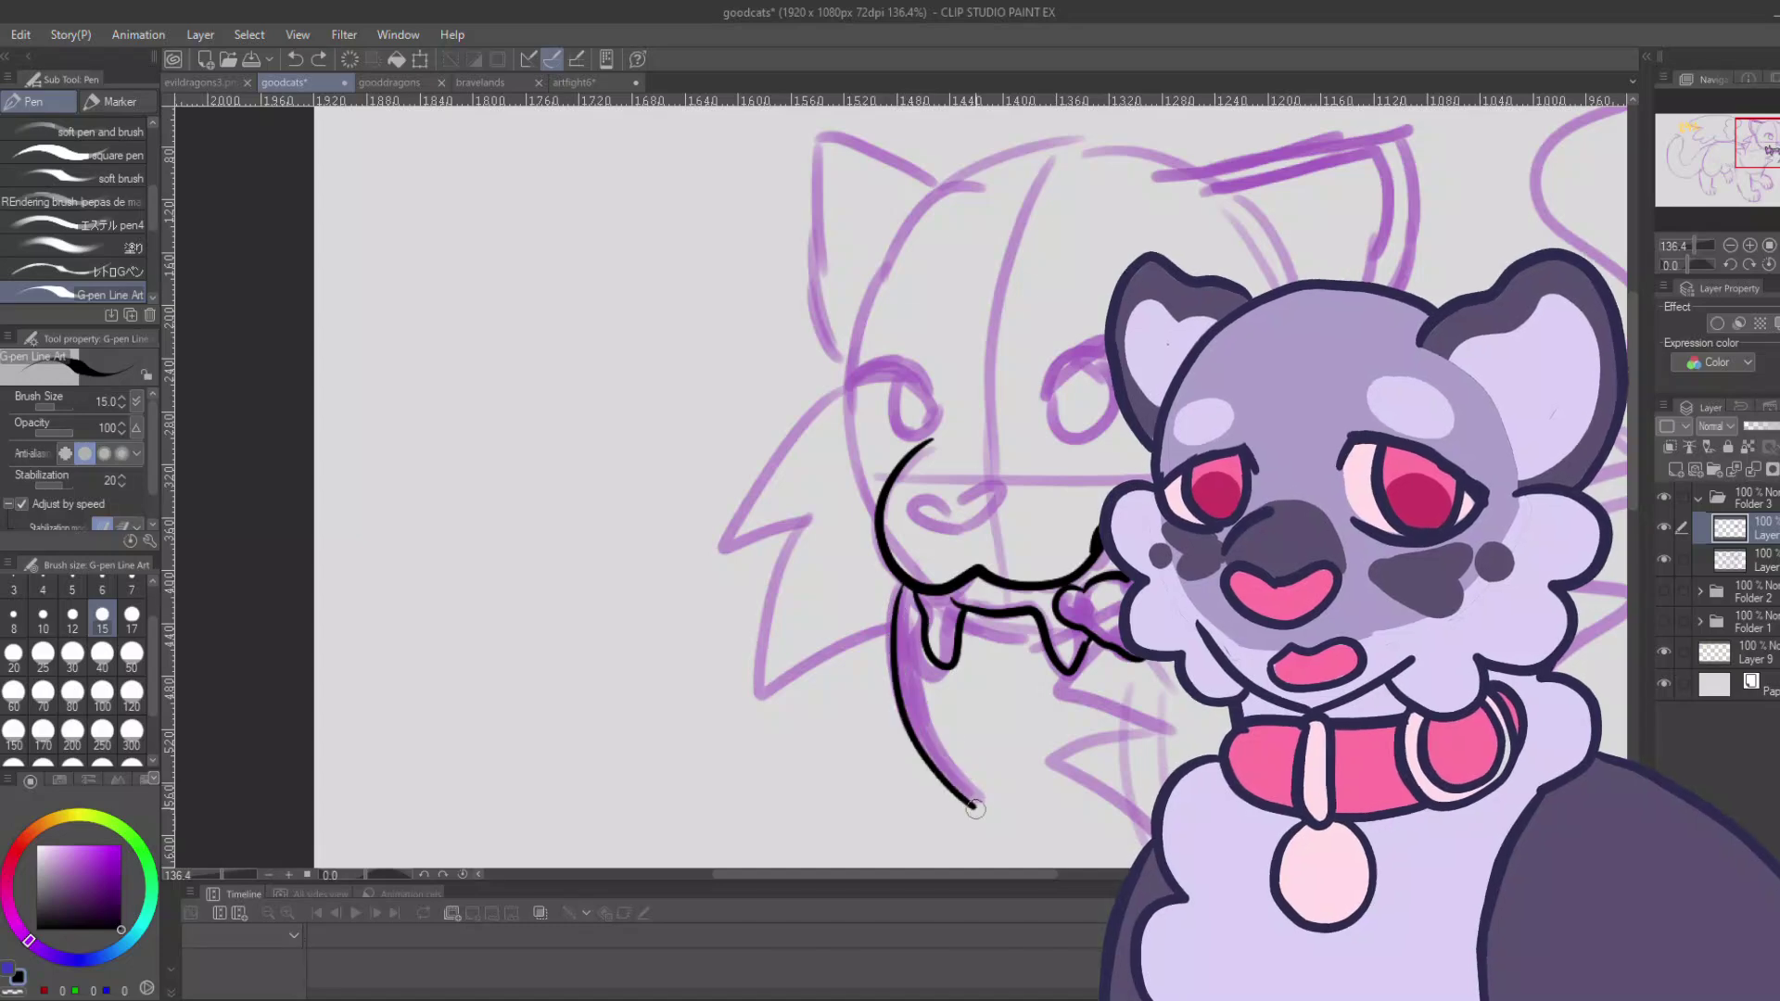
{"action": "key", "text": "ctrl+z"}
{"action": "mouse_move", "coordinate": [918, 612]}
{"action": "left_mouse_down"}
{"action": "mouse_move", "coordinate": [978, 812]}
{"action": "mouse_move", "coordinate": [917, 635]}
{"action": "left_mouse_up"}
{"action": "left_click_drag", "start_coordinate": [900, 608], "coordinate": [912, 613]}
{"action": "mouse_move", "coordinate": [921, 730]}
{"action": "left_mouse_down"}
{"action": "mouse_move", "coordinate": [937, 729]}
{"action": "mouse_move", "coordinate": [940, 759]}
{"action": "left_mouse_up"}
Ink the cat's nose and the spiky fur tufts on its cheek.
{"action": "left_click_drag", "start_coordinate": [1694, 245], "coordinate": [1699, 245]}
{"action": "left_click_drag", "start_coordinate": [988, 513], "coordinate": [967, 503]}
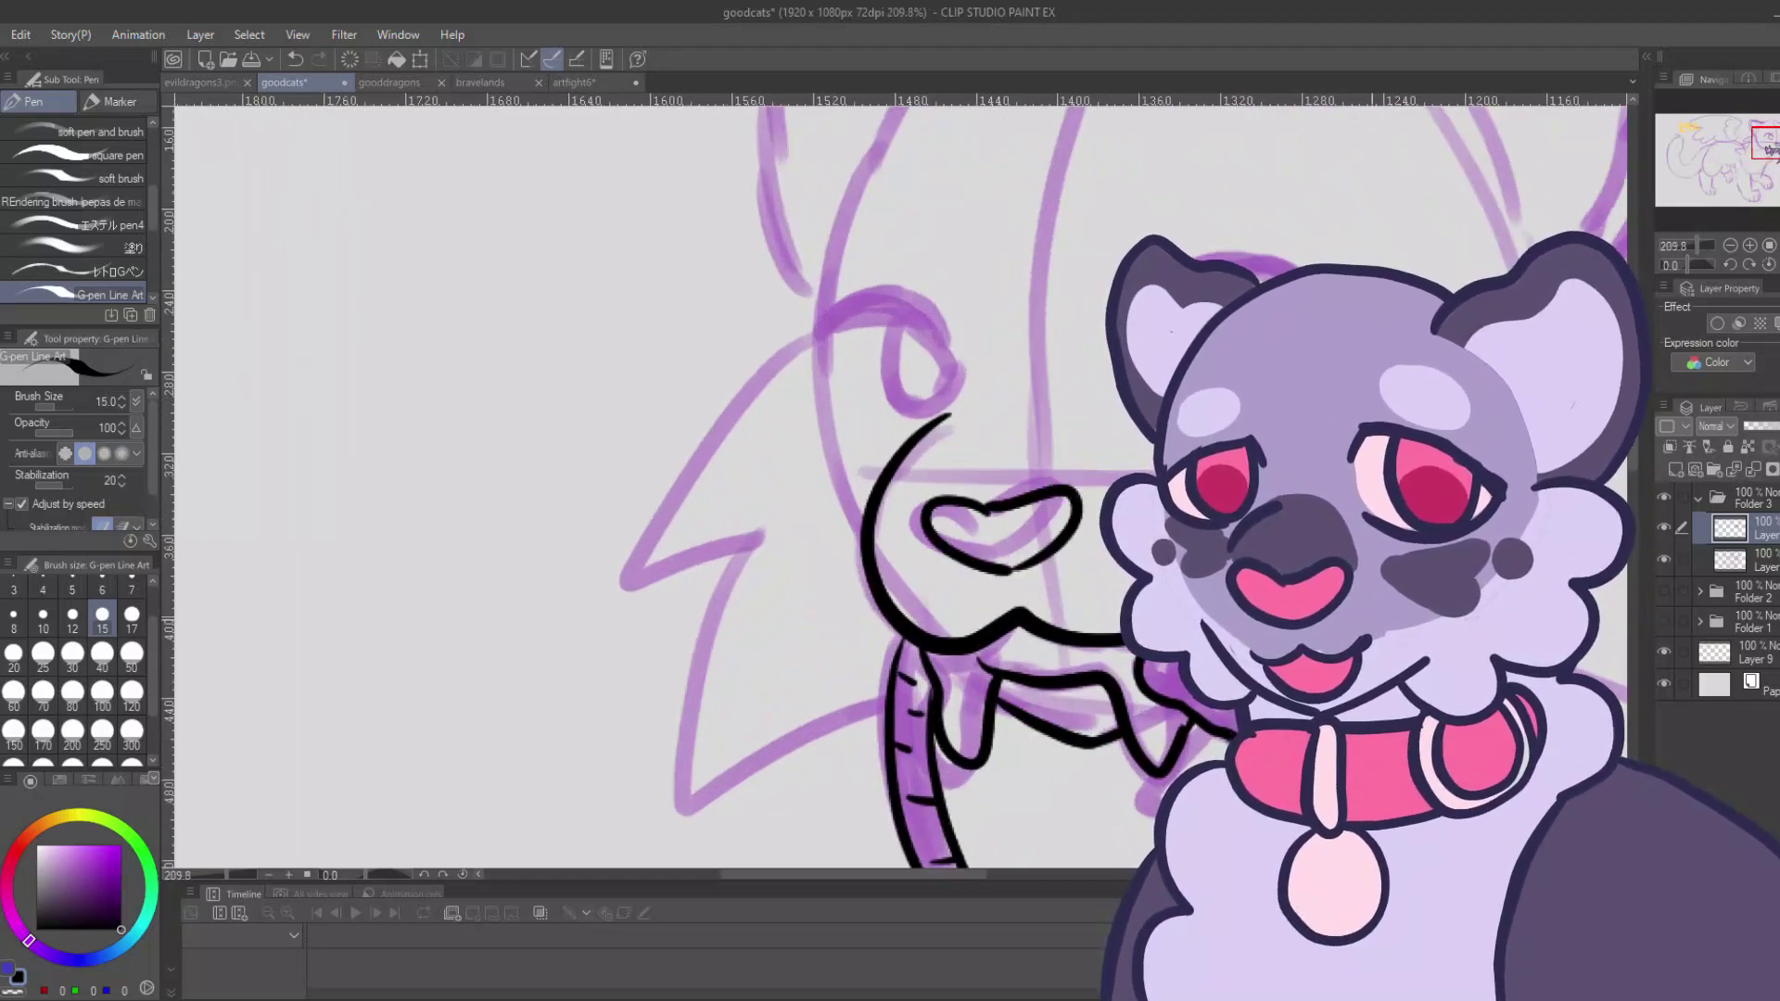
{"action": "left_click", "coordinate": [1778, 264]}
{"action": "left_click_drag", "start_coordinate": [1700, 175], "coordinate": [1770, 142]}
{"action": "mouse_move", "coordinate": [614, 325]}
{"action": "left_mouse_down"}
{"action": "mouse_move", "coordinate": [349, 461]}
{"action": "mouse_move", "coordinate": [619, 688]}
{"action": "mouse_move", "coordinate": [840, 683]}
{"action": "left_mouse_up"}
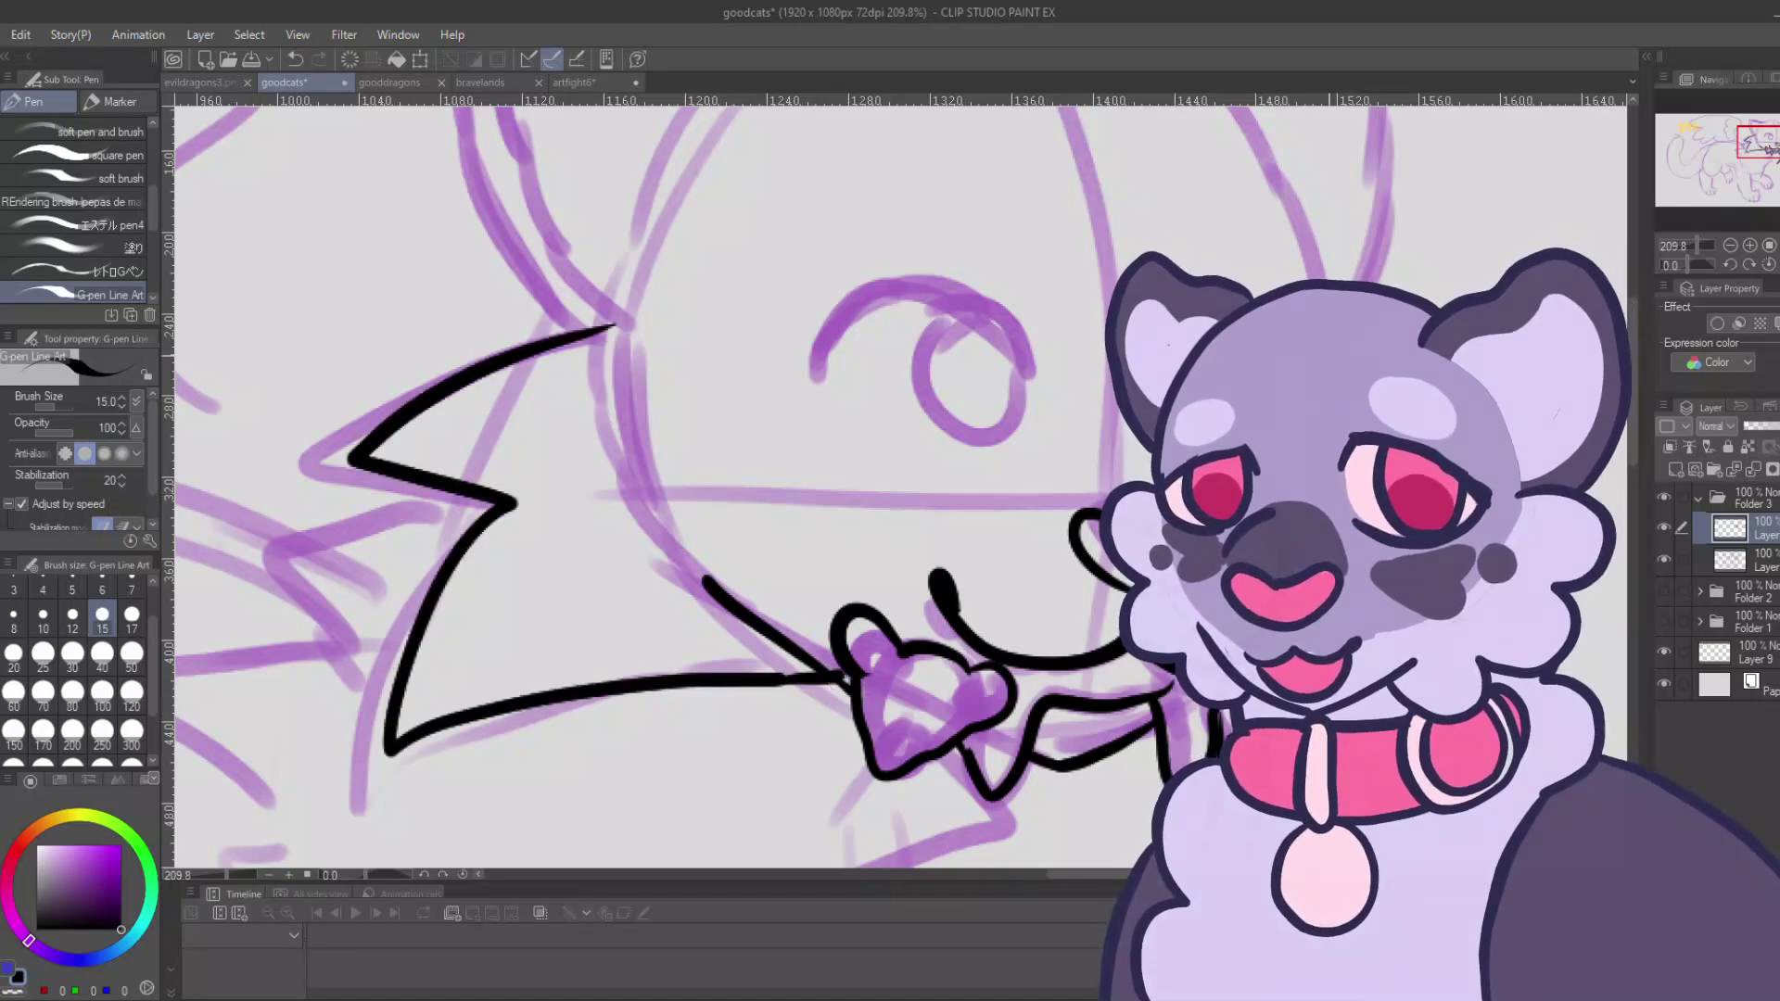
Ink the top of the cat's head and the outer outlines of both ears, redrawing the far ear's outer edge.
{"action": "left_click", "coordinate": [1768, 136]}
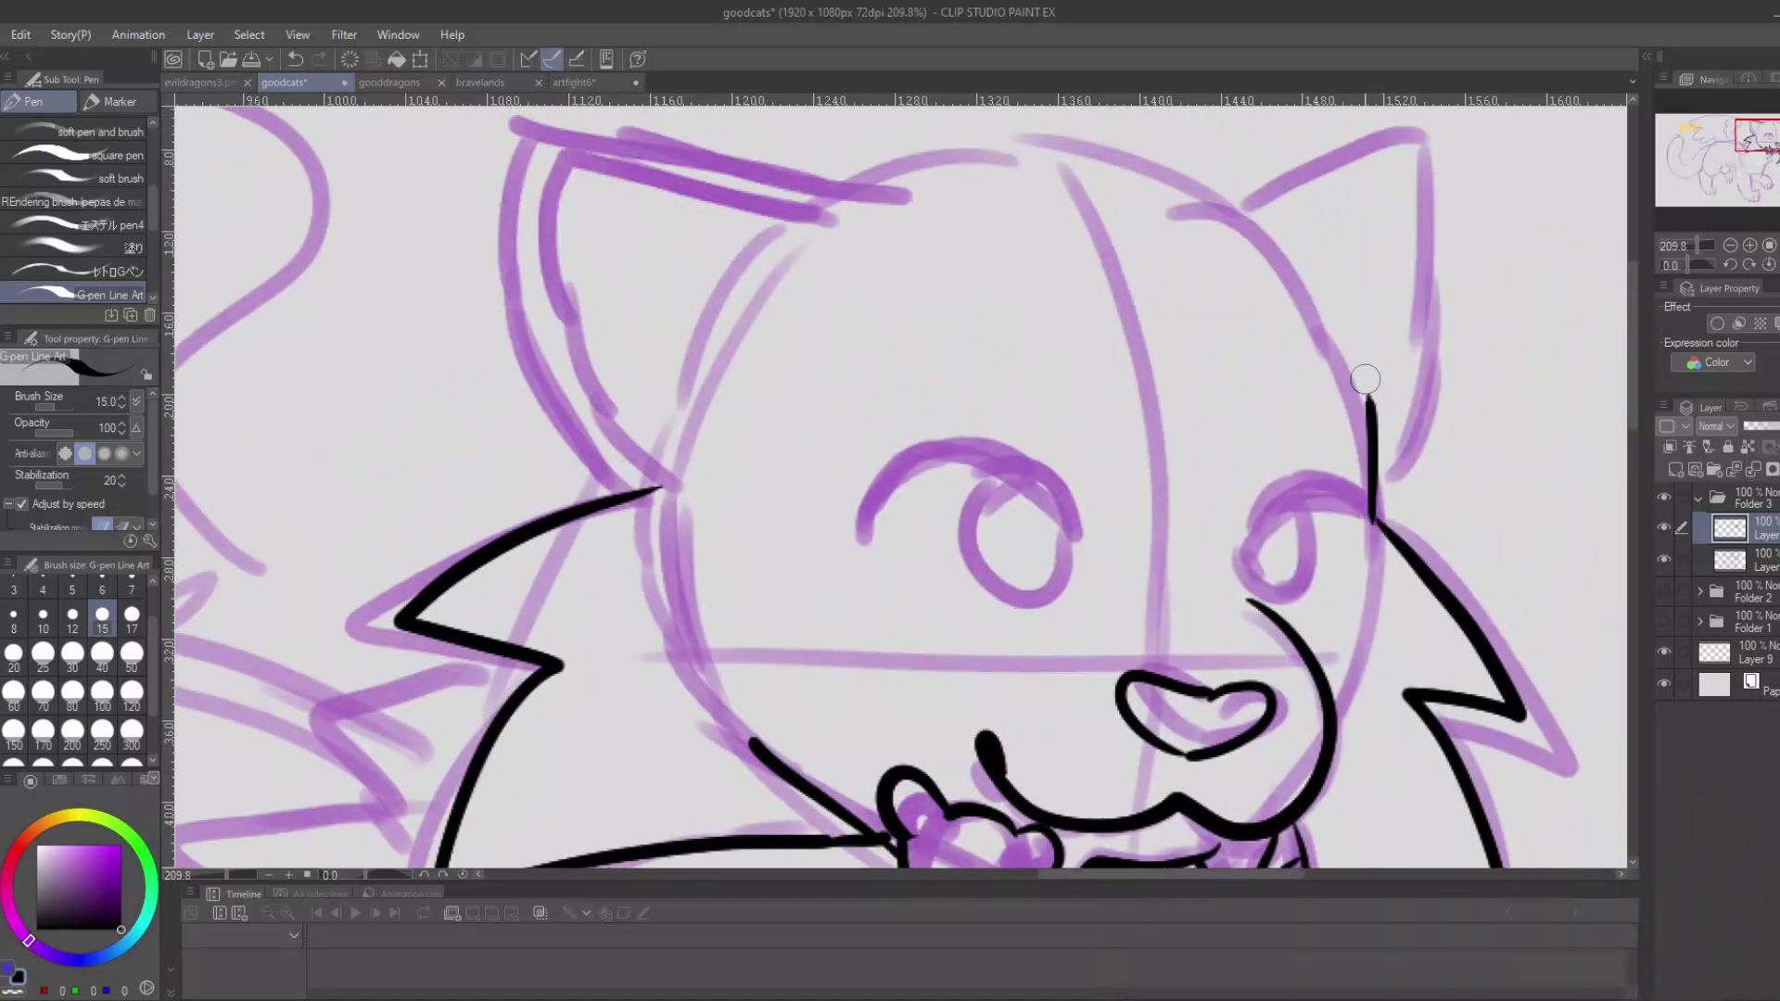
{"action": "mouse_move", "coordinate": [1365, 379]}
{"action": "left_mouse_down"}
{"action": "mouse_move", "coordinate": [1085, 174]}
{"action": "mouse_move", "coordinate": [871, 186]}
{"action": "left_mouse_up"}
{"action": "mouse_move", "coordinate": [1235, 211]}
{"action": "left_mouse_down"}
{"action": "mouse_move", "coordinate": [1434, 141]}
{"action": "mouse_move", "coordinate": [1462, 351]}
{"action": "mouse_move", "coordinate": [1385, 503]}
{"action": "left_mouse_up"}
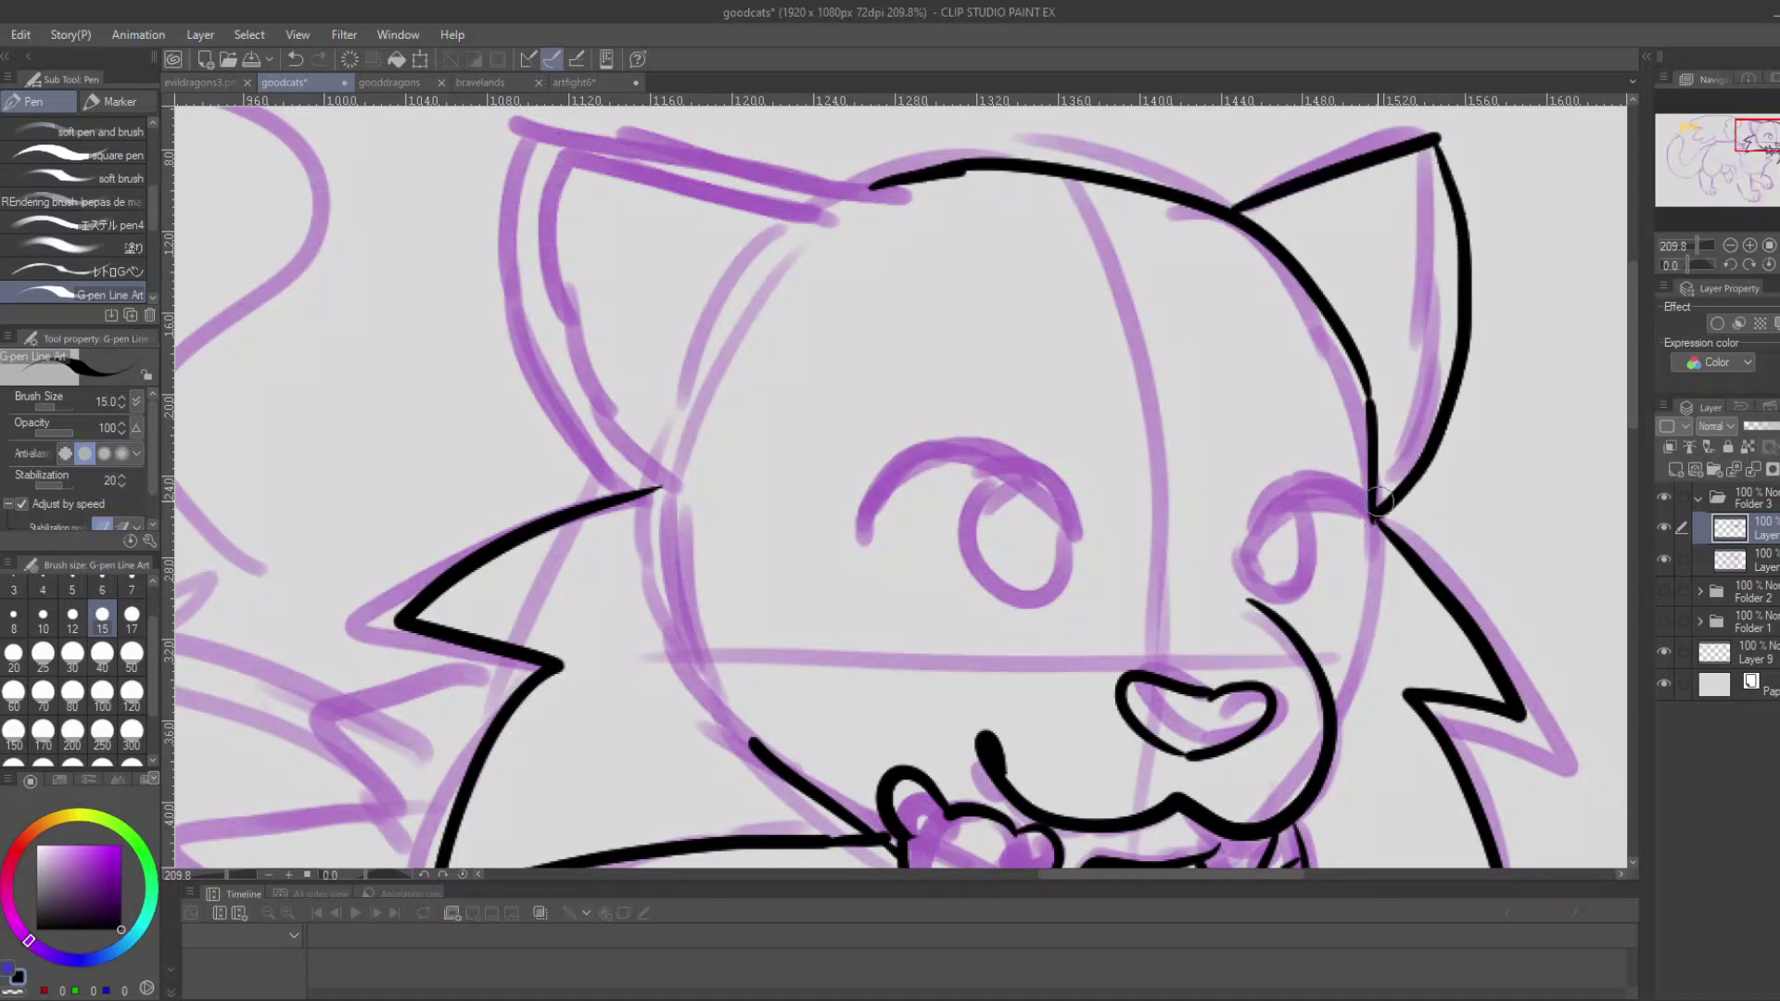
{"action": "key", "text": "ctrl+z"}
{"action": "mouse_move", "coordinate": [1436, 139]}
{"action": "left_mouse_down"}
{"action": "mouse_move", "coordinate": [1466, 329]}
{"action": "mouse_move", "coordinate": [1379, 508]}
{"action": "left_mouse_up"}
{"action": "left_click", "coordinate": [1778, 264]}
{"action": "mouse_move", "coordinate": [849, 175]}
{"action": "left_mouse_down"}
{"action": "mouse_move", "coordinate": [948, 194]}
{"action": "mouse_move", "coordinate": [1263, 112]}
{"action": "mouse_move", "coordinate": [1208, 497]}
{"action": "left_mouse_up"}
Ink both of the cat's eyes with thick curved upper lids and oval irises.
{"action": "left_click_drag", "start_coordinate": [1738, 148], "coordinate": [1750, 146]}
{"action": "left_click_drag", "start_coordinate": [755, 530], "coordinate": [816, 611]}
{"action": "left_click_drag", "start_coordinate": [750, 541], "coordinate": [735, 577]}
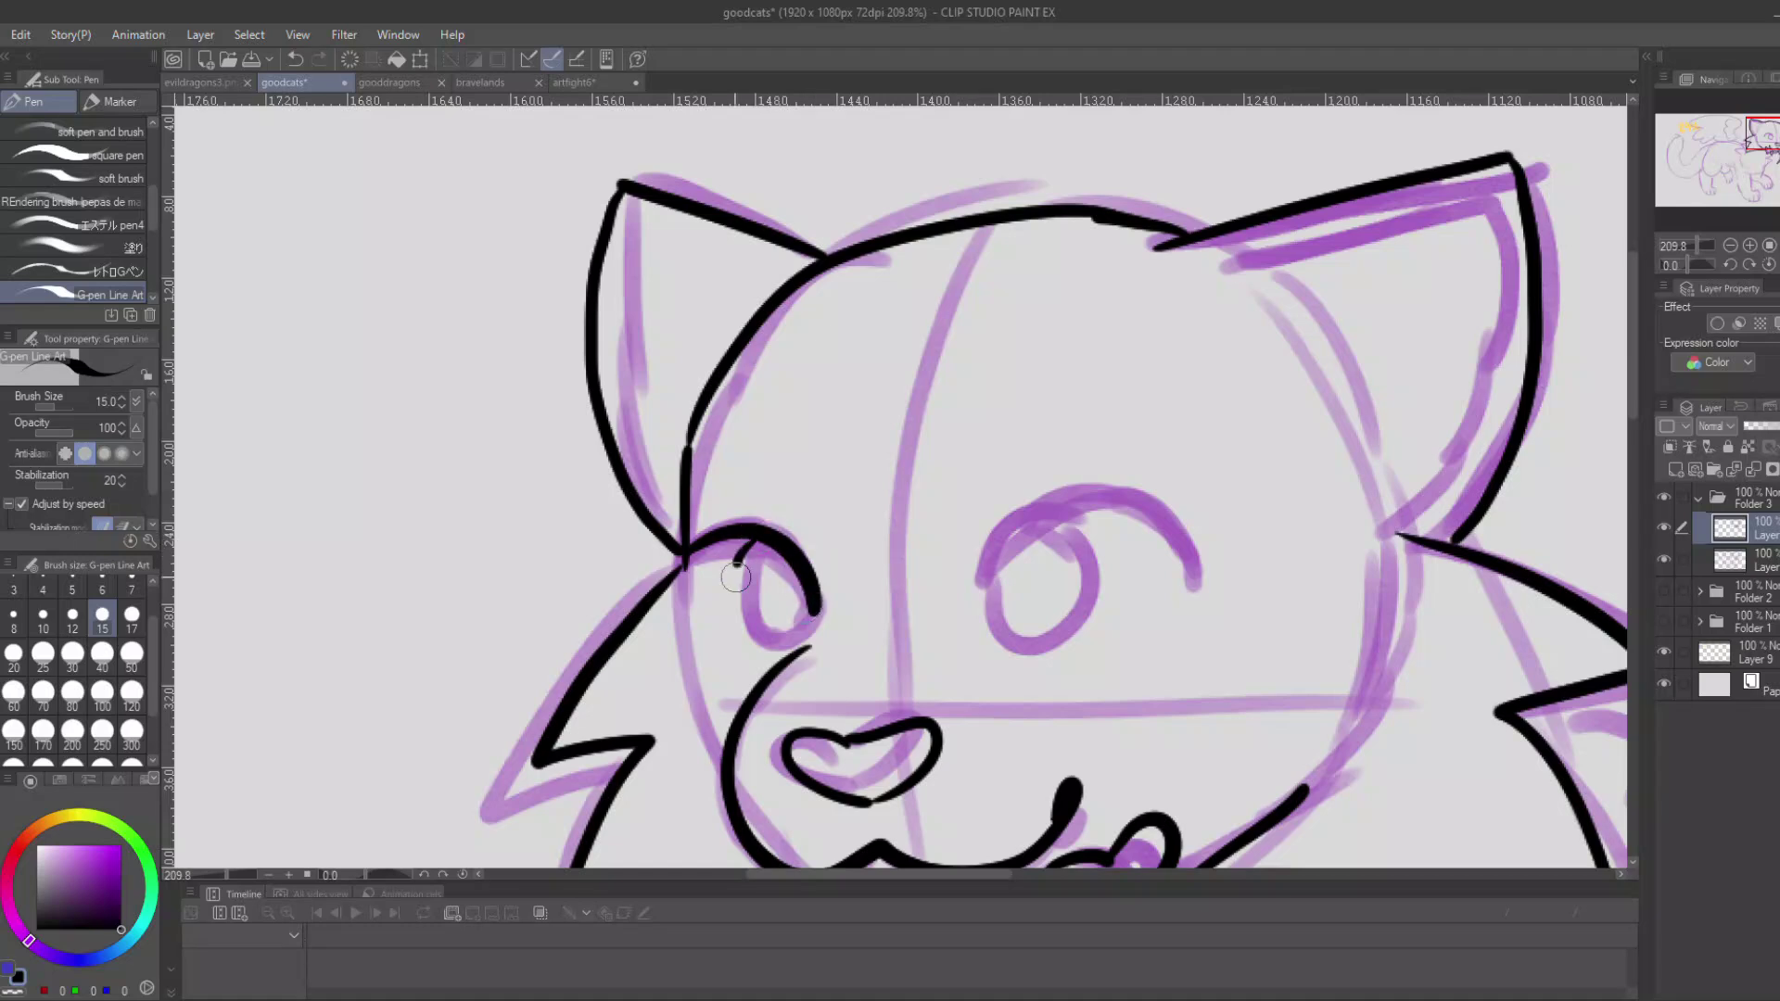
{"action": "mouse_move", "coordinate": [972, 603]}
{"action": "left_mouse_down"}
{"action": "mouse_move", "coordinate": [1076, 497]}
{"action": "mouse_move", "coordinate": [1189, 563]}
{"action": "left_mouse_up"}
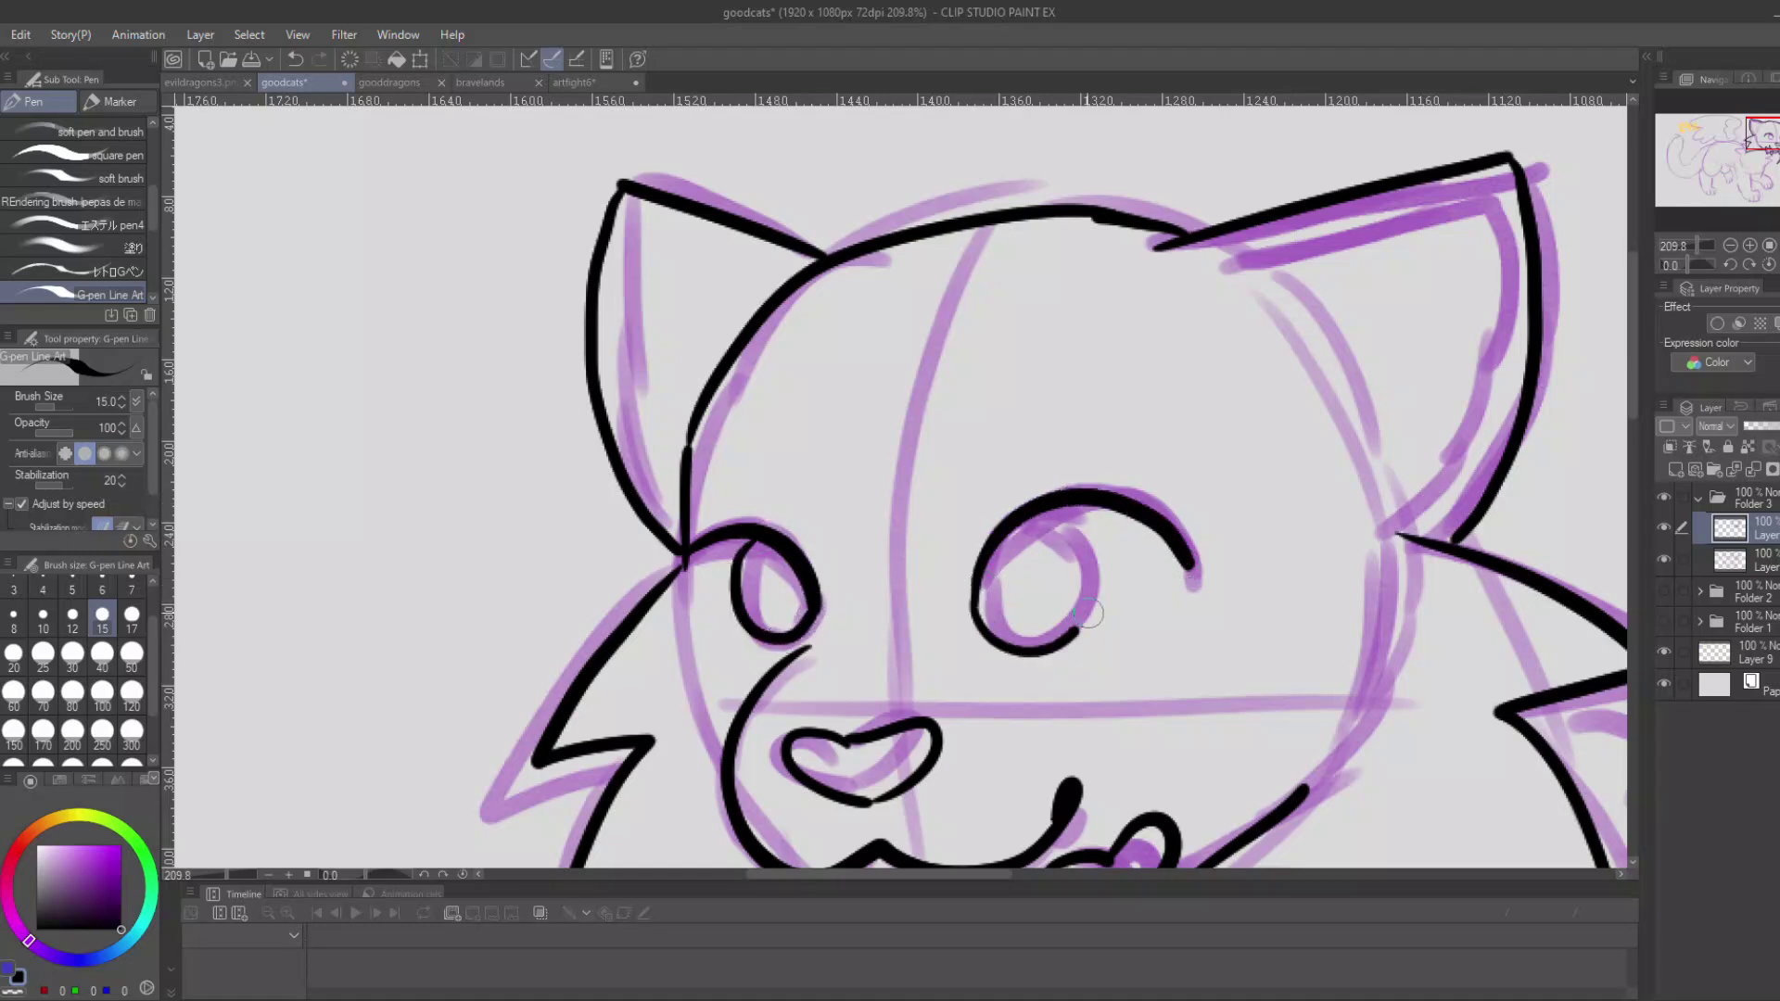
Ink the inner contours of both ears and the small fold inside the nearer ear.
{"action": "mouse_move", "coordinate": [1250, 320]}
{"action": "left_mouse_down"}
{"action": "mouse_move", "coordinate": [1500, 206]}
{"action": "mouse_move", "coordinate": [1414, 500]}
{"action": "left_mouse_up"}
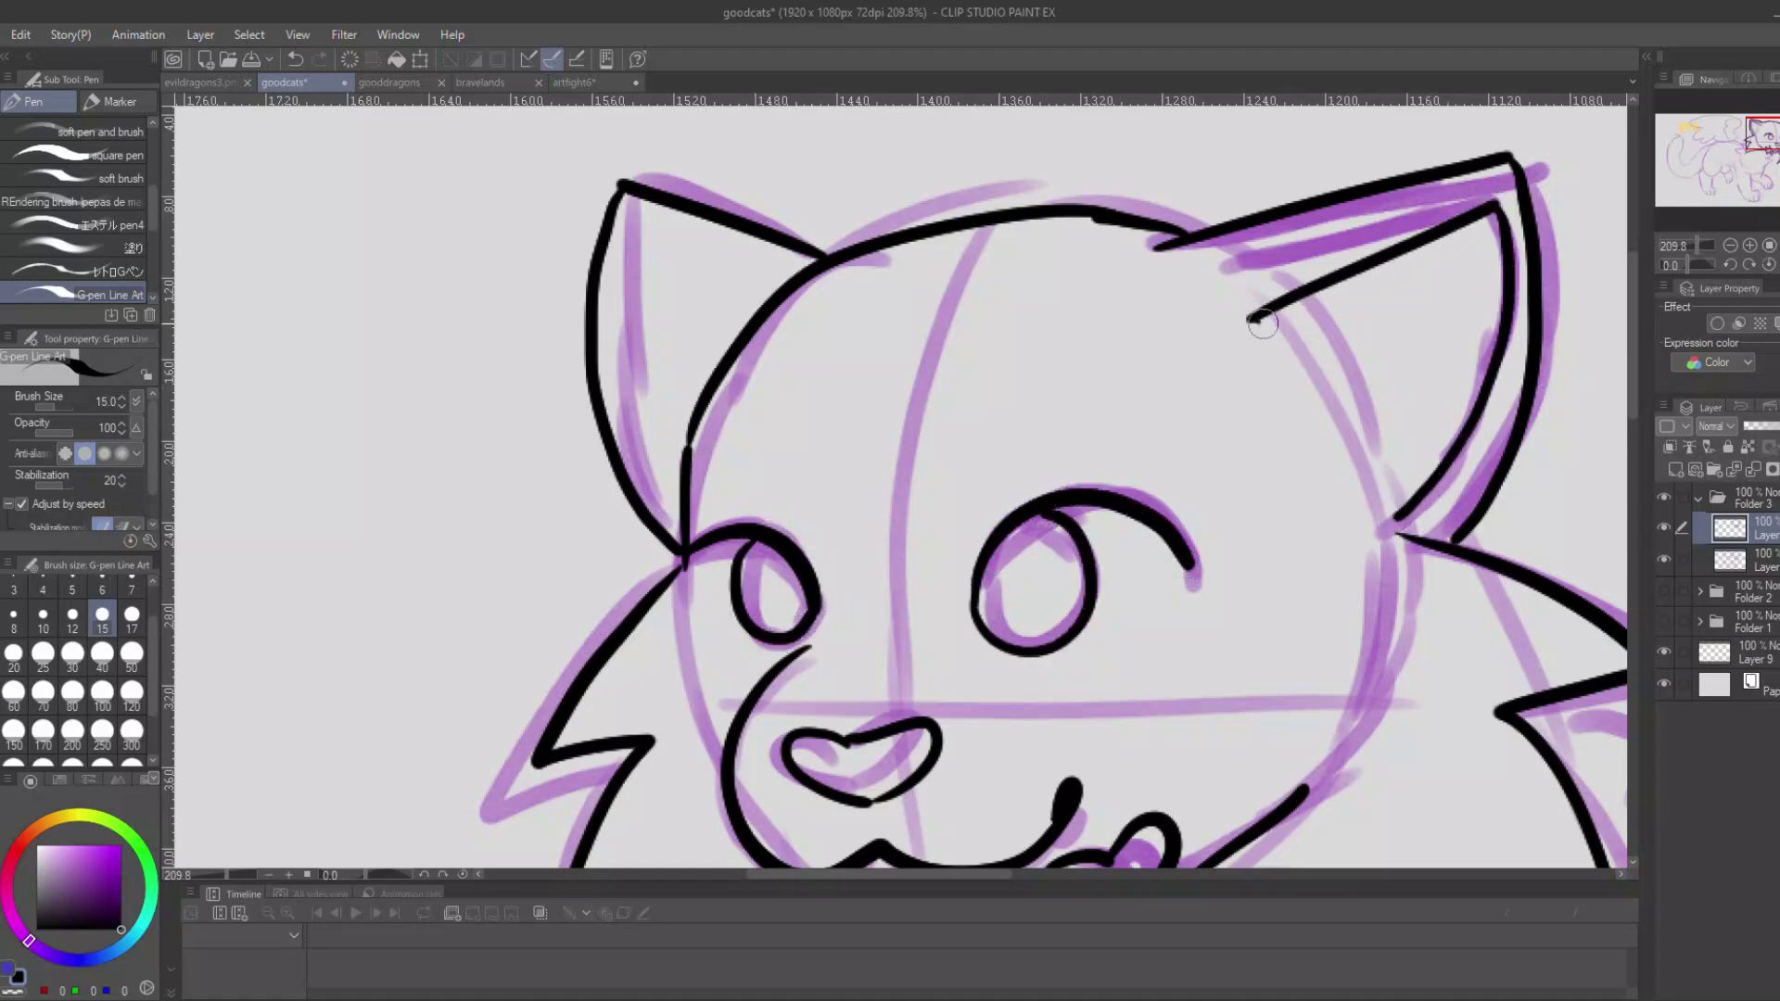
{"action": "left_click_drag", "start_coordinate": [1252, 319], "coordinate": [1389, 522]}
{"action": "mouse_move", "coordinate": [1327, 286]}
{"action": "left_mouse_down"}
{"action": "mouse_move", "coordinate": [1362, 310]}
{"action": "mouse_move", "coordinate": [1375, 436]}
{"action": "left_mouse_up"}
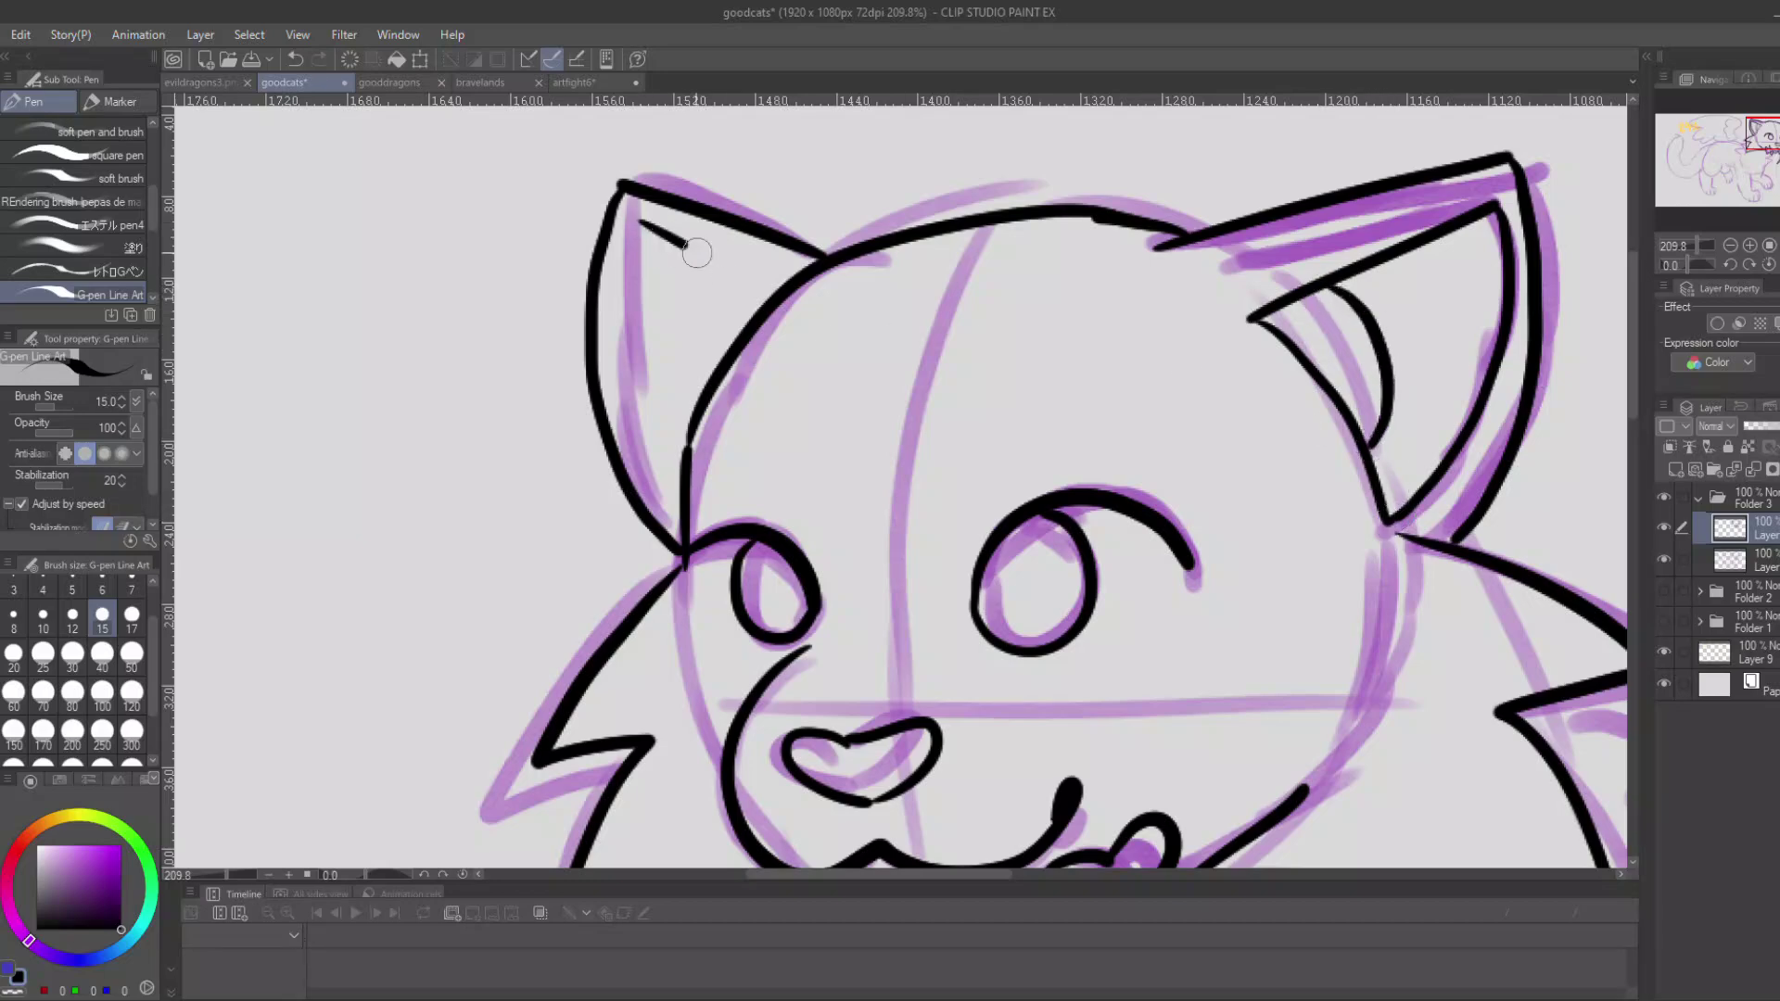
{"action": "left_click_drag", "start_coordinate": [623, 269], "coordinate": [682, 471]}
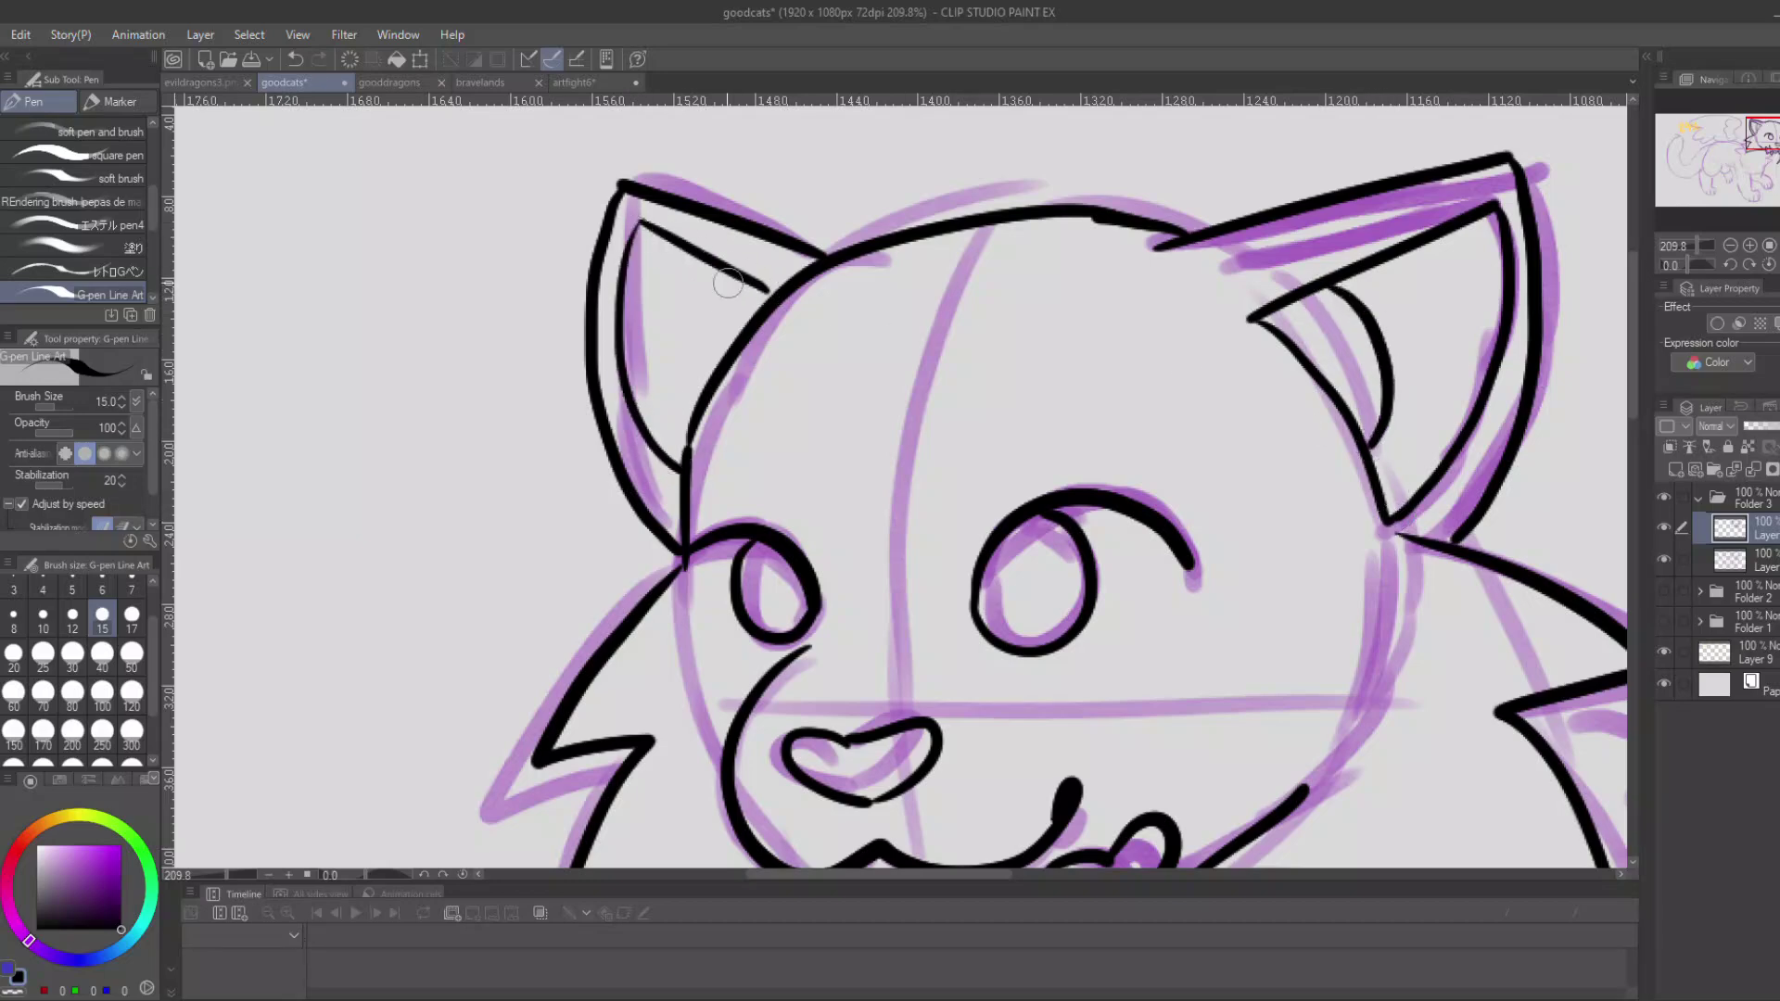
Ink the cat's chest and shoulder fur and both front legs, with toe lines on the paws.
{"action": "left_click", "coordinate": [1693, 245]}
{"action": "left_click_drag", "start_coordinate": [1731, 169], "coordinate": [1755, 163]}
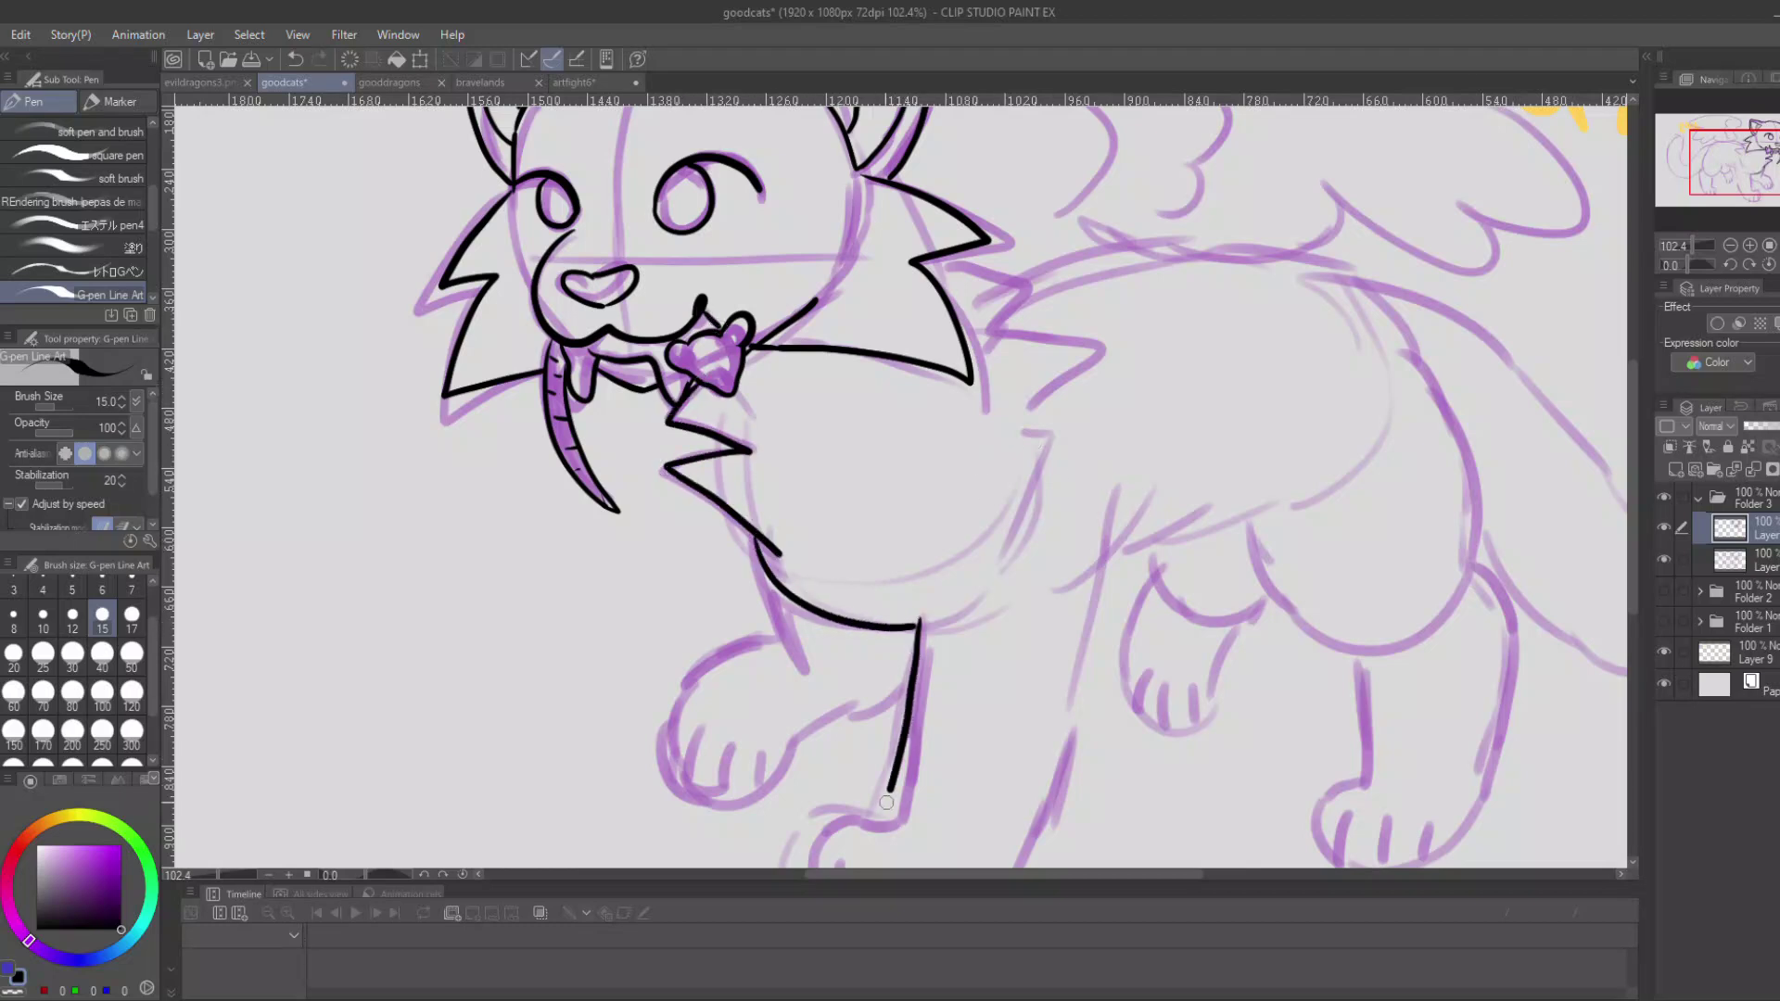
{"action": "left_click_drag", "start_coordinate": [886, 803], "coordinate": [882, 817]}
{"action": "left_click", "coordinate": [1743, 181]}
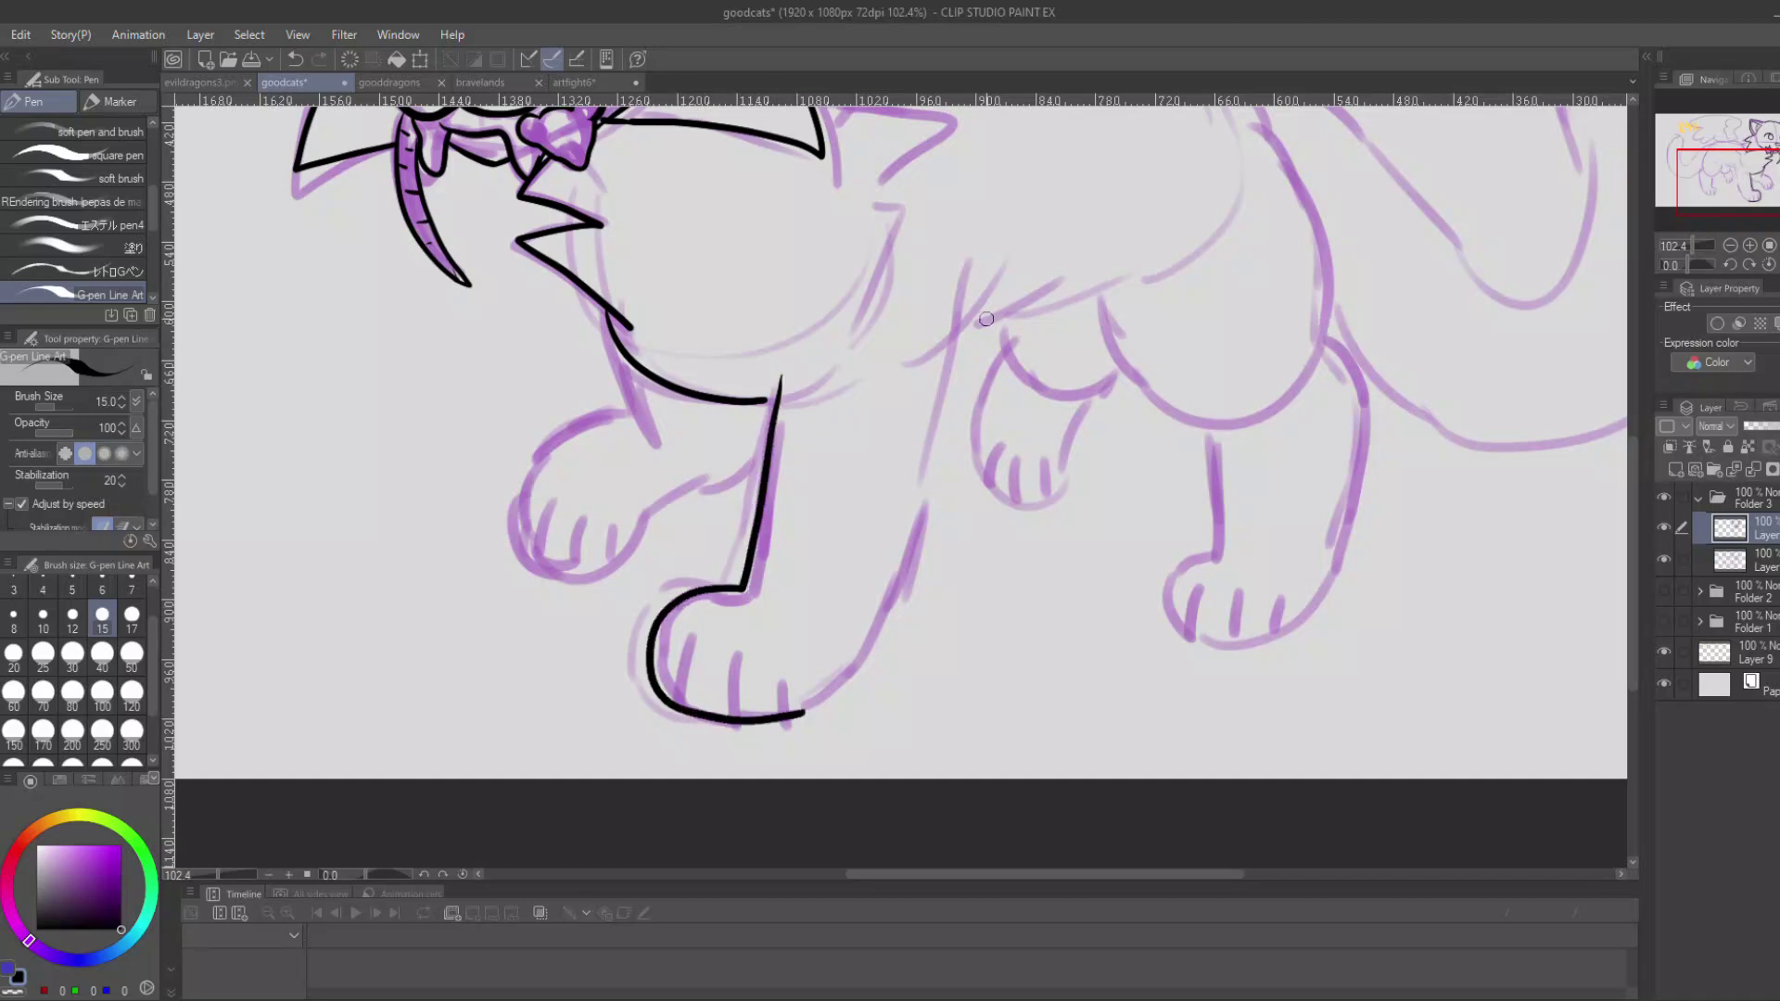
{"action": "key", "text": "ctrl+z"}
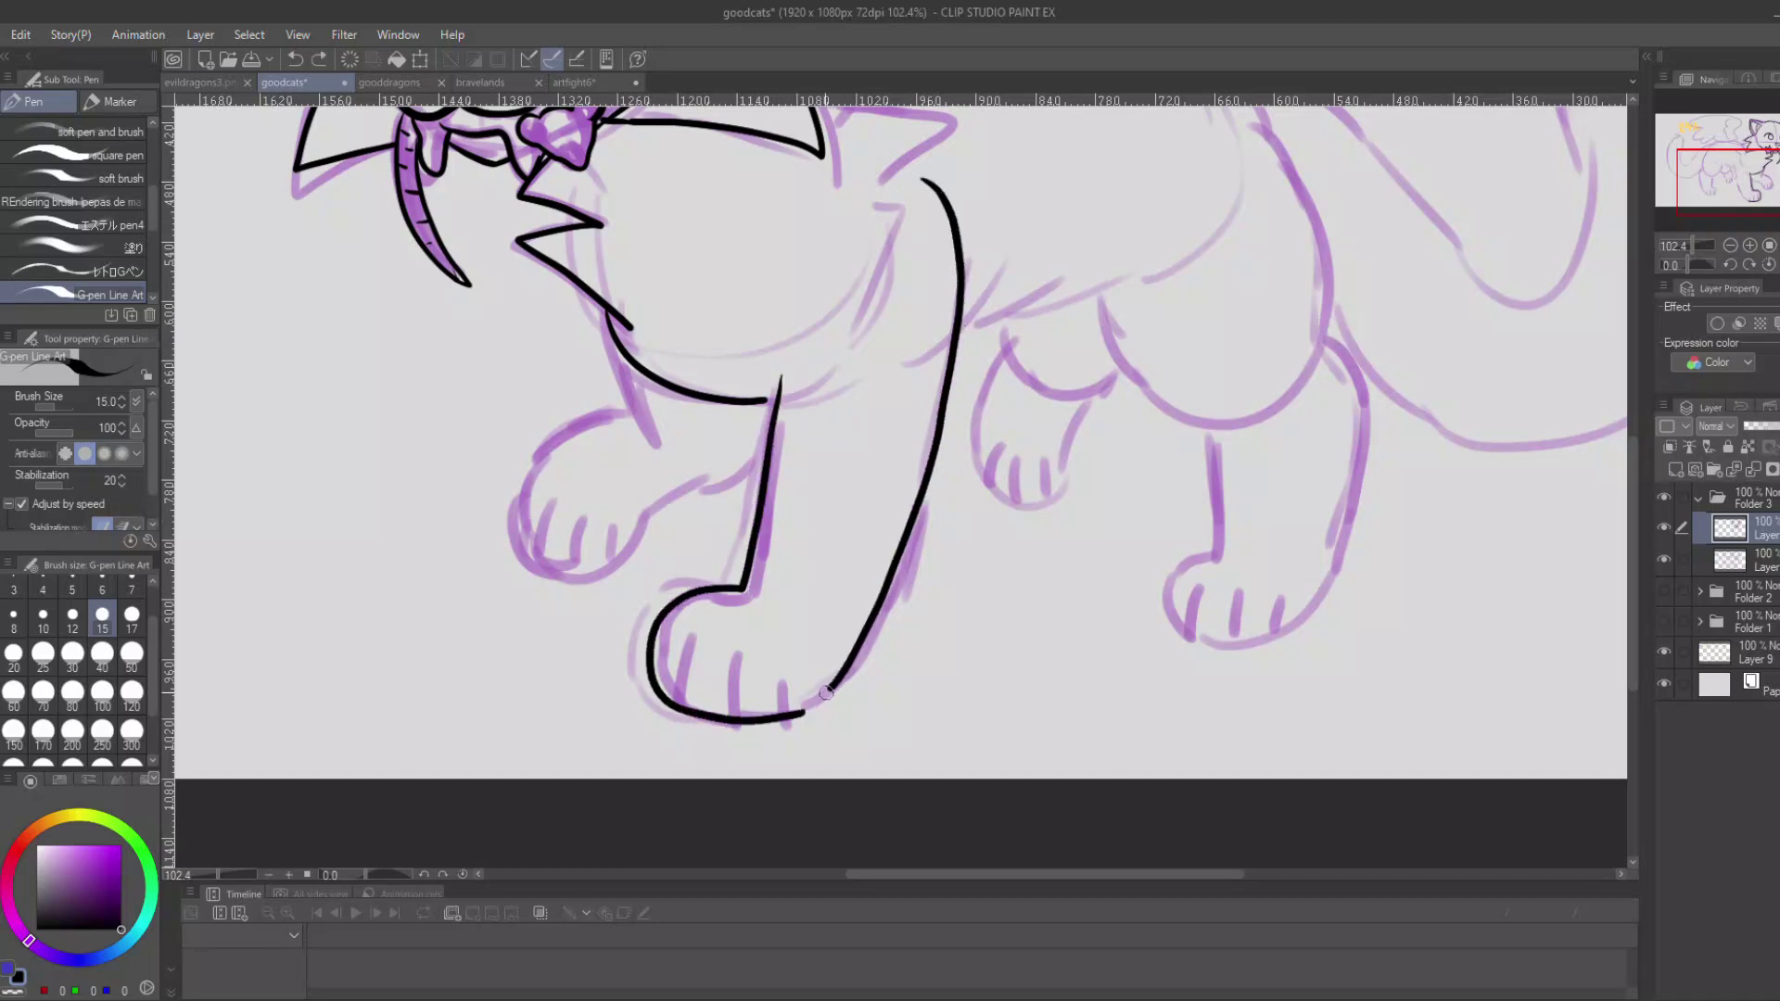
{"action": "left_click_drag", "start_coordinate": [1772, 175], "coordinate": [1777, 172]}
{"action": "key", "text": "ctrl+z"}
{"action": "left_click_drag", "start_coordinate": [1270, 195], "coordinate": [1326, 335]}
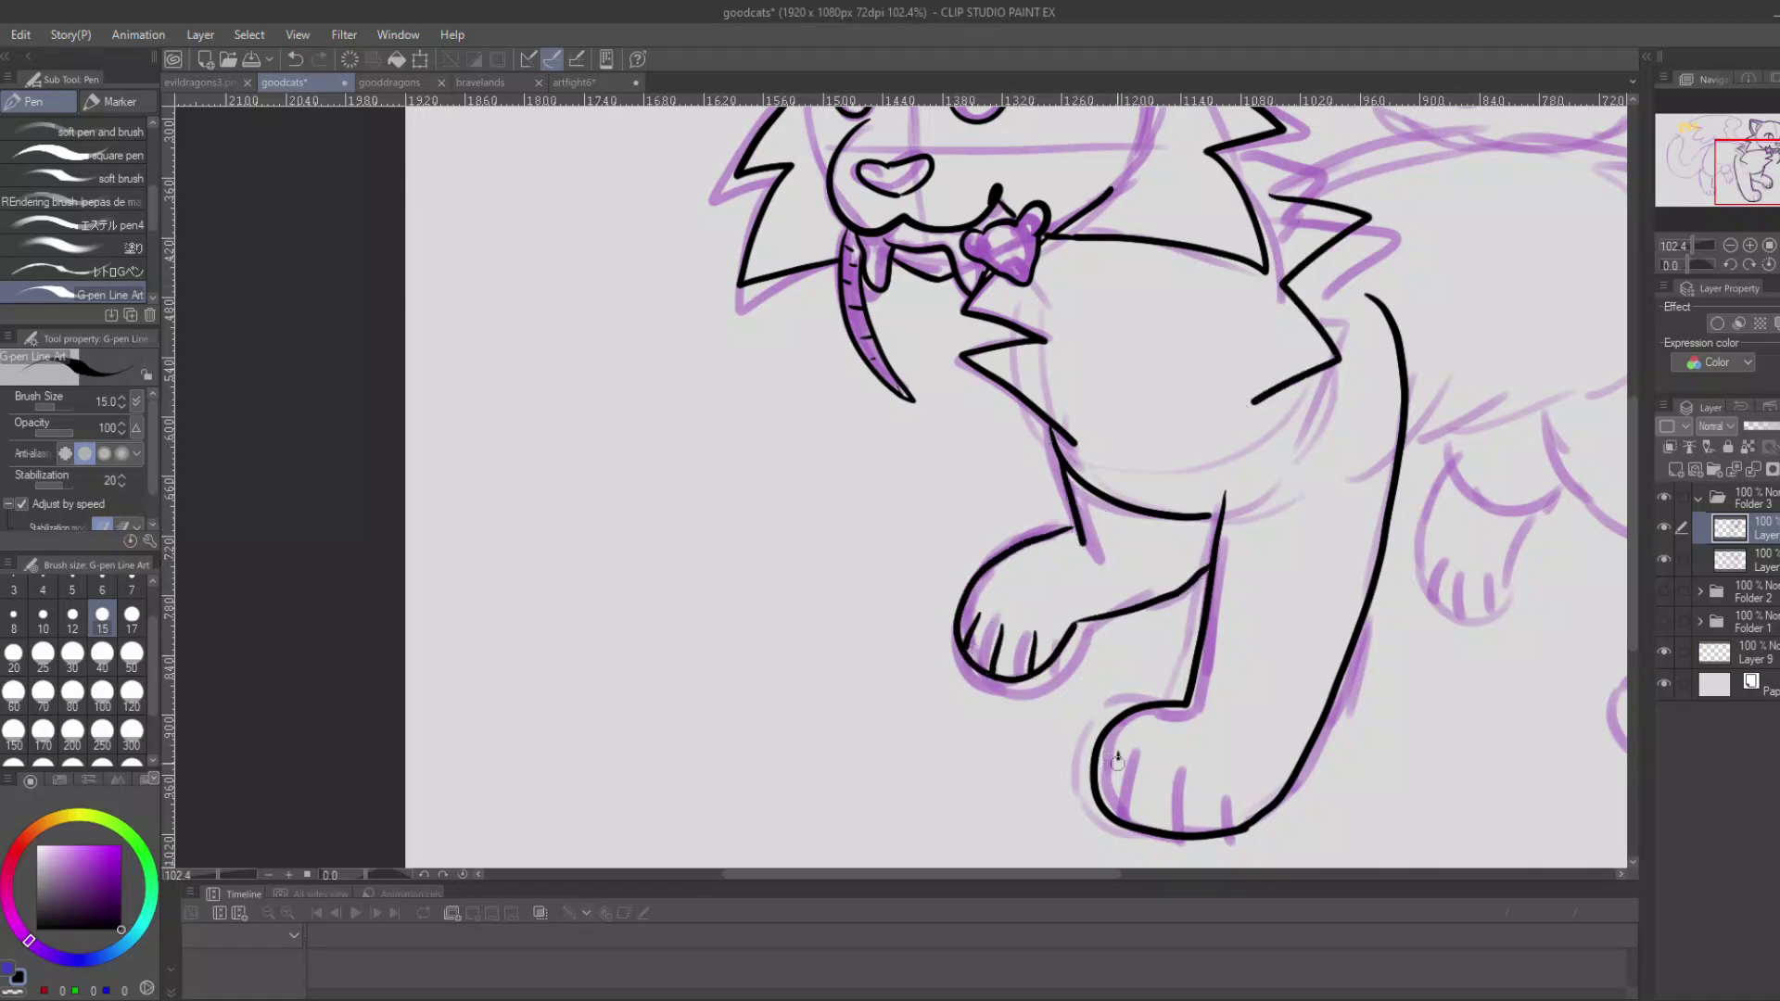
{"action": "left_click_drag", "start_coordinate": [1200, 814], "coordinate": [1202, 827]}
Ink the cat's back, belly, haunch and hind legs with toe lines, and the long bushy tail with jagged fur tufts.
{"action": "left_click_drag", "start_coordinate": [1724, 170], "coordinate": [1702, 152]}
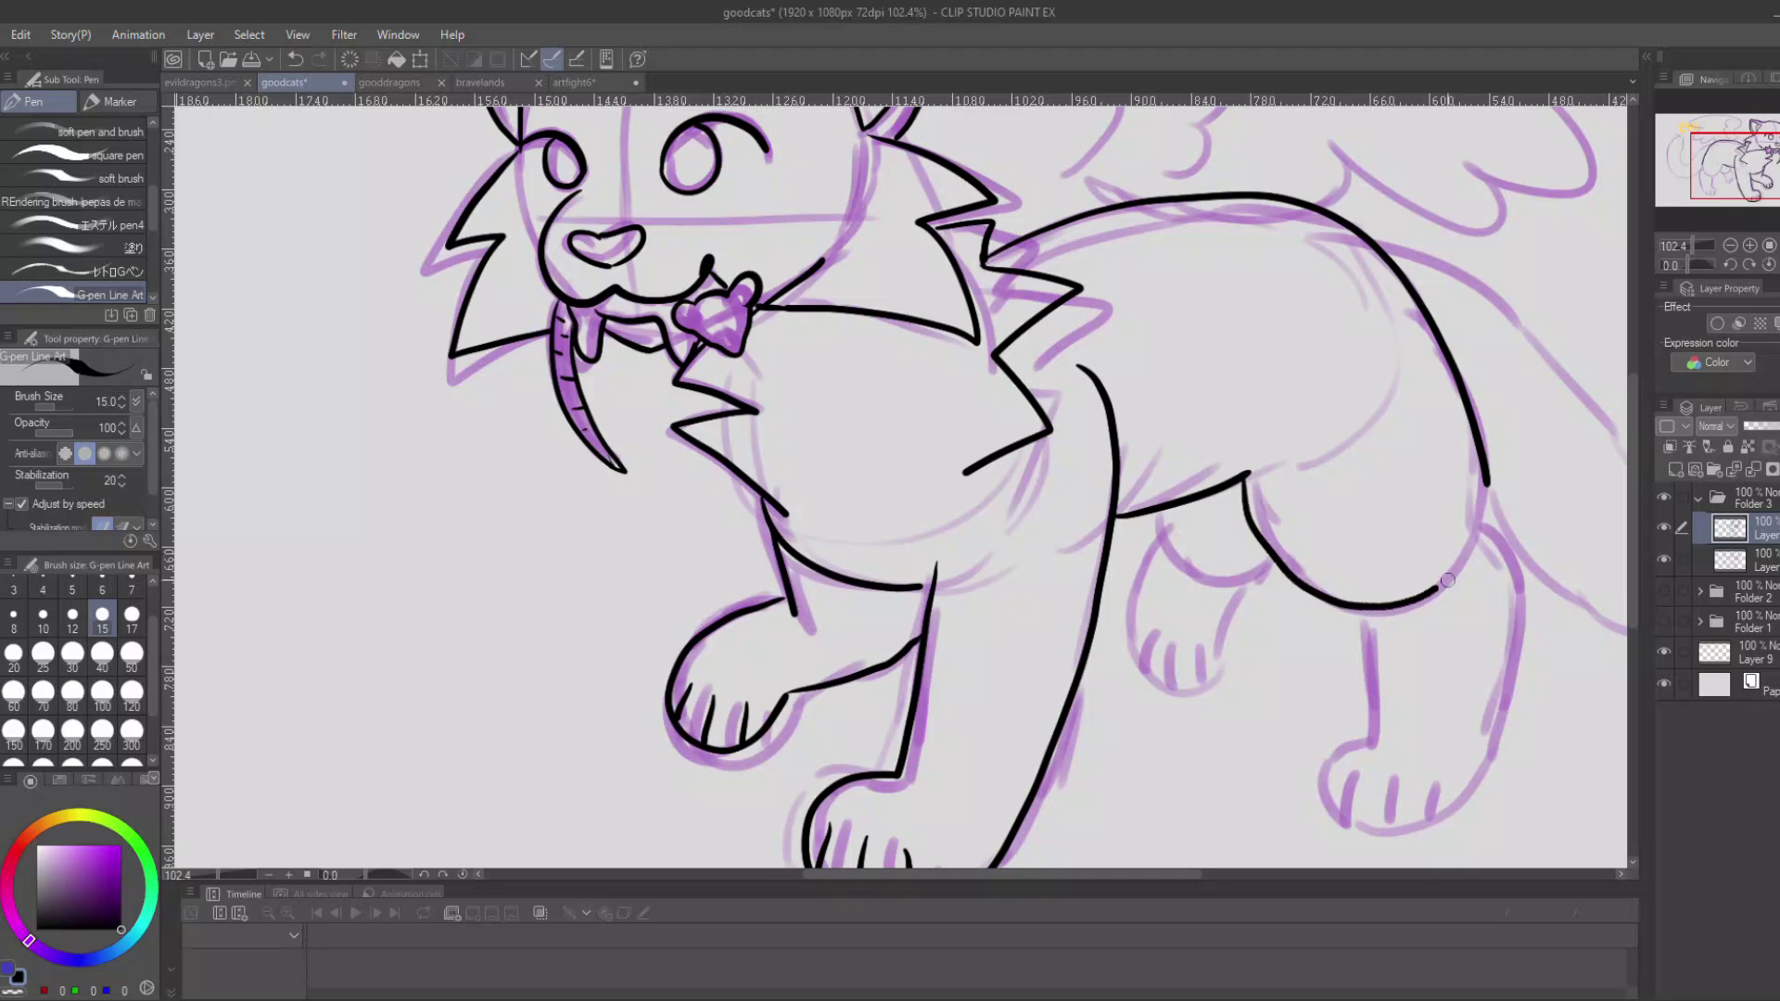
{"action": "key", "text": "ctrl+z"}
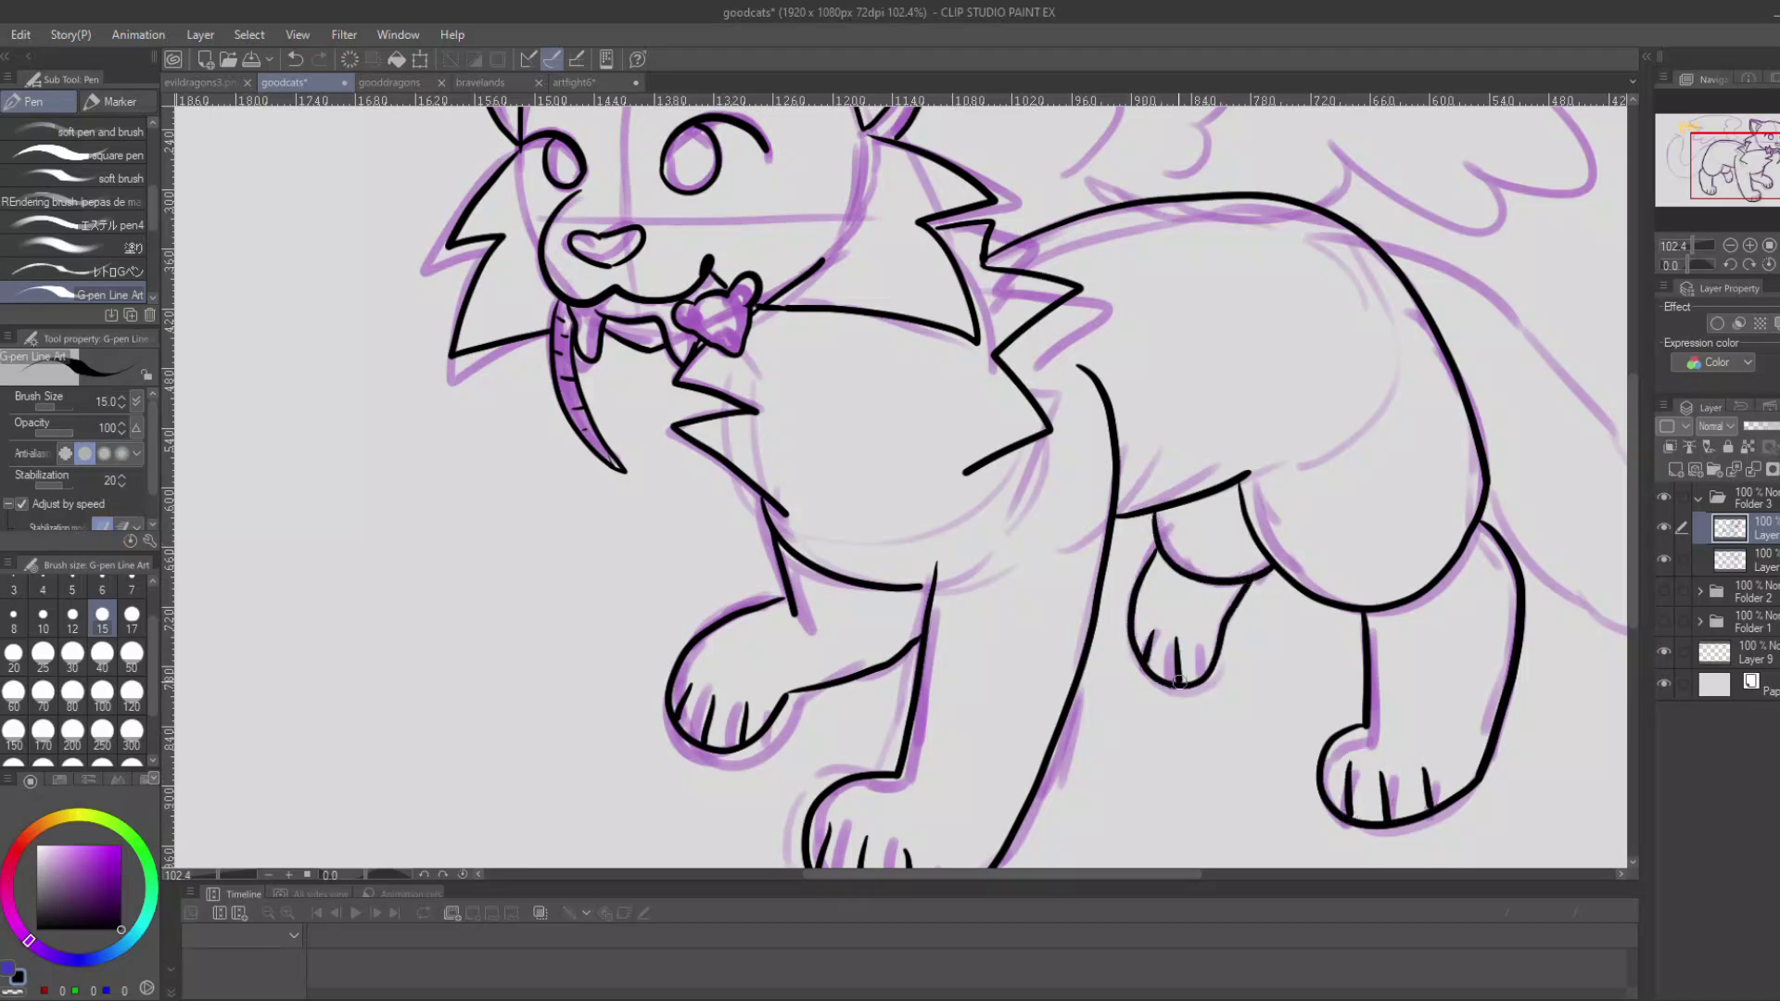
{"action": "left_click_drag", "start_coordinate": [1367, 233], "coordinate": [959, 232]}
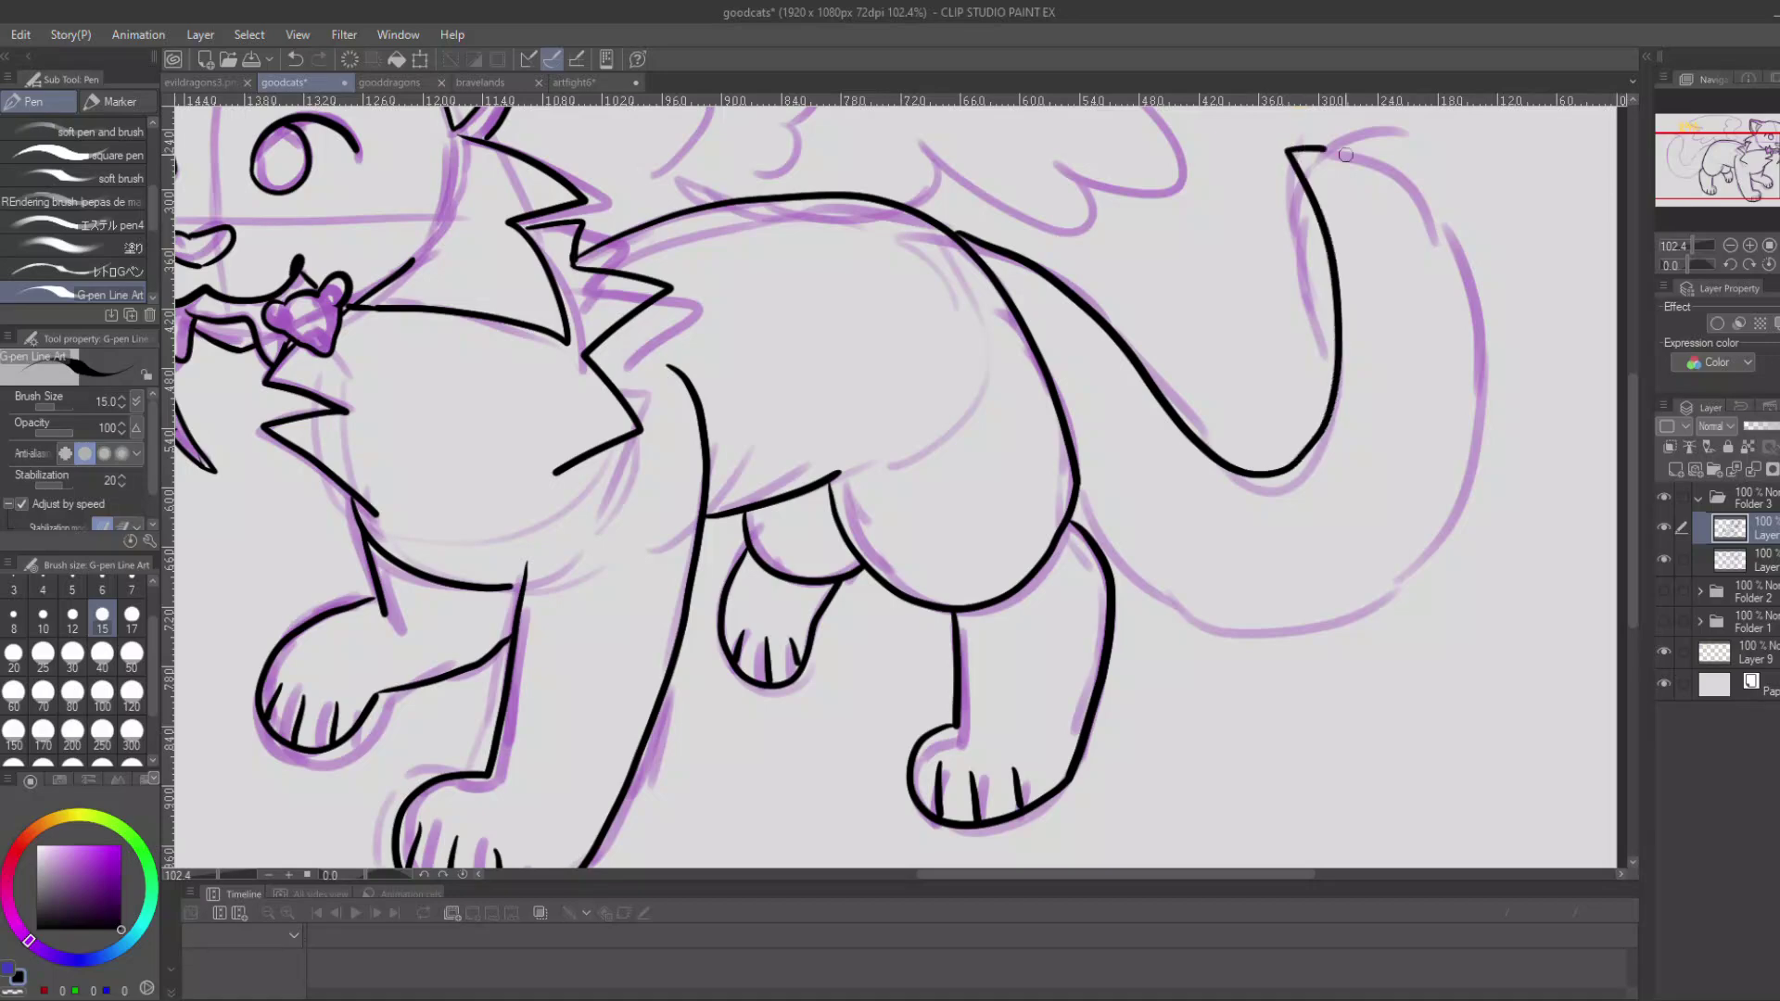
{"action": "mouse_move", "coordinate": [1346, 155]}
{"action": "left_mouse_down"}
{"action": "mouse_move", "coordinate": [1545, 345]}
{"action": "mouse_move", "coordinate": [1426, 620]}
{"action": "left_mouse_up"}
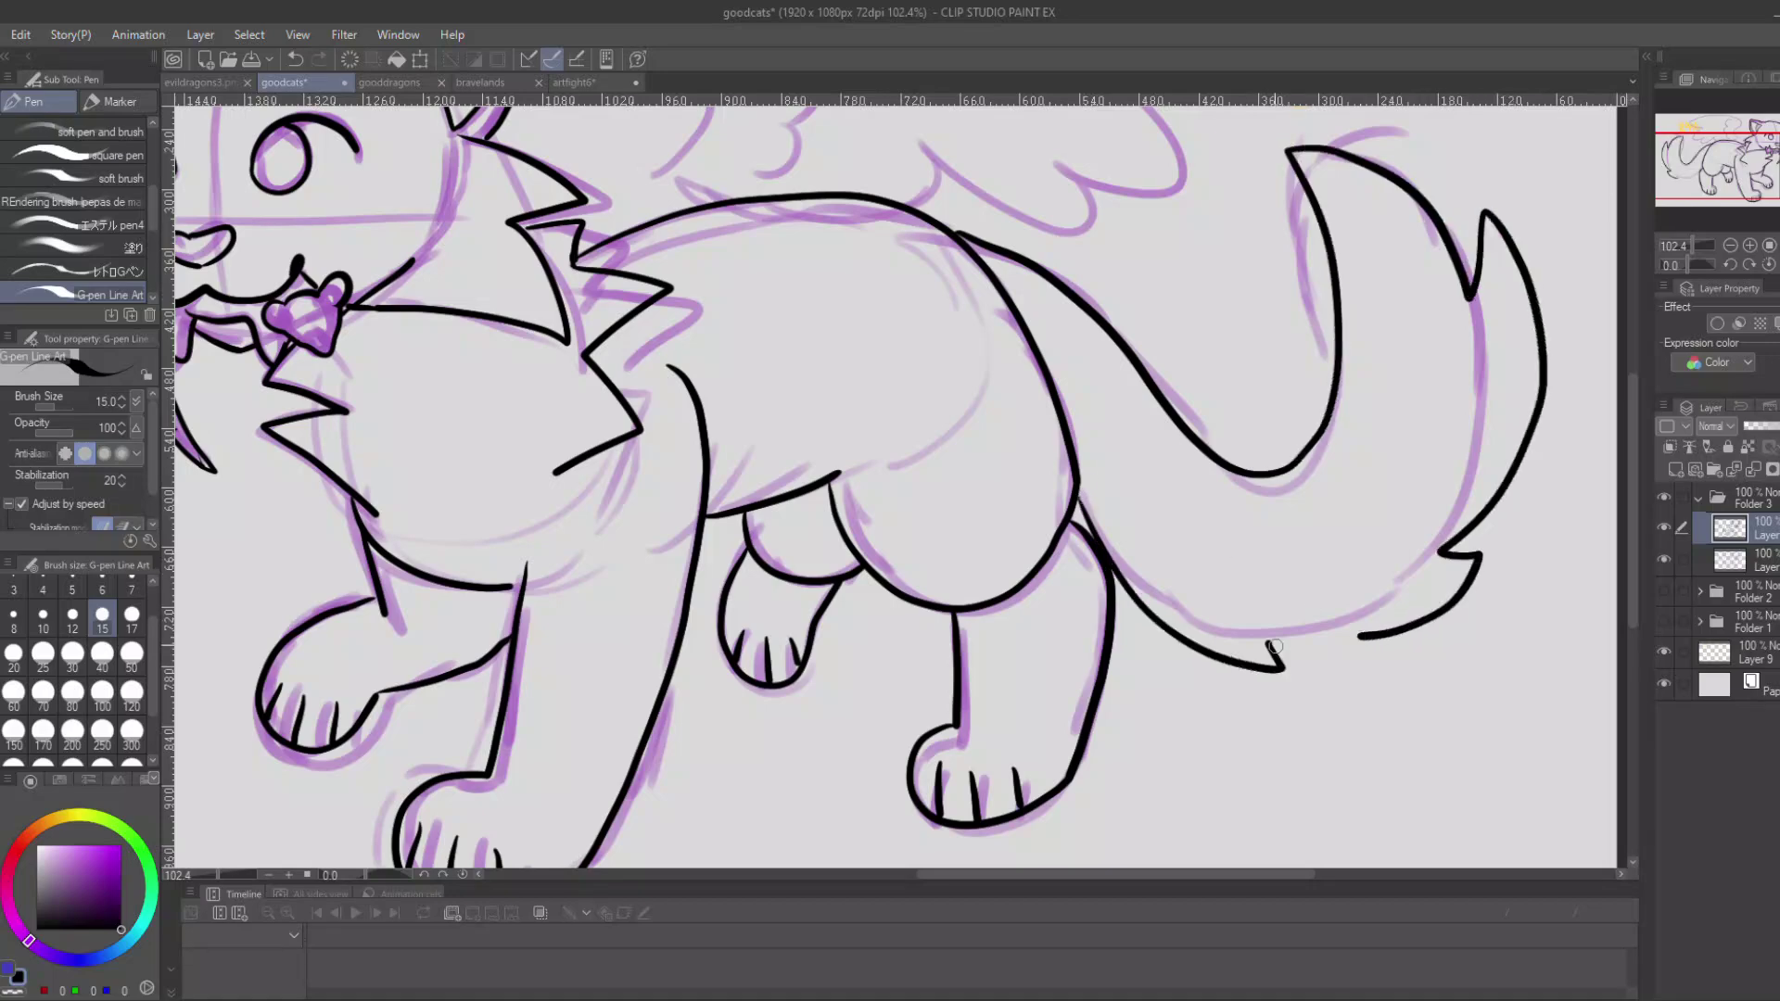
On a new layer, ink the outline of the raised wing above the back with rounded feather tips.
{"action": "left_click_drag", "start_coordinate": [1739, 174], "coordinate": [1733, 140]}
{"action": "left_click", "coordinate": [1676, 470]}
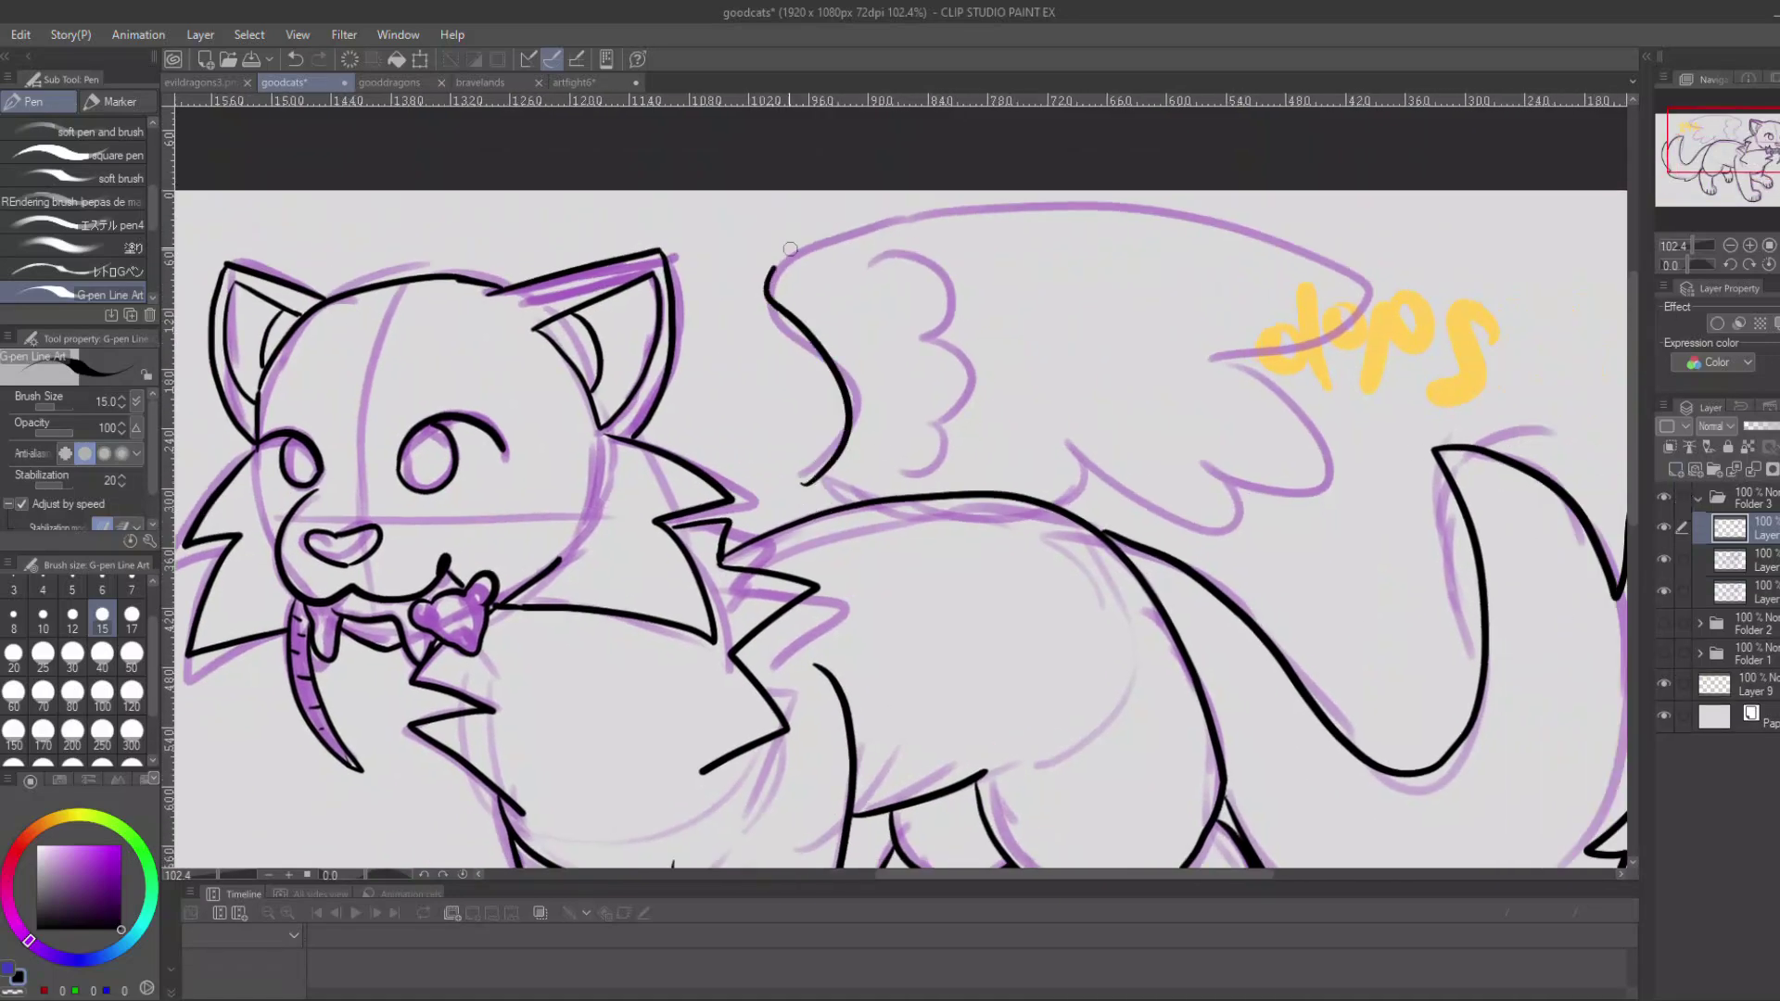
{"action": "mouse_move", "coordinate": [790, 249]}
{"action": "left_mouse_down"}
{"action": "mouse_move", "coordinate": [1303, 346]}
{"action": "mouse_move", "coordinate": [1210, 357]}
{"action": "left_mouse_up"}
{"action": "key", "text": "ctrl+z"}
{"action": "left_click_drag", "start_coordinate": [803, 475], "coordinate": [832, 459]}
{"action": "left_click_drag", "start_coordinate": [995, 210], "coordinate": [1284, 362]}
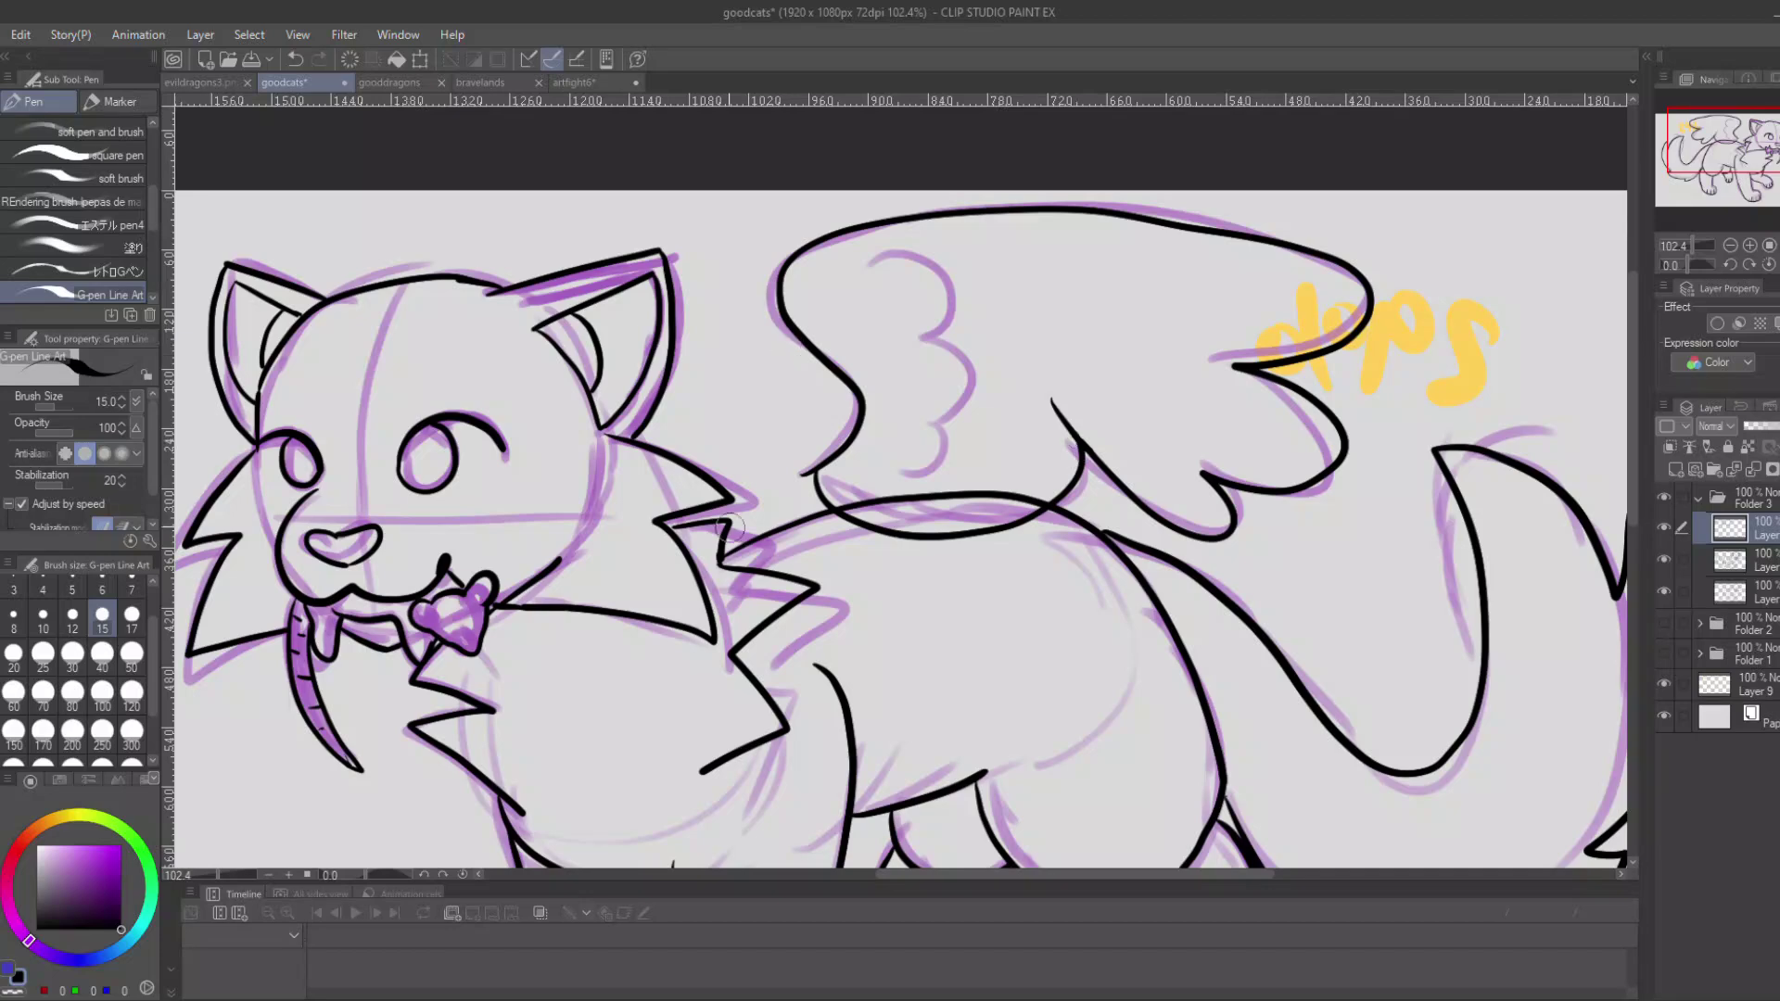
Transform the inked wing to fit the cat's back and merge its layer with the body line art.
{"action": "key", "text": "ctrl+t"}
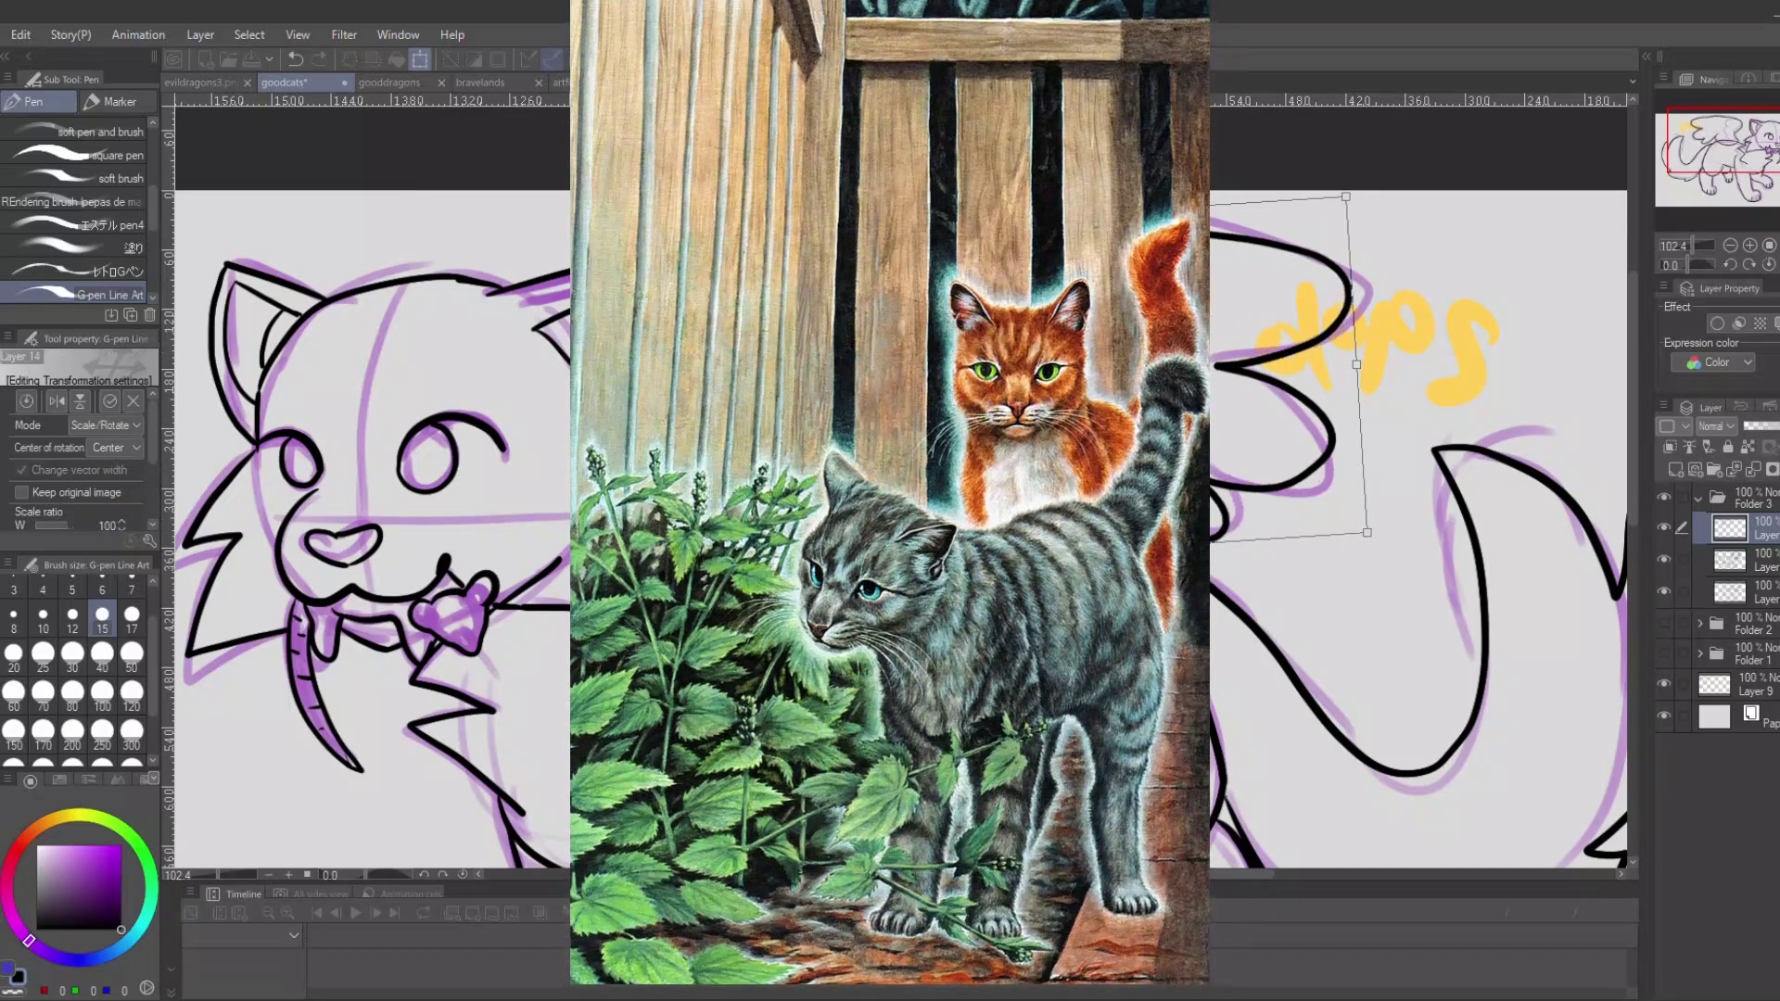
{"action": "key", "text": "Return"}
{"action": "left_click", "coordinate": [1760, 560]}
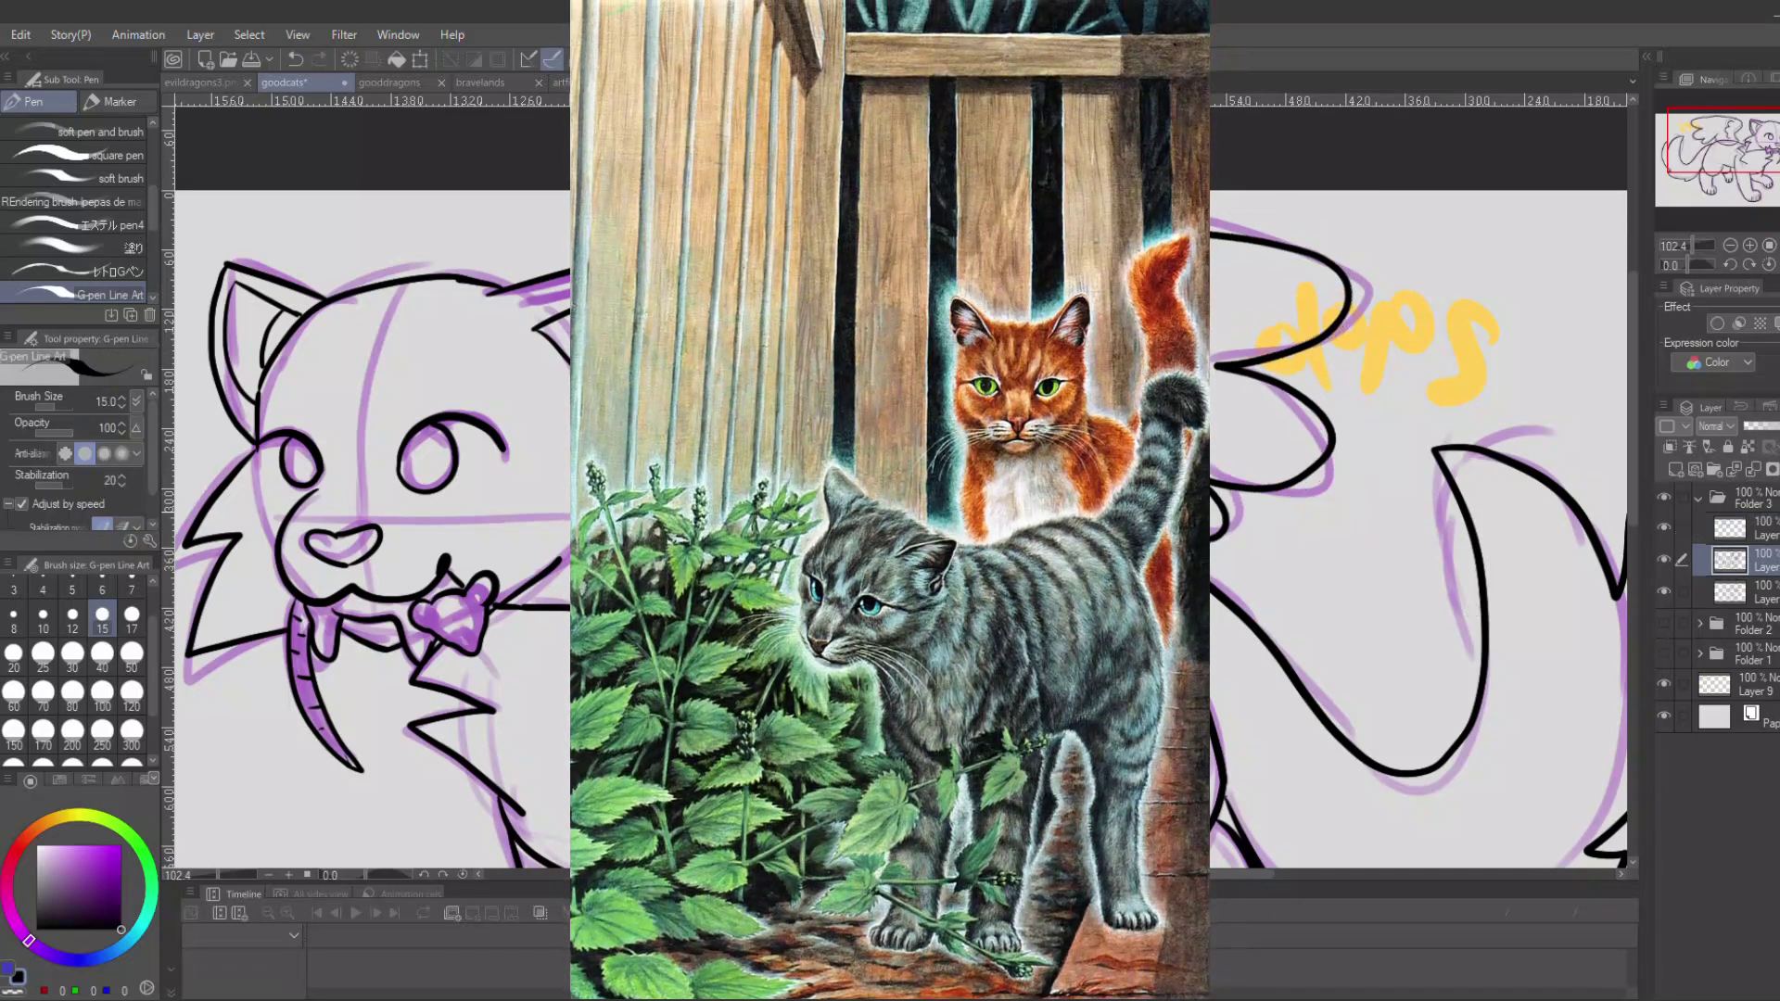
{"action": "left_click", "coordinate": [1760, 529]}
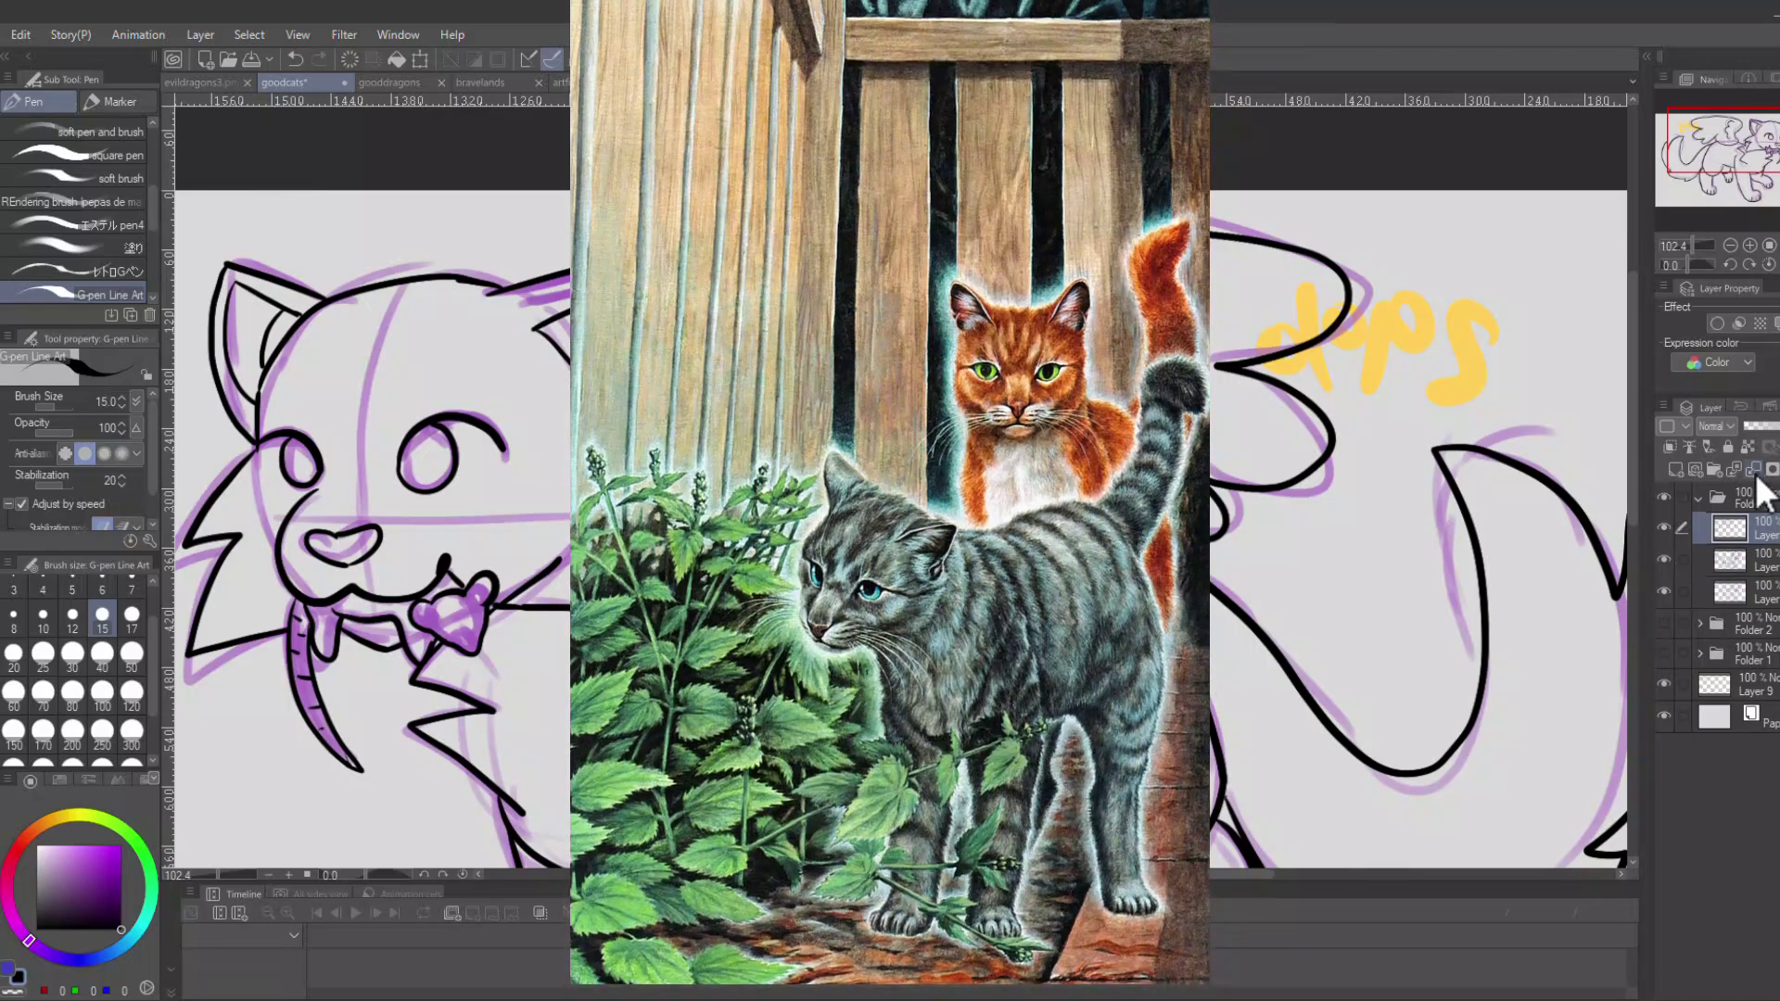
{"action": "left_click", "coordinate": [1754, 470]}
Mirror the canvas view, hide the purple sketch, and sample the pale yellow from the earlier artwork in Folder 2.
{"action": "key", "text": "h"}
{"action": "left_click", "coordinate": [1664, 560]}
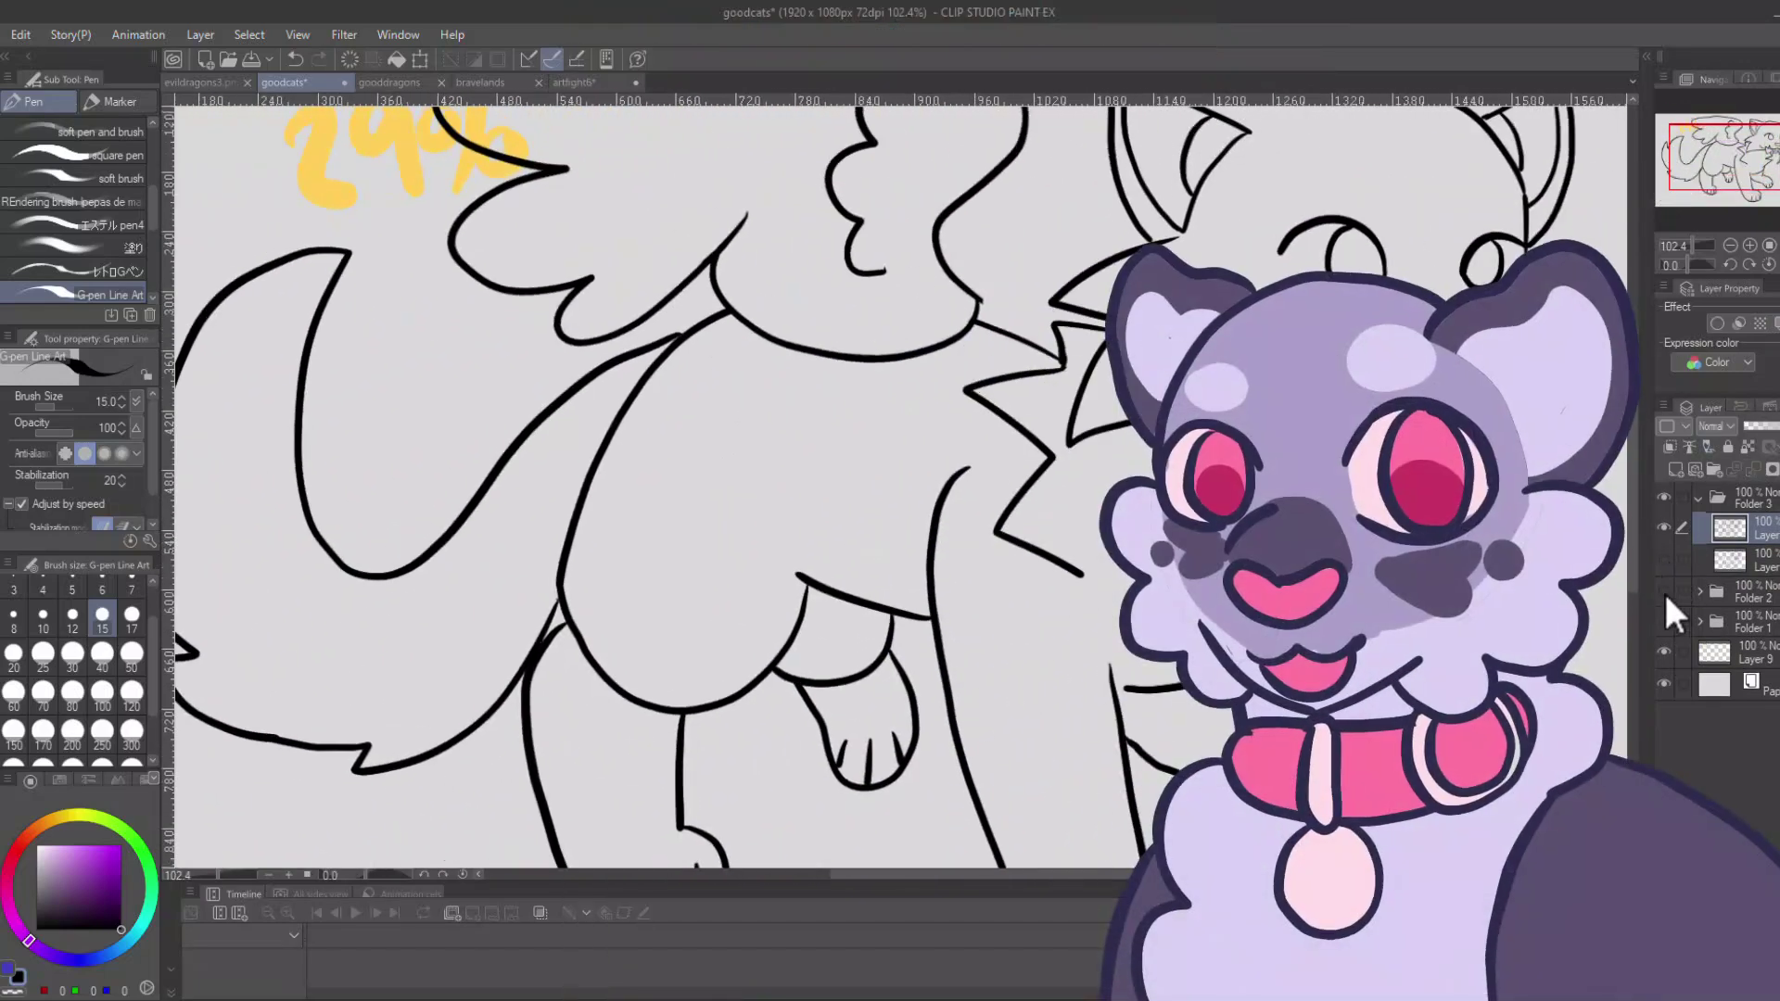
{"action": "left_click", "coordinate": [1663, 590]}
{"action": "left_click", "coordinate": [1443, 237], "text": "alt"}
{"action": "left_click", "coordinate": [1665, 590]}
Add a colour layer beneath the line art and fill the wing with the pale yellow.
{"action": "left_click", "coordinate": [1753, 560]}
{"action": "left_click", "coordinate": [1676, 470]}
{"action": "left_click", "coordinate": [1757, 528]}
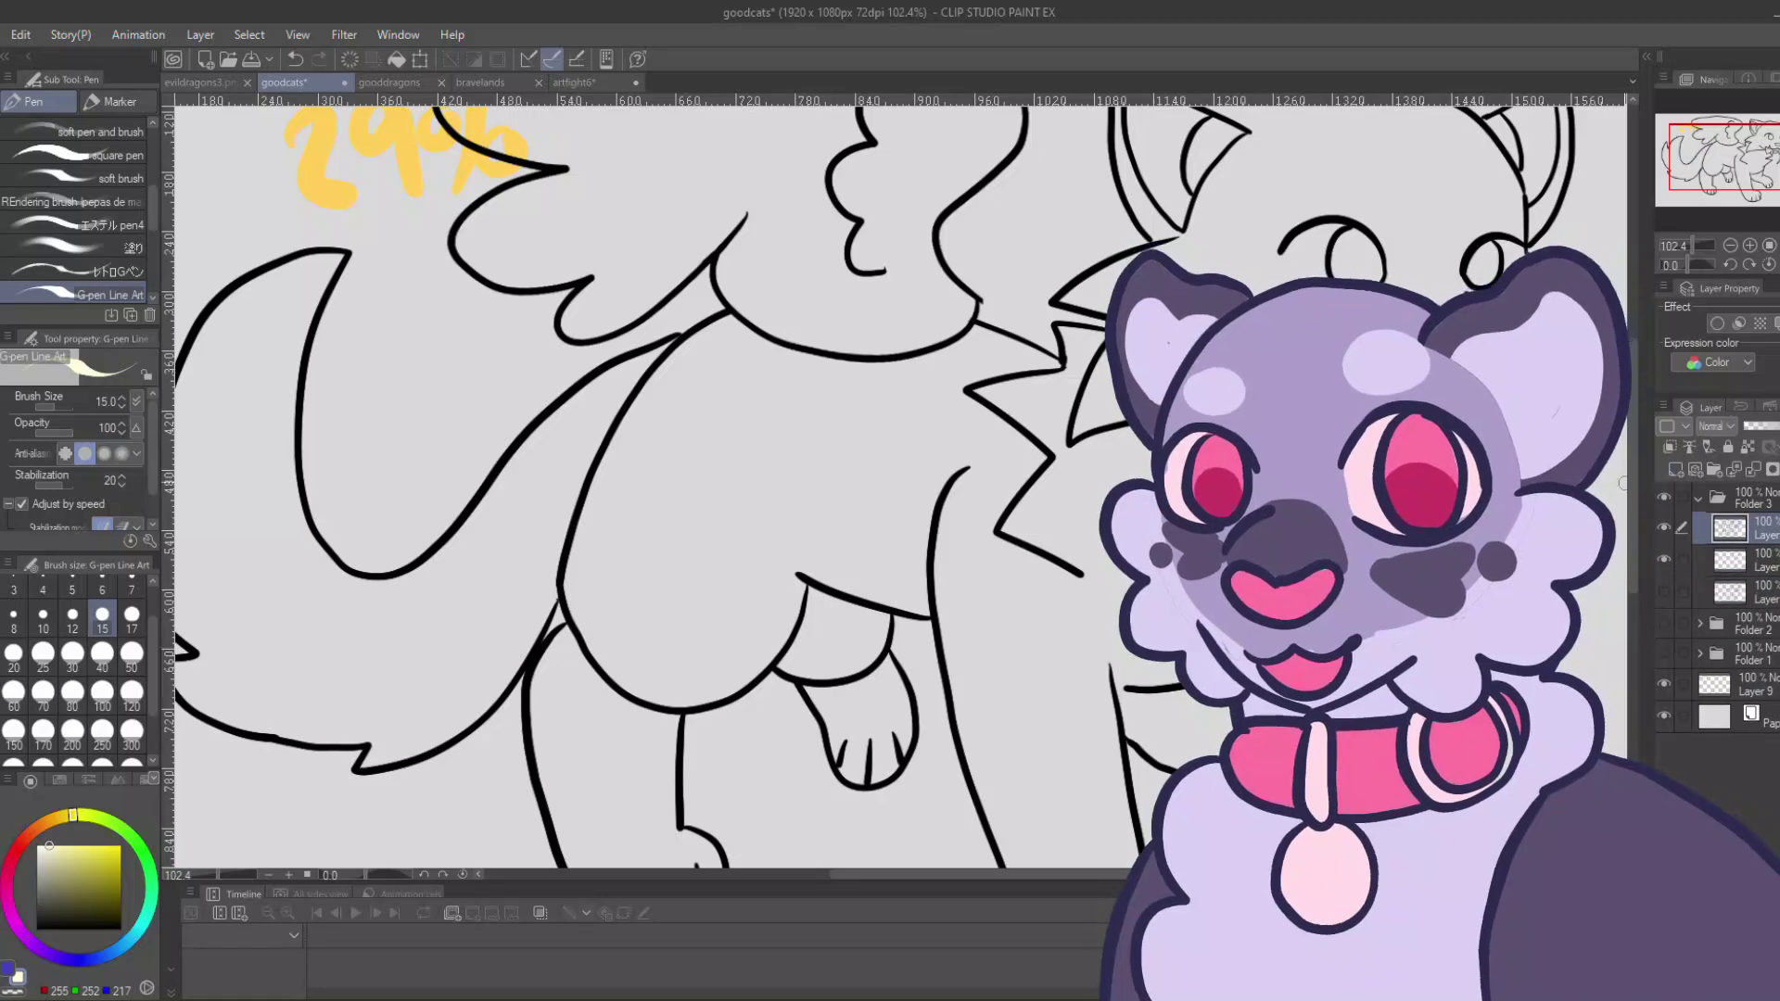
{"action": "key", "text": "w"}
{"action": "left_click", "coordinate": [596, 182]}
{"action": "left_click", "coordinate": [1755, 562]}
{"action": "key", "text": "alt+Delete"}
Select the body, tail, legs and head from the line art, with the colour layer active for filling.
{"action": "left_click", "coordinate": [1757, 530]}
{"action": "left_click", "coordinate": [733, 501]}
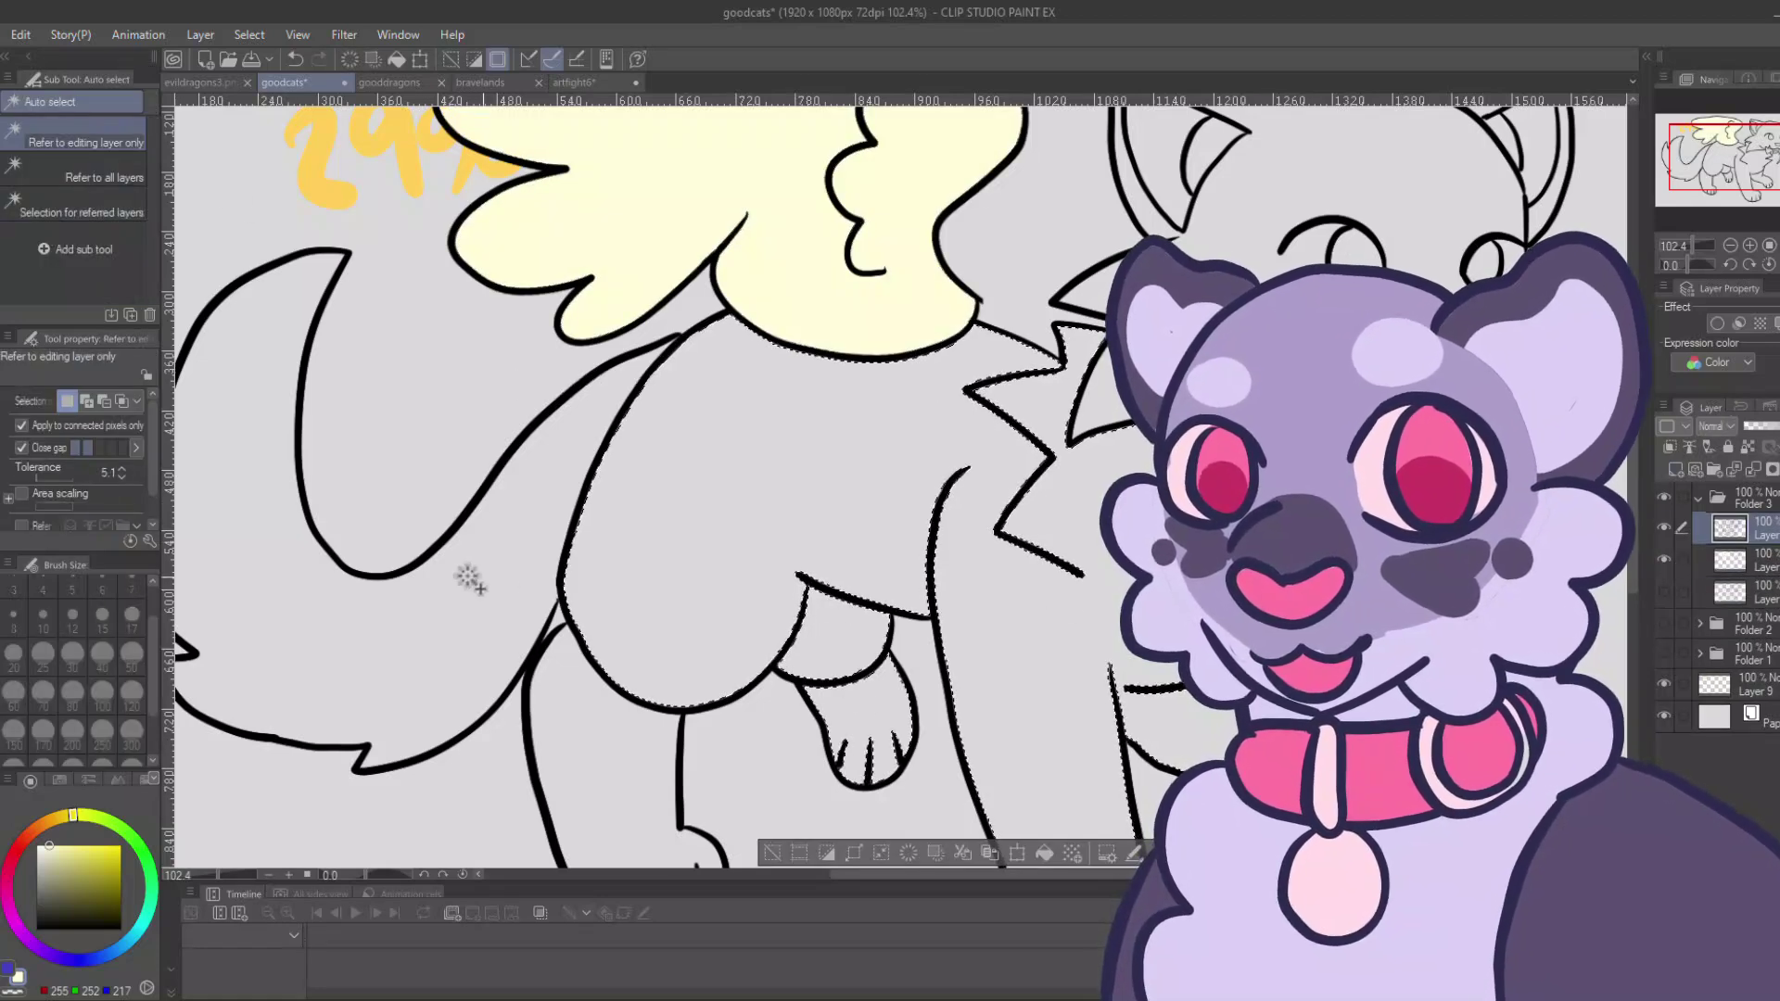
{"action": "left_click", "coordinate": [469, 580], "text": "shift"}
{"action": "left_click", "coordinate": [844, 640], "text": "shift"}
{"action": "left_click", "coordinate": [869, 718], "text": "shift"}
{"action": "left_click", "coordinate": [1385, 330], "text": "shift"}
{"action": "left_click", "coordinate": [1755, 562]}
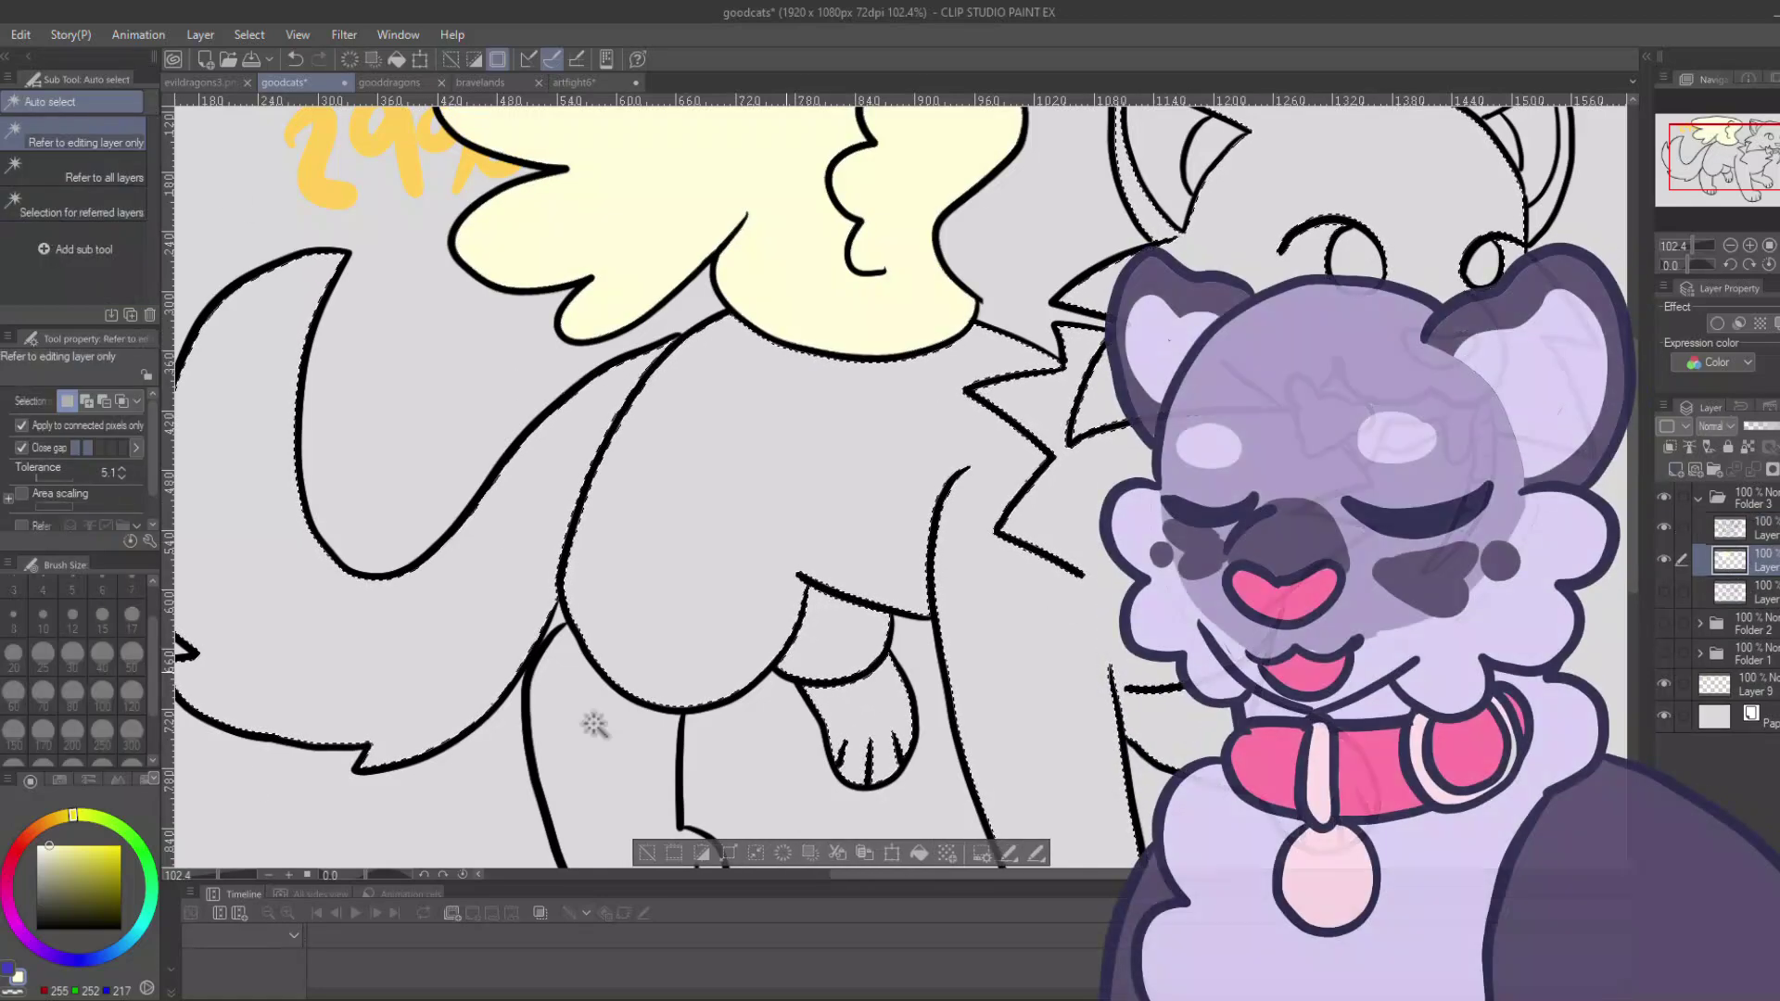
Fill the selected fur with a warm grey, trying progressively darker tones down to RGB 141, 135, 134.
{"action": "left_click", "coordinate": [24, 843]}
{"action": "left_click", "coordinate": [48, 865]}
{"action": "key", "text": "alt+Delete"}
{"action": "left_click", "coordinate": [42, 863]}
{"action": "key", "text": "alt+BackSpace"}
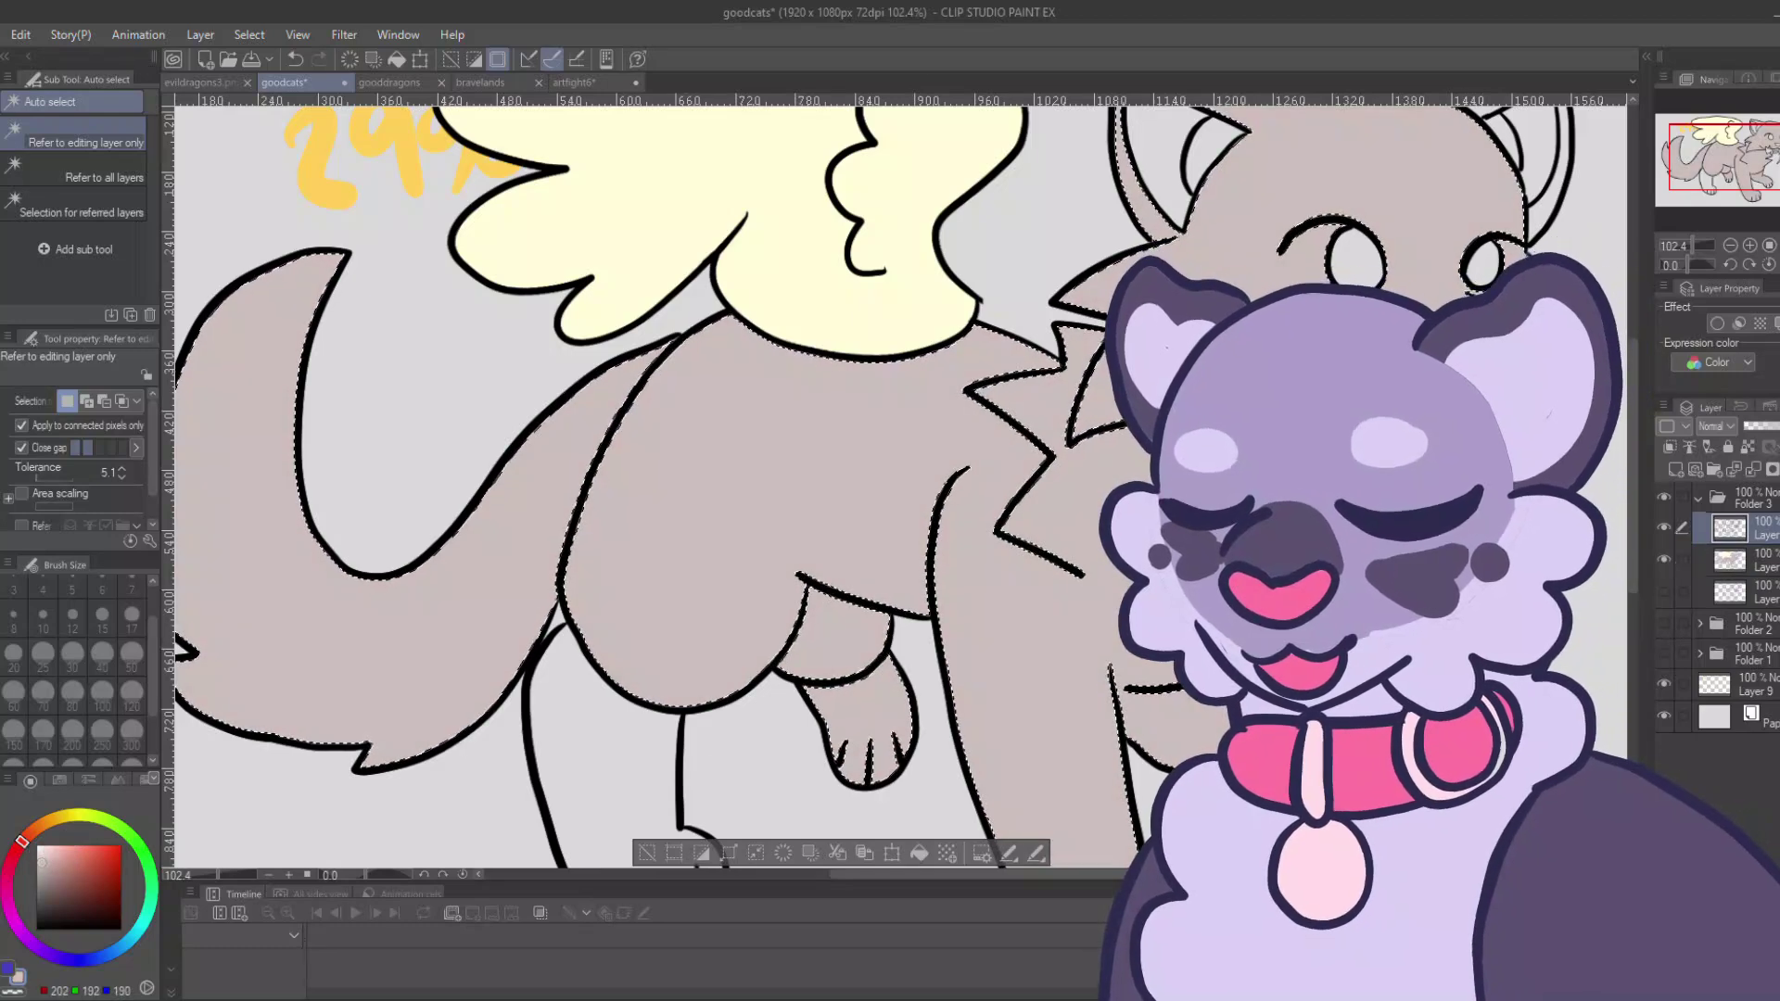
{"action": "left_click", "coordinate": [41, 880]}
{"action": "key", "text": "alt+Delete"}
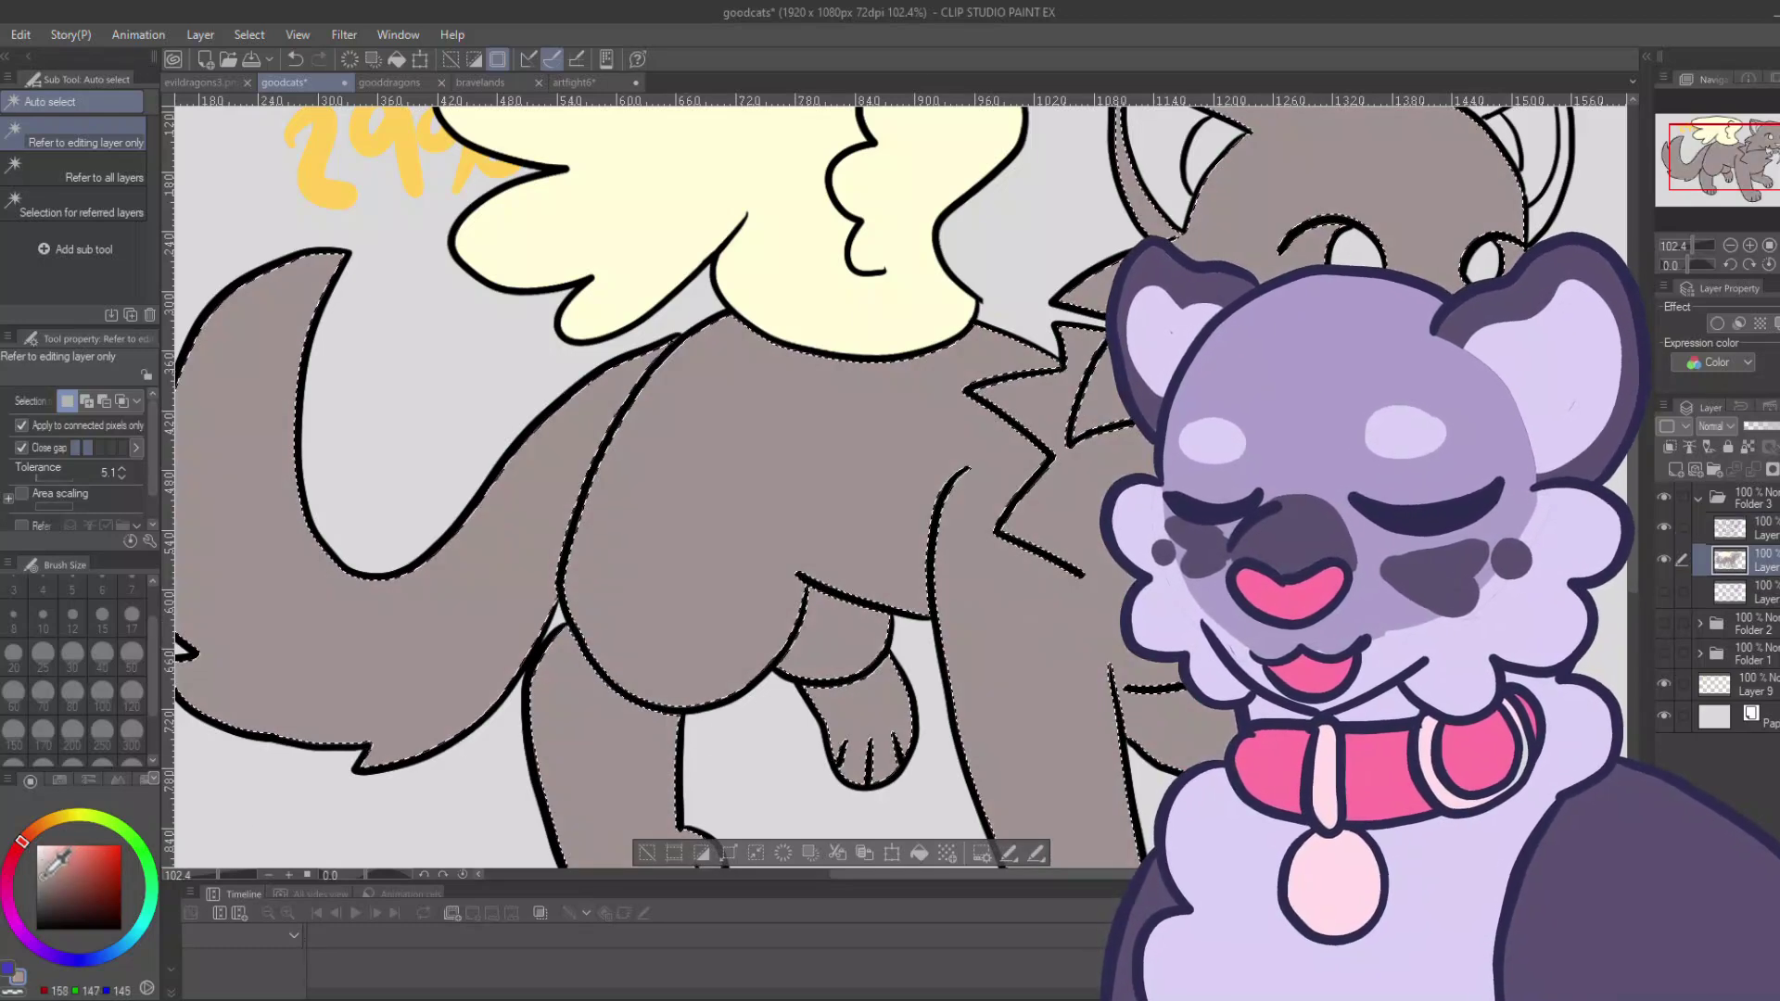
{"action": "left_click", "coordinate": [41, 884]}
{"action": "key", "text": "alt+Delete"}
Draw the edges of a pointed forehead stripe and a curved back saddle in dark grey, RGB 94, 89, 88.
{"action": "left_click", "coordinate": [41, 898]}
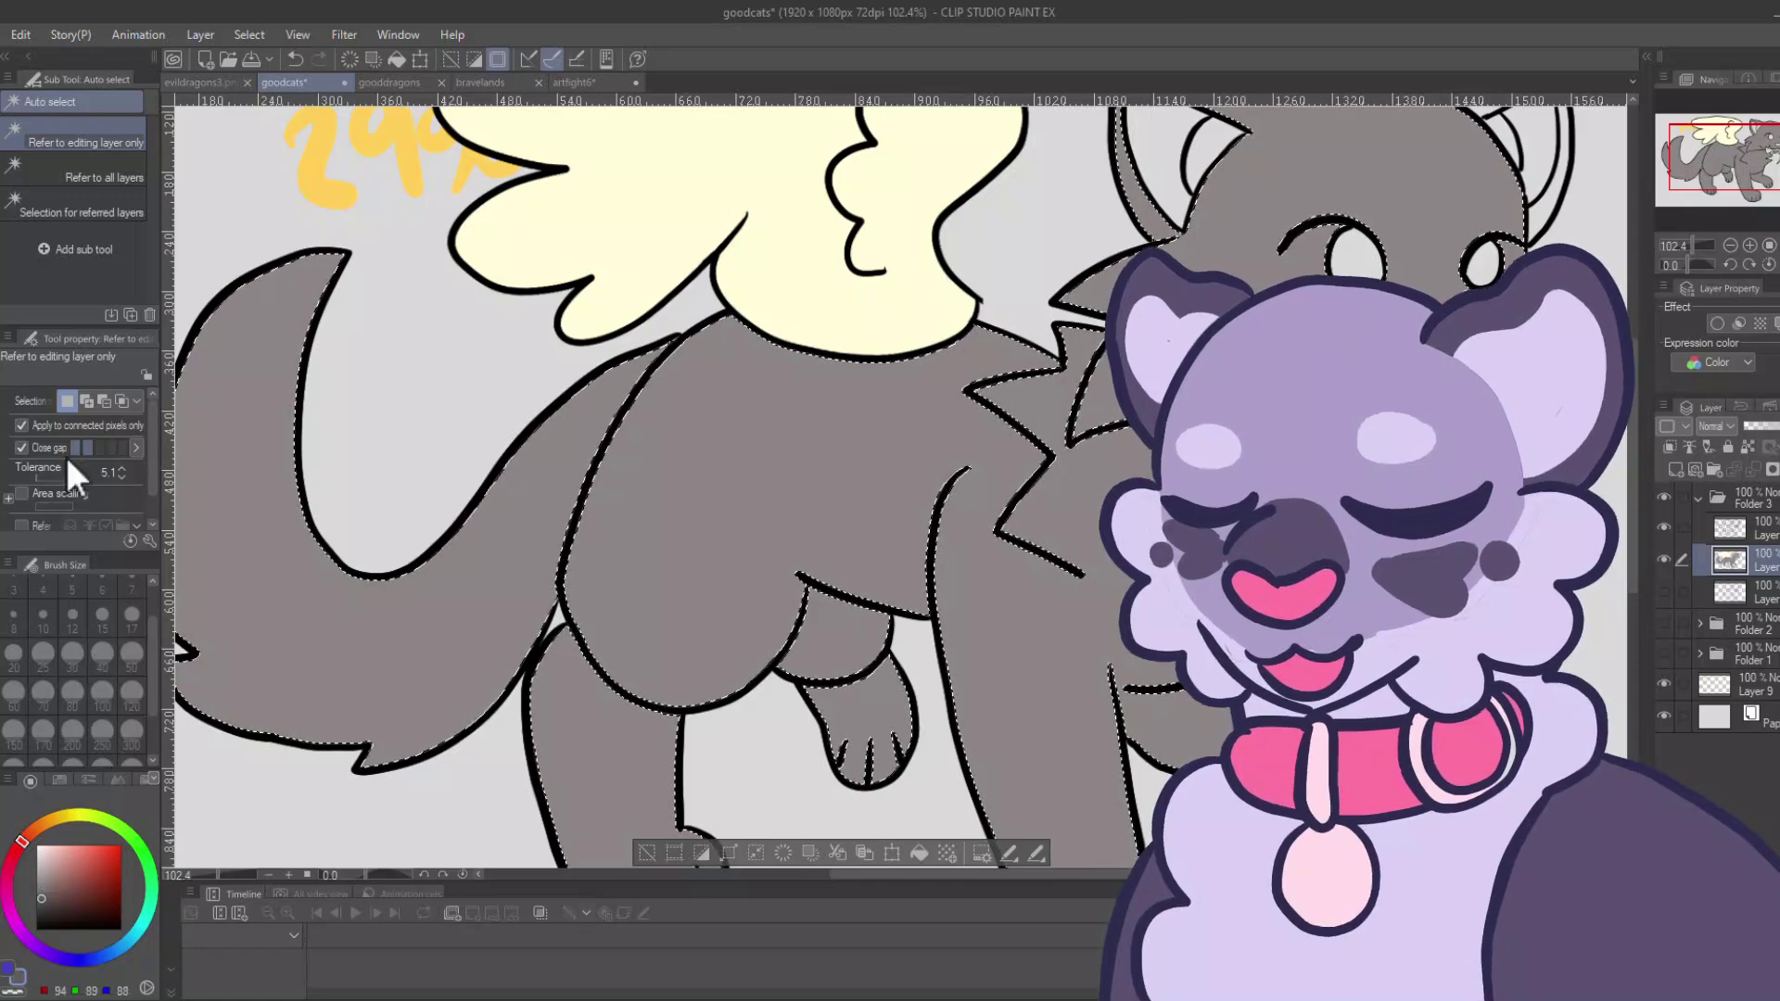
{"action": "key", "text": "p"}
{"action": "mouse_move", "coordinate": [1395, 211]}
{"action": "left_mouse_down"}
{"action": "mouse_move", "coordinate": [1338, 391]}
{"action": "mouse_move", "coordinate": [1391, 371]}
{"action": "mouse_move", "coordinate": [1483, 210]}
{"action": "left_mouse_up"}
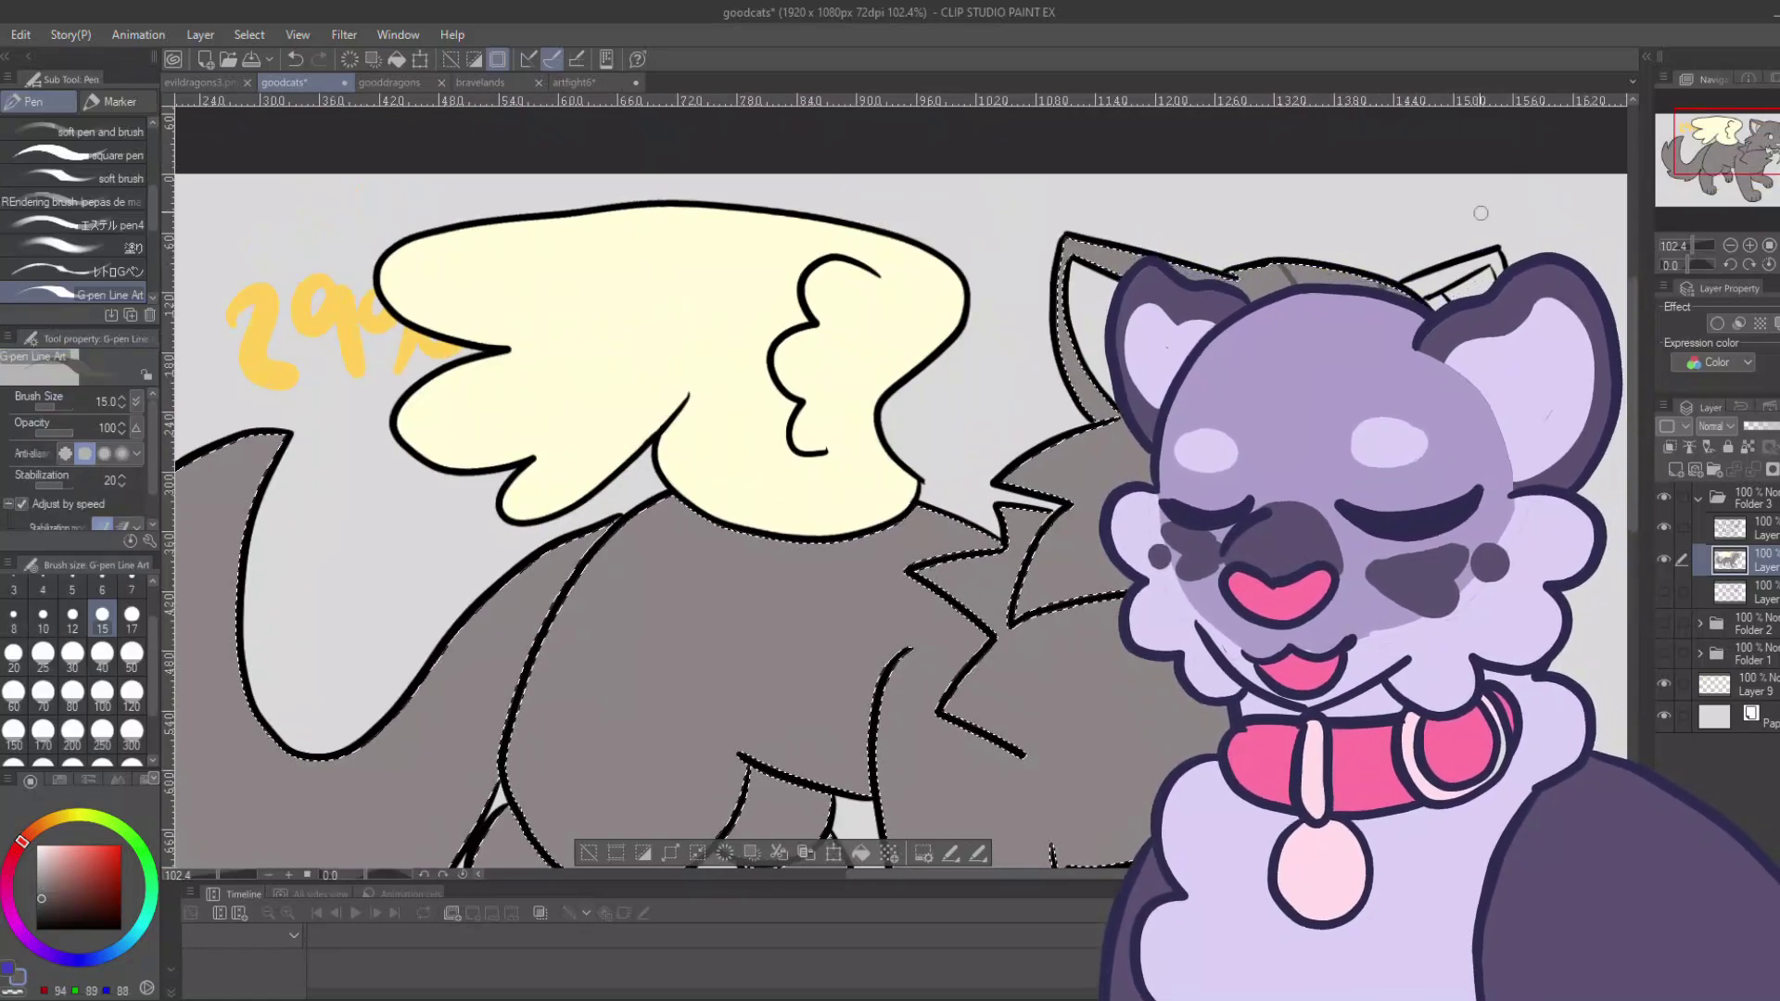
{"action": "mouse_move", "coordinate": [941, 464]}
{"action": "left_mouse_down"}
{"action": "mouse_move", "coordinate": [1271, 382]}
{"action": "mouse_move", "coordinate": [1226, 491]}
{"action": "left_mouse_up"}
{"action": "key", "text": "ctrl+z"}
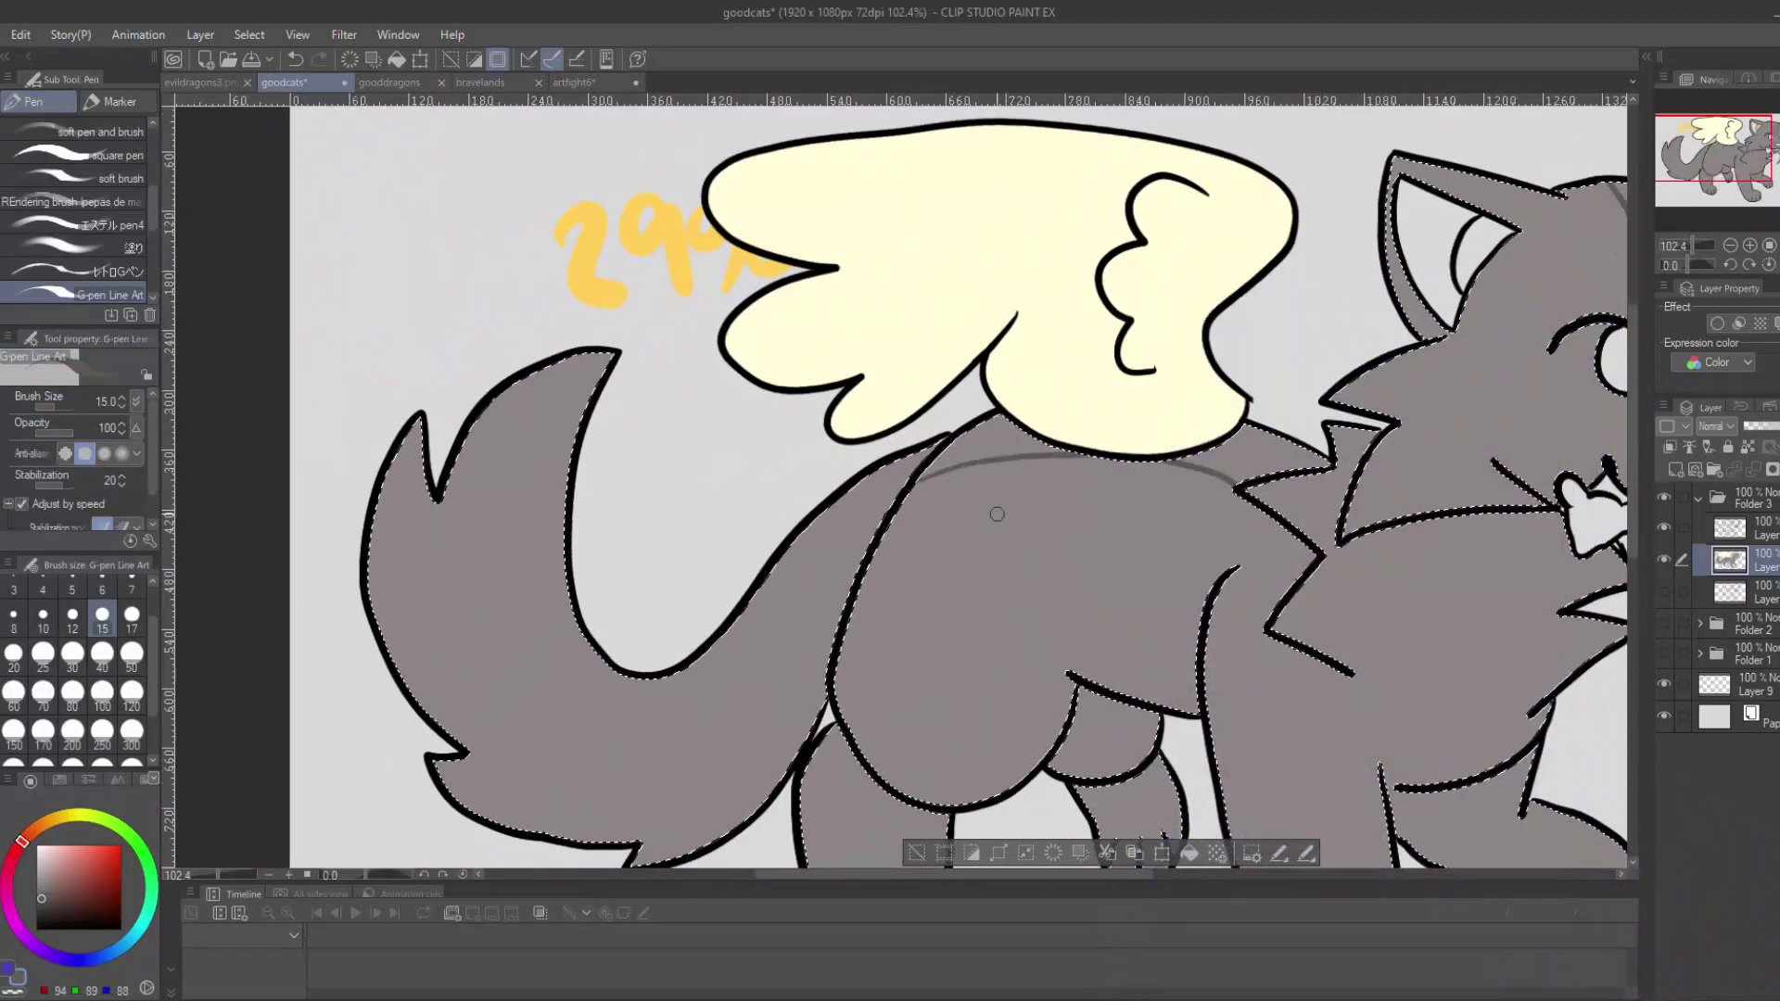
Fill the tail, the back saddle and the forehead stripe with the dark grey.
{"action": "key", "text": "g"}
{"action": "left_click", "coordinate": [417, 553]}
{"action": "left_click", "coordinate": [1002, 447]}
{"action": "left_click", "coordinate": [1284, 458]}
{"action": "left_click_drag", "start_coordinate": [1558, 252], "coordinate": [1229, 276]}
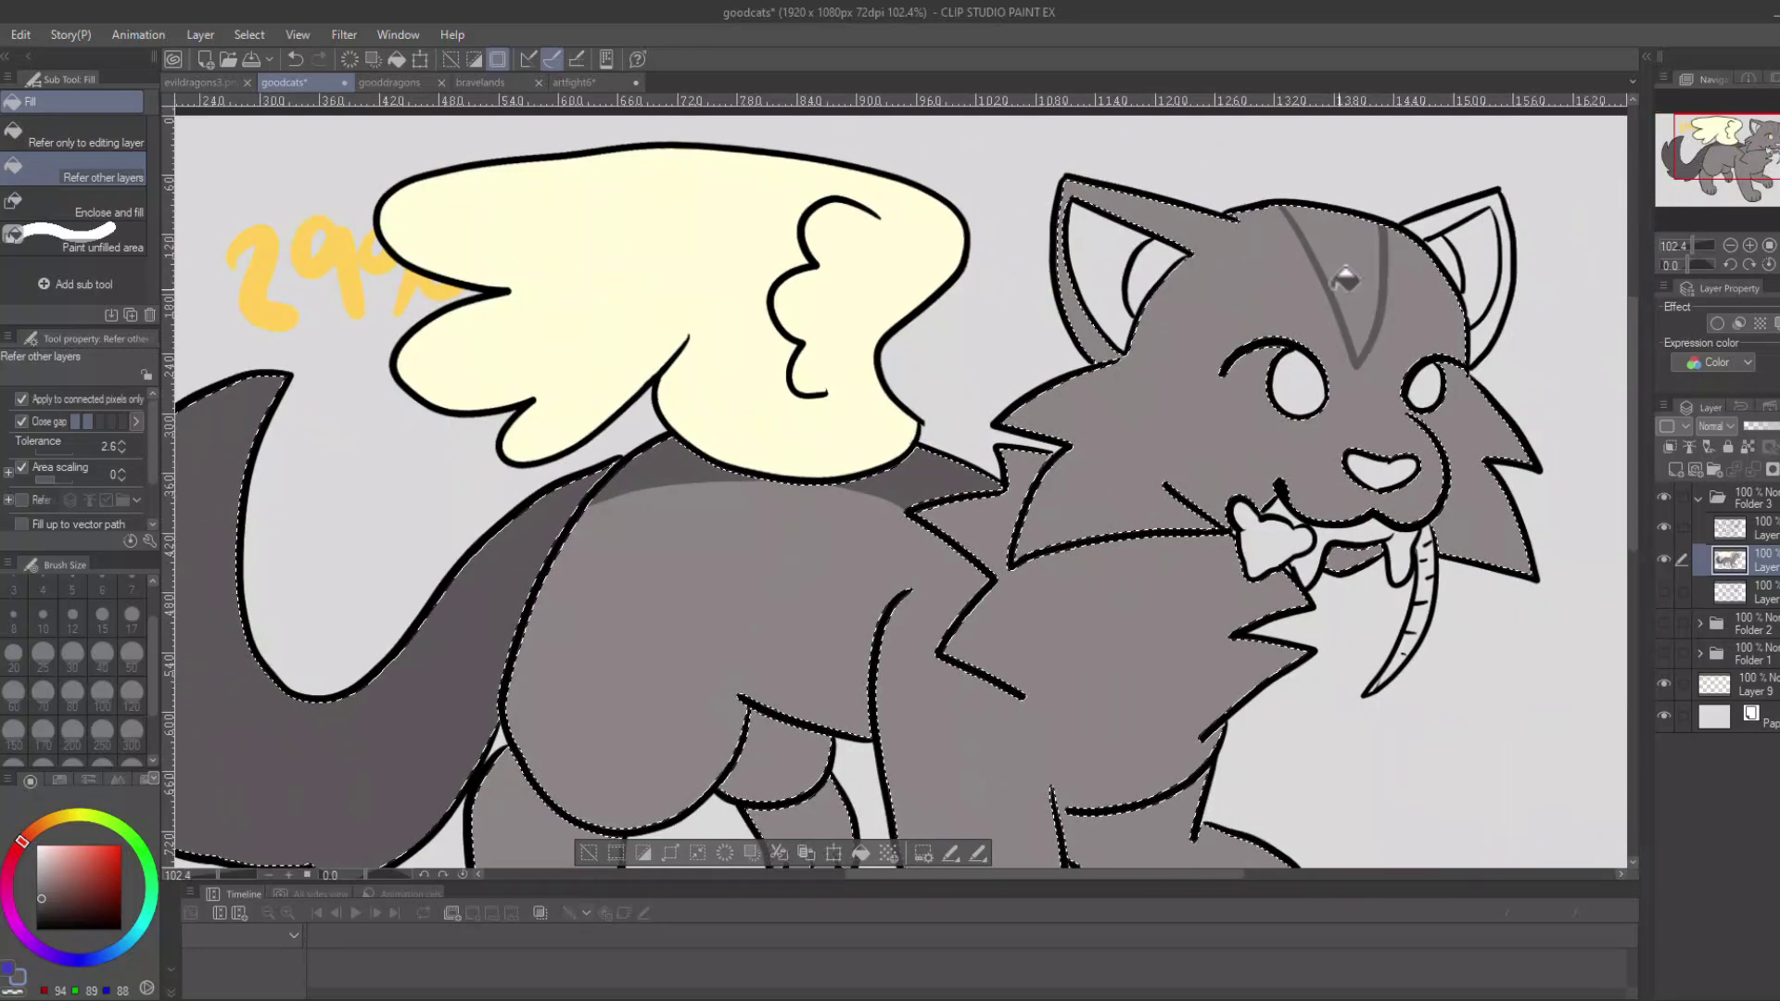
{"action": "scroll", "coordinate": [1233, 387], "scroll_direction": "down", "scroll_amount": 2}
{"action": "scroll", "coordinate": [1233, 387], "scroll_direction": "left", "scroll_amount": 3}
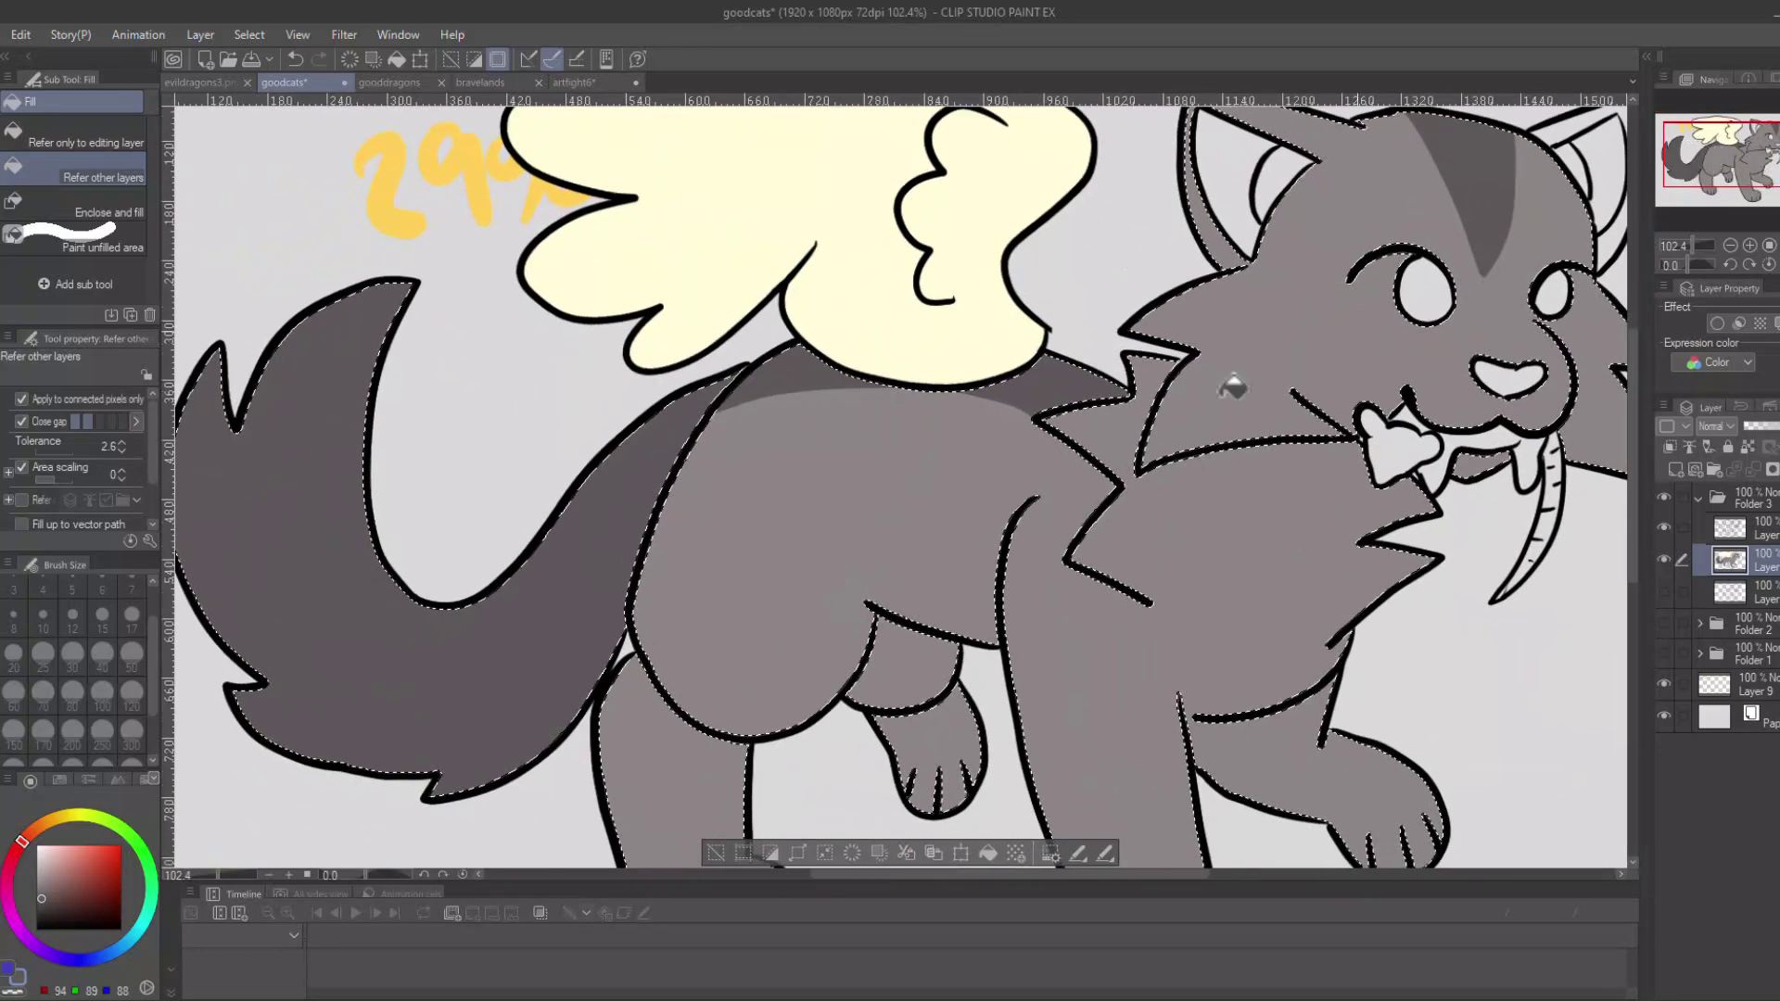
Recolour the tail, both ends of the back saddle and the forehead stripe with a near-black brown.
{"action": "left_click", "coordinate": [278, 644]}
{"action": "key", "text": "ctrl+z"}
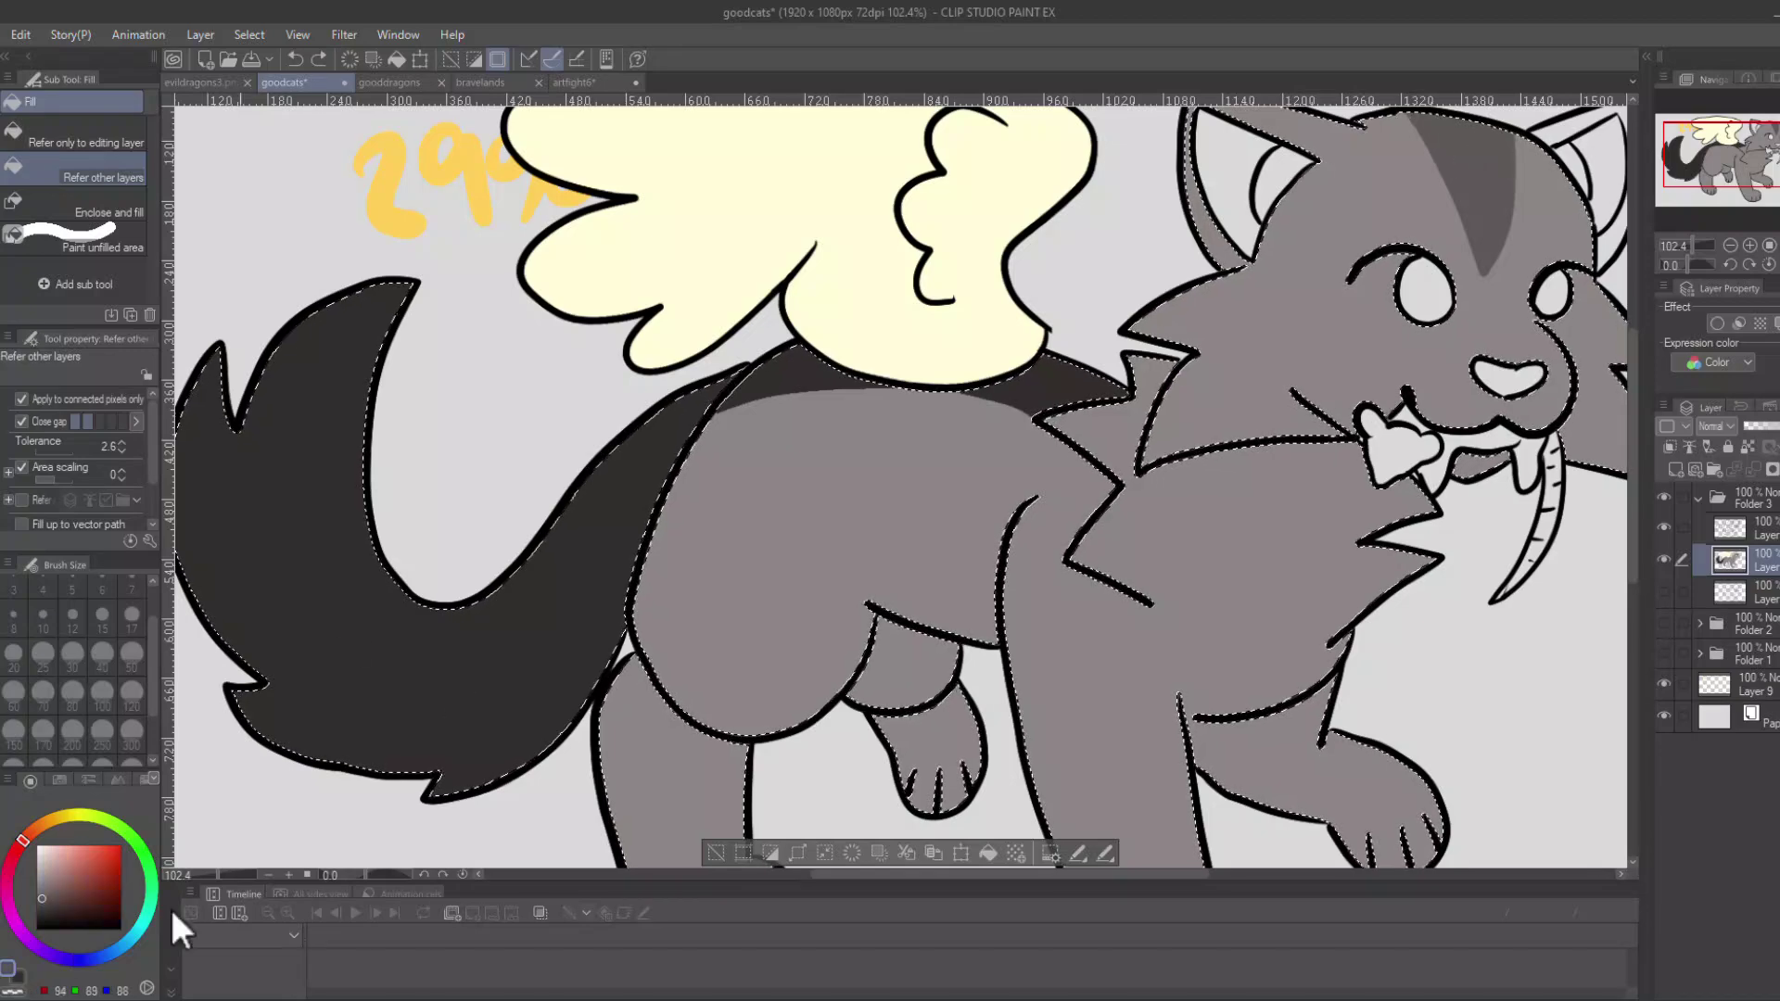
{"action": "left_click", "coordinate": [1053, 385]}
{"action": "left_click", "coordinate": [489, 557], "text": "alt"}
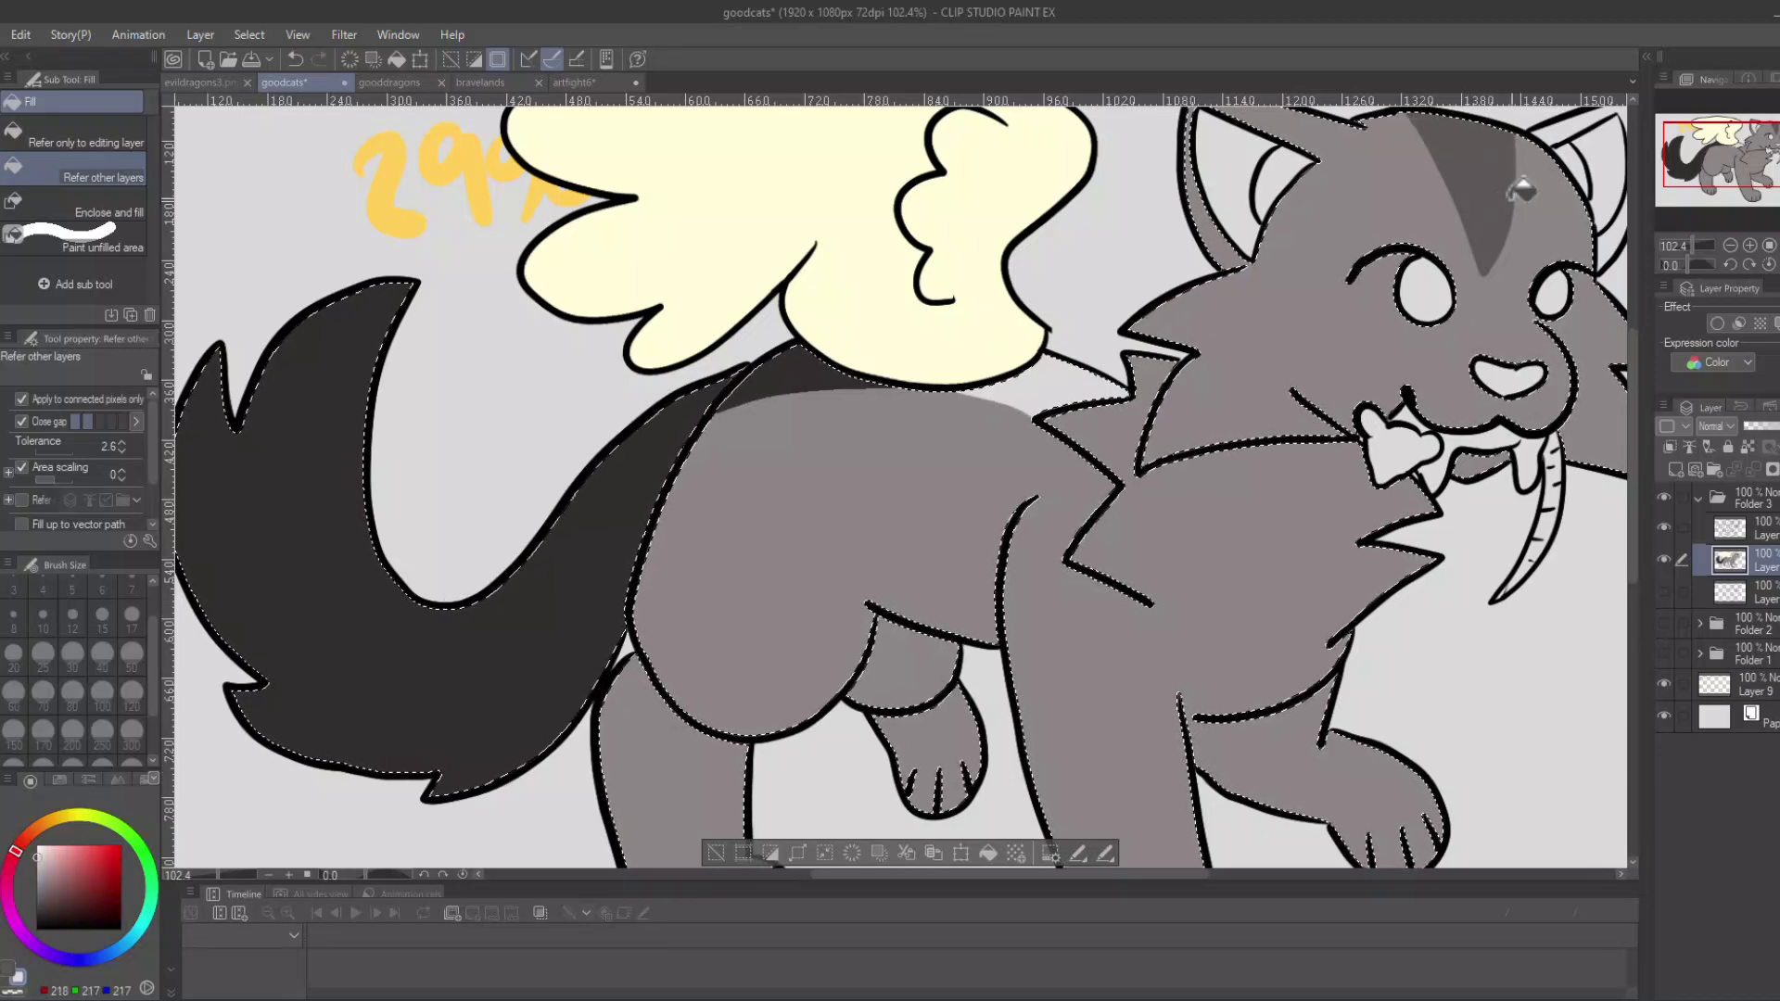
{"action": "left_click", "coordinate": [822, 382], "text": "alt"}
{"action": "left_click", "coordinate": [1057, 385]}
{"action": "left_click", "coordinate": [7, 967]}
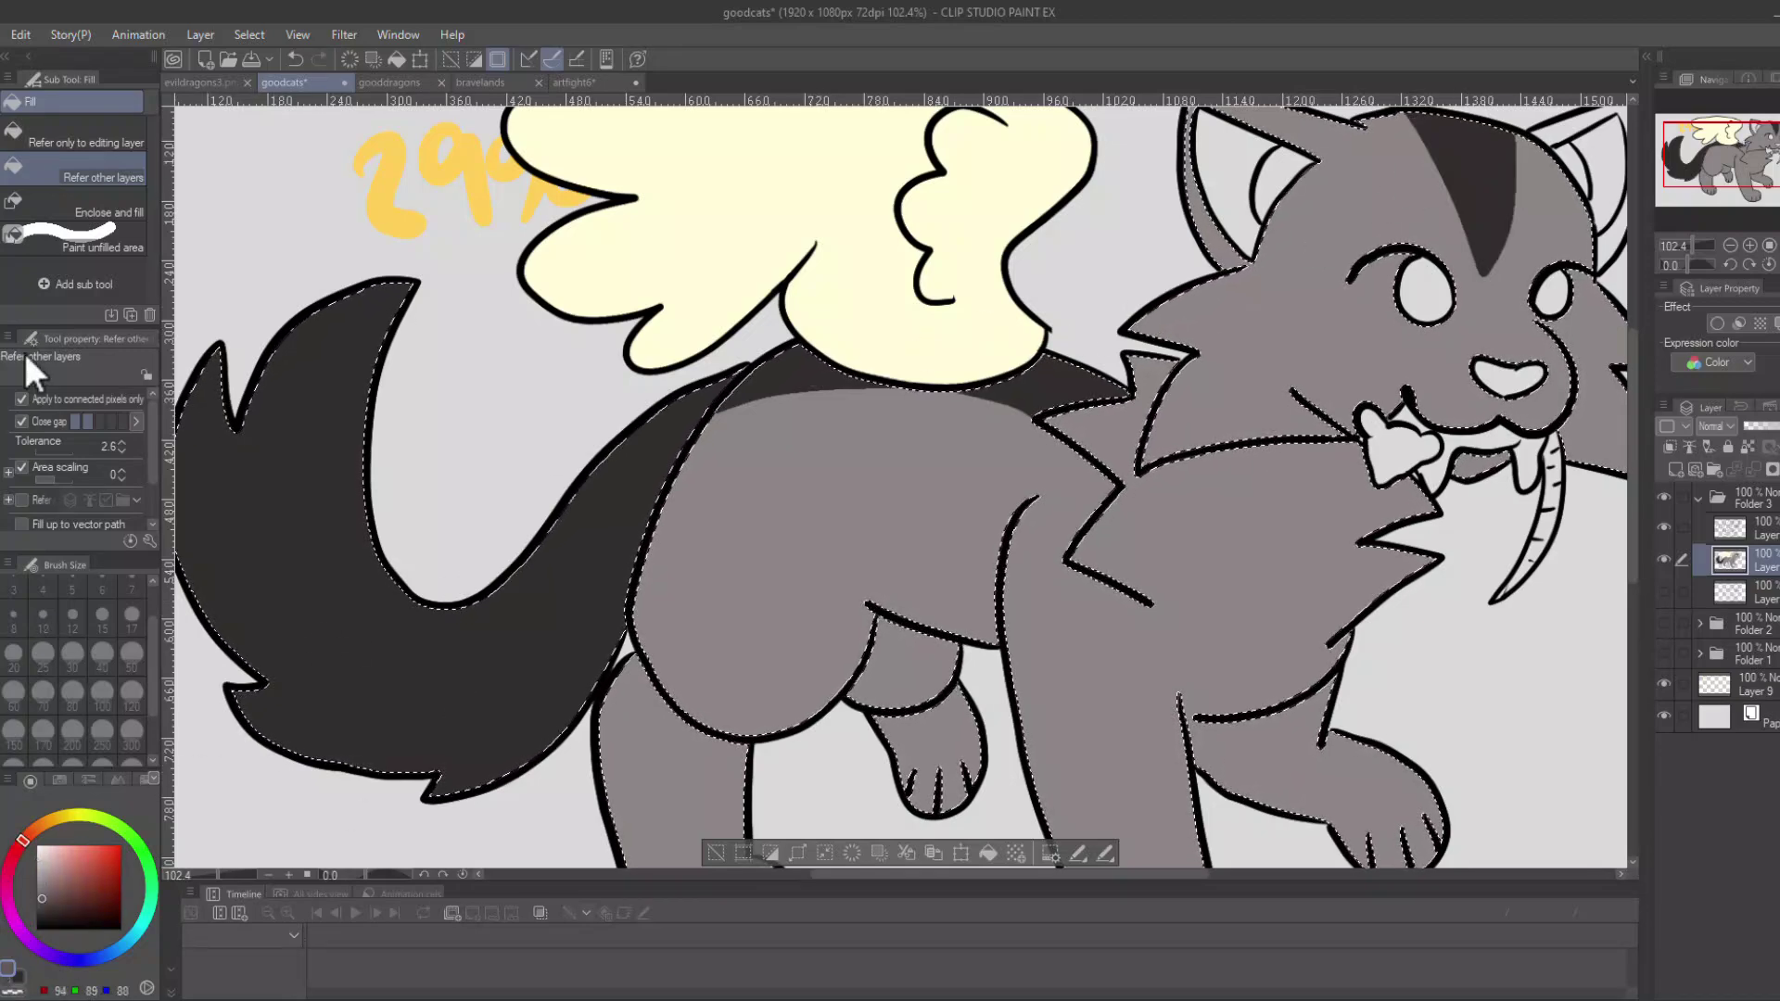
Draw pointed tabby stripes on the flank and all four legs and fill them with dark grey.
{"action": "key", "text": "p"}
{"action": "key", "text": "ctrl+z"}
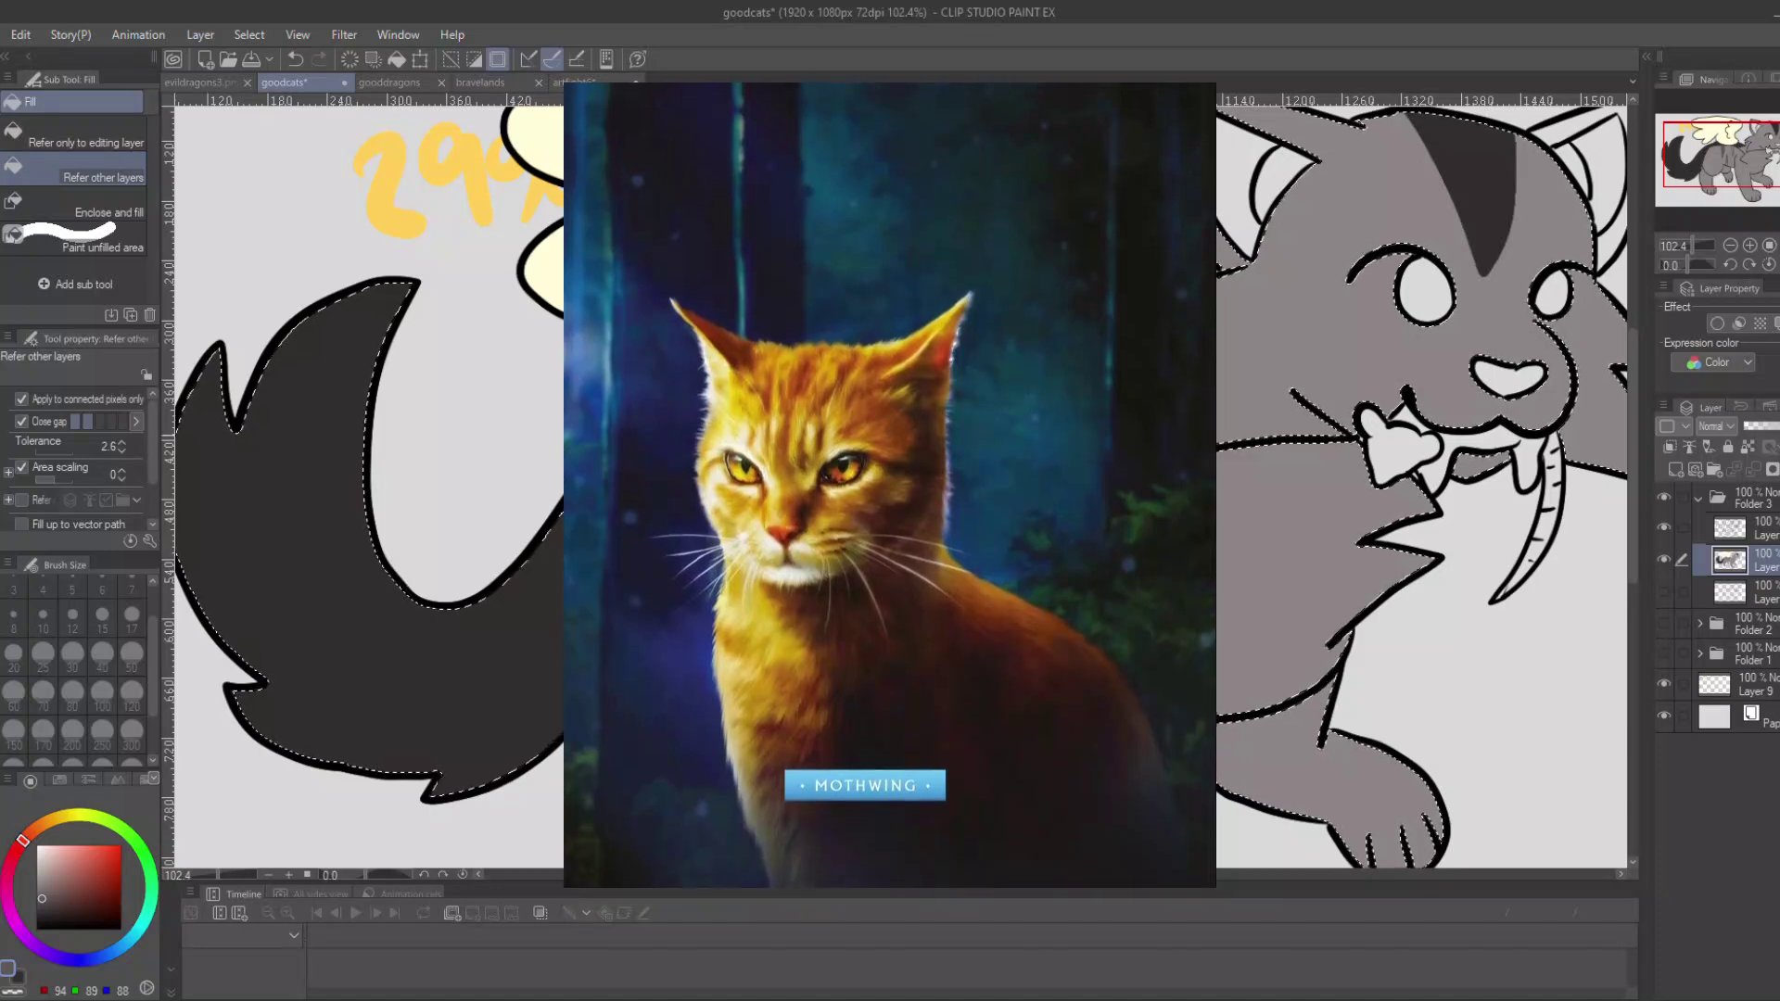
{"action": "left_click_drag", "start_coordinate": [1353, 420], "coordinate": [1151, 211]}
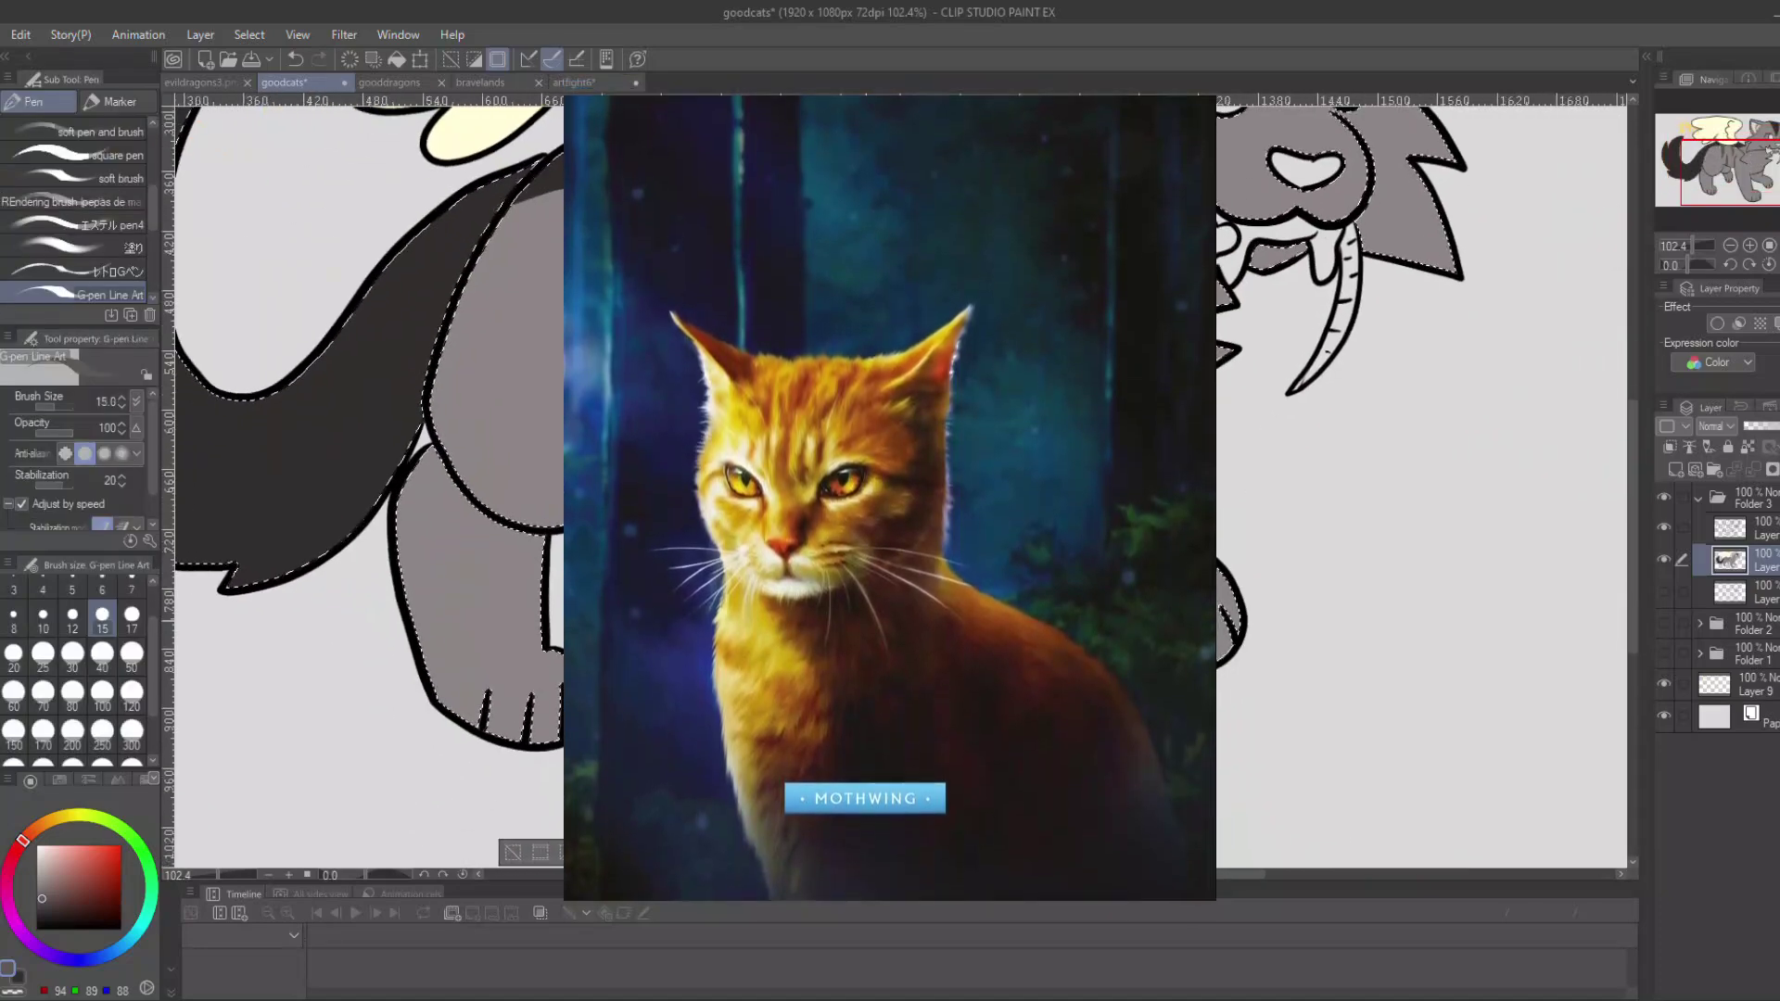
{"action": "left_click_drag", "start_coordinate": [1048, 589], "coordinate": [1083, 605]}
{"action": "left_click_drag", "start_coordinate": [541, 591], "coordinate": [463, 596]}
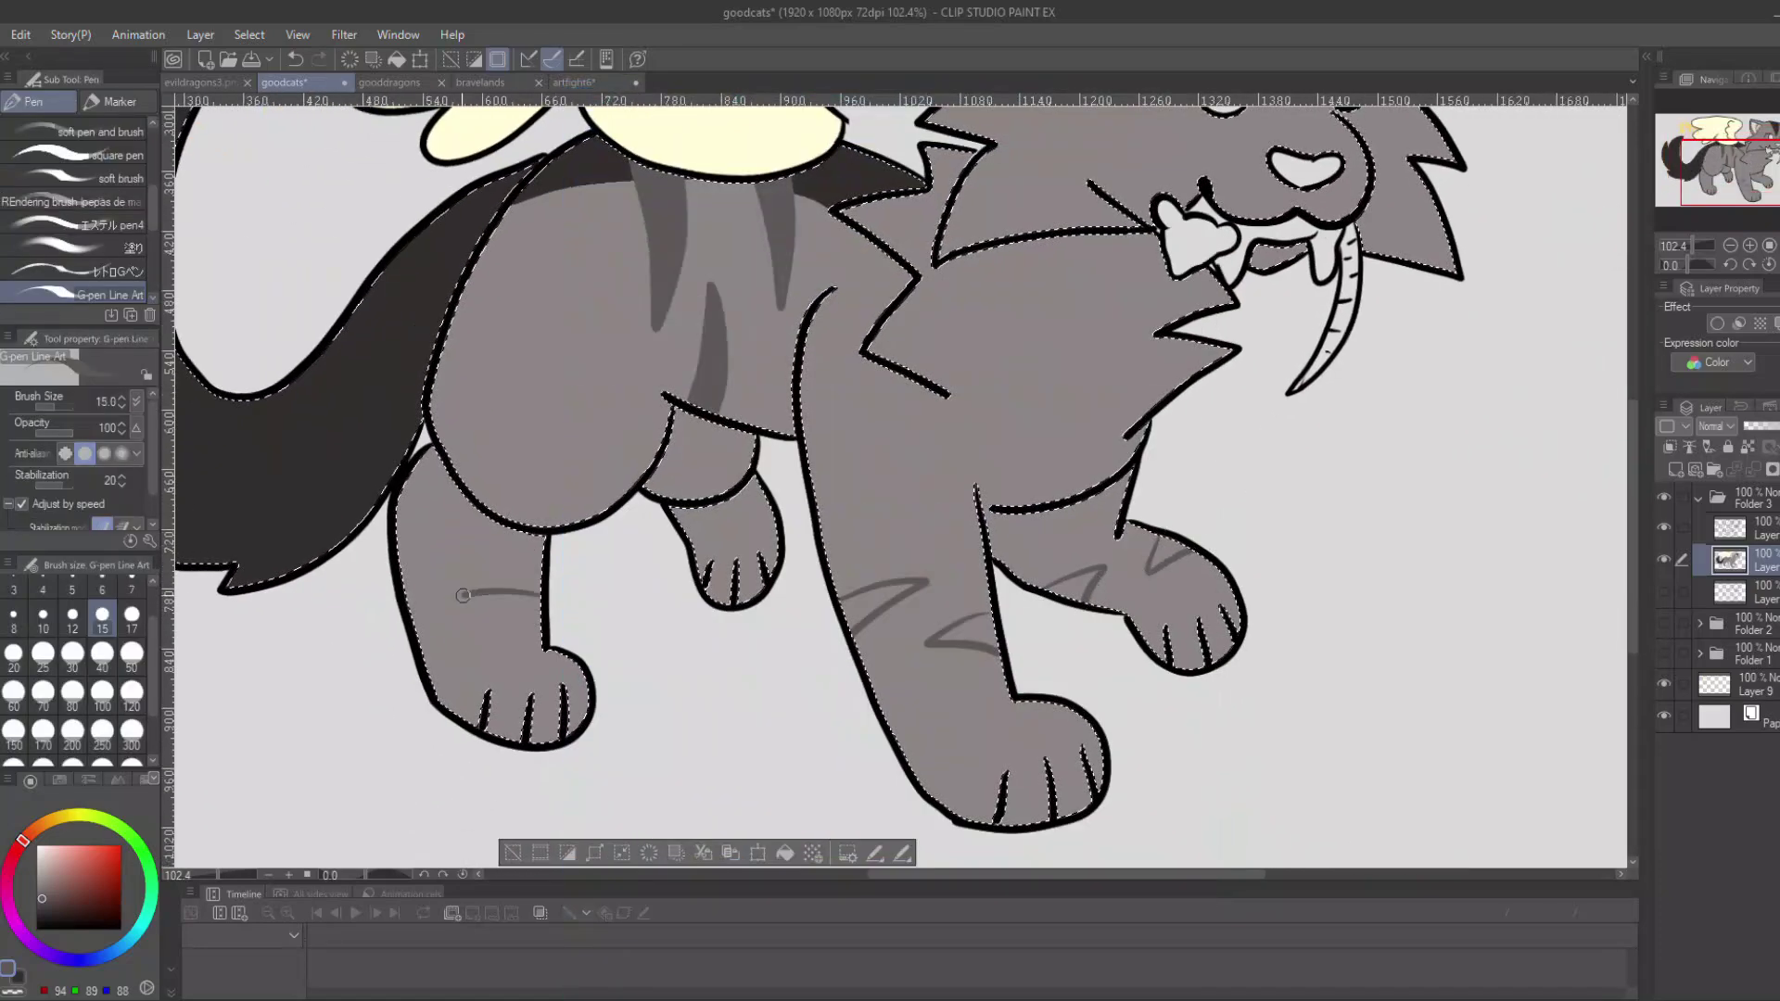
{"action": "left_click_drag", "start_coordinate": [545, 540], "coordinate": [537, 557]}
{"action": "left_click_drag", "start_coordinate": [684, 533], "coordinate": [691, 540]}
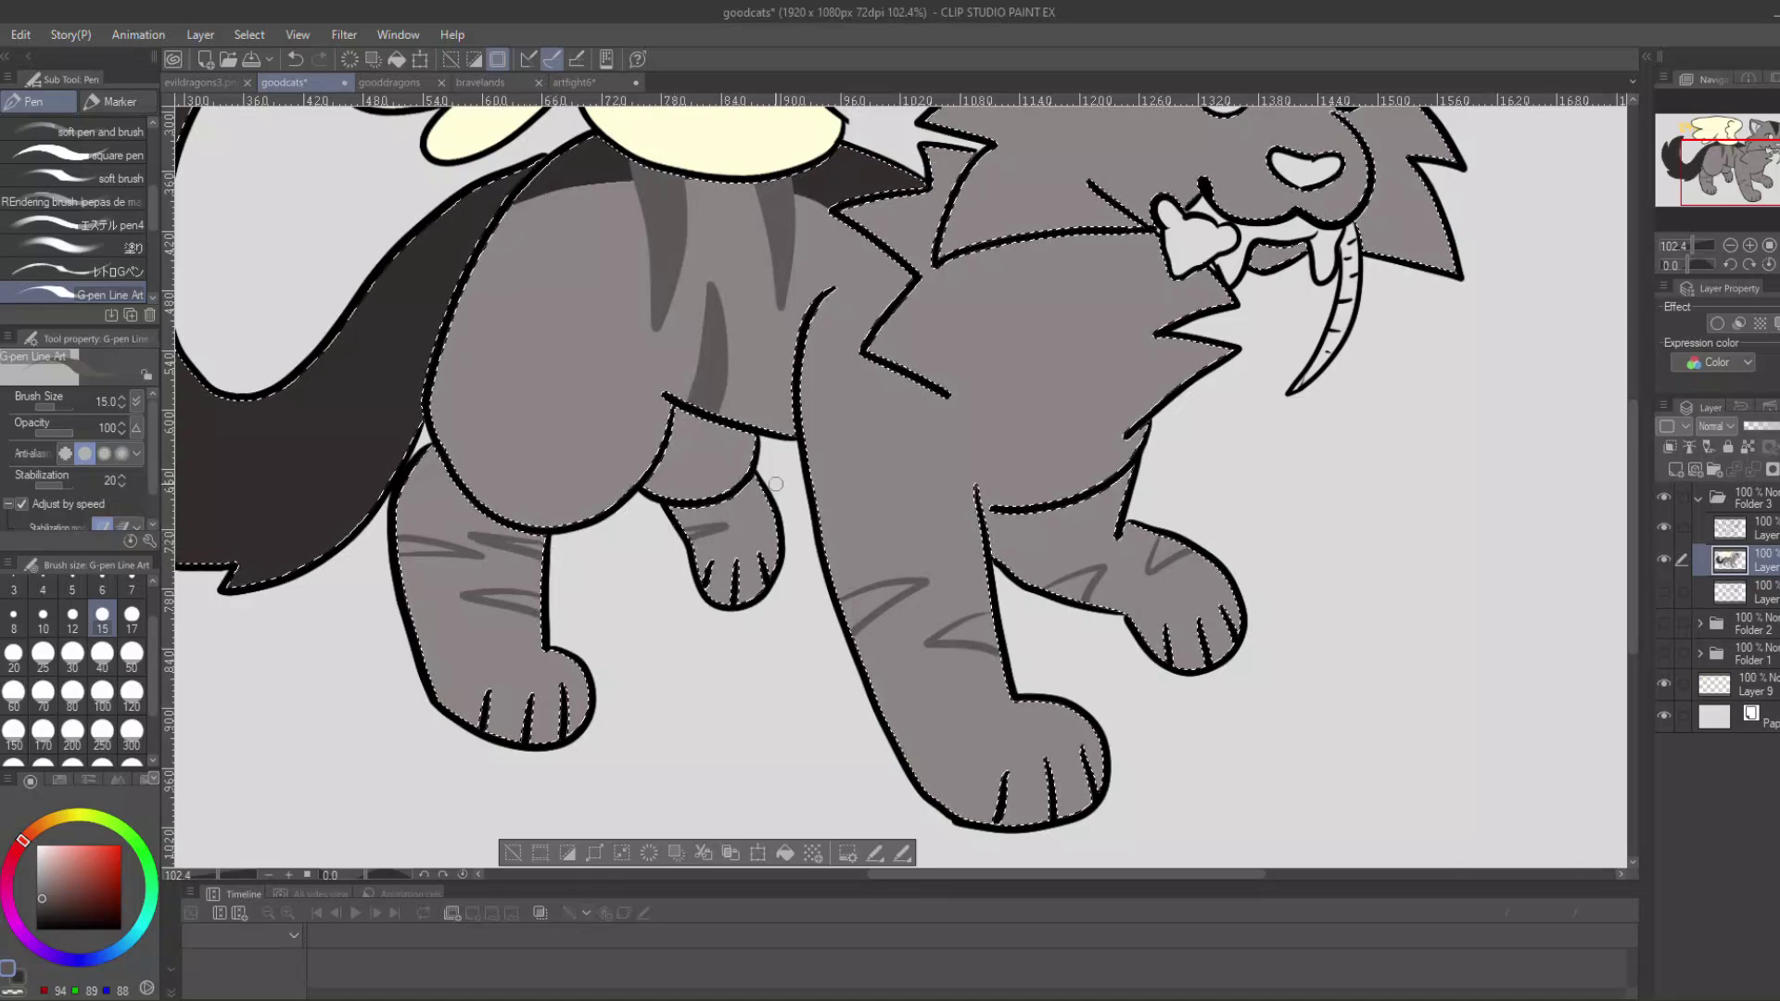
{"action": "key", "text": "g"}
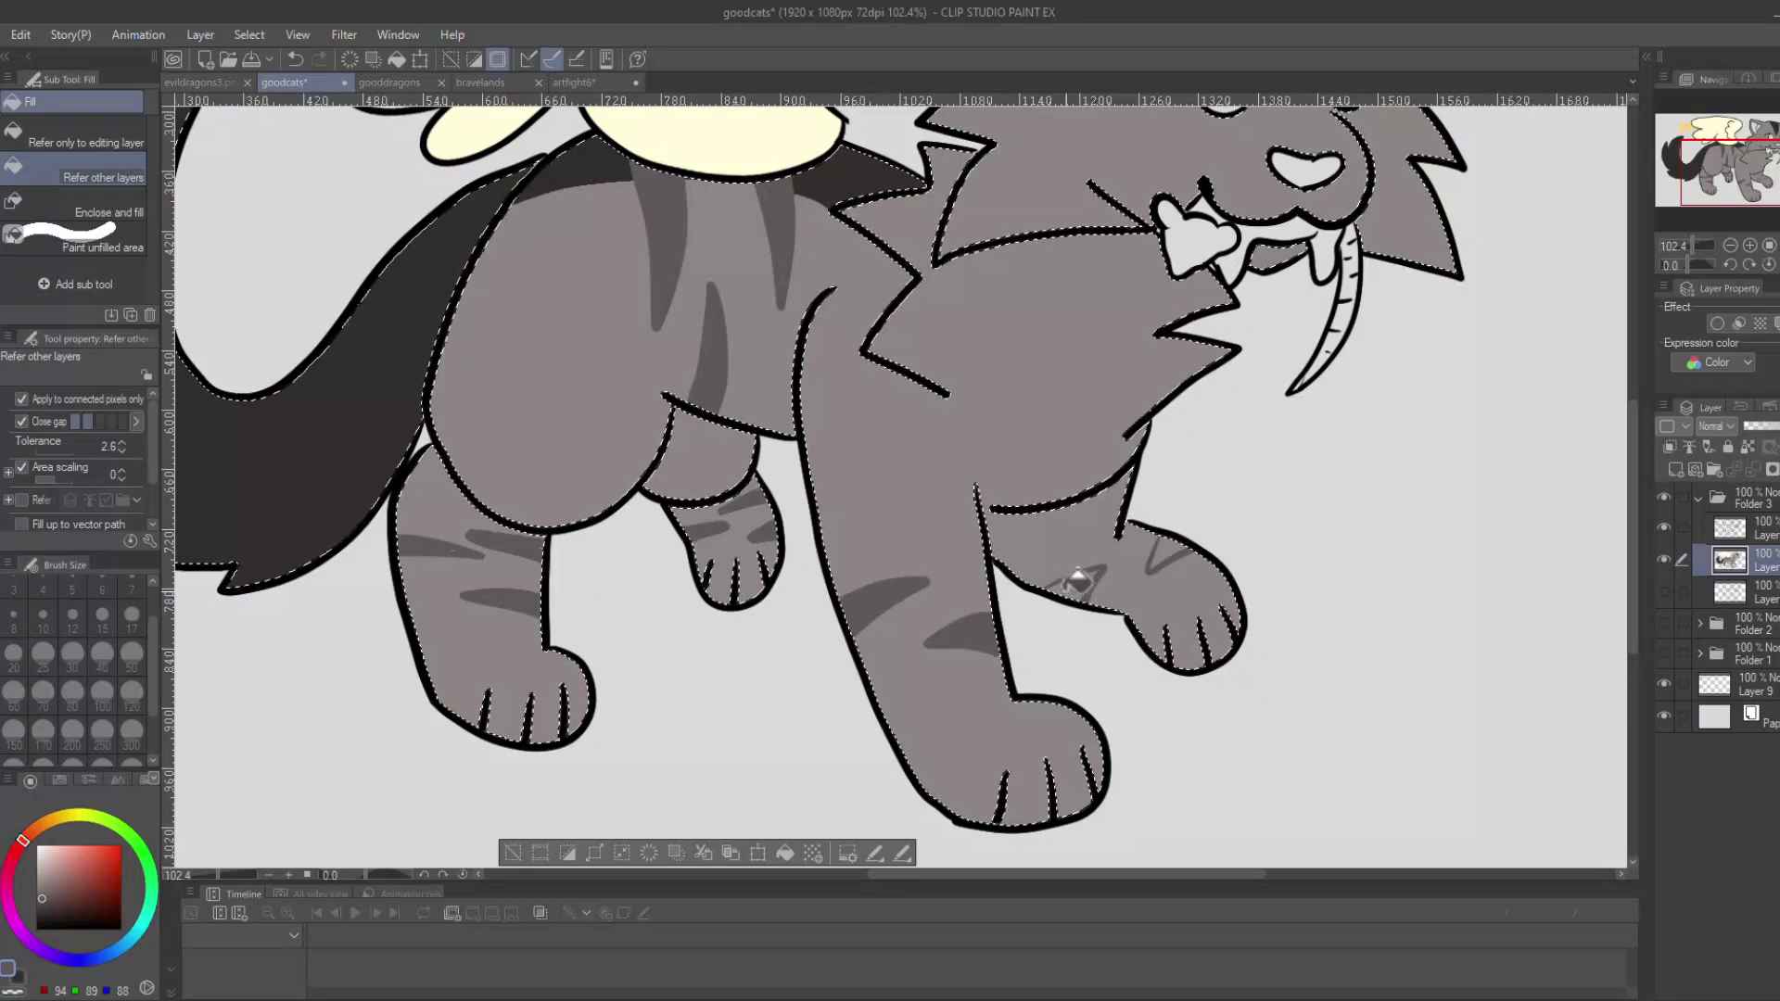
{"action": "mouse_move", "coordinate": [1749, 193]}
{"action": "left_mouse_down"}
{"action": "mouse_move", "coordinate": [1731, 169]}
{"action": "mouse_move", "coordinate": [1745, 170]}
{"action": "left_mouse_up"}
Try a pointed stripe outline on the cat's near cheek.
{"action": "key", "text": "p"}
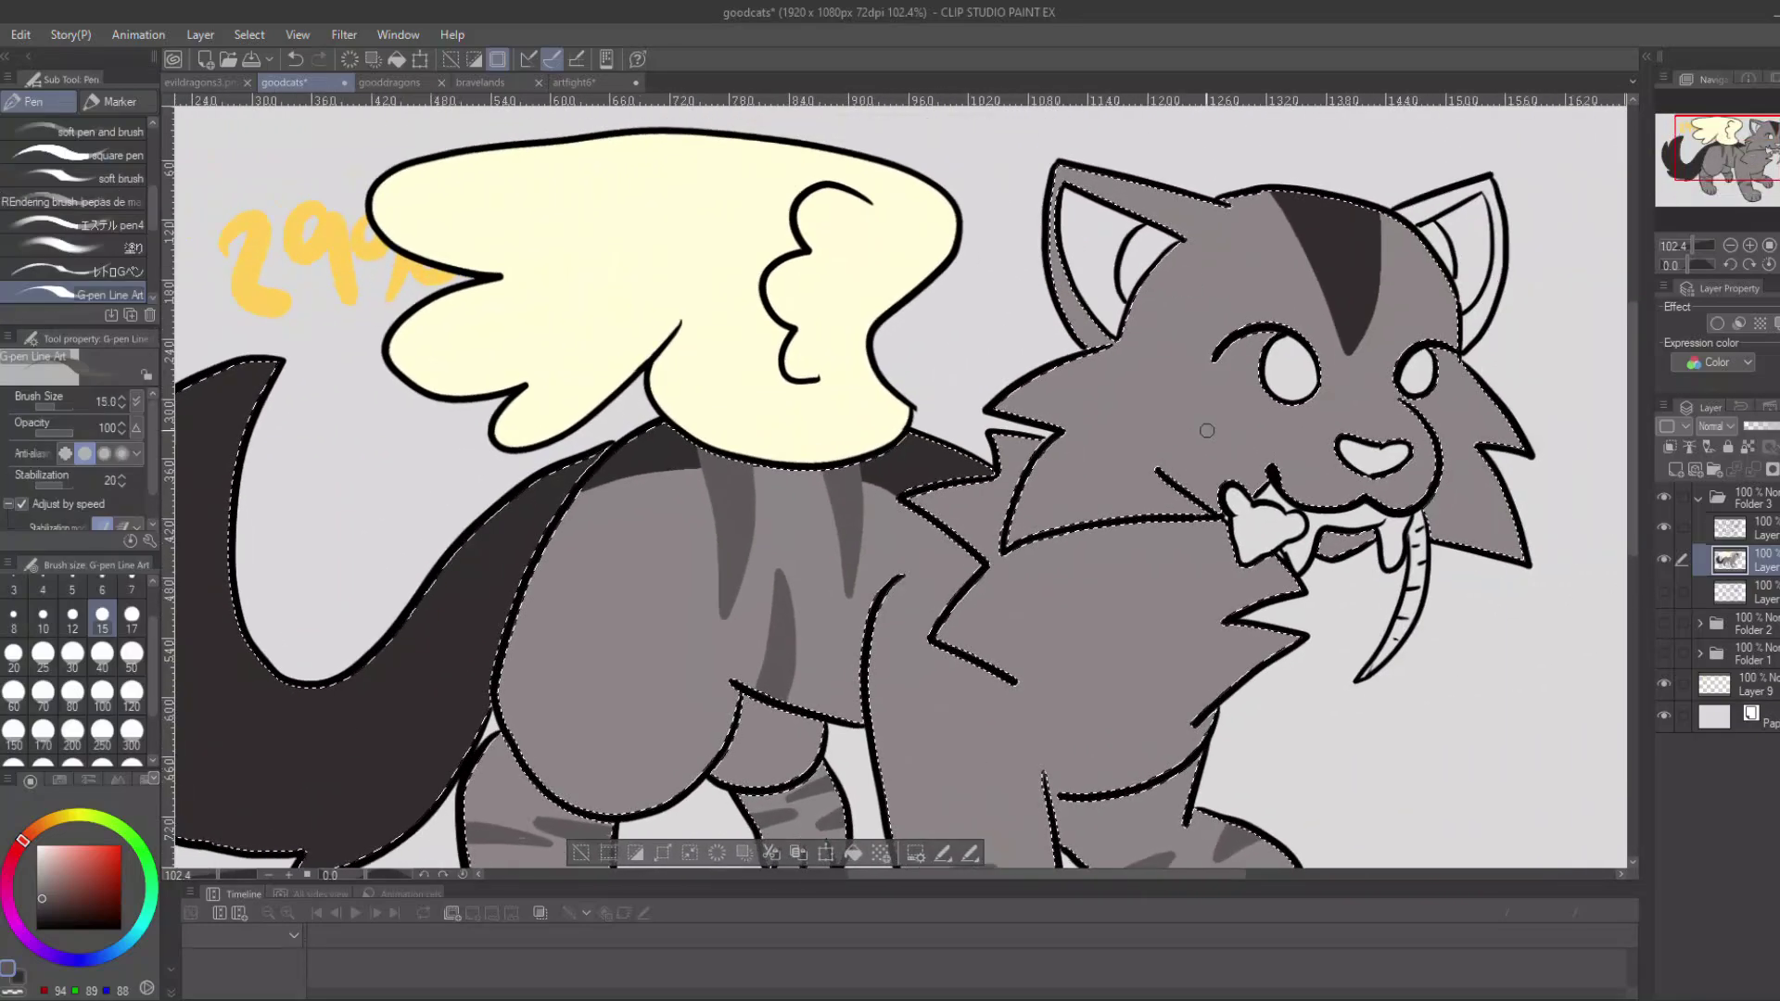
{"action": "left_click_drag", "start_coordinate": [1158, 468], "coordinate": [1207, 456]}
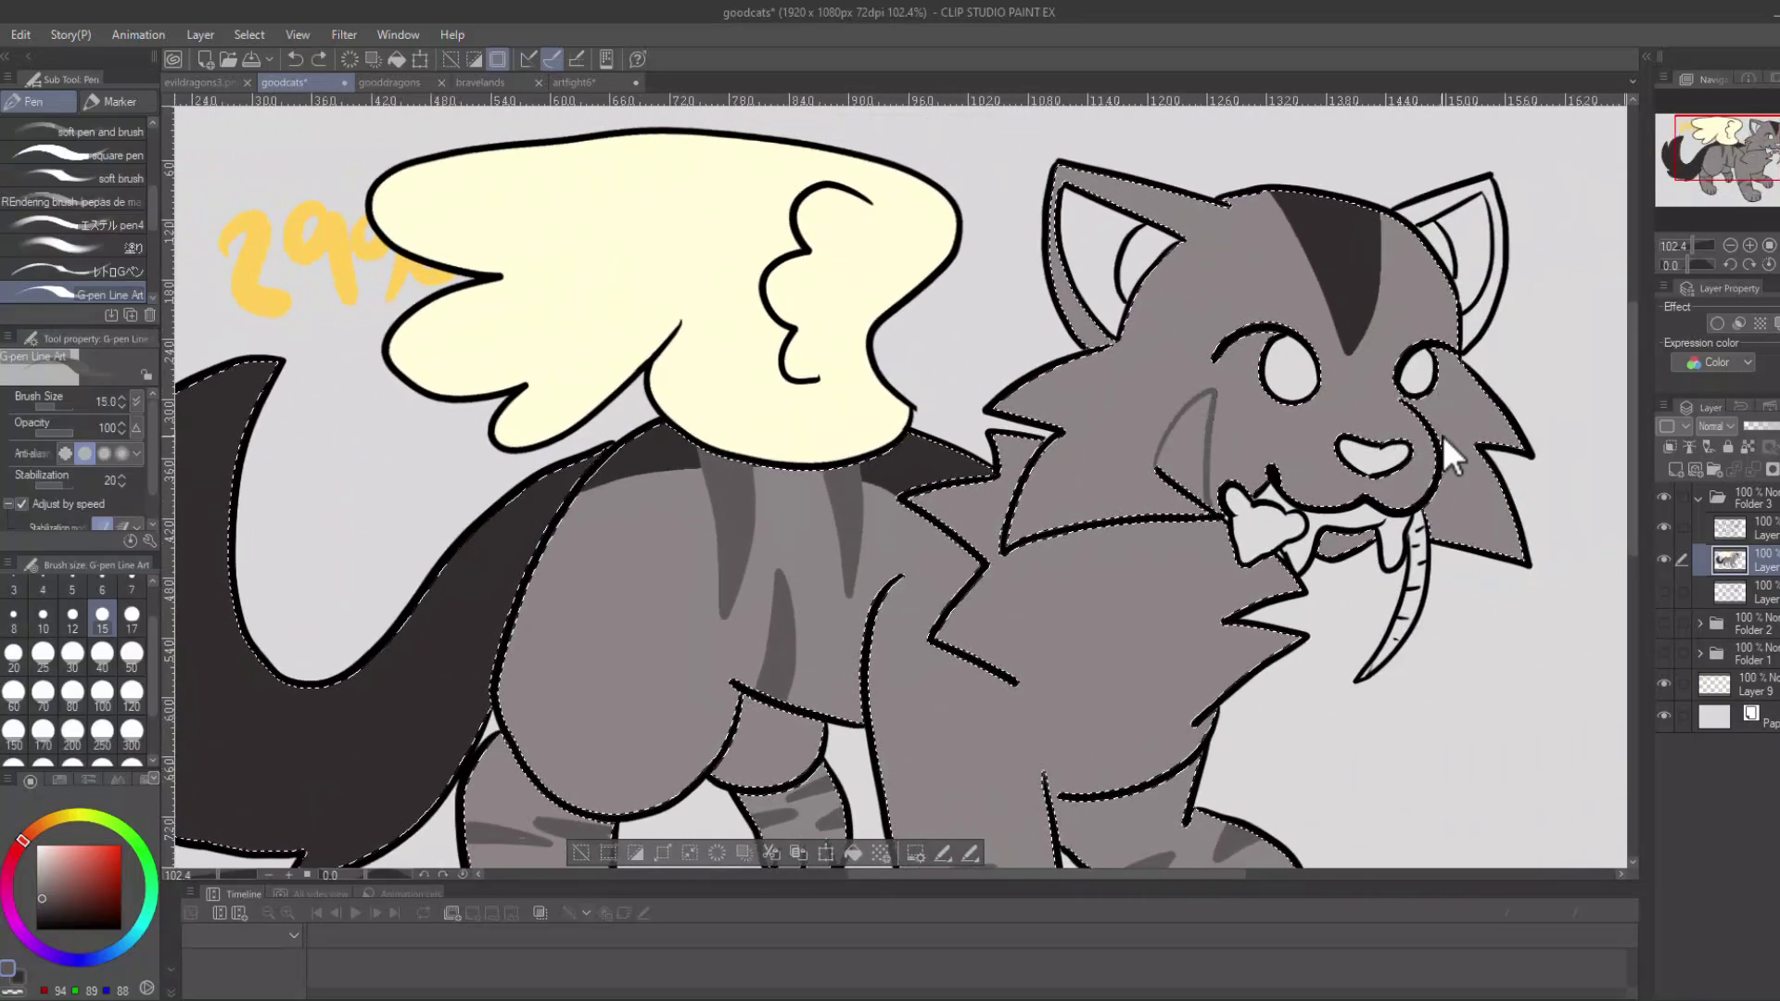
{"action": "key", "text": "ctrl+z"}
Undo the tabby stripes on the flank and legs.
{"action": "left_click_drag", "start_coordinate": [1721, 166], "coordinate": [1723, 174]}
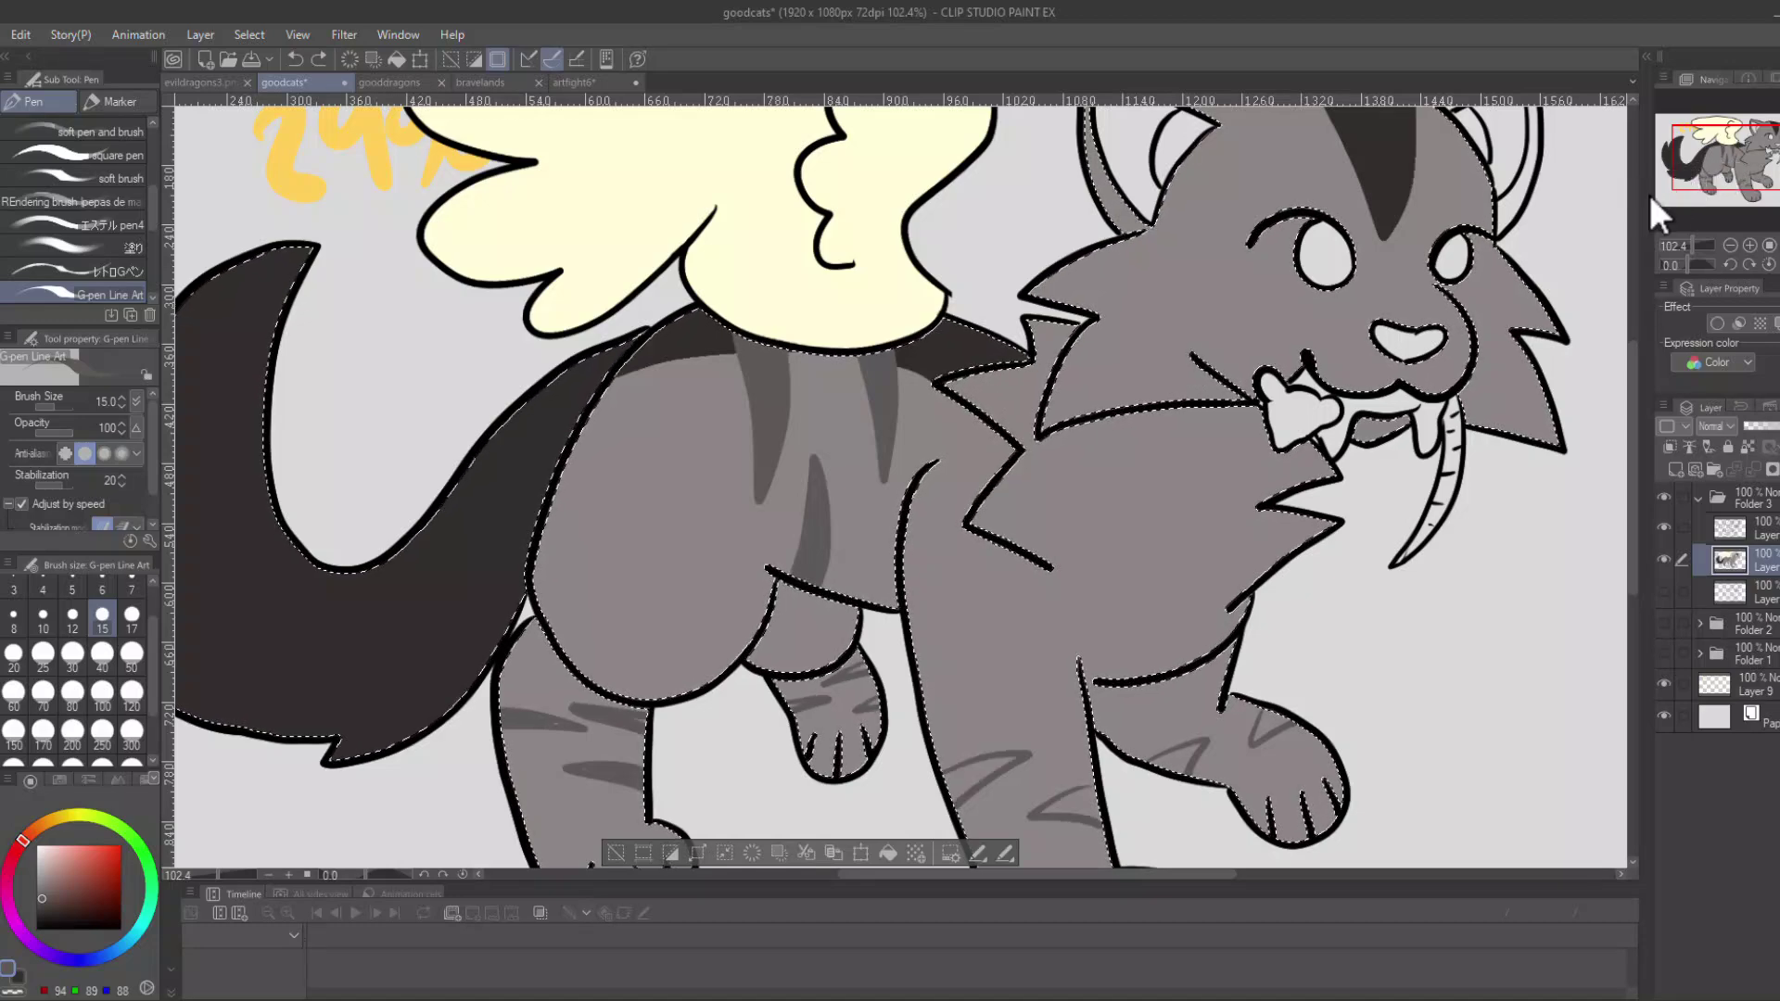
{"action": "key", "text": "ctrl+z"}
{"action": "key", "text": "ctrl+z"}
{"action": "key", "text": "ctrl+z"}
{"action": "key", "text": "ctrl+z"}
{"action": "key", "text": "ctrl+z"}
{"action": "key", "text": "ctrl+z"}
{"action": "key", "text": "ctrl+z"}
{"action": "key", "text": "ctrl+z"}
{"action": "key", "text": "ctrl+z"}
{"action": "key", "text": "ctrl+z"}
{"action": "key", "text": "ctrl+z"}
{"action": "key", "text": "ctrl+z"}
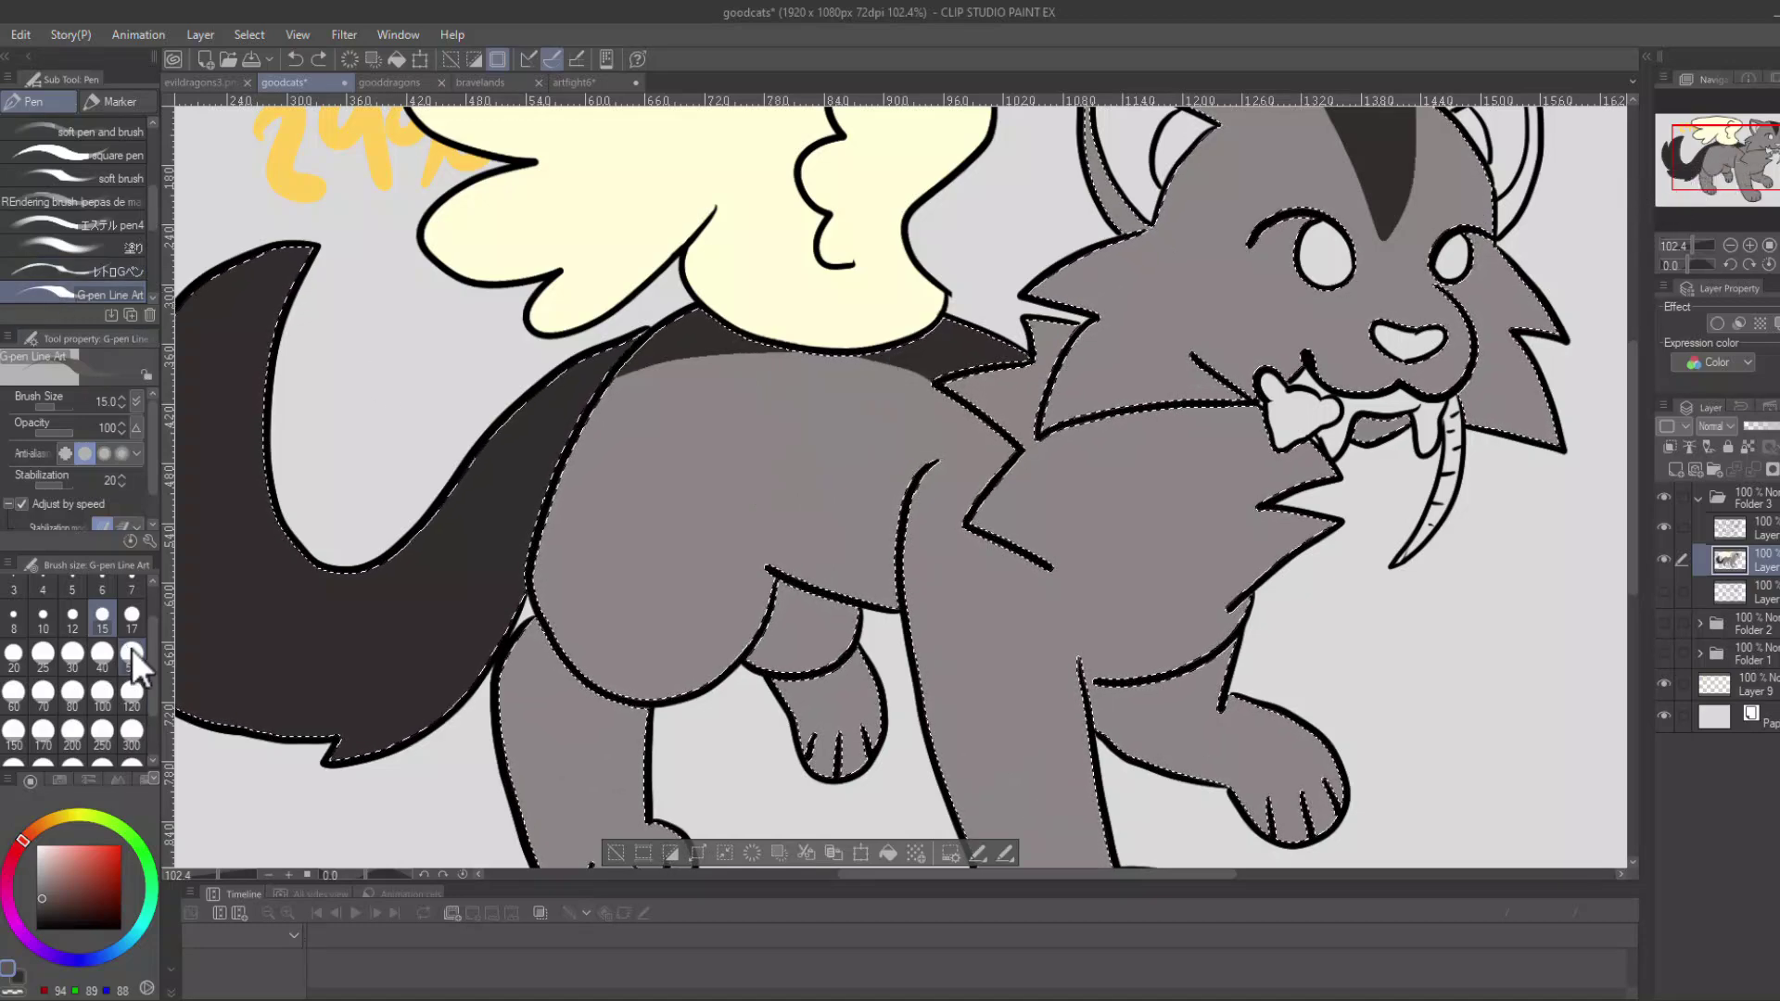
Draw outlines of three curved, pointed stripes running from the back saddle down the flank, redoing the first attempts.
{"action": "left_click", "coordinate": [132, 651]}
{"action": "mouse_move", "coordinate": [734, 336]}
{"action": "left_mouse_down"}
{"action": "mouse_move", "coordinate": [719, 454]}
{"action": "mouse_move", "coordinate": [798, 345]}
{"action": "left_mouse_up"}
{"action": "left_click_drag", "start_coordinate": [877, 343], "coordinate": [922, 320]}
{"action": "key", "text": "ctrl+z"}
{"action": "key", "text": "ctrl+z"}
{"action": "mouse_move", "coordinate": [697, 315]}
{"action": "left_mouse_down"}
{"action": "mouse_move", "coordinate": [770, 348]}
{"action": "mouse_move", "coordinate": [887, 343]}
{"action": "left_mouse_up"}
{"action": "left_click_drag", "start_coordinate": [926, 337], "coordinate": [925, 350]}
Fill the three curved back stripes with dark grey, including where they overlap the saddle, and clear the selection.
{"action": "key", "text": "g"}
{"action": "left_click", "coordinate": [710, 369]}
{"action": "left_click", "coordinate": [725, 338]}
{"action": "left_click", "coordinate": [833, 382]}
{"action": "left_click", "coordinate": [855, 355]}
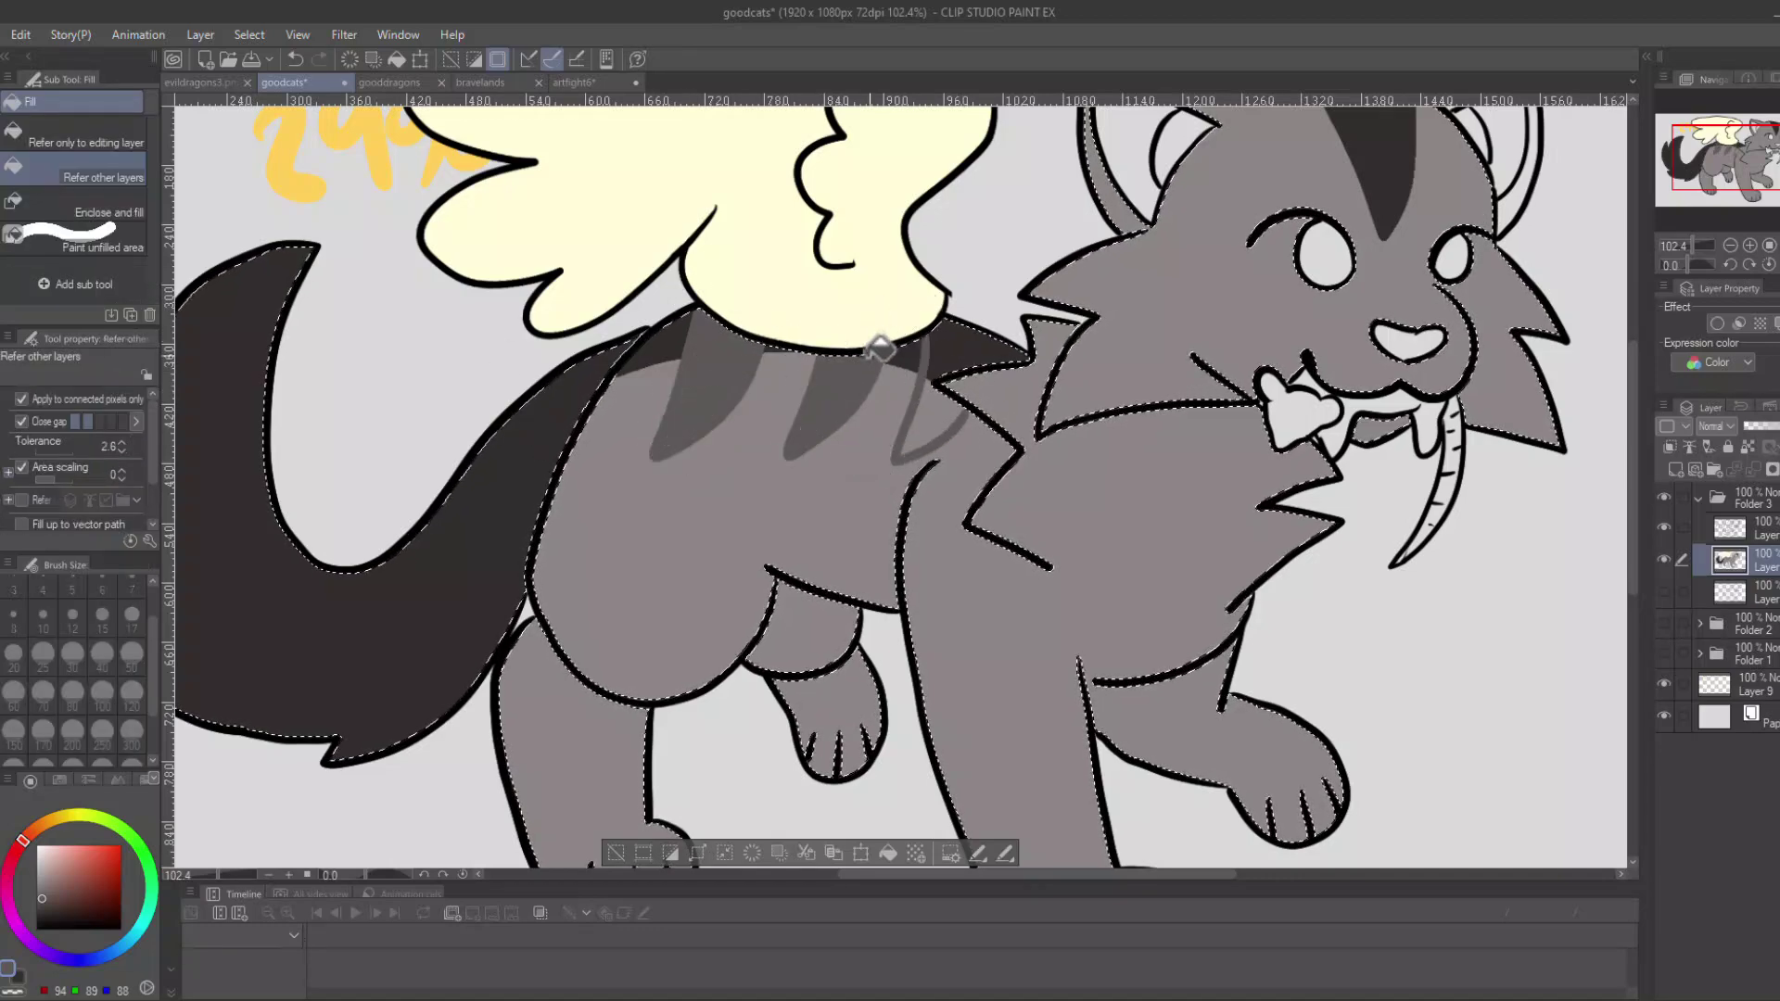
{"action": "left_click", "coordinate": [927, 417]}
{"action": "left_click", "coordinate": [972, 347]}
{"action": "left_click_drag", "start_coordinate": [1733, 158], "coordinate": [1745, 138]}
{"action": "key", "text": "ctrl+d"}
Fill the far ear's outer rim with the body grey, RGB 141, 135, 134, on the colour layer.
{"action": "left_click", "coordinate": [1766, 525]}
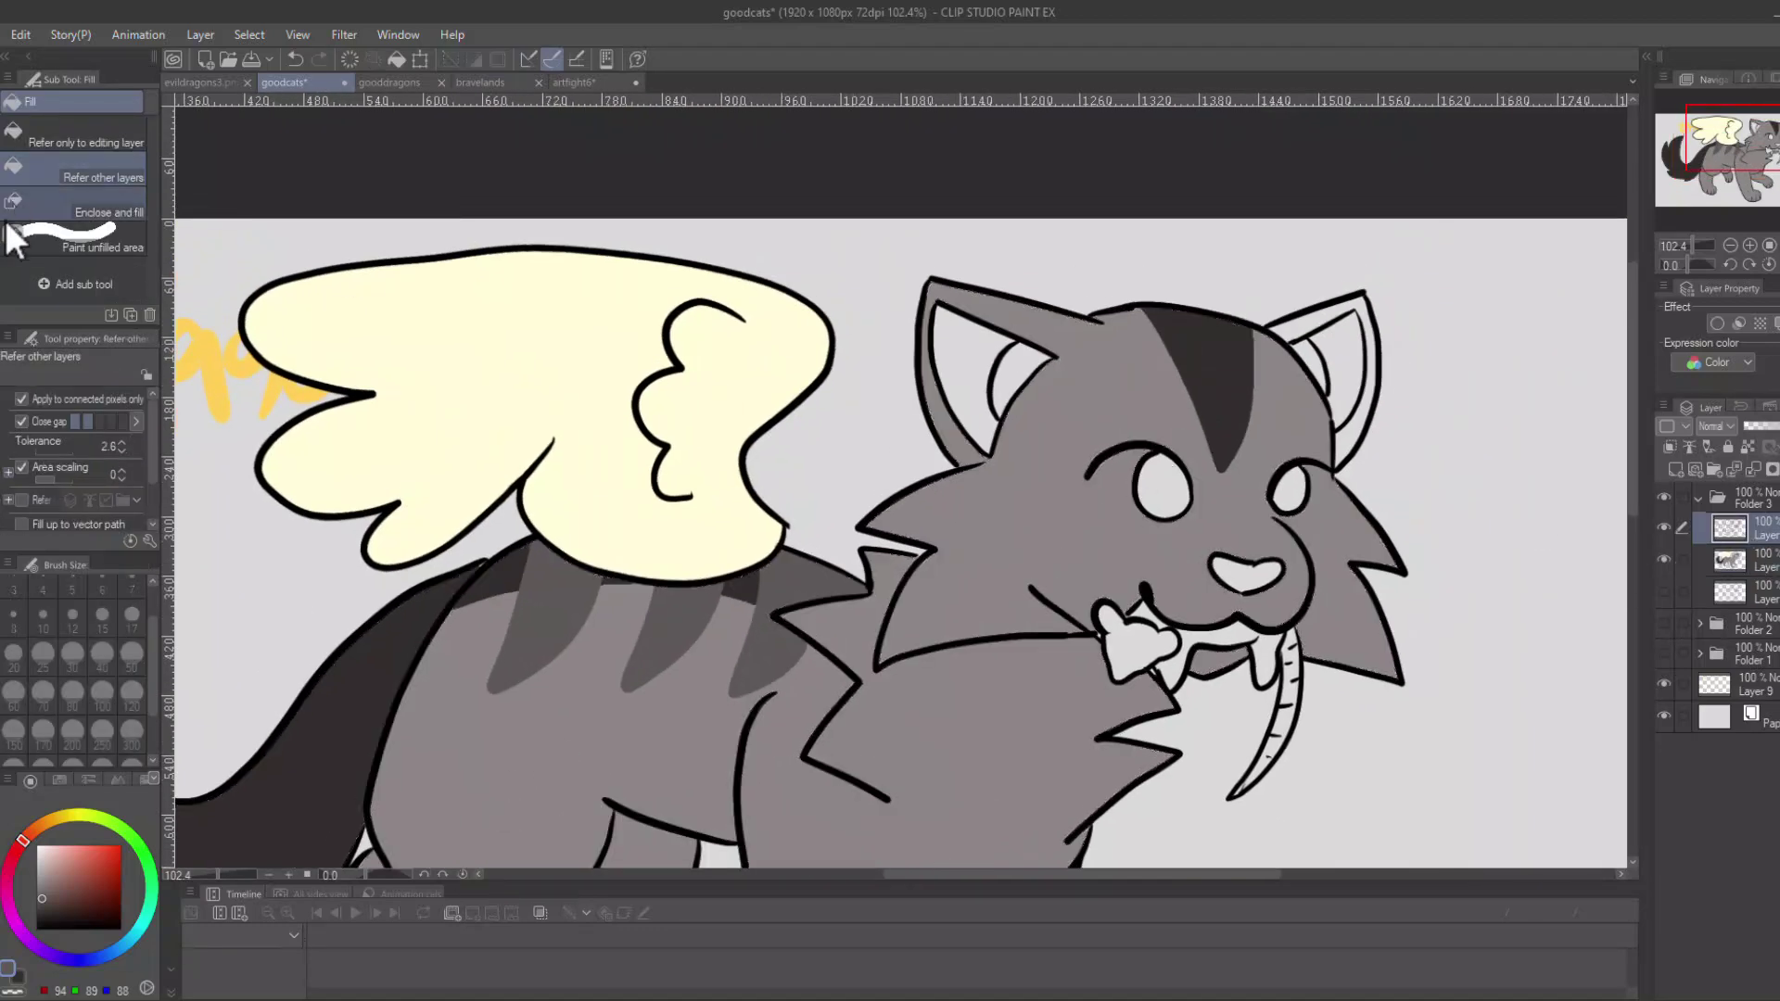
{"action": "left_click", "coordinate": [4, 231]}
{"action": "left_click", "coordinate": [1351, 307]}
{"action": "left_click", "coordinate": [1762, 559]}
{"action": "right_click", "coordinate": [1093, 381]}
{"action": "key", "text": "alt+Delete"}
Fill the inner ears and nose with pink, RGB 231, 151, 138, and the ear folds with darker pink on the colour layer.
{"action": "left_click", "coordinate": [1763, 526]}
{"action": "left_click", "coordinate": [1351, 373]}
{"action": "left_click", "coordinate": [970, 368], "text": "shift"}
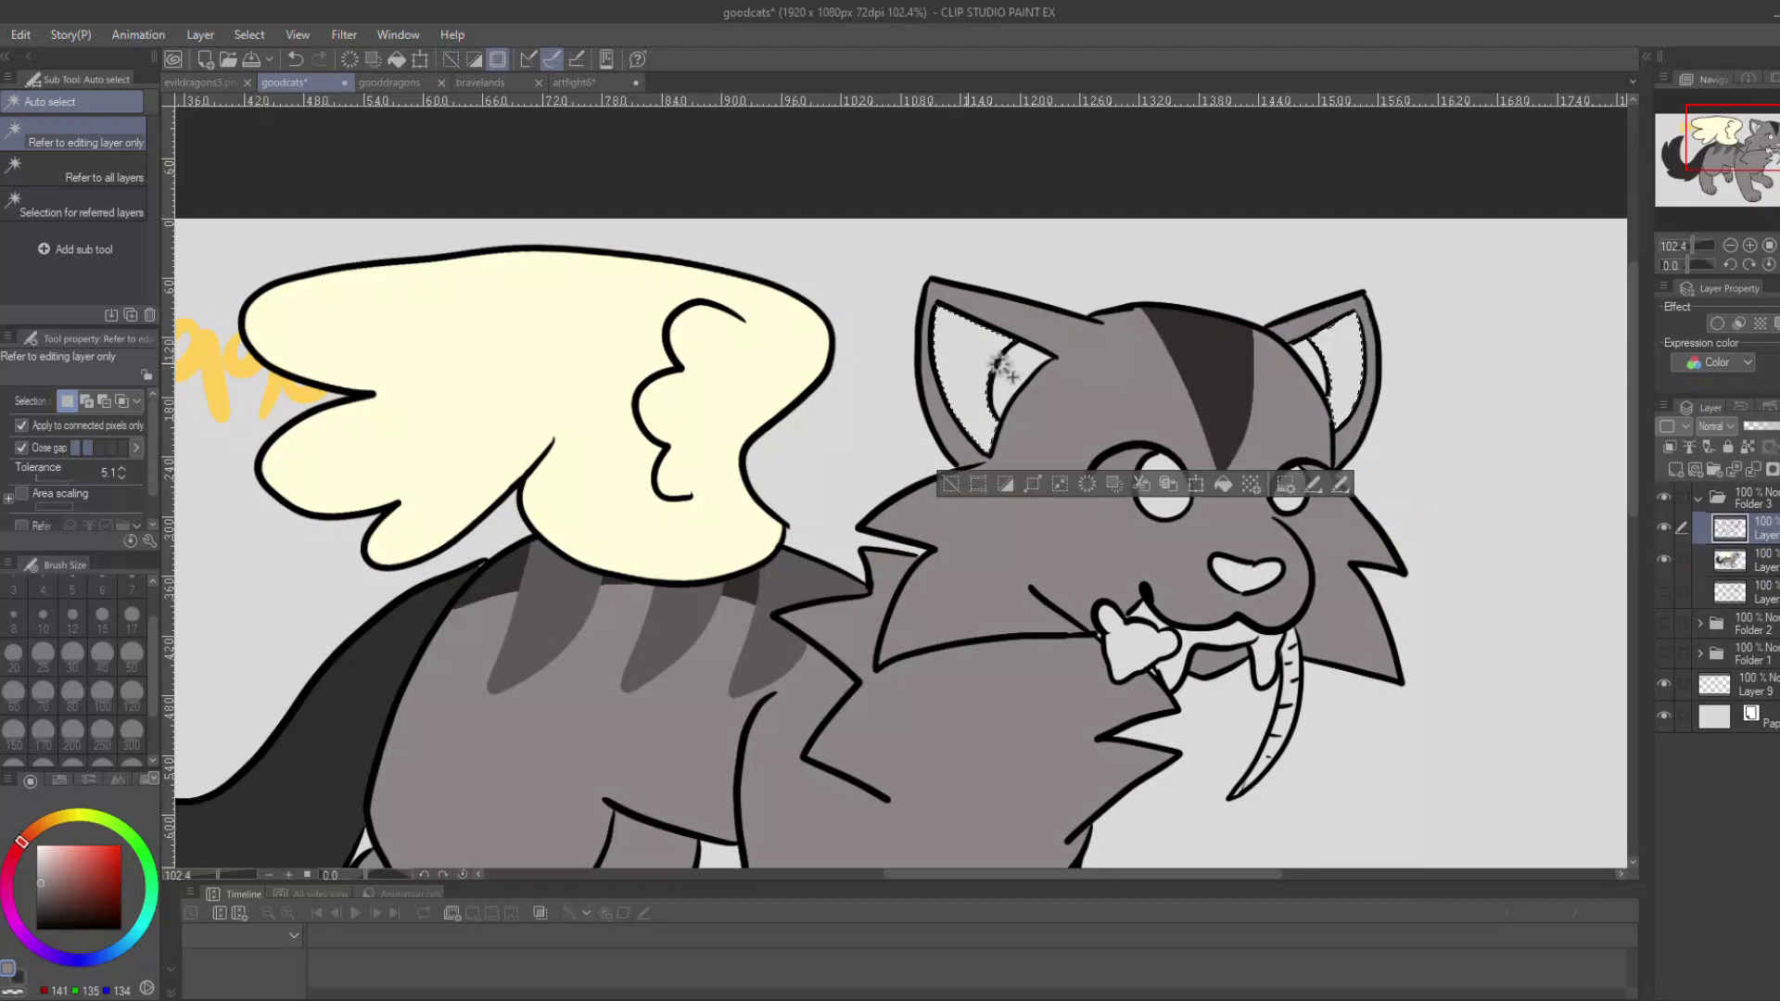
{"action": "left_click", "coordinate": [1245, 576], "text": "shift"}
{"action": "left_click", "coordinate": [1762, 559]}
{"action": "left_click", "coordinate": [70, 853]}
{"action": "key", "text": "alt+Delete"}
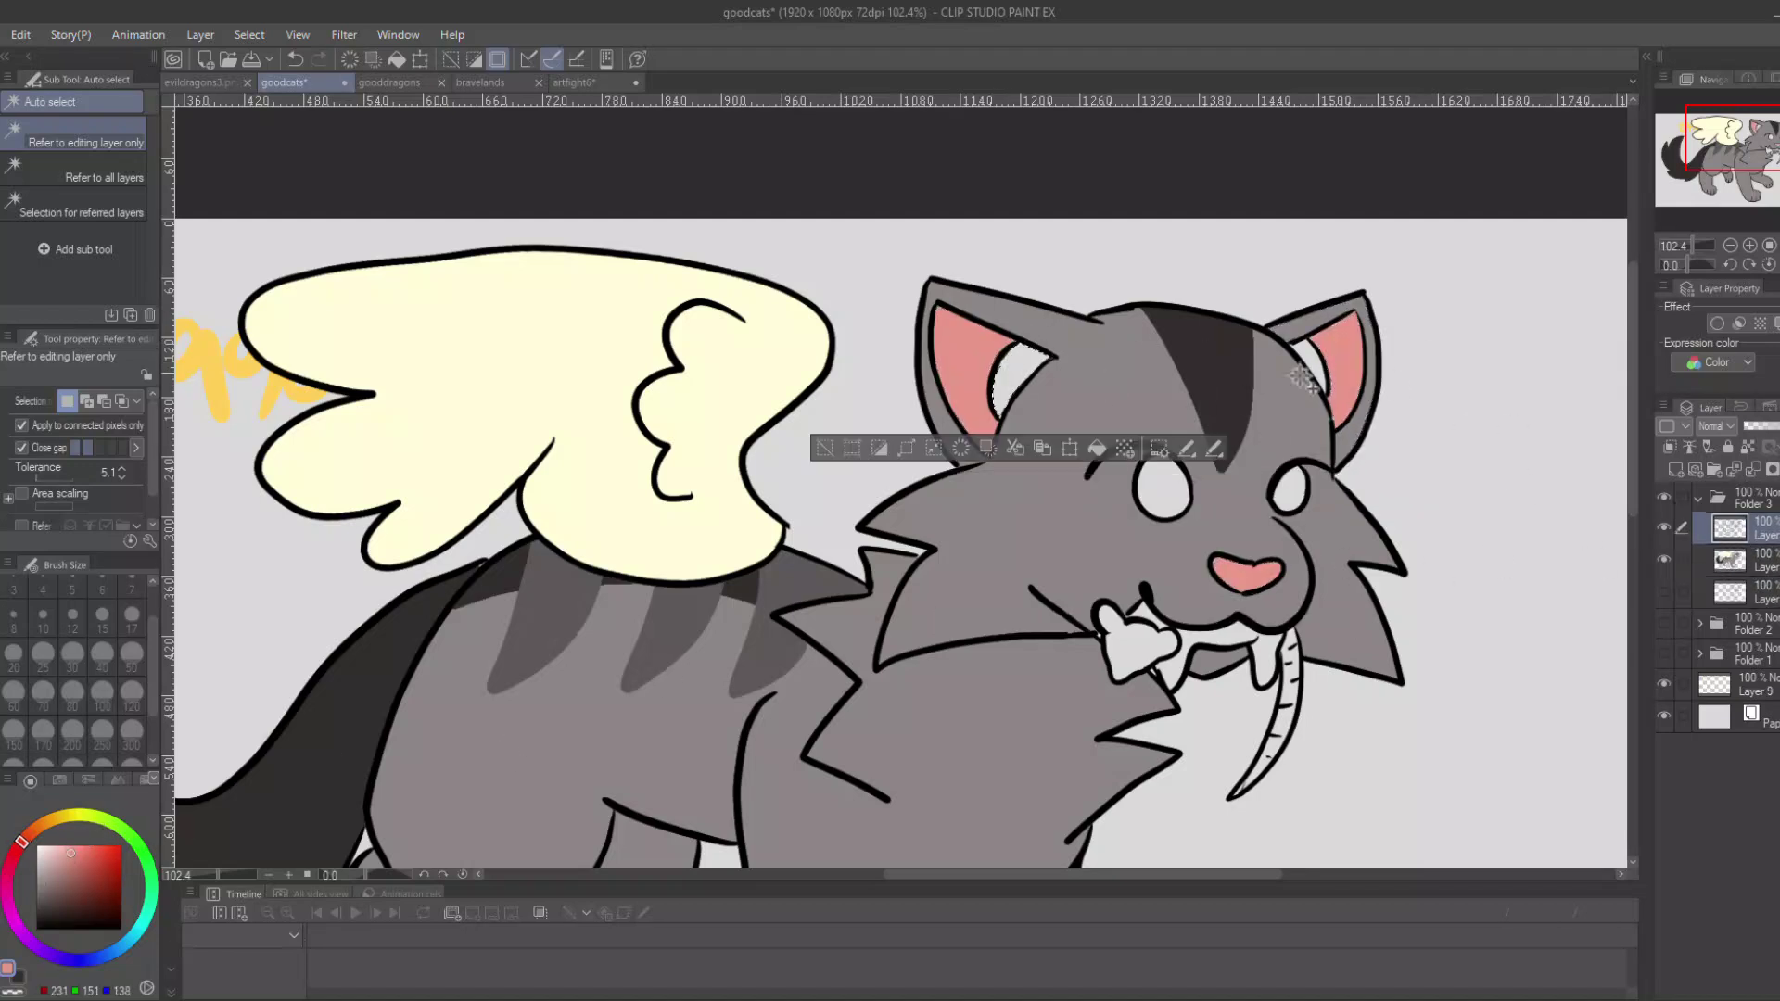
{"action": "left_click", "coordinate": [1309, 364], "text": "shift"}
{"action": "left_click", "coordinate": [1761, 559]}
Select both eyes from the line art and fill them with orange, RGB 240, 164, 61, on the colour layer.
{"action": "left_click", "coordinate": [1751, 533]}
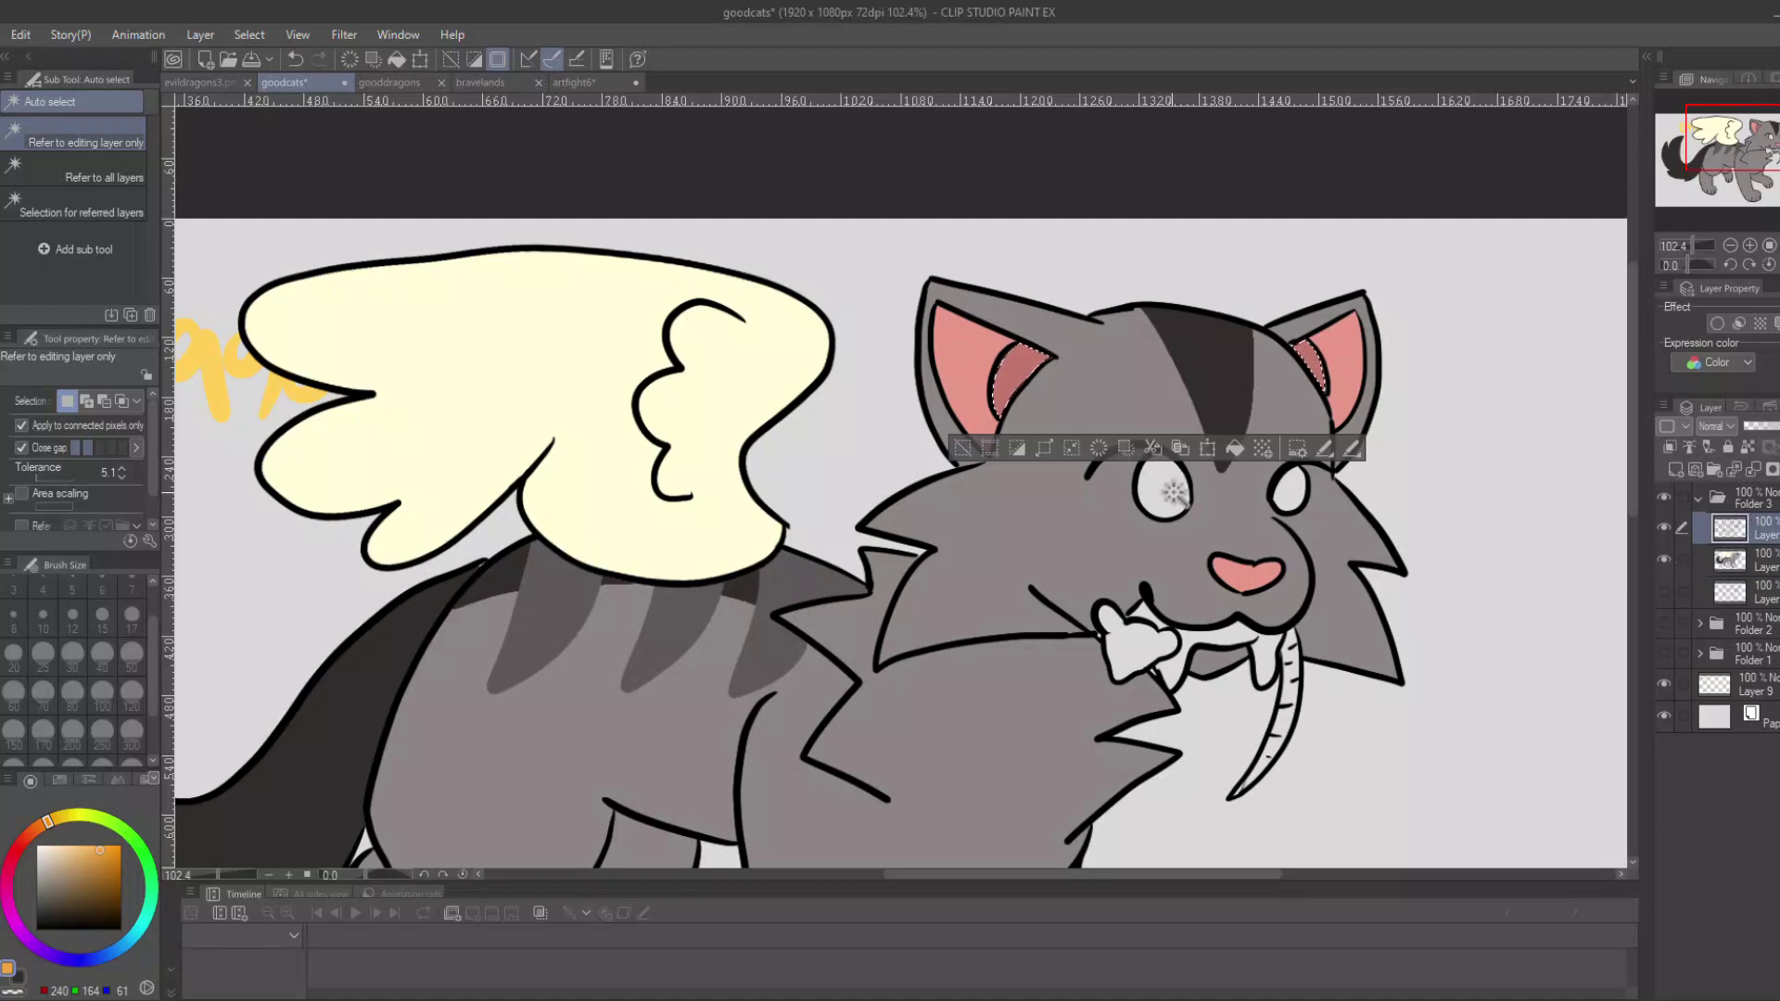
{"action": "left_click", "coordinate": [1167, 490]}
{"action": "left_click", "coordinate": [1289, 492], "text": "shift"}
{"action": "left_click", "coordinate": [1749, 562]}
{"action": "key", "text": "alt+Delete"}
Select the segments of the mouse's hanging tail and fill them on the colour layer with the inner ears' pink.
{"action": "left_click", "coordinate": [1749, 532]}
{"action": "left_click", "coordinate": [1263, 756]}
{"action": "left_click", "coordinate": [1283, 724], "text": "shift"}
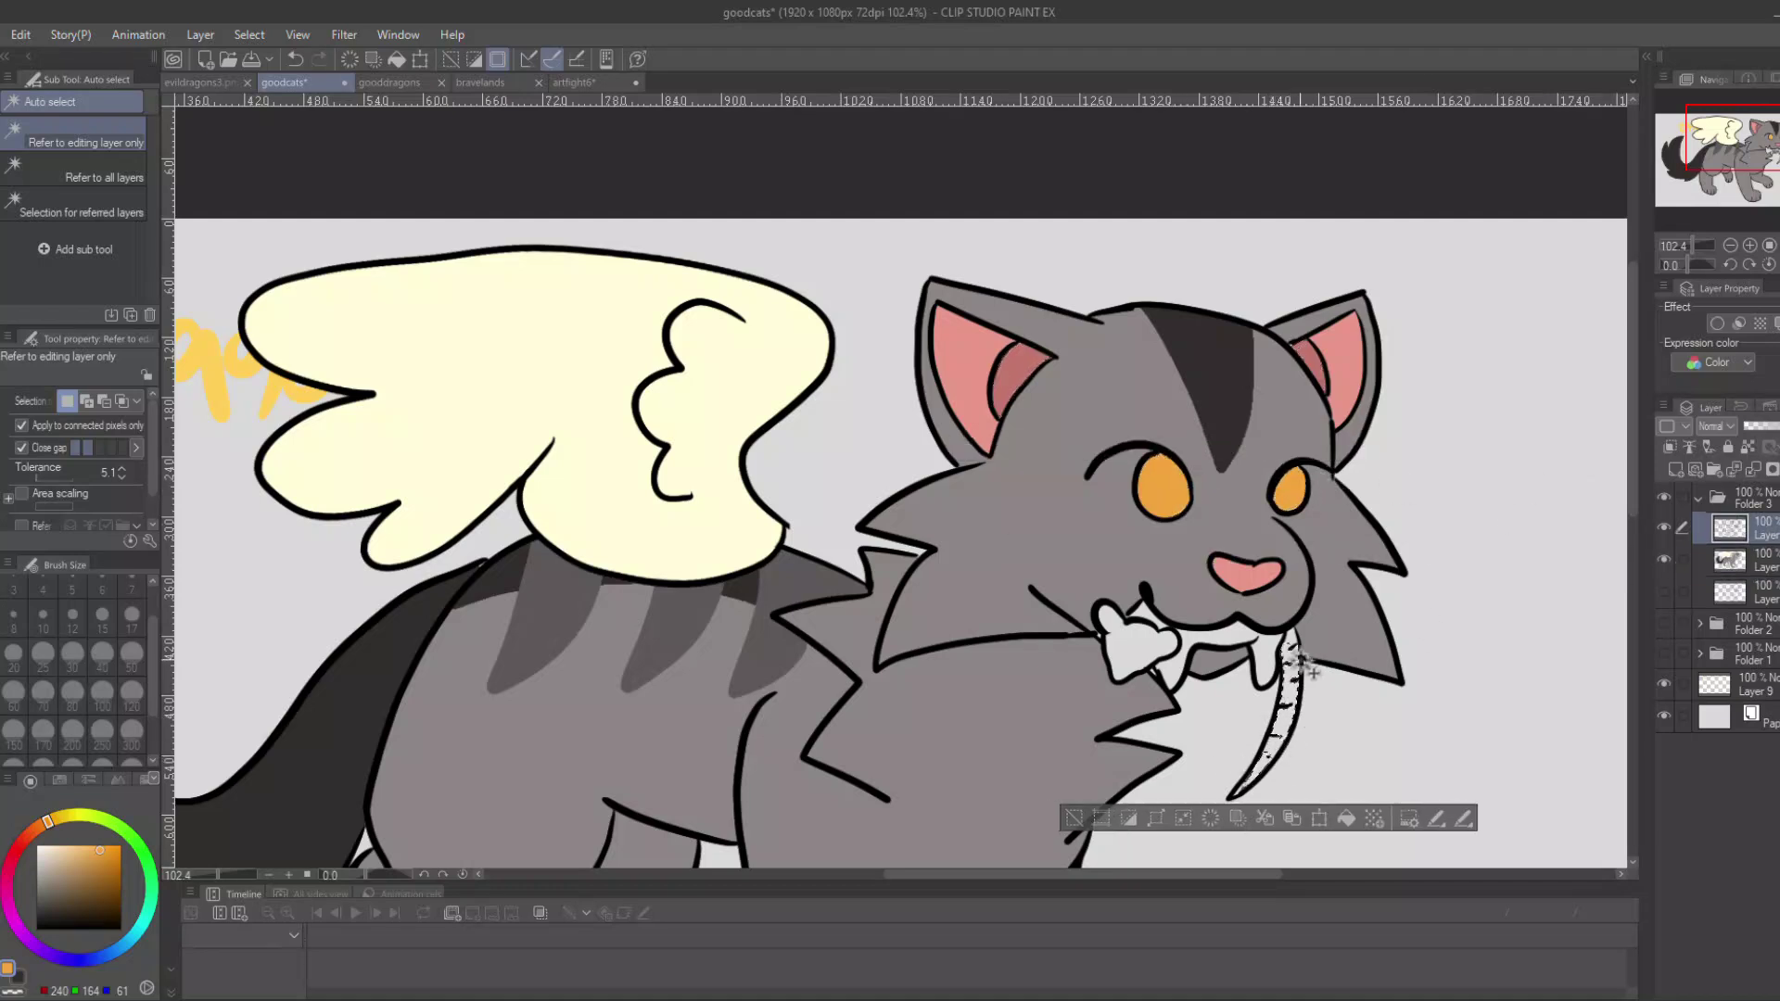
{"action": "left_click", "coordinate": [1243, 787], "text": "shift"}
{"action": "left_click", "coordinate": [1758, 564]}
{"action": "left_click", "coordinate": [1343, 393], "text": "alt"}
{"action": "key", "text": "alt+Delete"}
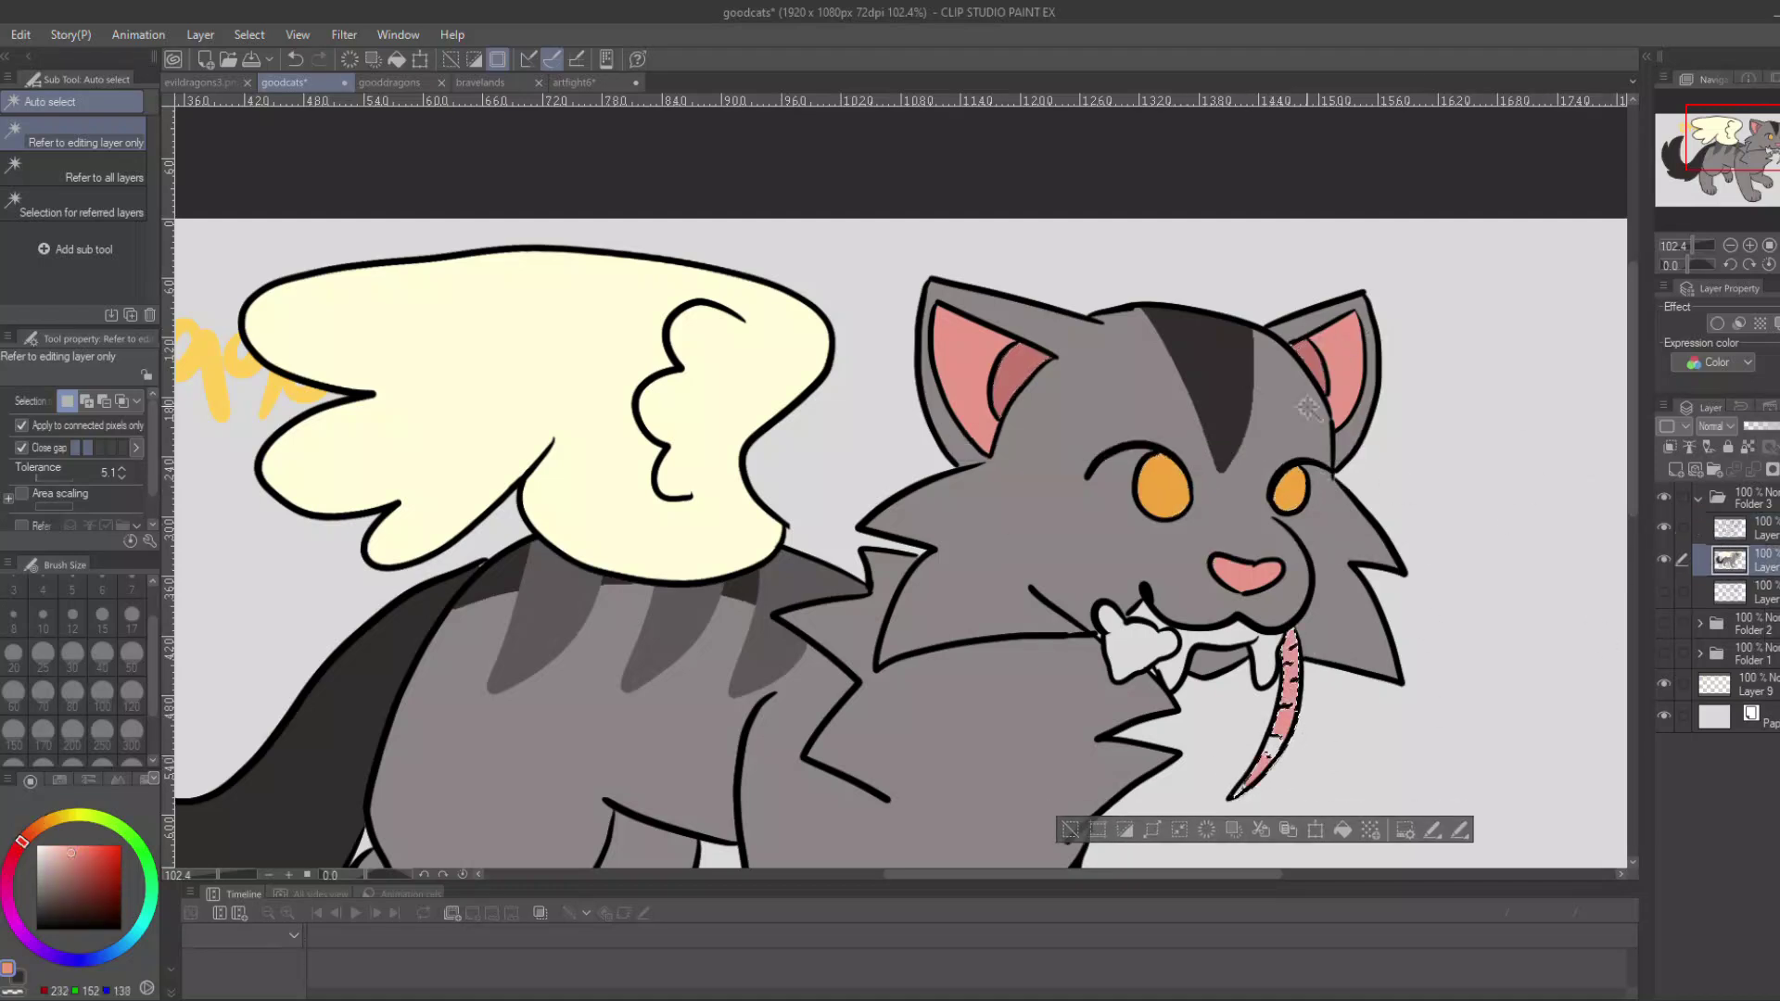
Recolour the inner ears, nose and mouse tail in lighter pink, RGB 240, 179, 168, and clear the selection.
{"action": "left_click", "coordinate": [1747, 532]}
{"action": "left_click", "coordinate": [966, 385], "text": "shift"}
{"action": "left_click", "coordinate": [1240, 579], "text": "shift"}
{"action": "left_click", "coordinate": [1346, 357], "text": "shift"}
{"action": "left_click", "coordinate": [1741, 568]}
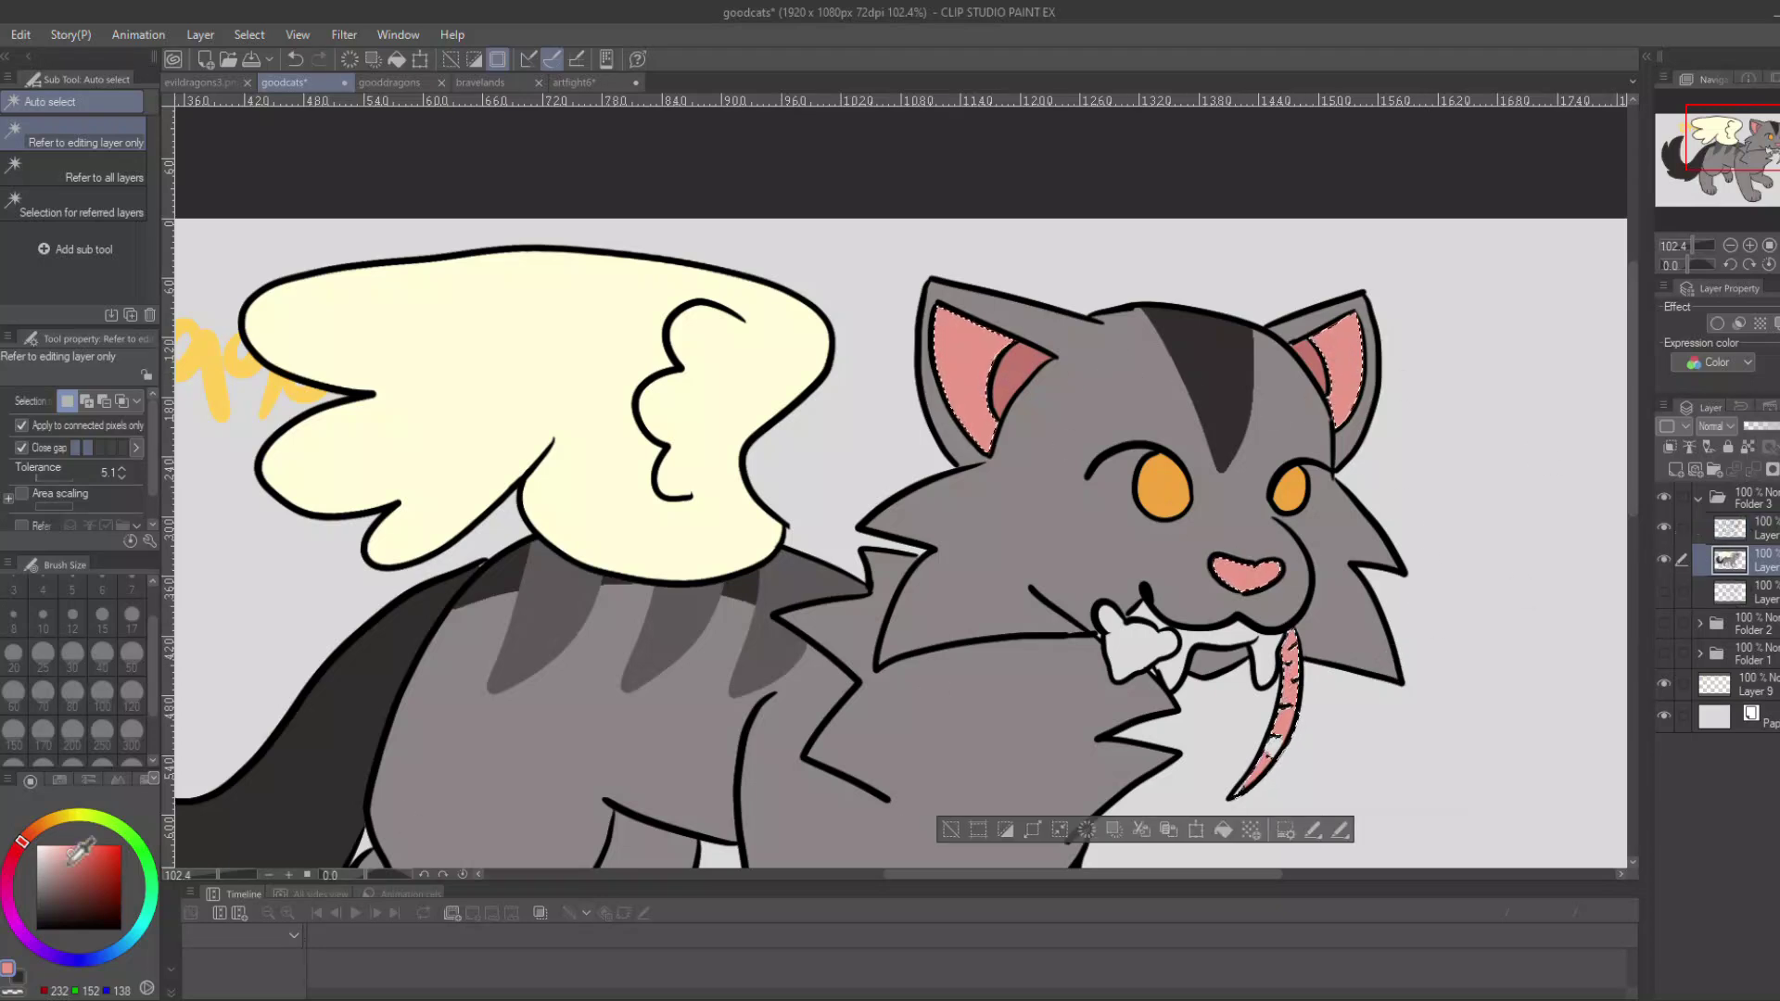
{"action": "left_click", "coordinate": [61, 851]}
{"action": "key", "text": "alt+BackSpace"}
{"action": "key", "text": "ctrl+d"}
{"action": "key", "text": "p"}
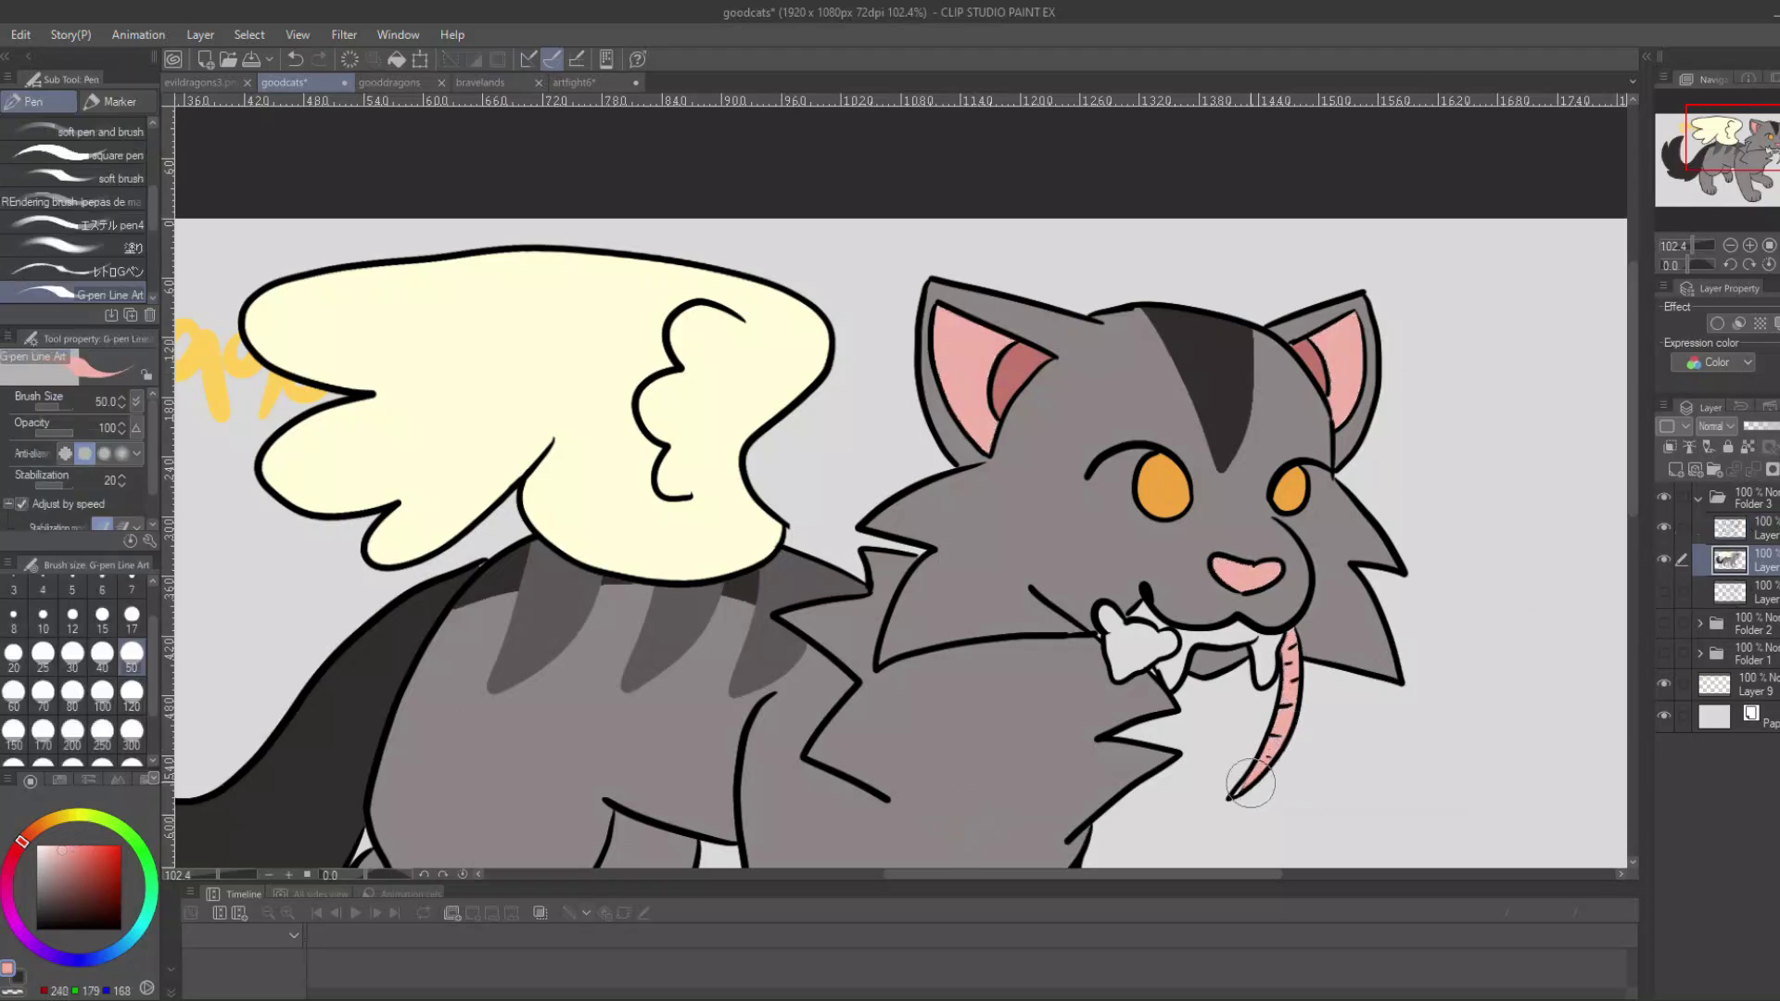
Fill the mouse's body and limbs with the forehead marking's dark grey, RGB 50, 45, 44, and clear the selection.
{"action": "left_click", "coordinate": [1743, 532]}
{"action": "key", "text": "w"}
{"action": "left_click", "coordinate": [1119, 638]}
{"action": "left_click", "coordinate": [1146, 611], "text": "shift"}
{"action": "left_click", "coordinate": [1172, 665], "text": "shift"}
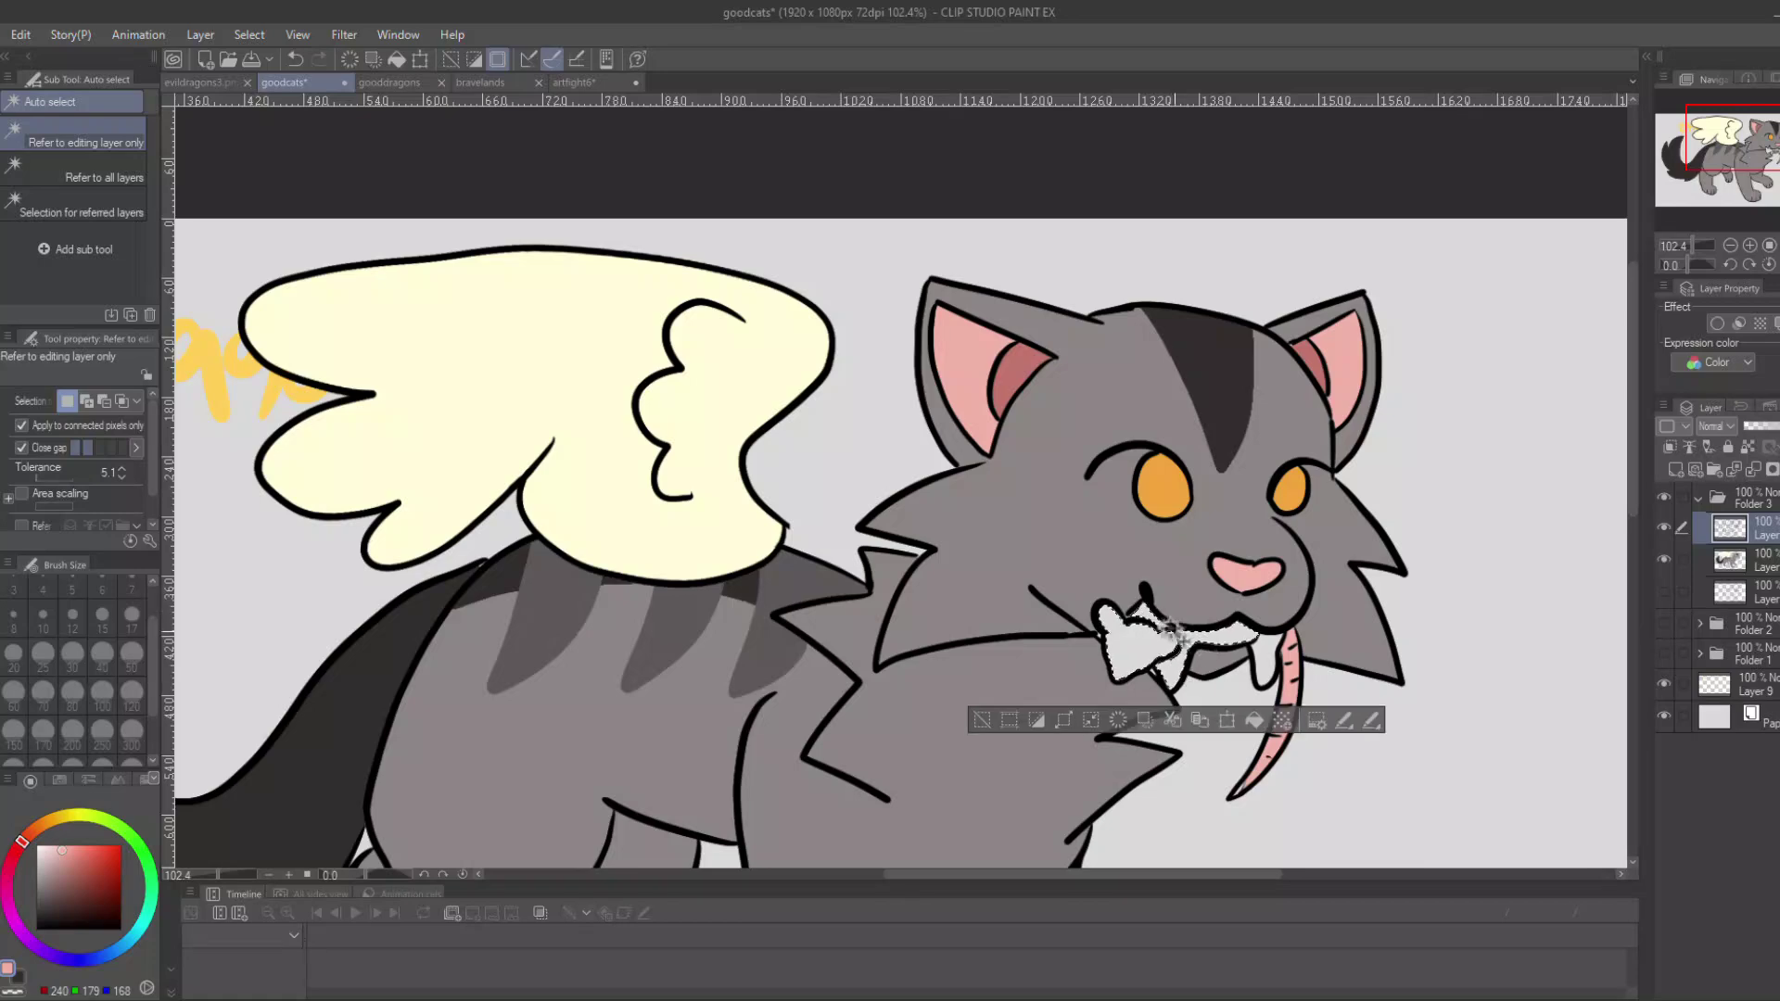
{"action": "left_click", "coordinate": [1265, 657], "text": "shift"}
{"action": "left_click", "coordinate": [1731, 565]}
{"action": "left_click", "coordinate": [1235, 340], "text": "alt"}
{"action": "key", "text": "alt+BackSpace"}
{"action": "double_click", "coordinate": [996, 721]}
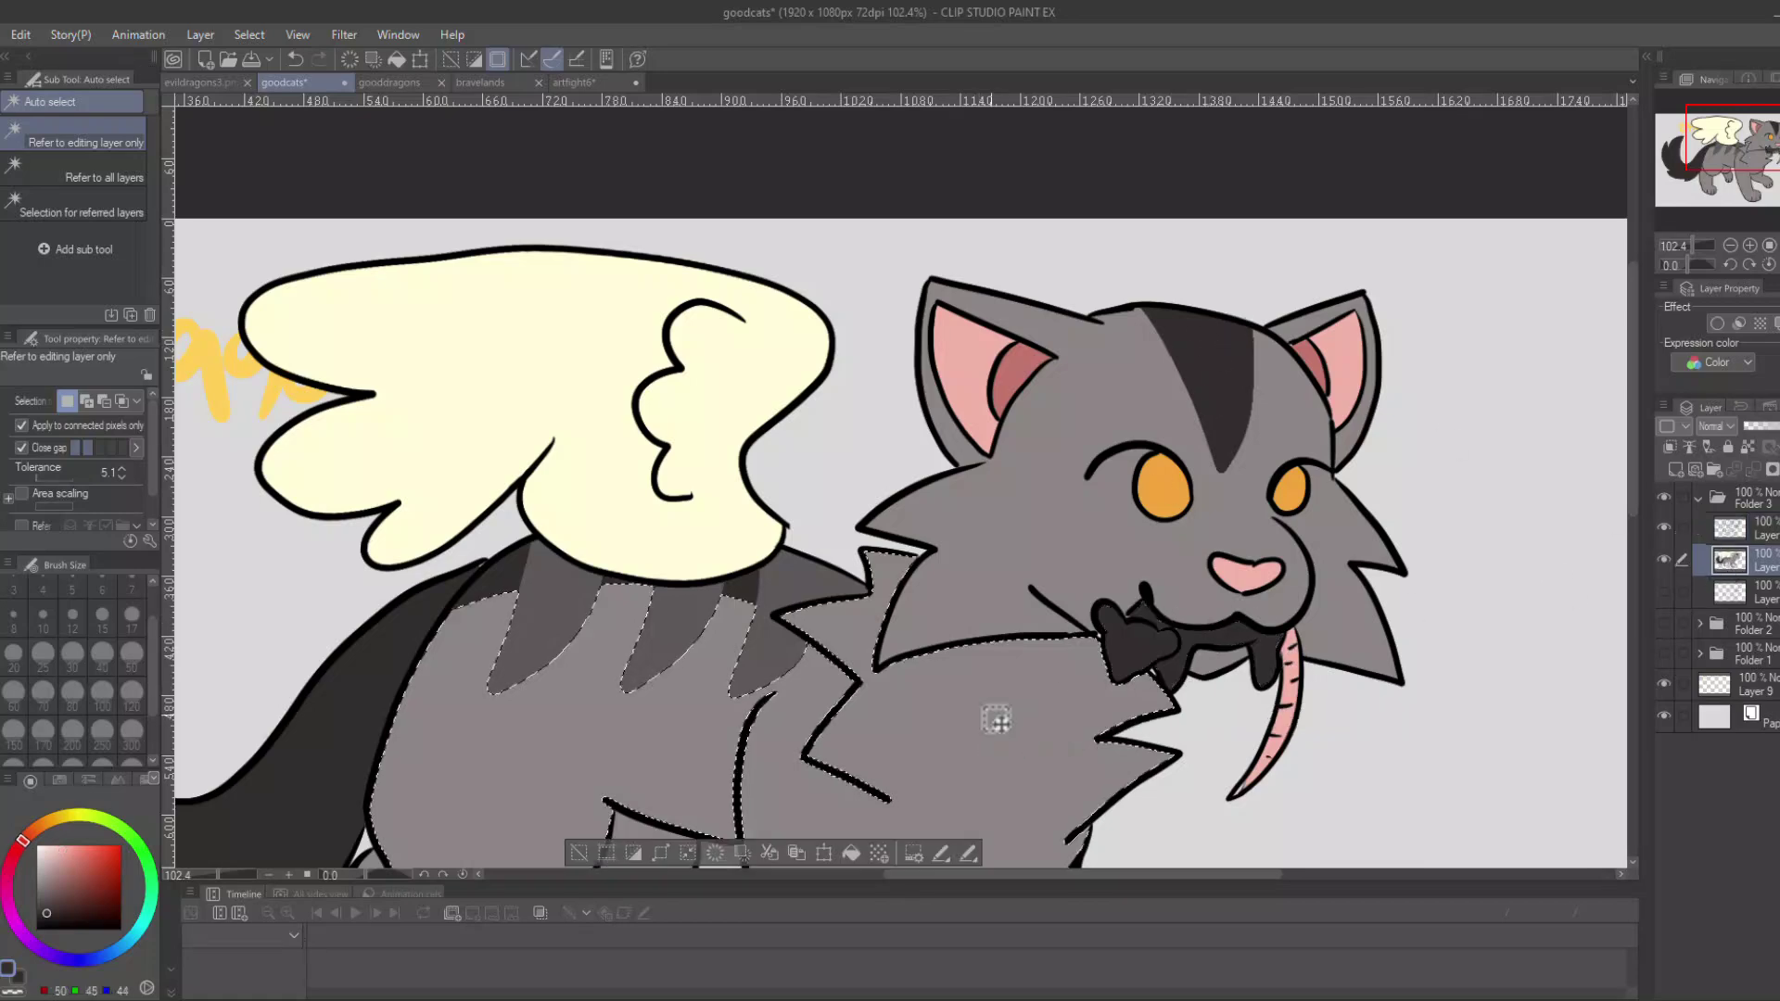
{"action": "left_click", "coordinate": [580, 854]}
On a new layer, paint highlights on the near ear, cheek, neck fur and back in the yellow of the lettering, RGB 255, 207, 88.
{"action": "left_click_drag", "start_coordinate": [1749, 148], "coordinate": [1698, 151]}
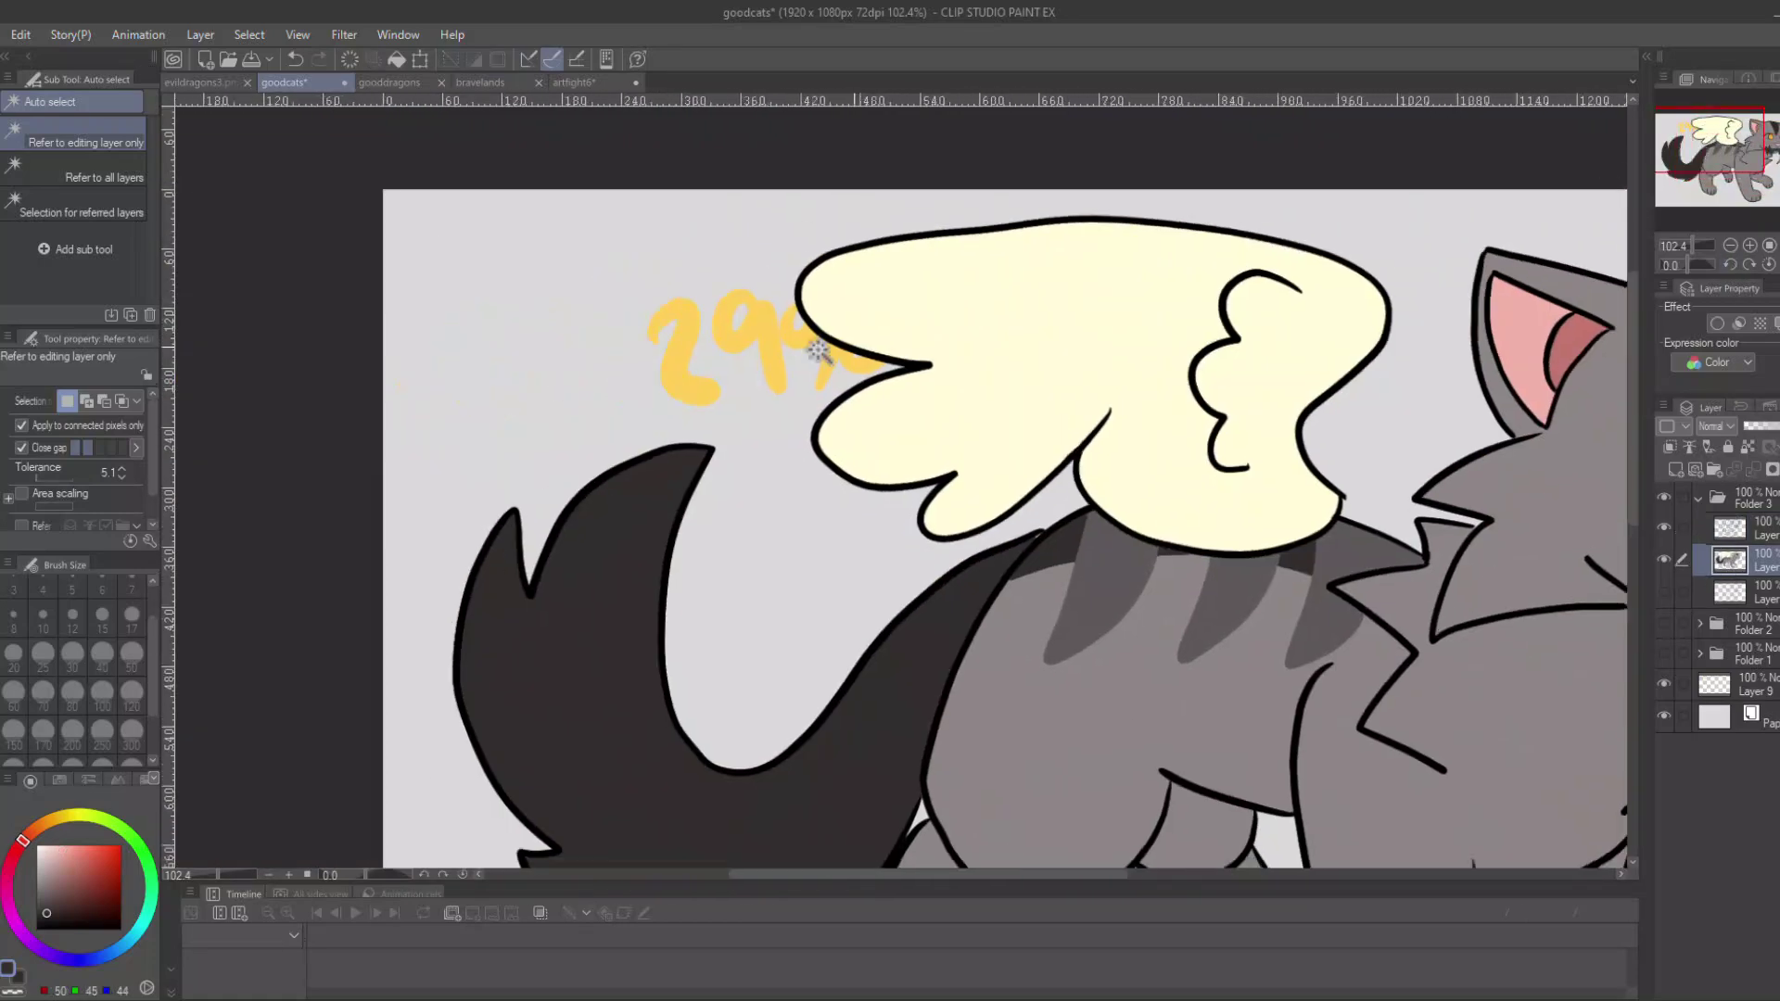
{"action": "left_click", "coordinate": [823, 366], "text": "alt"}
{"action": "left_click", "coordinate": [1681, 471]}
{"action": "left_click", "coordinate": [1725, 145]}
{"action": "left_click", "coordinate": [1, 282]}
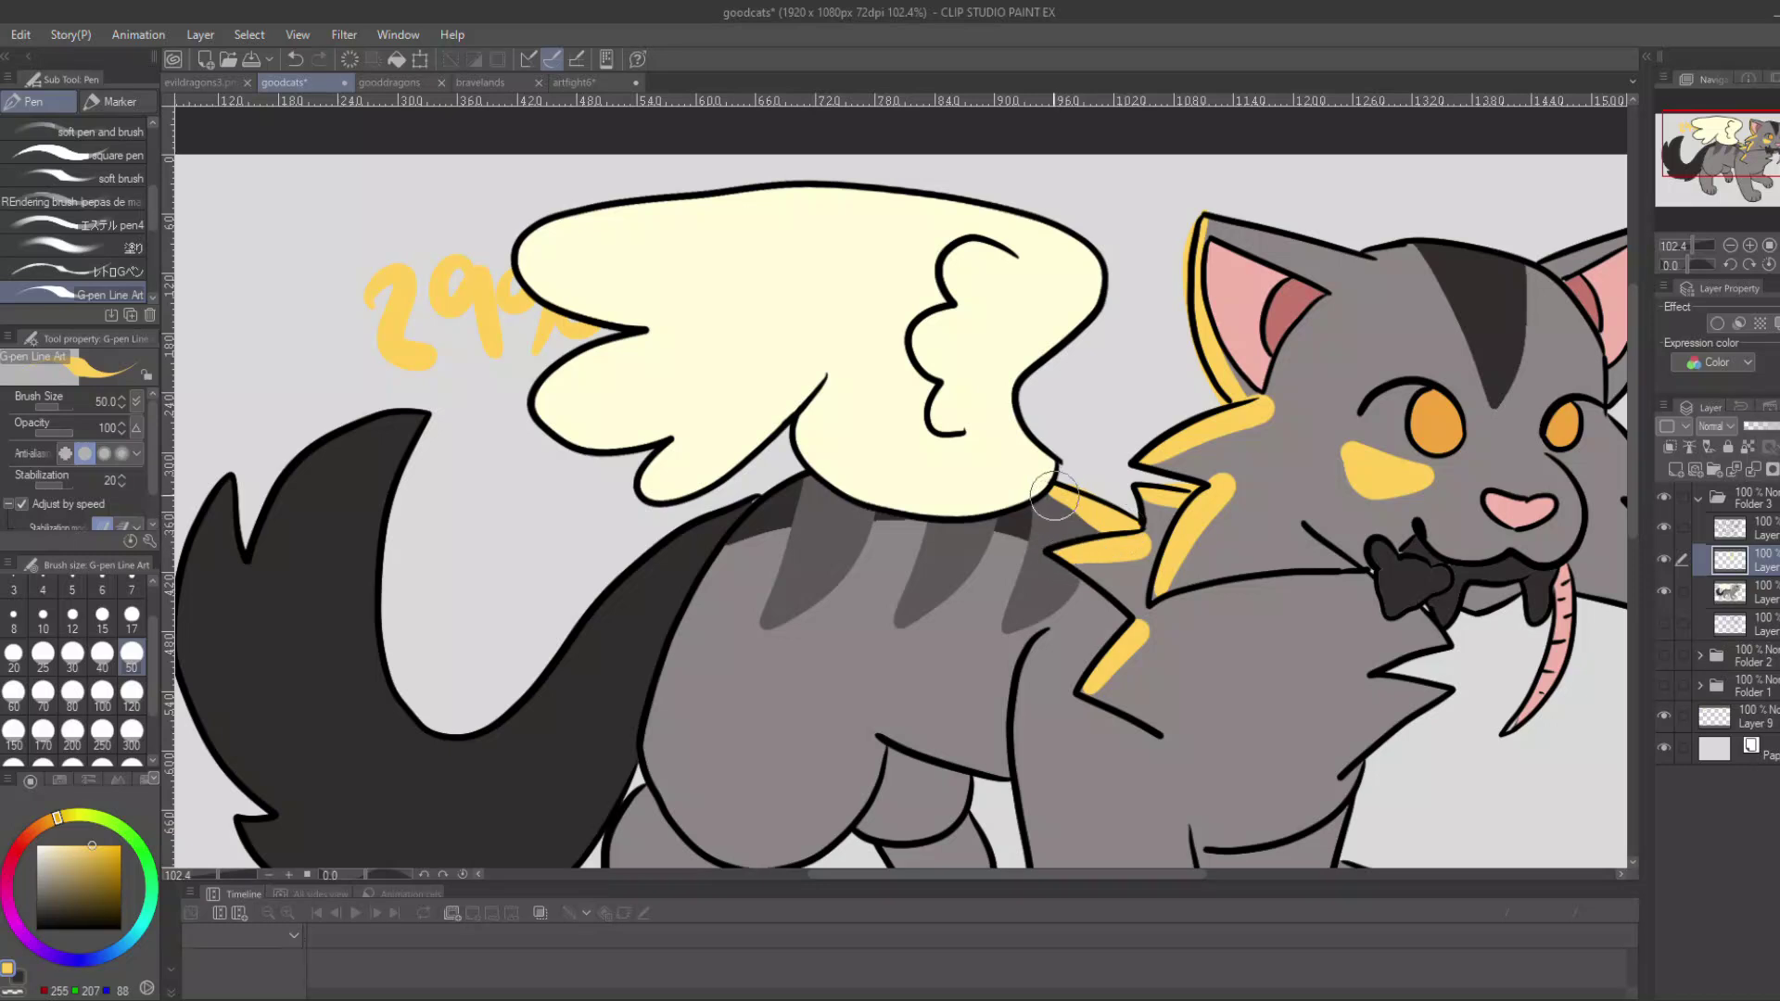
{"action": "left_click_drag", "start_coordinate": [803, 516], "coordinate": [793, 482]}
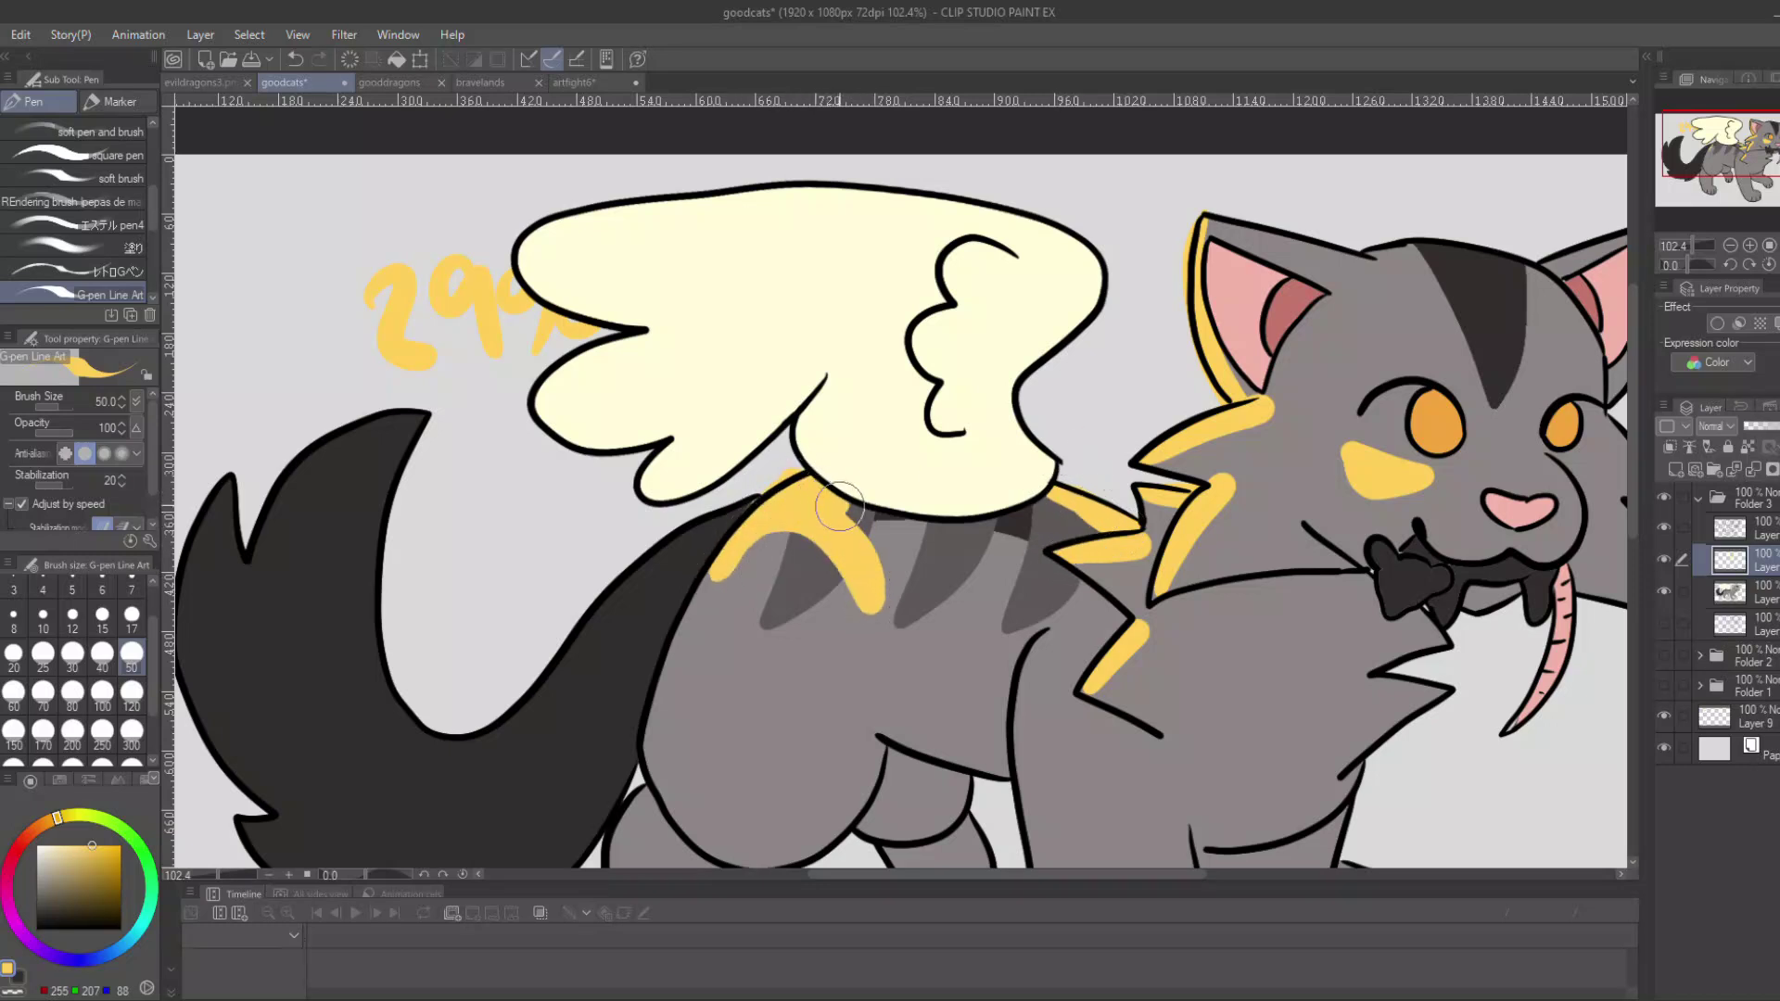
Paint yellow highlights along the shoulder and front leg, the tail's inner curve and the far ear.
{"action": "left_click", "coordinate": [1737, 145]}
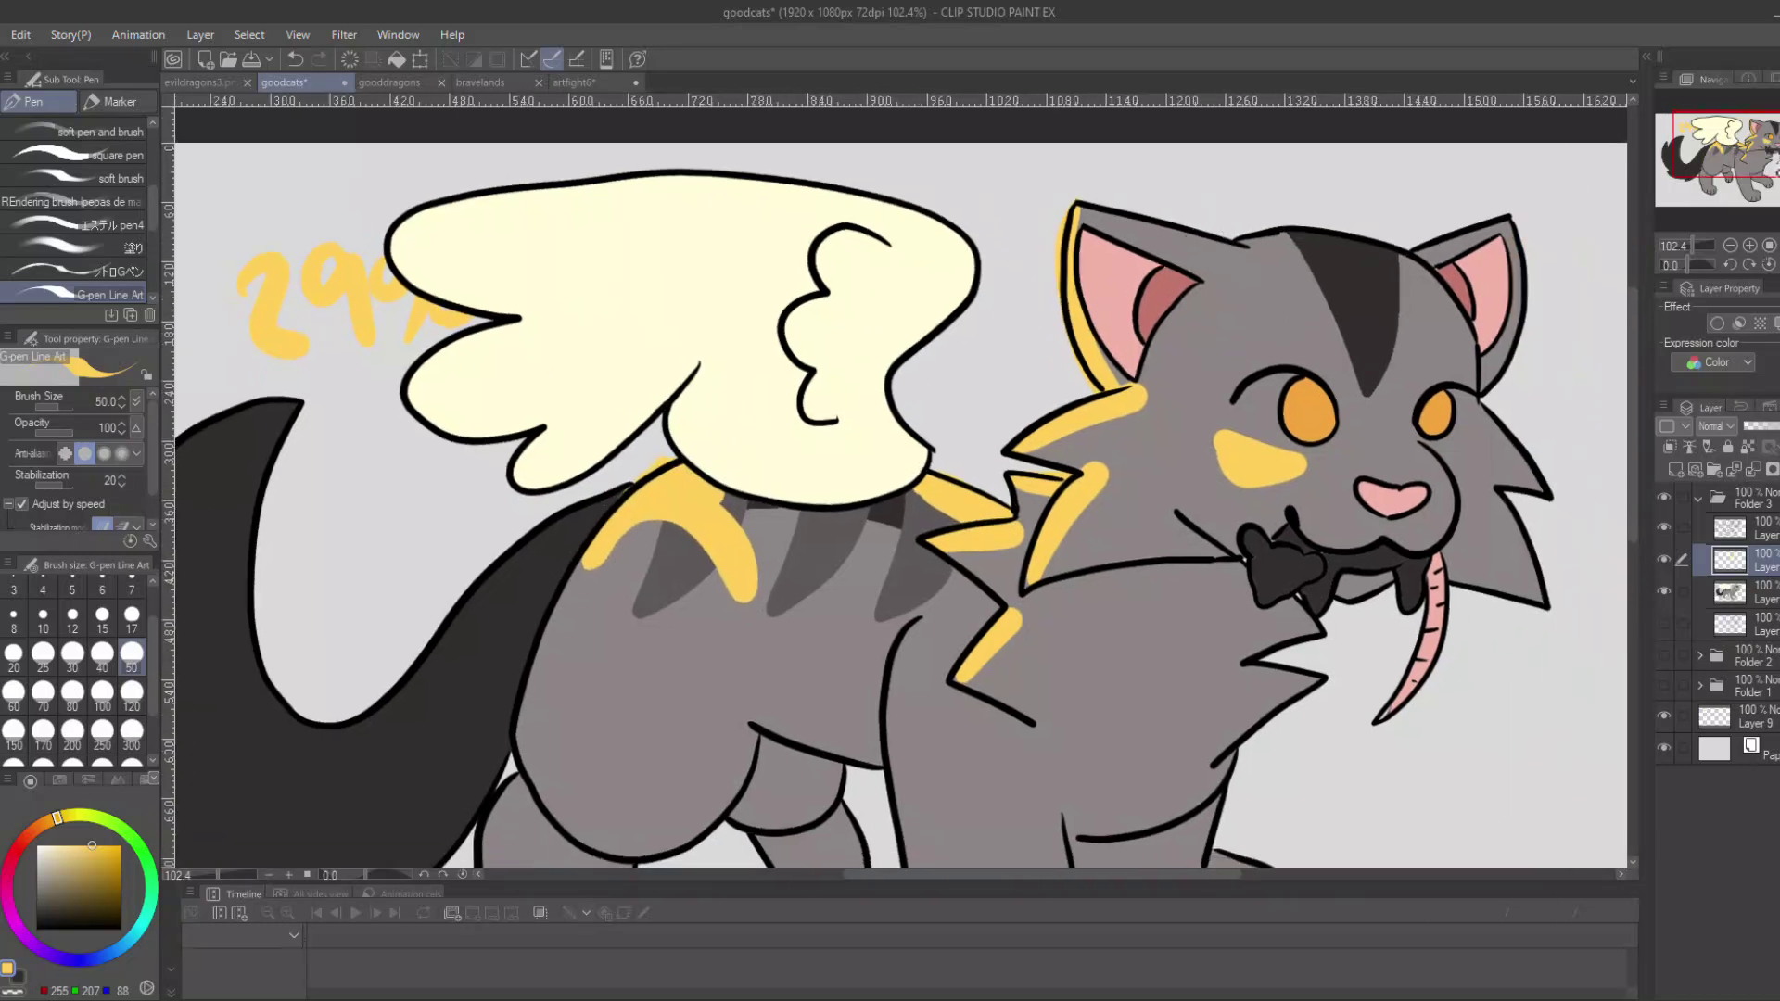
{"action": "left_click_drag", "start_coordinate": [999, 567], "coordinate": [1101, 373]}
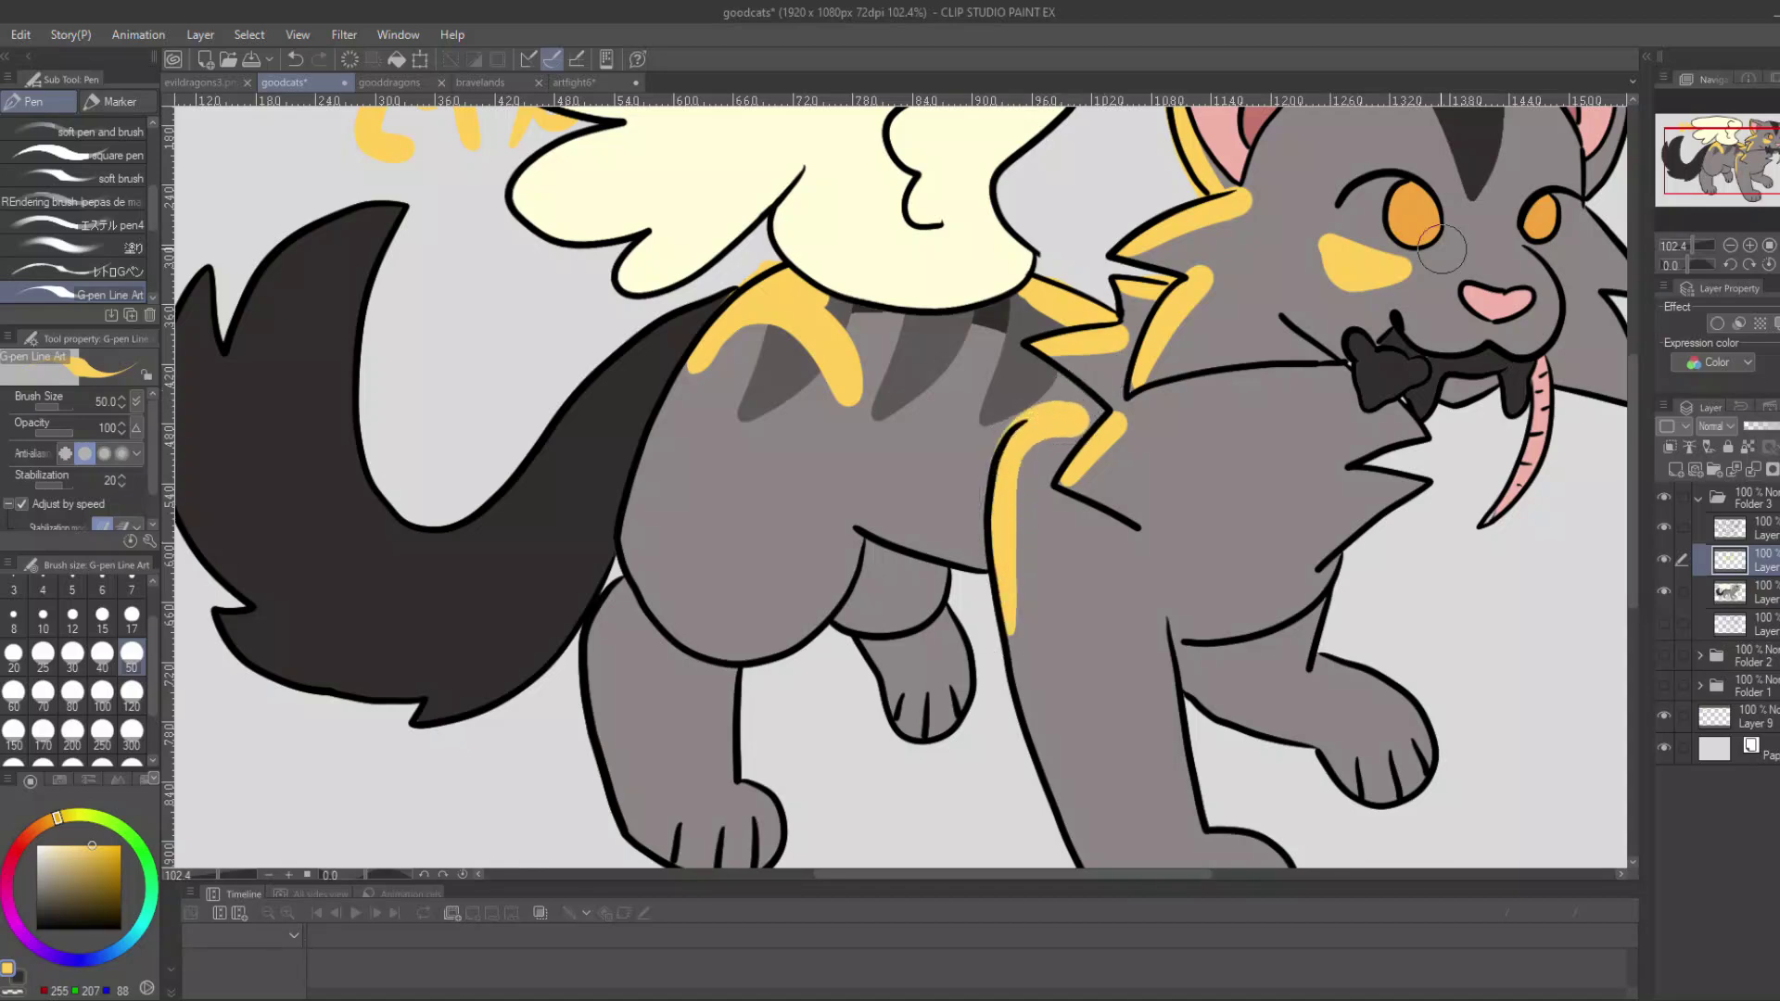
{"action": "mouse_move", "coordinate": [410, 199]}
{"action": "left_mouse_down"}
{"action": "mouse_move", "coordinate": [795, 231]}
{"action": "mouse_move", "coordinate": [954, 446]}
{"action": "left_mouse_up"}
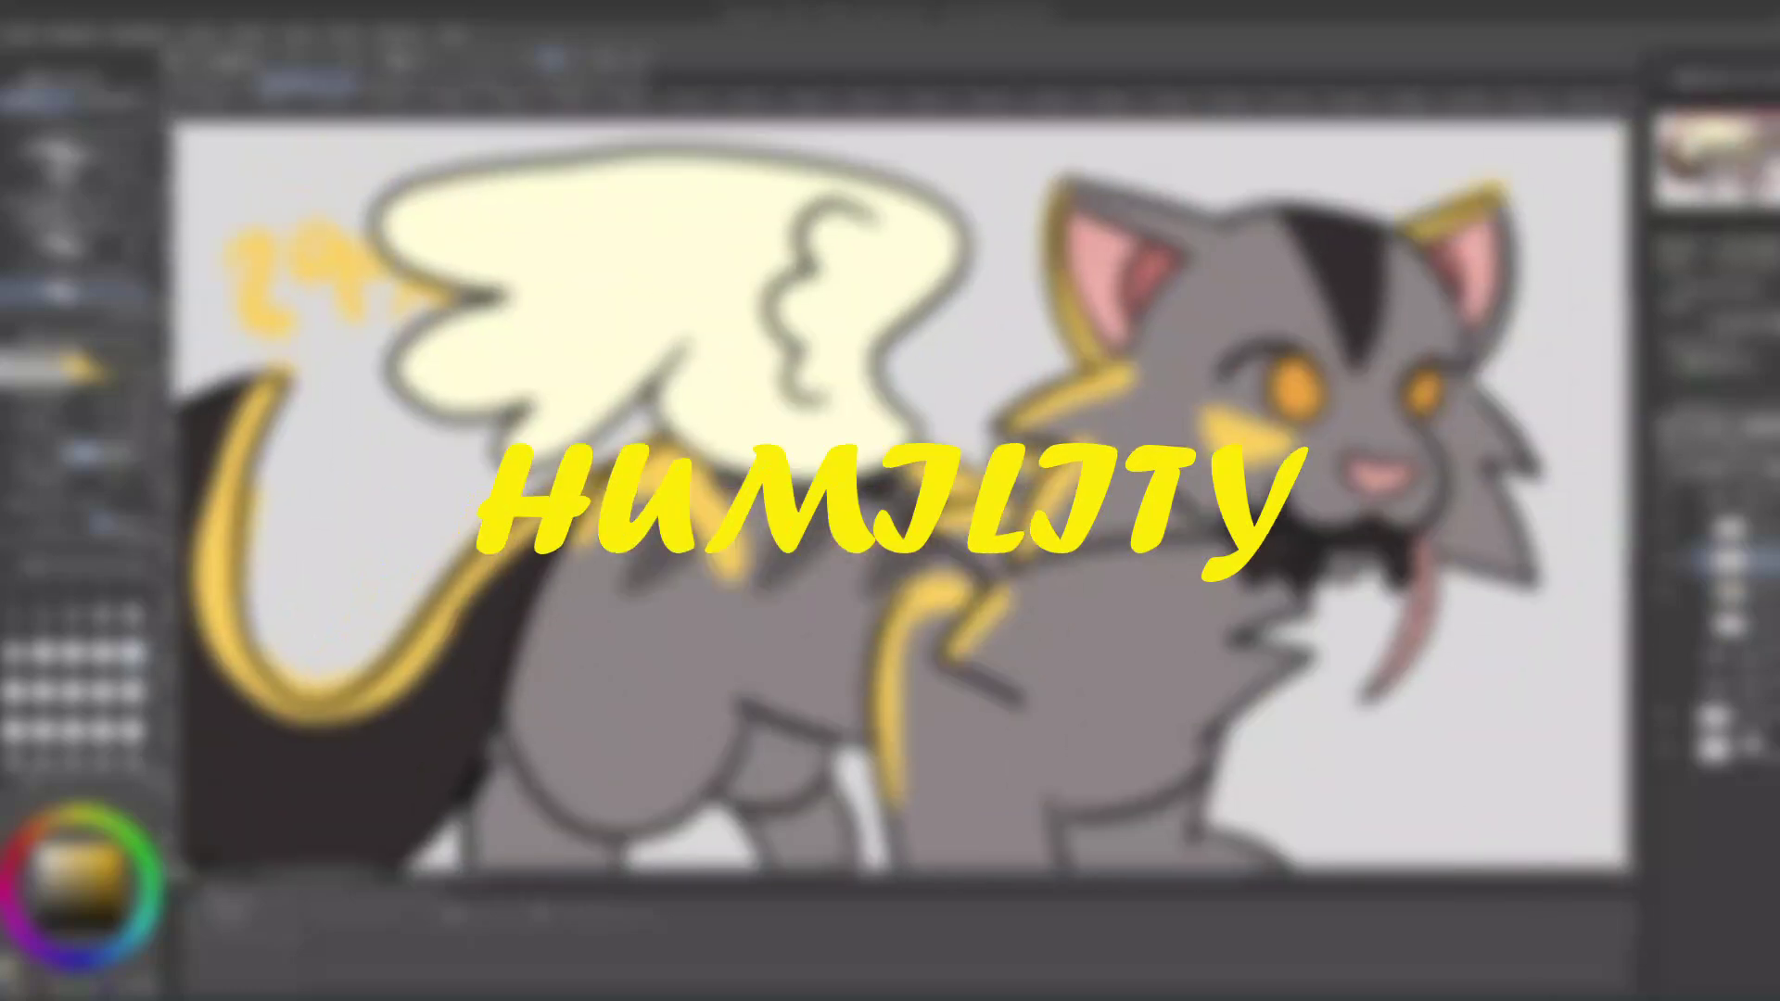
Clip the highlight layer to the colour layer, set its blending mode to Add and its opacity to 29%.
{"action": "left_click_drag", "start_coordinate": [1706, 146], "coordinate": [1726, 155]}
{"action": "left_click", "coordinate": [1706, 425]}
{"action": "left_click", "coordinate": [1726, 653]}
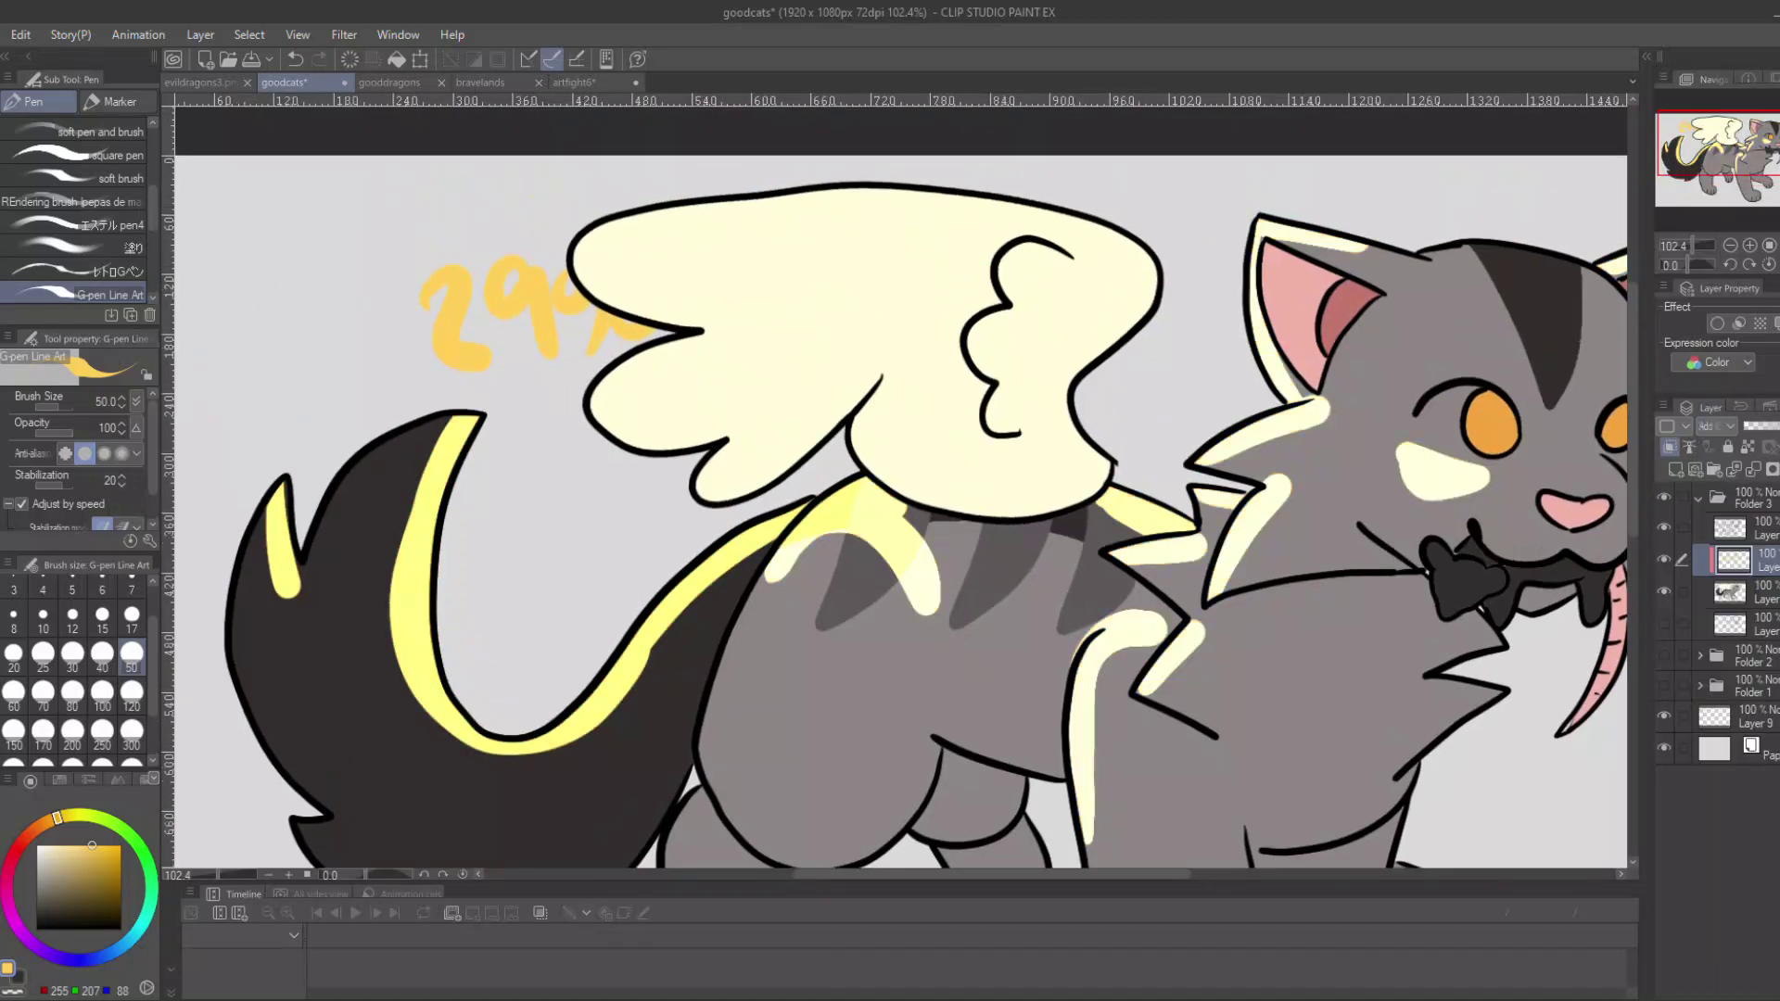
{"action": "left_click_drag", "start_coordinate": [1771, 426], "coordinate": [1748, 426]}
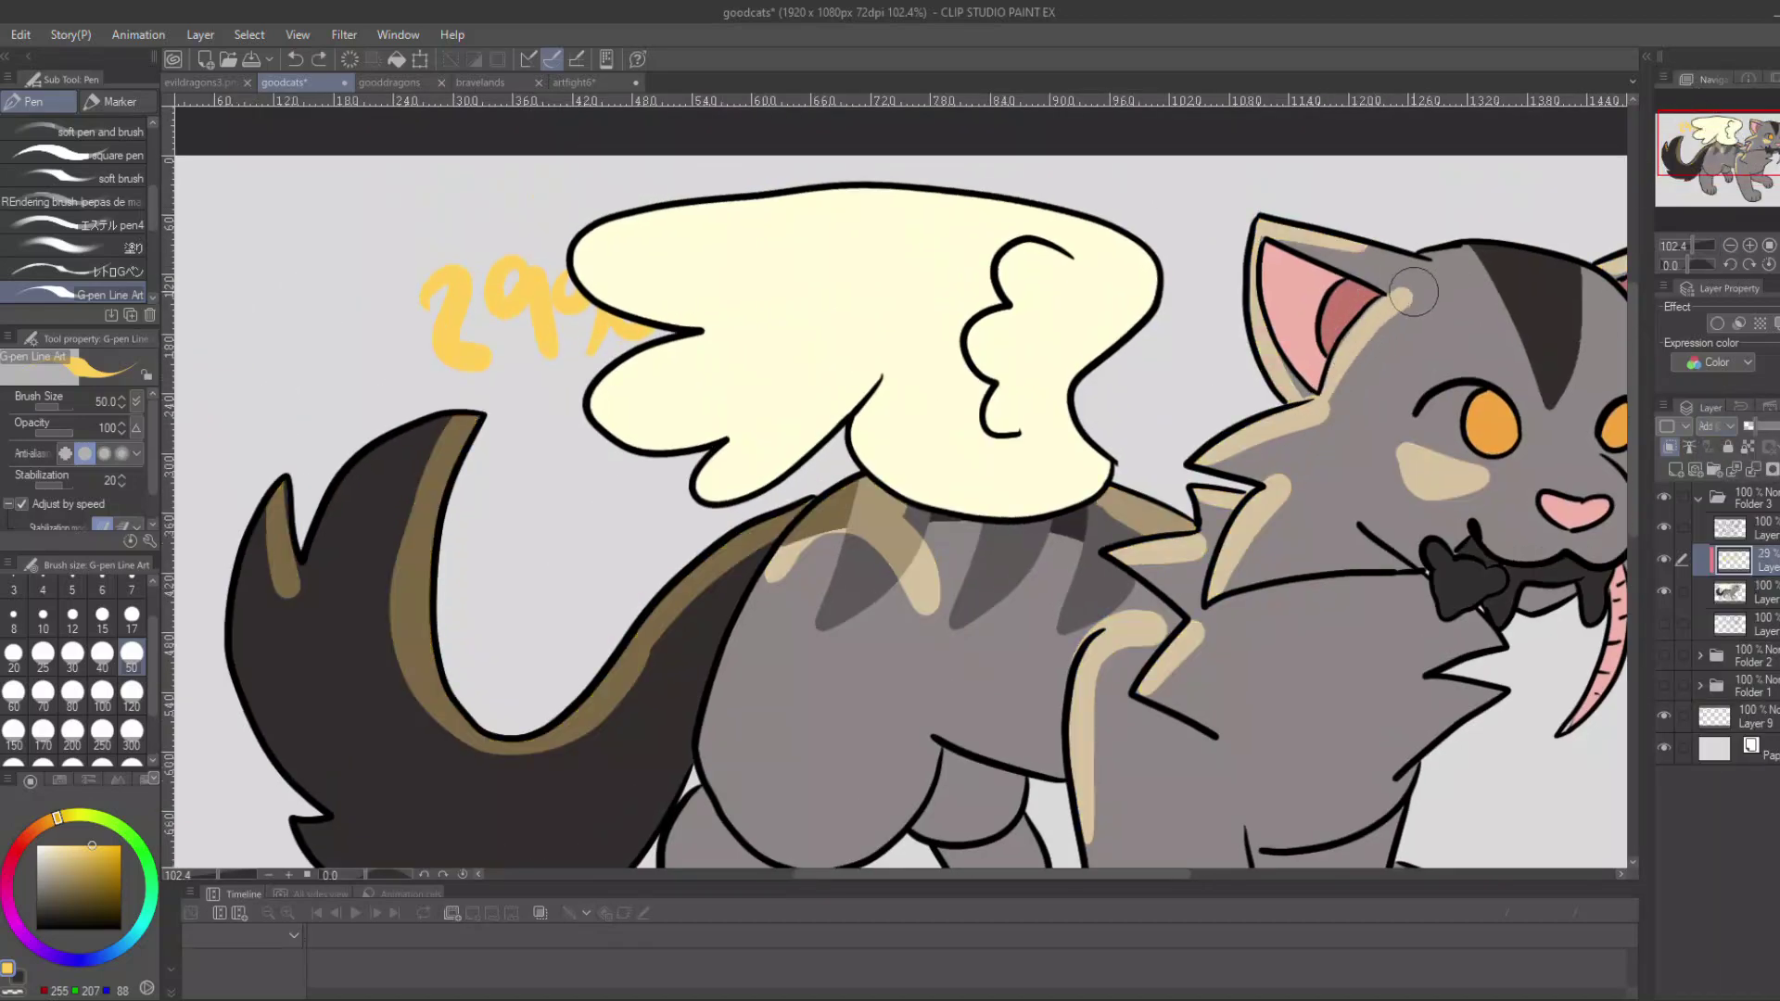
Add further highlights beside the near ear's base and on the muzzle.
{"action": "left_click_drag", "start_coordinate": [1733, 147], "coordinate": [1738, 152]}
{"action": "key", "text": "h"}
{"action": "key", "text": "h"}
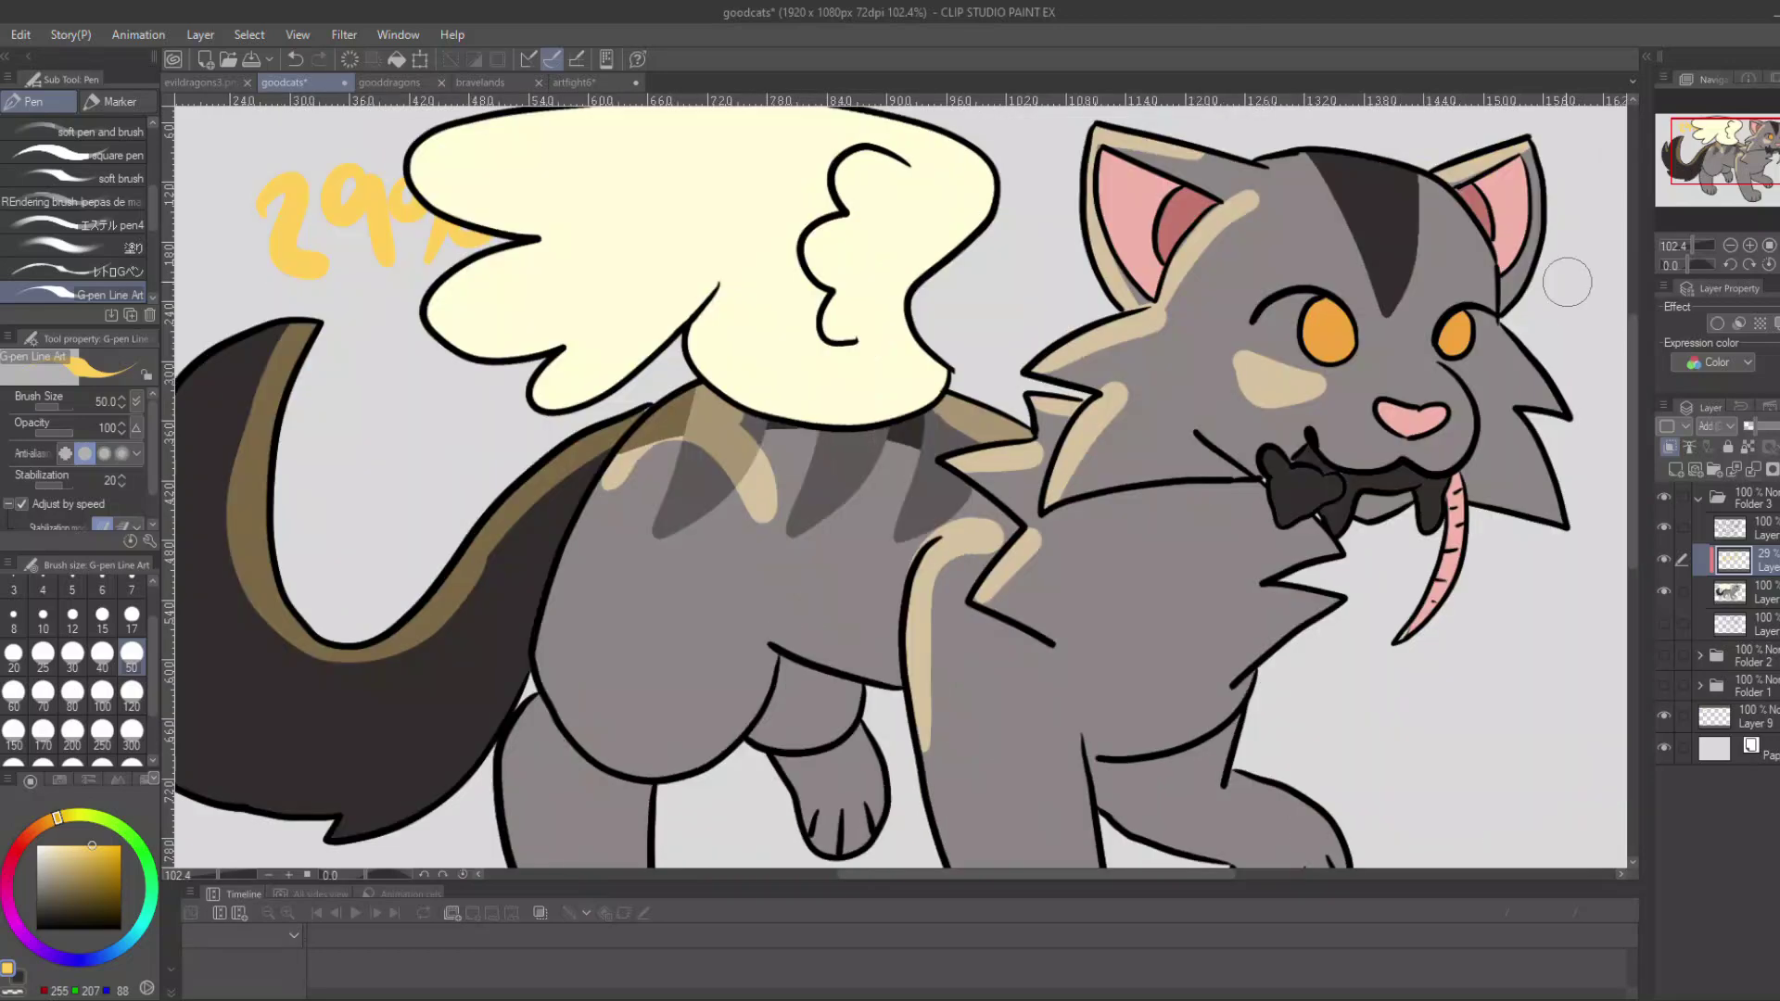
Fill the whole cat's silhouette with black on a new layer beneath the colour layer, and clear the selection.
{"action": "key", "text": "w"}
{"action": "left_click", "coordinate": [1520, 668]}
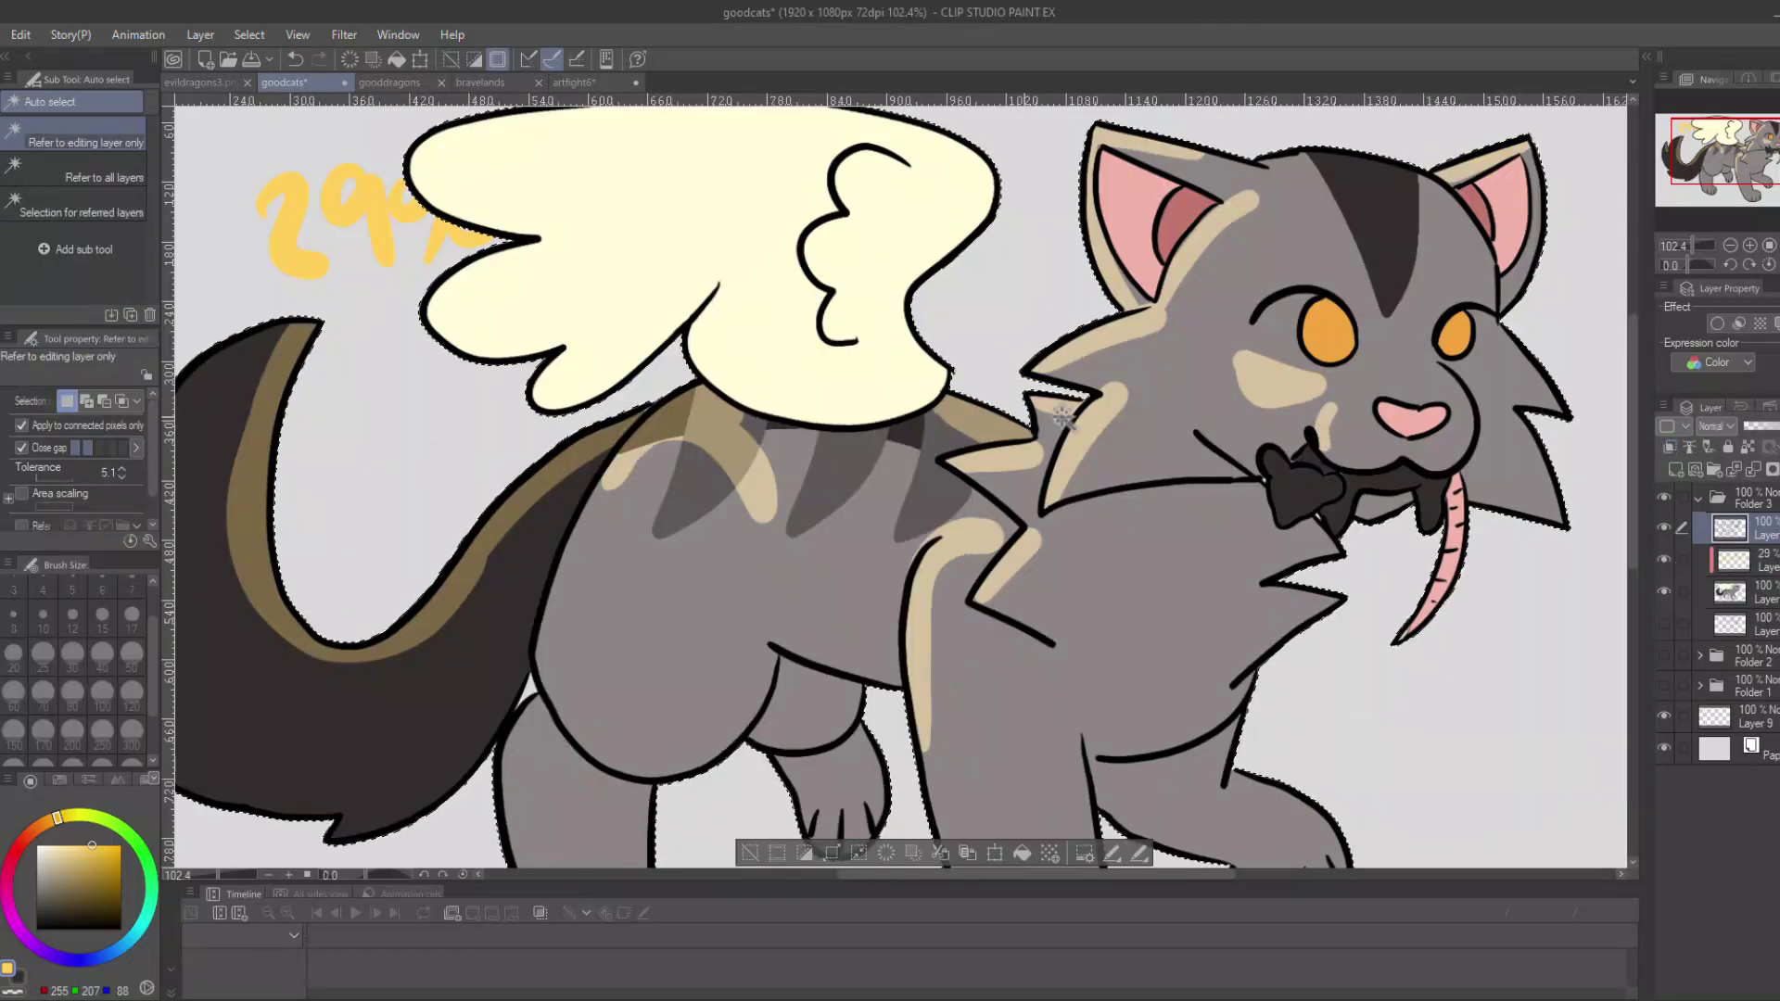
{"action": "left_click", "coordinate": [1738, 621]}
{"action": "left_click", "coordinate": [1677, 471]}
{"action": "left_click", "coordinate": [805, 853]}
{"action": "left_click_drag", "start_coordinate": [109, 916], "coordinate": [174, 961]}
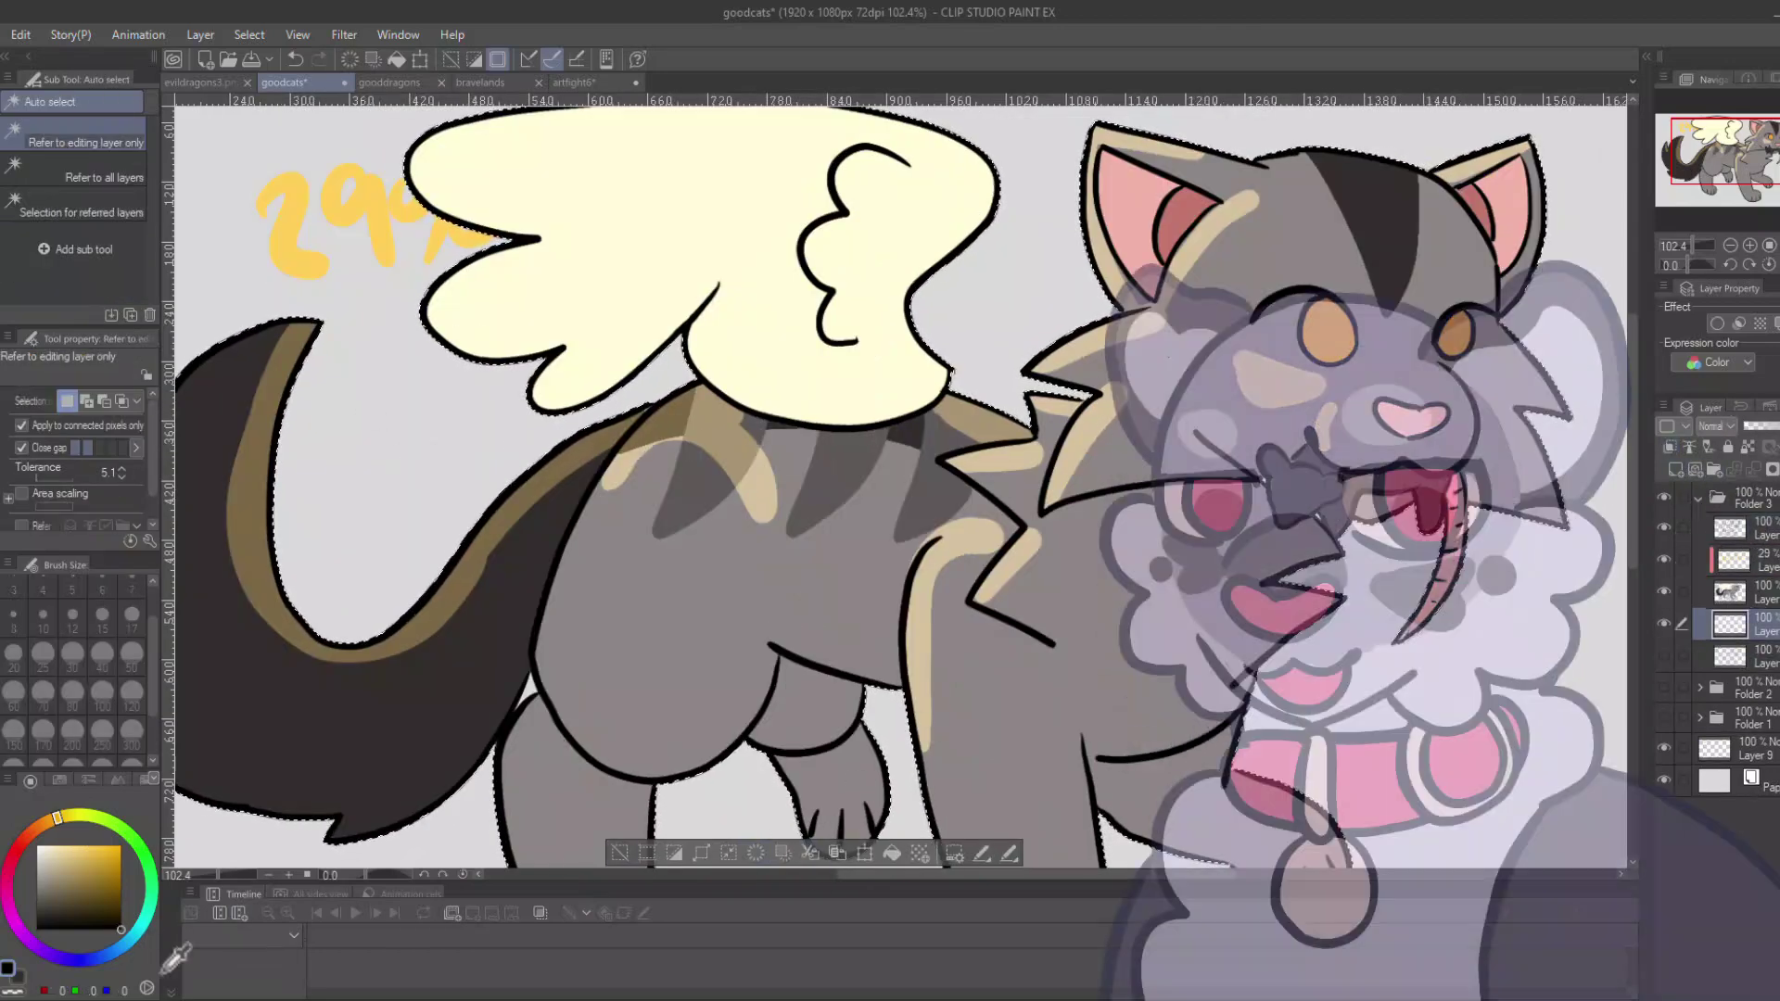
{"action": "left_click", "coordinate": [889, 853]}
{"action": "left_click", "coordinate": [617, 853]}
Erase the black in the gap between tail and hind leg, and give the silhouette layer a white border effect.
{"action": "key", "text": "e"}
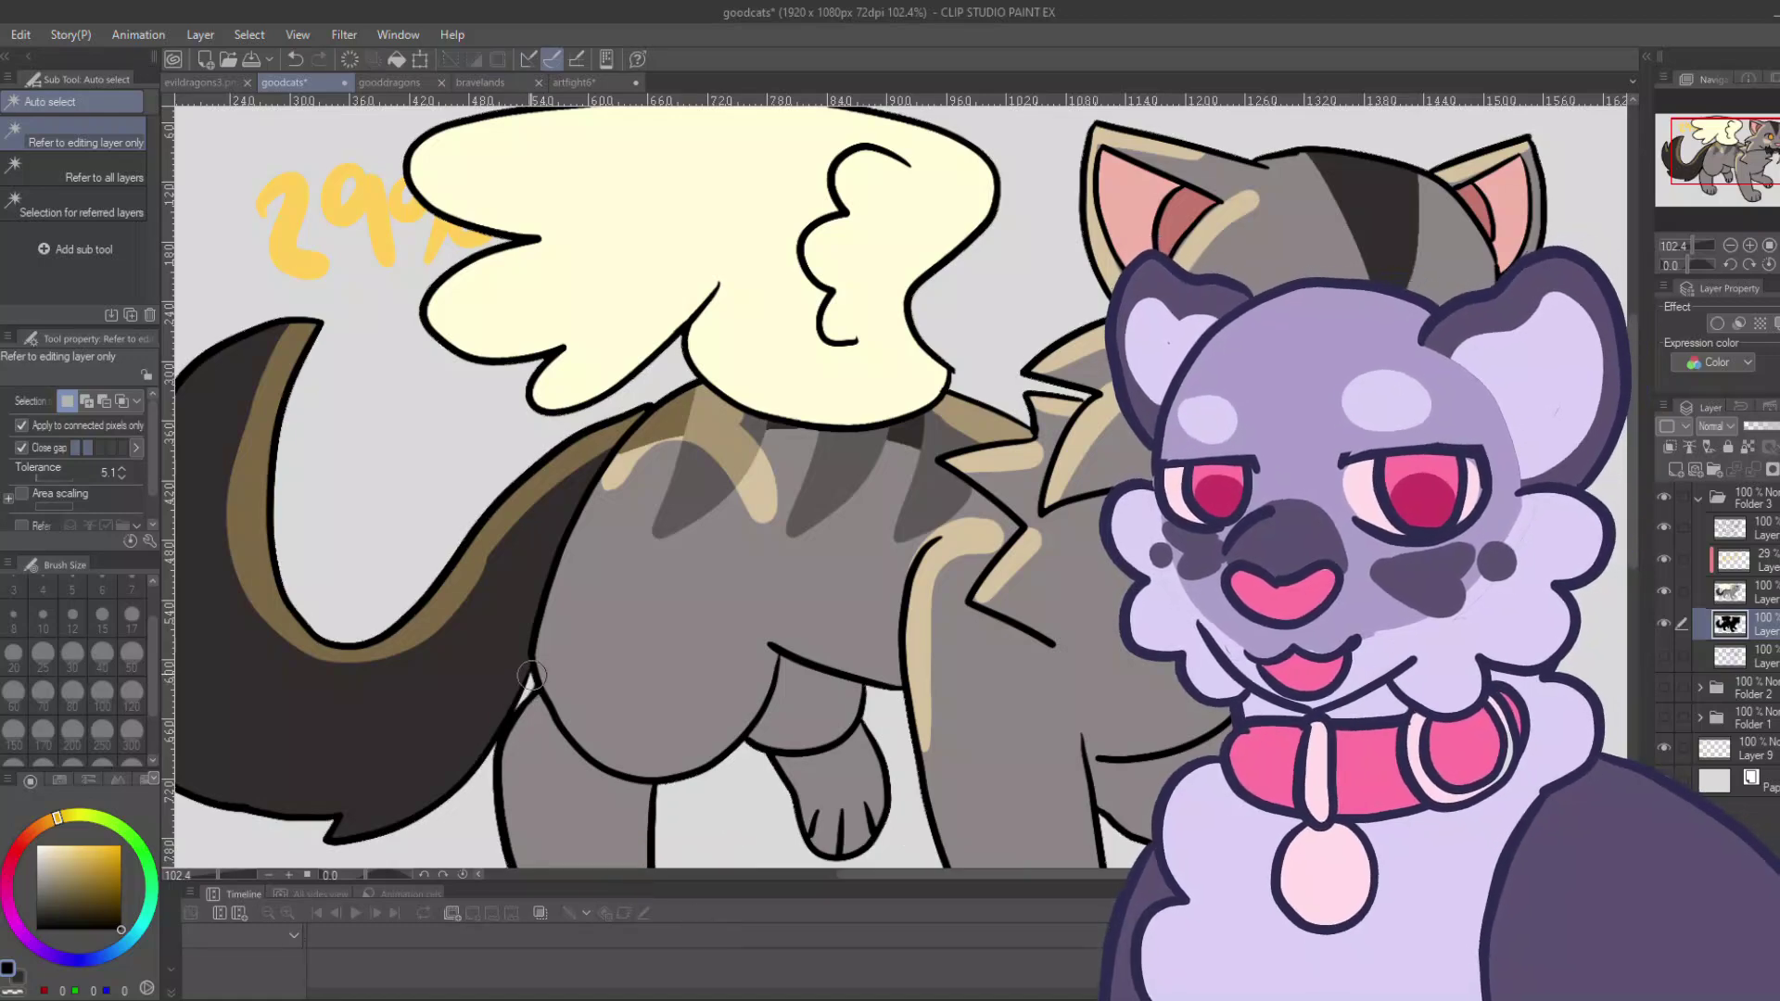
{"action": "left_click", "coordinate": [1717, 322]}
{"action": "left_click_drag", "start_coordinate": [1700, 245], "coordinate": [1691, 243]}
Add a new layer clipped to the line art and fill it with dark grey to soften the outlines.
{"action": "left_click", "coordinate": [1735, 529]}
{"action": "left_click", "coordinate": [1676, 471]}
{"action": "key", "text": "g"}
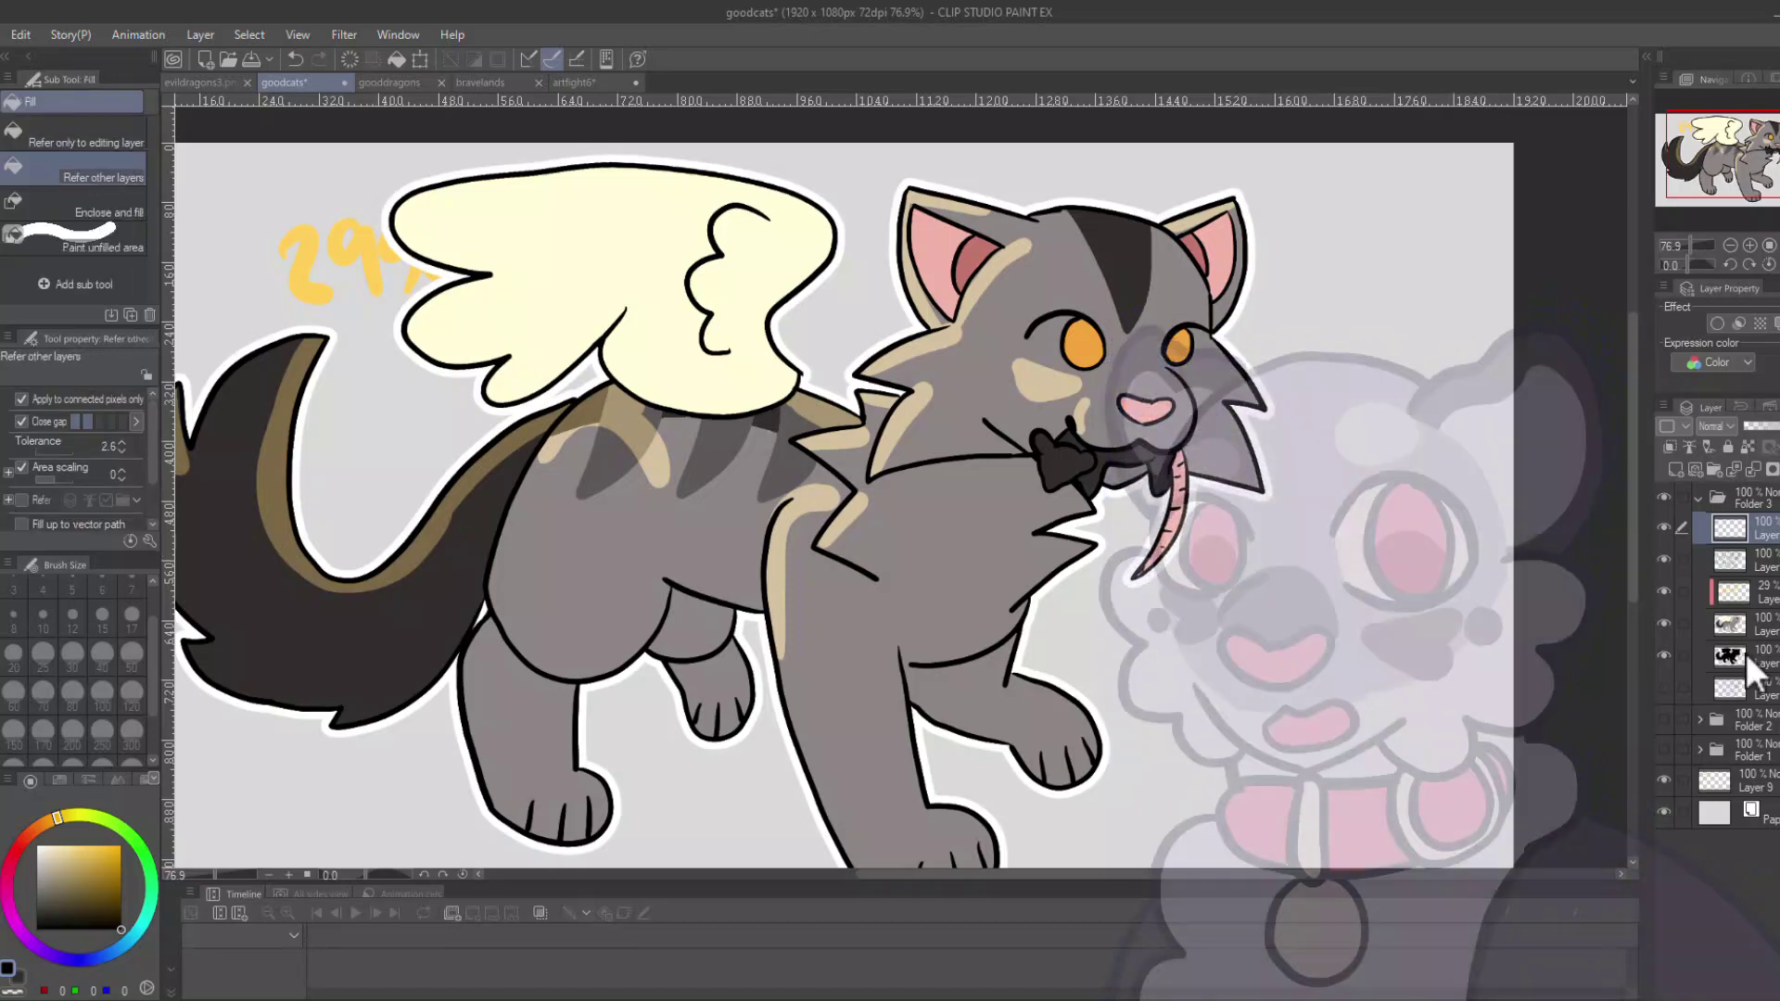
{"action": "left_click", "coordinate": [1026, 516], "text": "alt"}
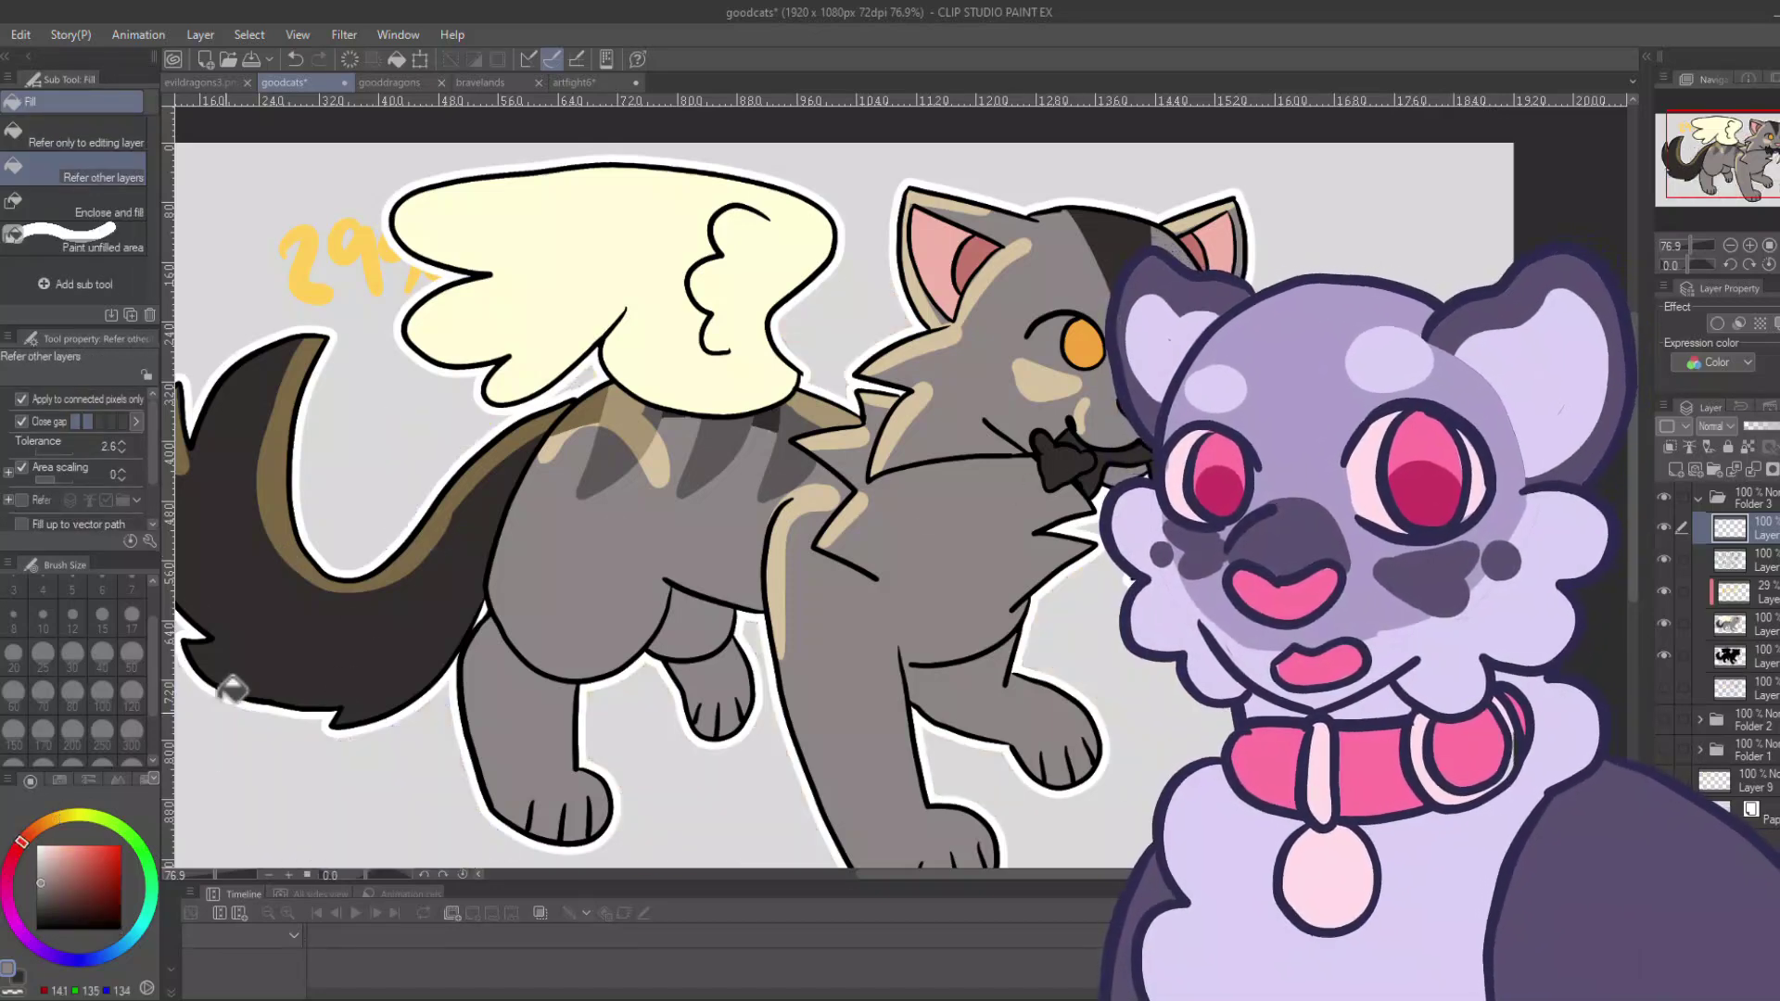
{"action": "key", "text": "alt+Delete"}
{"action": "left_click", "coordinate": [46, 893]}
{"action": "key", "text": "alt+Delete"}
{"action": "left_click", "coordinate": [1671, 448]}
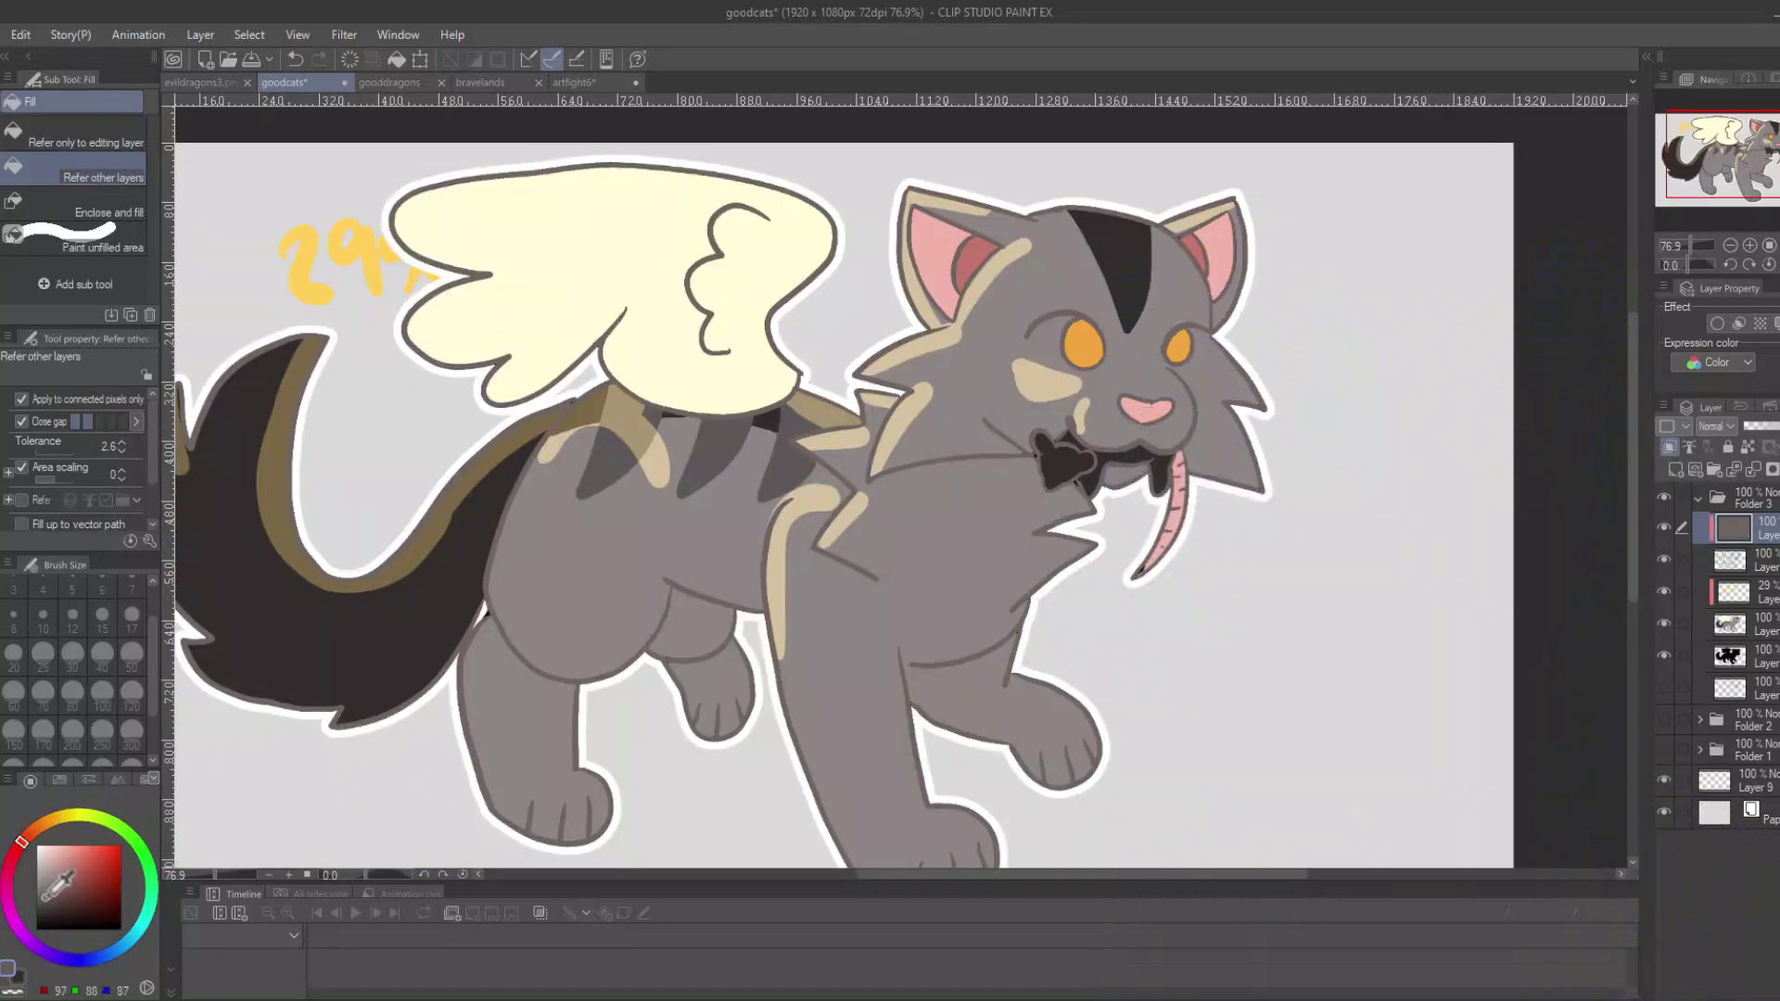
{"action": "left_click", "coordinate": [41, 904]}
{"action": "left_click", "coordinate": [487, 618]}
Recolour the tail's outline near-black, RGB 30, 27, 27, with the pen at sizes 120 and 50.
{"action": "key", "text": "p"}
{"action": "left_click", "coordinate": [132, 694]}
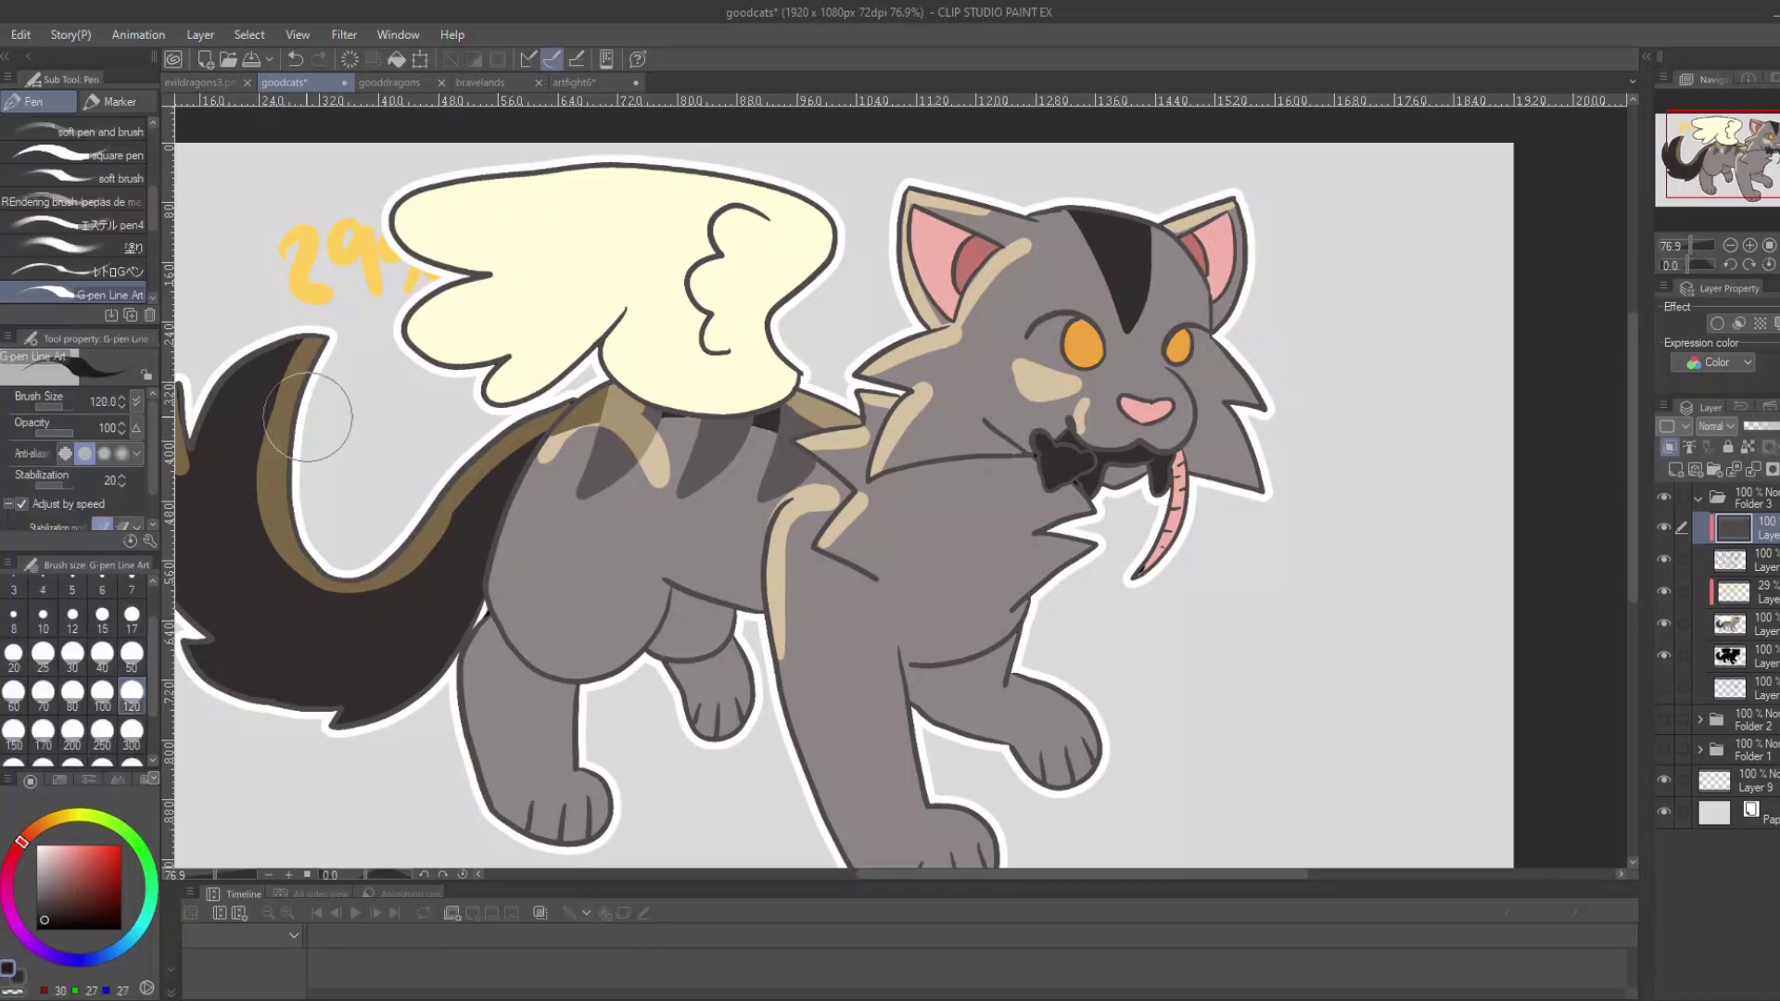
{"action": "mouse_move", "coordinate": [320, 428]}
{"action": "left_mouse_down"}
{"action": "mouse_move", "coordinate": [226, 540]}
{"action": "mouse_move", "coordinate": [535, 503]}
{"action": "left_mouse_up"}
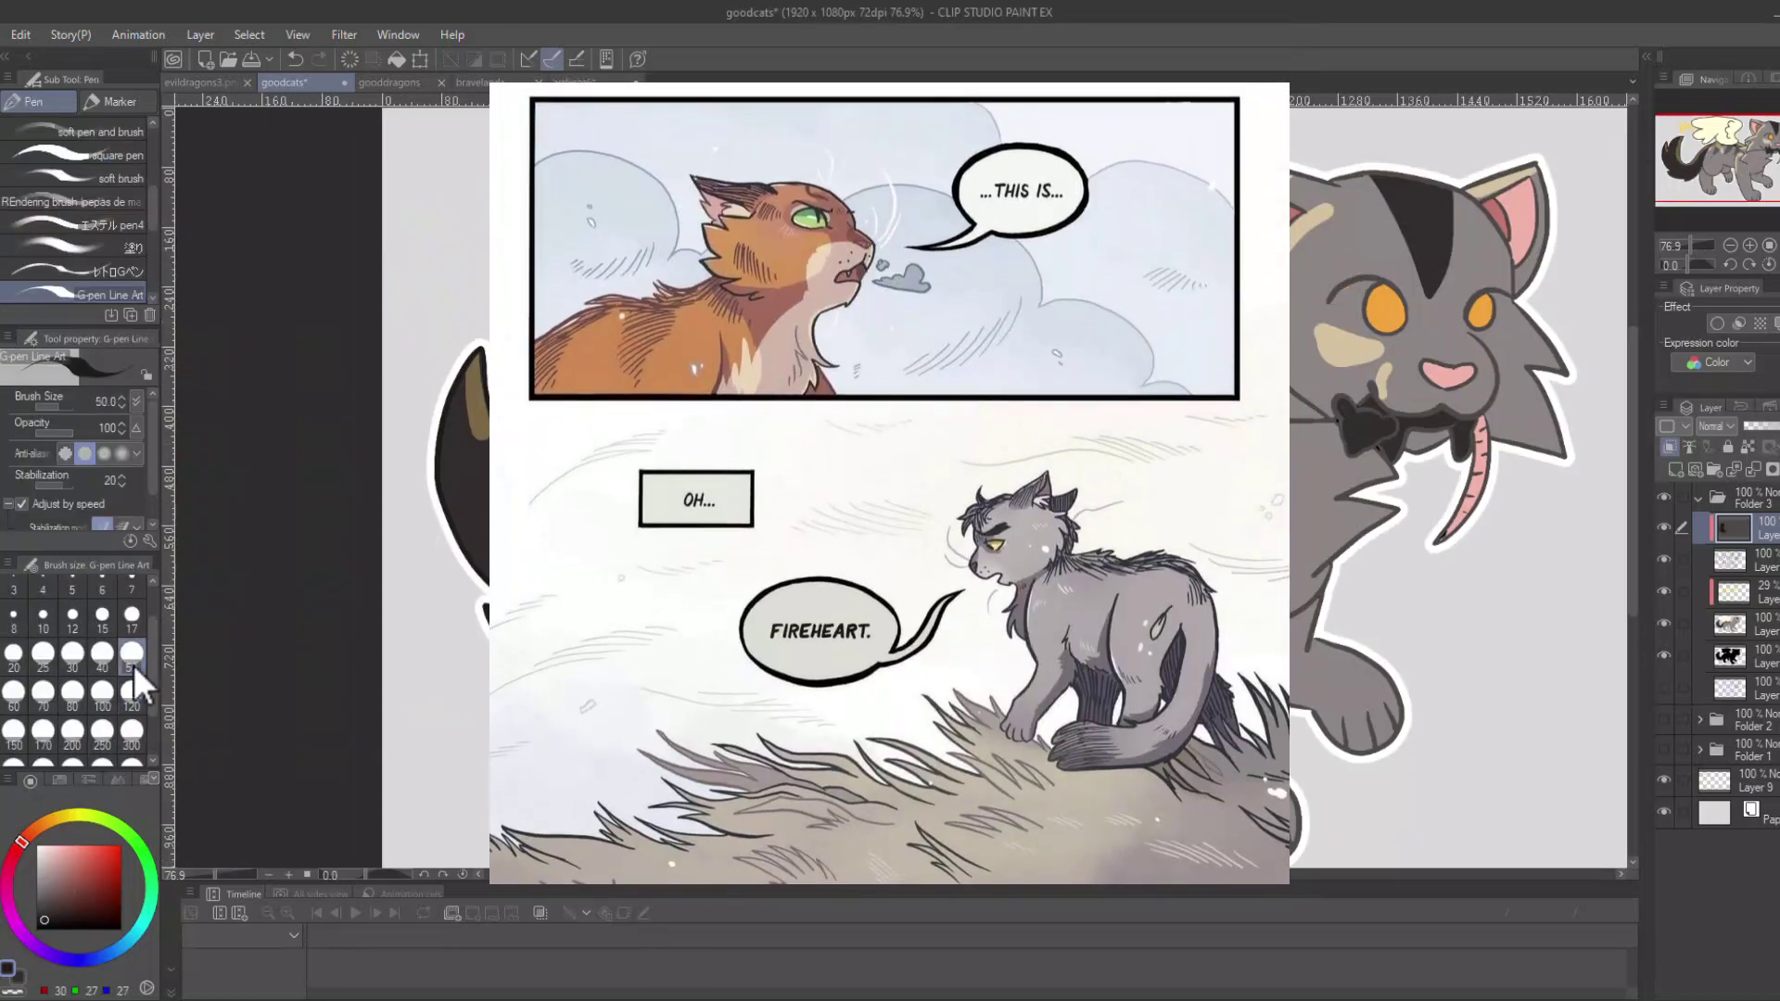
{"action": "left_click", "coordinate": [131, 660]}
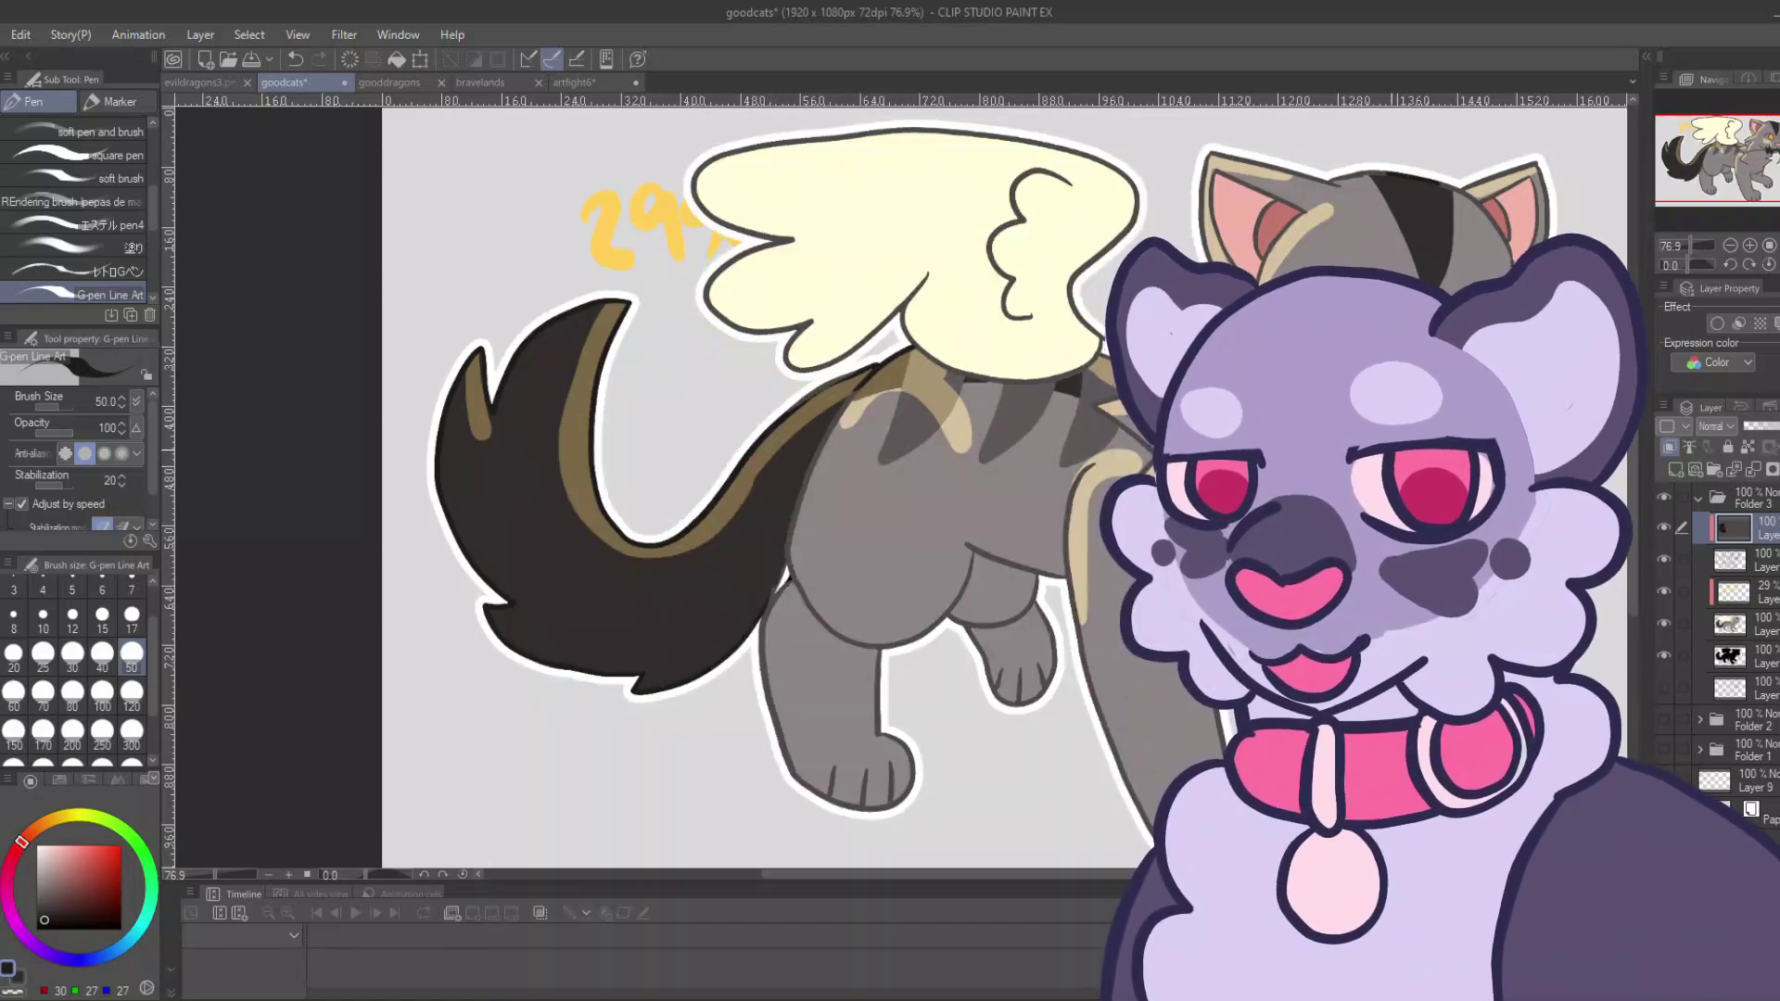
Recolour the outlines of the inner ears, nose and mouse tail in muted red, RGB 158, 107, 98.
{"action": "left_click", "coordinate": [62, 850]}
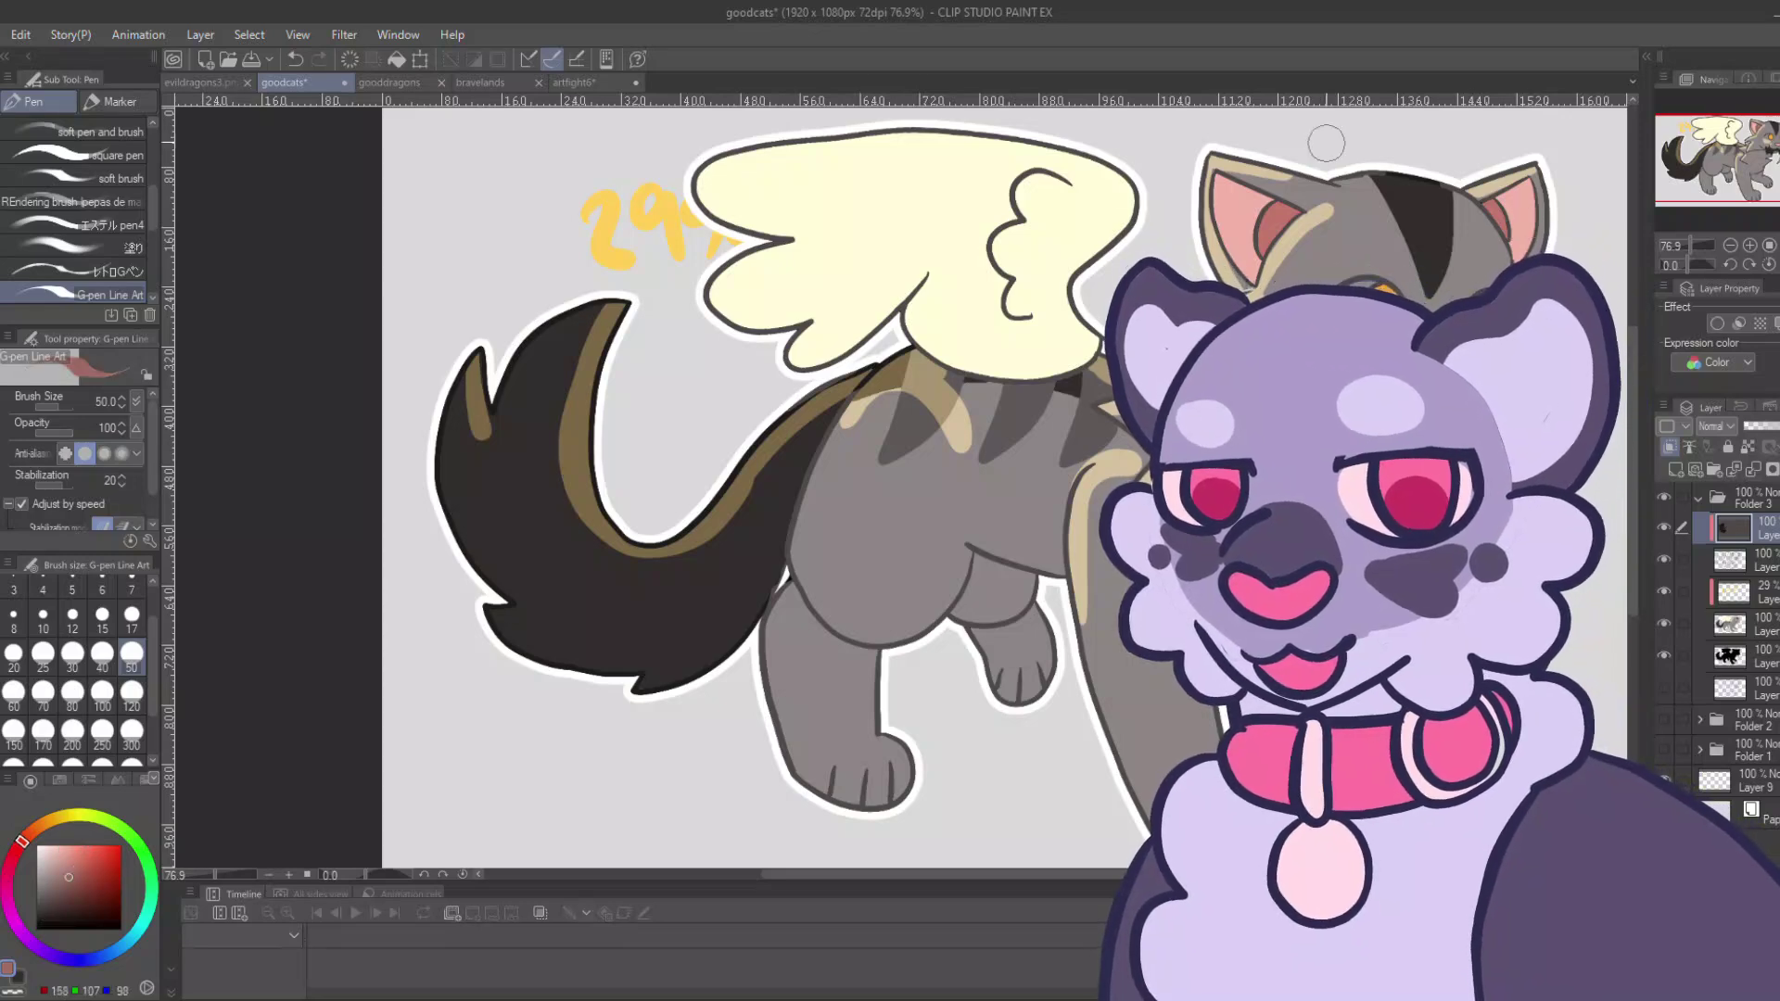
{"action": "left_click", "coordinate": [69, 877]}
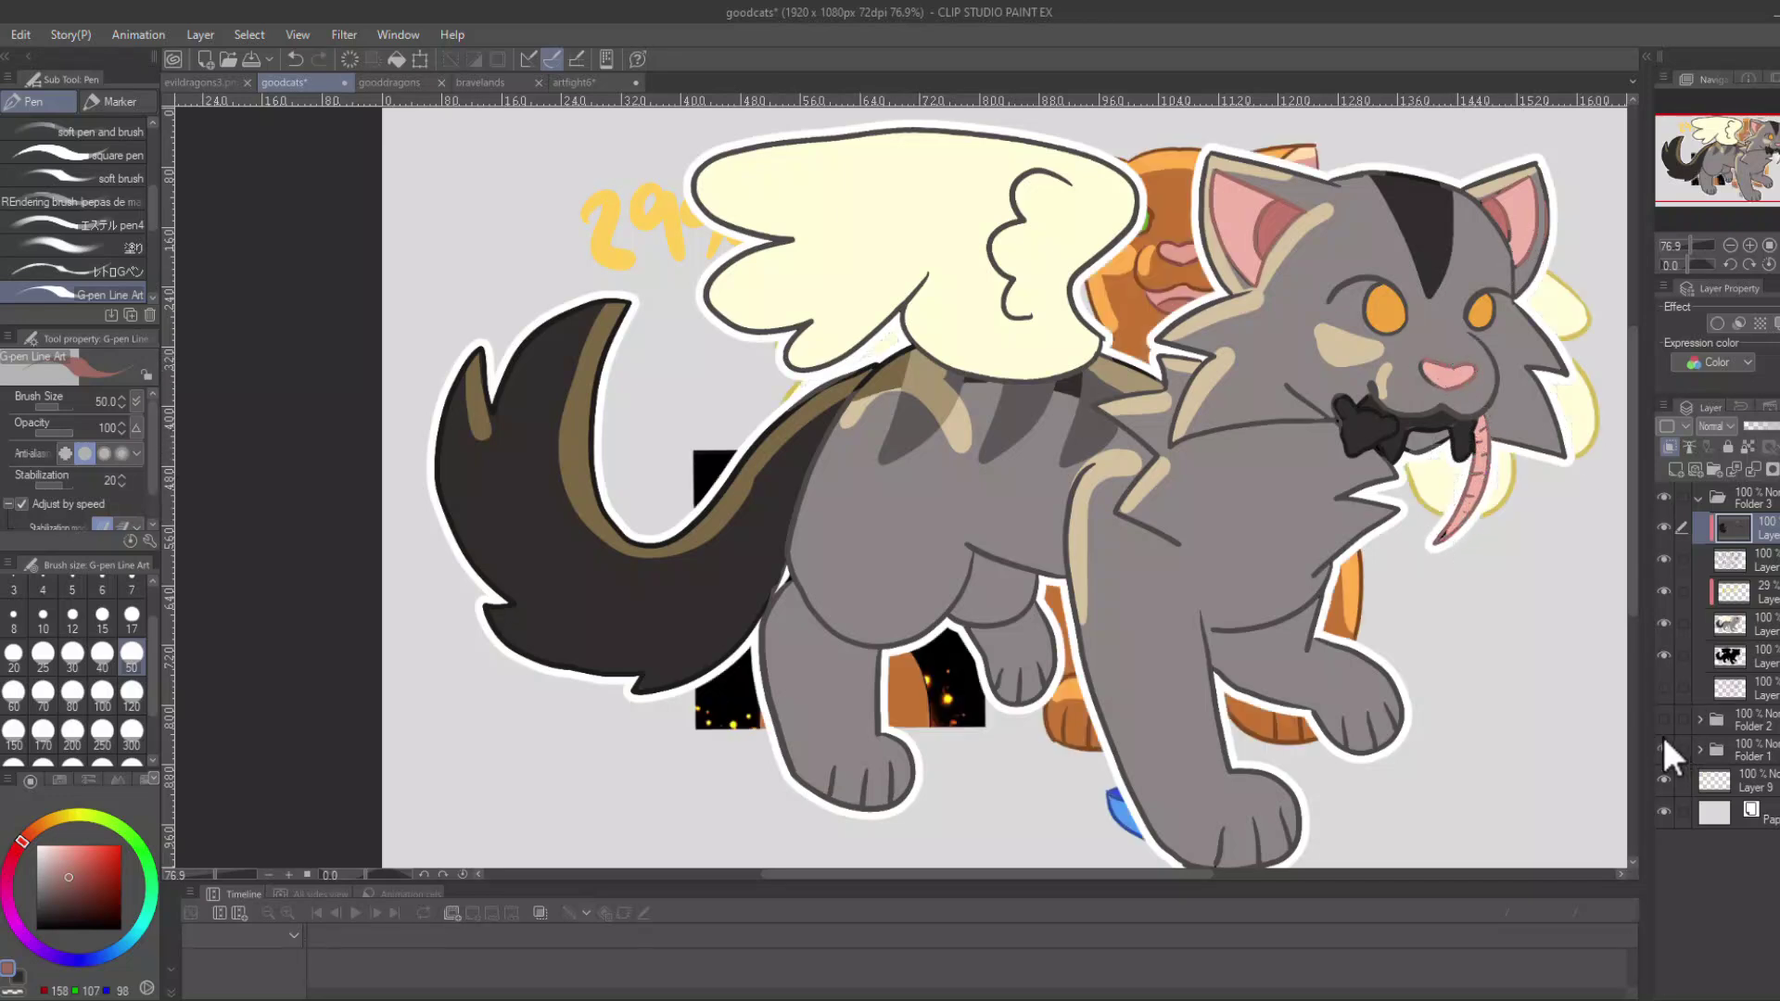
Recolour the wing's outline in the gold sampled from the orange cat's wing, RGB 214, 187, 91, and hide Folder 1.
{"action": "left_click", "coordinate": [1593, 372], "text": "alt"}
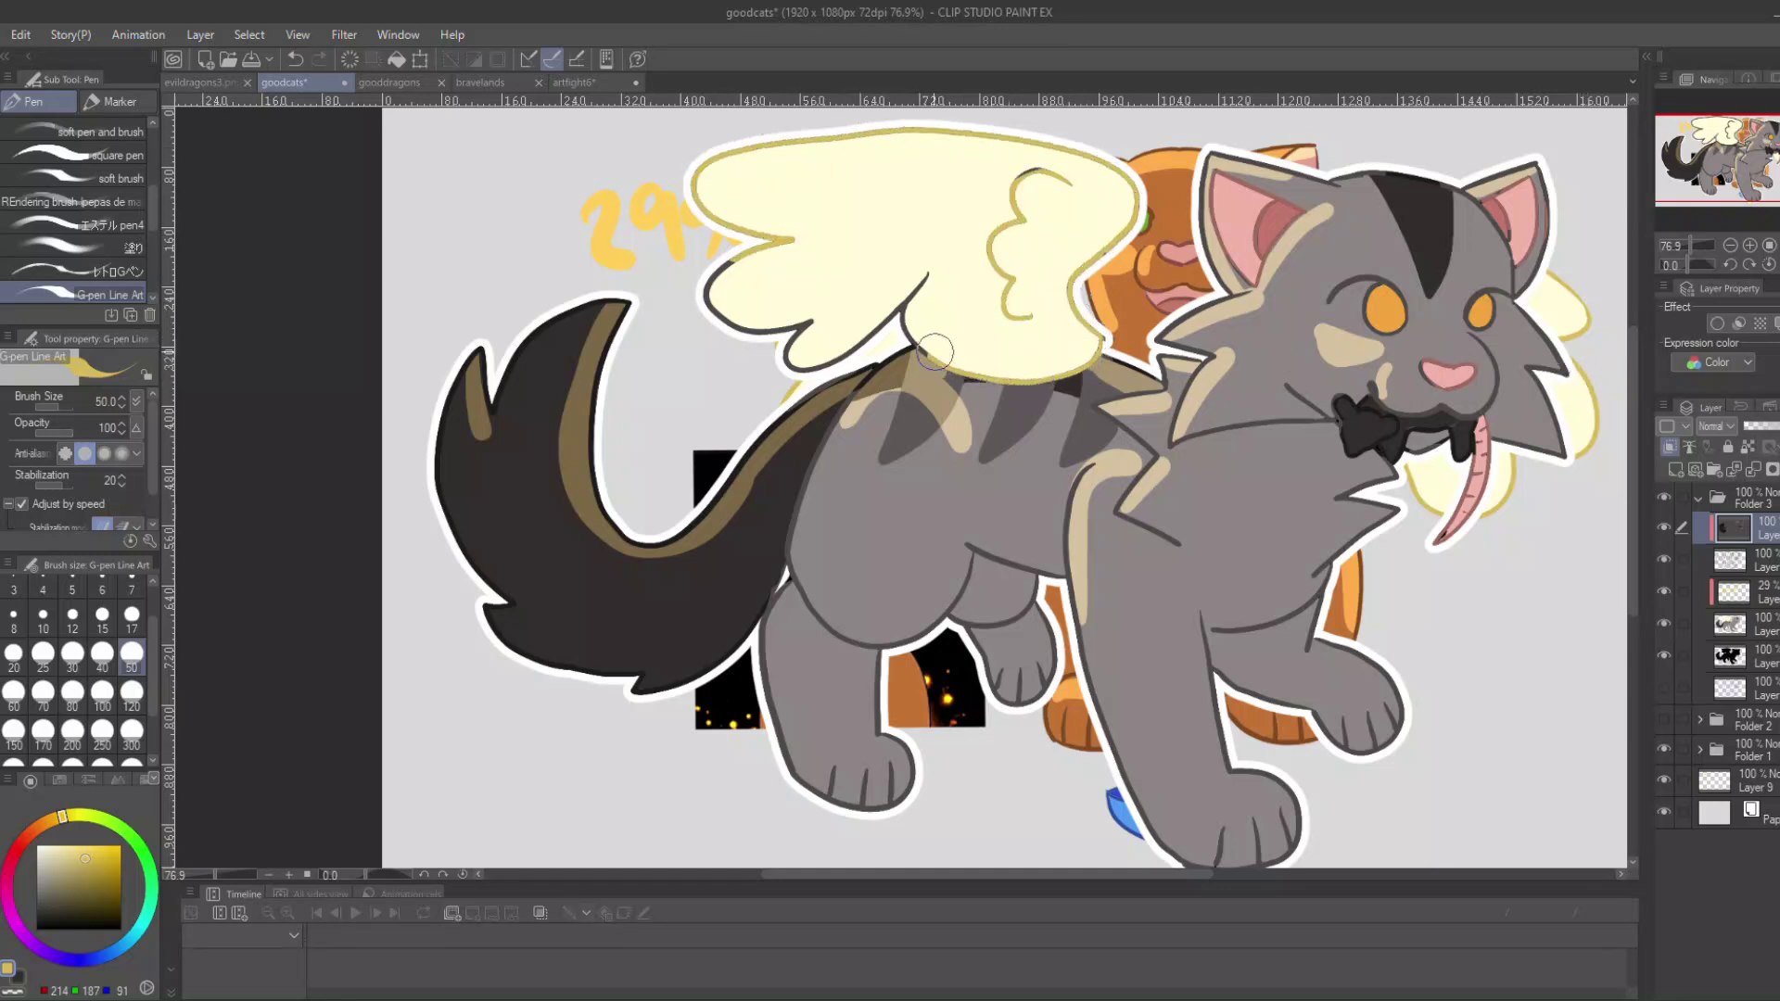
{"action": "left_click", "coordinate": [1664, 749]}
{"action": "left_click_drag", "start_coordinate": [1607, 146], "coordinate": [1538, 191]}
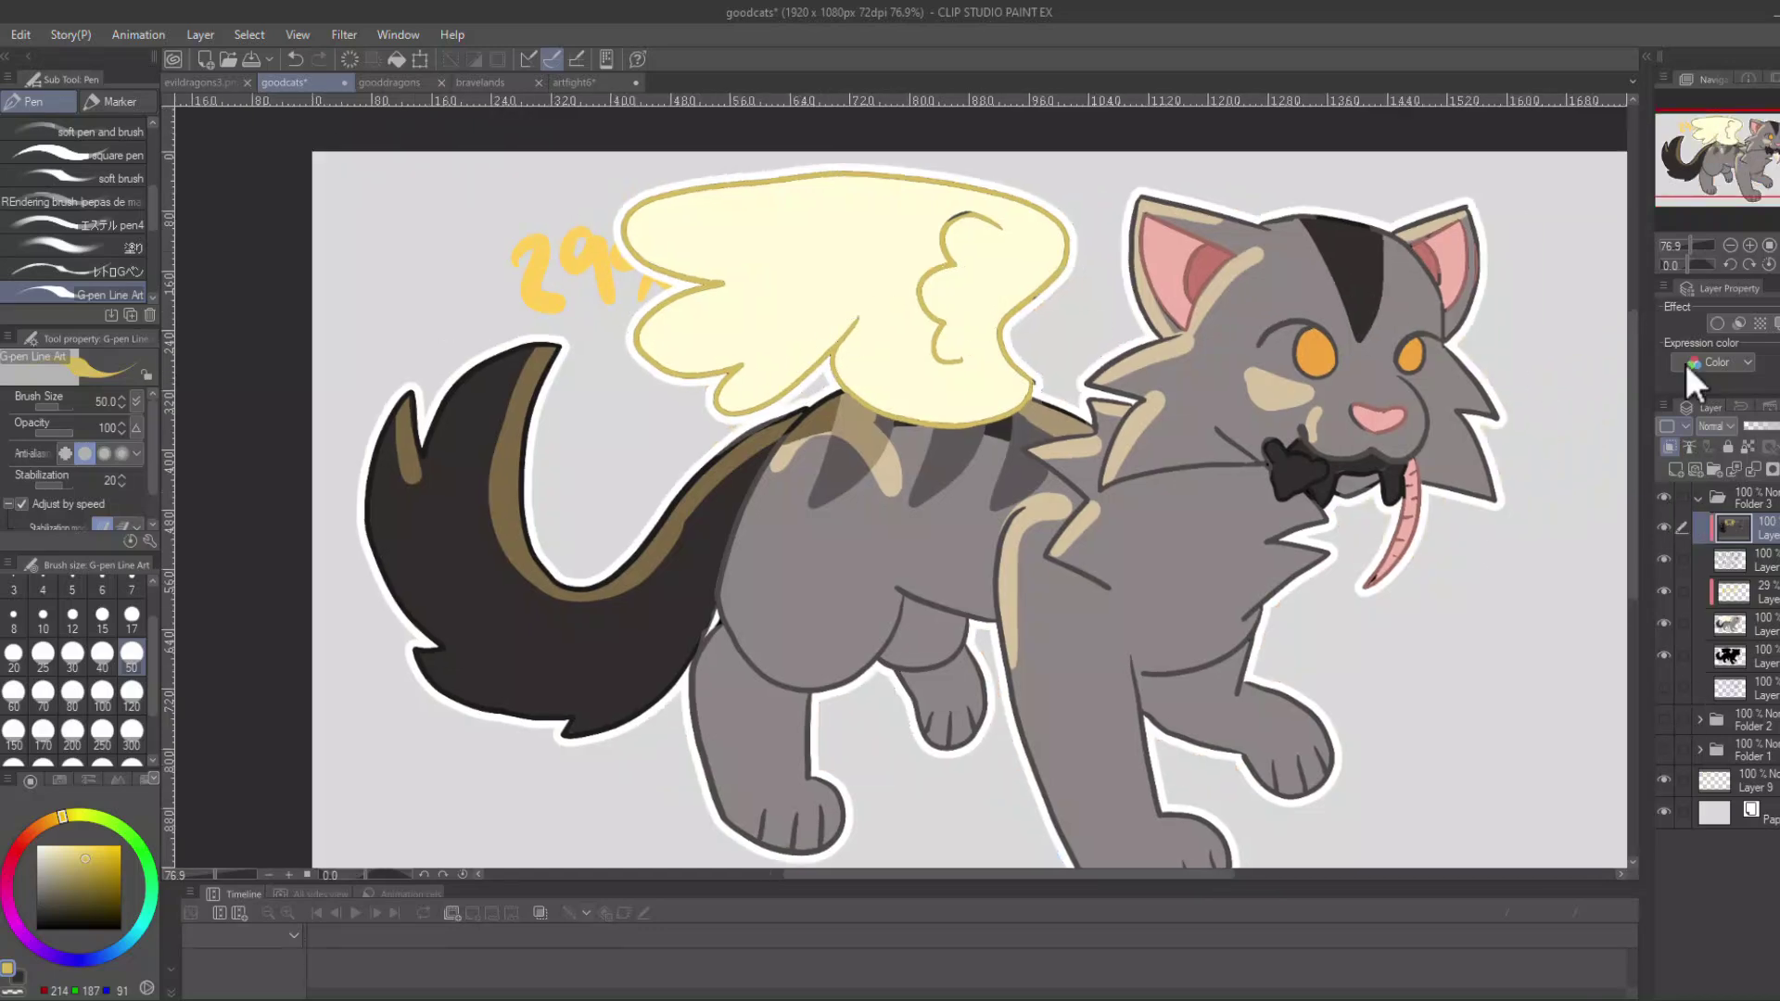
Touch up the line colours around the mouth and mouse with sampled greys, and finish the wing's inner outline in gold.
{"action": "left_click_drag", "start_coordinate": [1691, 245], "coordinate": [1696, 238]}
{"action": "left_click", "coordinate": [1481, 482], "text": "alt"}
{"action": "left_click", "coordinate": [1486, 475], "text": "alt"}
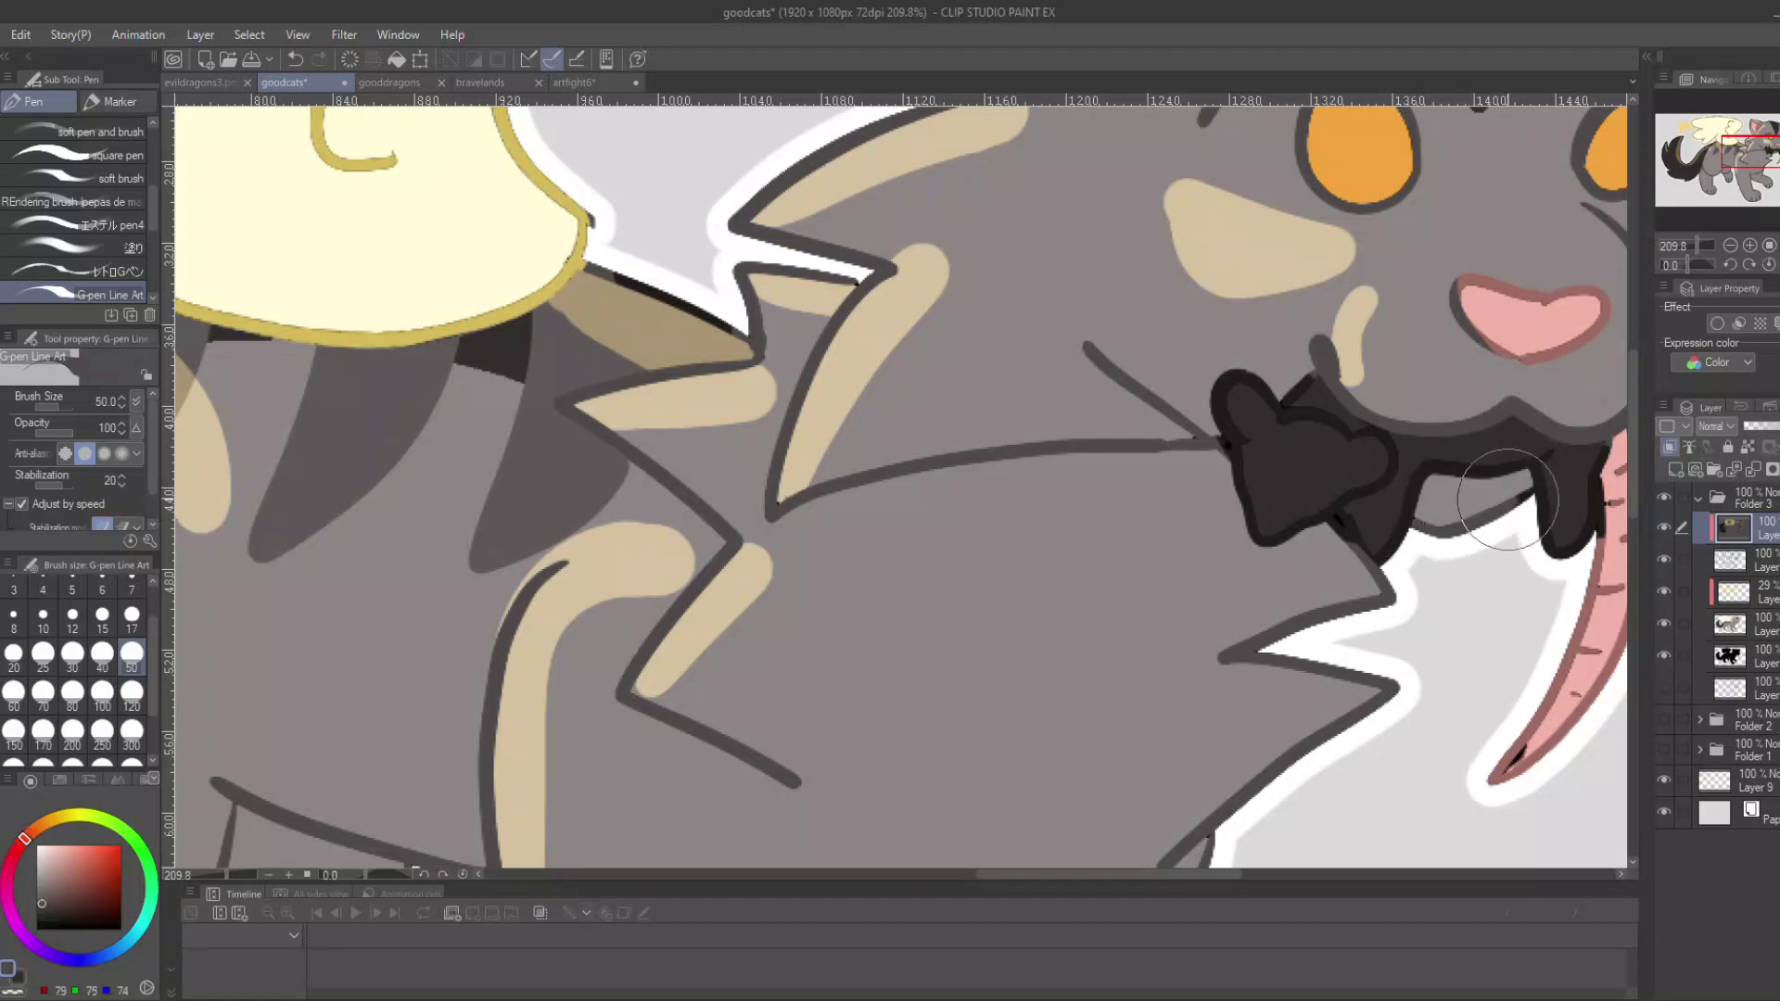
{"action": "left_click", "coordinate": [1590, 550], "text": "alt"}
{"action": "left_click_drag", "start_coordinate": [1707, 245], "coordinate": [1689, 246]}
{"action": "left_click", "coordinate": [1079, 419], "text": "alt"}
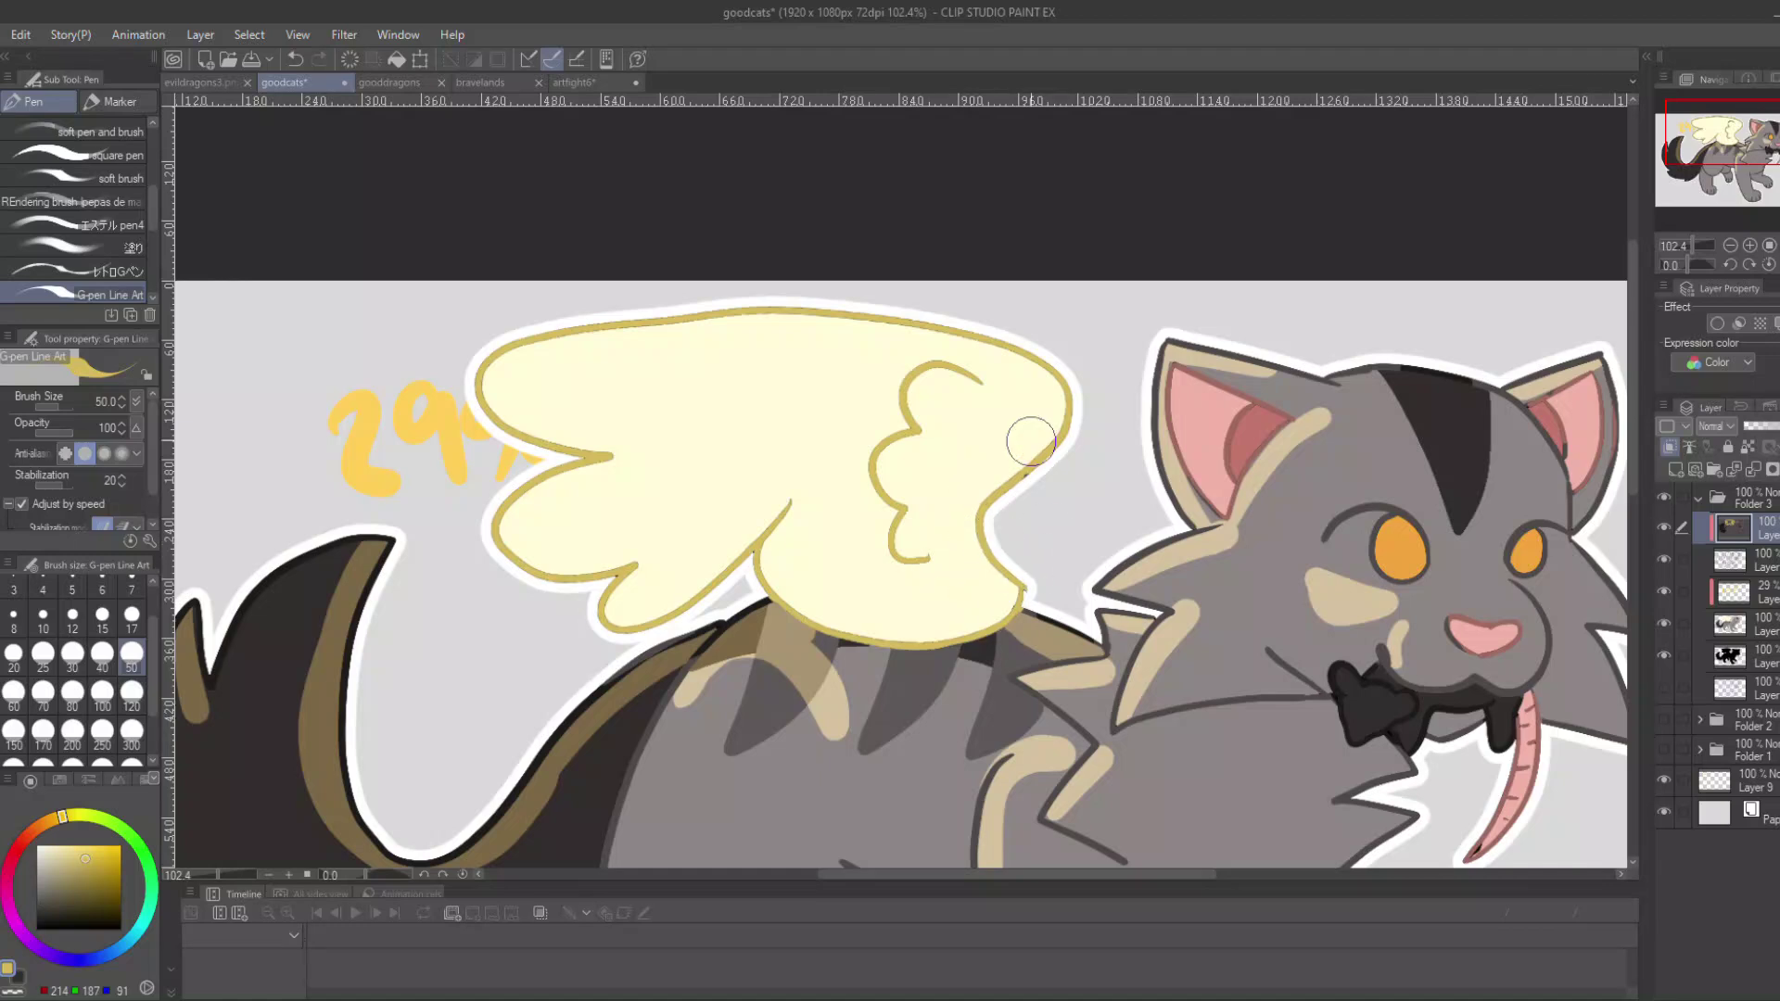
Hide and collapse Folder 3, and show and expand Folder 2 containing the blue and brown cats.
{"action": "left_click", "coordinate": [1666, 498]}
{"action": "left_click", "coordinate": [1698, 499]}
{"action": "left_click", "coordinate": [1665, 527]}
{"action": "left_click", "coordinate": [1699, 529]}
{"action": "left_click", "coordinate": [1734, 624]}
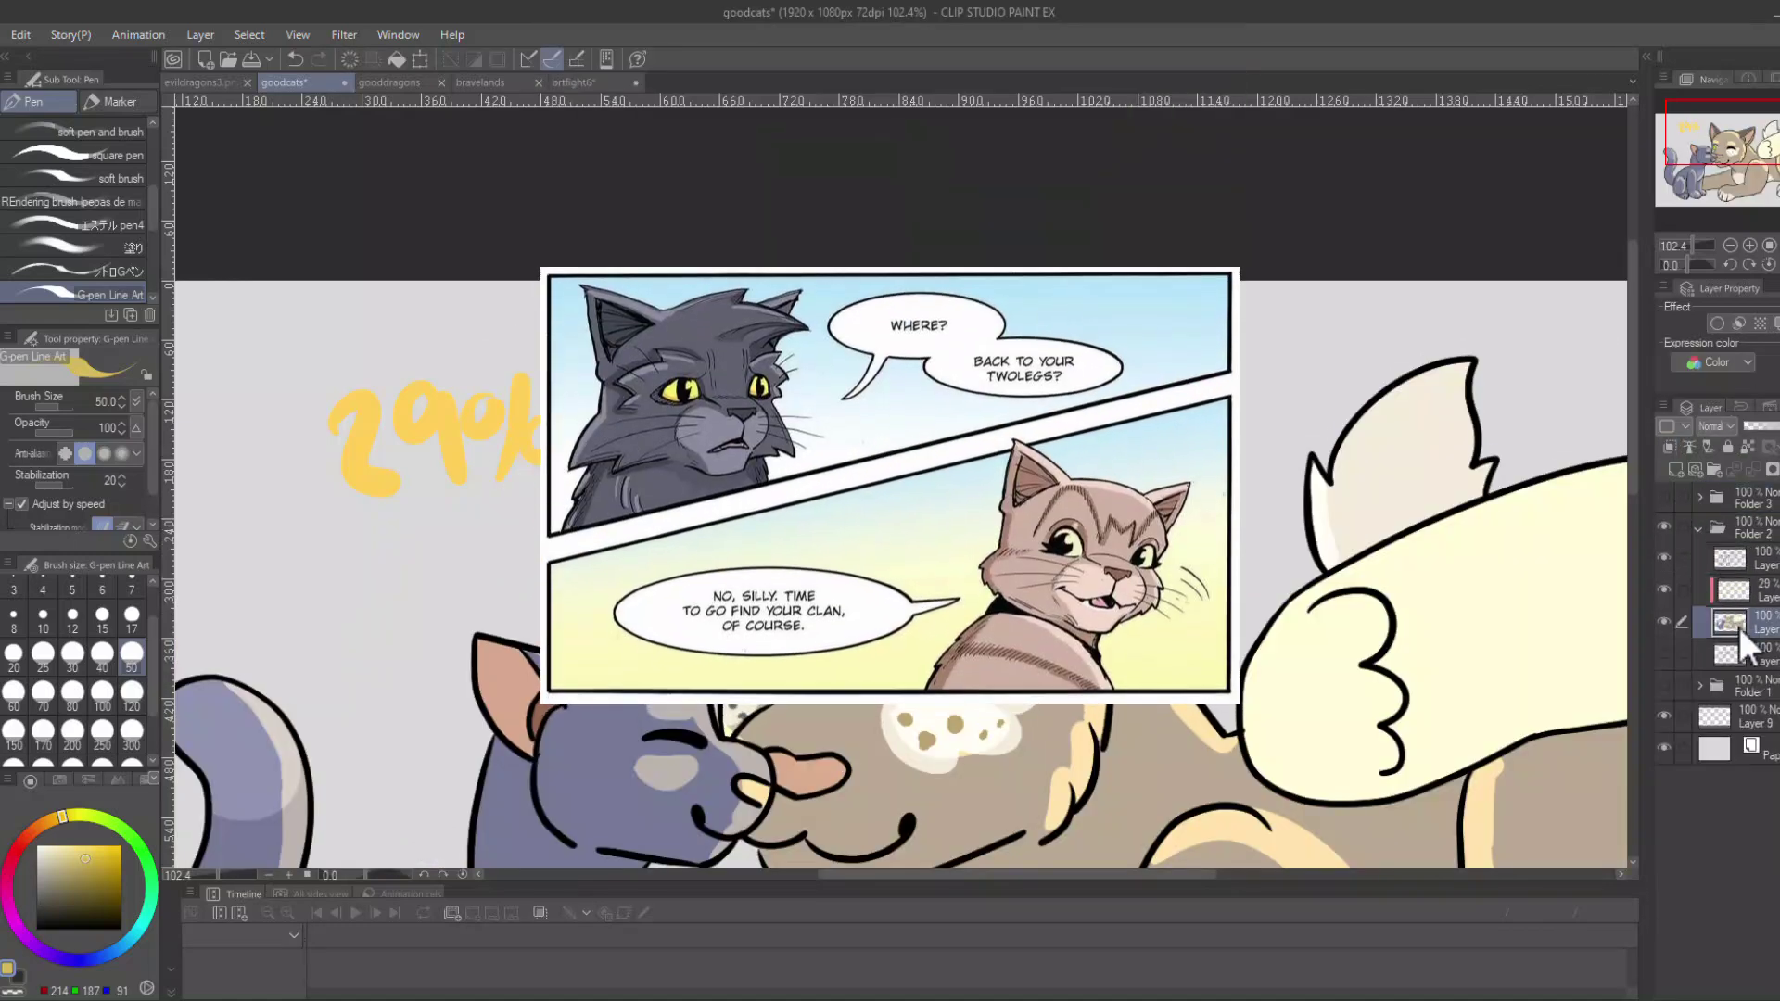
Add a layer clipped to Folder 2's line art and fill it with brown, RGB 100, 87, 70.
{"action": "left_click", "coordinate": [1732, 559]}
{"action": "left_click", "coordinate": [1676, 470]}
{"action": "left_click", "coordinate": [19, 978]}
{"action": "left_click", "coordinate": [48, 822]}
{"action": "left_click", "coordinate": [62, 896]}
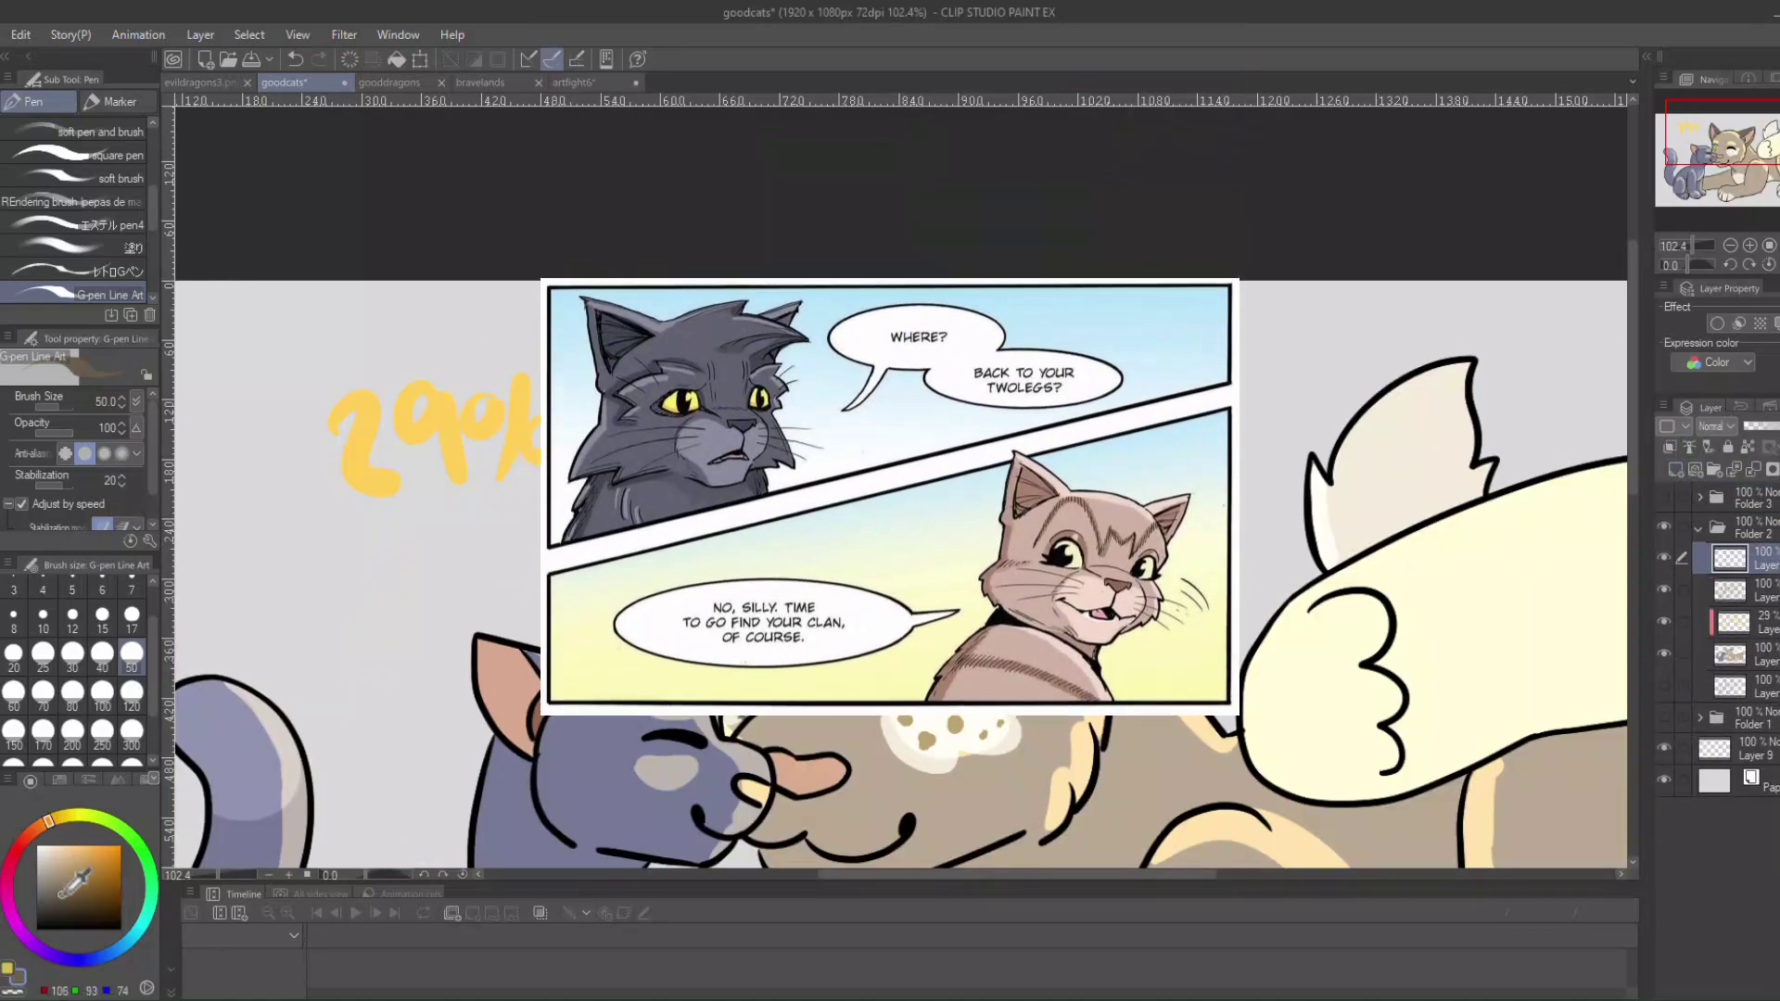
{"action": "key", "text": "g"}
{"action": "left_click", "coordinate": [704, 429]}
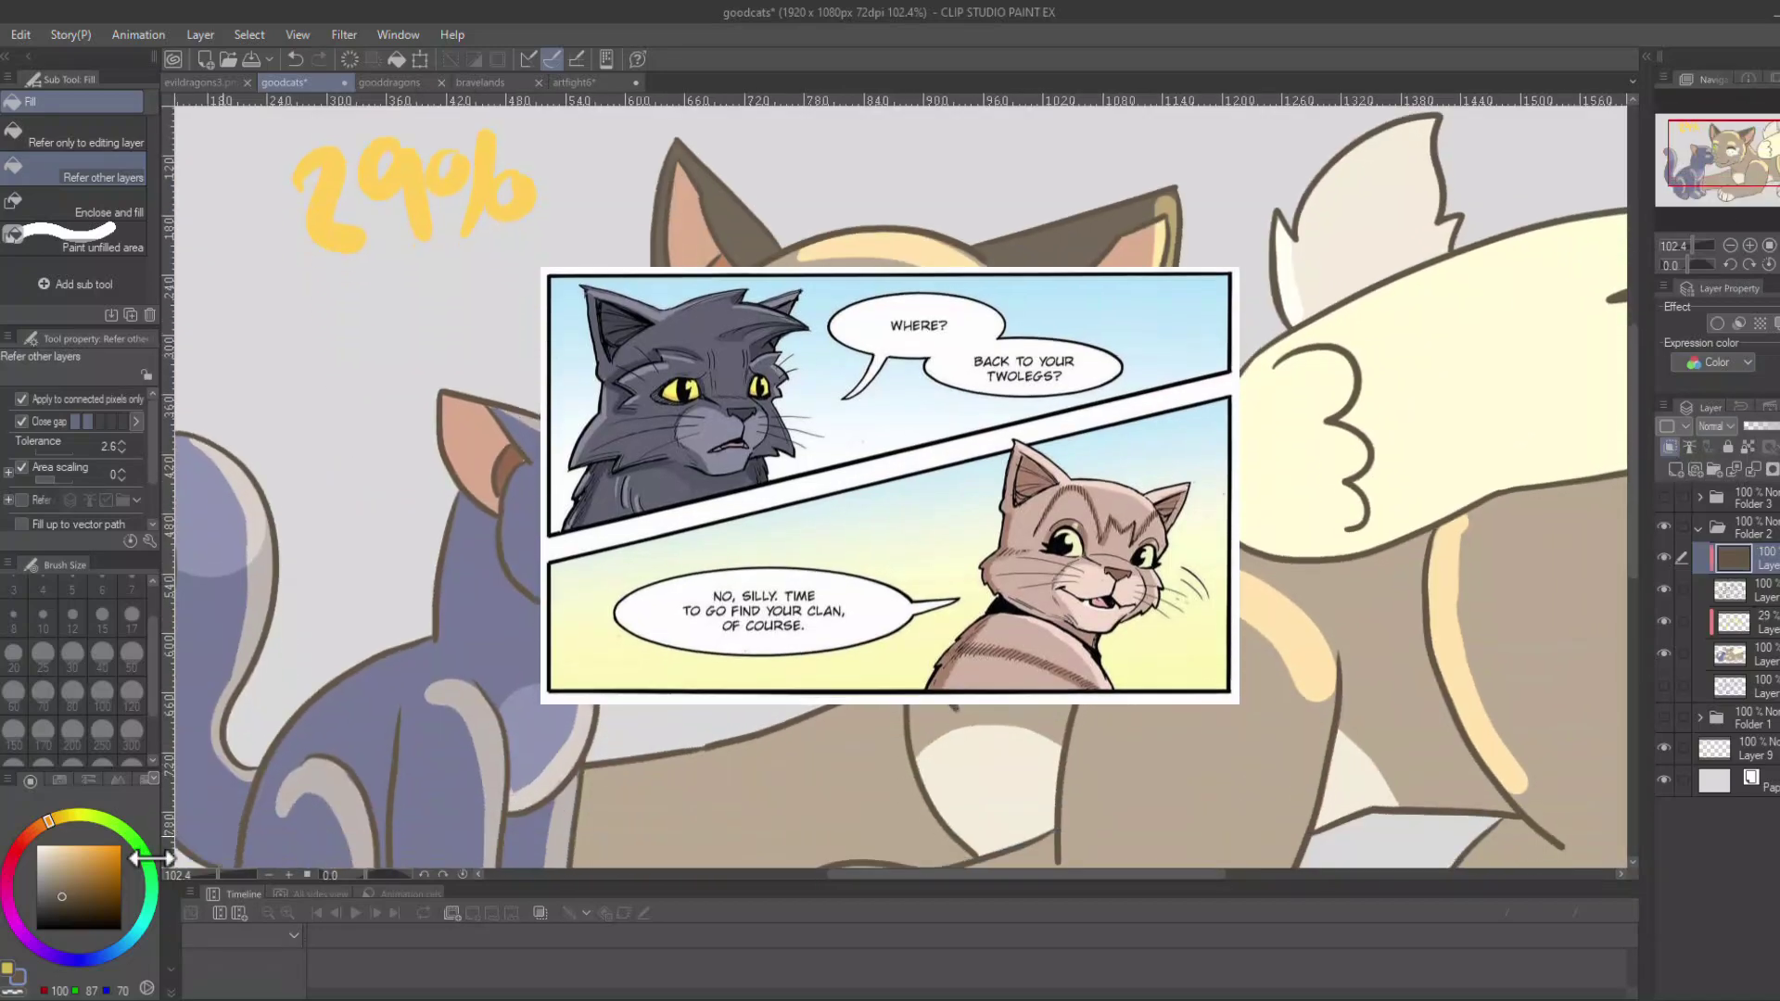
Recolour the wing's outline in gold, and the outlines of the dark ears and rump patch in dark brown, RGB 62, 55, 44.
{"action": "key", "text": "p"}
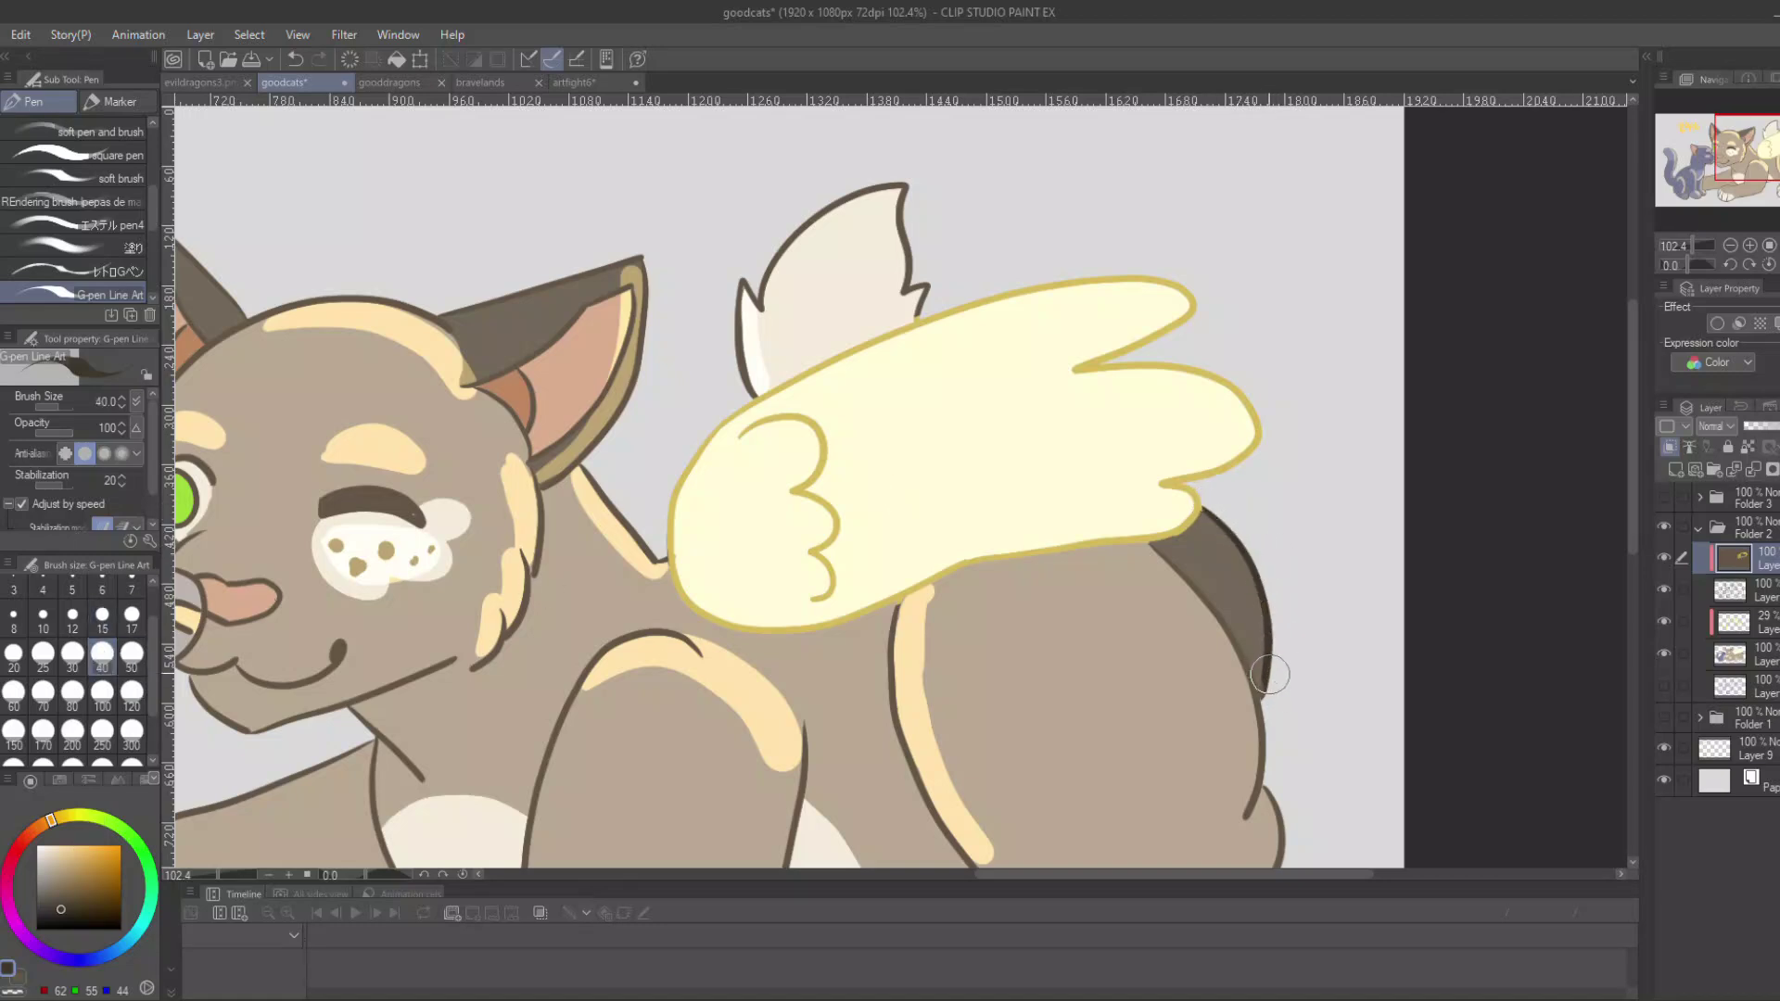
{"action": "mouse_move", "coordinate": [797, 519]}
{"action": "left_mouse_down"}
{"action": "mouse_move", "coordinate": [1181, 511]}
{"action": "mouse_move", "coordinate": [1317, 543]}
{"action": "left_mouse_up"}
{"action": "left_click_drag", "start_coordinate": [992, 342], "coordinate": [982, 343]}
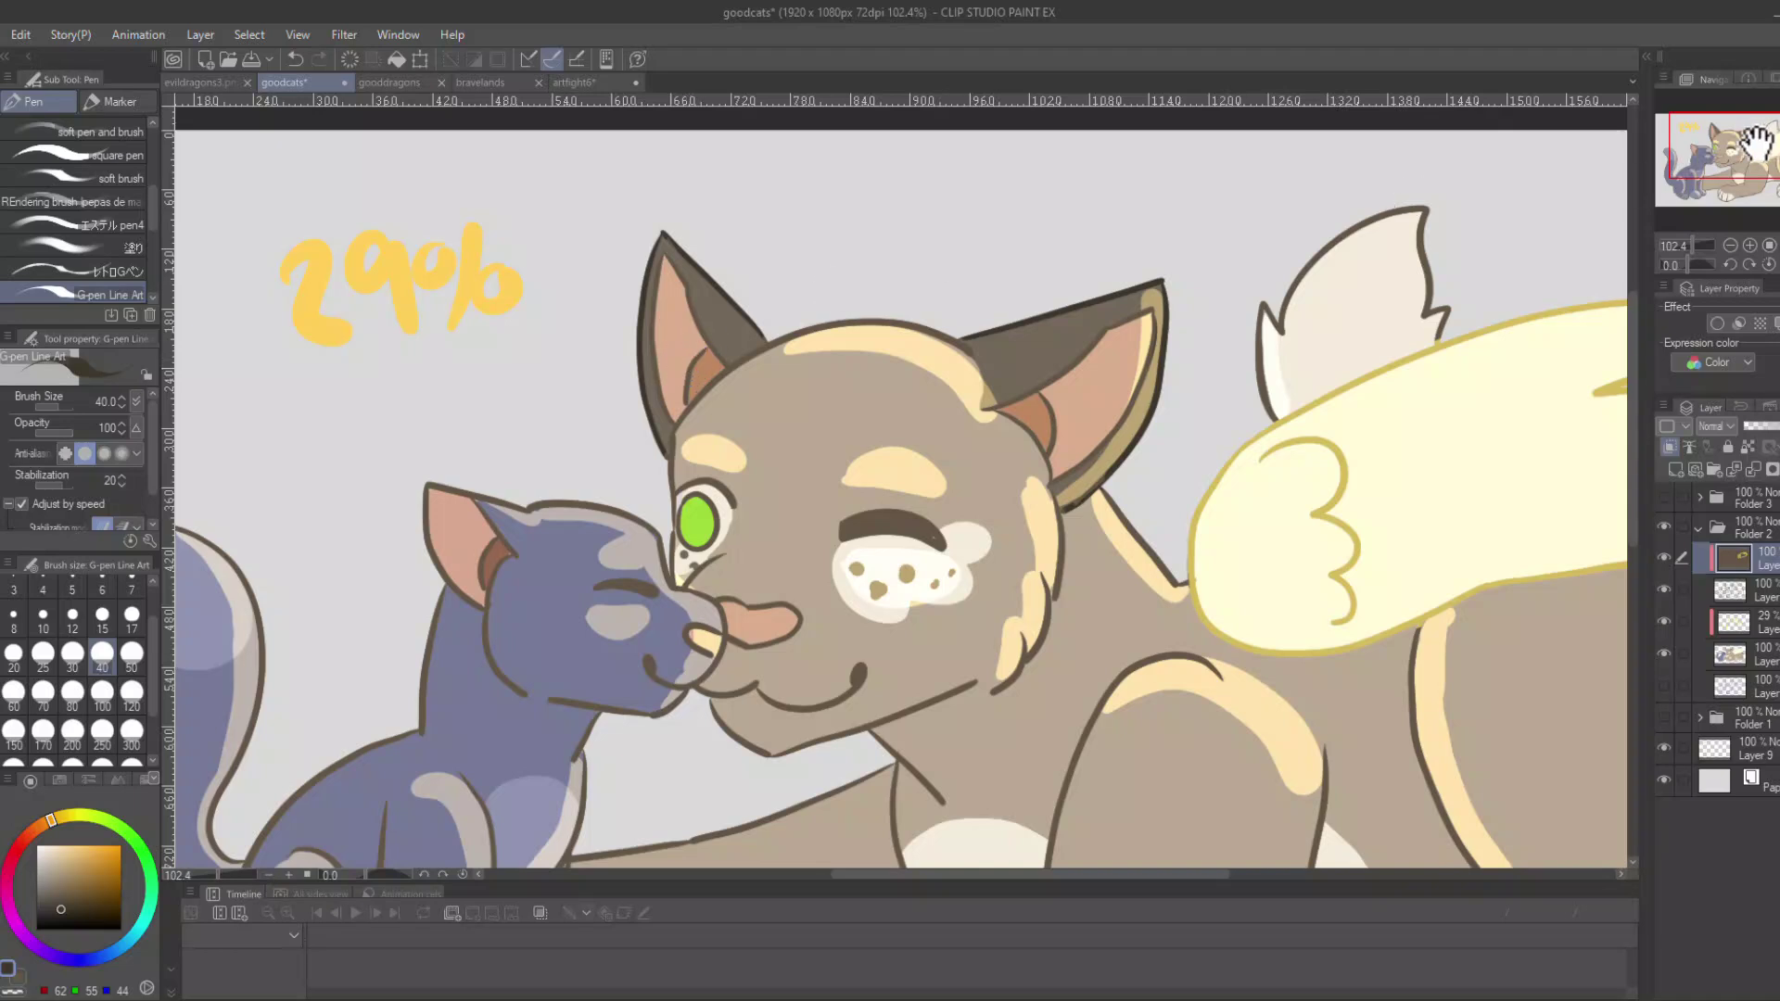
Recolour the outlines of the brown cat's cream paws, chest, belly and tail in light beige, RGB 199, 190, 169.
{"action": "left_click_drag", "start_coordinate": [1755, 141], "coordinate": [1734, 178]}
{"action": "left_click_drag", "start_coordinate": [1380, 540], "coordinate": [1369, 562]}
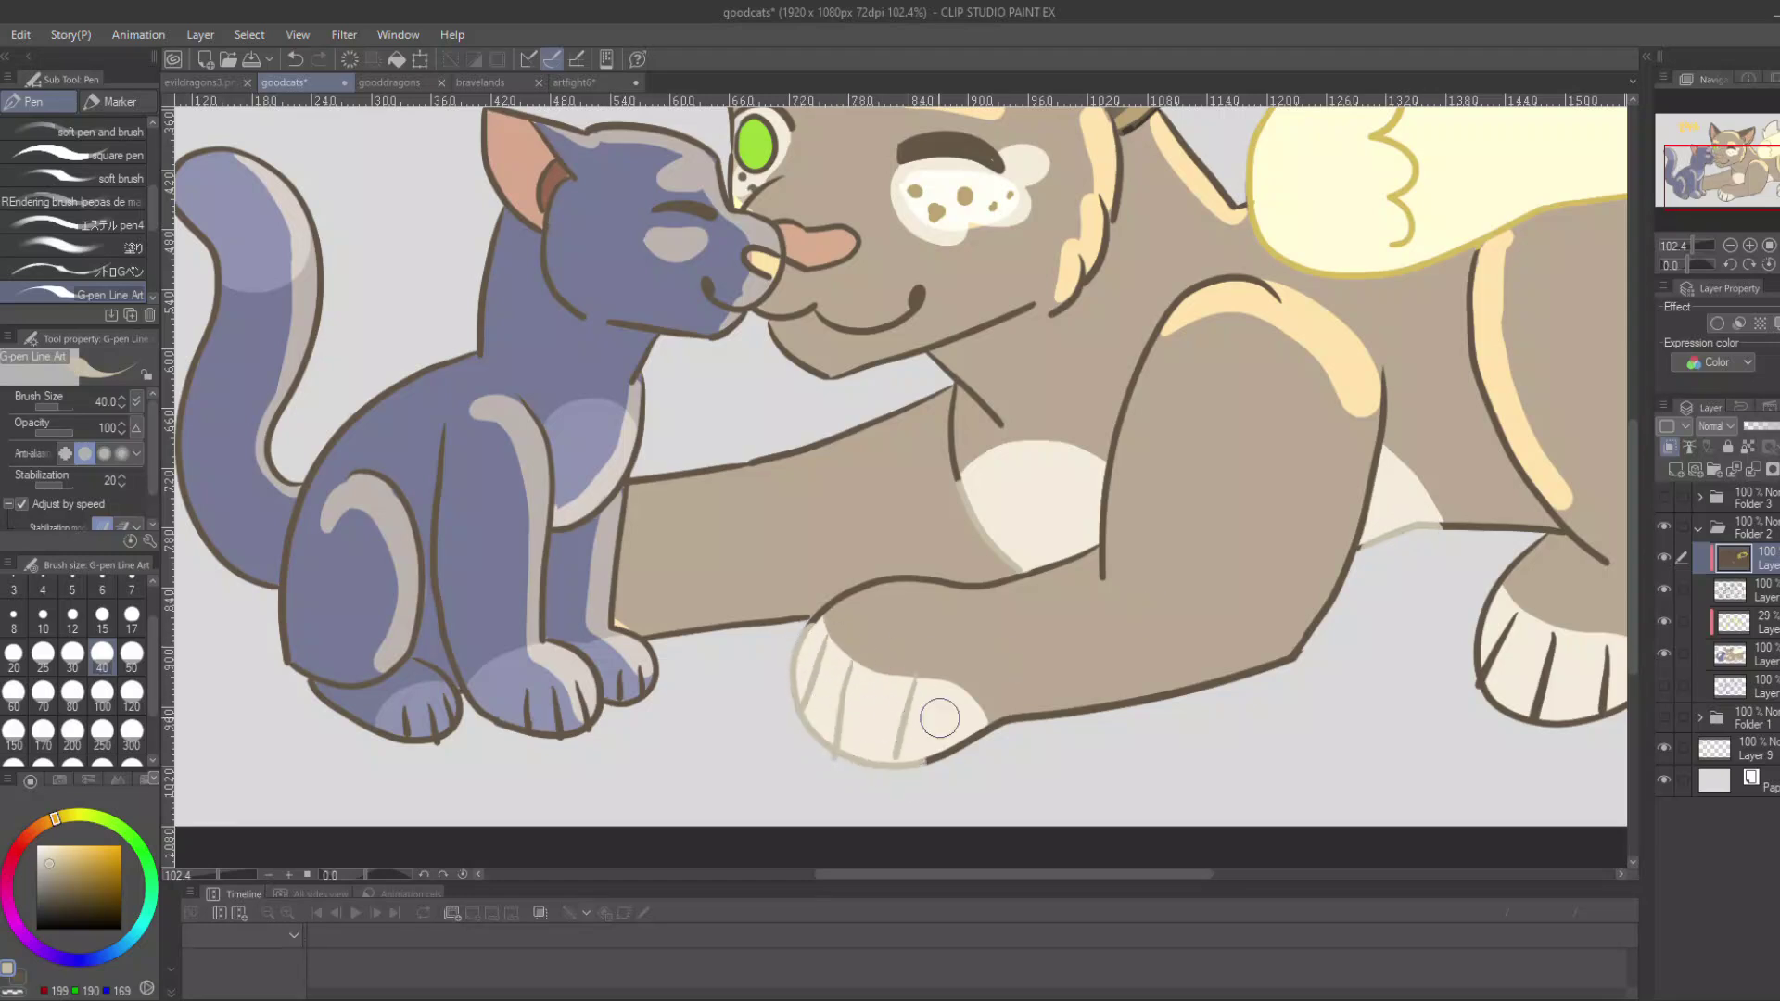
{"action": "left_click", "coordinate": [1752, 184]}
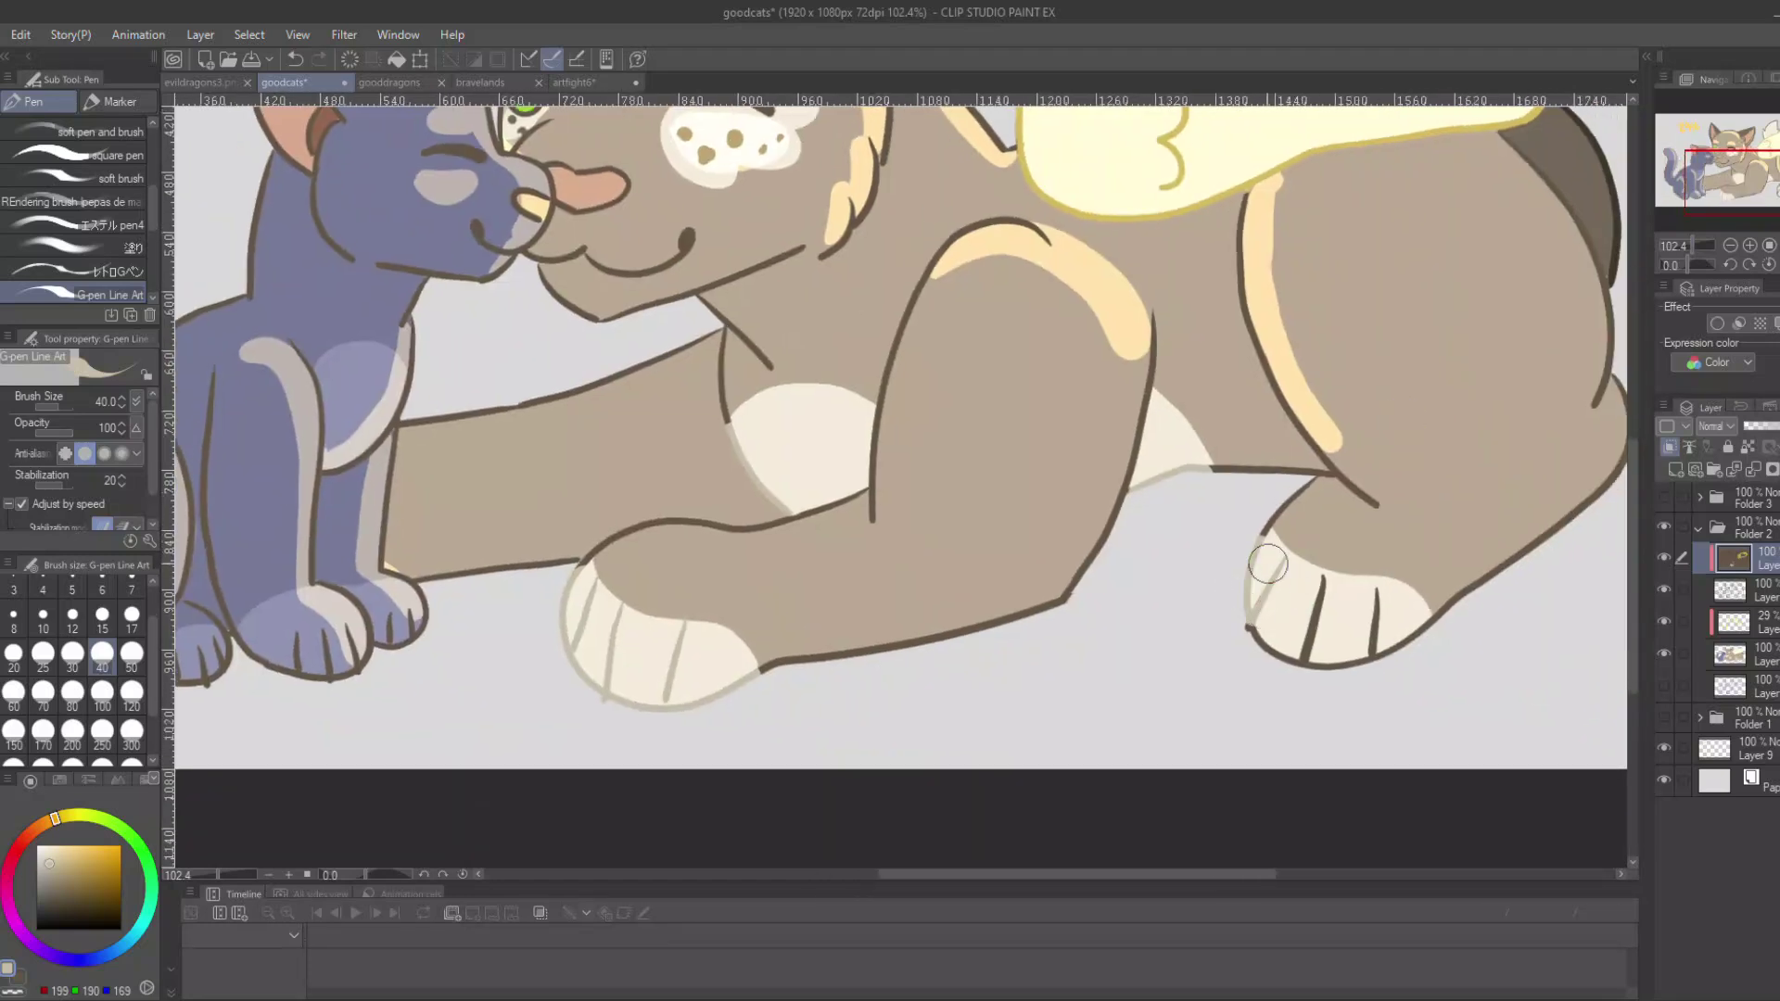
{"action": "left_click_drag", "start_coordinate": [1751, 119], "coordinate": [1738, 144]}
{"action": "left_click_drag", "start_coordinate": [1248, 395], "coordinate": [1286, 310]}
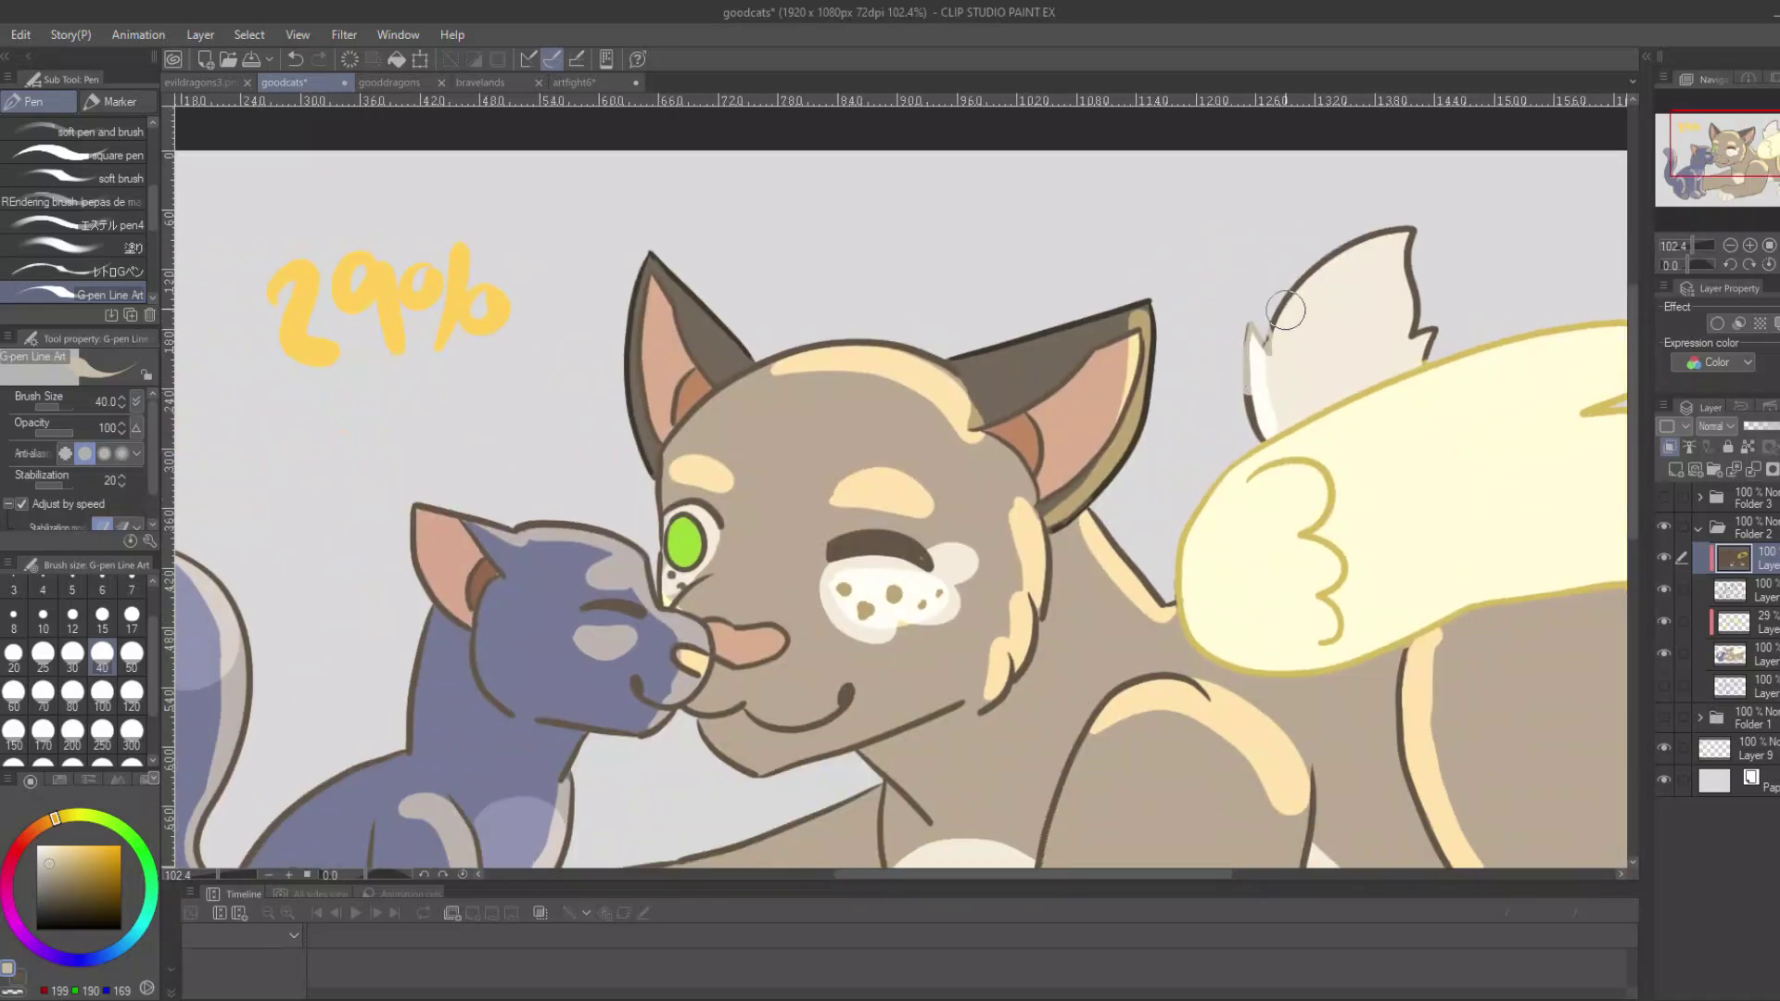
Try to refill the dark ear-outline strokes on the unclipped colour layer with a lighter brown, RGB 91, 81, 63.
{"action": "left_click", "coordinate": [1671, 447]}
{"action": "left_click", "coordinate": [1070, 322], "text": "alt"}
{"action": "key", "text": "g"}
{"action": "left_click", "coordinate": [717, 316]}
{"action": "left_click", "coordinate": [1008, 339]}
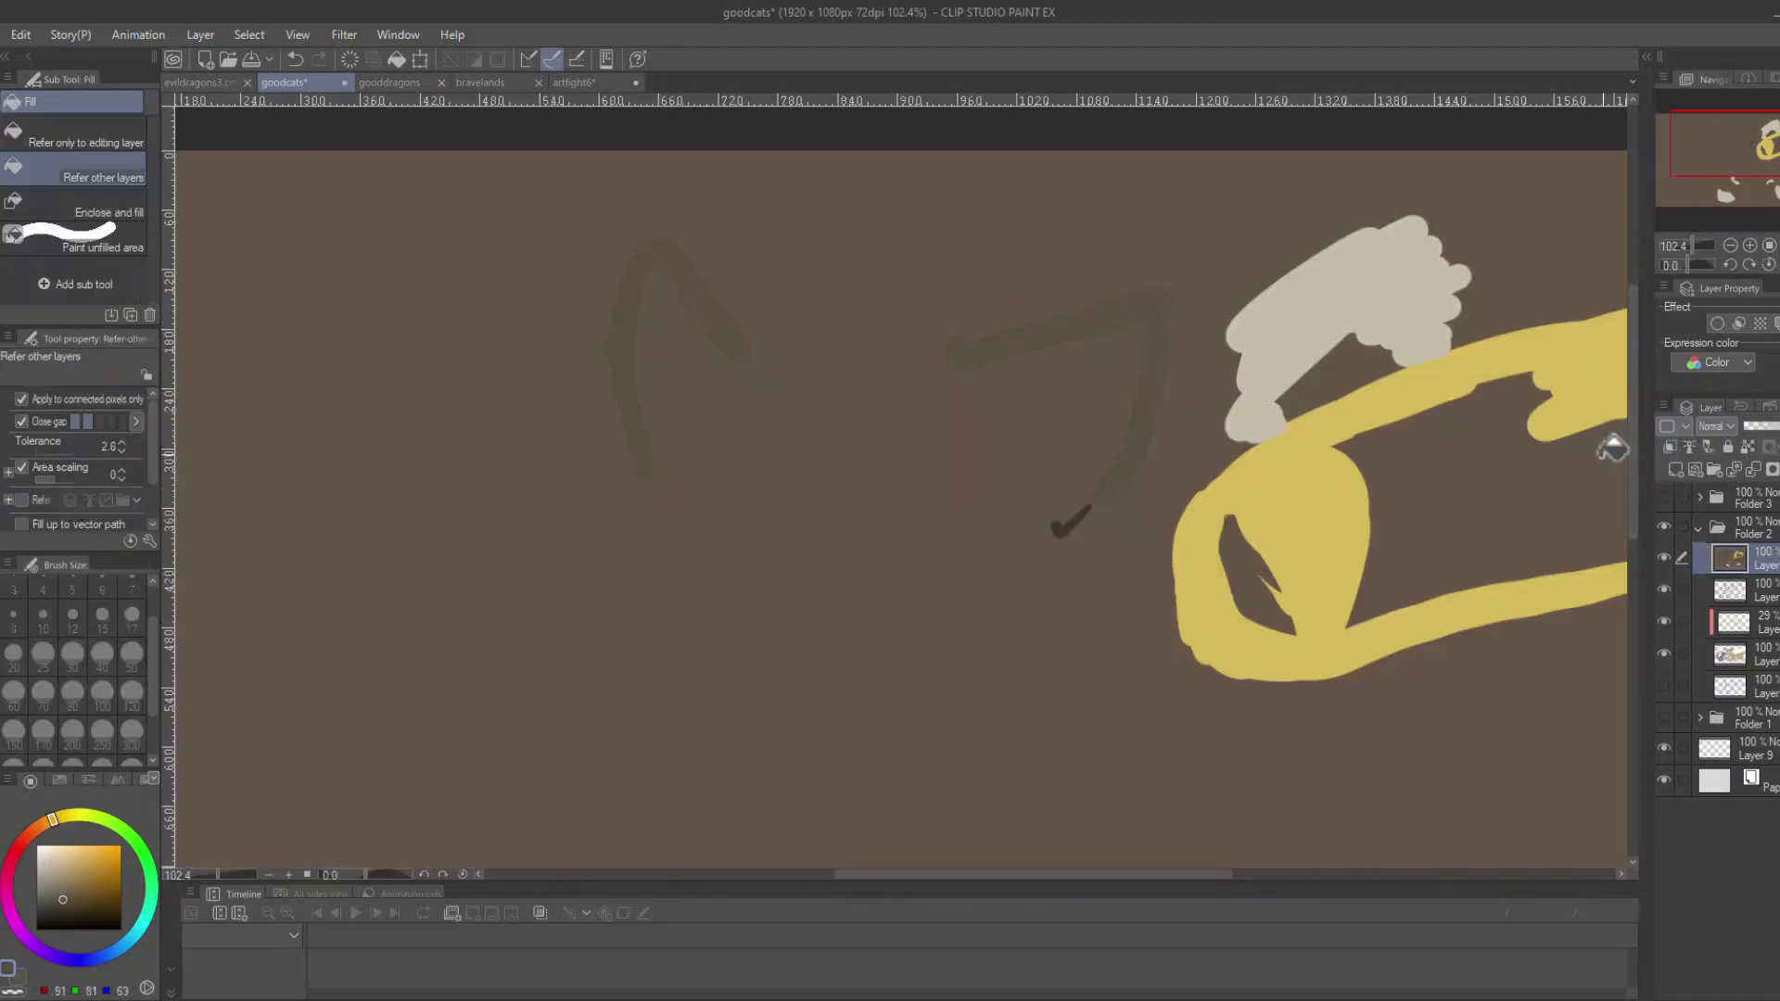
{"action": "left_click", "coordinate": [1670, 447]}
{"action": "key", "text": "ctrl+z"}
{"action": "left_click", "coordinate": [1674, 445]}
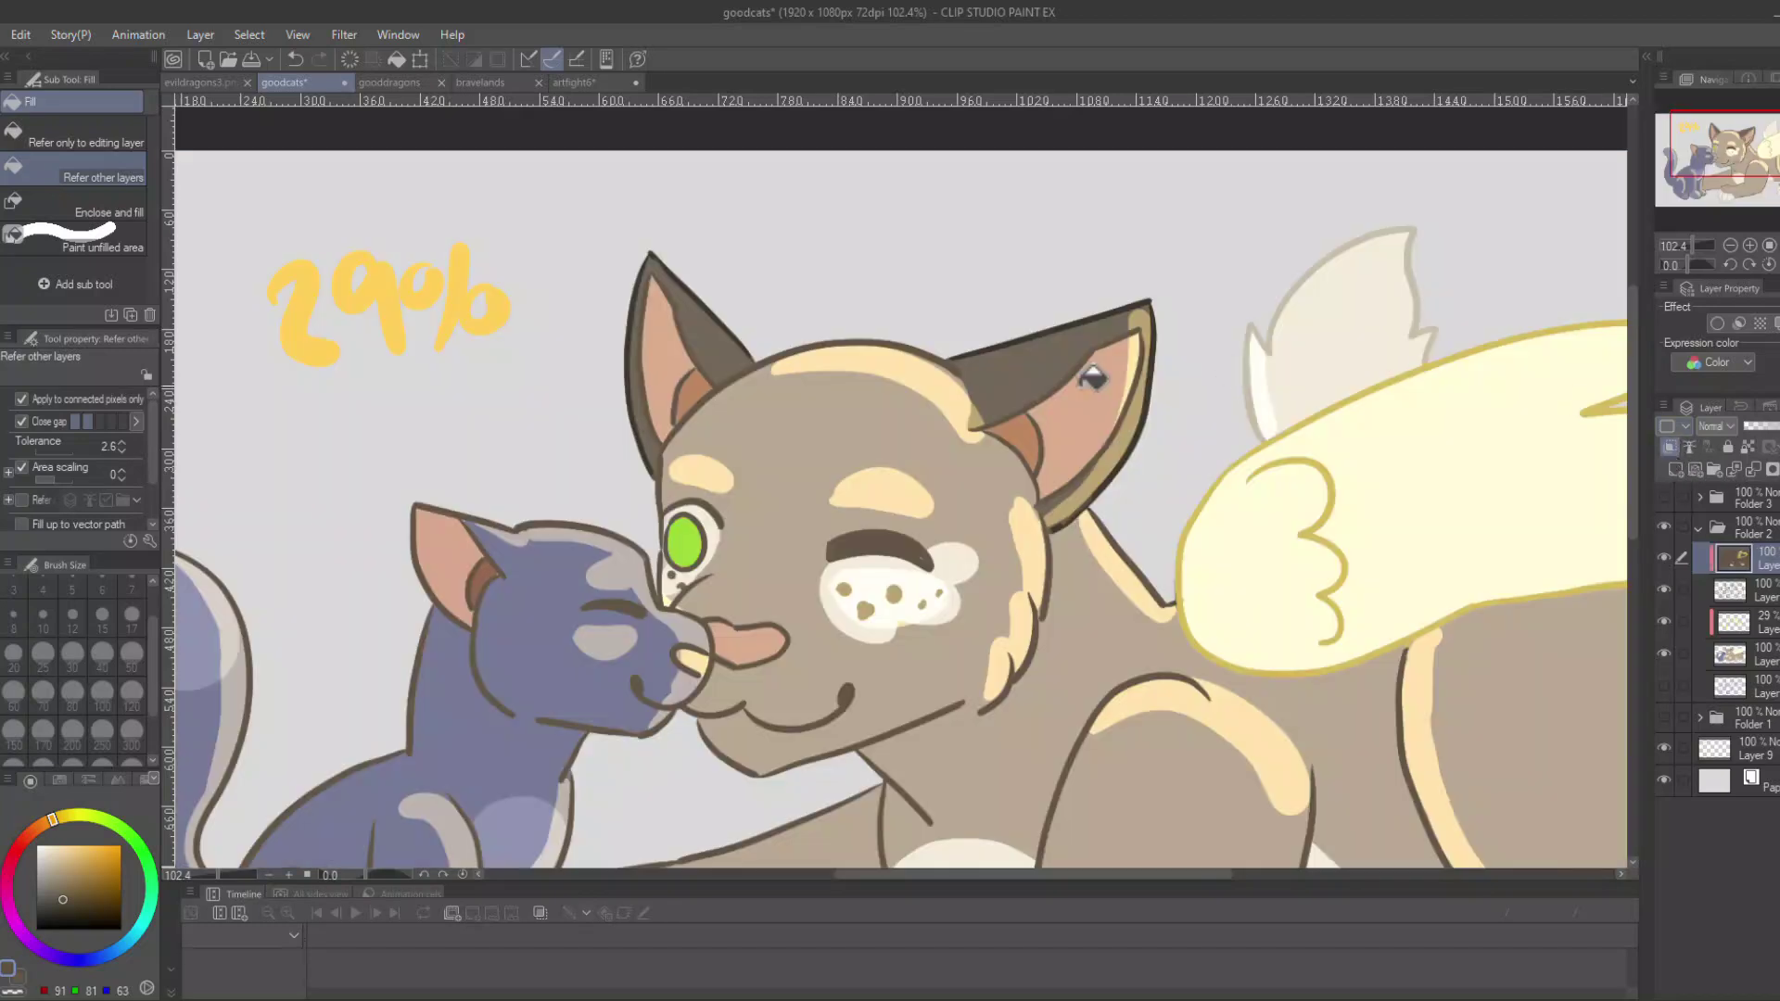
Recolour the brown cat's inner-ear and nose outlines in orange-brown, RGB 170, 108, 61, and the cream edge by its eye in beige, RGB 199, 190, 169.
{"action": "left_click", "coordinate": [68, 858]}
{"action": "key", "text": "p"}
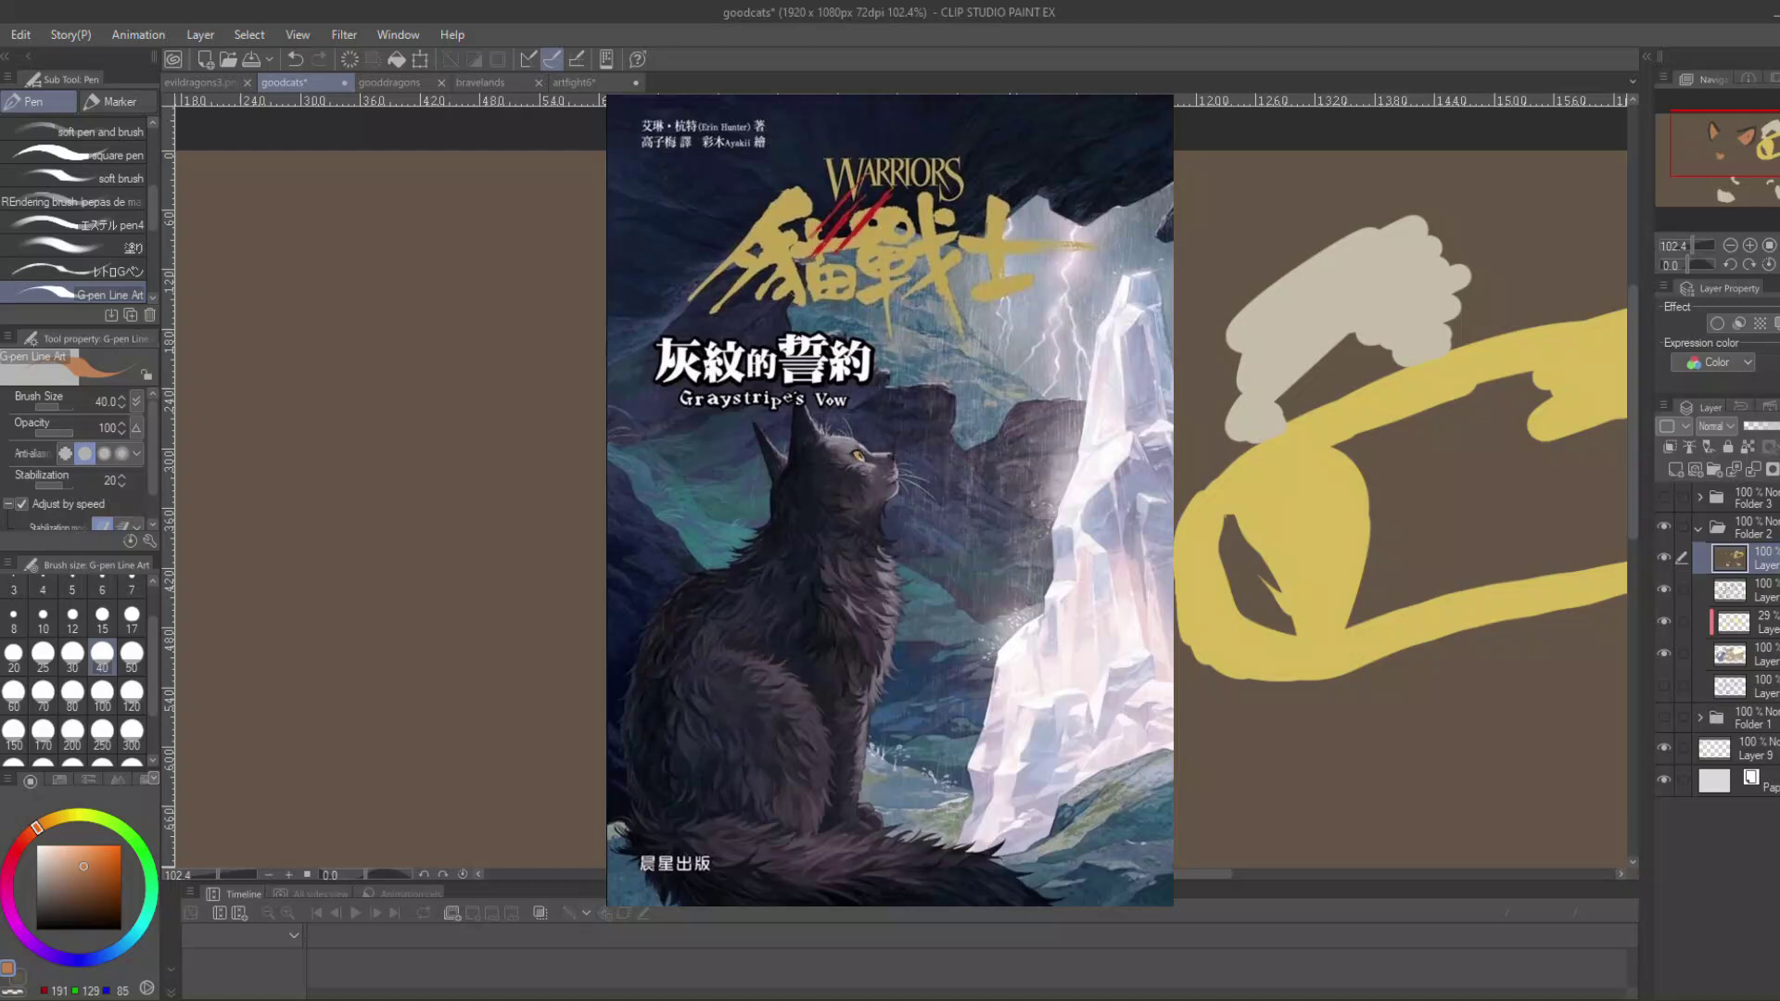
{"action": "key", "text": "g"}
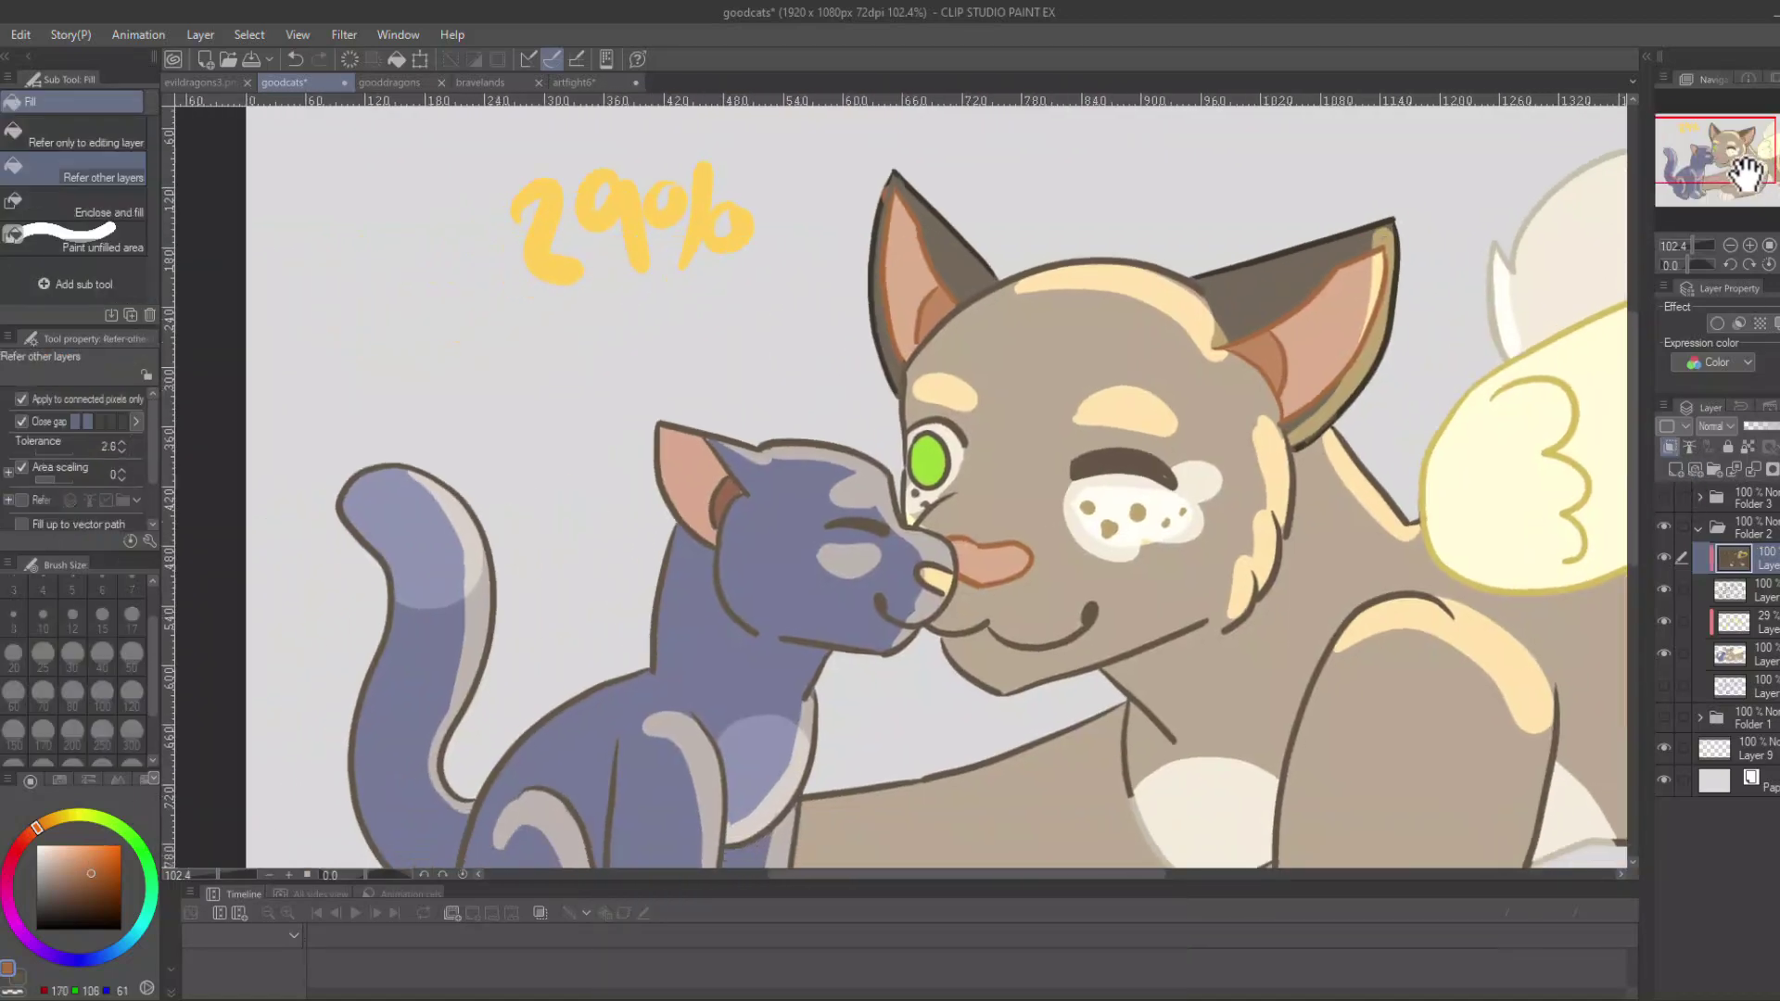
{"action": "left_click", "coordinate": [1295, 733], "text": "alt"}
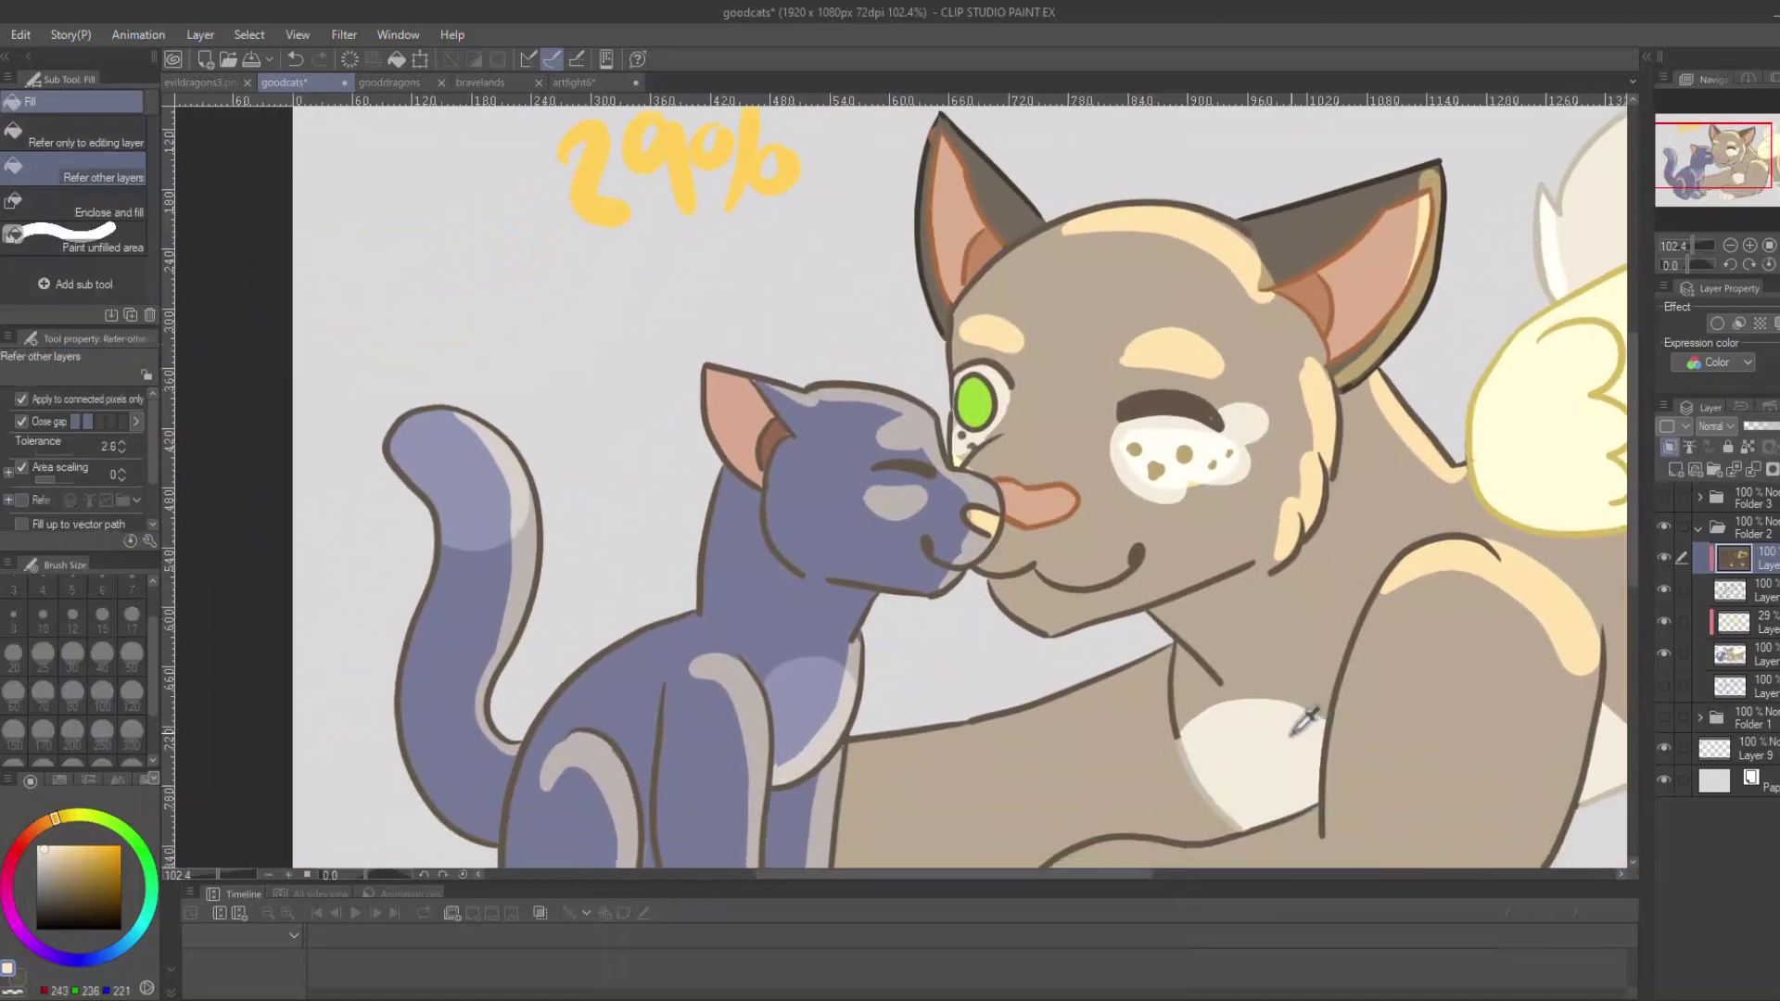
{"action": "key", "text": "p"}
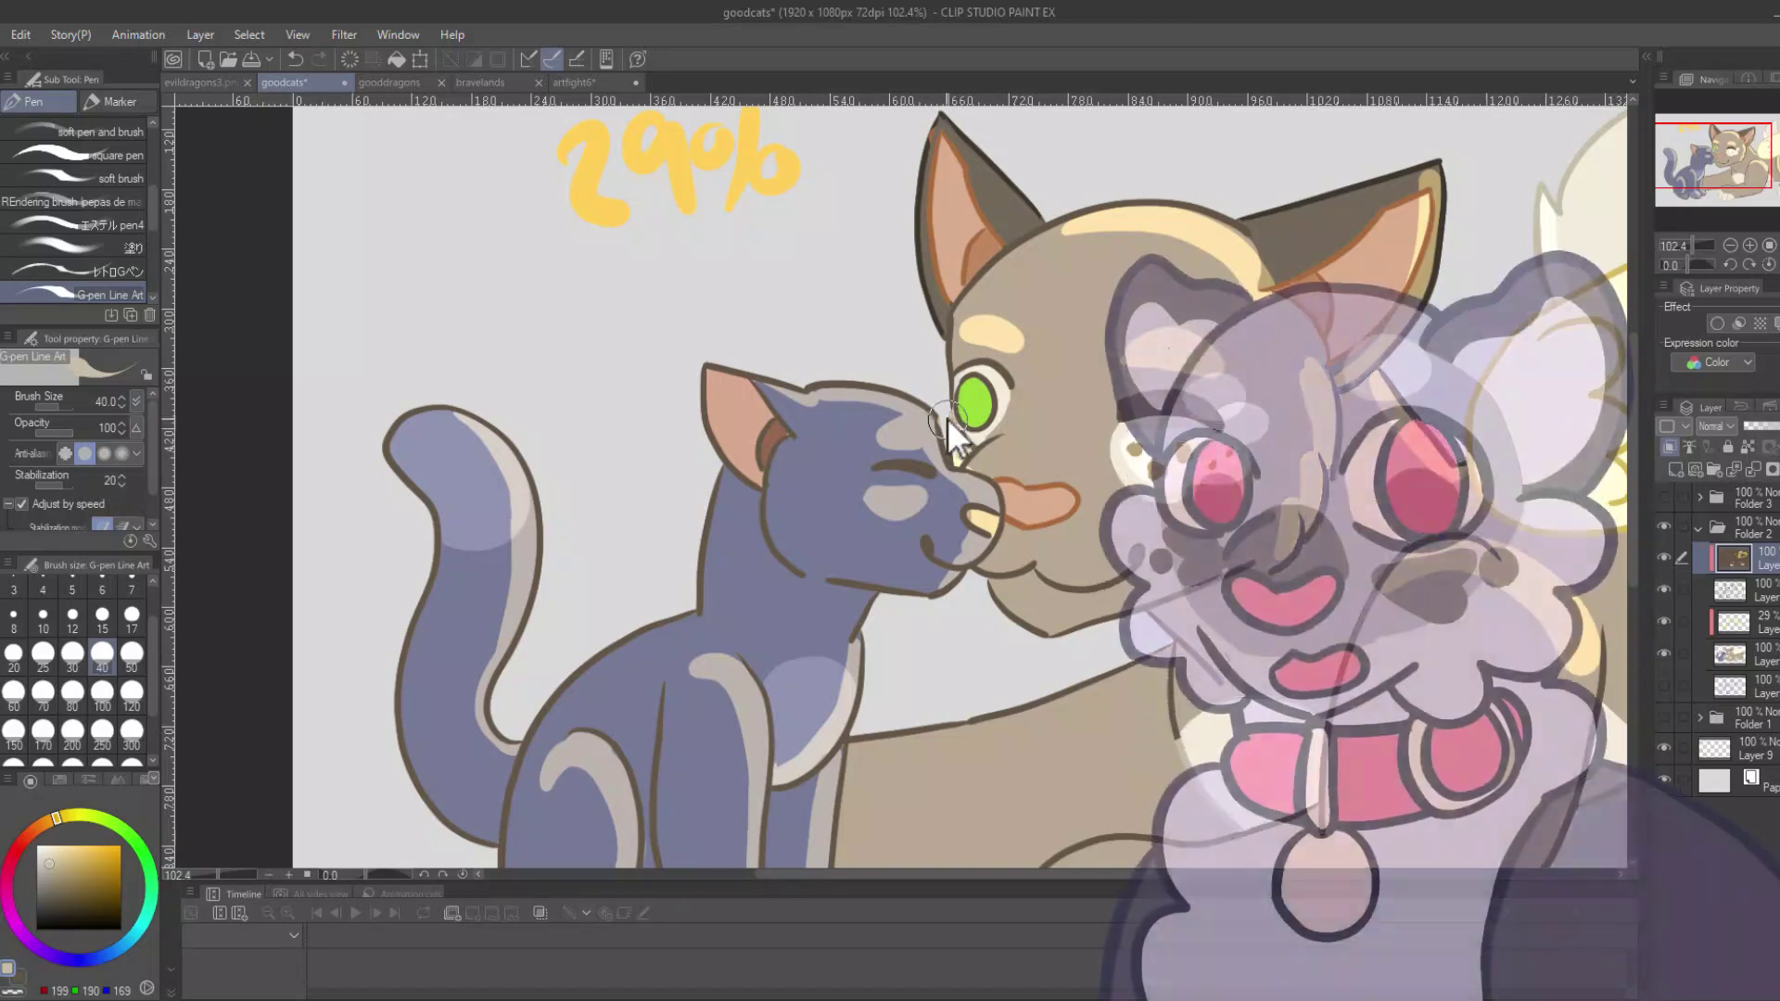
Recolour the blue cat's outlines in muted blue, RGB 79, 85, 120, using brush sizes 120 and 50.
{"action": "left_click", "coordinate": [902, 484], "text": "alt"}
{"action": "left_click", "coordinate": [134, 694]}
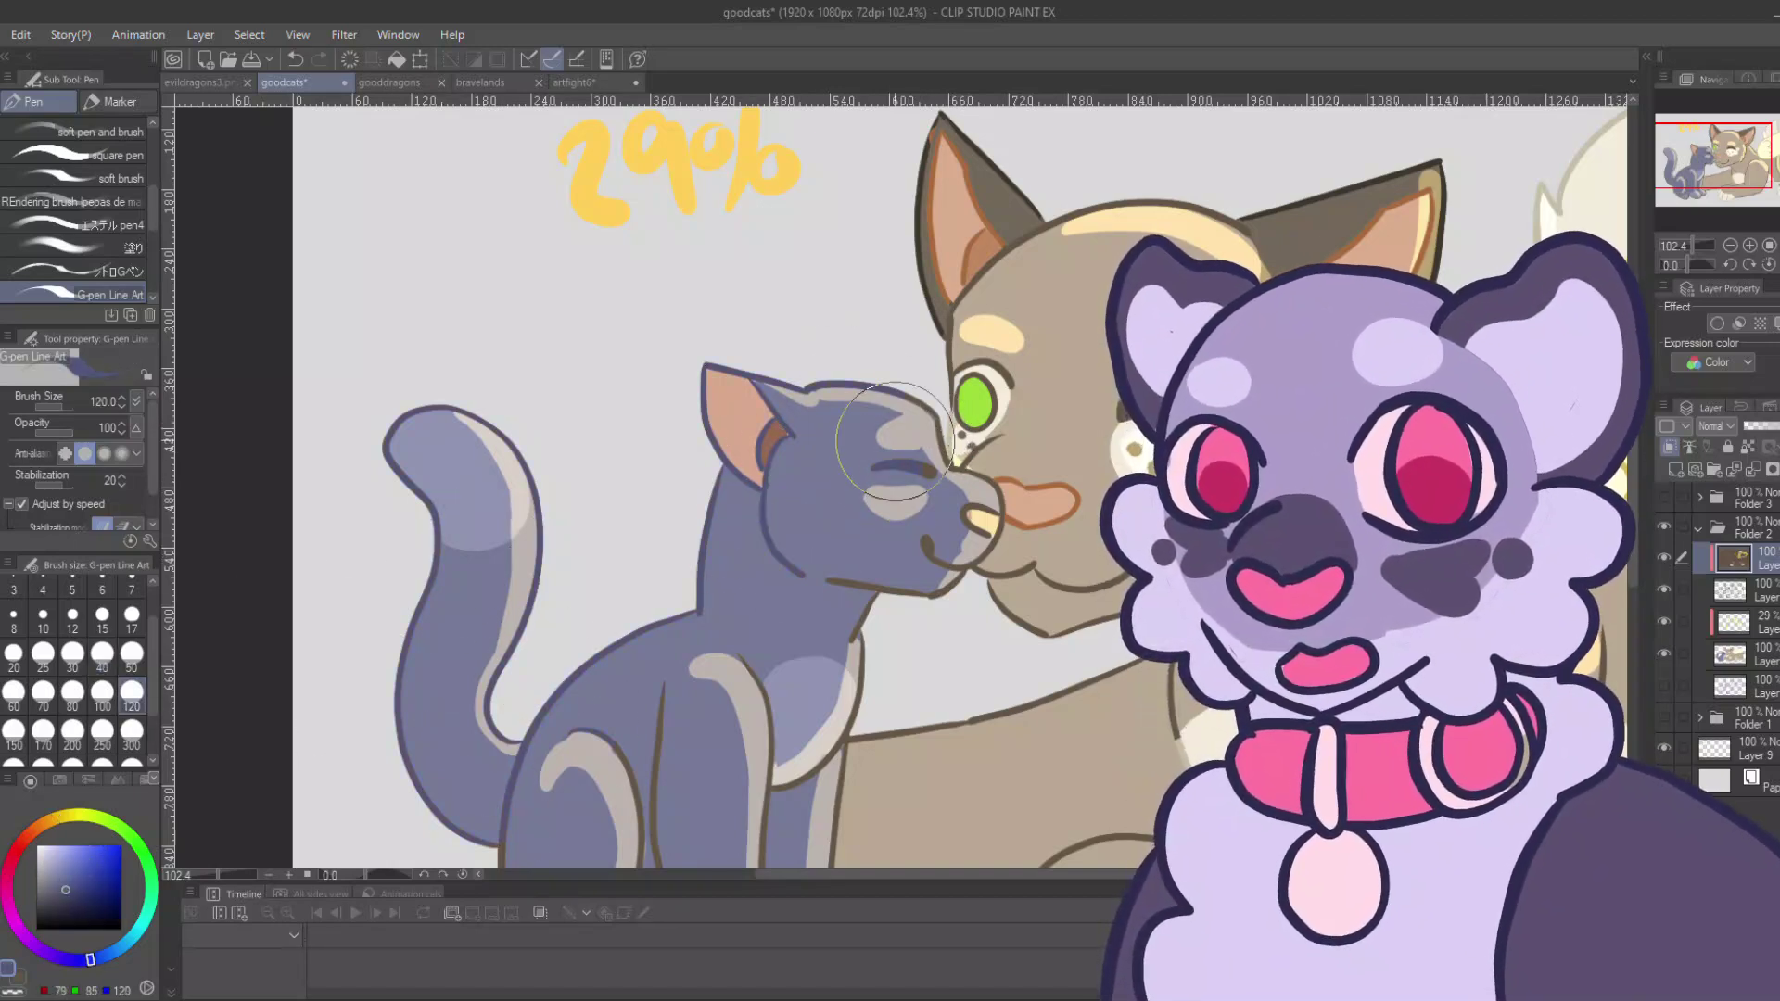
{"action": "left_click_drag", "start_coordinate": [894, 441], "coordinate": [1010, 243]}
{"action": "left_click", "coordinate": [132, 655]}
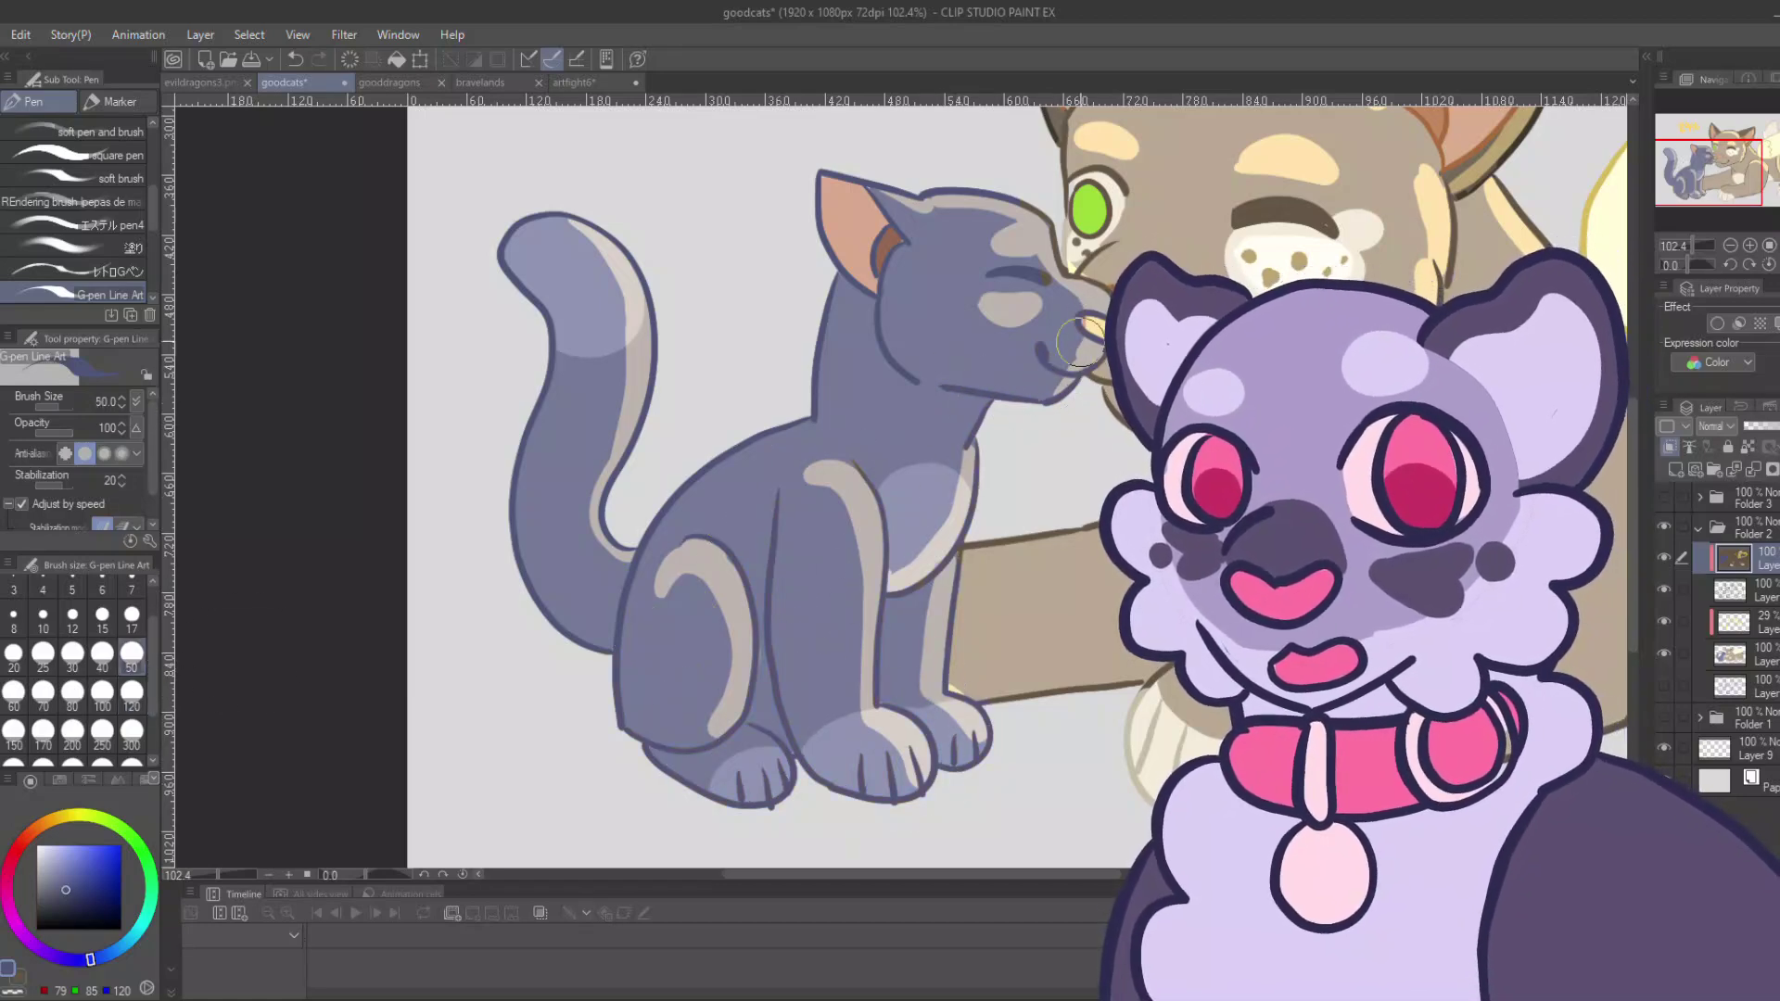
{"action": "mouse_move", "coordinate": [1033, 277]}
{"action": "left_mouse_down"}
{"action": "mouse_move", "coordinate": [1053, 281]}
{"action": "mouse_move", "coordinate": [992, 202]}
{"action": "left_mouse_up"}
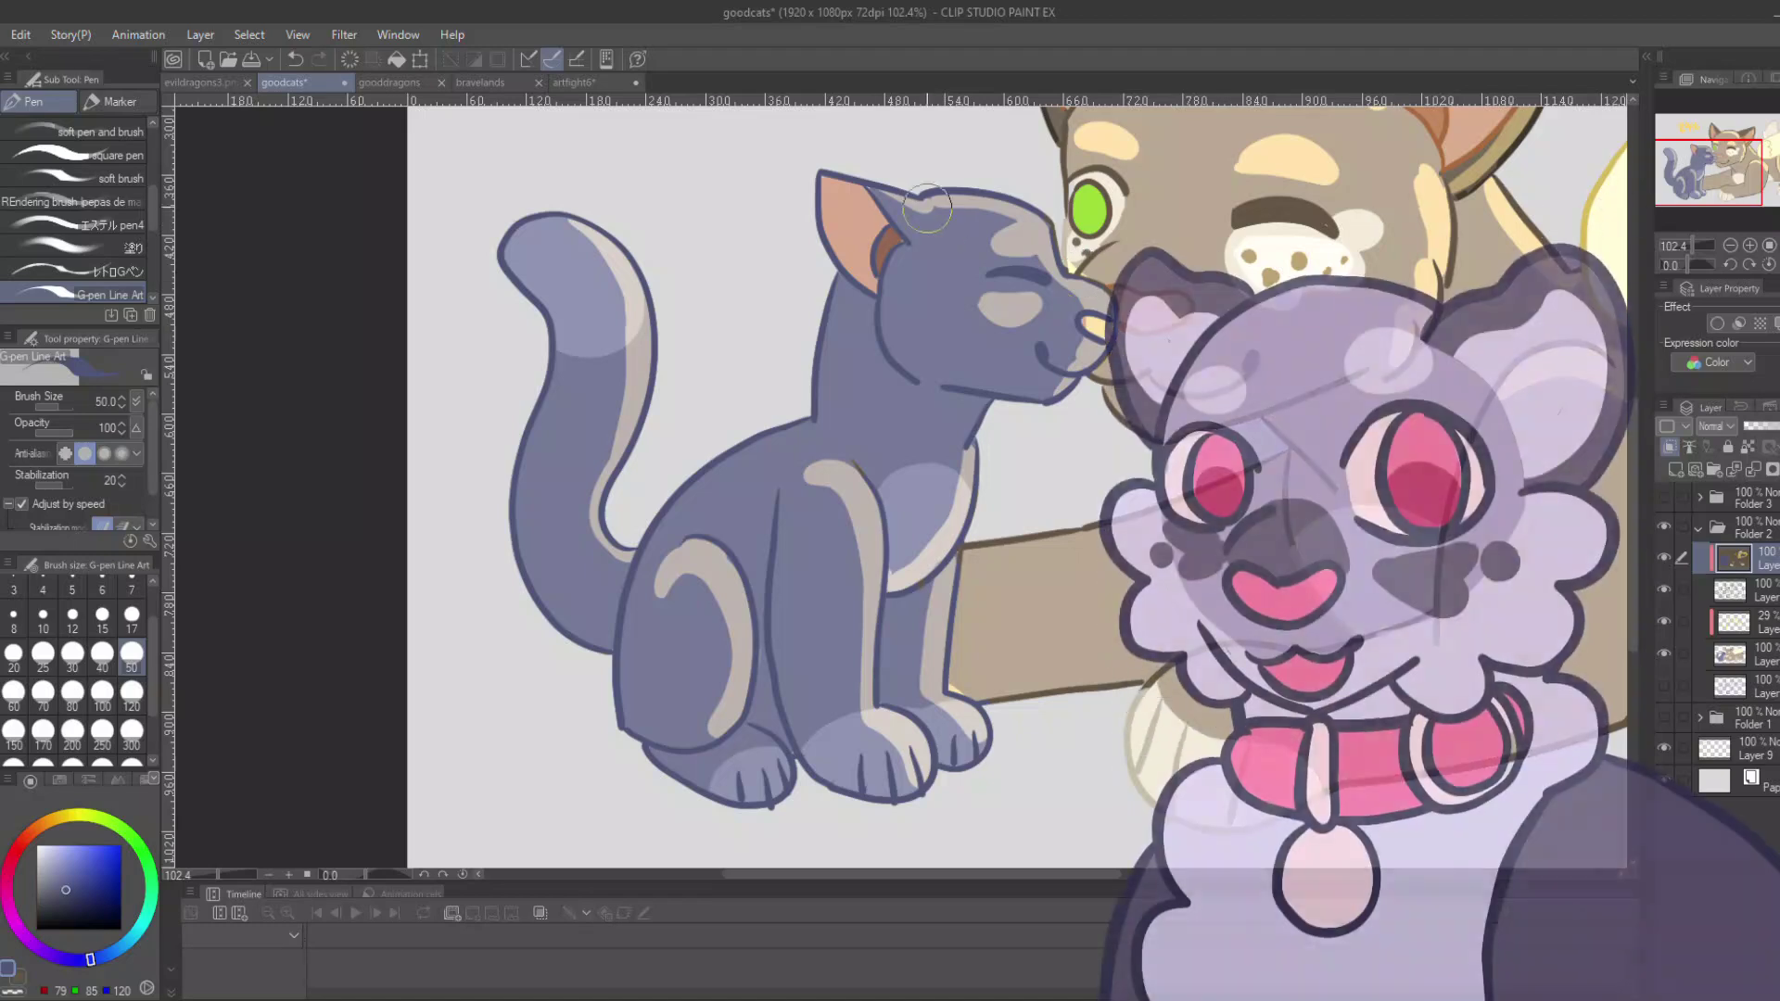
Recolour the outlines of the blue cat's inner ear and nose in muted pink-brown, RGB 173, 127, 103.
{"action": "left_click", "coordinate": [845, 230], "text": "alt"}
{"action": "left_click", "coordinate": [71, 872]}
{"action": "mouse_move", "coordinate": [831, 179]}
{"action": "left_mouse_down"}
{"action": "mouse_move", "coordinate": [871, 241]}
{"action": "mouse_move", "coordinate": [878, 226]}
{"action": "mouse_move", "coordinate": [876, 294]}
{"action": "left_mouse_up"}
{"action": "key", "text": "ctrl+z"}
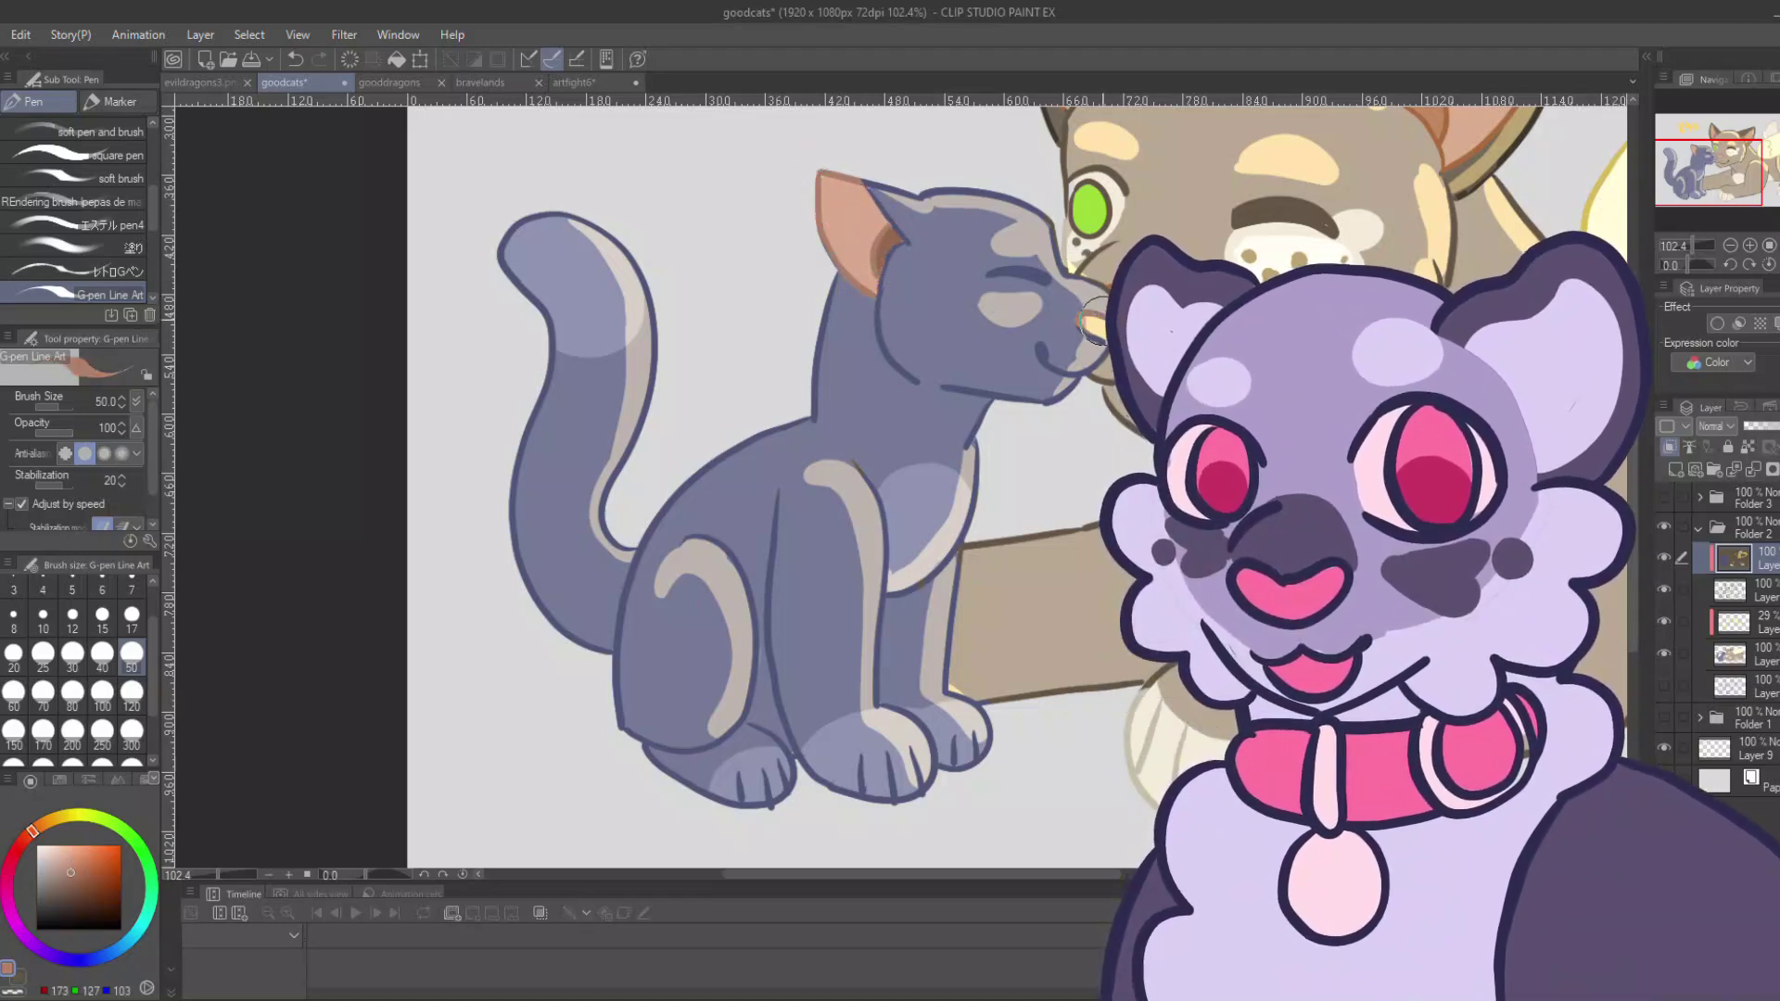
Try lighter grey-blue outlines on the blue cat's tail tip, RGB 121, 126, 152 and RGB 98, 102, 129.
{"action": "left_click", "coordinate": [593, 231], "text": "alt"}
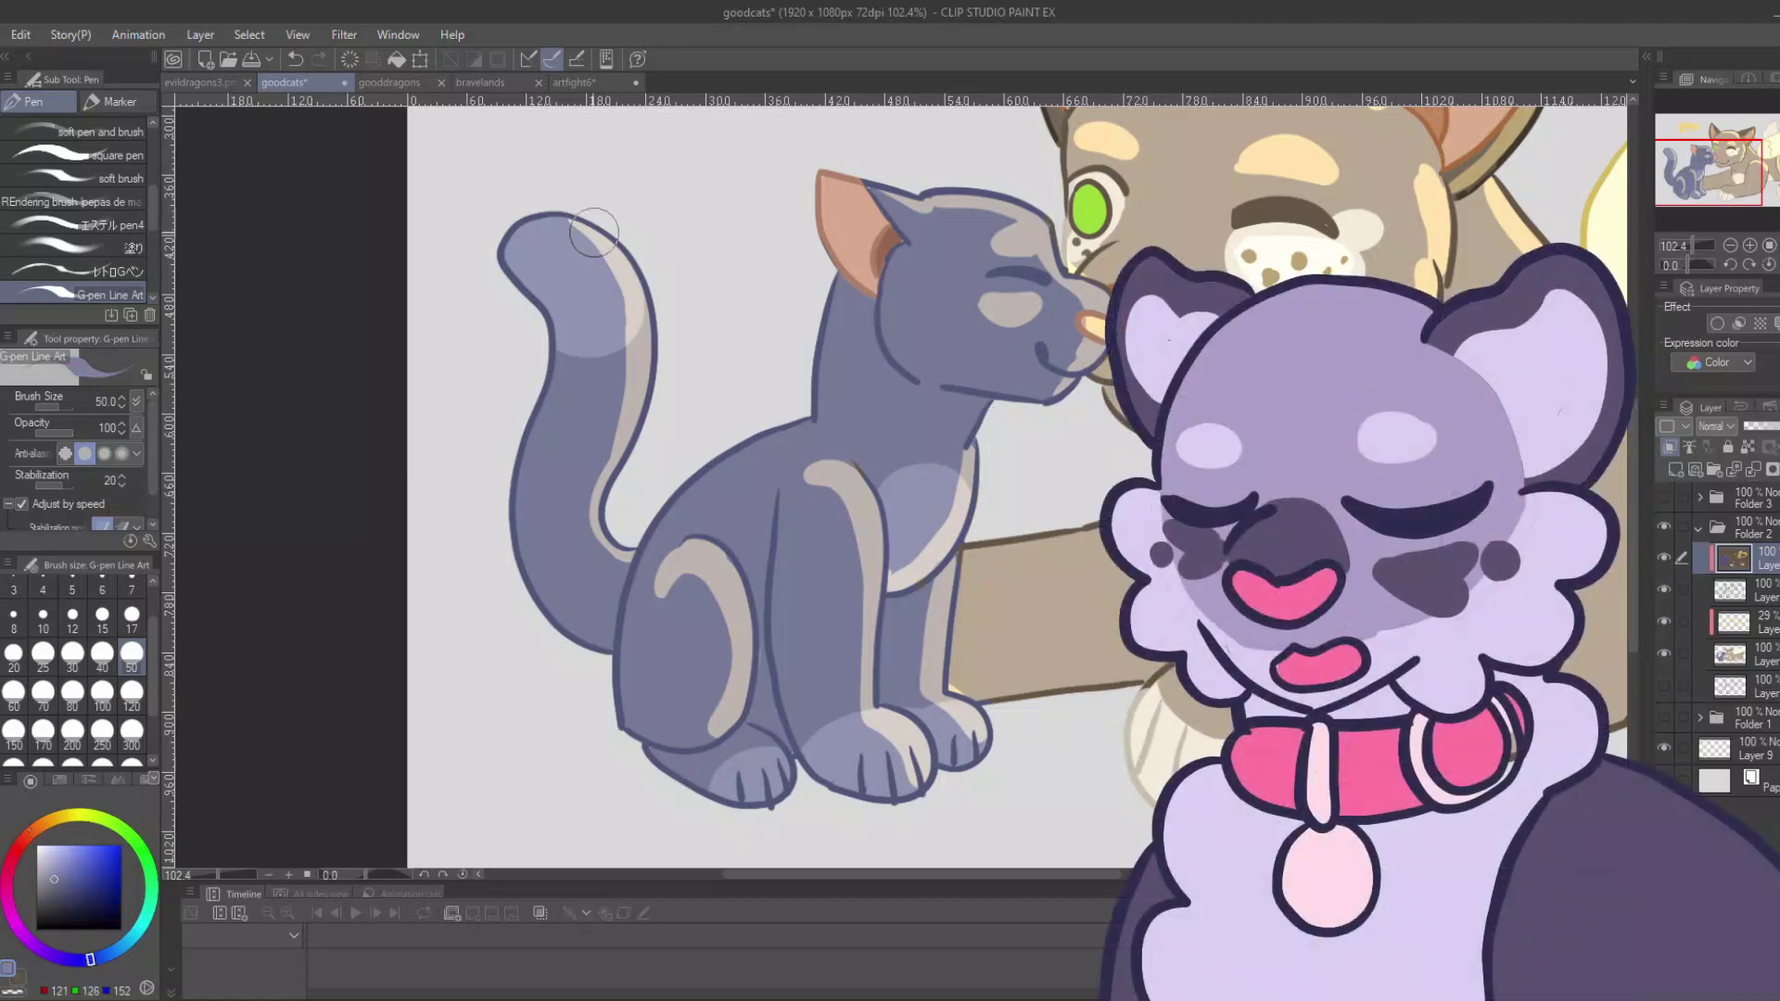
{"action": "left_click_drag", "start_coordinate": [506, 244], "coordinate": [554, 341]}
{"action": "key", "text": "ctrl+z"}
{"action": "left_click", "coordinate": [56, 887]}
{"action": "left_click_drag", "start_coordinate": [513, 247], "coordinate": [533, 286]}
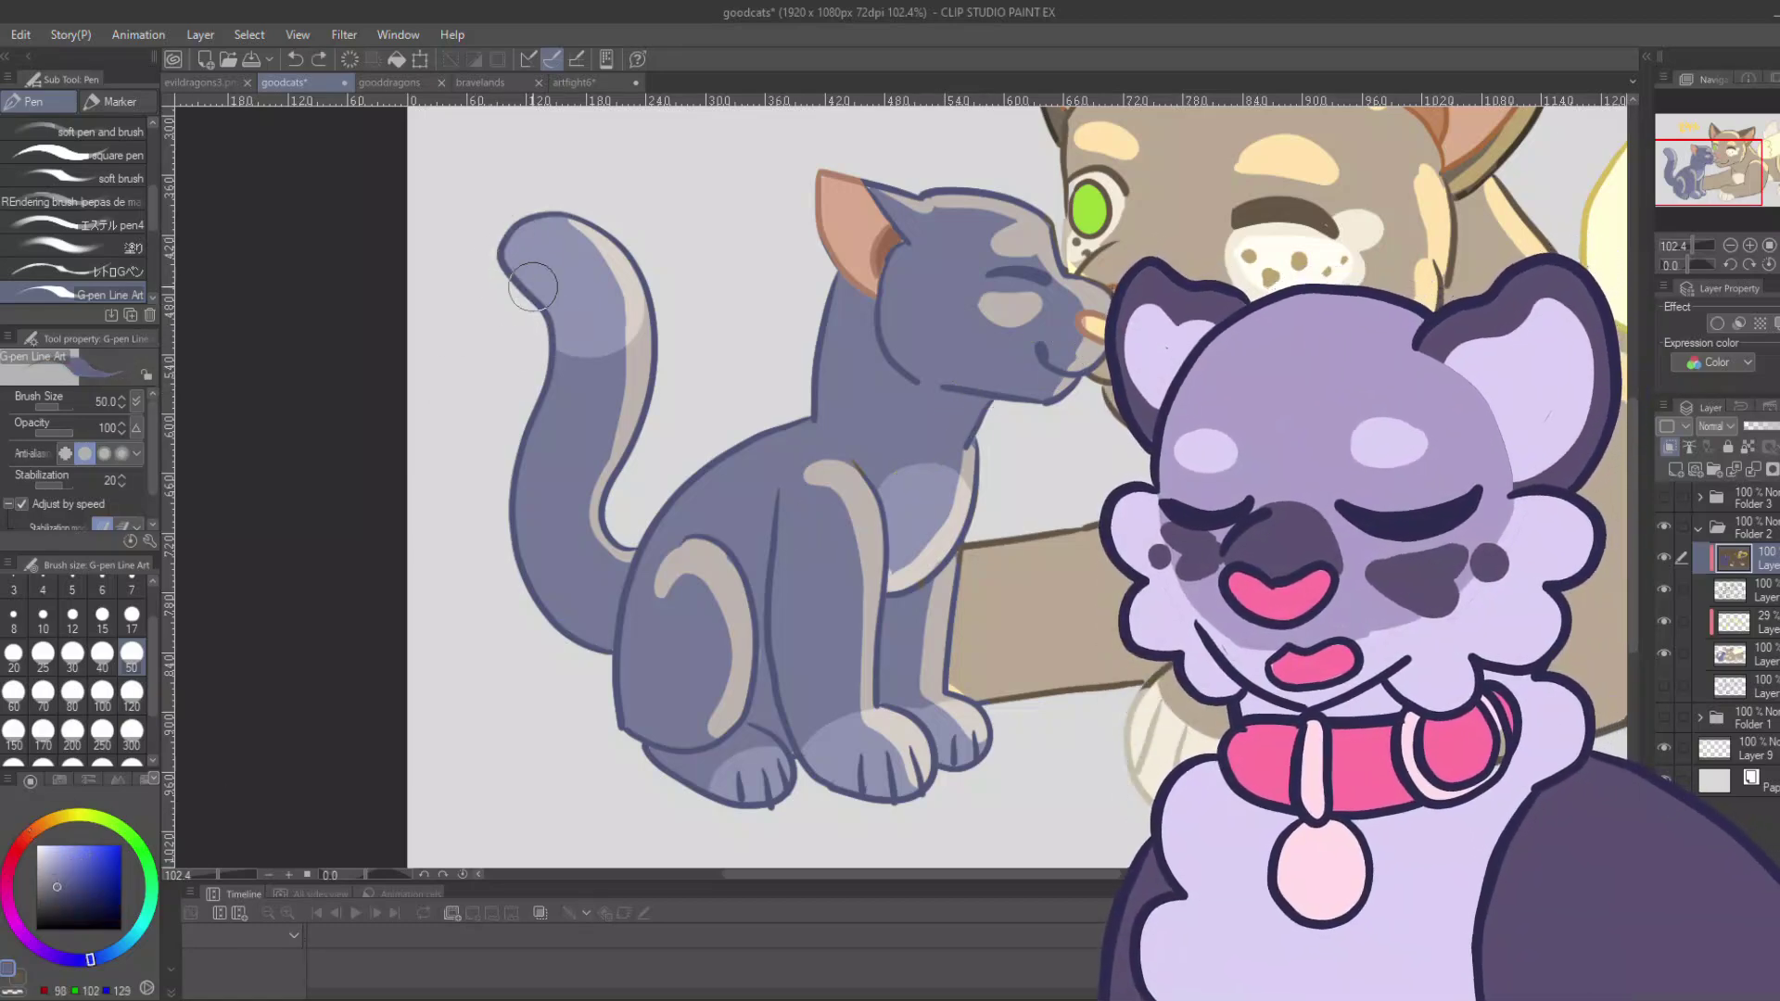
{"action": "left_click", "coordinate": [56, 880]}
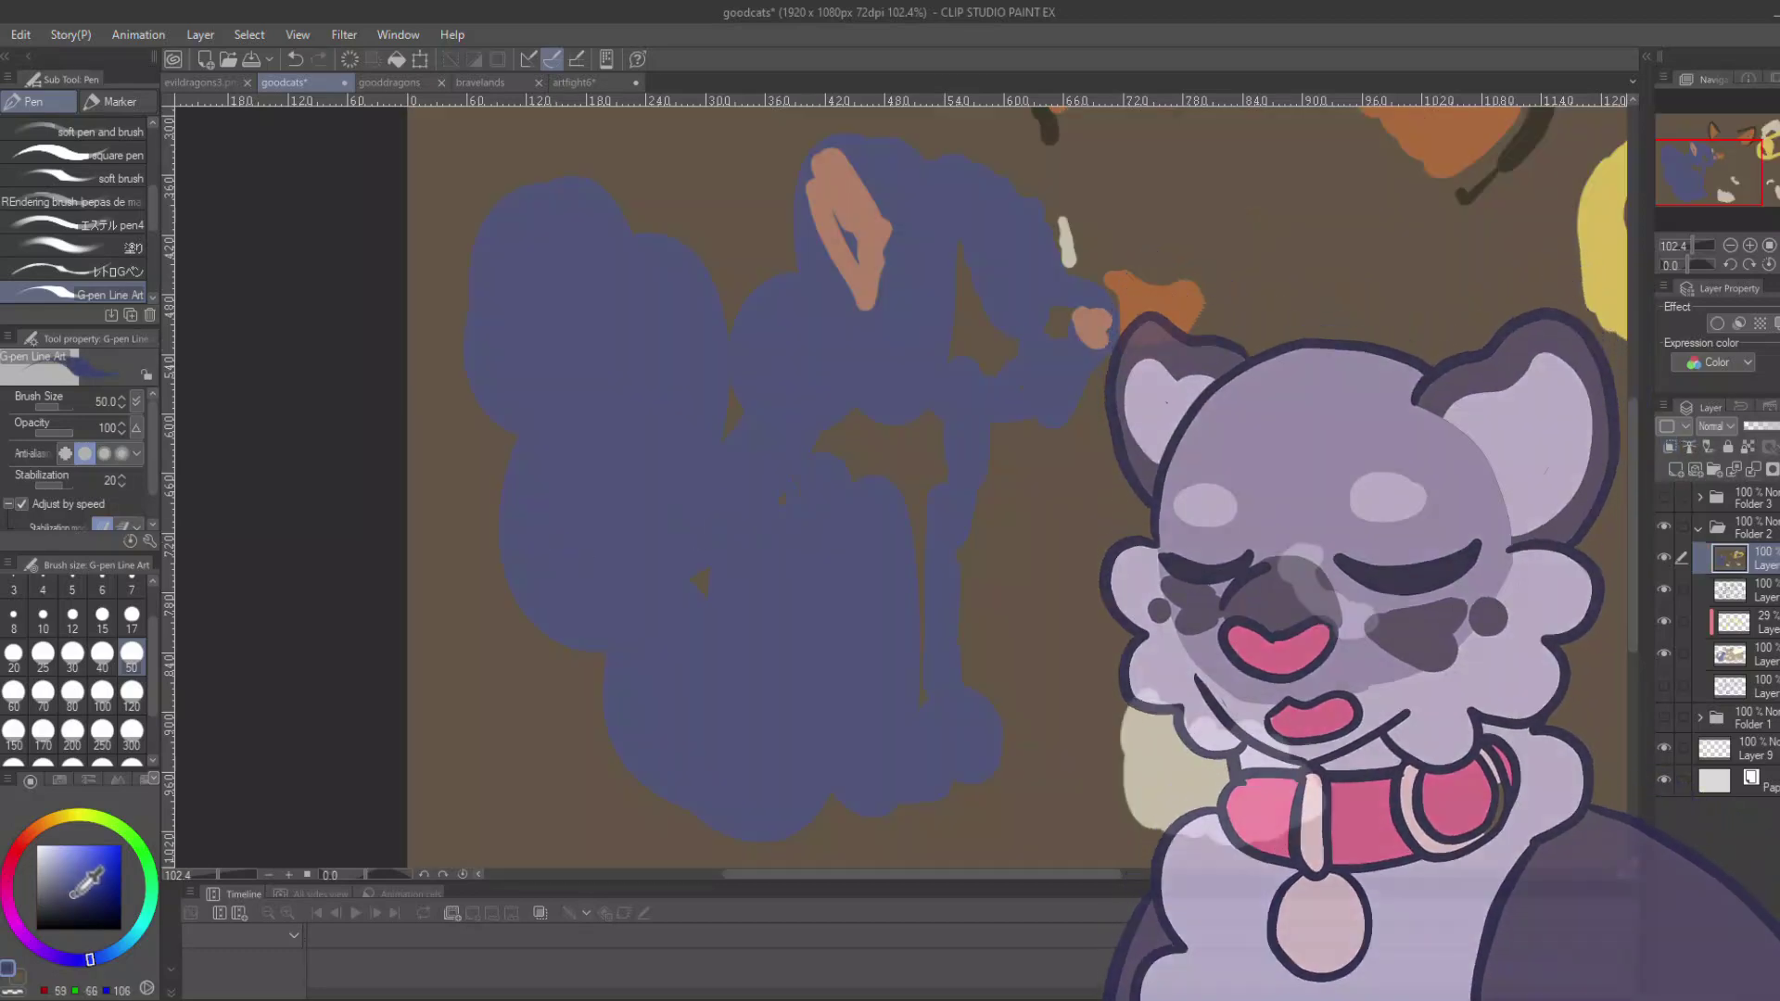
Refill the blue cat's outlines in RGB 79, 88, 138, and recolour its tail tip, chest and paws in lighter blue, RGB 91, 100, 152.
{"action": "key", "text": "g"}
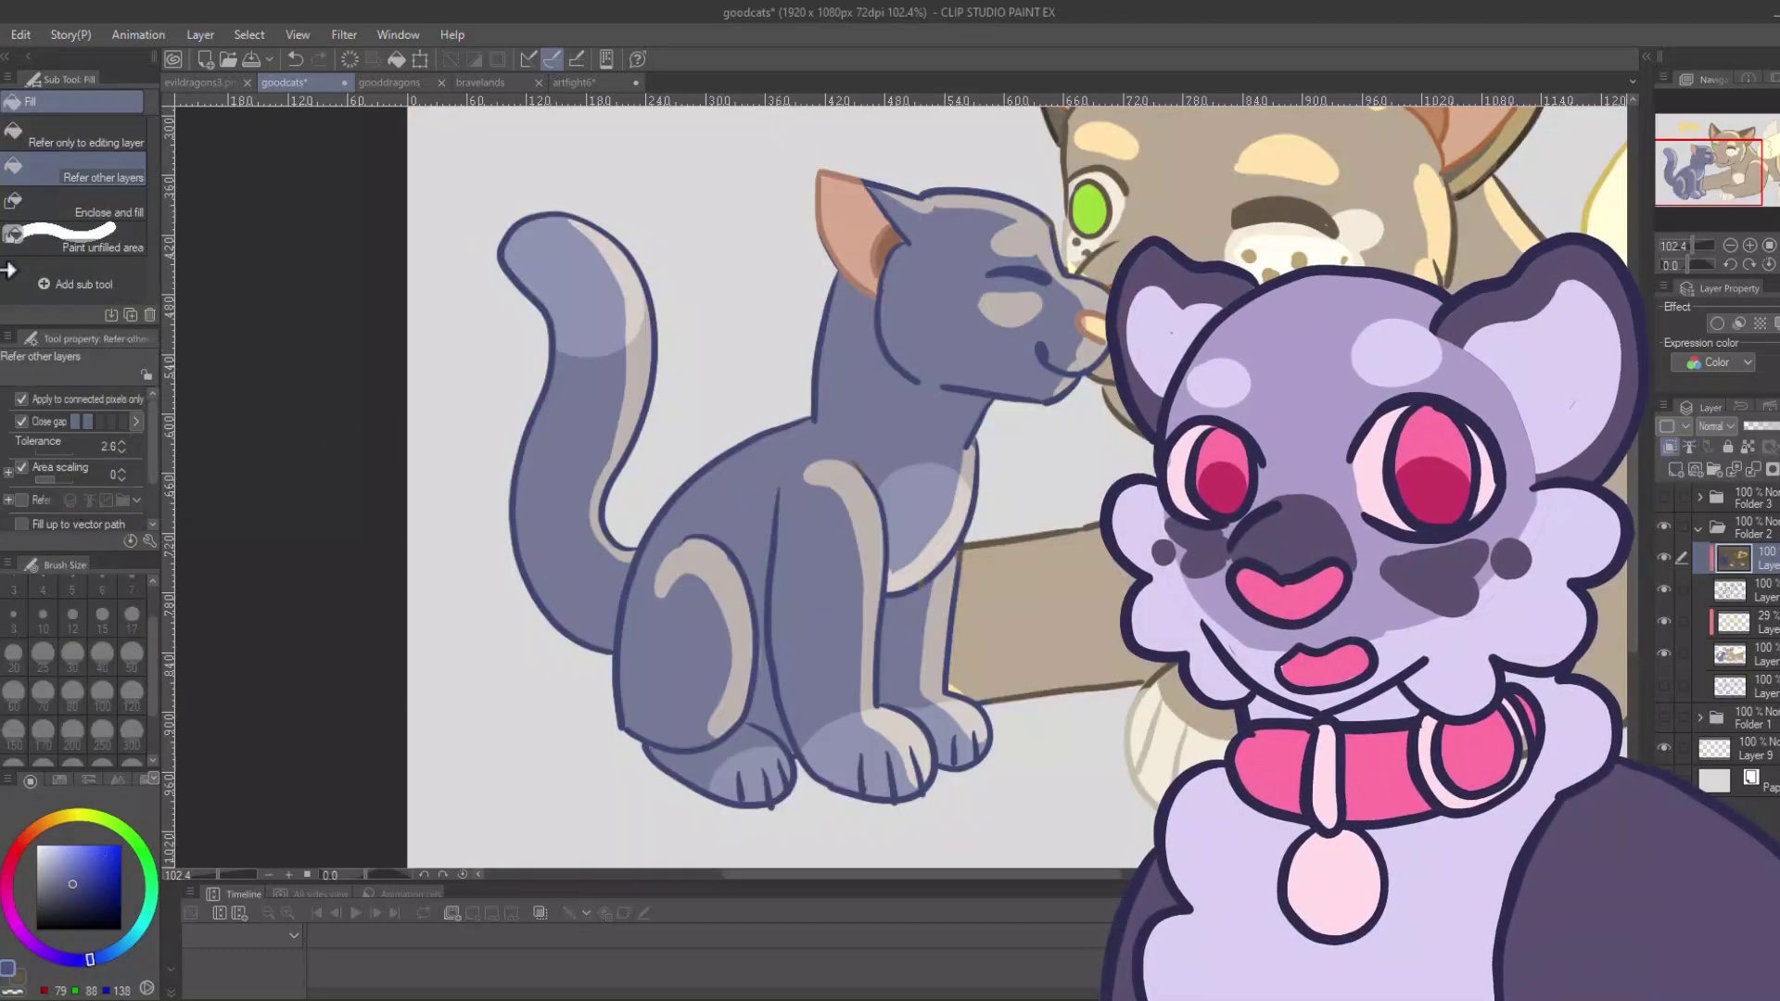
{"action": "key", "text": "p"}
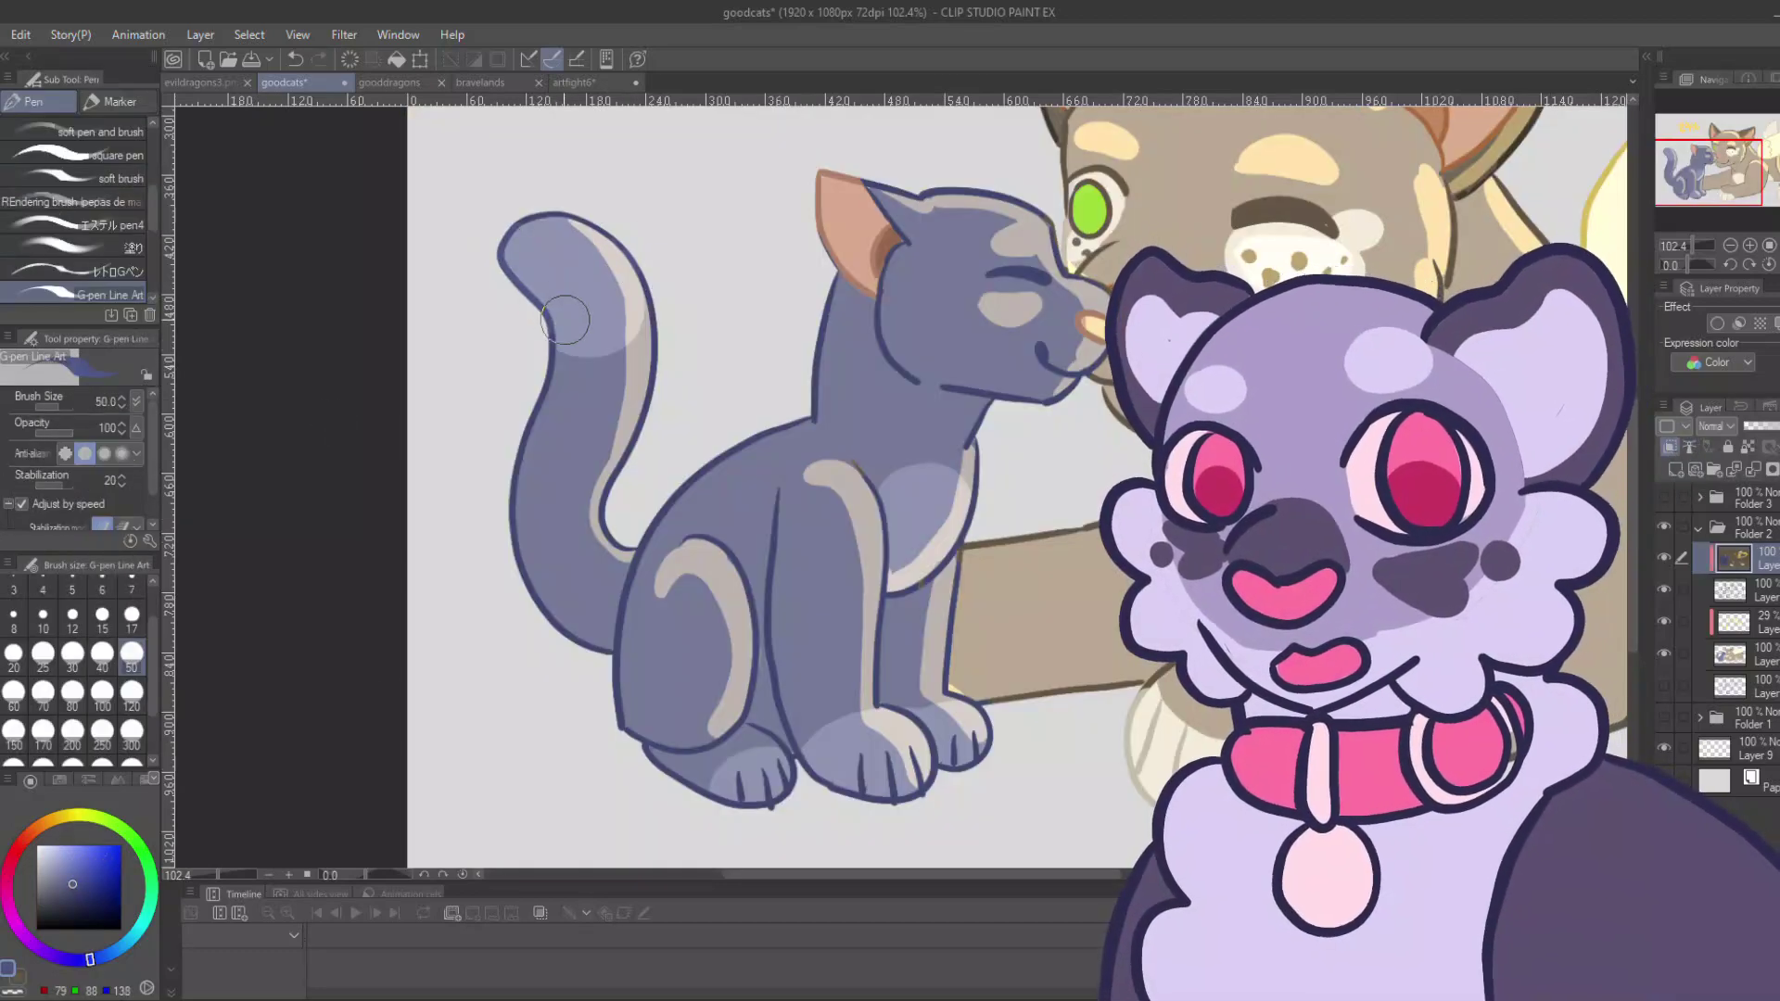
{"action": "left_click", "coordinate": [67, 870]}
{"action": "mouse_move", "coordinate": [550, 331]}
{"action": "left_mouse_down"}
{"action": "mouse_move", "coordinate": [503, 229]}
{"action": "mouse_move", "coordinate": [647, 280]}
{"action": "left_mouse_up"}
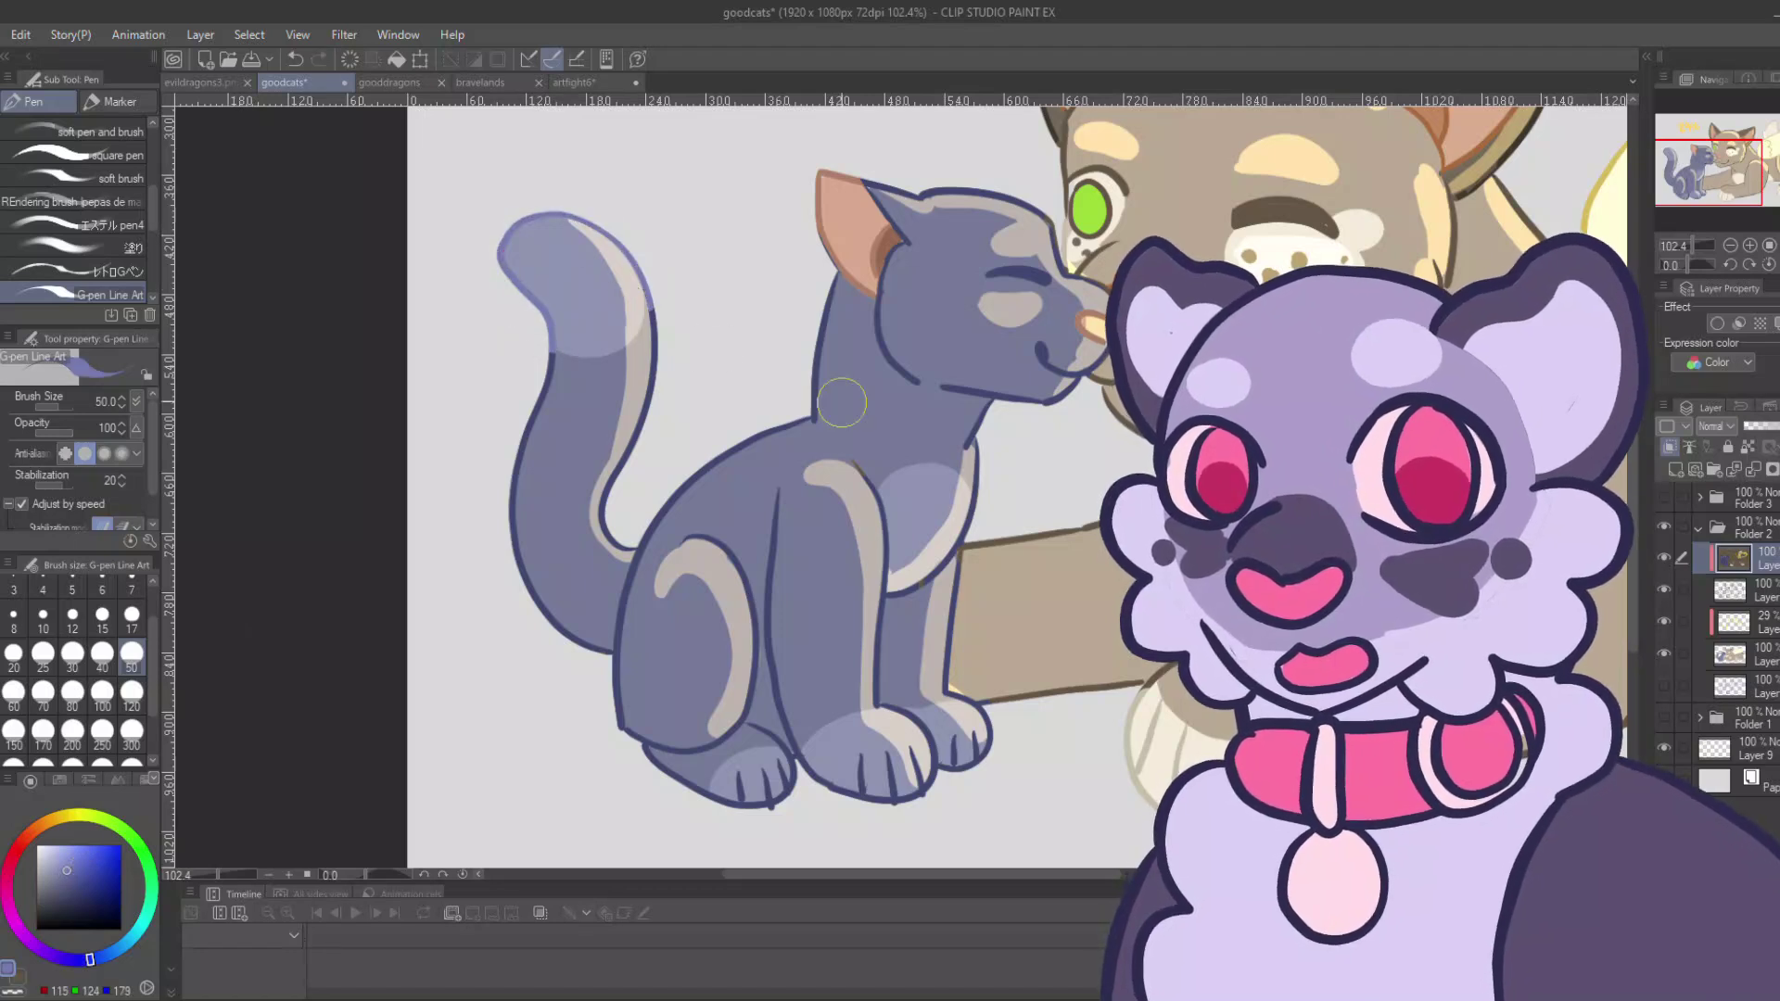
{"action": "left_click_drag", "start_coordinate": [900, 604], "coordinate": [964, 512]}
{"action": "mouse_move", "coordinate": [897, 720]}
{"action": "left_mouse_down"}
{"action": "mouse_move", "coordinate": [968, 747]}
{"action": "mouse_move", "coordinate": [841, 791]}
{"action": "mouse_move", "coordinate": [808, 755]}
{"action": "mouse_move", "coordinate": [738, 789]}
{"action": "left_mouse_up"}
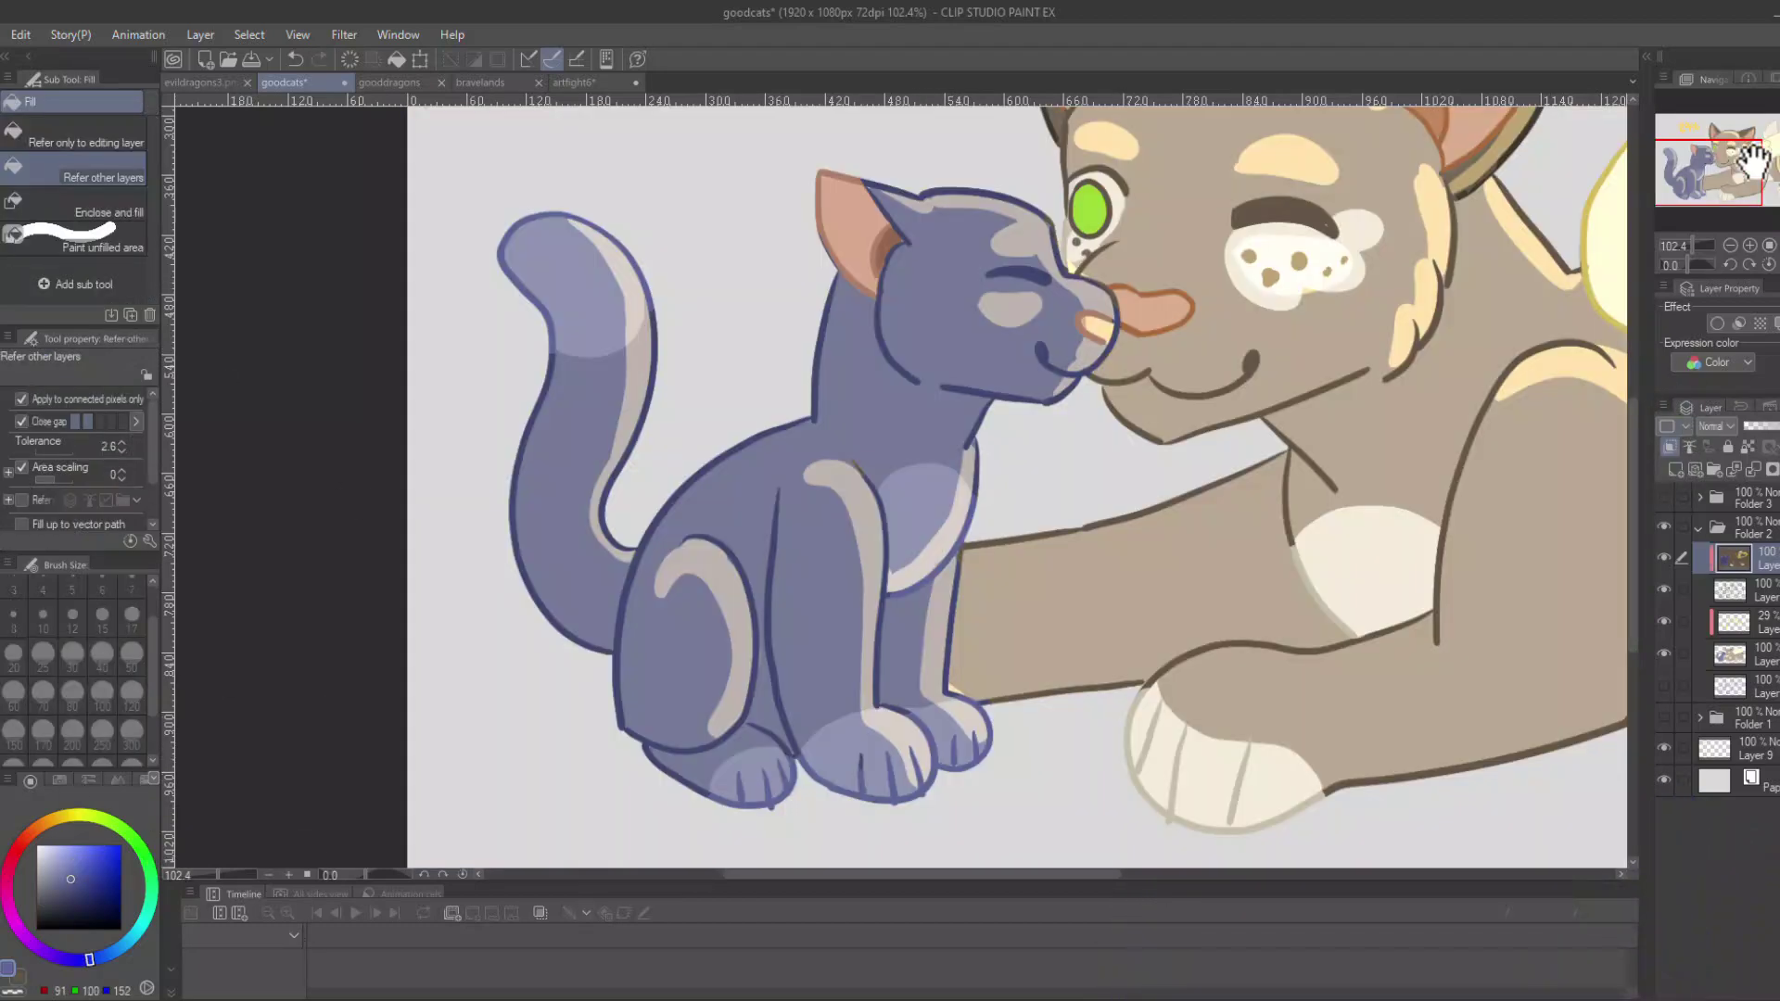
Auto-select the area surrounding the cat pair on the line layer, and add a new layer beneath the colours in Folder 2.
{"action": "left_click_drag", "start_coordinate": [1753, 163], "coordinate": [1736, 155]}
{"action": "left_click_drag", "start_coordinate": [1691, 244], "coordinate": [1689, 241]}
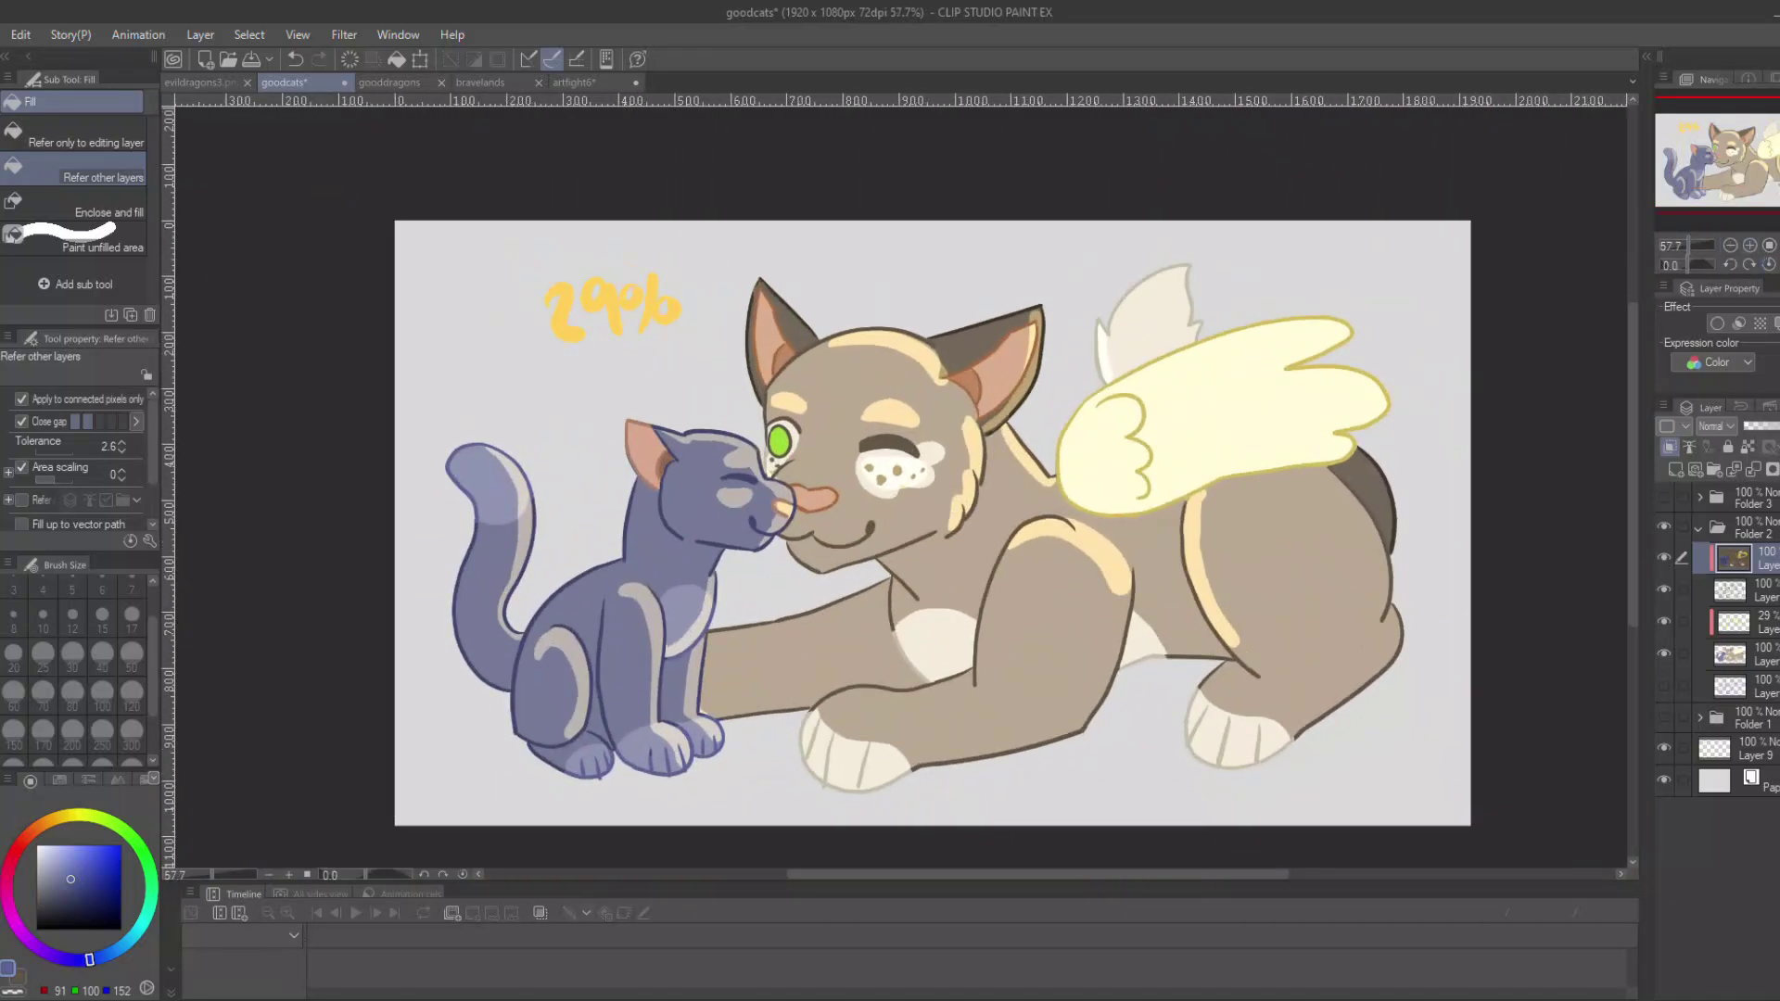
{"action": "left_click", "coordinate": [1762, 595]}
{"action": "left_click", "coordinate": [2, 219]}
{"action": "left_click", "coordinate": [686, 399]}
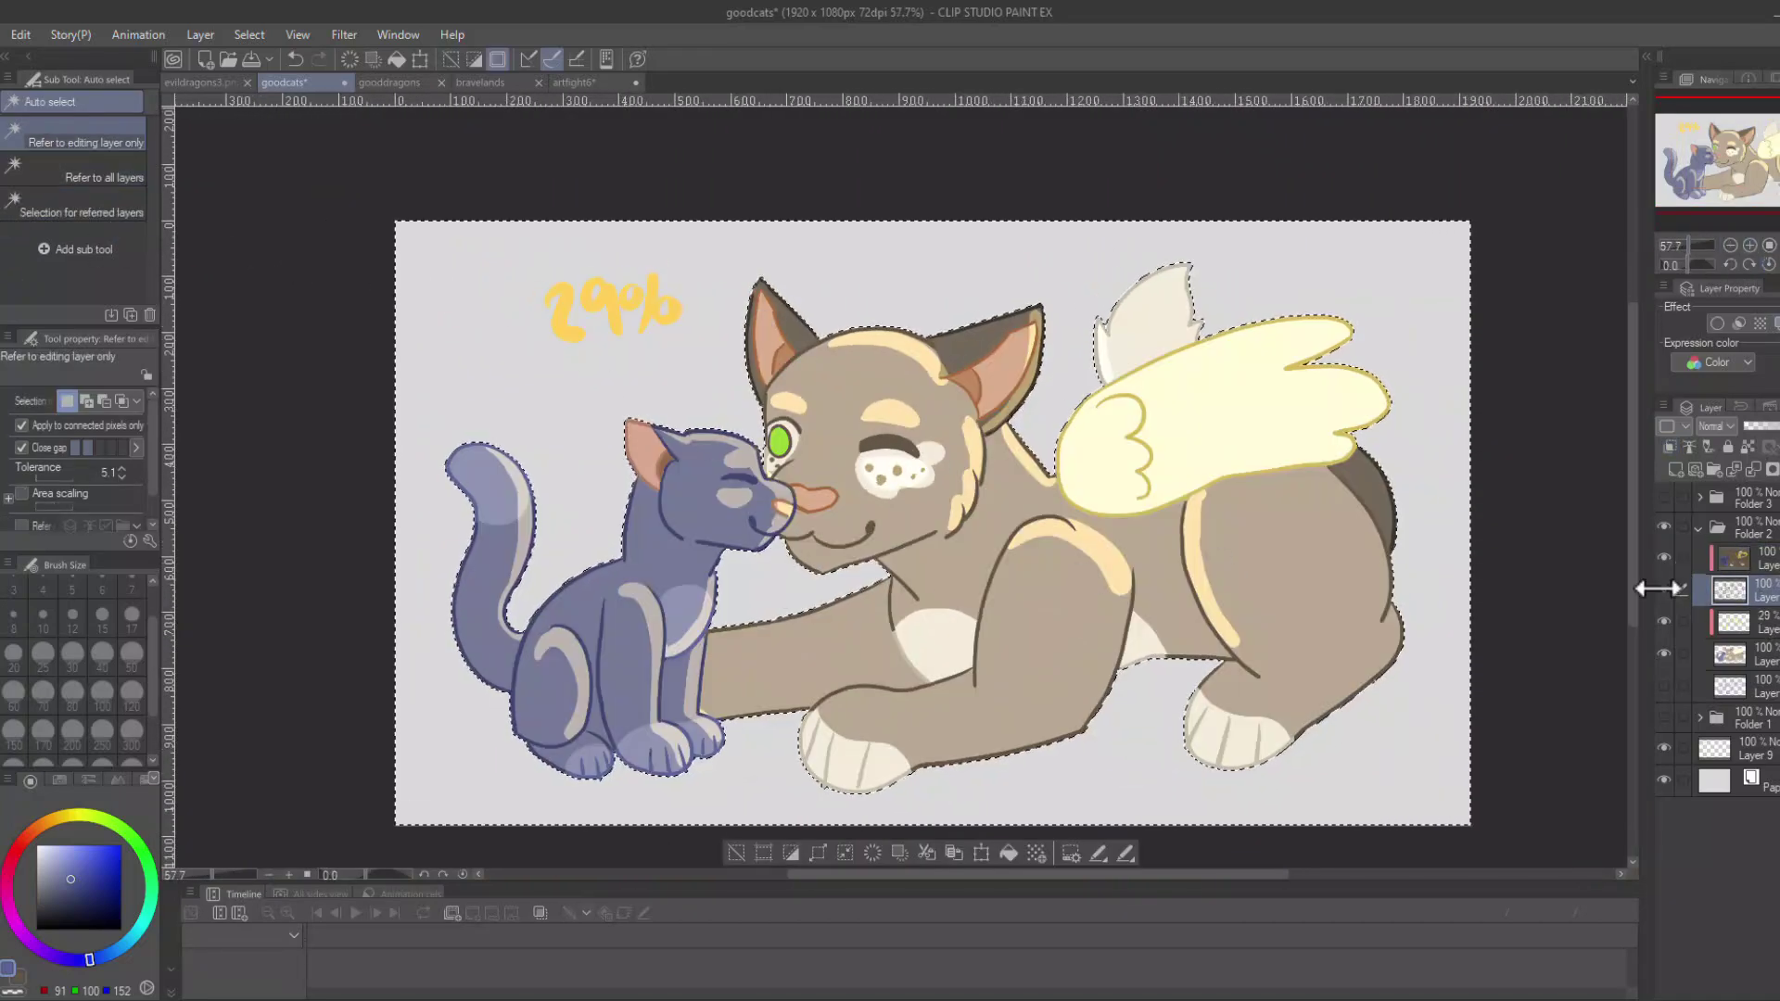
{"action": "left_click", "coordinate": [1748, 690]}
{"action": "left_click", "coordinate": [1677, 470]}
Invert the selection, fill the cat pair's silhouette with black, deselect, and apply a white border effect to that layer.
{"action": "left_click_drag", "start_coordinate": [93, 909], "coordinate": [369, 938]}
{"action": "left_click", "coordinate": [790, 853]}
{"action": "left_click", "coordinate": [1000, 824]}
{"action": "left_click", "coordinate": [729, 824]}
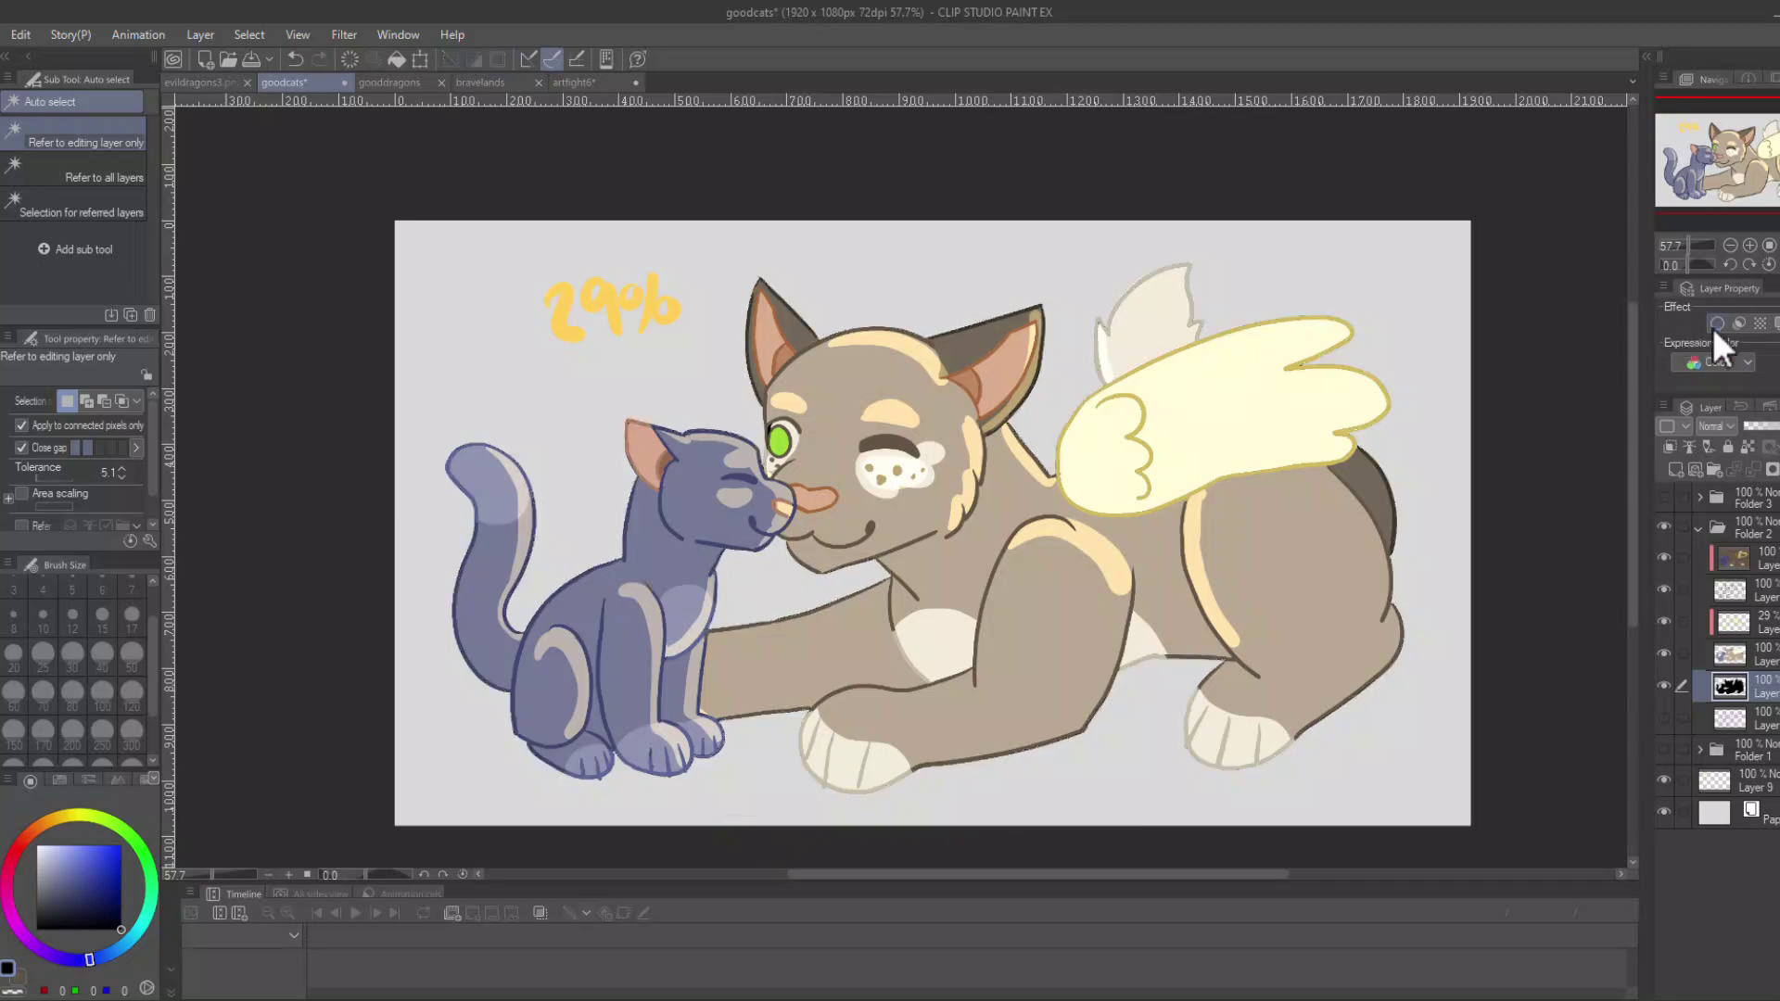
{"action": "left_click", "coordinate": [1717, 324]}
Collapse and hide Folder 2, and show and expand Folder 1 containing the orange cat.
{"action": "left_click", "coordinate": [1667, 525]}
{"action": "left_click", "coordinate": [1704, 522]}
{"action": "left_click", "coordinate": [1700, 525]}
{"action": "left_click", "coordinate": [1664, 527]}
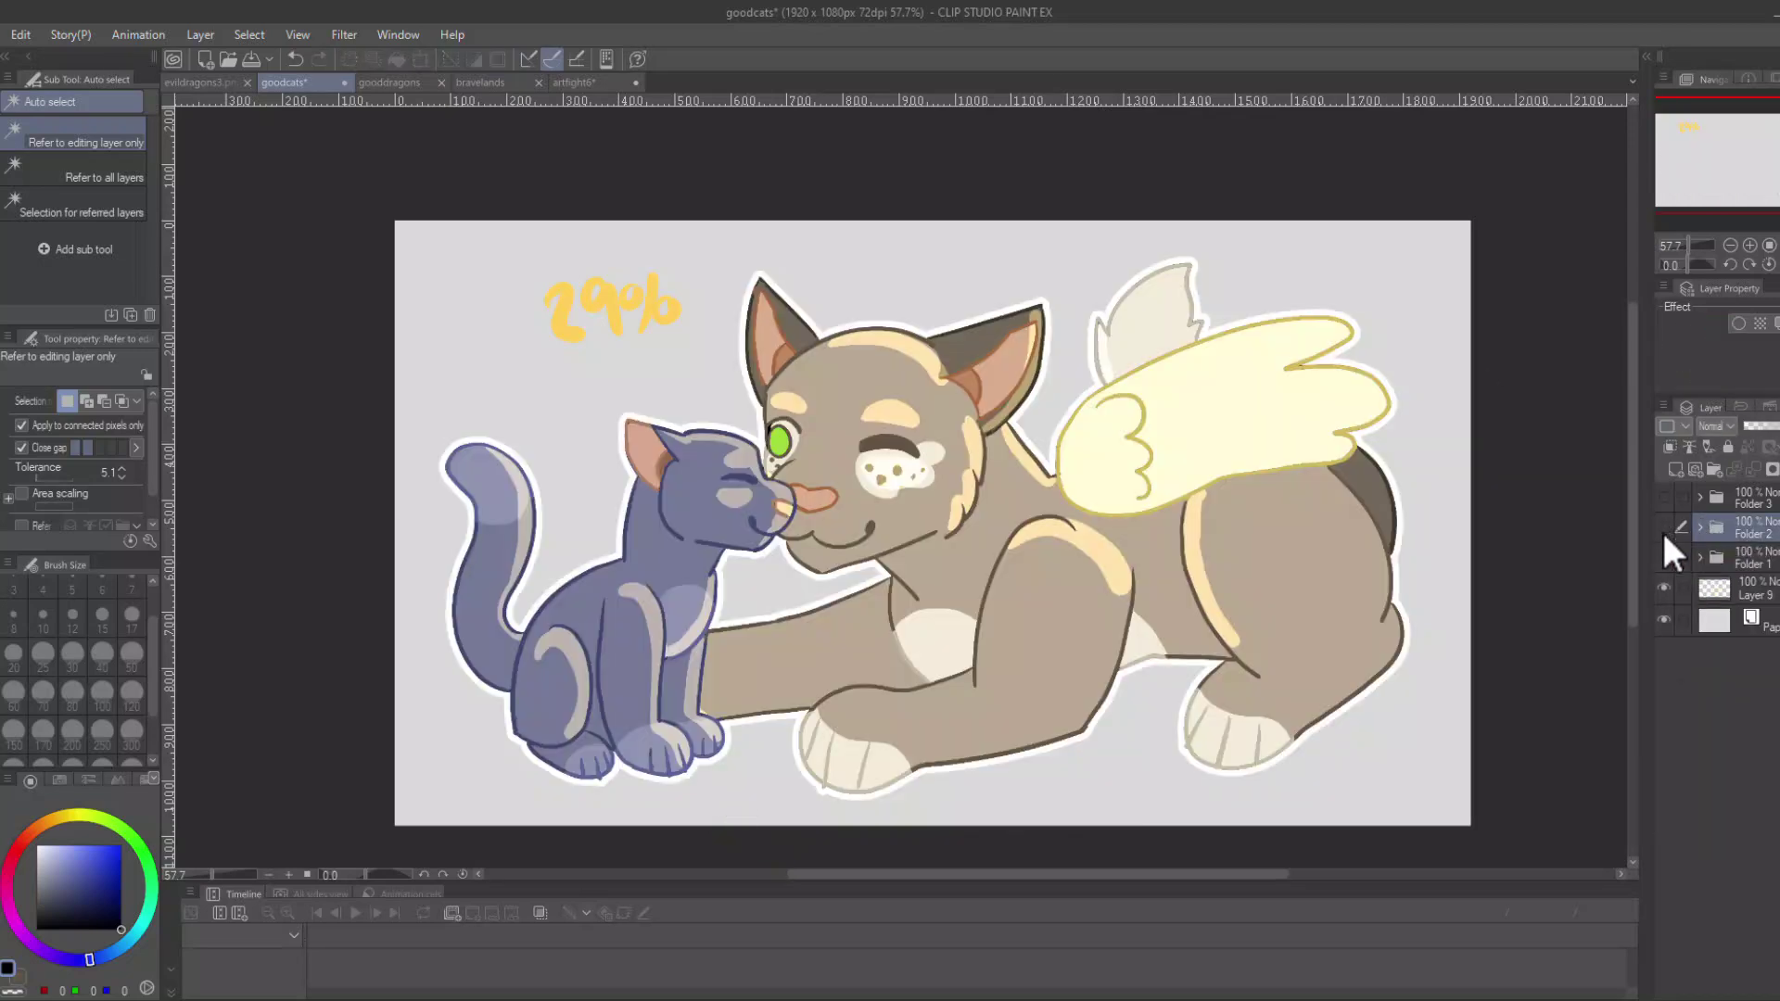
{"action": "left_click", "coordinate": [1664, 527]}
{"action": "left_click", "coordinate": [1664, 557]}
{"action": "left_click", "coordinate": [1701, 560]}
Auto-select the area around the orange cat, wings and collar, including the gap inside the collar, and add a layer beneath the colours.
{"action": "left_click", "coordinate": [1752, 631]}
{"action": "left_click", "coordinate": [1369, 602]}
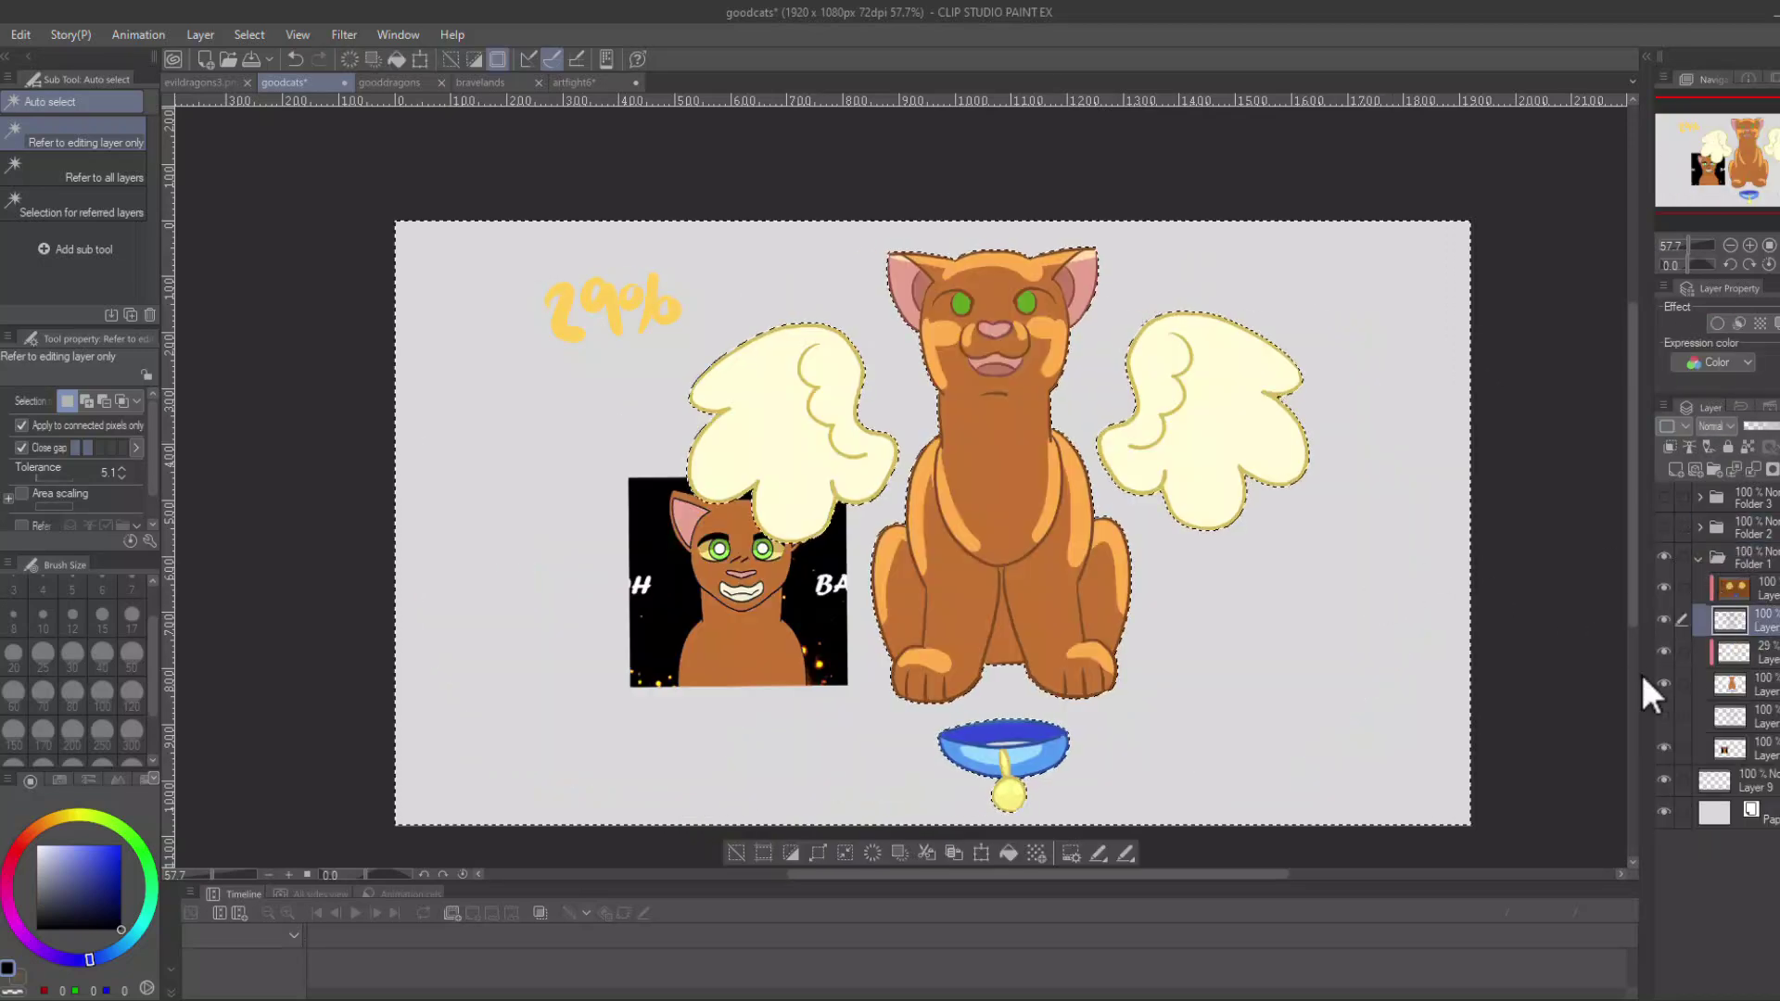
{"action": "left_click", "coordinate": [1009, 744], "text": "shift"}
{"action": "left_click", "coordinate": [1731, 725]}
{"action": "left_click", "coordinate": [1676, 470]}
Invert the selection, fill the orange cat, wings and collar silhouettes with black, deselect, and apply the white border effect.
{"action": "left_click", "coordinate": [791, 853]}
{"action": "key", "text": "alt+Delete"}
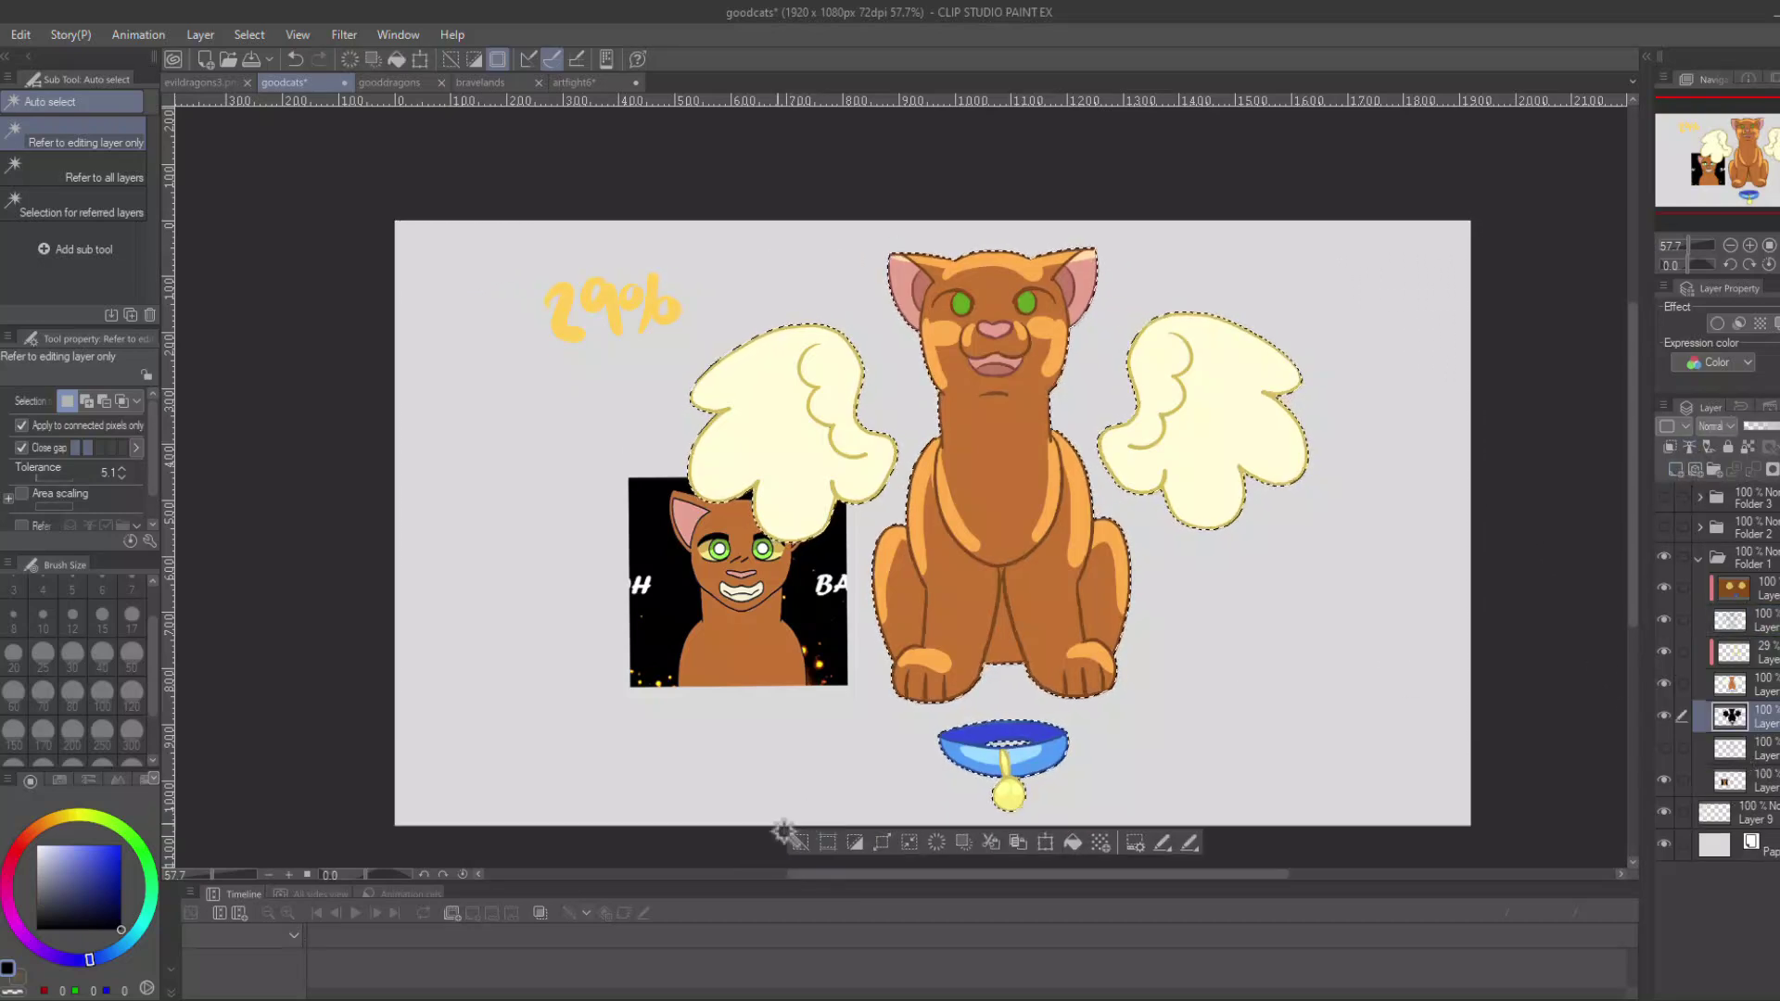
{"action": "left_click", "coordinate": [799, 840]}
{"action": "left_click", "coordinate": [1717, 324]}
Hide the paper and Folder 1's reference picture, and delete Layer 9 with the 29% note.
{"action": "left_click", "coordinate": [1664, 844]}
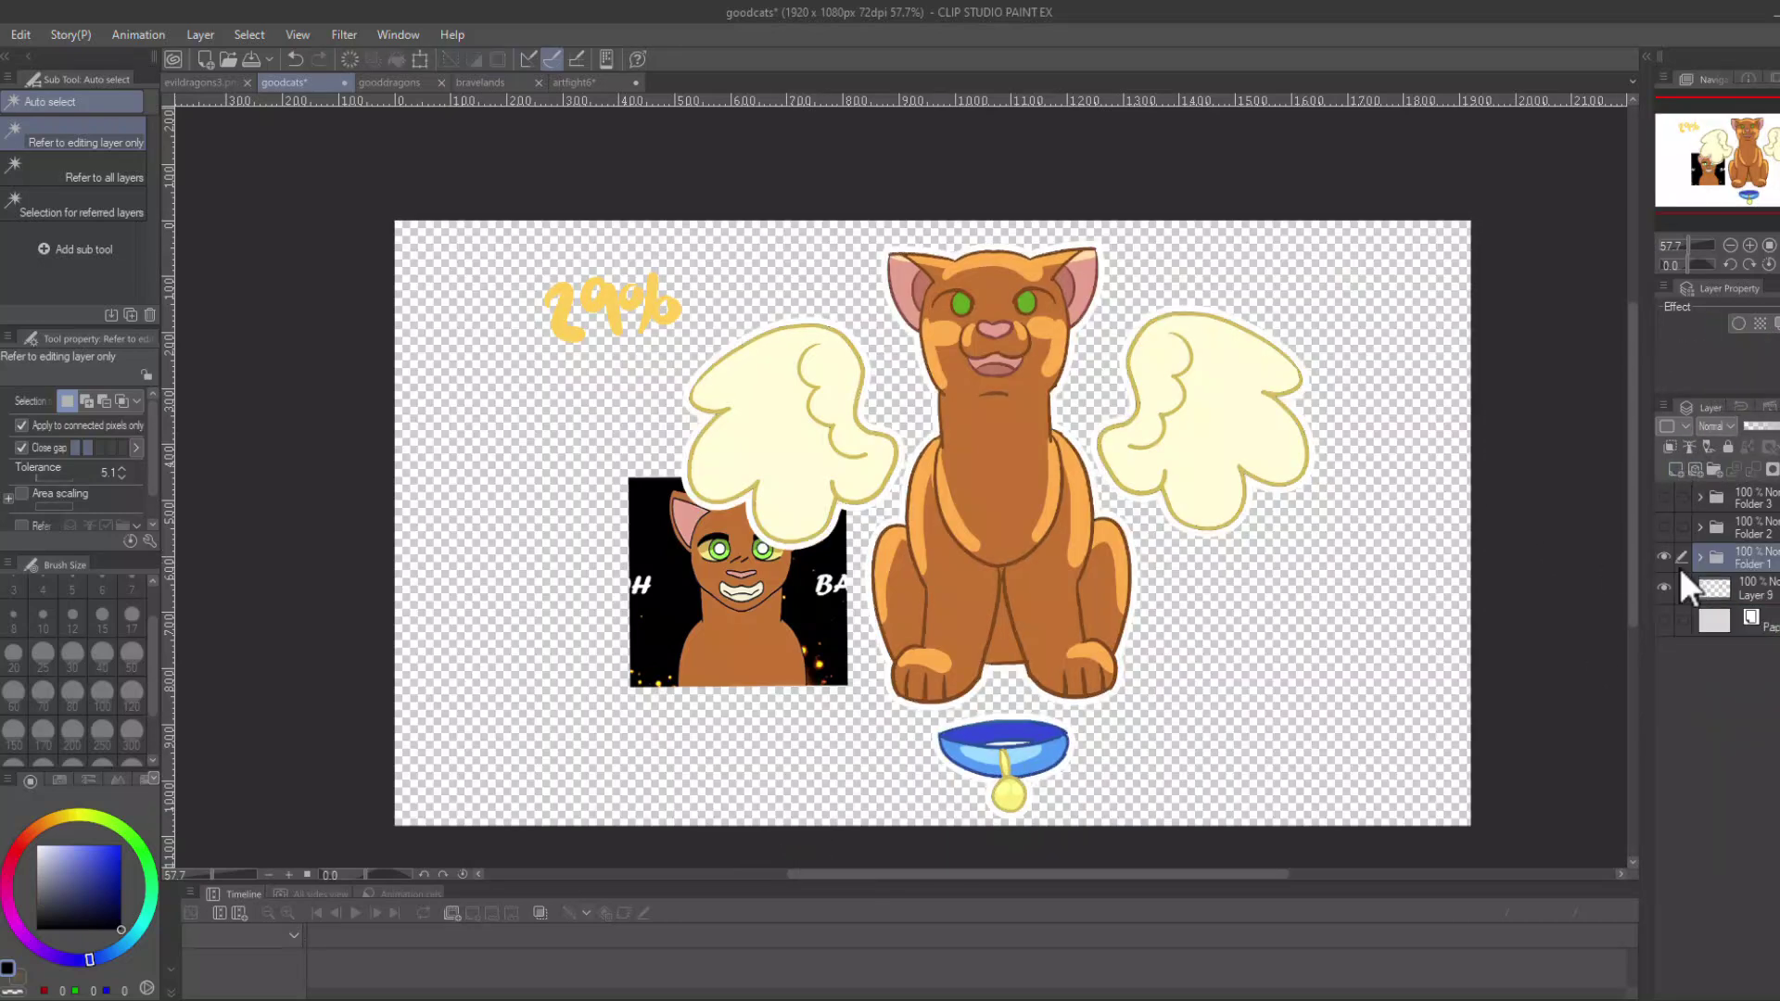
{"action": "left_click", "coordinate": [1702, 560]}
{"action": "left_click", "coordinate": [1664, 777]}
{"action": "left_click", "coordinate": [1699, 557]}
{"action": "left_click", "coordinate": [1716, 589]}
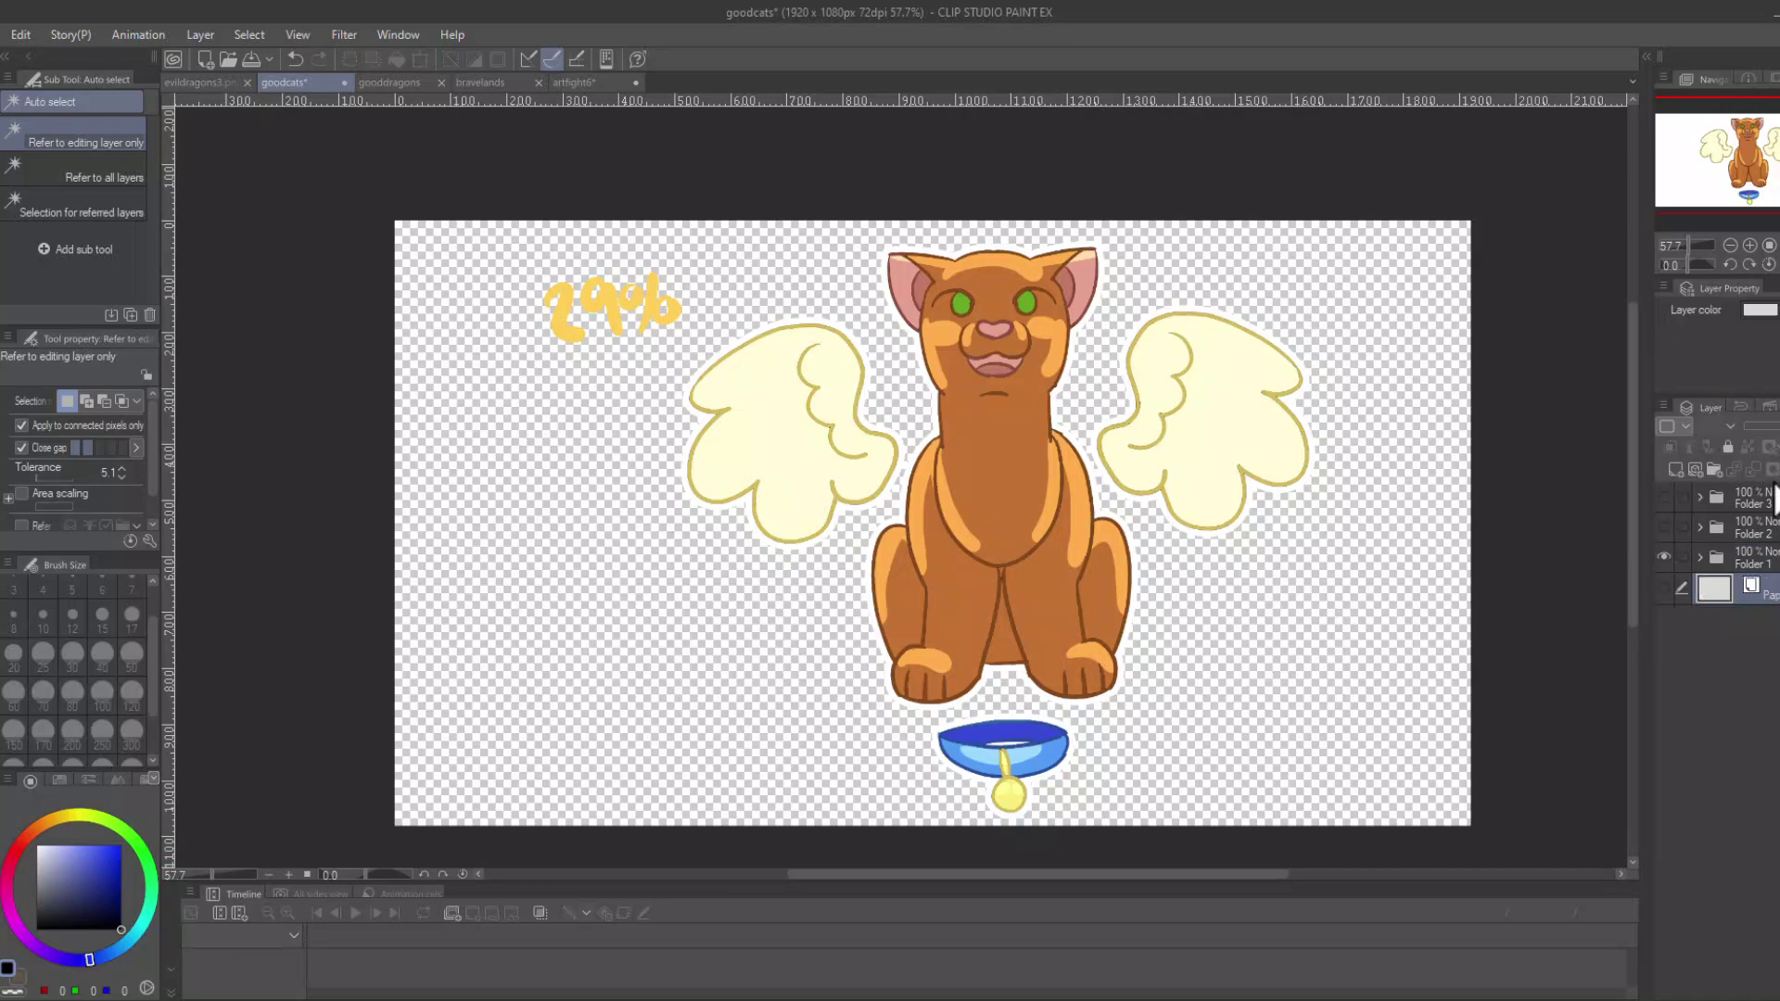
{"action": "left_click", "coordinate": [1664, 526]}
{"action": "left_click", "coordinate": [1665, 497]}
{"action": "left_click", "coordinate": [1740, 500]}
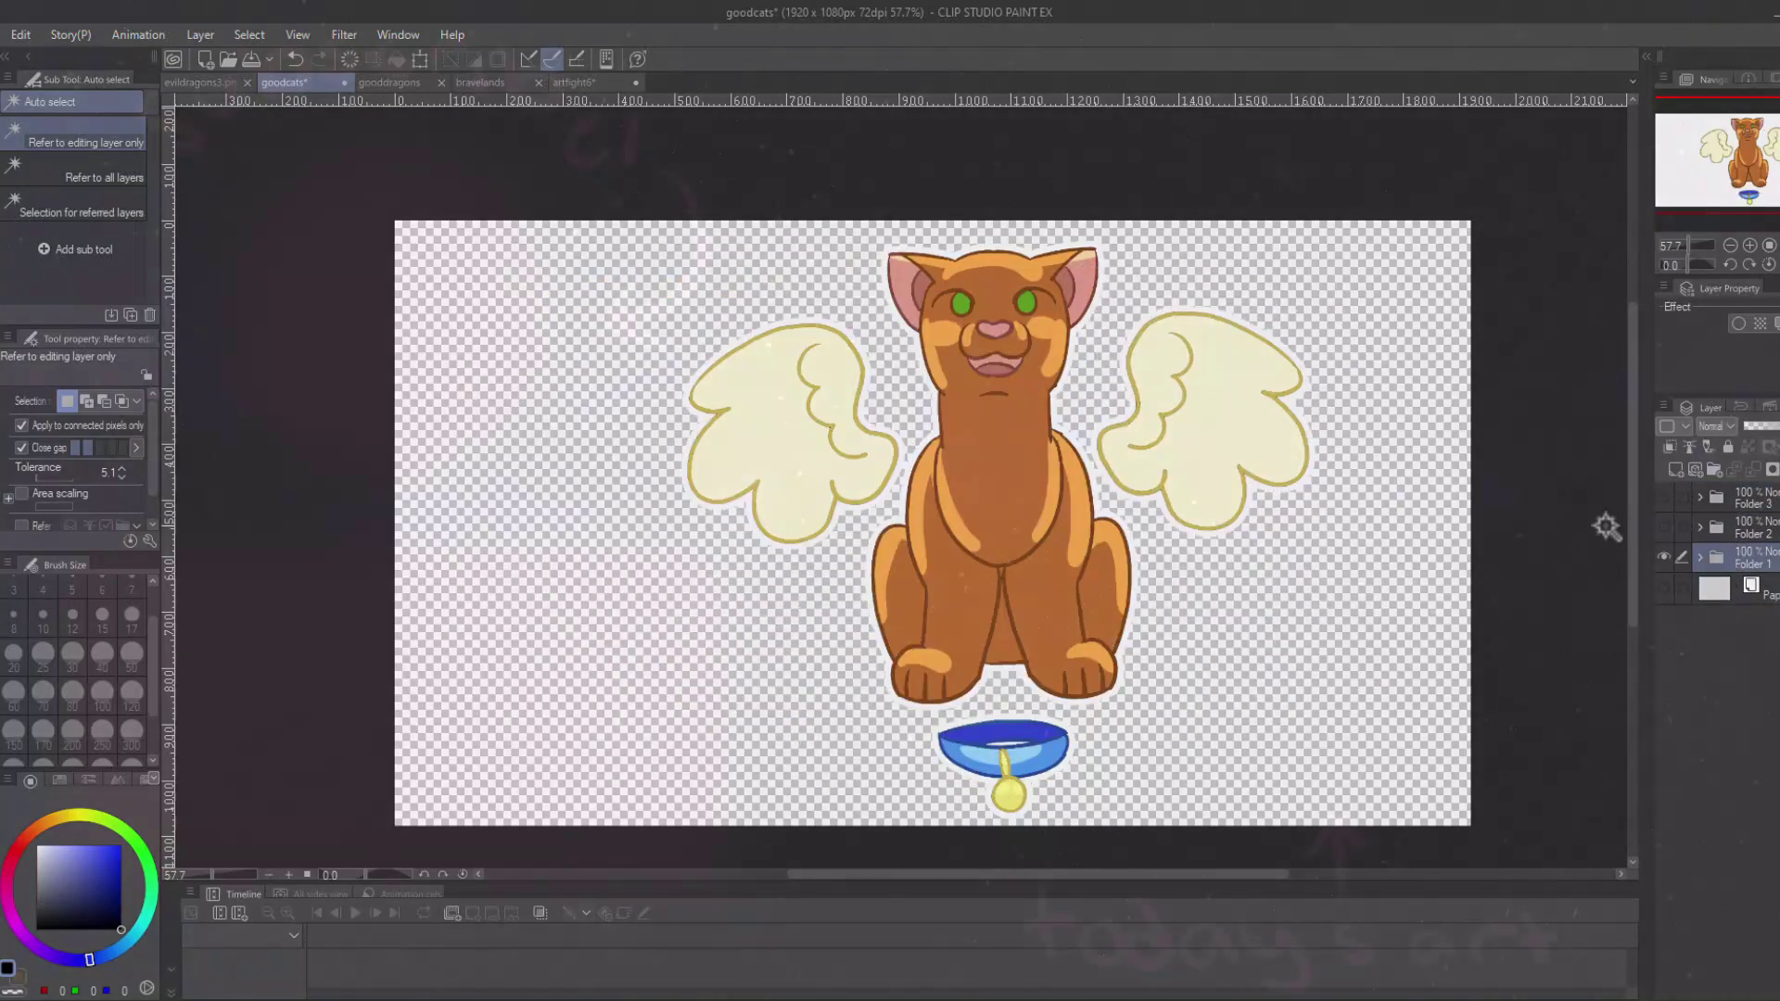